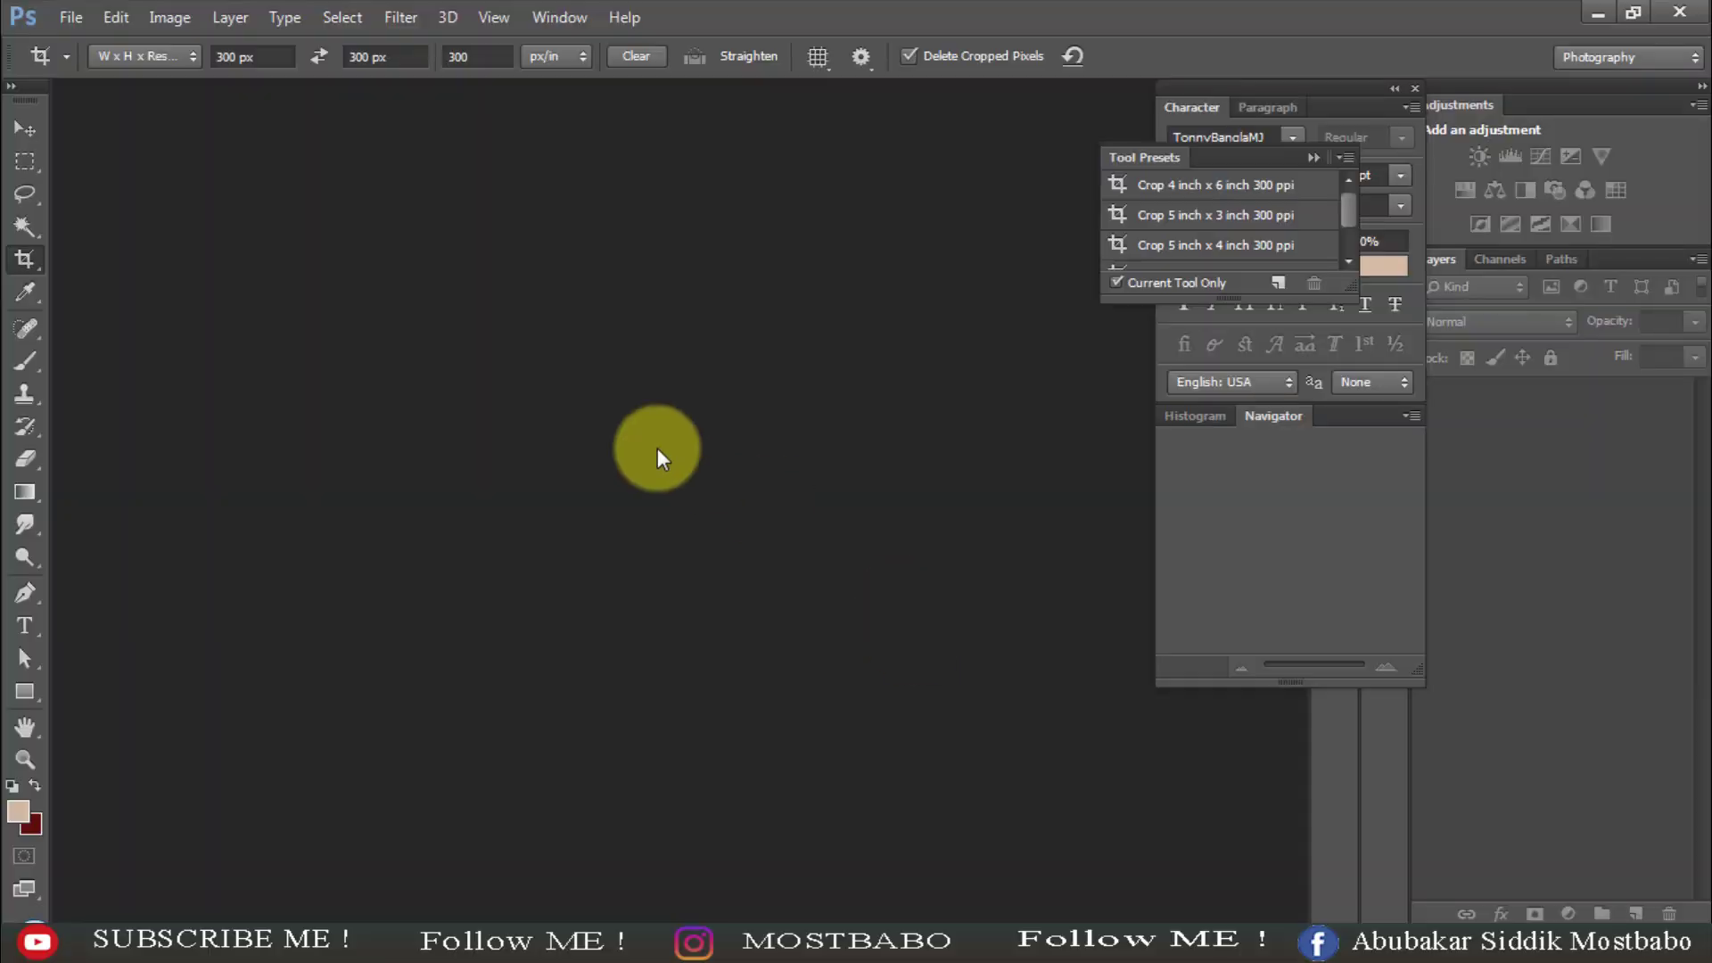
# - Start opening a file and browse to the New folder inside the Deskstop folder on the Desktop
pyautogui.doubleClick(656, 448)
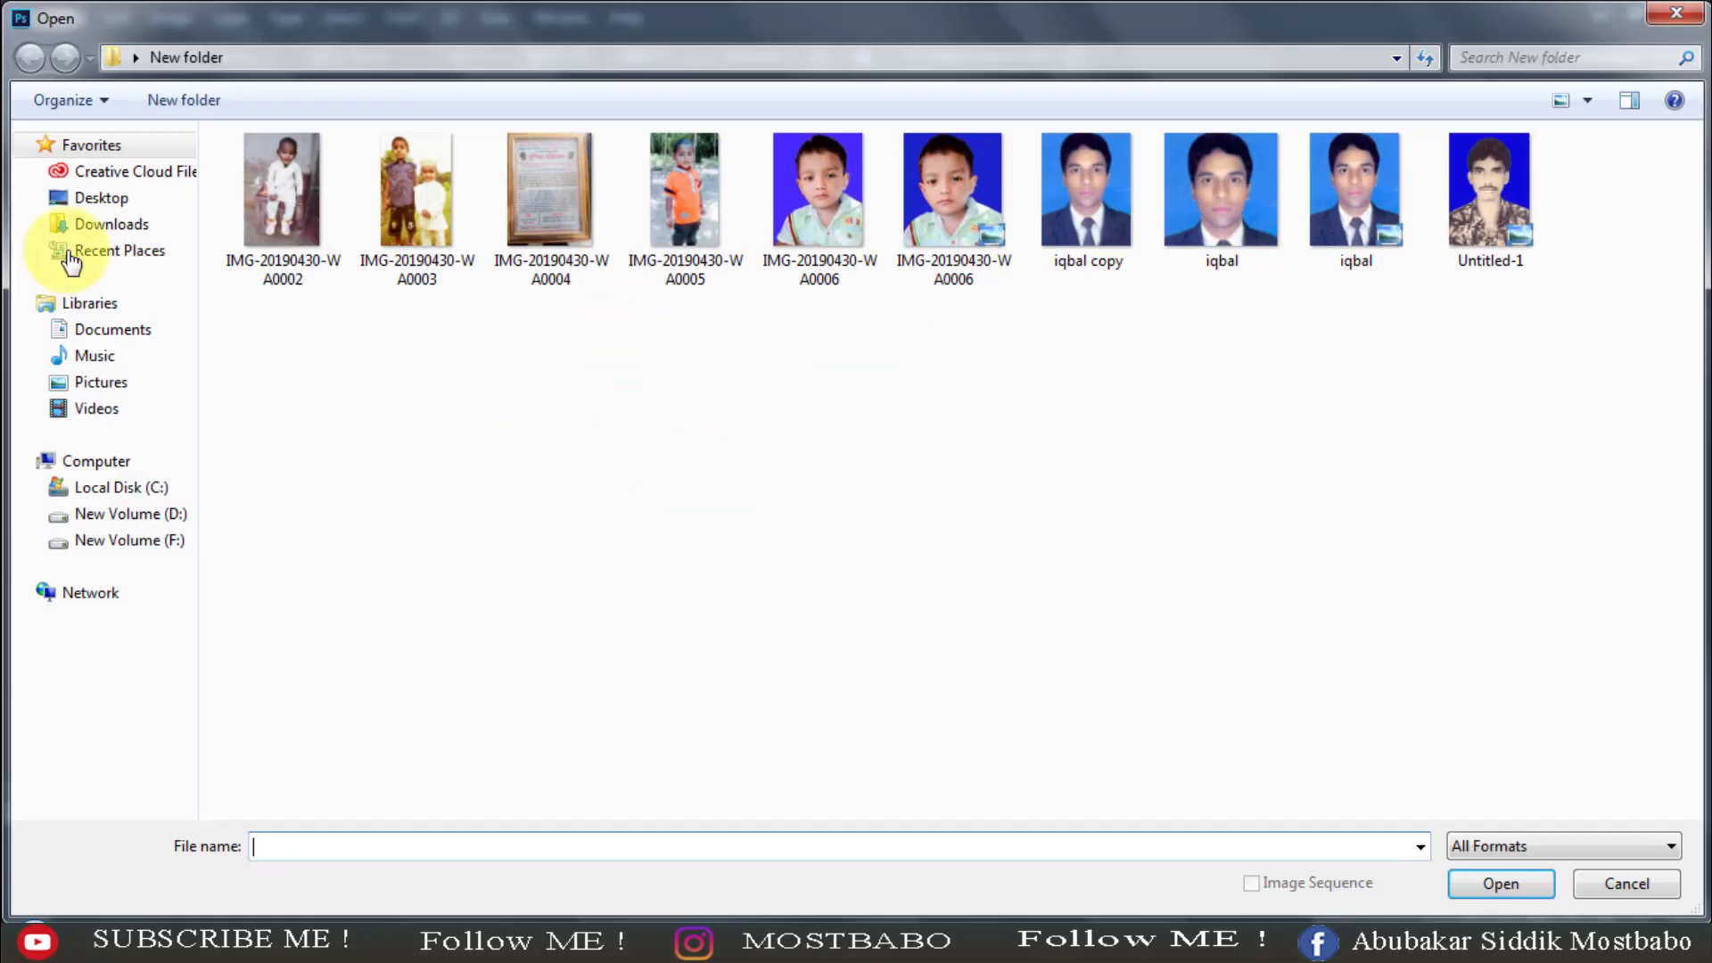
pyautogui.click(125, 514)
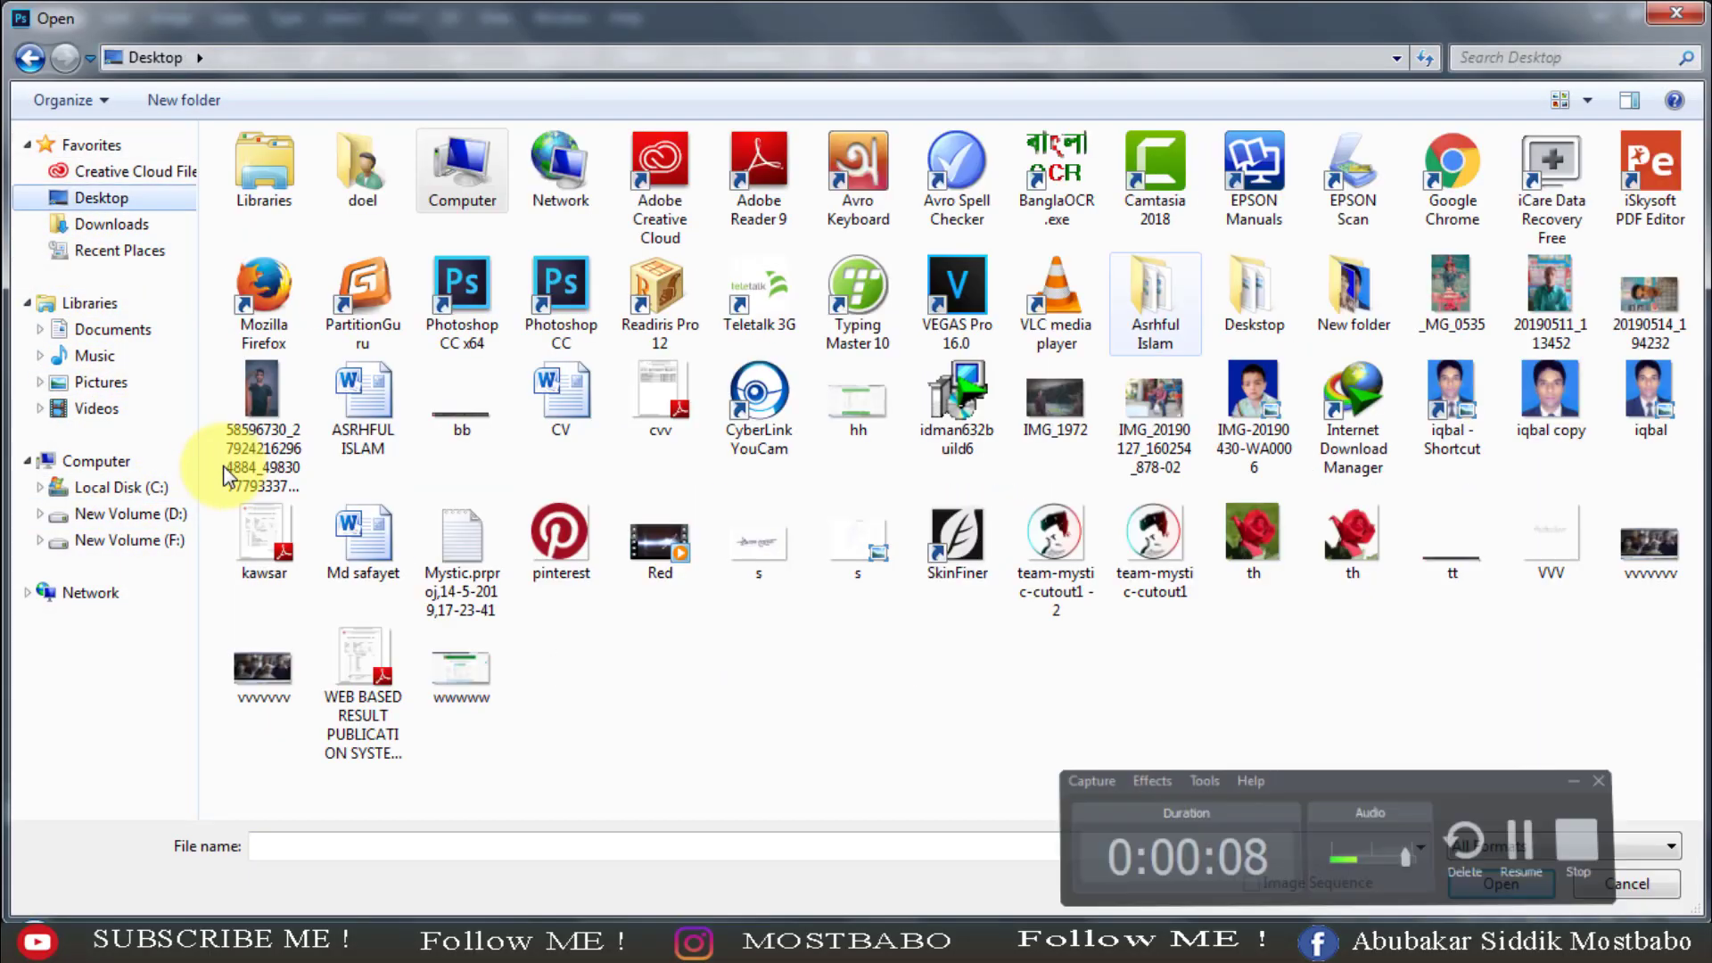
pyautogui.doubleClick(1242, 316)
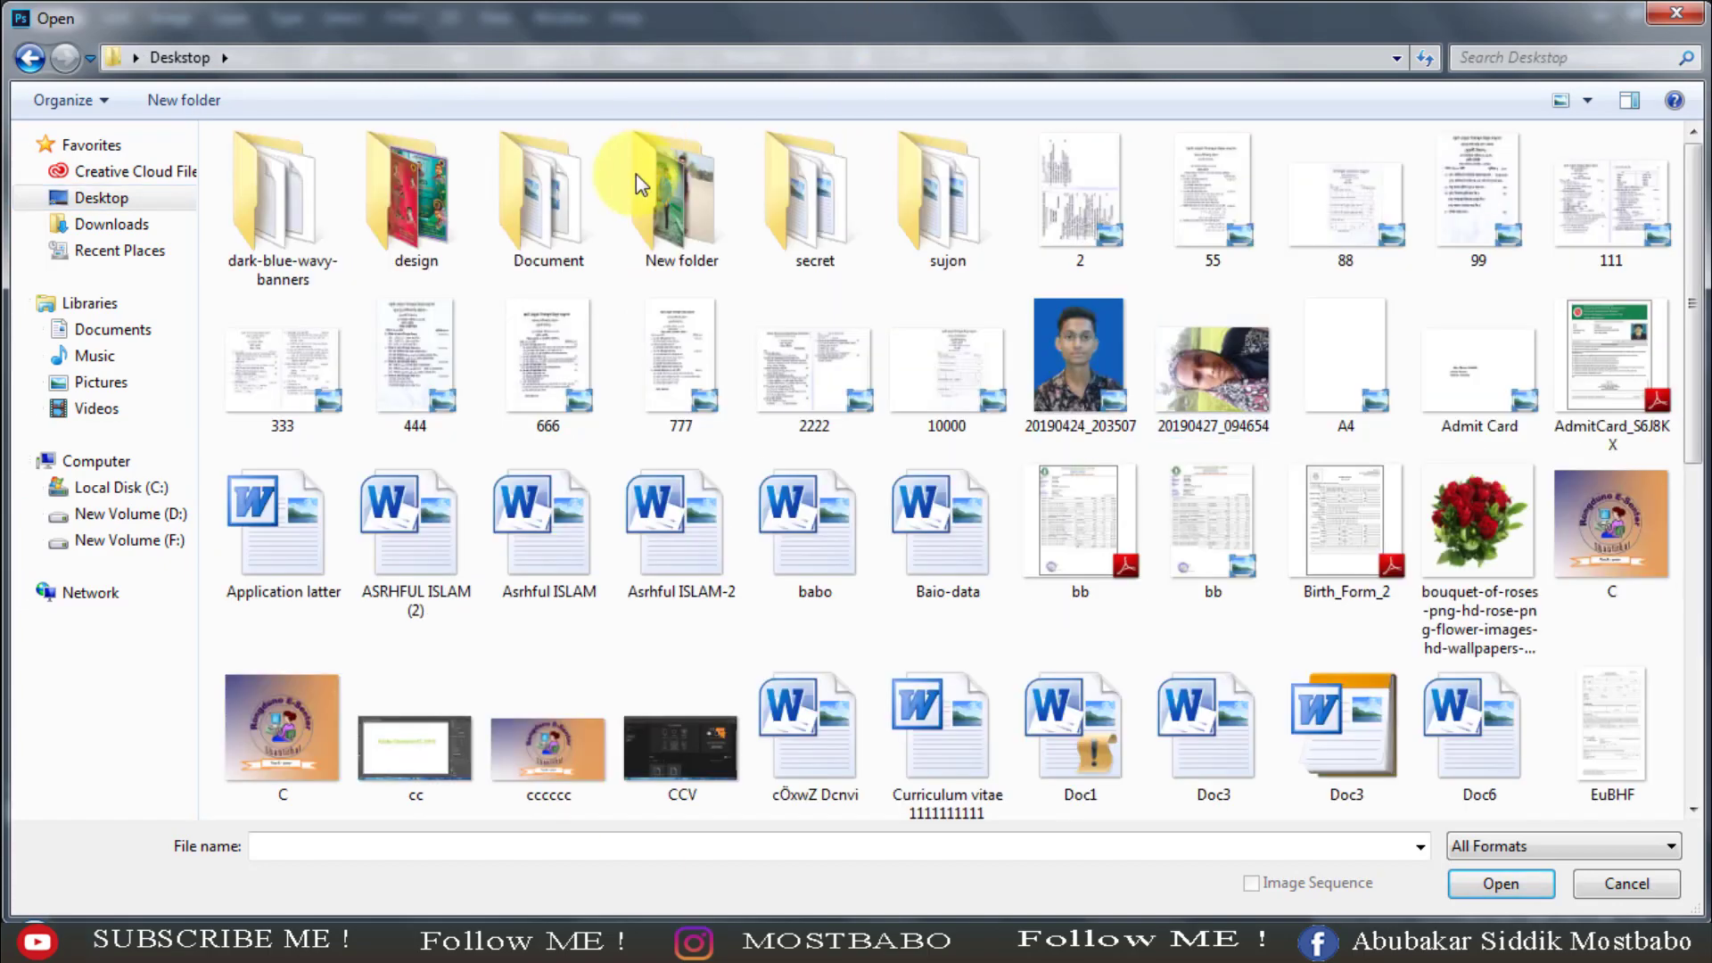
pyautogui.doubleClick(726, 212)
# - Preview IMG_7413 in Windows Photo Viewer, examine the edited portrait up close, and close the viewer
pyautogui.click(695, 211)
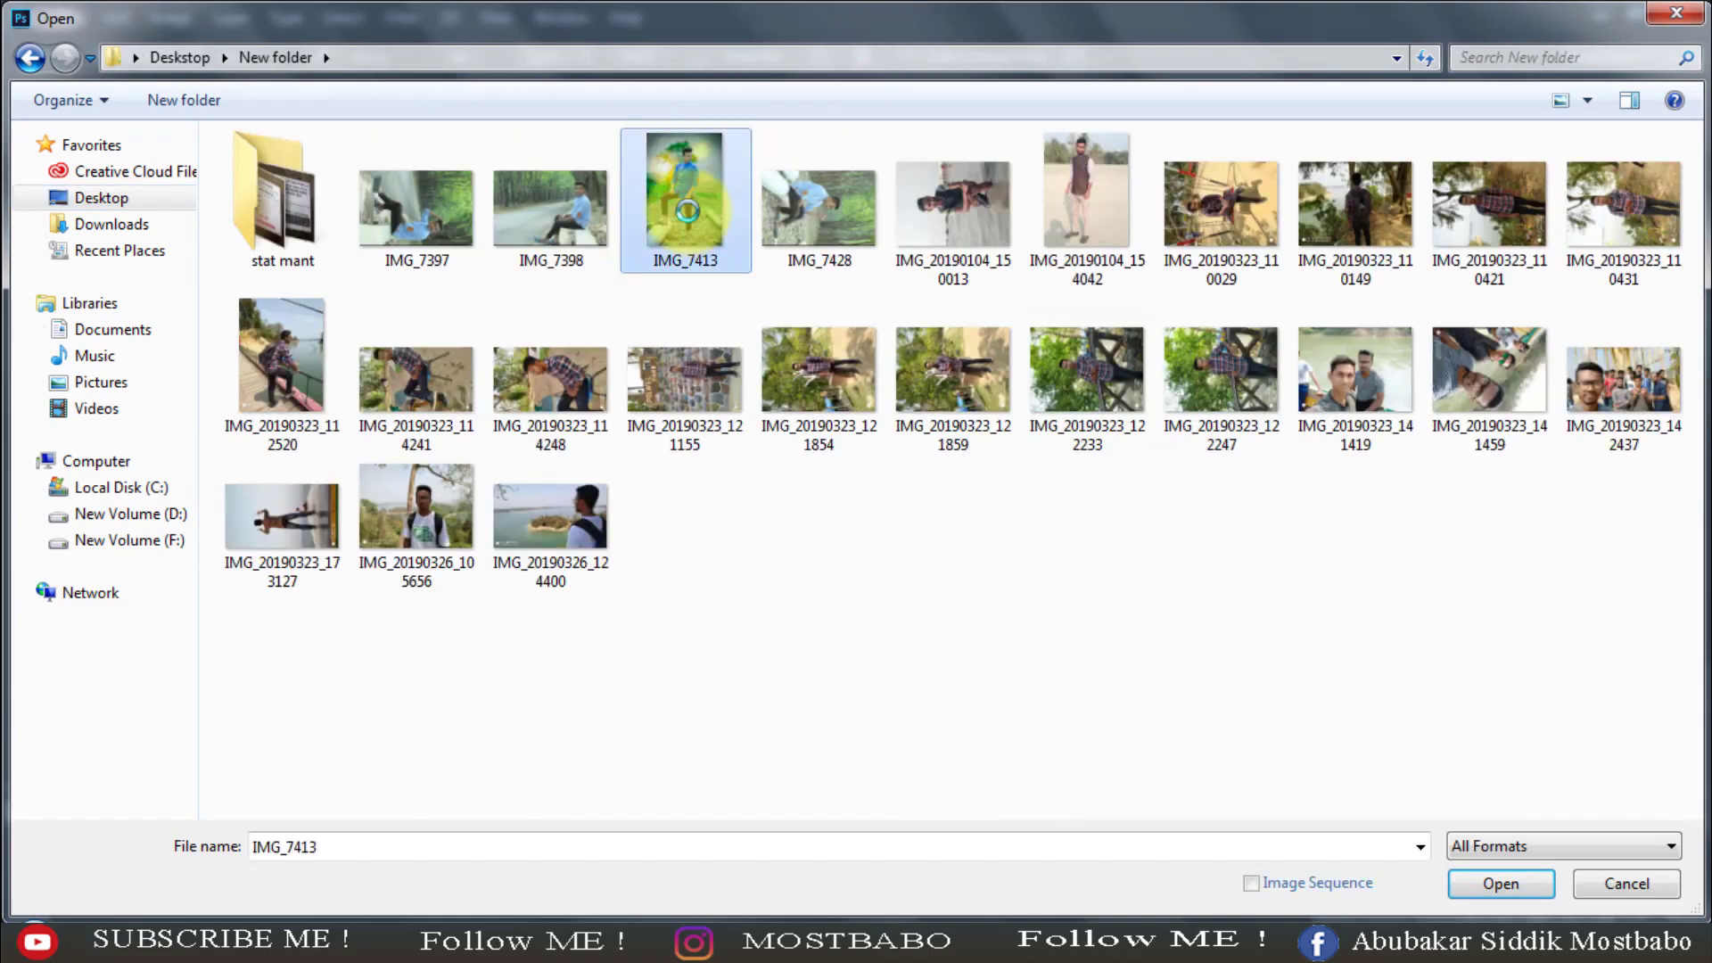
pyautogui.rightClick(695, 210)
pyautogui.click(750, 136)
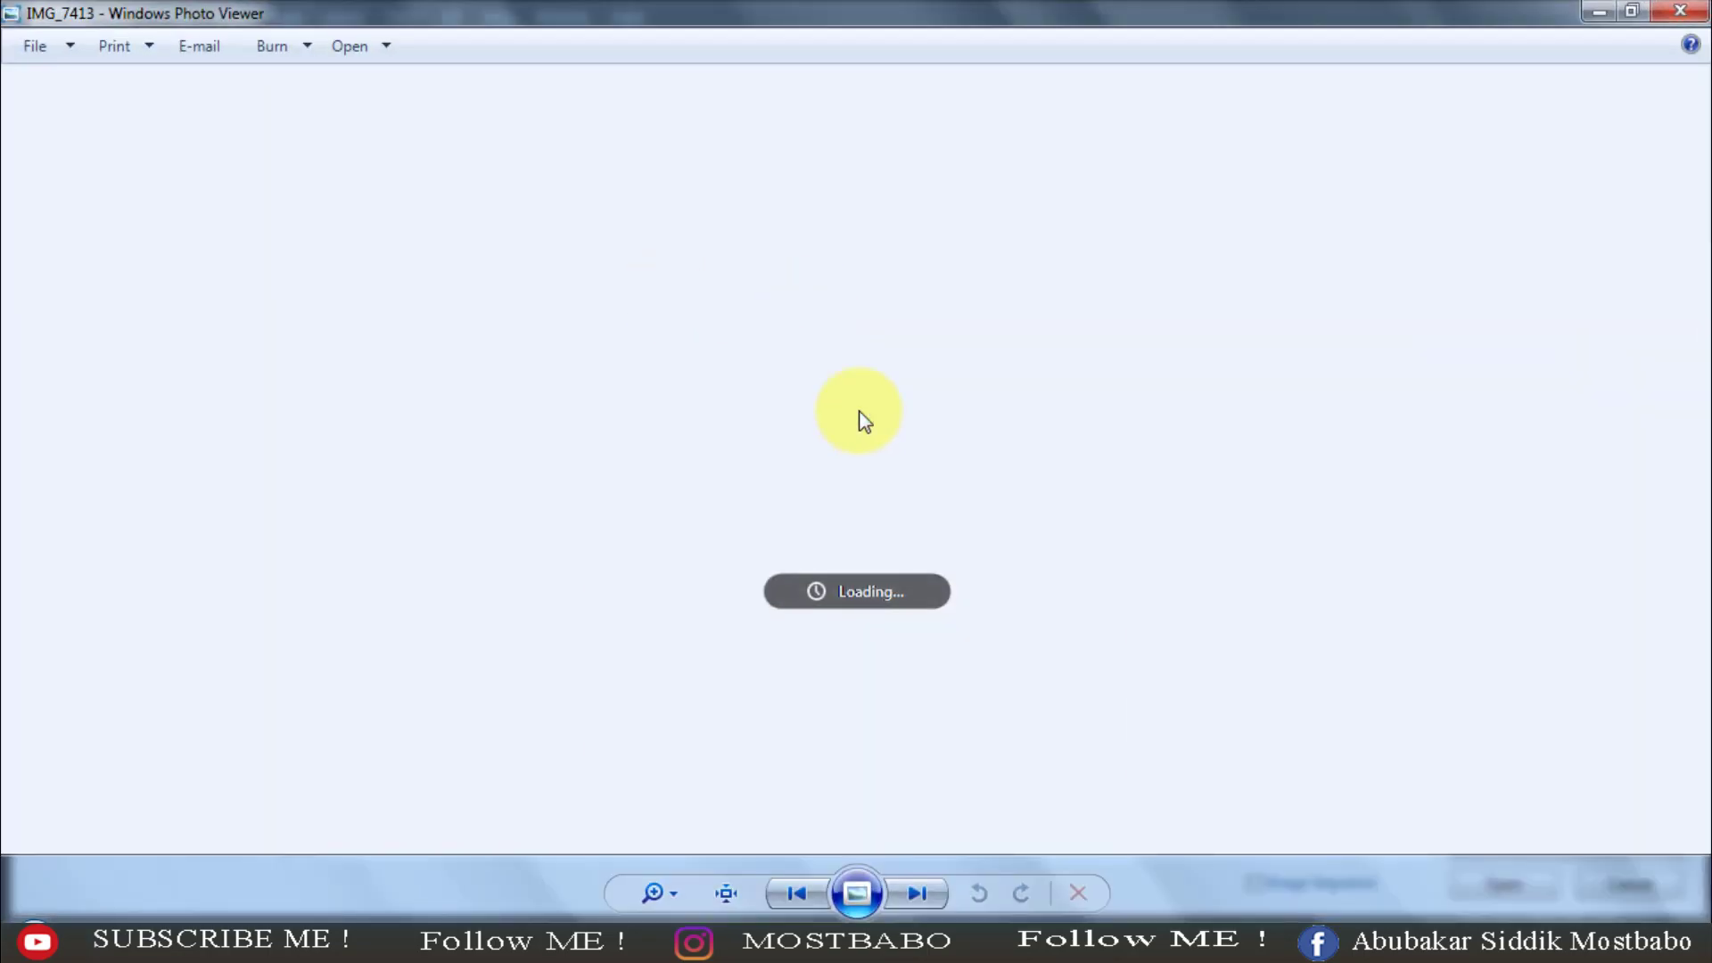
pyautogui.scroll(1, 870, 441)
pyautogui.scroll(-1, 868, 375)
pyautogui.scroll(2, 886, 386)
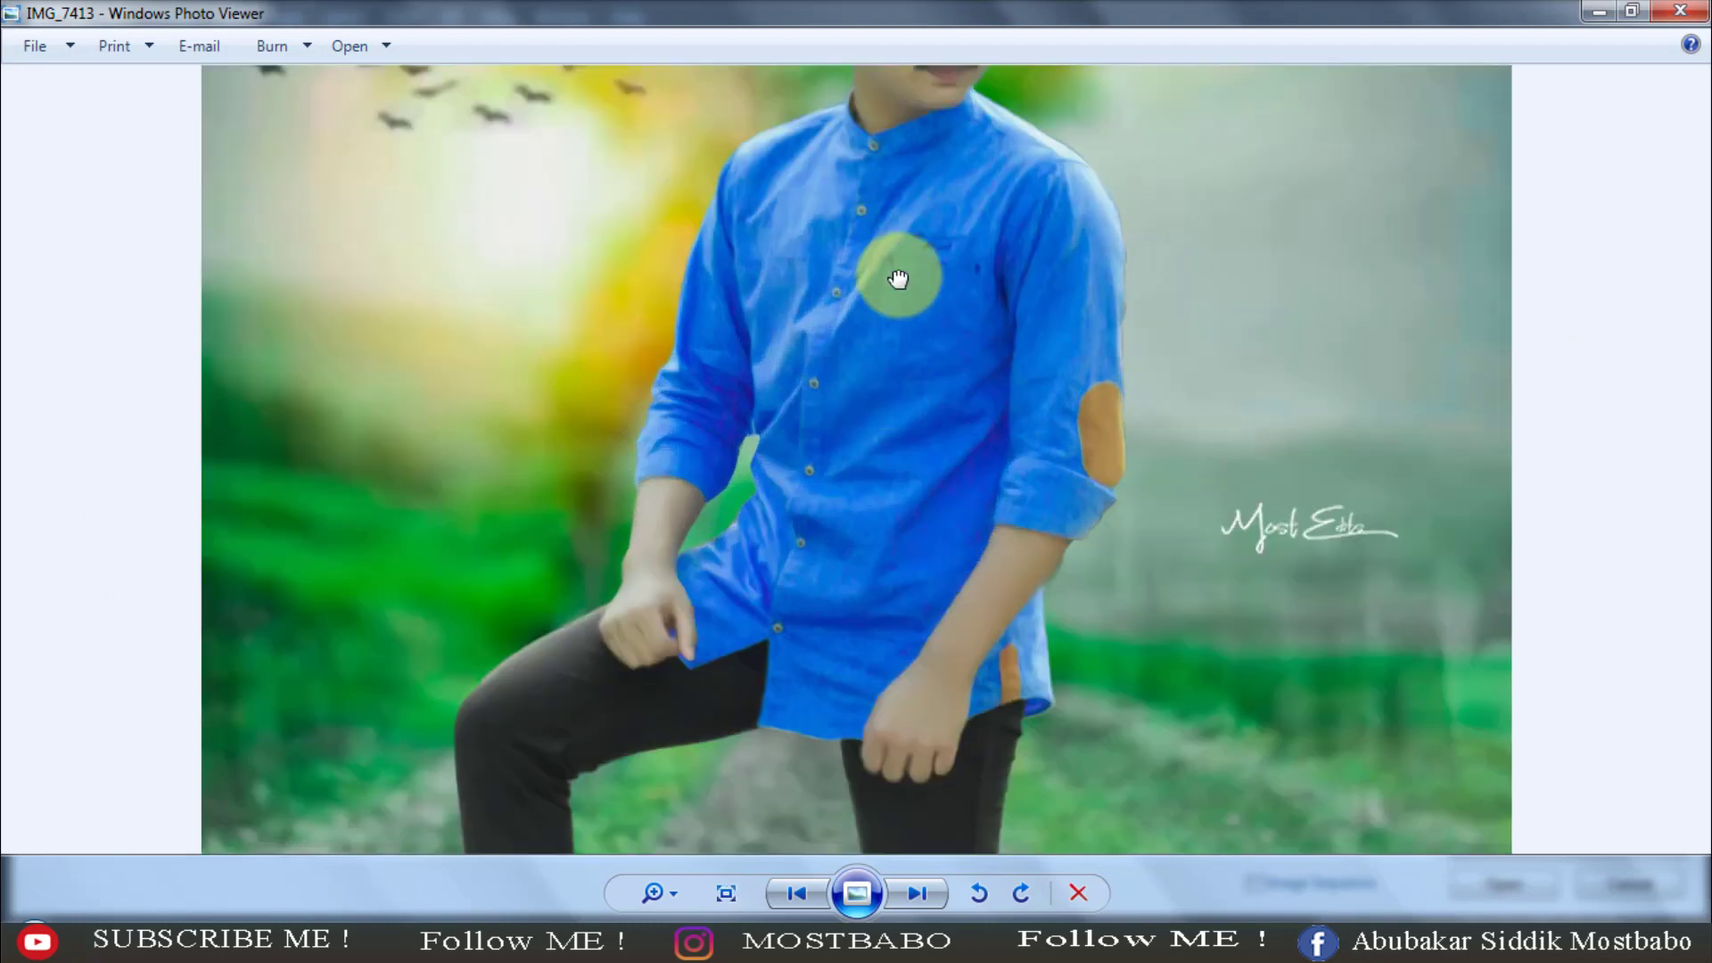
pyautogui.moveTo(898, 275); pyautogui.dragTo(926, 526)
pyautogui.scroll(-2, 945, 517)
pyautogui.click(1686, 9)
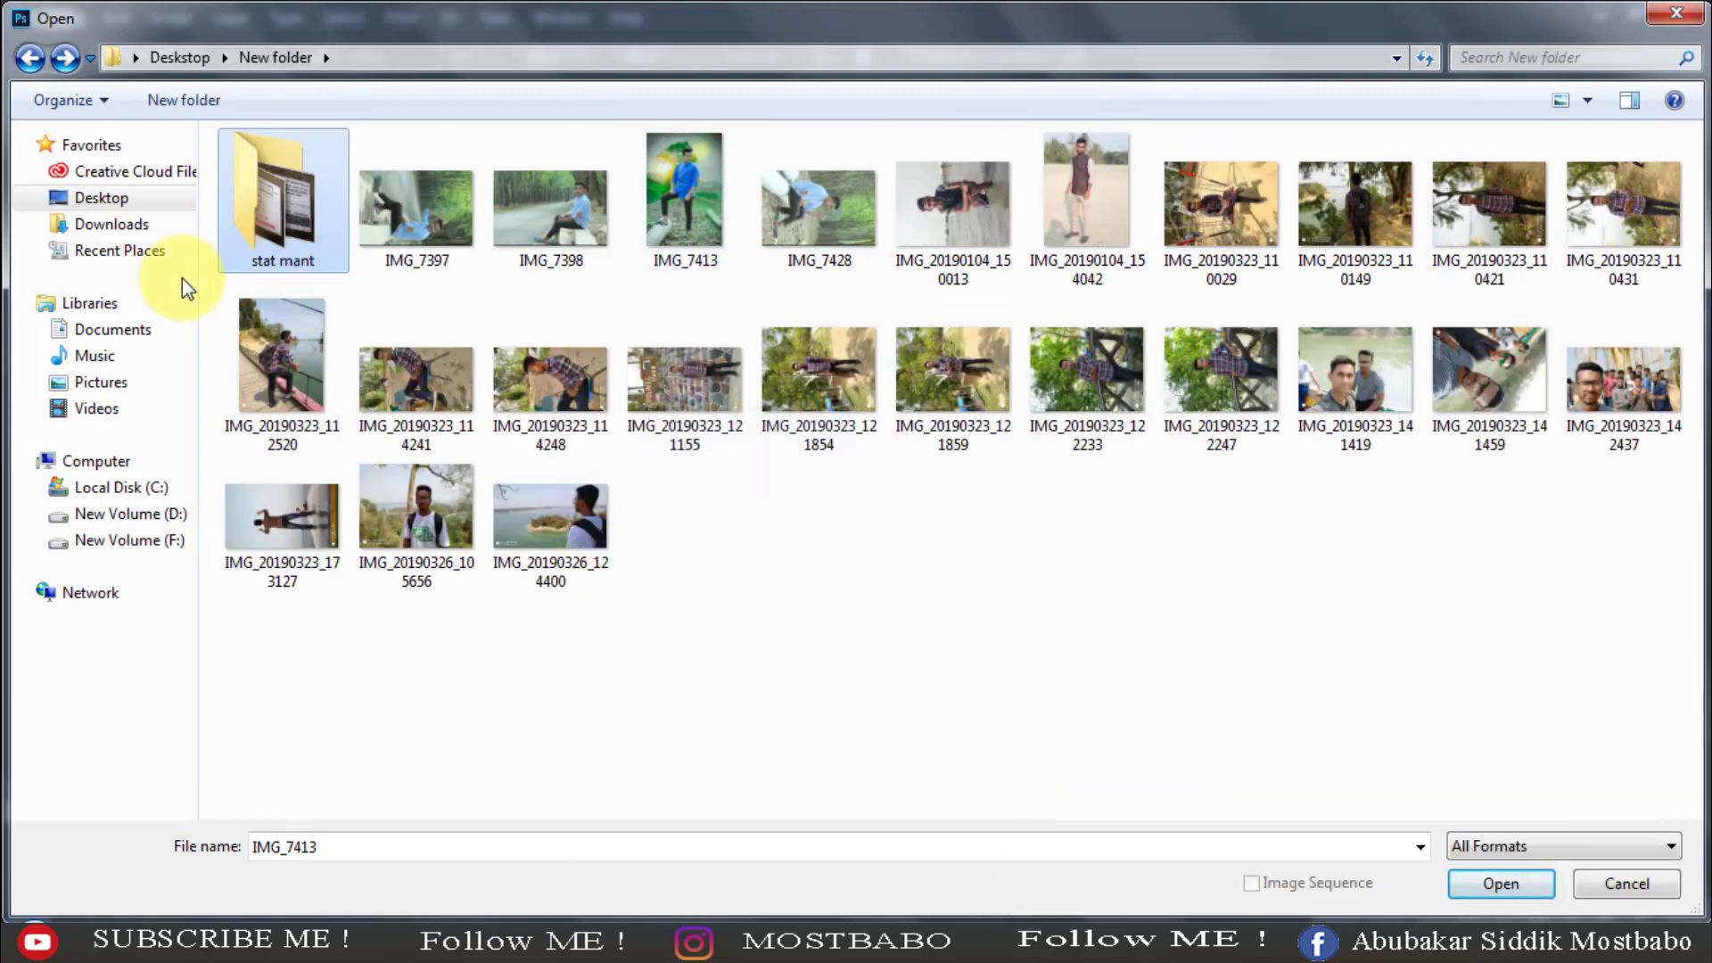
pyautogui.click(111, 487)
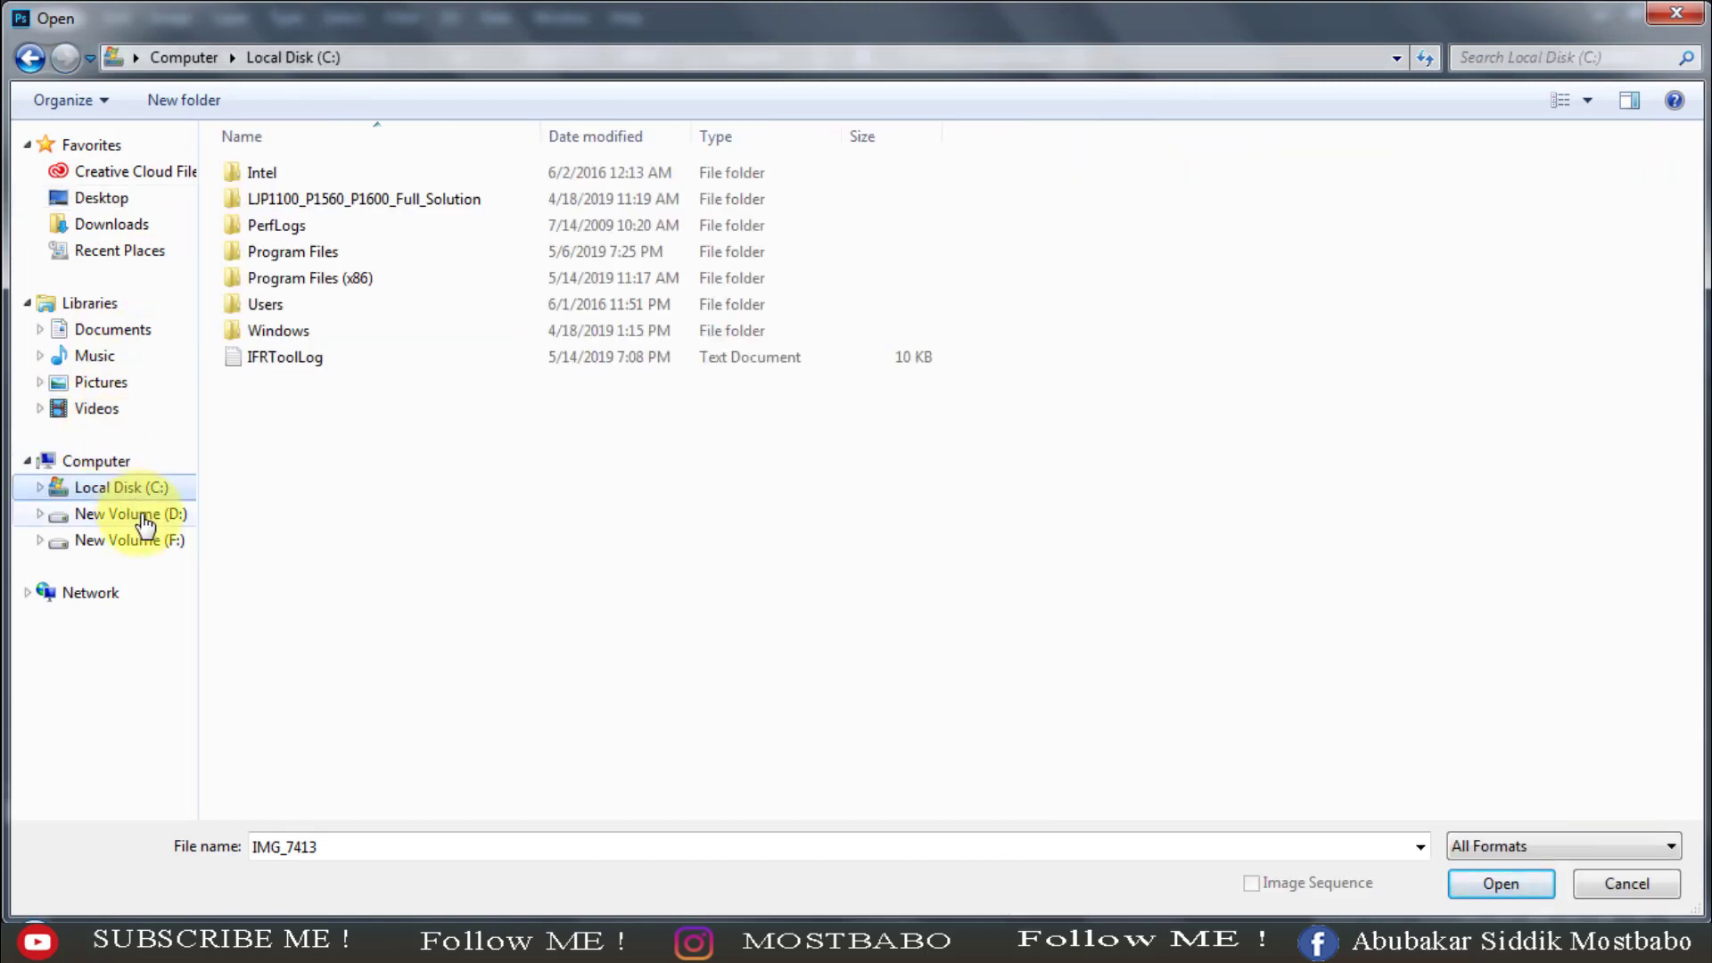
pyautogui.click(147, 514)
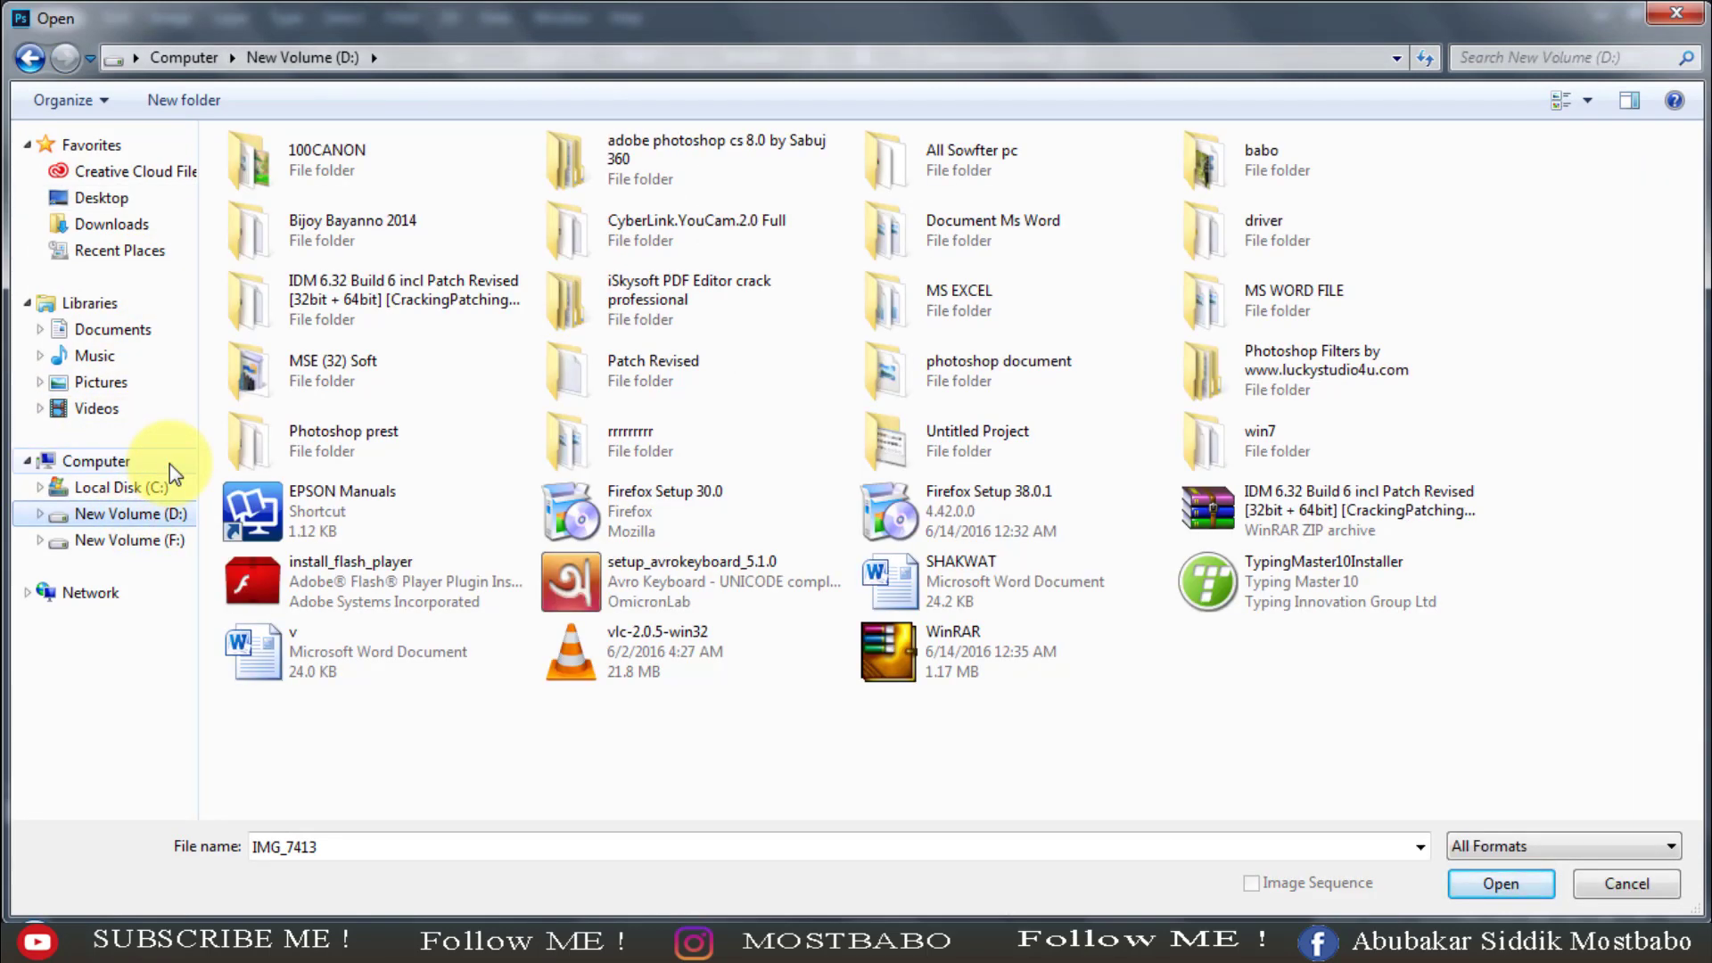
pyautogui.click(98, 409)
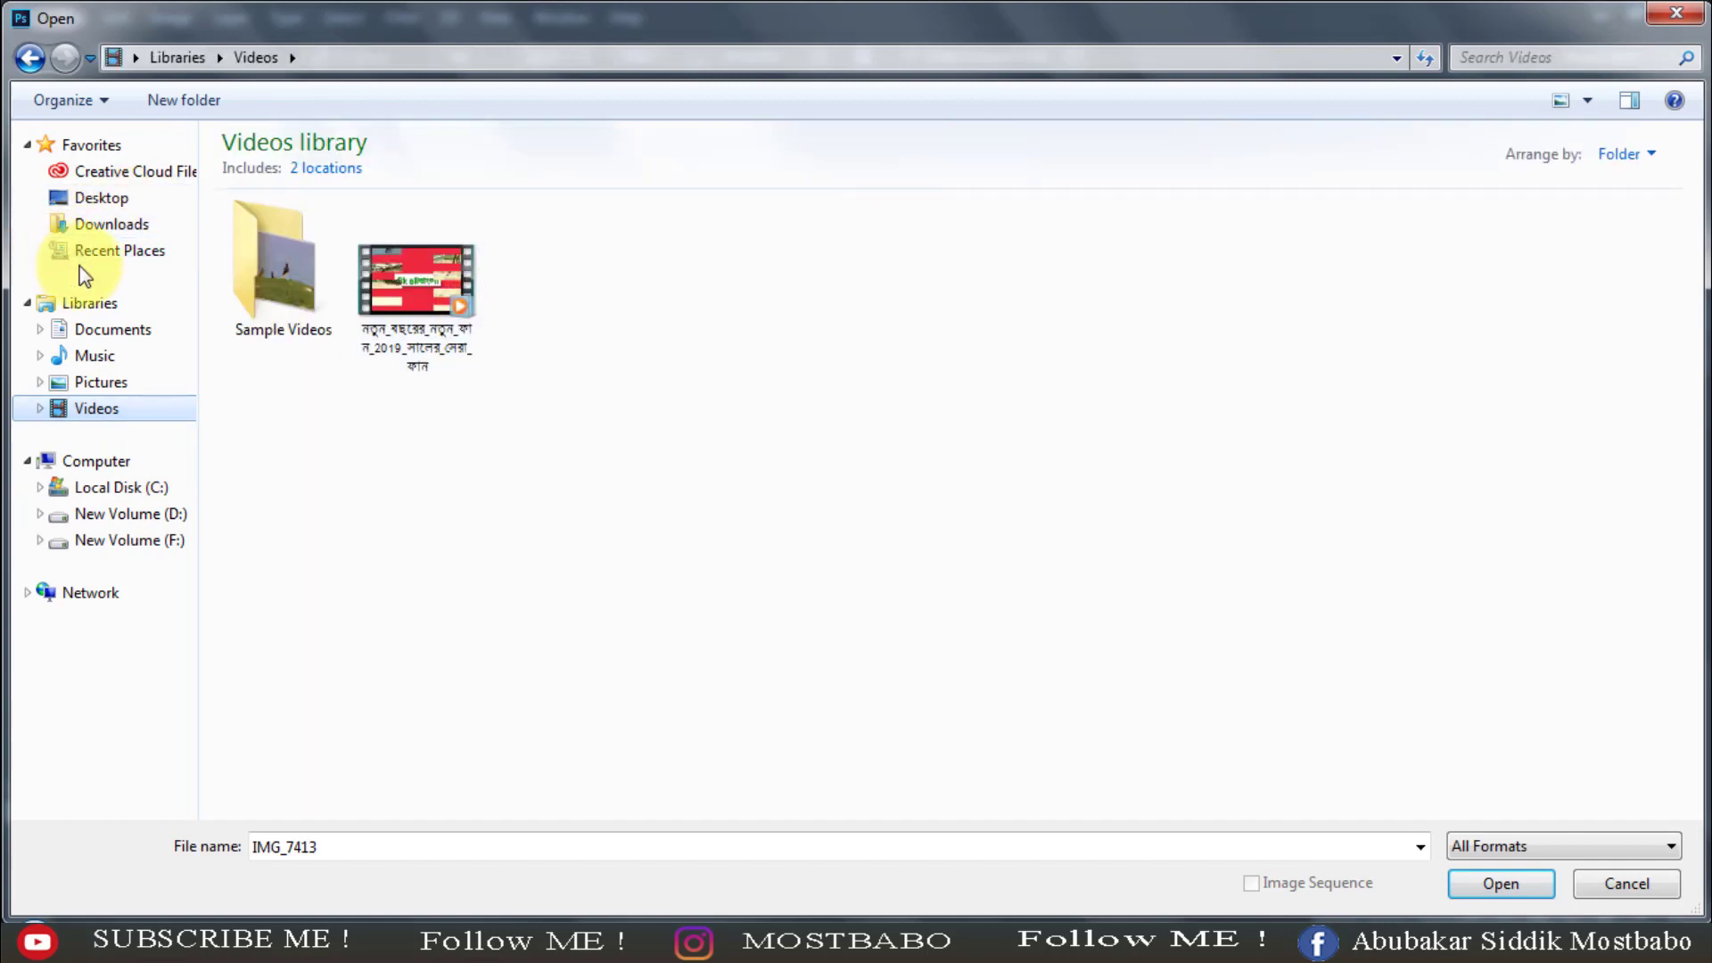
pyautogui.click(116, 492)
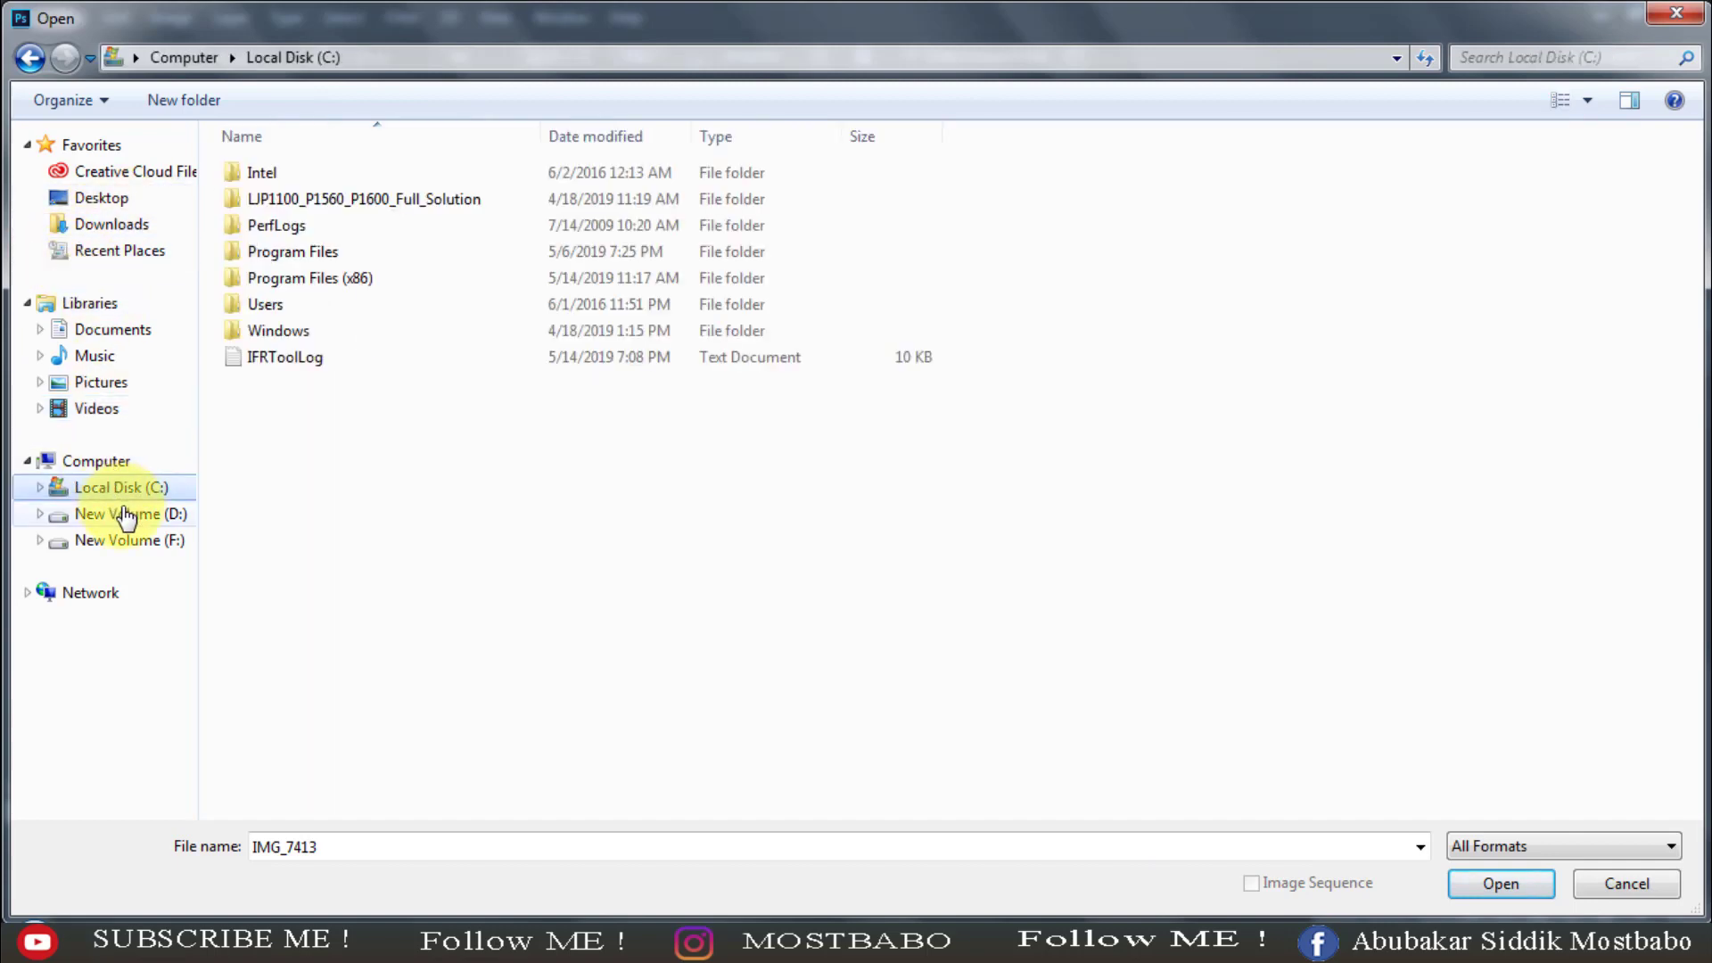
pyautogui.click(160, 541)
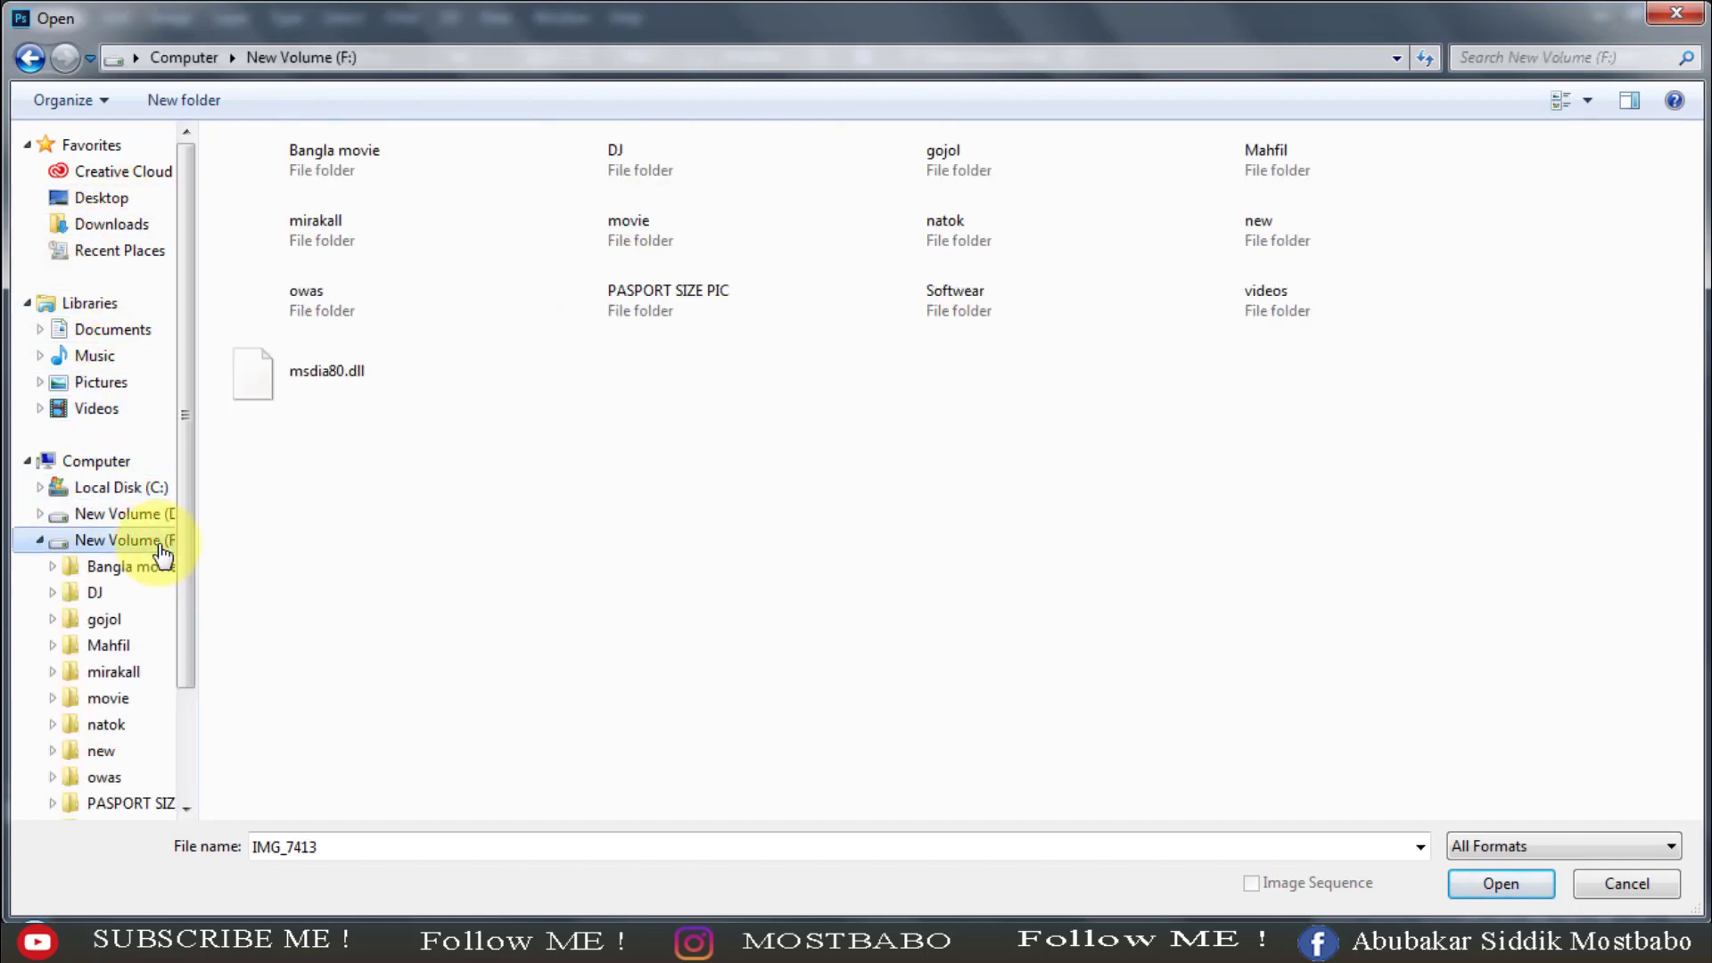
# - Open the photo IMG_0492 from the babo\b\New folder on drive D: and dock its window as a tab
pyautogui.click(100, 517)
pyautogui.doubleClick(1200, 163)
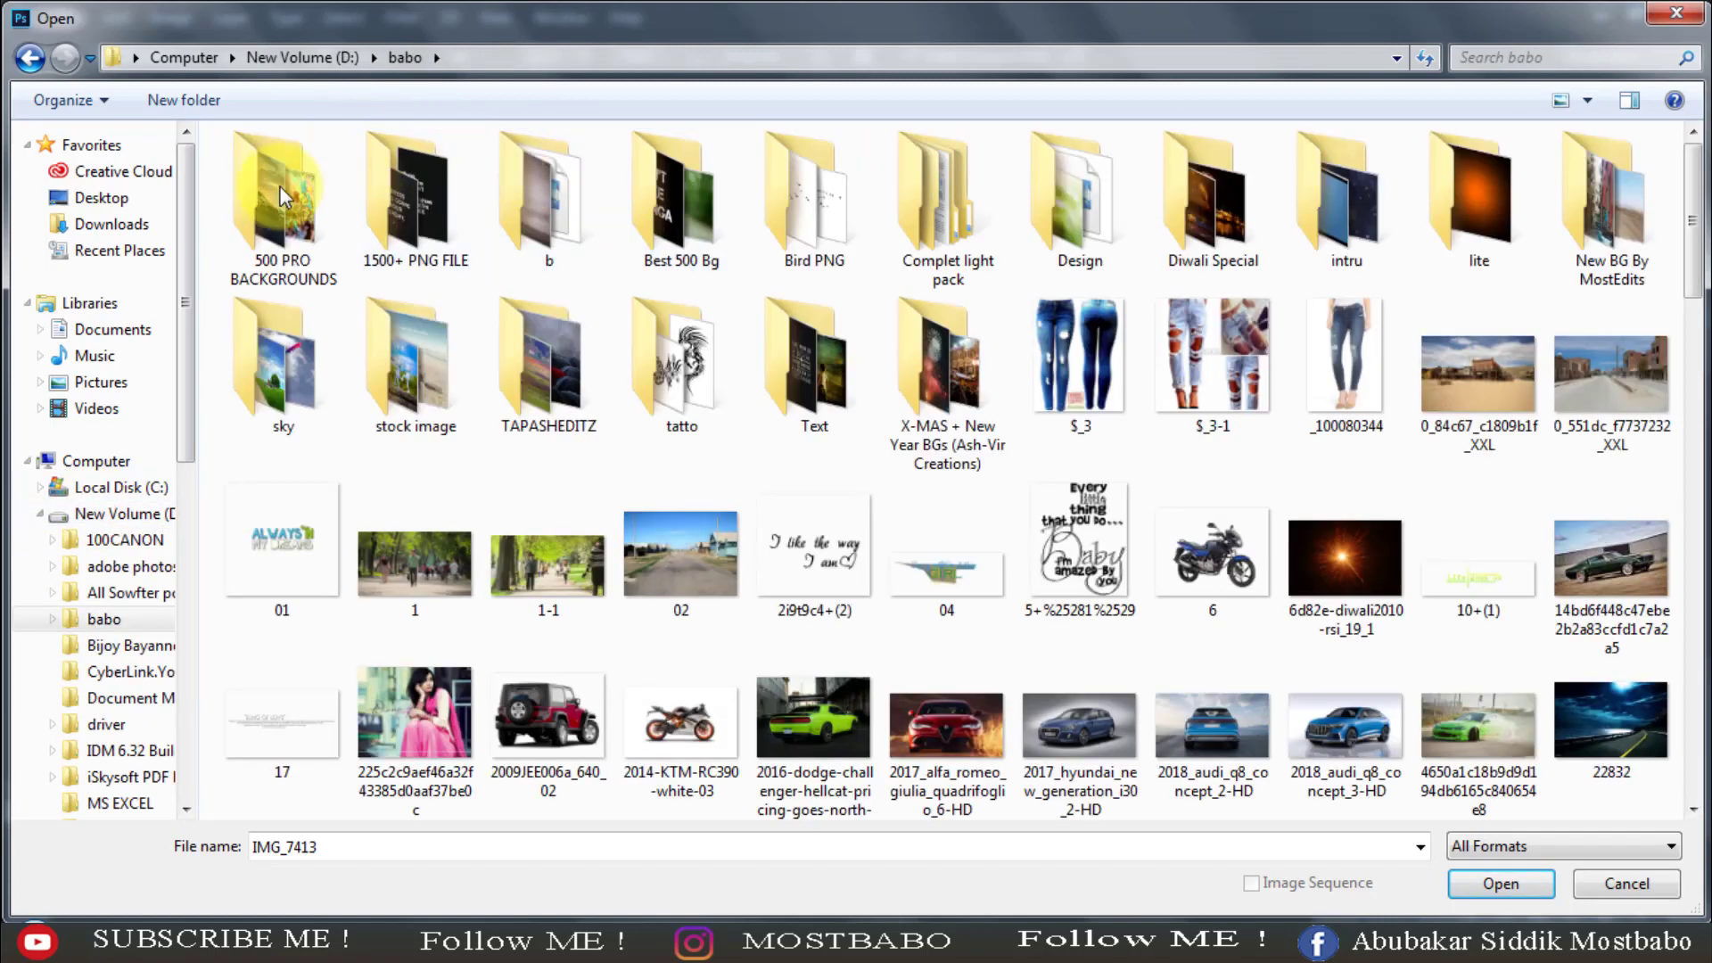
pyautogui.doubleClick(280, 186)
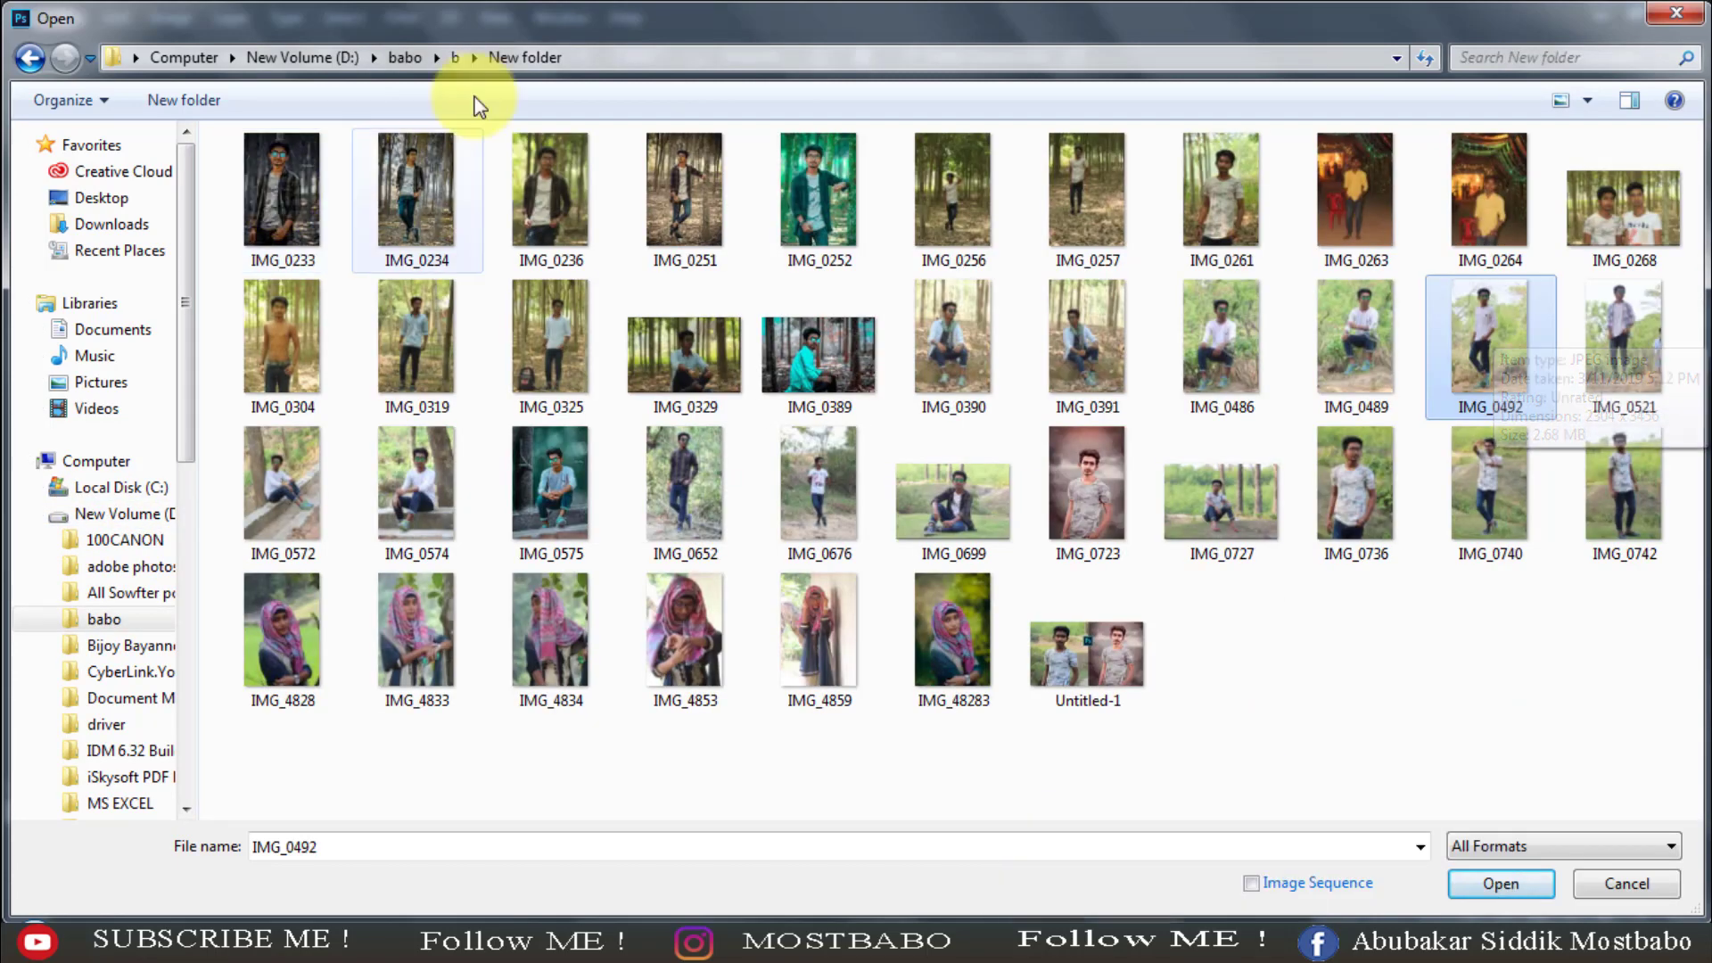
pyautogui.click(1249, 346)
pyautogui.click(1095, 349)
pyautogui.click(1473, 357)
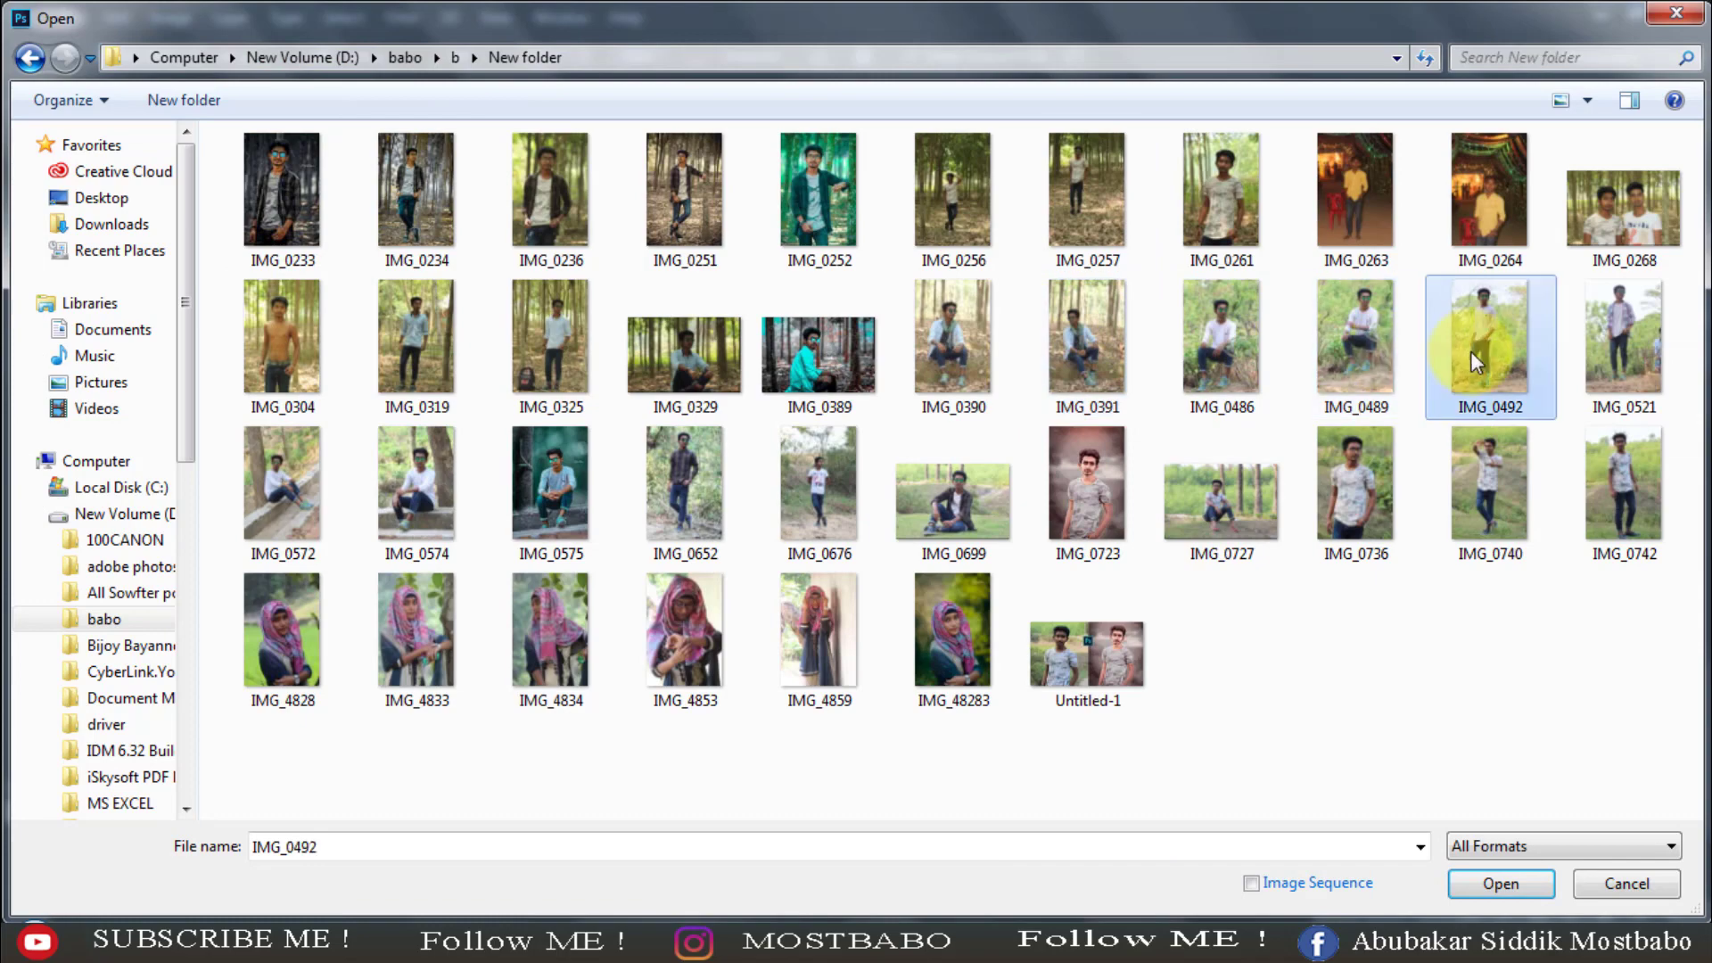
pyautogui.doubleClick(1471, 353)
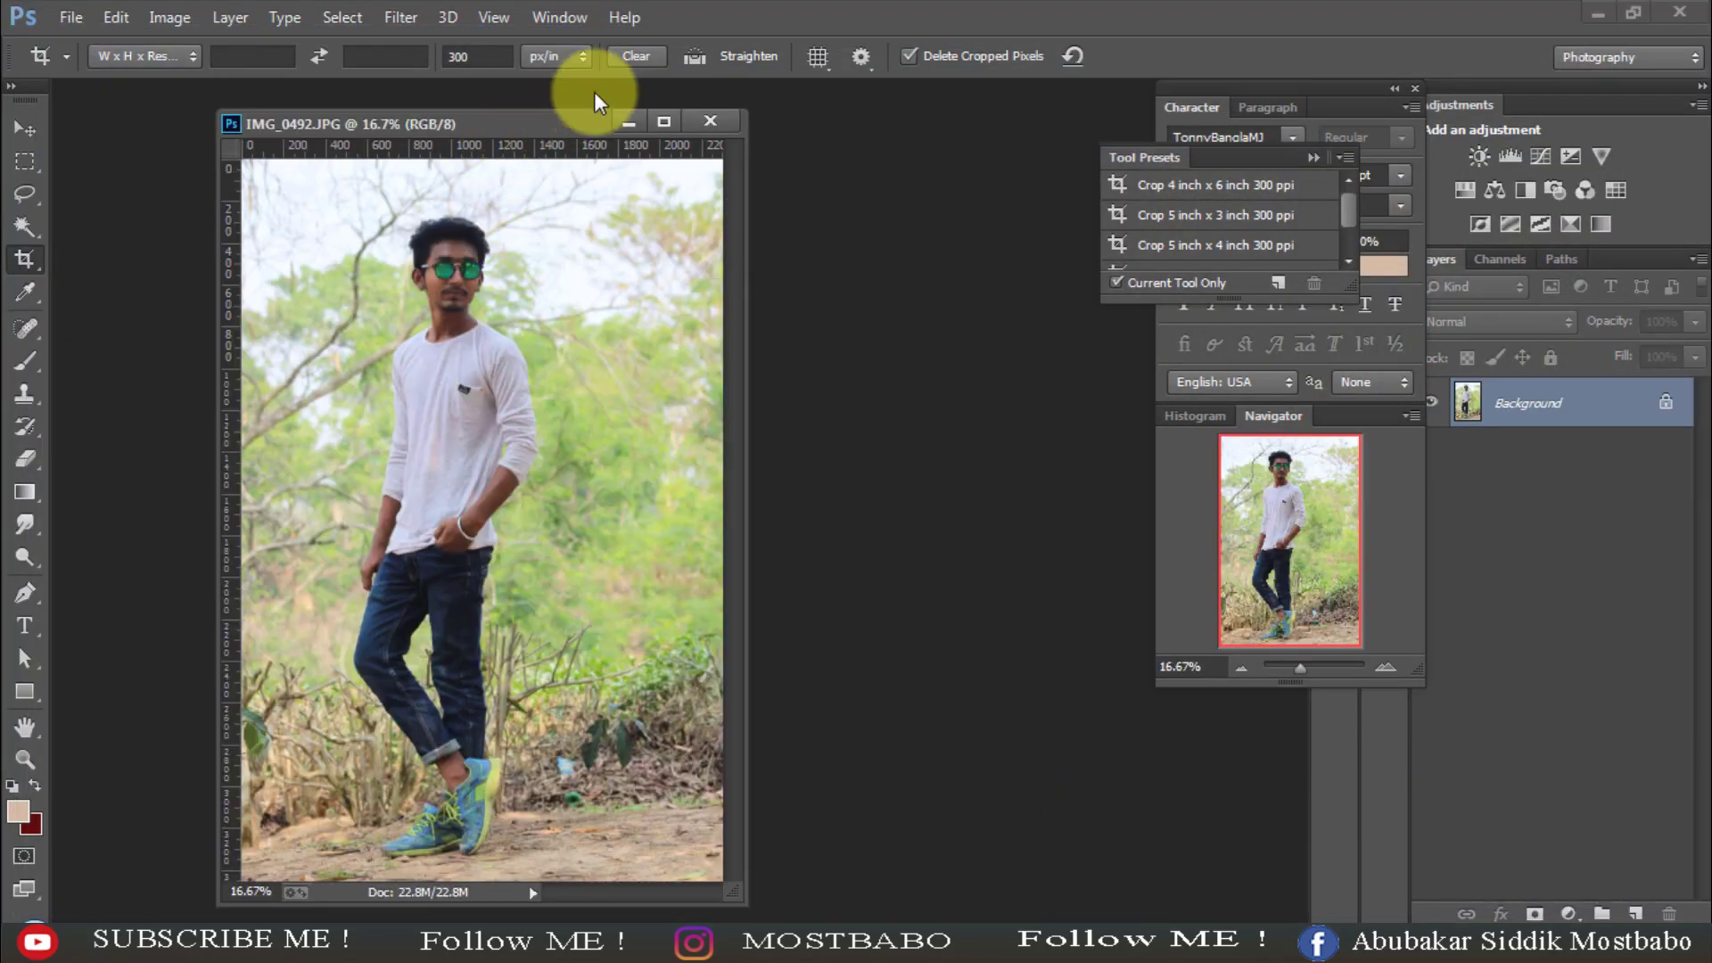
pyautogui.moveTo(596, 92); pyautogui.dragTo(630, 86)
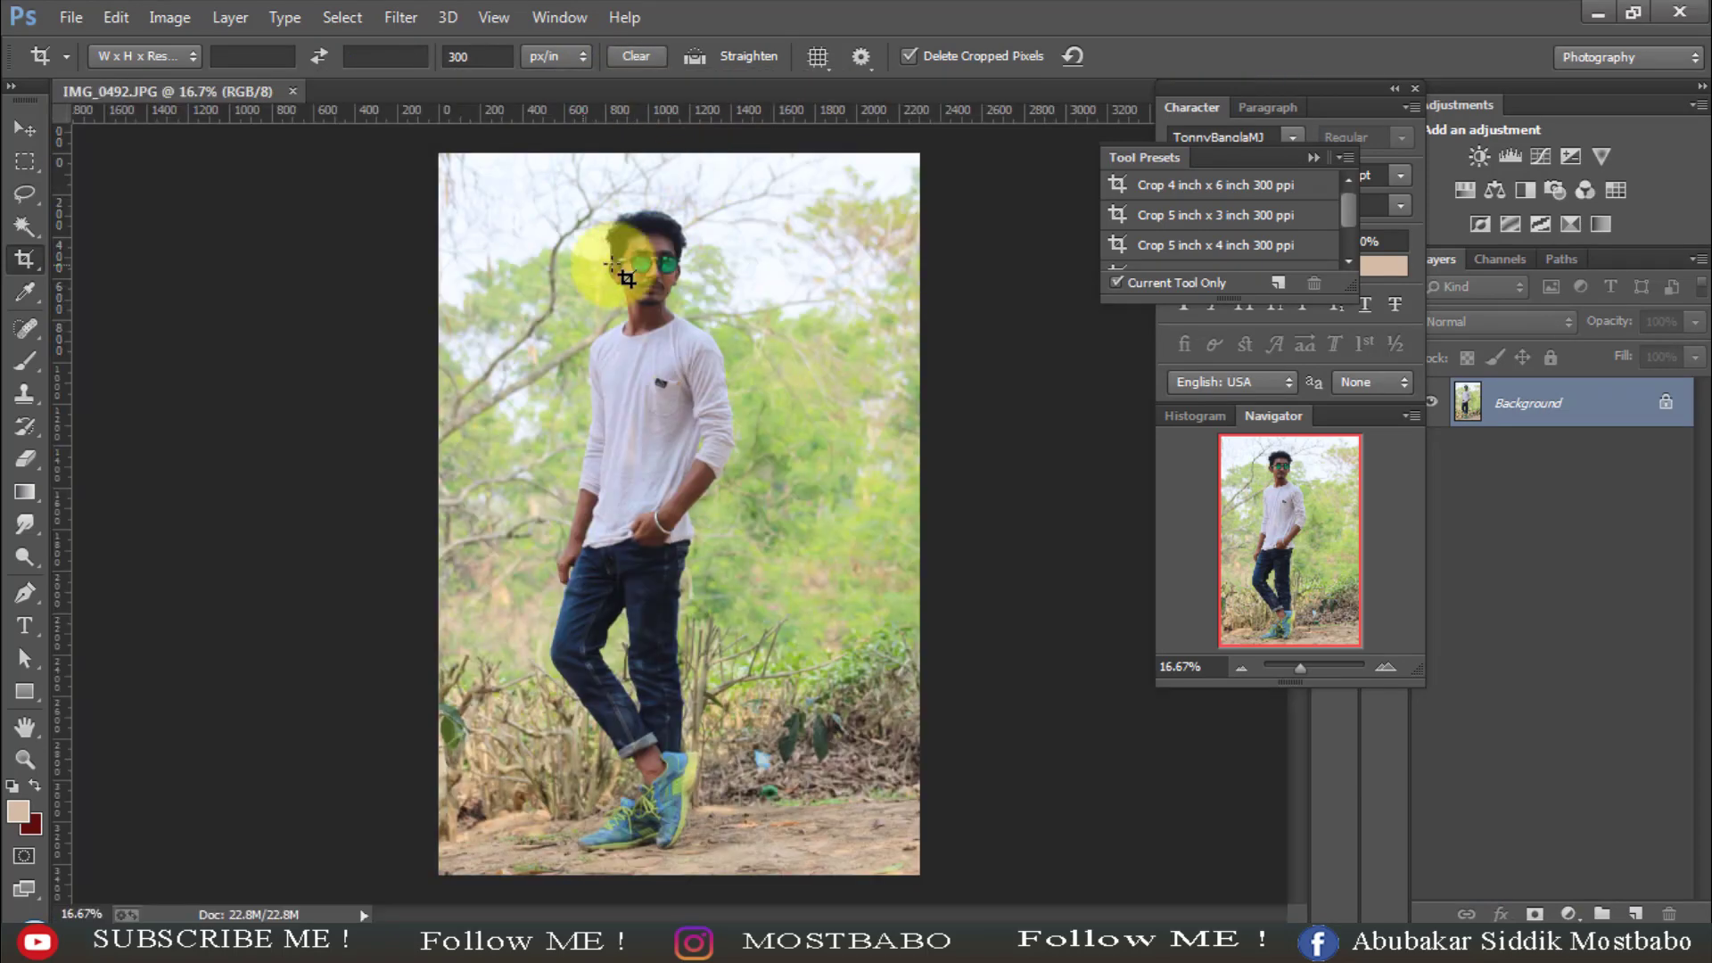
# - Apply a Shadows/Highlights adjustment to the photo with Shadows at 34% and Highlights at 0%
pyautogui.click(227, 18)
pyautogui.moveTo(174, 22)
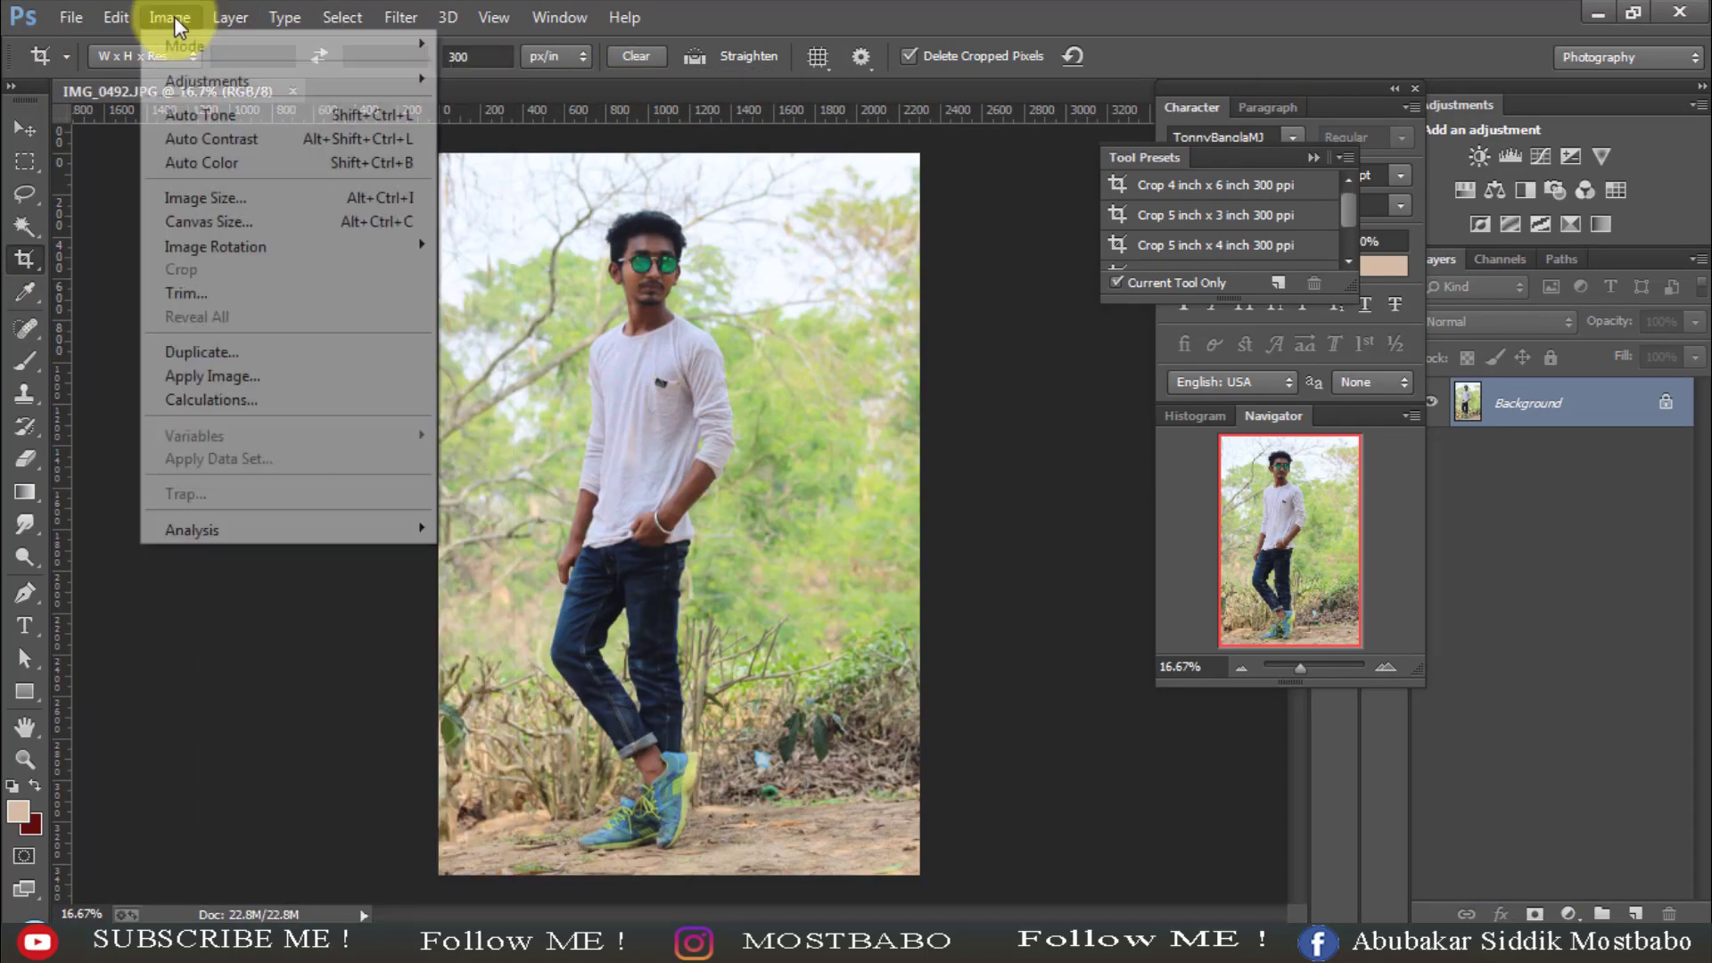
pyautogui.moveTo(179, 81)
pyautogui.click(559, 501)
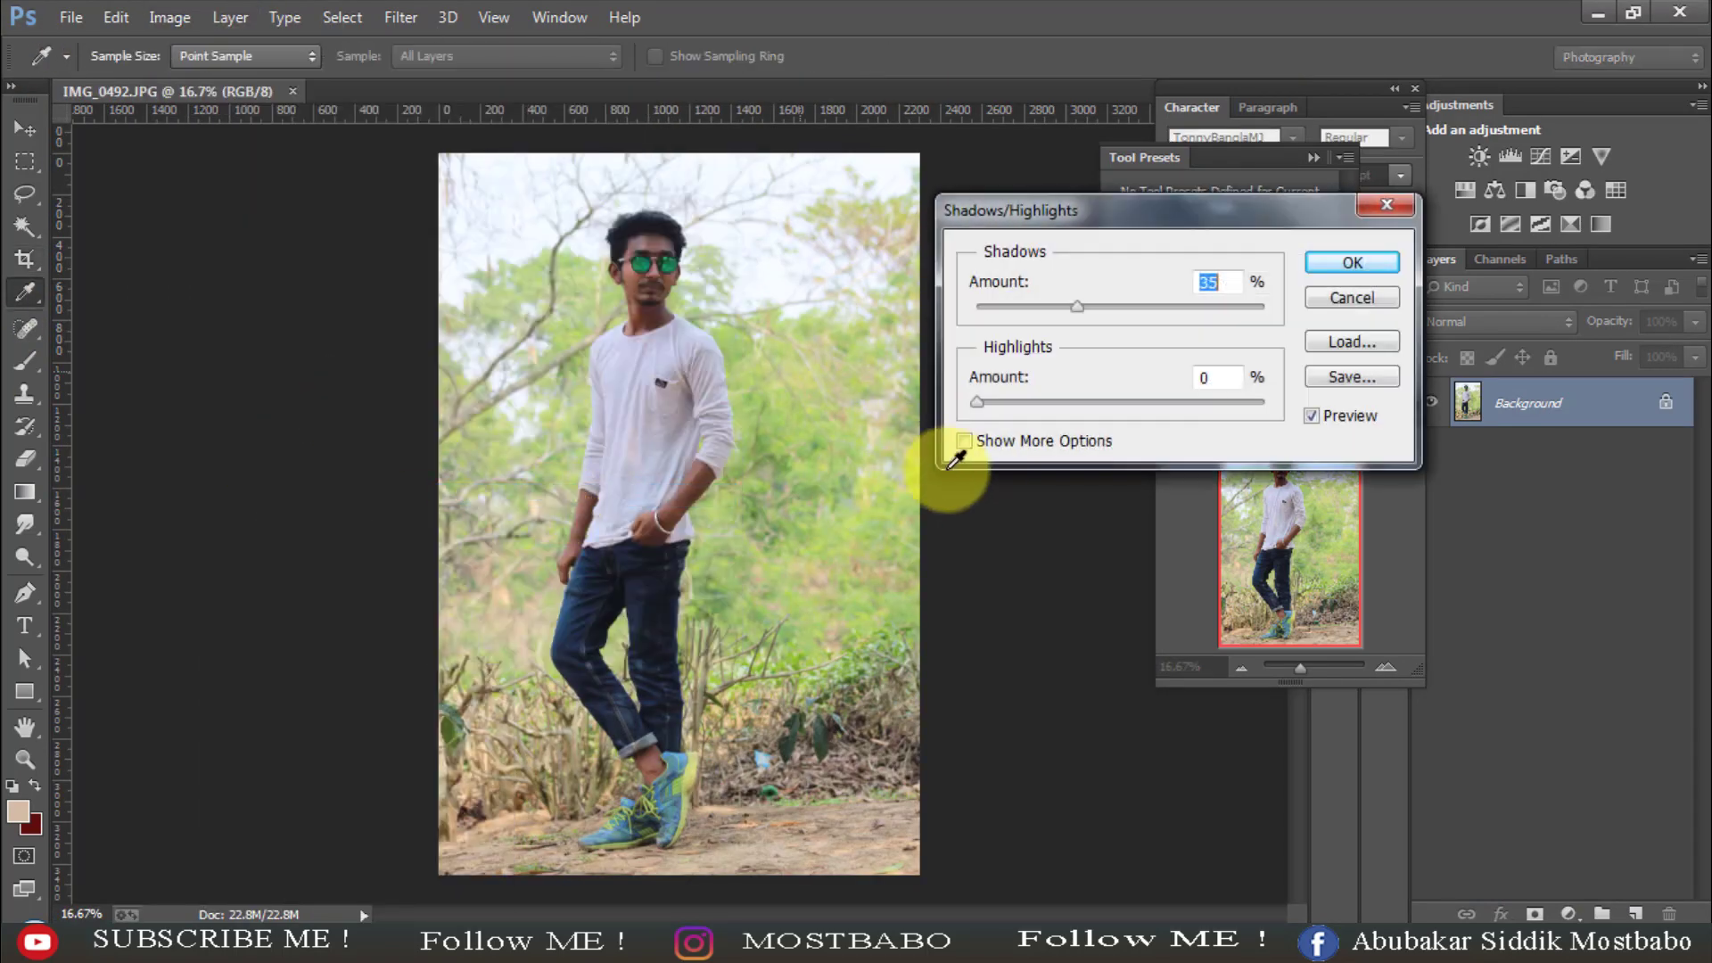
pyautogui.moveTo(1077, 305)
pyautogui.mouseDown()
pyautogui.moveTo(1017, 306)
pyautogui.moveTo(1075, 308)
pyautogui.mouseUp()
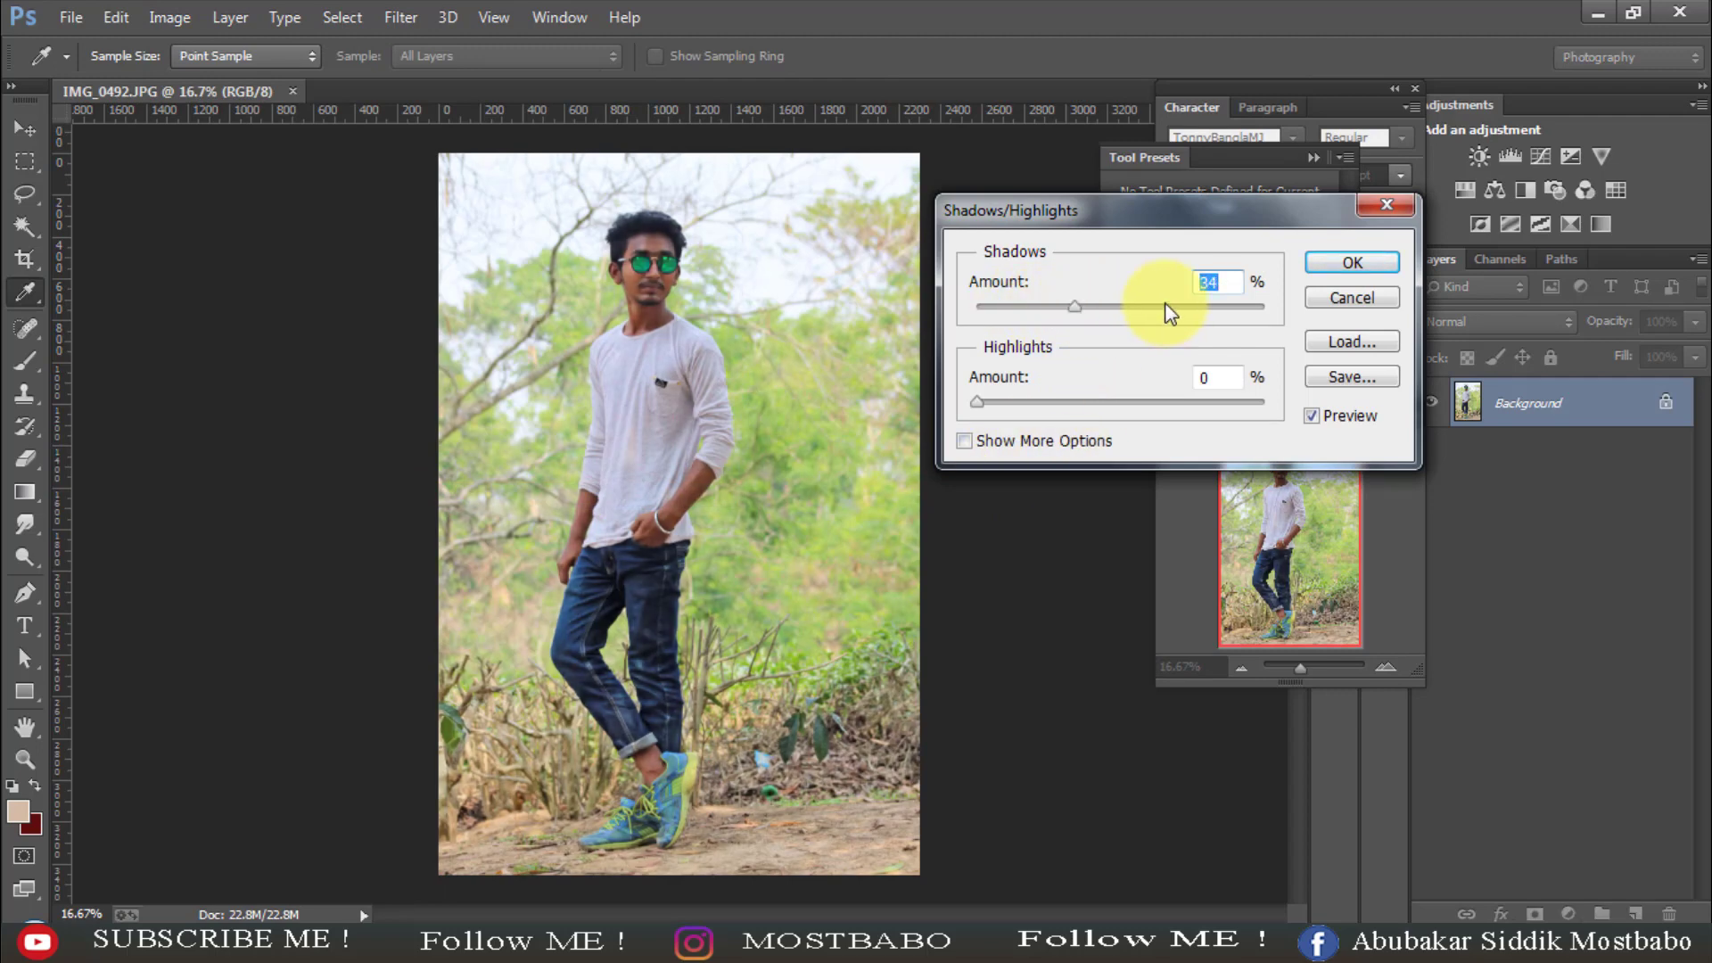
pyautogui.moveTo(978, 402)
pyautogui.mouseDown()
pyautogui.moveTo(1115, 415)
pyautogui.moveTo(982, 414)
pyautogui.mouseUp()
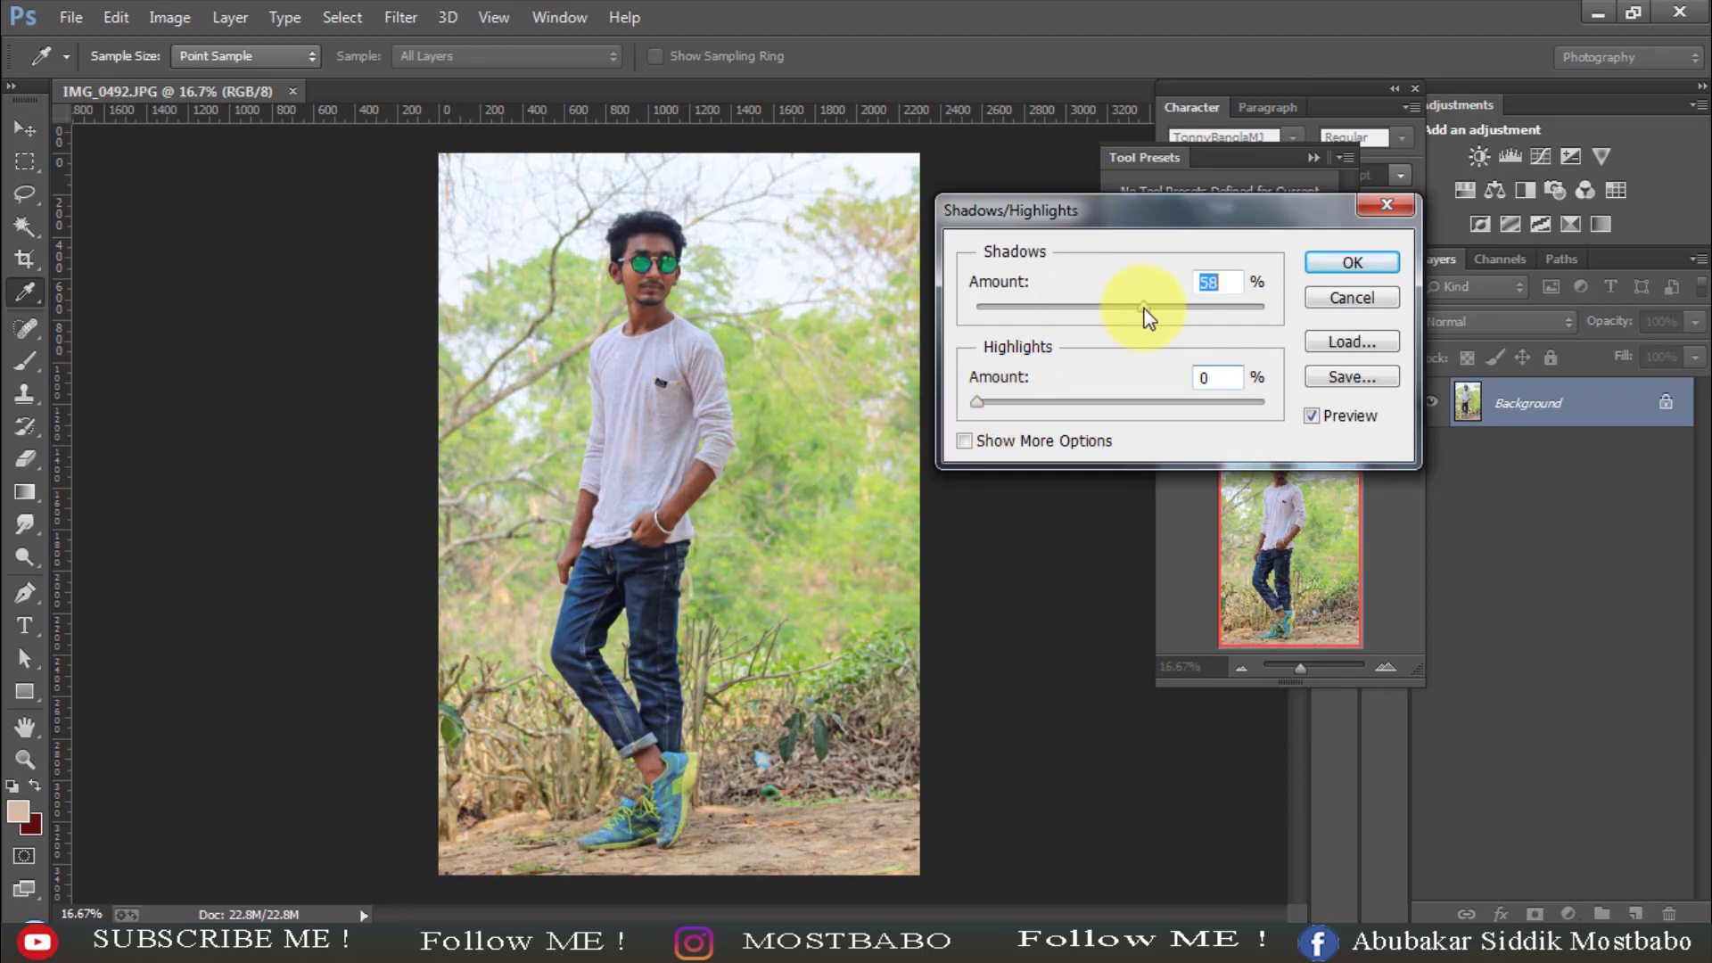
pyautogui.moveTo(1148, 318); pyautogui.dragTo(1044, 322)
pyautogui.click(1381, 260)
pyautogui.press('c')
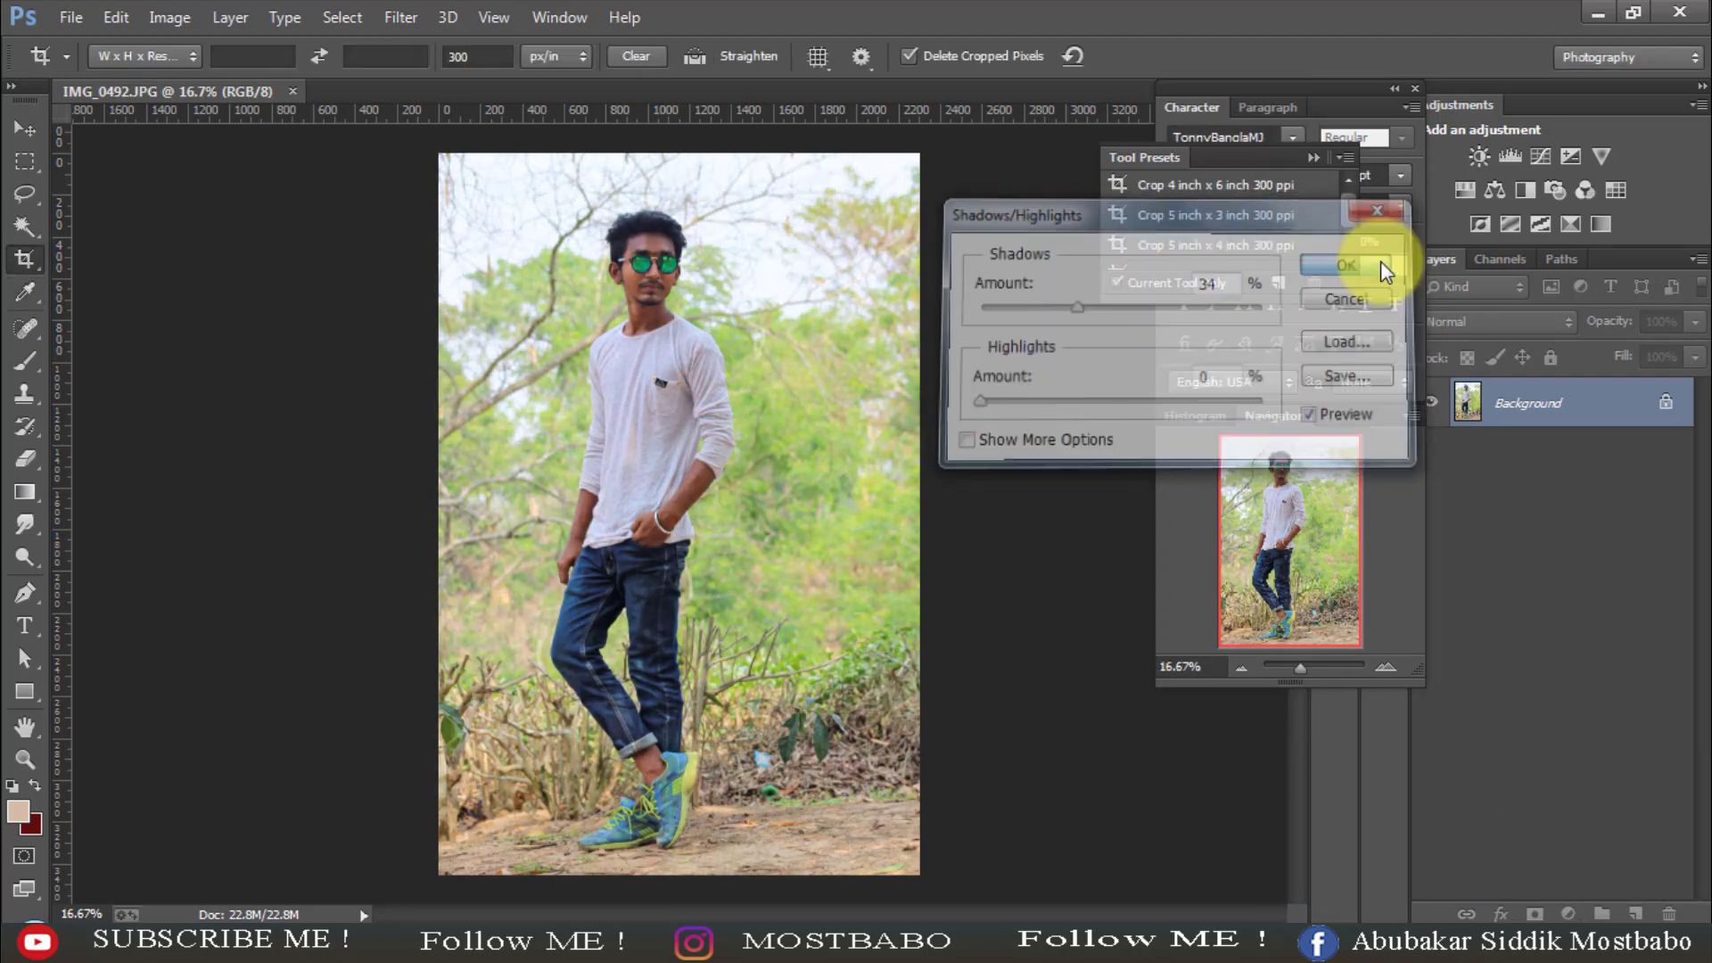
# - Examine the adjusted photo up close, from the man's hand and shirt up to his face
pyautogui.scroll(5, 624, 432)
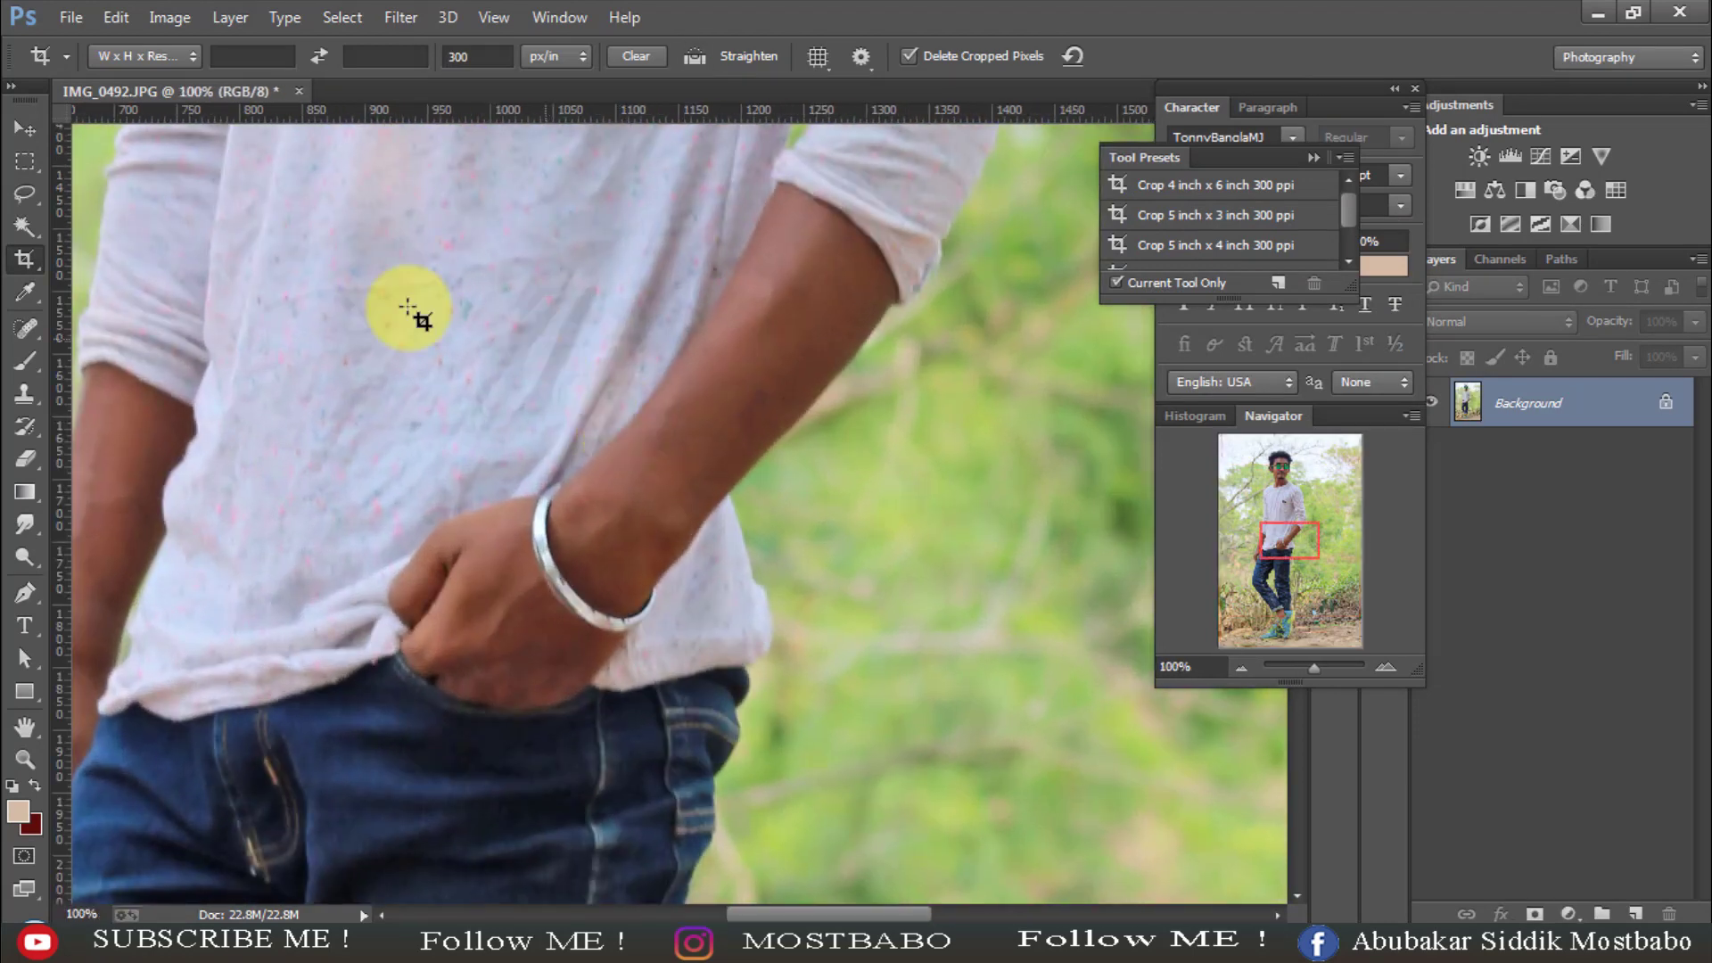
pyautogui.click(26, 129)
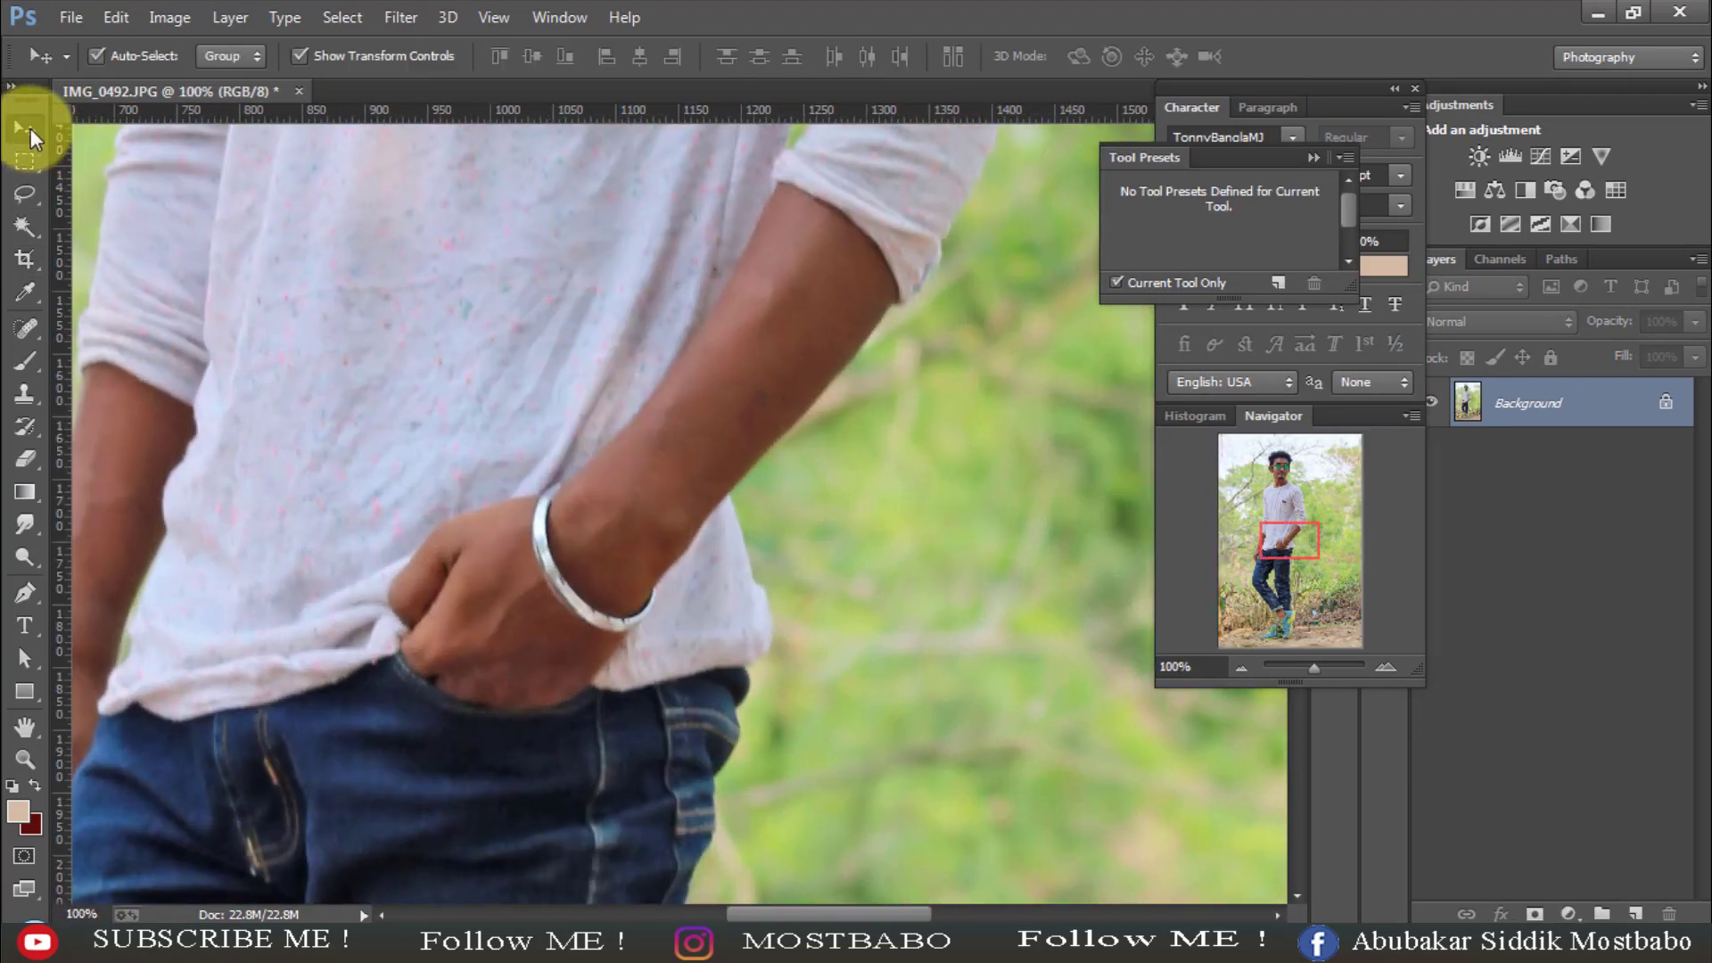
pyautogui.click(612, 435)
pyautogui.click(860, 373)
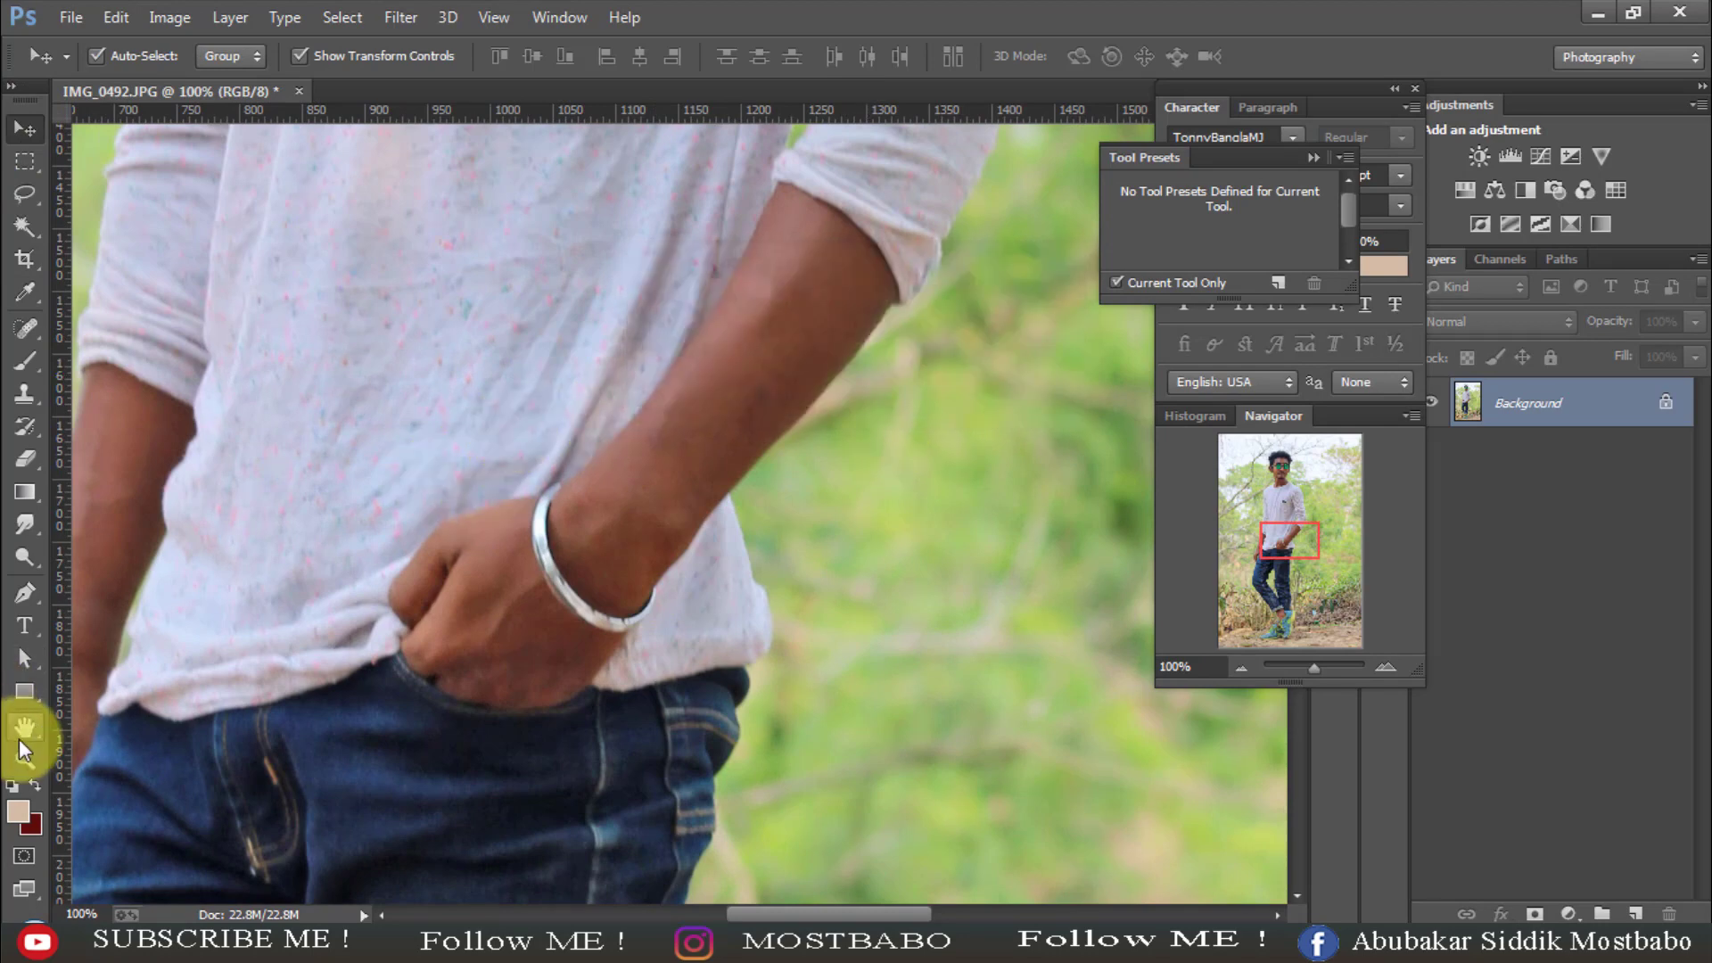
pyautogui.click(25, 727)
pyautogui.moveTo(383, 489); pyautogui.dragTo(799, 848)
pyautogui.moveTo(816, 237); pyautogui.dragTo(485, 739)
pyautogui.moveTo(627, 543); pyautogui.dragTo(611, 816)
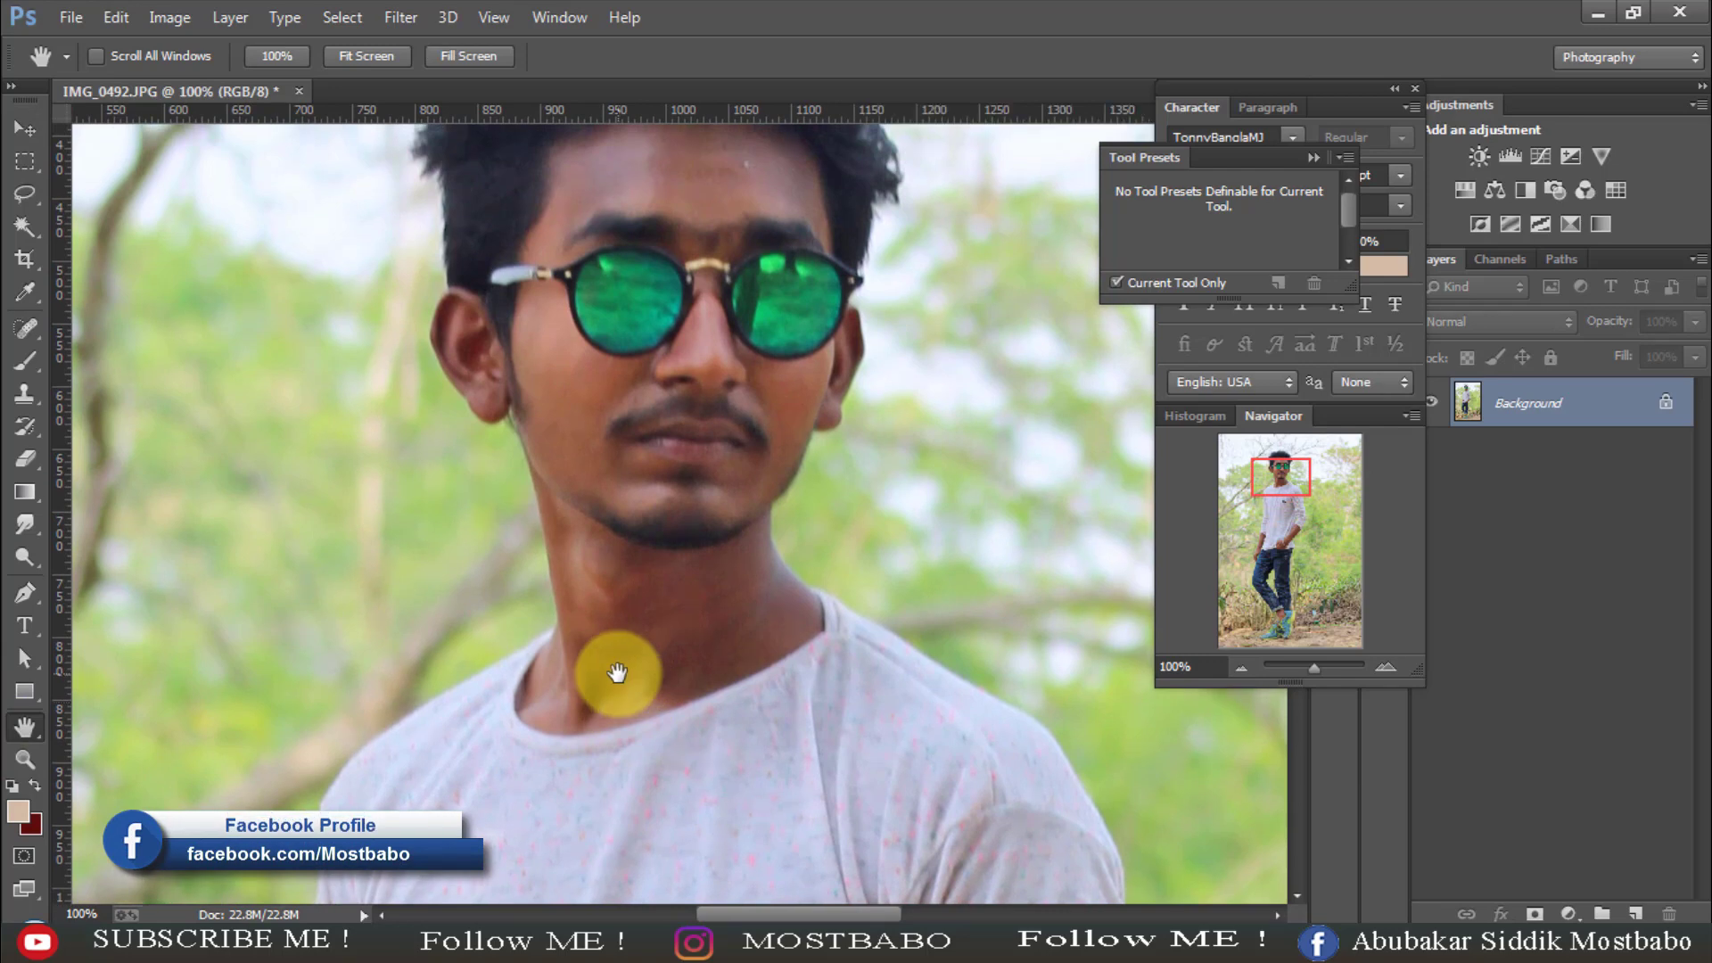
pyautogui.hotkey('ctrl', '-')
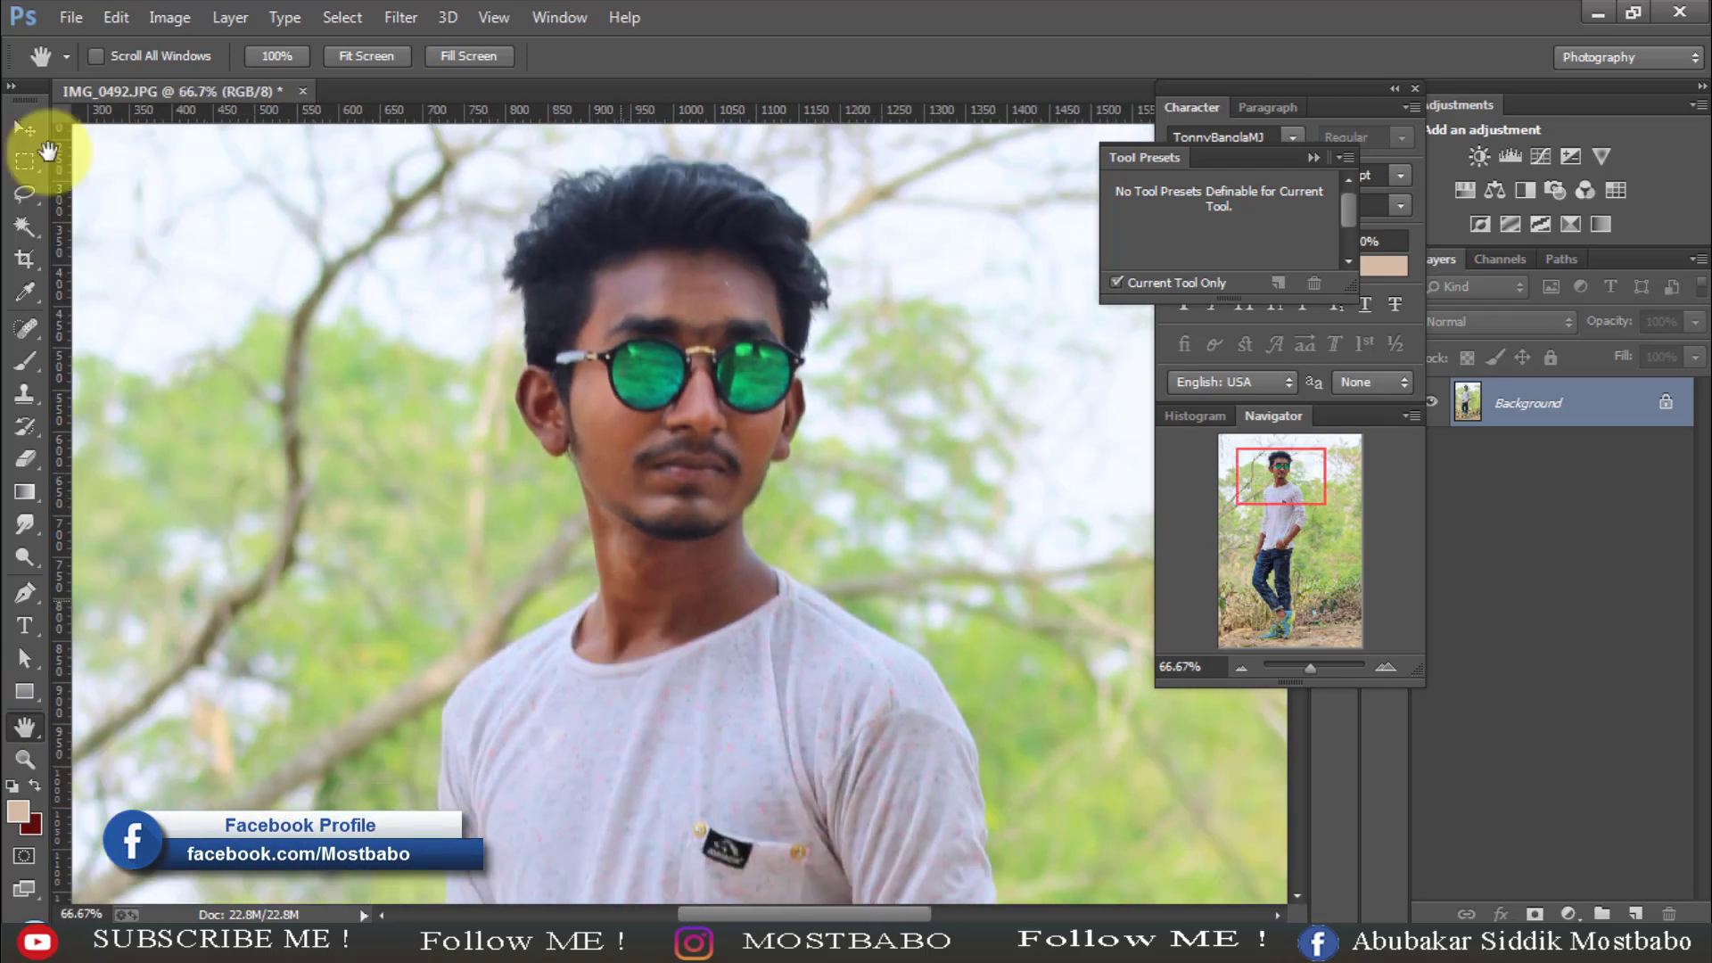
# - Choose the Smudge tool with the 65 px textured brush near the end of the brush presets
pyautogui.click(17, 533)
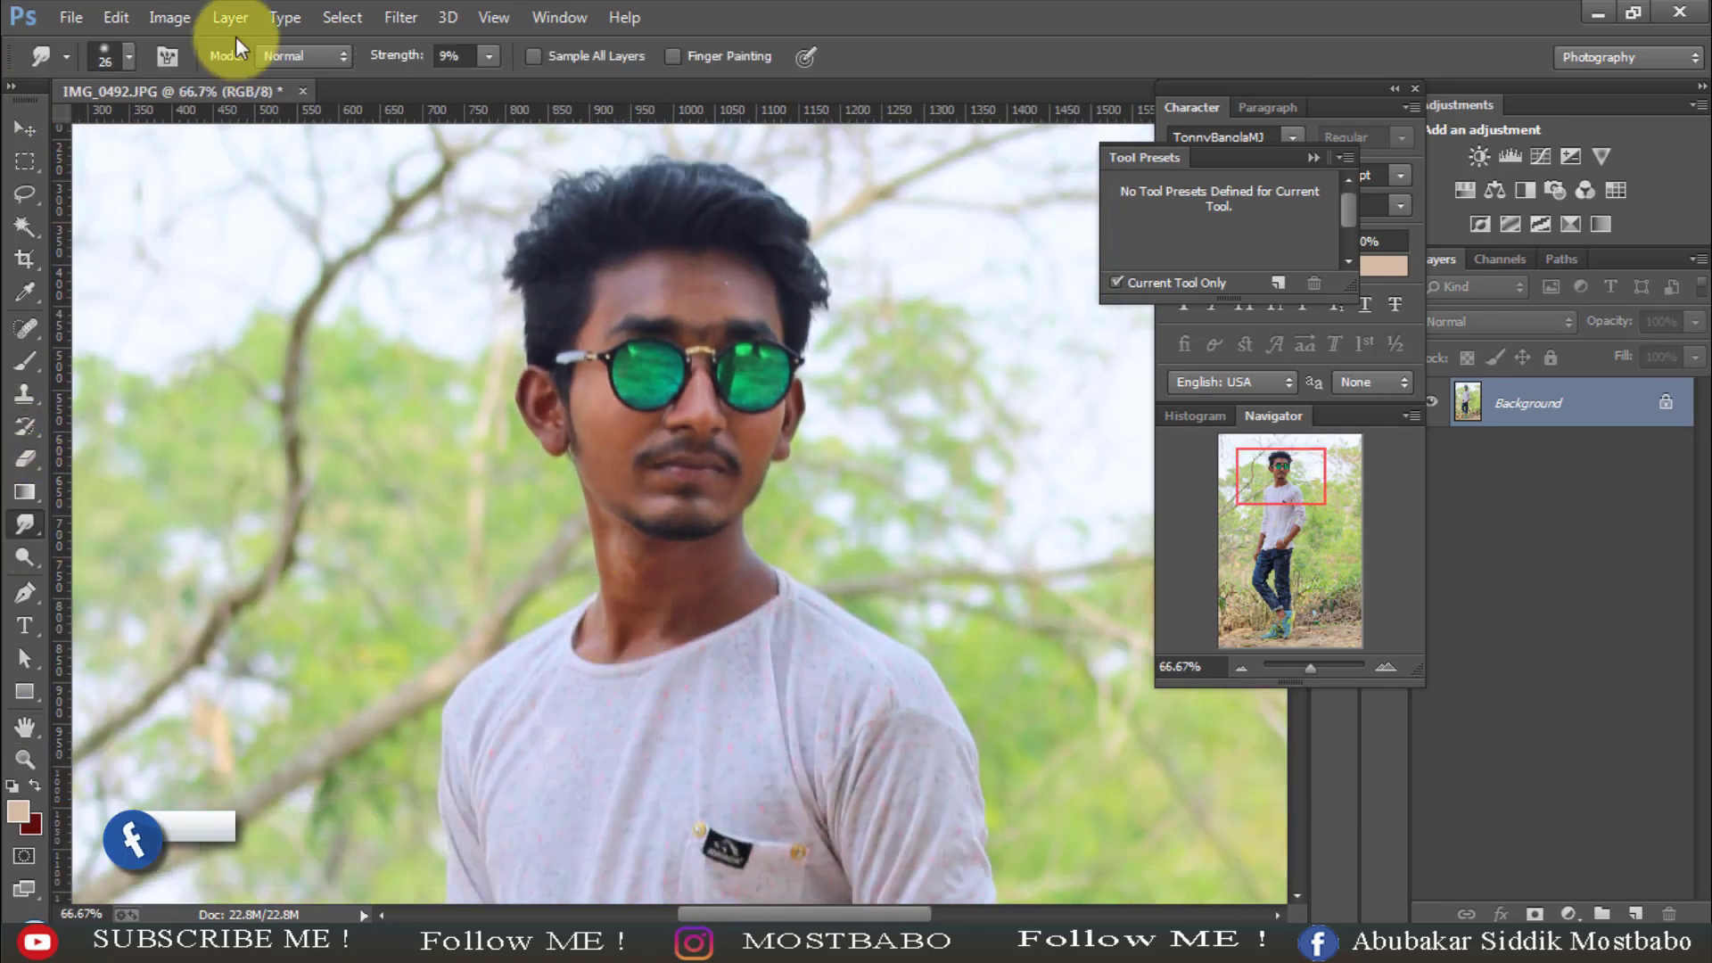
pyautogui.click(131, 67)
pyautogui.scroll(-5, 270, 392)
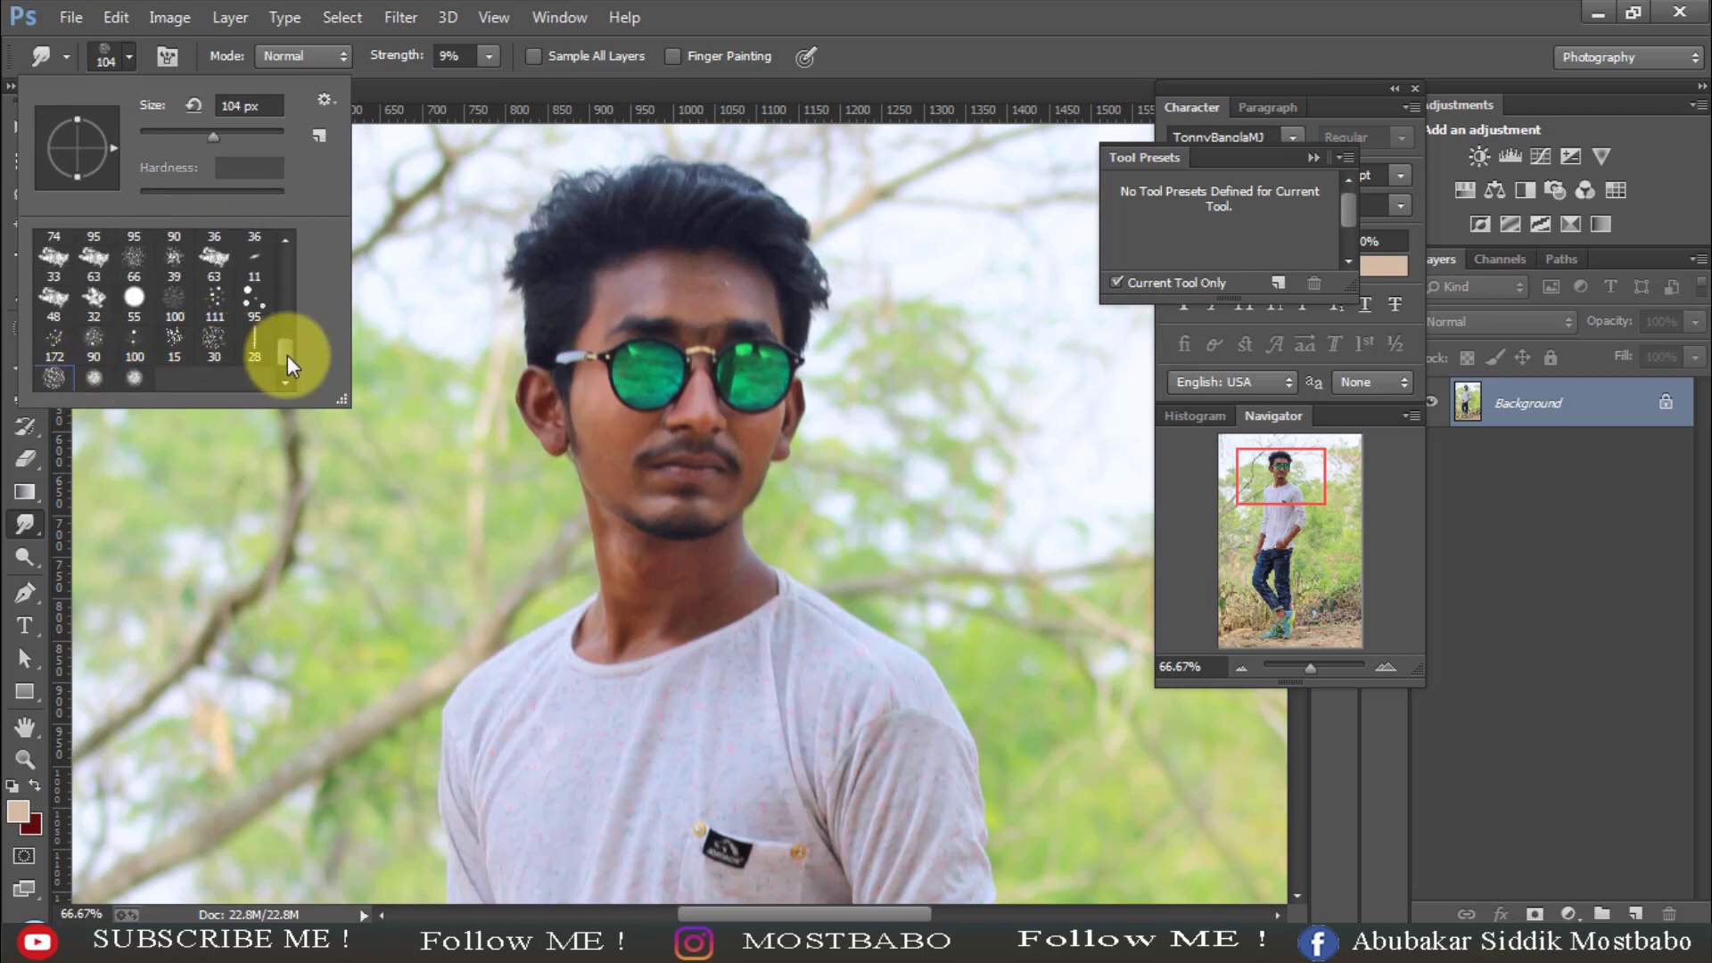
pyautogui.scroll(-1, 287, 354)
pyautogui.click(98, 367)
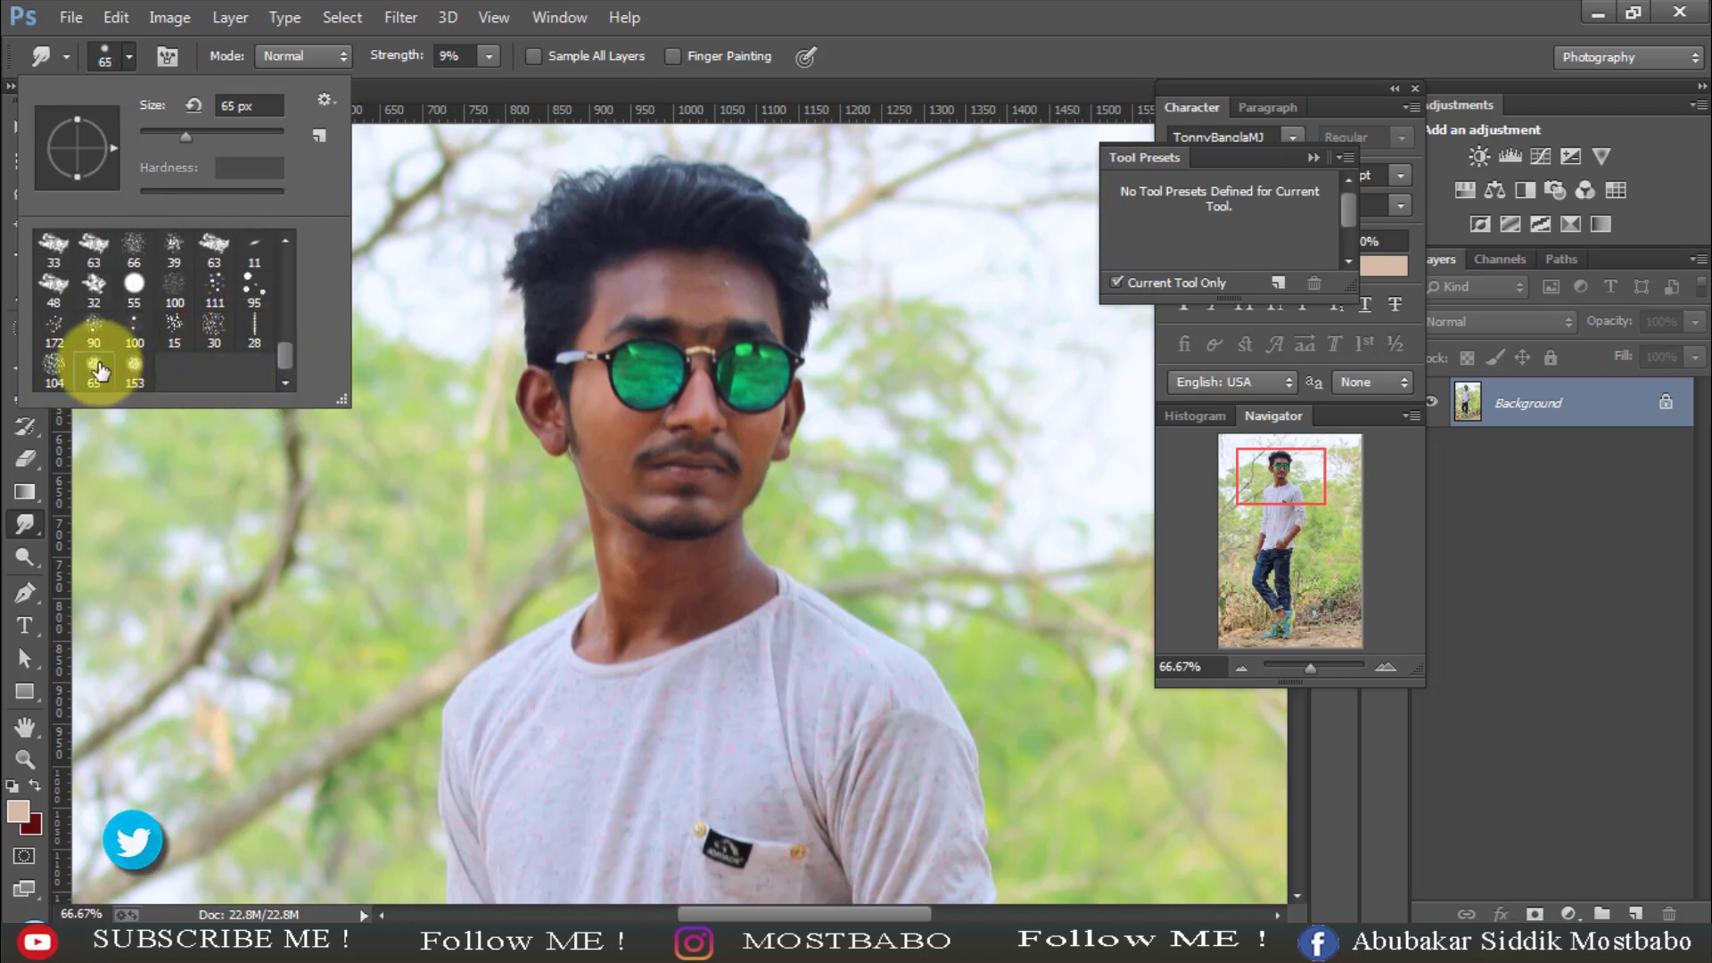
pyautogui.click(373, 188)
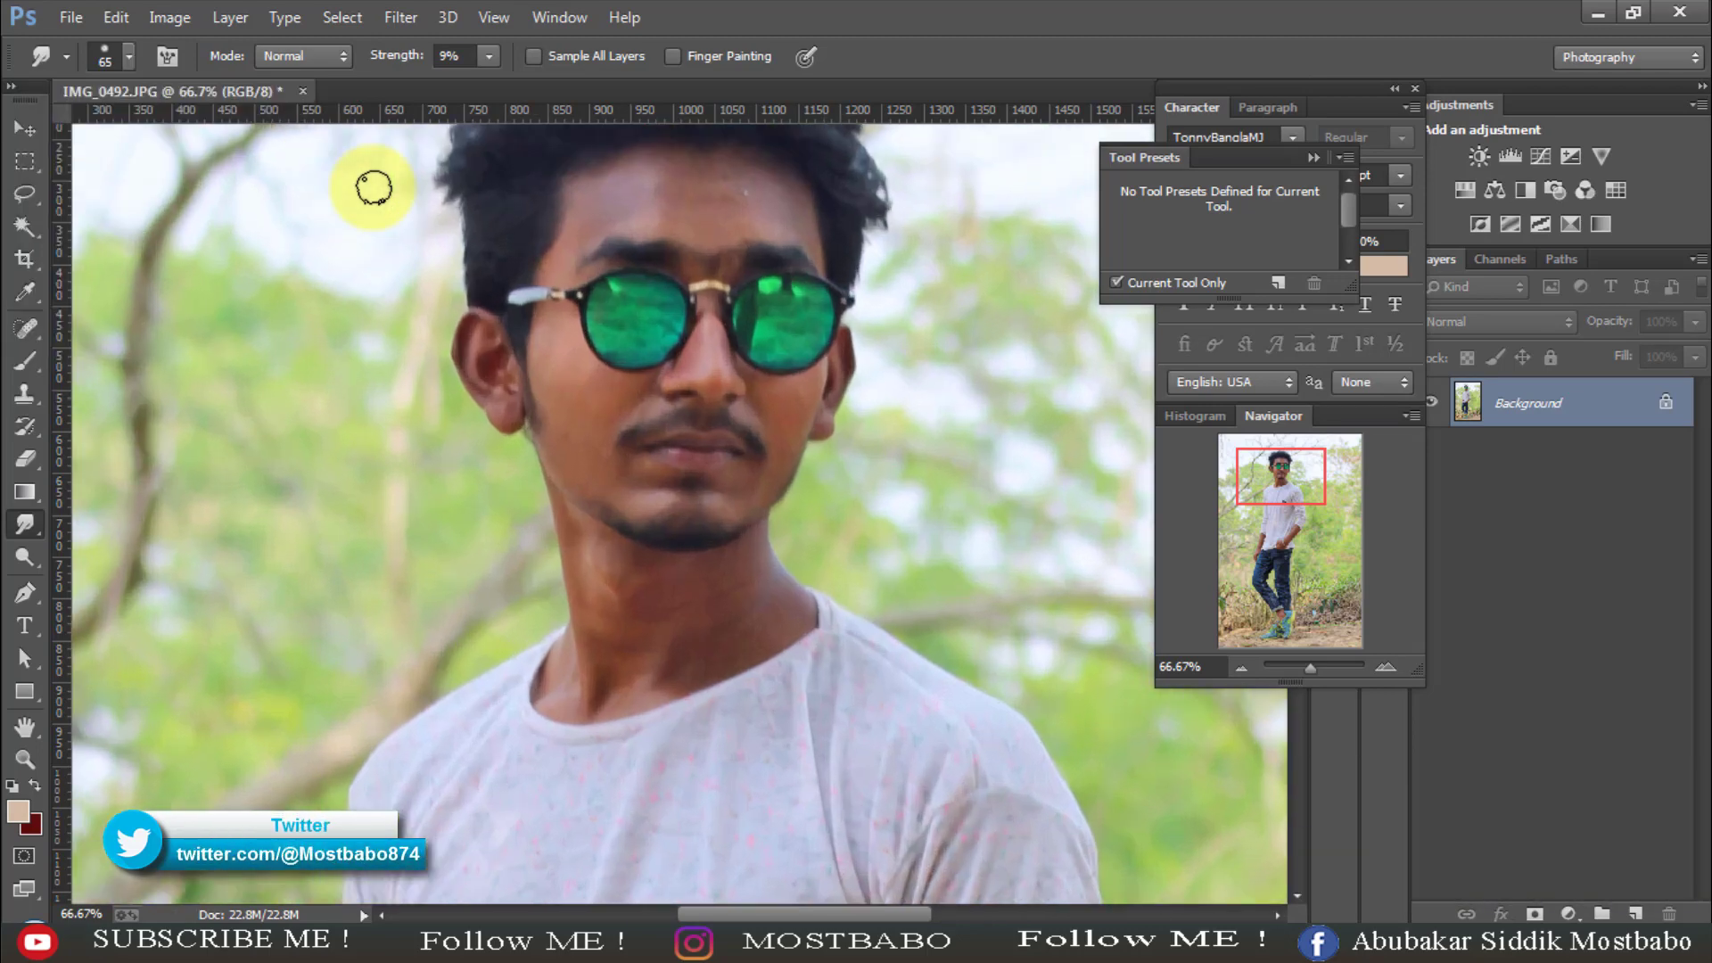
# - Smudge the skin around the light spot on the man's forehead at 9% strength
pyautogui.hotkey('ctrl', '+')
pyautogui.scroll(5, 701, 312)
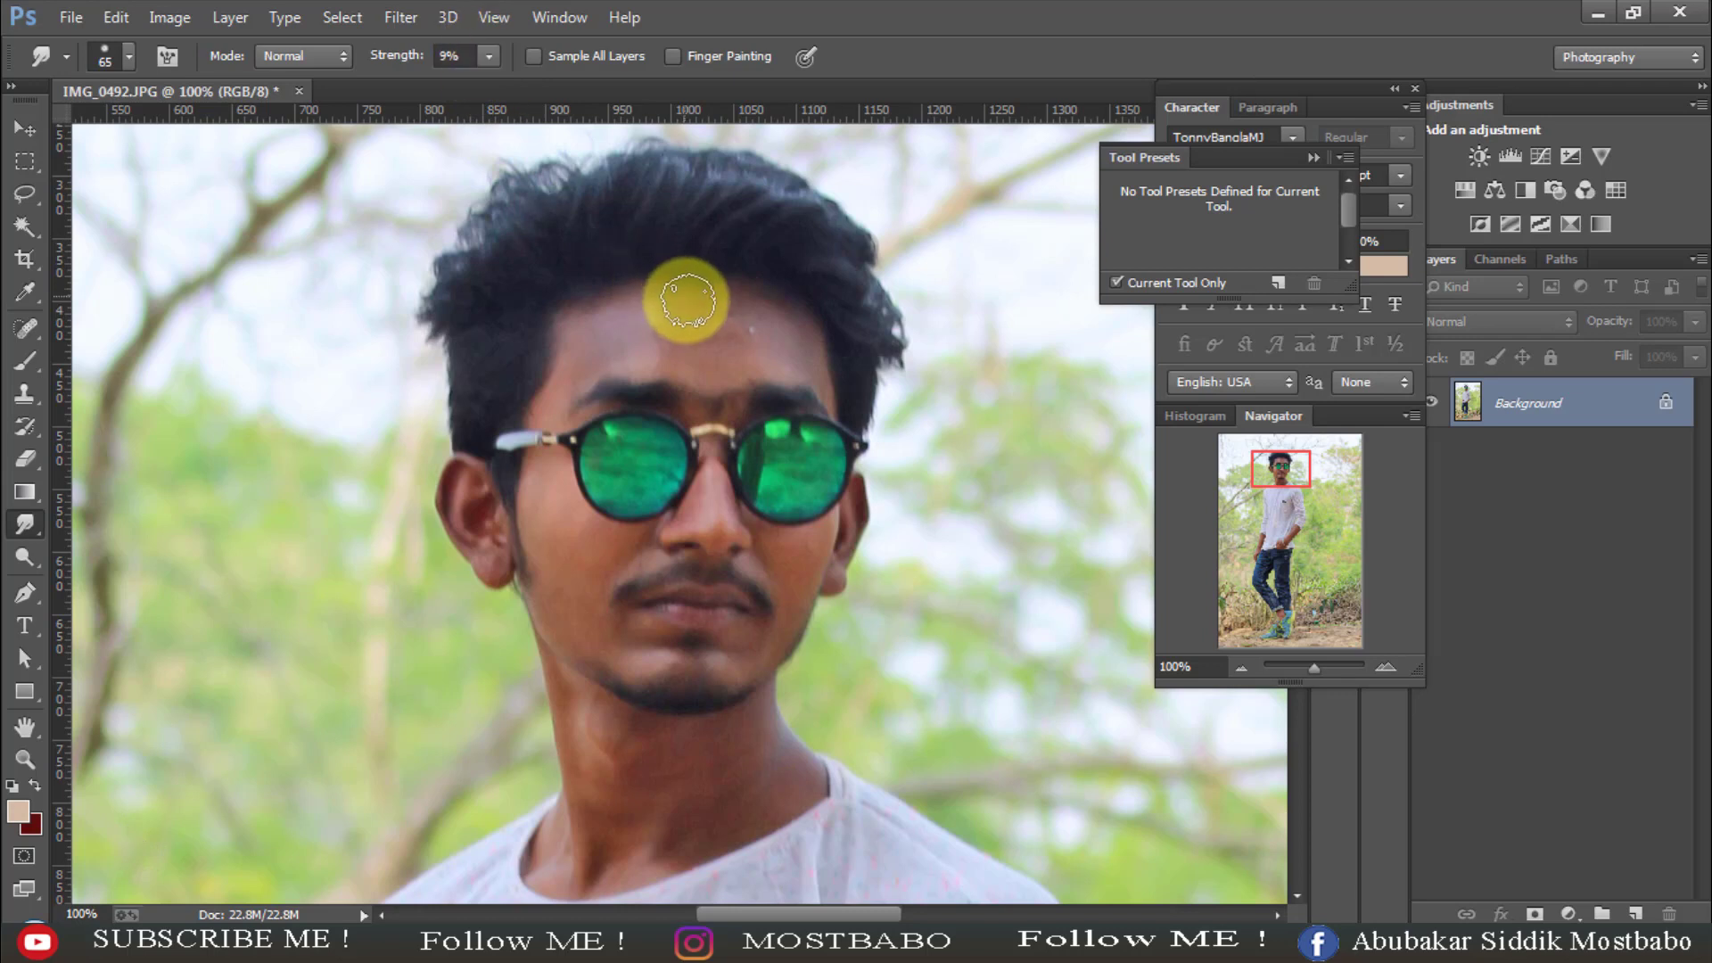
pyautogui.moveTo(742, 325)
pyautogui.mouseDown()
pyautogui.moveTo(674, 326)
pyautogui.moveTo(717, 321)
pyautogui.moveTo(673, 308)
pyautogui.moveTo(675, 328)
pyautogui.moveTo(738, 341)
pyautogui.moveTo(605, 326)
pyautogui.moveTo(633, 317)
pyautogui.moveTo(713, 326)
pyautogui.moveTo(584, 322)
pyautogui.moveTo(586, 346)
pyautogui.moveTo(681, 303)
pyautogui.moveTo(786, 331)
pyautogui.moveTo(790, 351)
pyautogui.moveTo(634, 353)
pyautogui.moveTo(765, 350)
pyautogui.mouseUp()
pyautogui.press('F9')
pyautogui.hotkey('ctrl', '+')
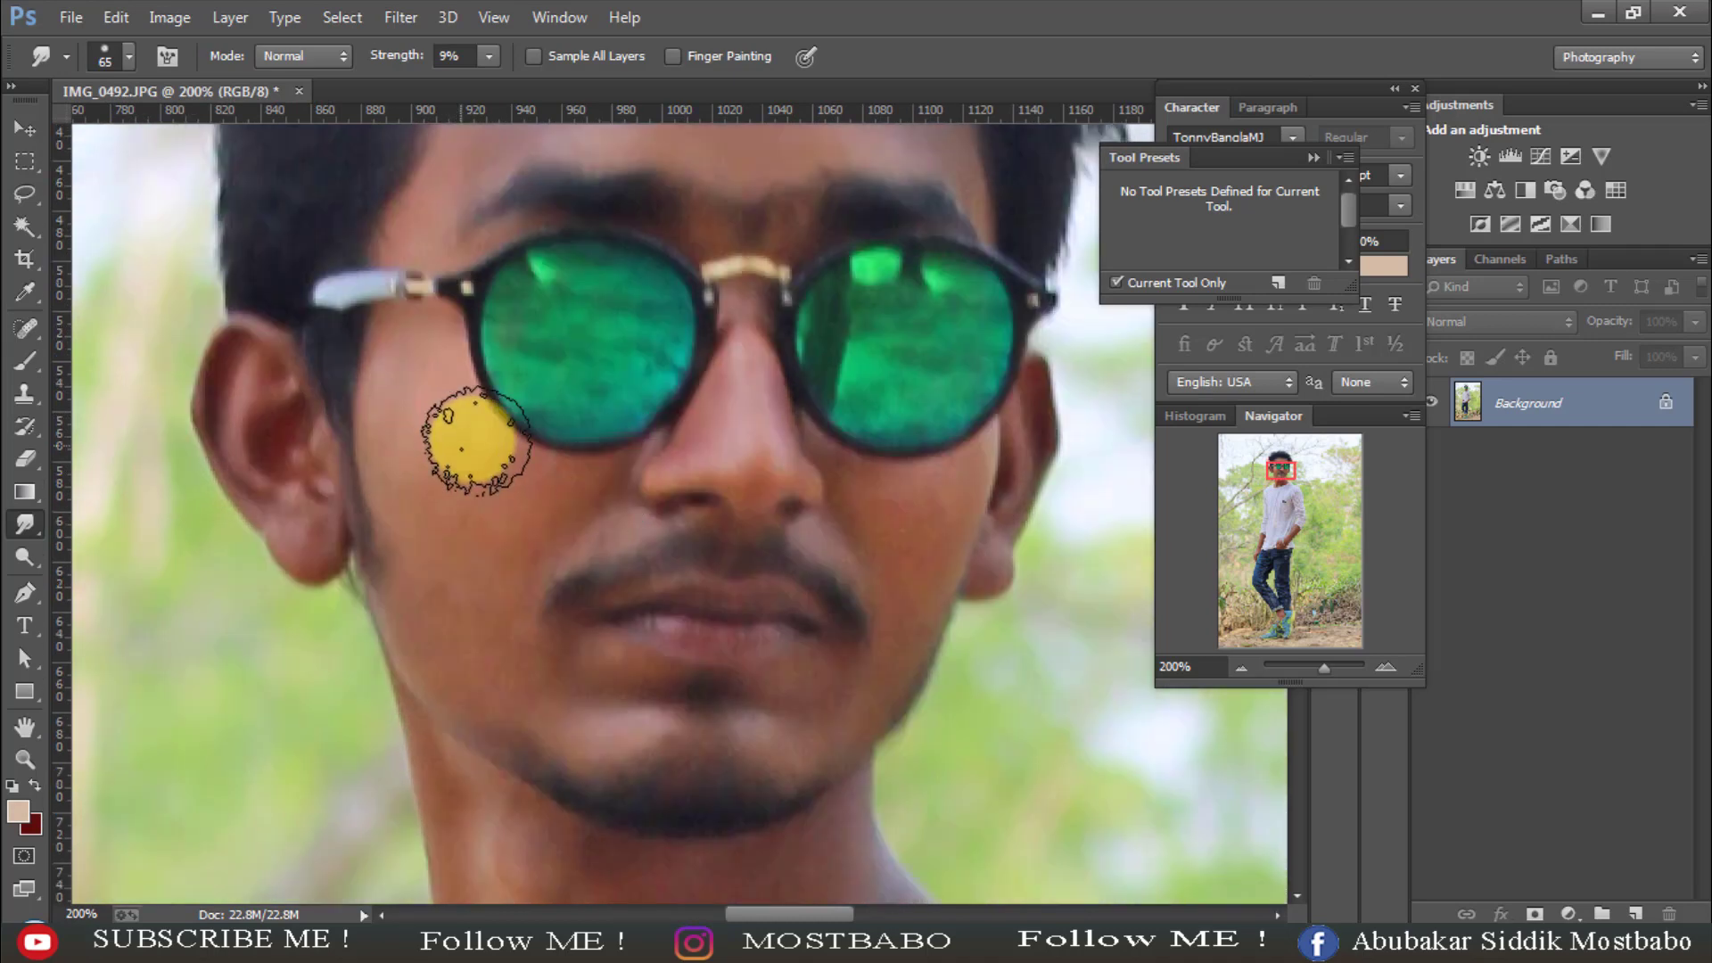
# - Set the Smudge tool's strength to 99% and reduce its brush size to 40 px
pyautogui.press('9')
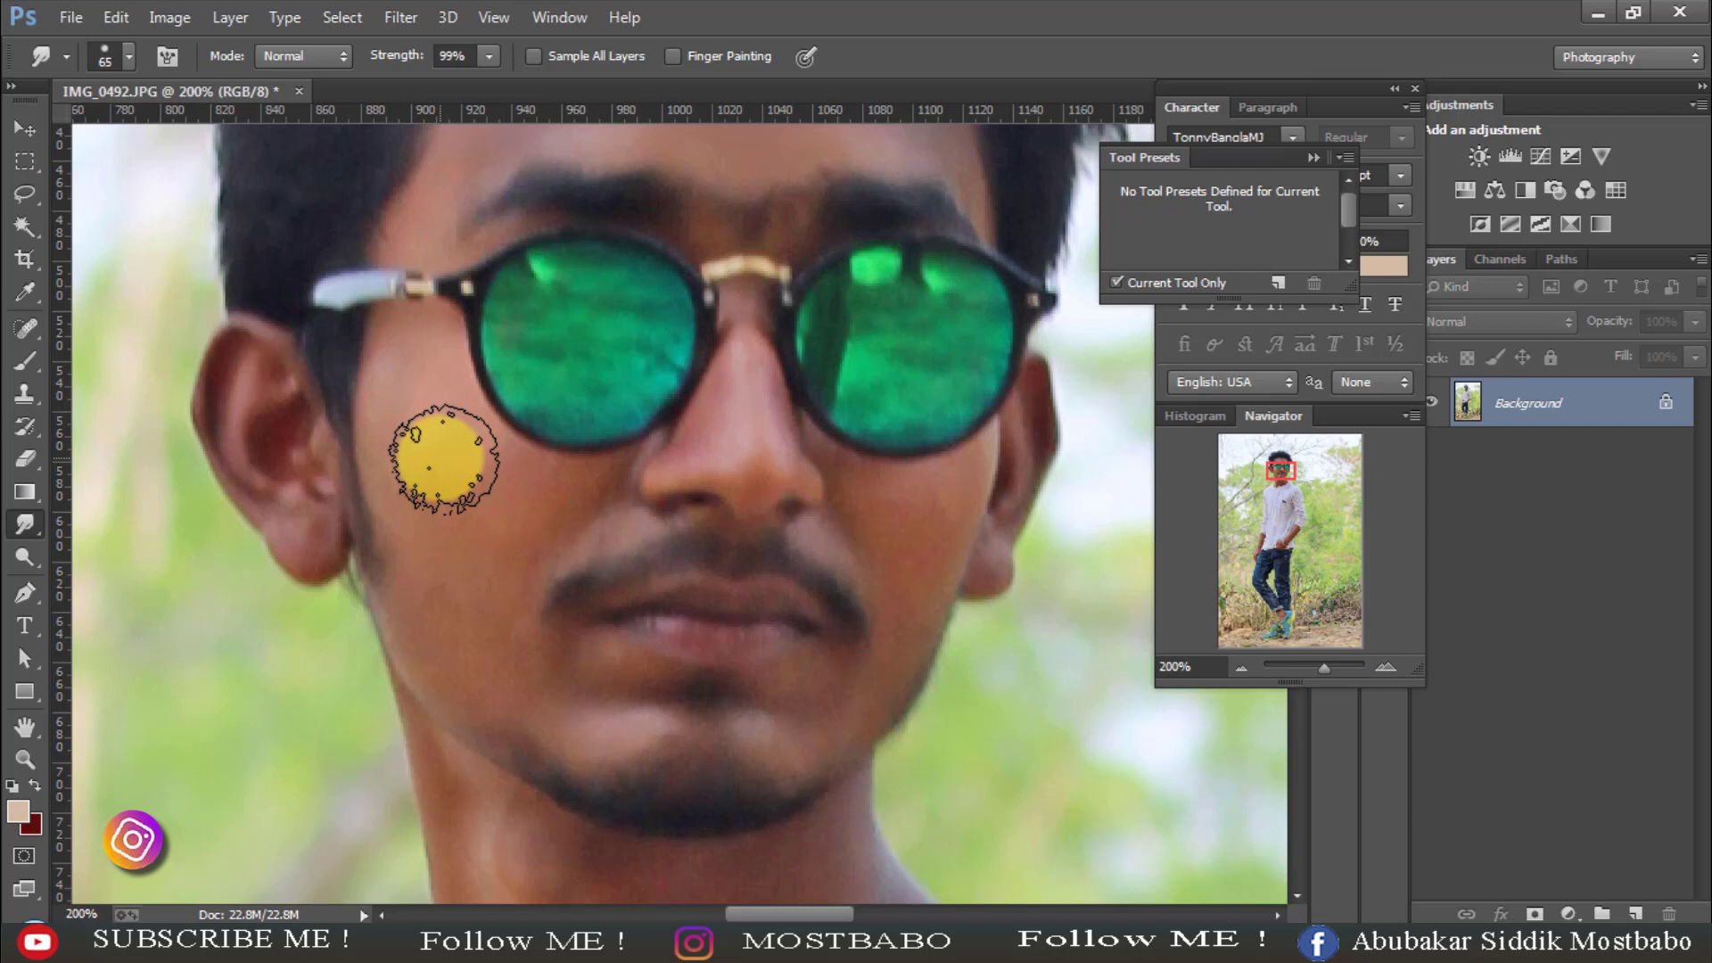
pyautogui.press('[')
pyautogui.press('[')
pyautogui.press('[')
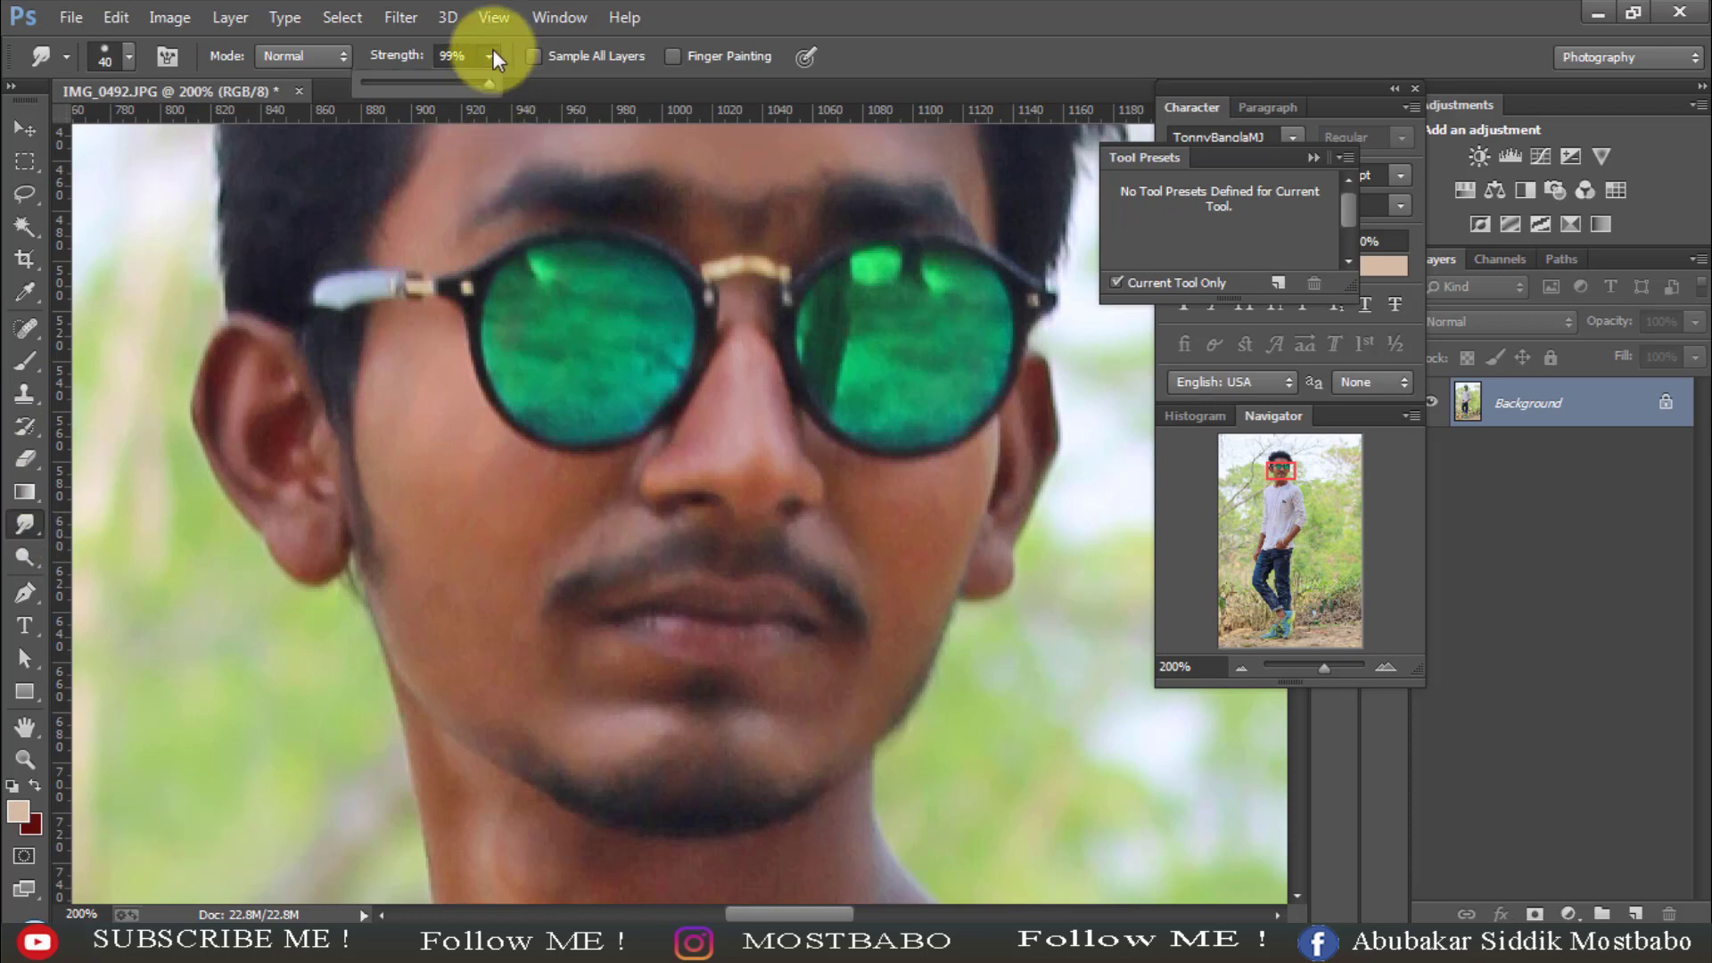
# - Smudge the skin of the man's cheeks and chin with the strength set to 16%
pyautogui.moveTo(366, 85); pyautogui.dragTo(381, 87)
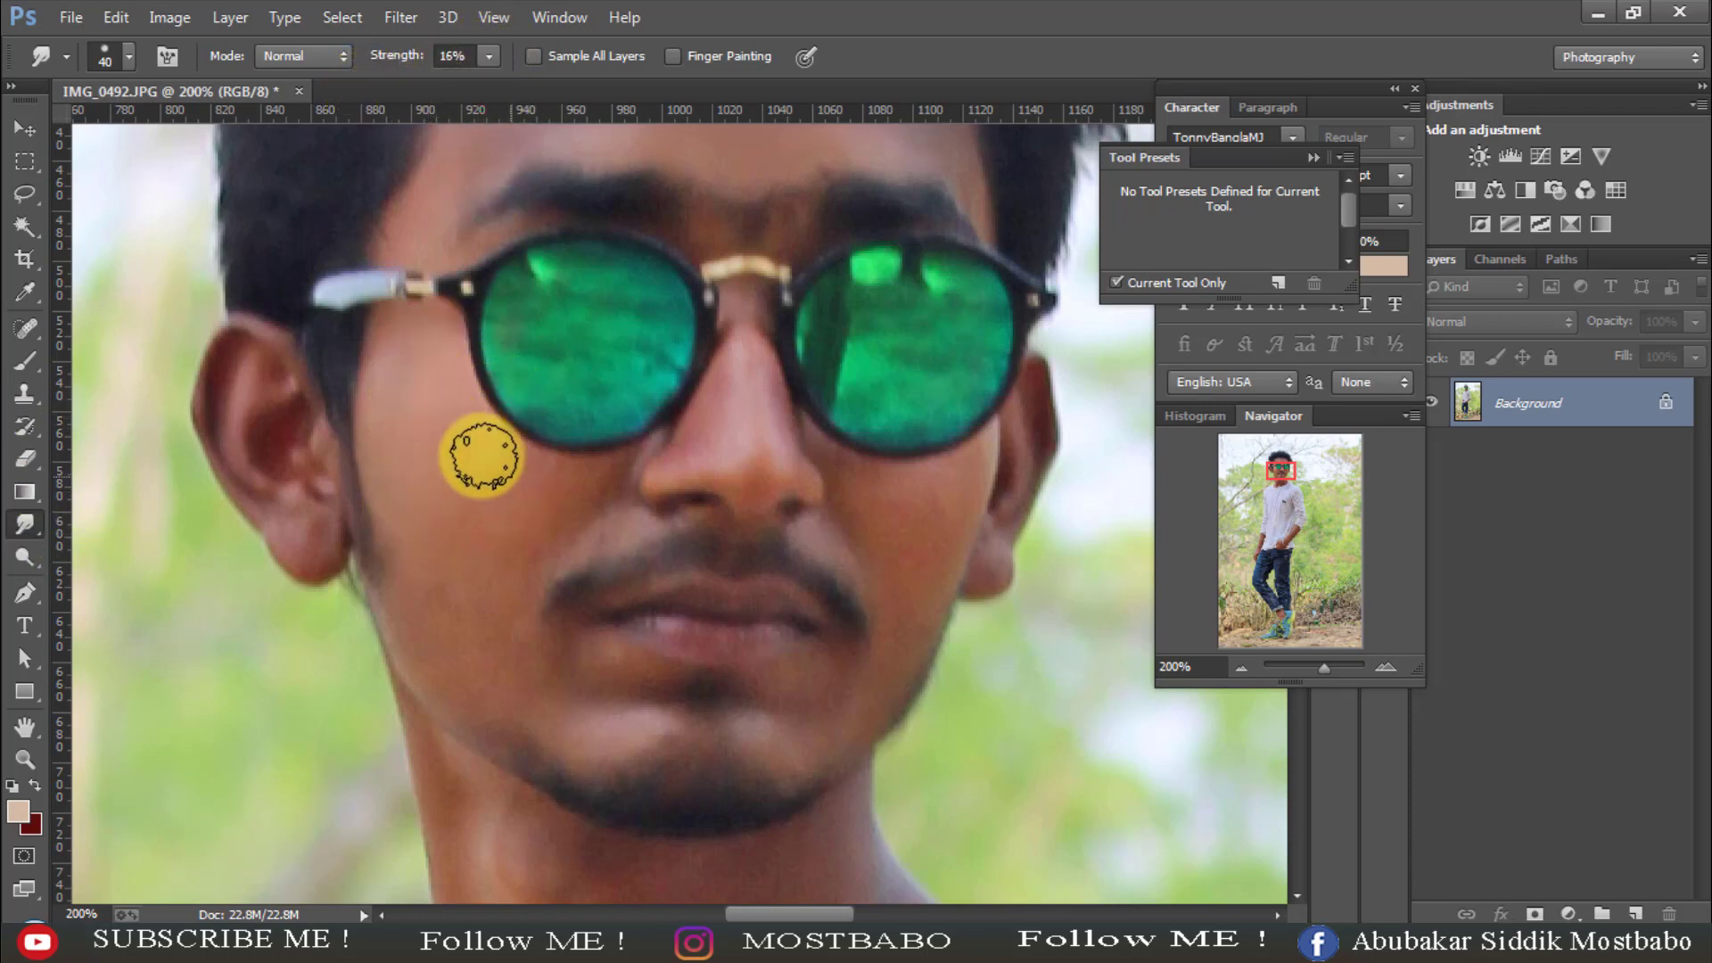
pyautogui.moveTo(482, 455)
pyautogui.mouseDown()
pyautogui.moveTo(566, 491)
pyautogui.moveTo(515, 497)
pyautogui.moveTo(451, 563)
pyautogui.moveTo(471, 554)
pyautogui.moveTo(430, 458)
pyautogui.moveTo(393, 506)
pyautogui.moveTo(450, 611)
pyautogui.moveTo(432, 644)
pyautogui.moveTo(410, 511)
pyautogui.moveTo(443, 624)
pyautogui.mouseUp()
pyautogui.moveTo(459, 704)
pyautogui.mouseDown()
pyautogui.moveTo(465, 578)
pyautogui.moveTo(504, 616)
pyautogui.moveTo(485, 544)
pyautogui.moveTo(471, 741)
pyautogui.moveTo(496, 720)
pyautogui.moveTo(494, 584)
pyautogui.moveTo(530, 672)
pyautogui.moveTo(561, 504)
pyautogui.moveTo(503, 473)
pyautogui.moveTo(744, 419)
pyautogui.moveTo(727, 362)
pyautogui.moveTo(724, 423)
pyautogui.moveTo(791, 429)
pyautogui.moveTo(825, 494)
pyautogui.moveTo(856, 468)
pyautogui.moveTo(889, 514)
pyautogui.moveTo(992, 457)
pyautogui.moveTo(924, 528)
pyautogui.moveTo(910, 635)
pyautogui.moveTo(844, 706)
pyautogui.moveTo(802, 720)
pyautogui.moveTo(552, 691)
pyautogui.moveTo(625, 670)
pyautogui.moveTo(741, 685)
pyautogui.moveTo(806, 671)
pyautogui.mouseUp()
# - Smudge the skin of the man's neck smooth, from below the jaw down to the shirt collar
pyautogui.scroll(-4, 799, 655)
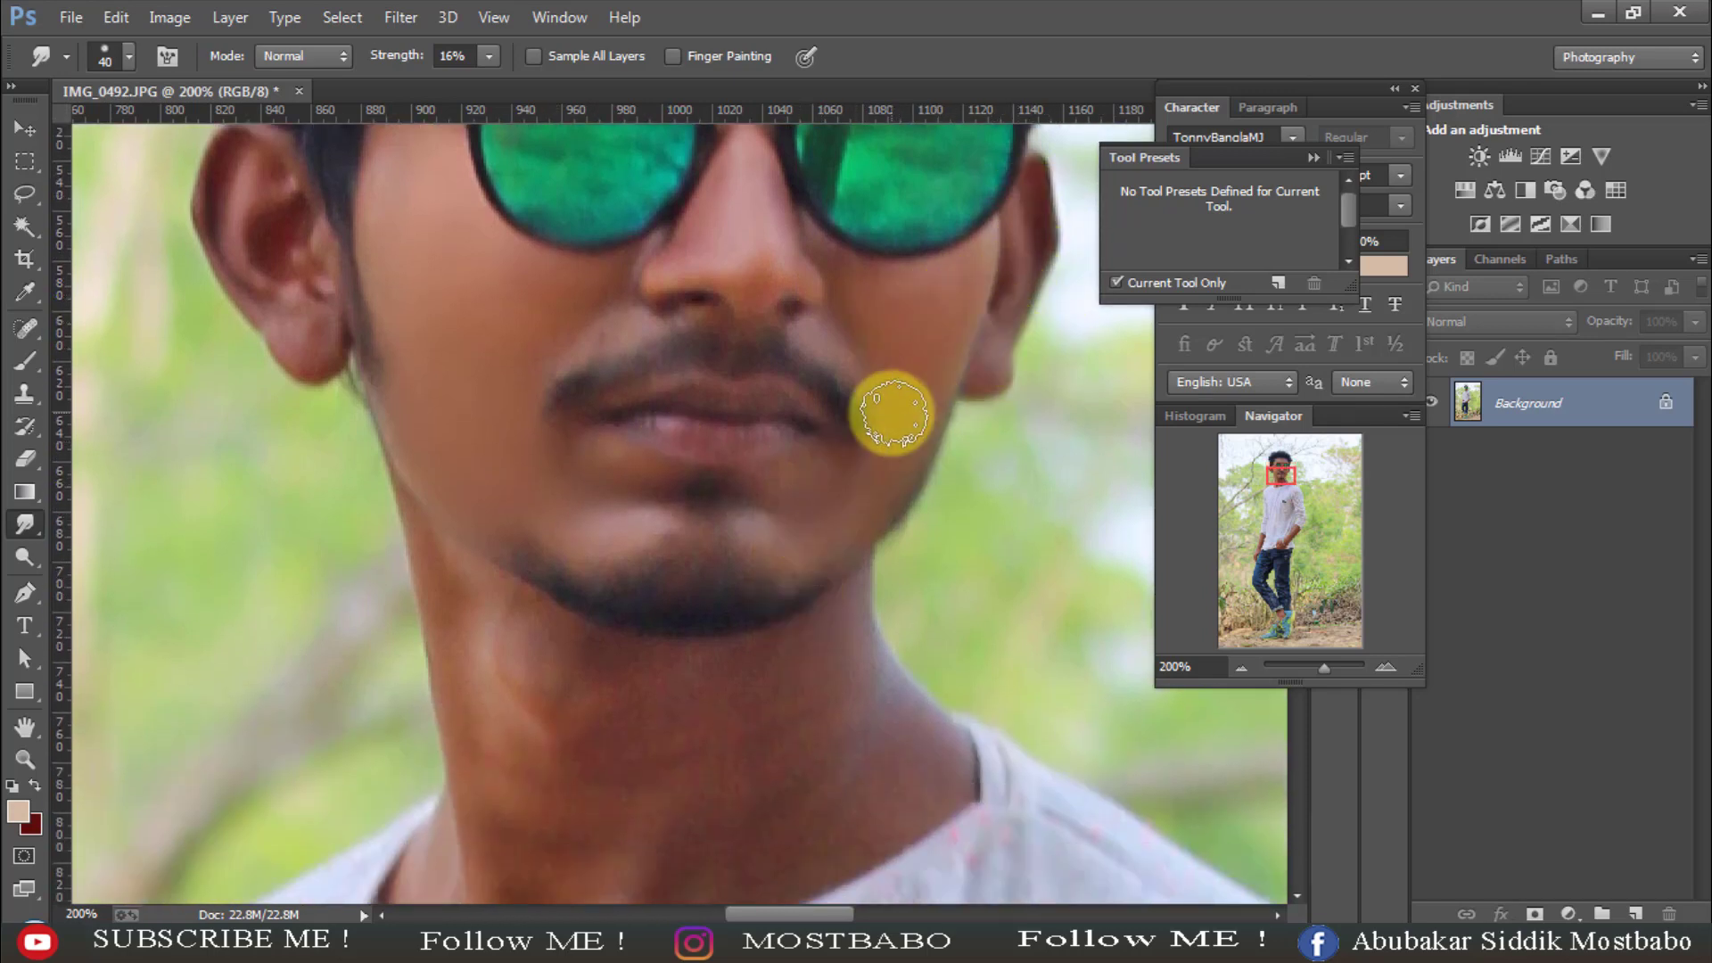
pyautogui.scroll(-3, 529, 516)
pyautogui.moveTo(475, 456)
pyautogui.mouseDown()
pyautogui.moveTo(539, 520)
pyautogui.moveTo(520, 527)
pyautogui.moveTo(516, 492)
pyautogui.moveTo(566, 561)
pyautogui.moveTo(546, 520)
pyautogui.moveTo(648, 544)
pyautogui.moveTo(542, 500)
pyautogui.moveTo(634, 523)
pyautogui.moveTo(884, 474)
pyautogui.moveTo(725, 571)
pyautogui.moveTo(630, 576)
pyautogui.moveTo(722, 592)
pyautogui.moveTo(787, 545)
pyautogui.moveTo(727, 637)
pyautogui.moveTo(733, 712)
pyautogui.moveTo(817, 520)
pyautogui.moveTo(769, 522)
pyautogui.moveTo(655, 684)
pyautogui.moveTo(847, 628)
pyautogui.moveTo(870, 517)
pyautogui.moveTo(952, 632)
pyautogui.moveTo(823, 689)
pyautogui.moveTo(832, 674)
pyautogui.moveTo(626, 677)
pyautogui.moveTo(524, 724)
pyautogui.moveTo(488, 687)
pyautogui.moveTo(470, 773)
pyautogui.moveTo(364, 703)
pyautogui.moveTo(614, 806)
pyautogui.moveTo(471, 756)
pyautogui.moveTo(617, 771)
pyautogui.moveTo(634, 800)
pyautogui.moveTo(638, 779)
pyautogui.moveTo(521, 749)
pyautogui.moveTo(585, 727)
pyautogui.moveTo(437, 434)
pyautogui.moveTo(484, 562)
pyautogui.moveTo(431, 711)
pyautogui.moveTo(565, 735)
pyautogui.moveTo(916, 678)
pyautogui.moveTo(934, 635)
pyautogui.moveTo(792, 624)
pyautogui.moveTo(671, 648)
pyautogui.mouseUp()
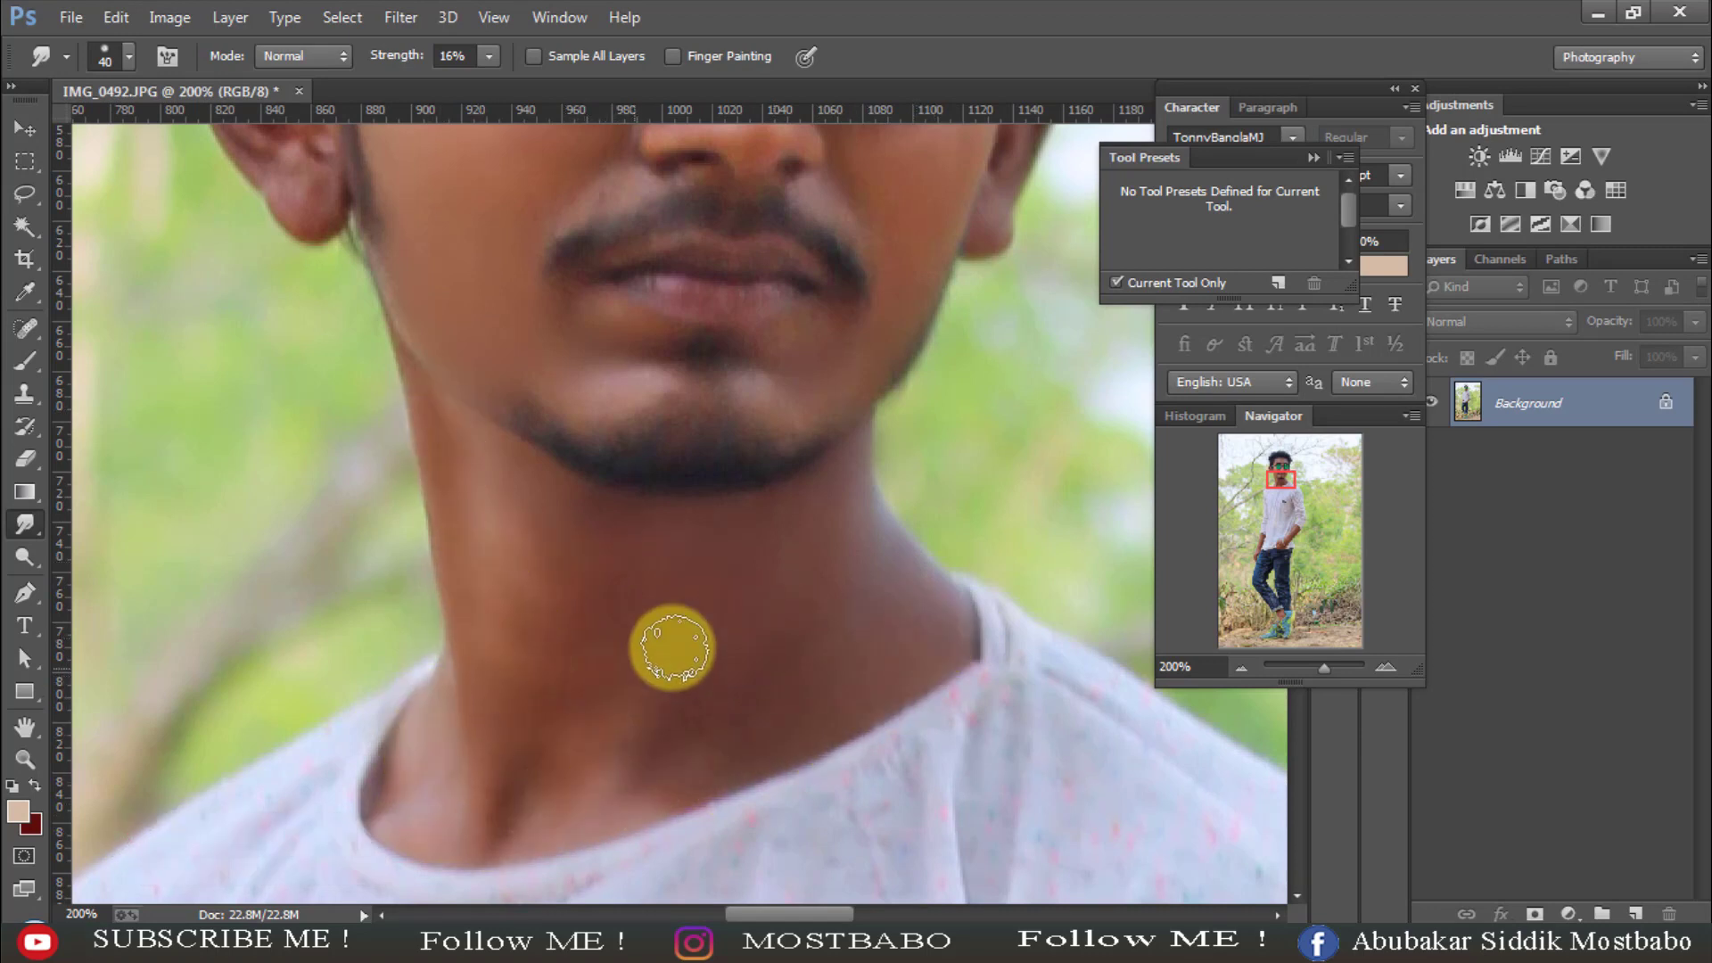
# - Examine the smudged skin from the forehead down to the neck and shirt collar
pyautogui.scroll(7, 672, 648)
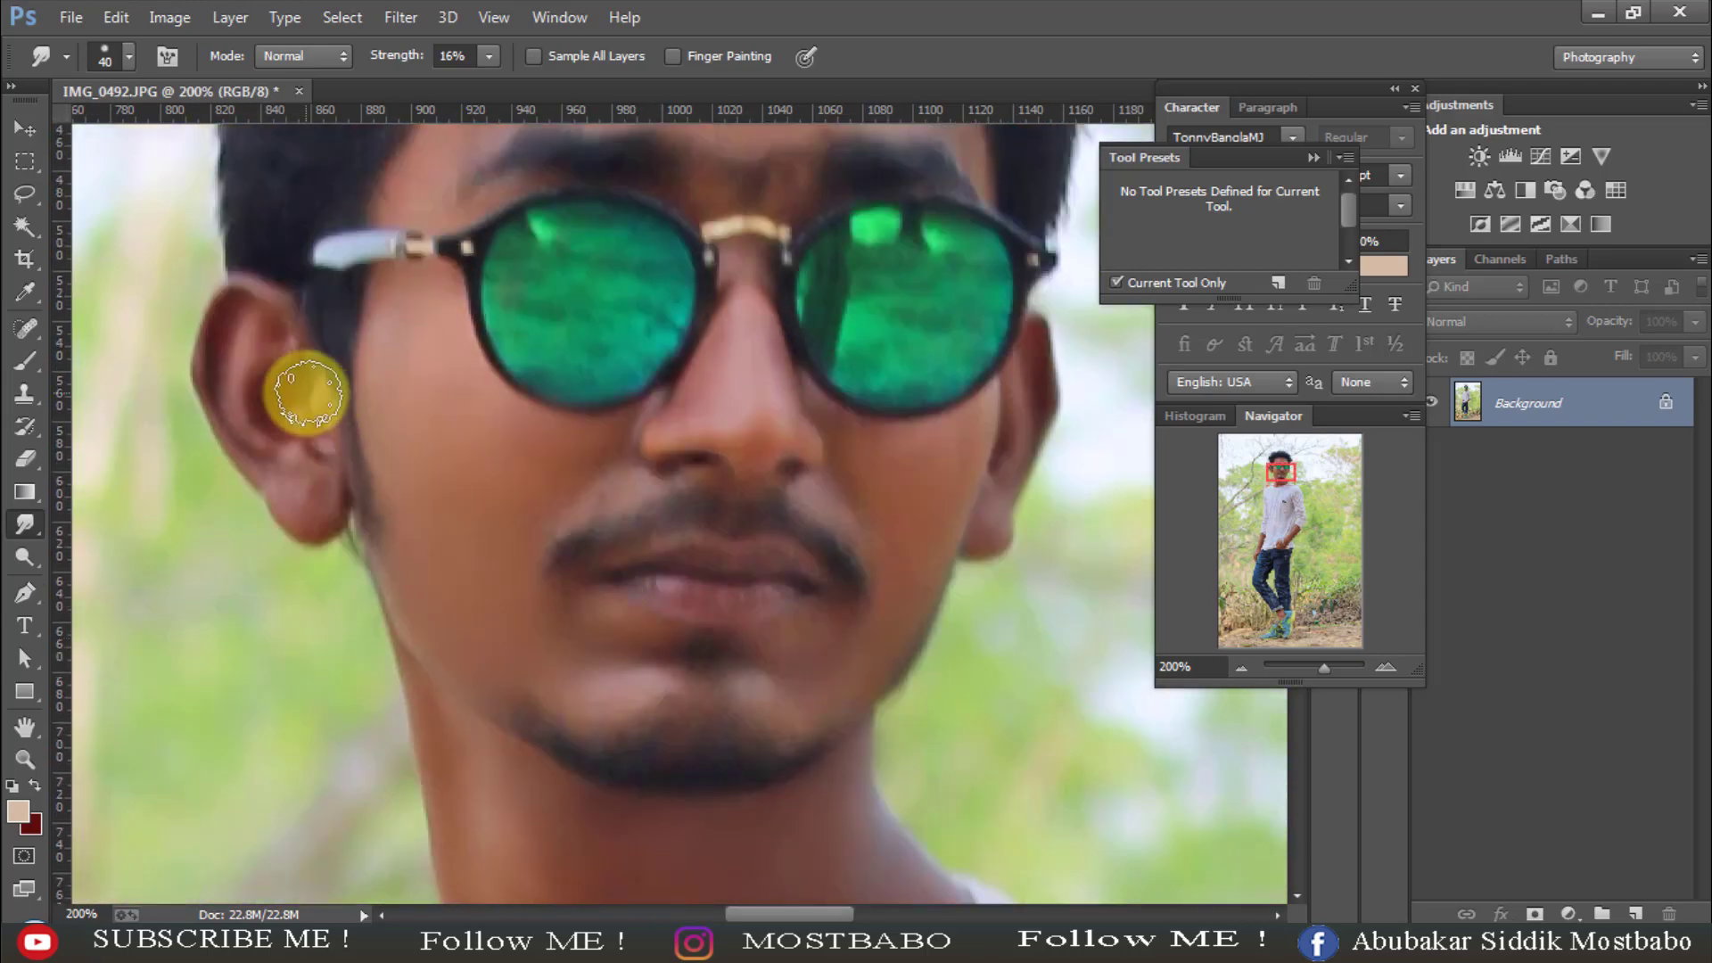
pyautogui.scroll(4, 611, 401)
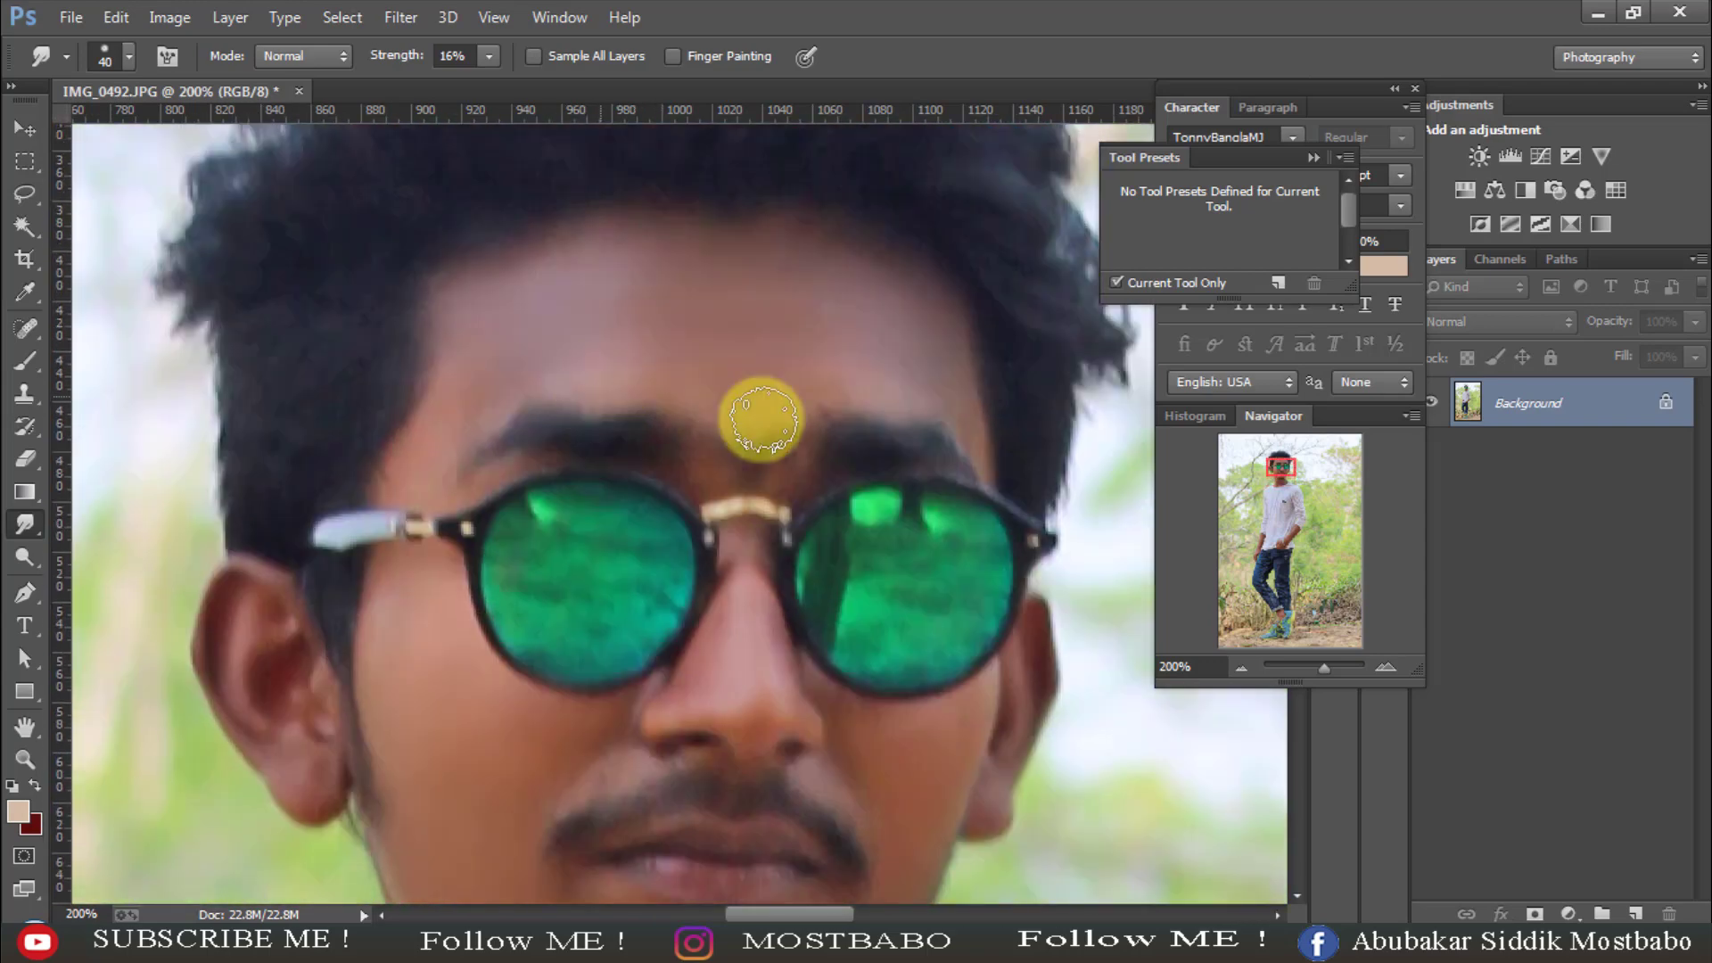
pyautogui.scroll(-6, 848, 715)
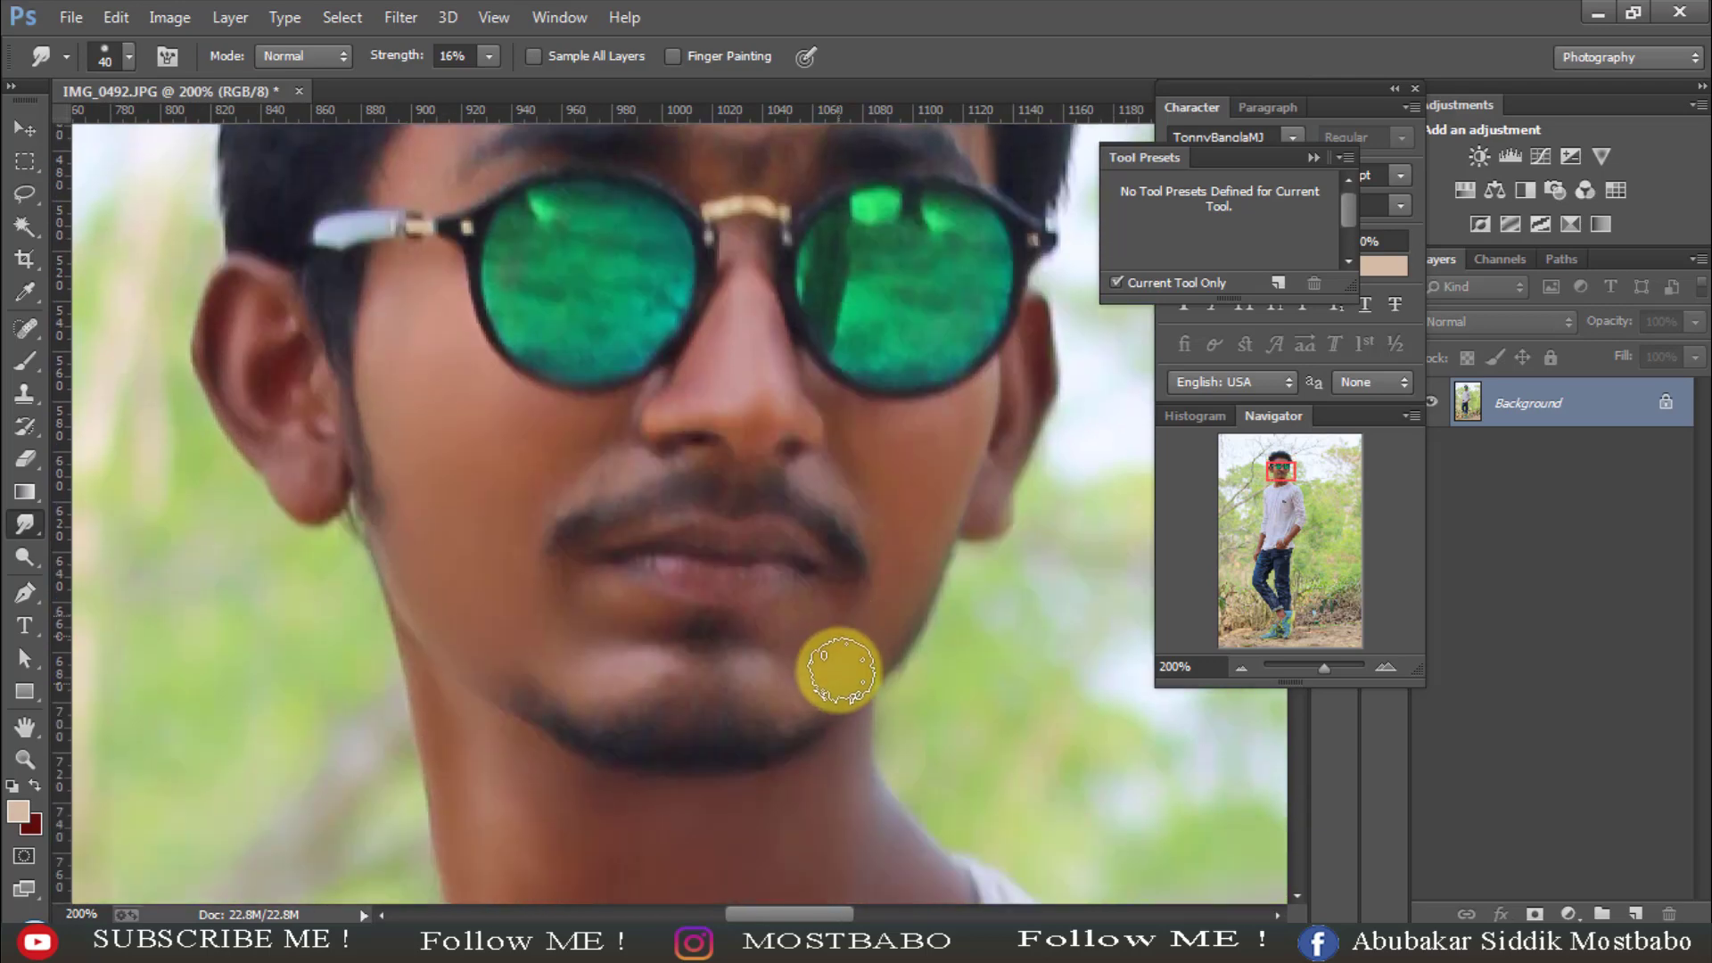
pyautogui.scroll(-5, 822, 681)
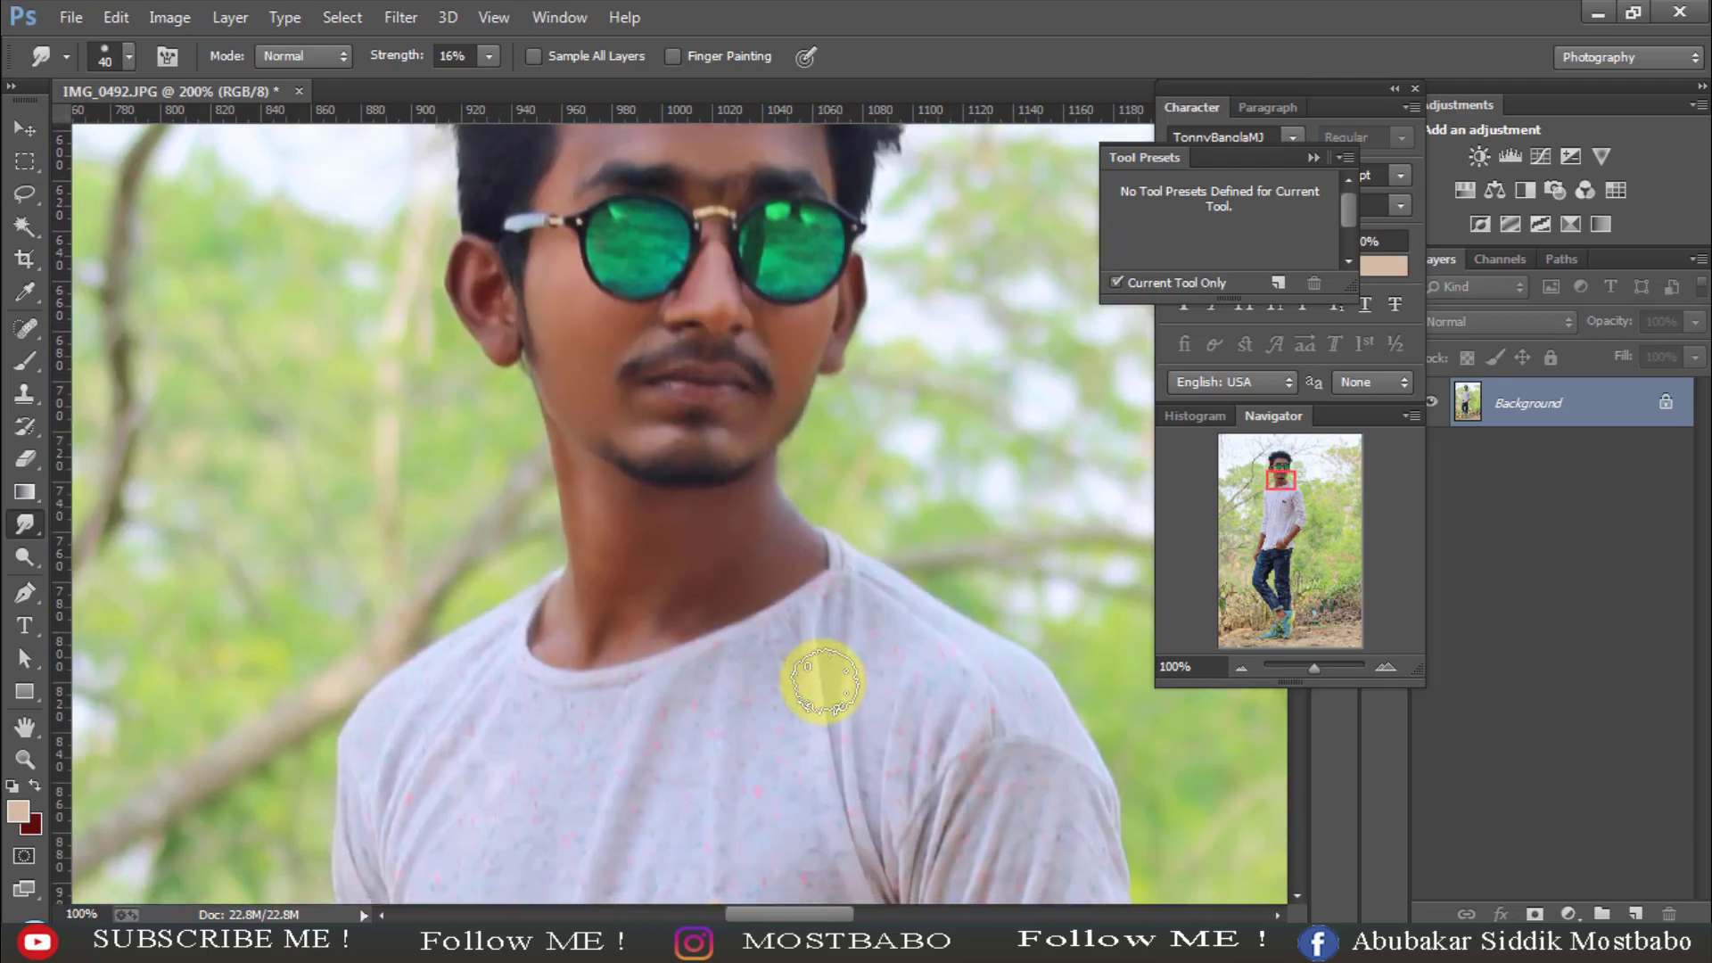
pyautogui.scroll(5, 822, 681)
pyautogui.scroll(2, 822, 681)
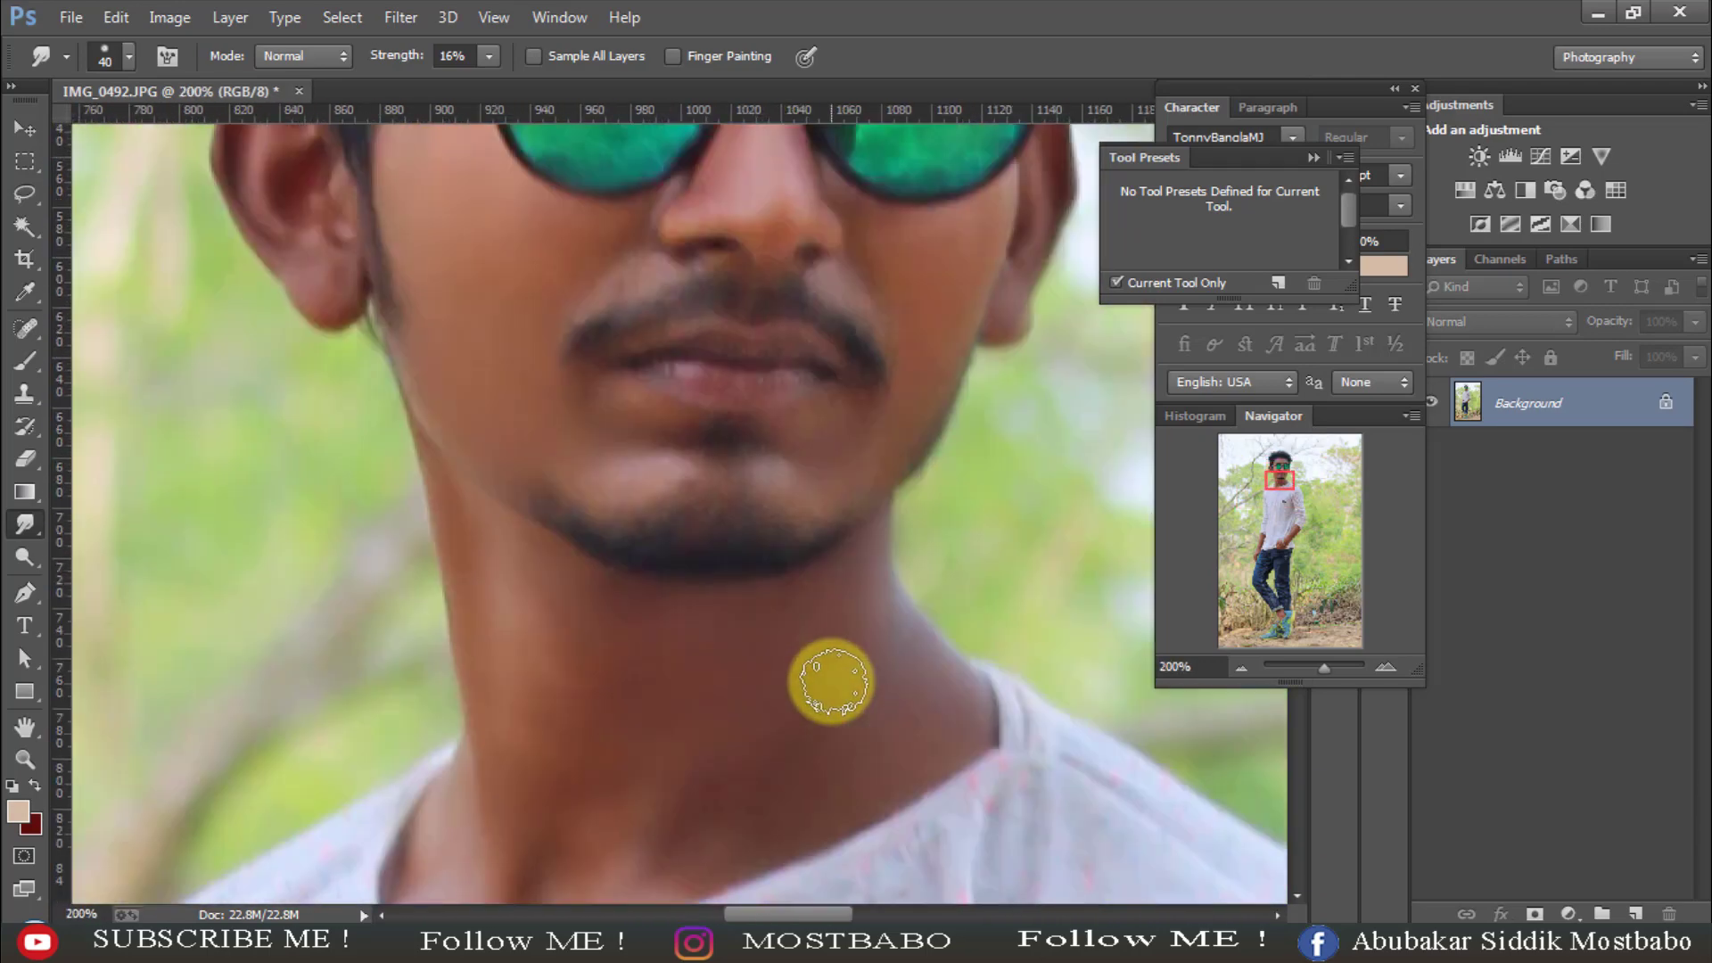
pyautogui.scroll(-4, 974, 612)
pyautogui.scroll(-3, 1287, 891)
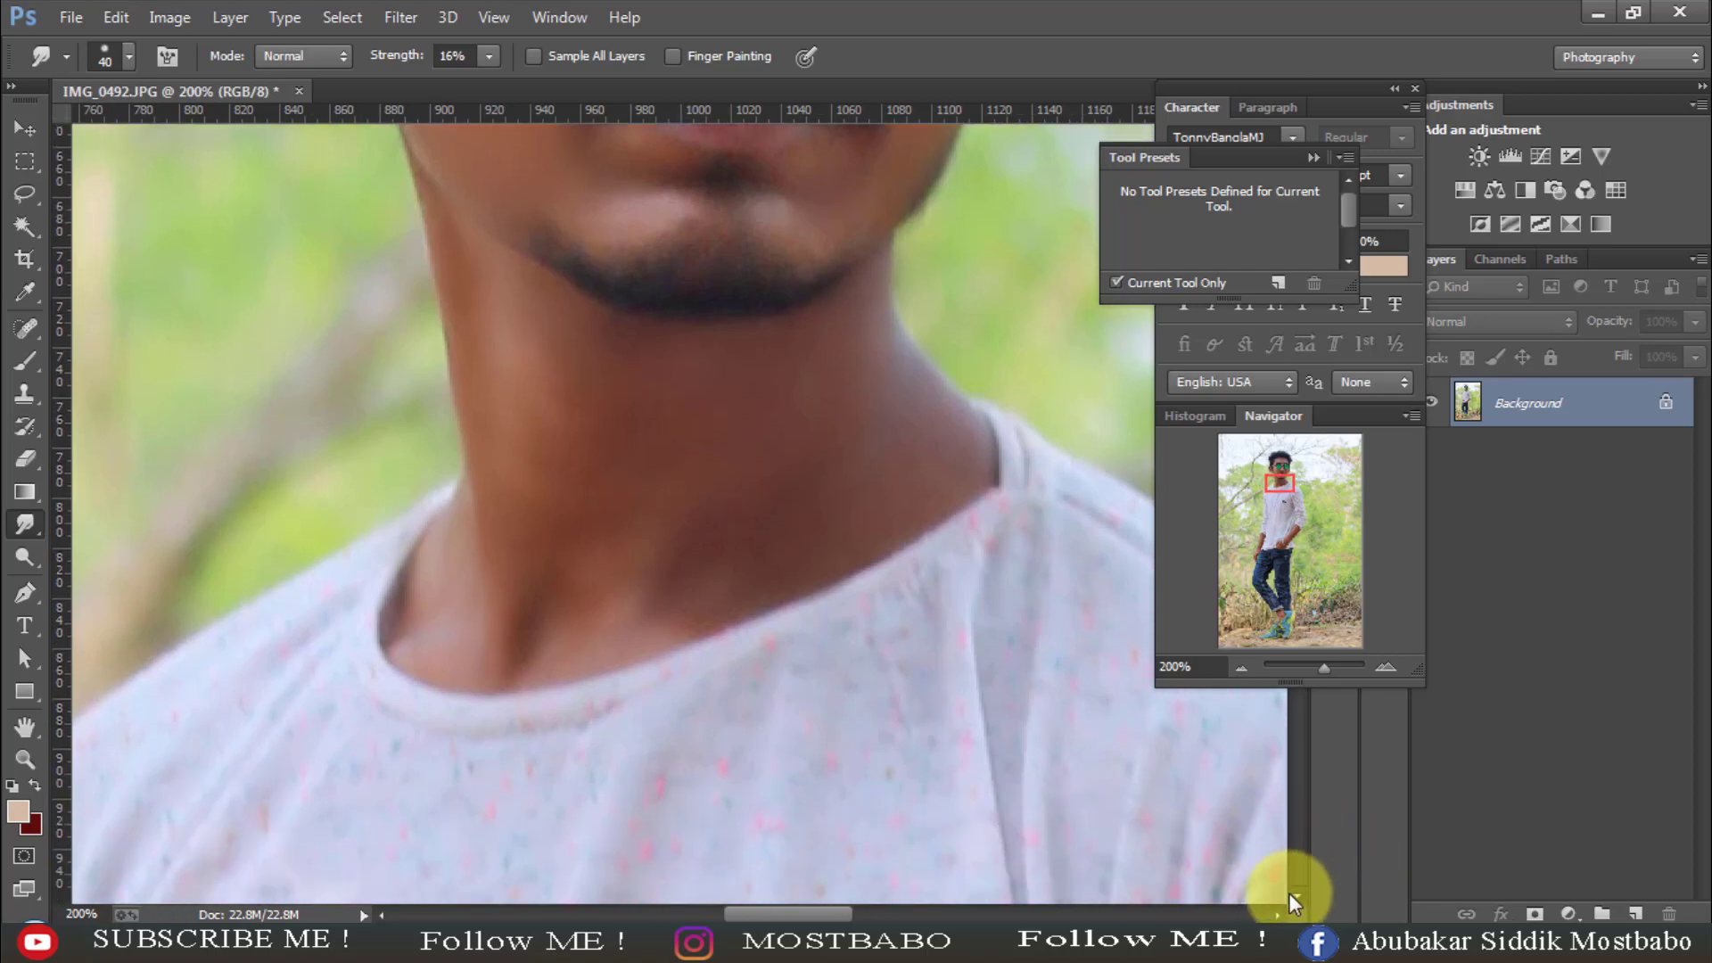
# - Smudge the skin of the braceleted forearm below the rolled sleeve using a 52 px brush
pyautogui.click(21, 727)
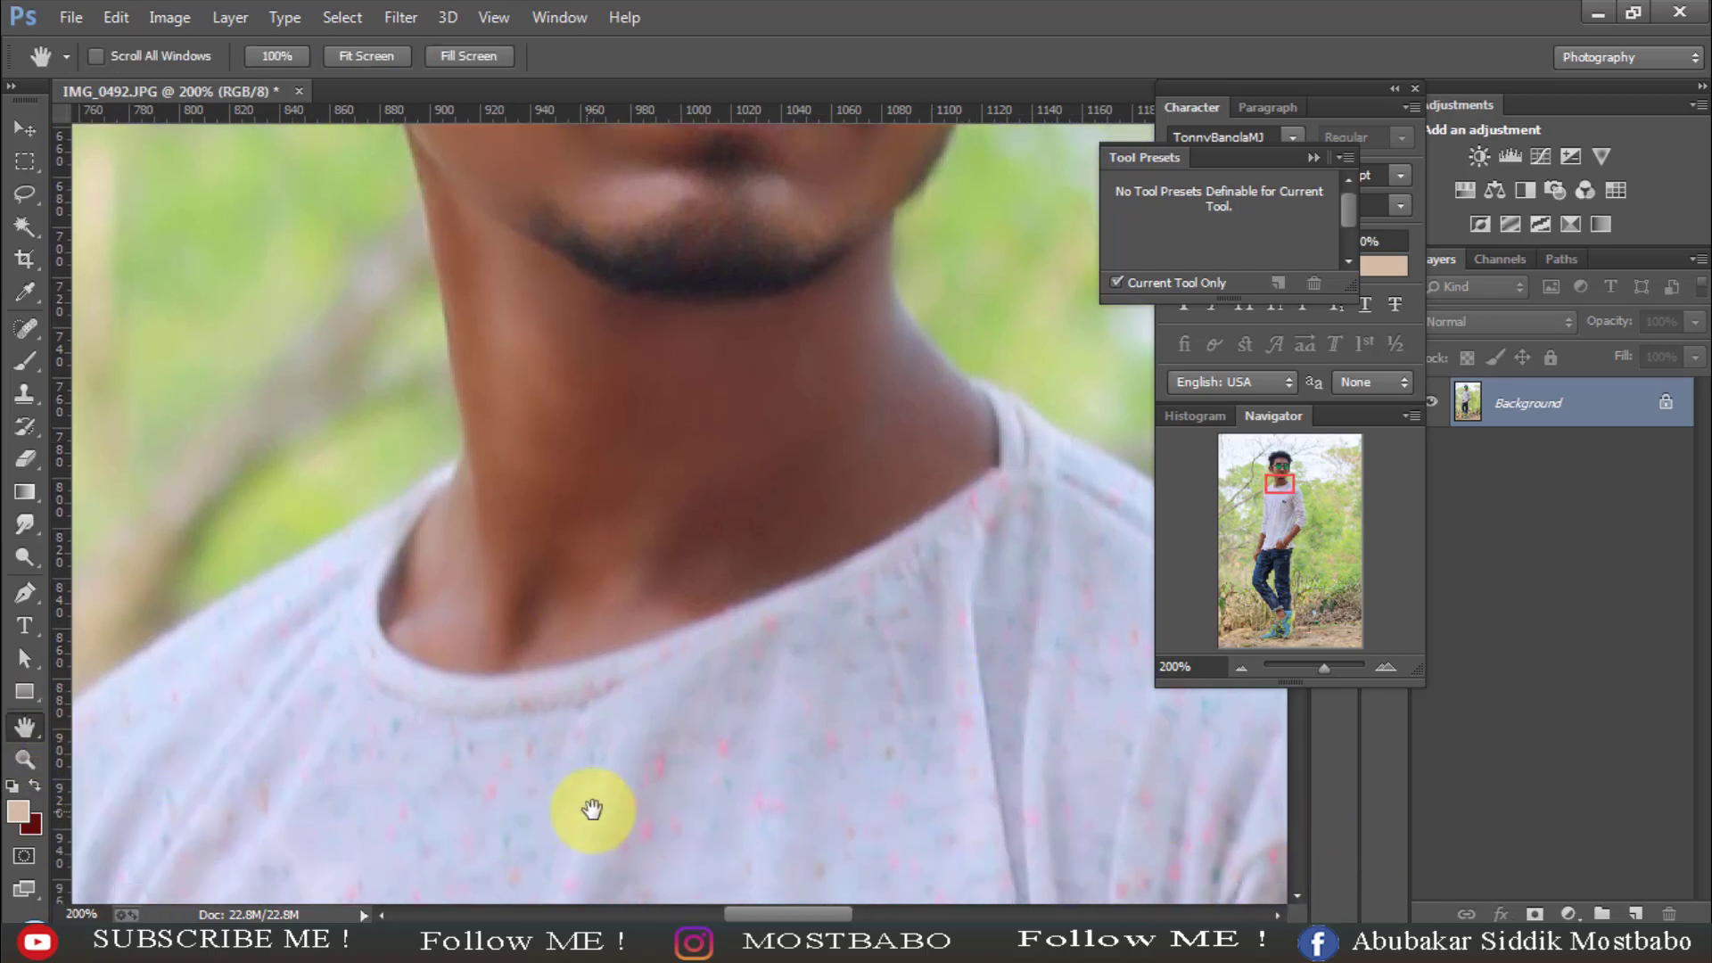
pyautogui.moveTo(592, 810); pyautogui.dragTo(745, 317)
pyautogui.scroll(-1, 746, 318)
pyautogui.moveTo(793, 373); pyautogui.dragTo(719, 485)
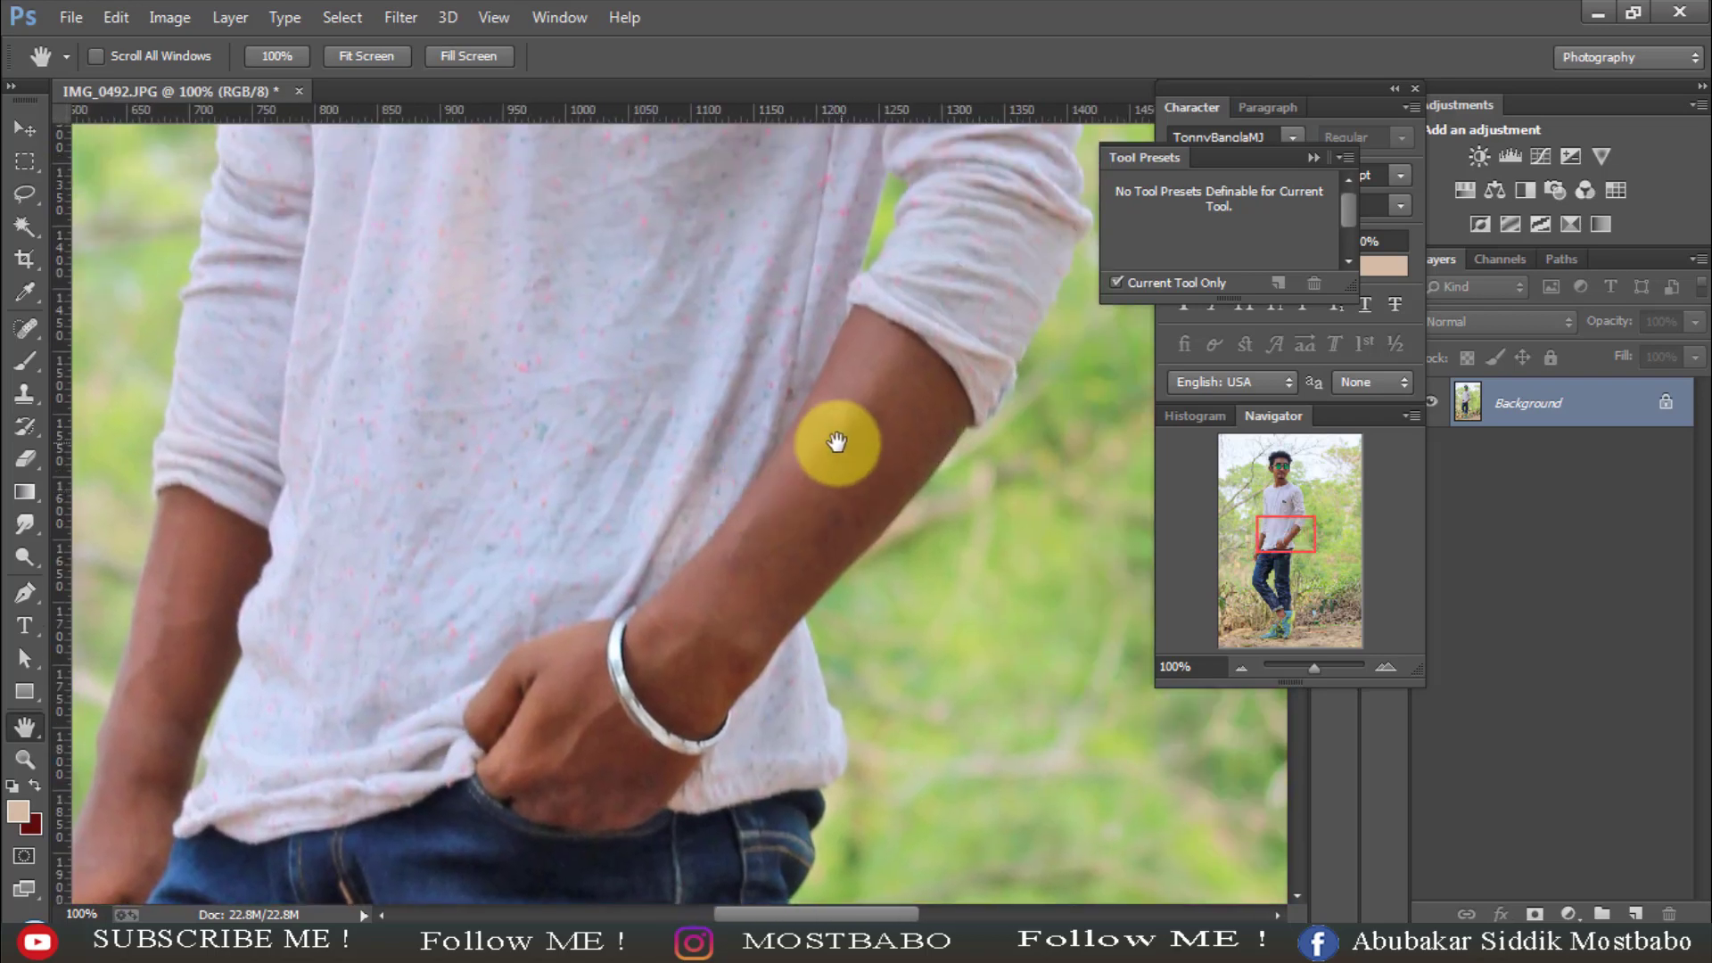
pyautogui.click(24, 524)
pyautogui.rightClick(933, 413)
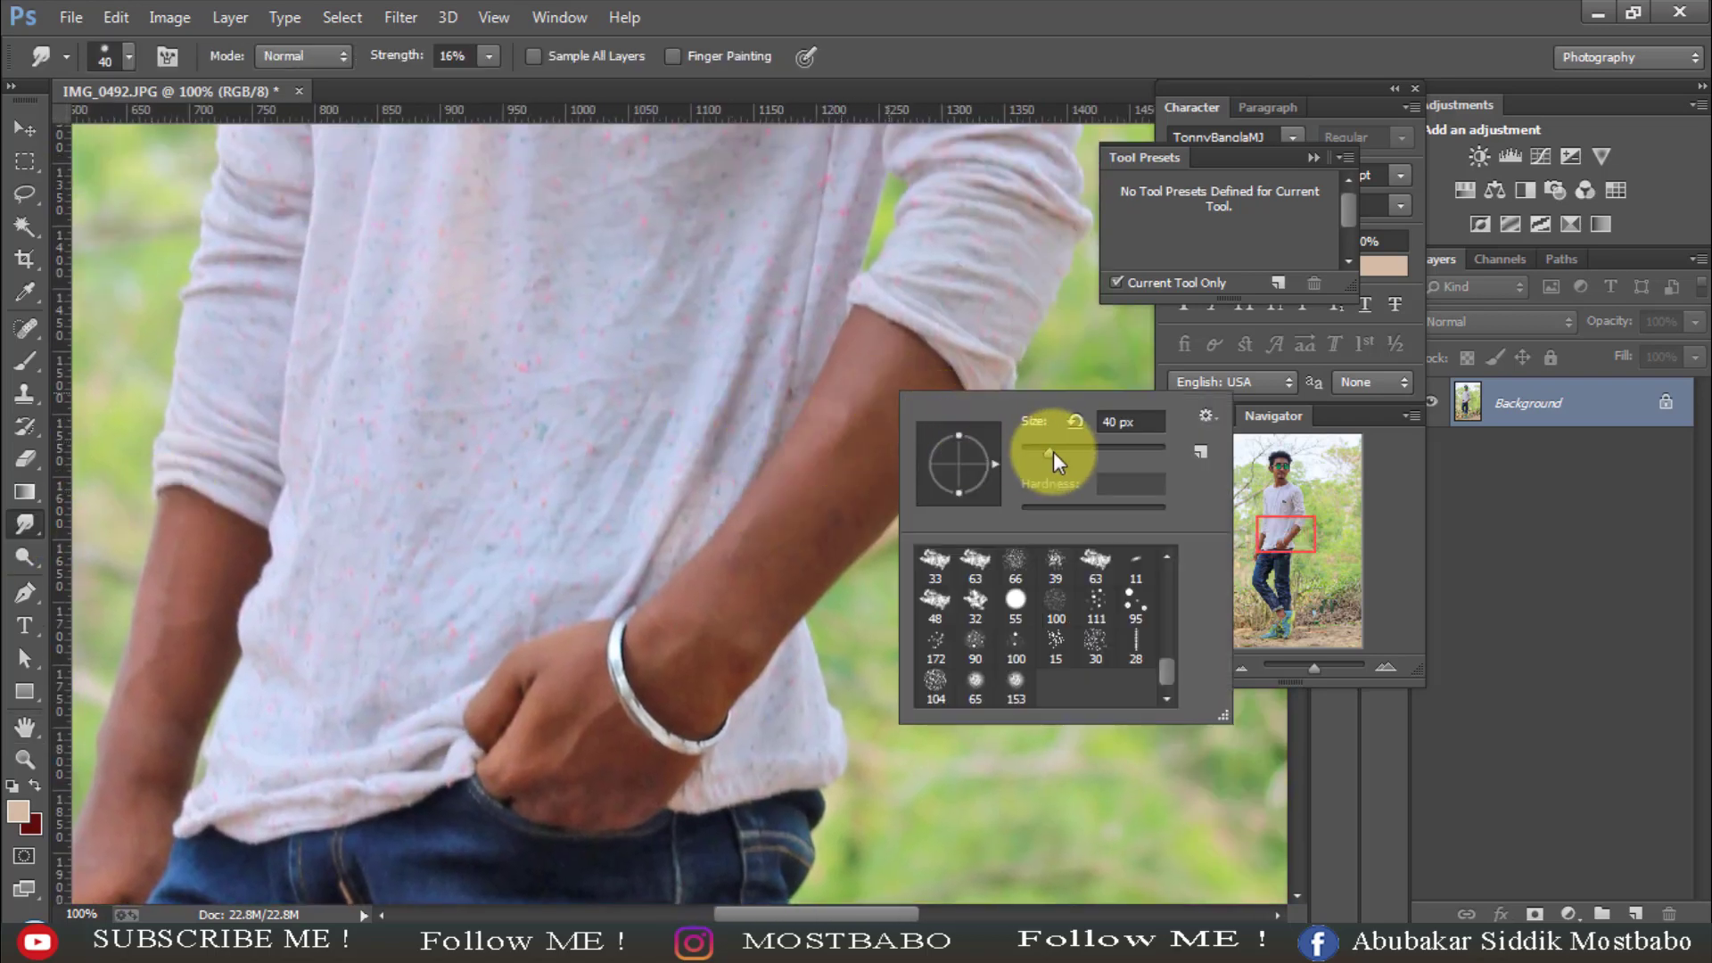
pyautogui.moveTo(1052, 452); pyautogui.dragTo(1057, 450)
pyautogui.click(851, 402)
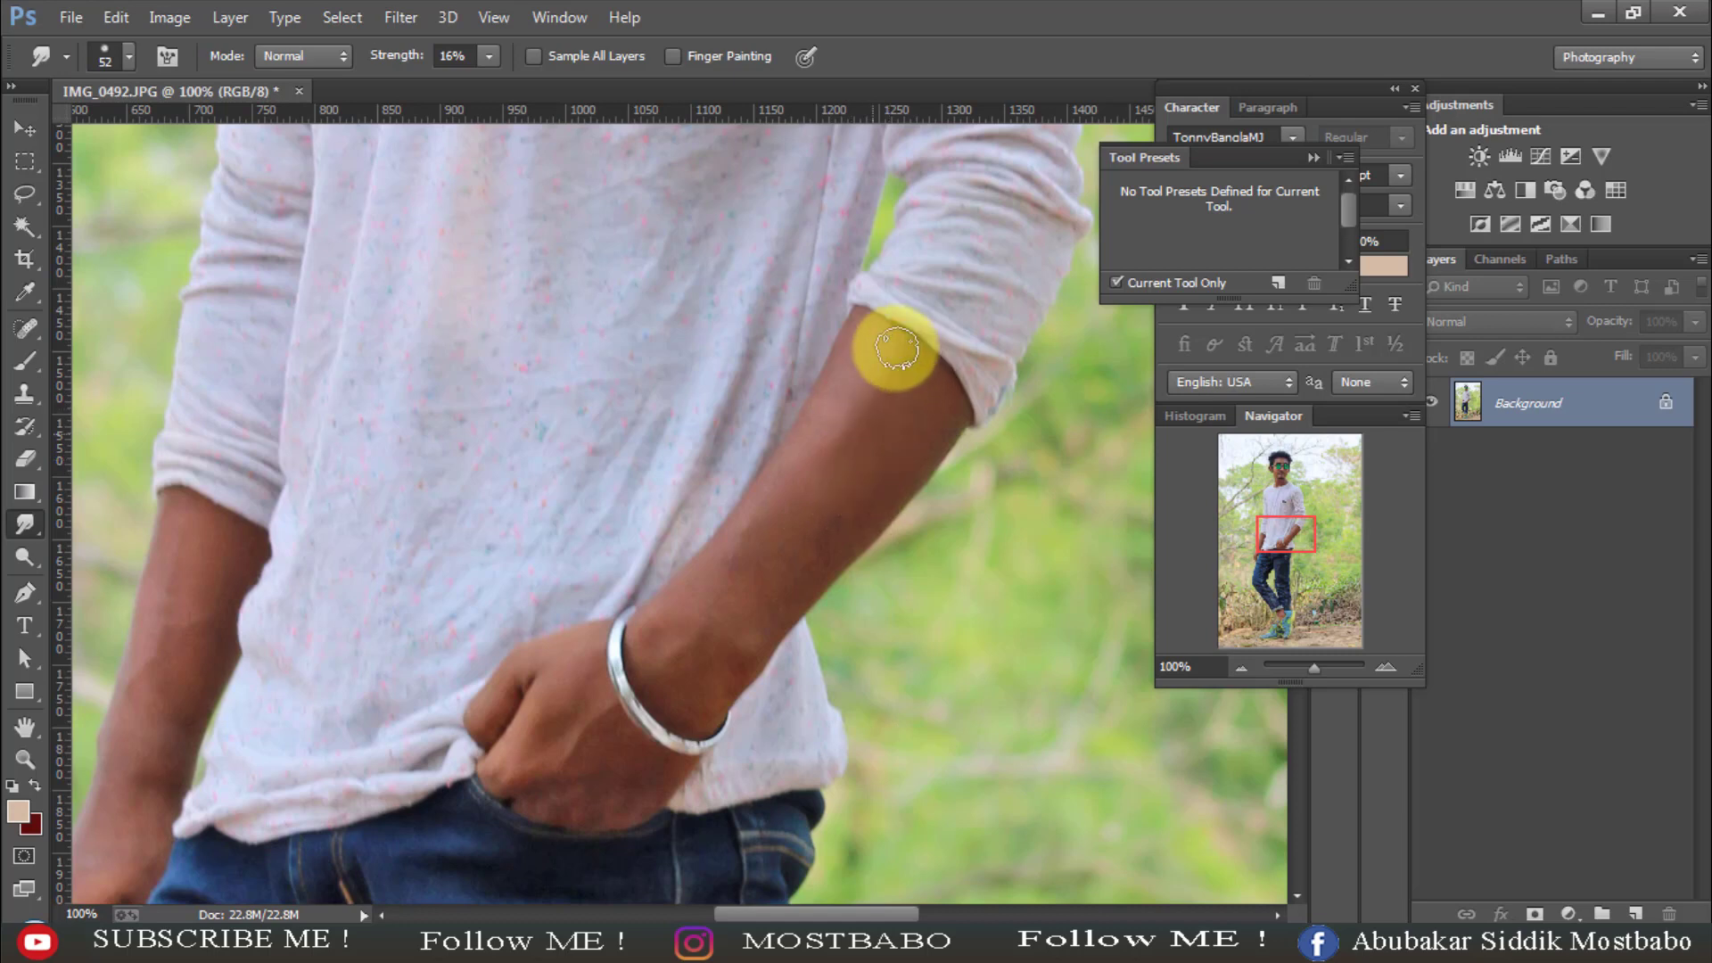
pyautogui.moveTo(897, 348)
pyautogui.mouseDown()
pyautogui.moveTo(822, 379)
pyautogui.moveTo(866, 343)
pyautogui.moveTo(747, 600)
pyautogui.moveTo(671, 643)
pyautogui.moveTo(804, 589)
pyautogui.moveTo(854, 488)
pyautogui.moveTo(779, 561)
pyautogui.moveTo(733, 568)
pyautogui.moveTo(883, 496)
pyautogui.moveTo(822, 573)
pyautogui.moveTo(940, 393)
pyautogui.moveTo(869, 479)
pyautogui.moveTo(795, 500)
pyautogui.mouseUp()
# - Enlarge the Smudge brush to 82 px and smooth the rest of the braceleted forearm and its hand
pyautogui.rightClick(984, 485)
pyautogui.moveTo(1041, 512); pyautogui.dragTo(1039, 513)
pyautogui.moveTo(794, 519)
pyautogui.mouseDown()
pyautogui.moveTo(710, 589)
pyautogui.moveTo(757, 589)
pyautogui.moveTo(747, 605)
pyautogui.moveTo(652, 623)
pyautogui.moveTo(685, 702)
pyautogui.moveTo(771, 574)
pyautogui.moveTo(910, 440)
pyautogui.moveTo(892, 363)
pyautogui.moveTo(683, 691)
pyautogui.moveTo(558, 732)
pyautogui.moveTo(549, 699)
pyautogui.moveTo(503, 690)
pyautogui.moveTo(571, 683)
pyautogui.moveTo(653, 773)
pyautogui.mouseUp()
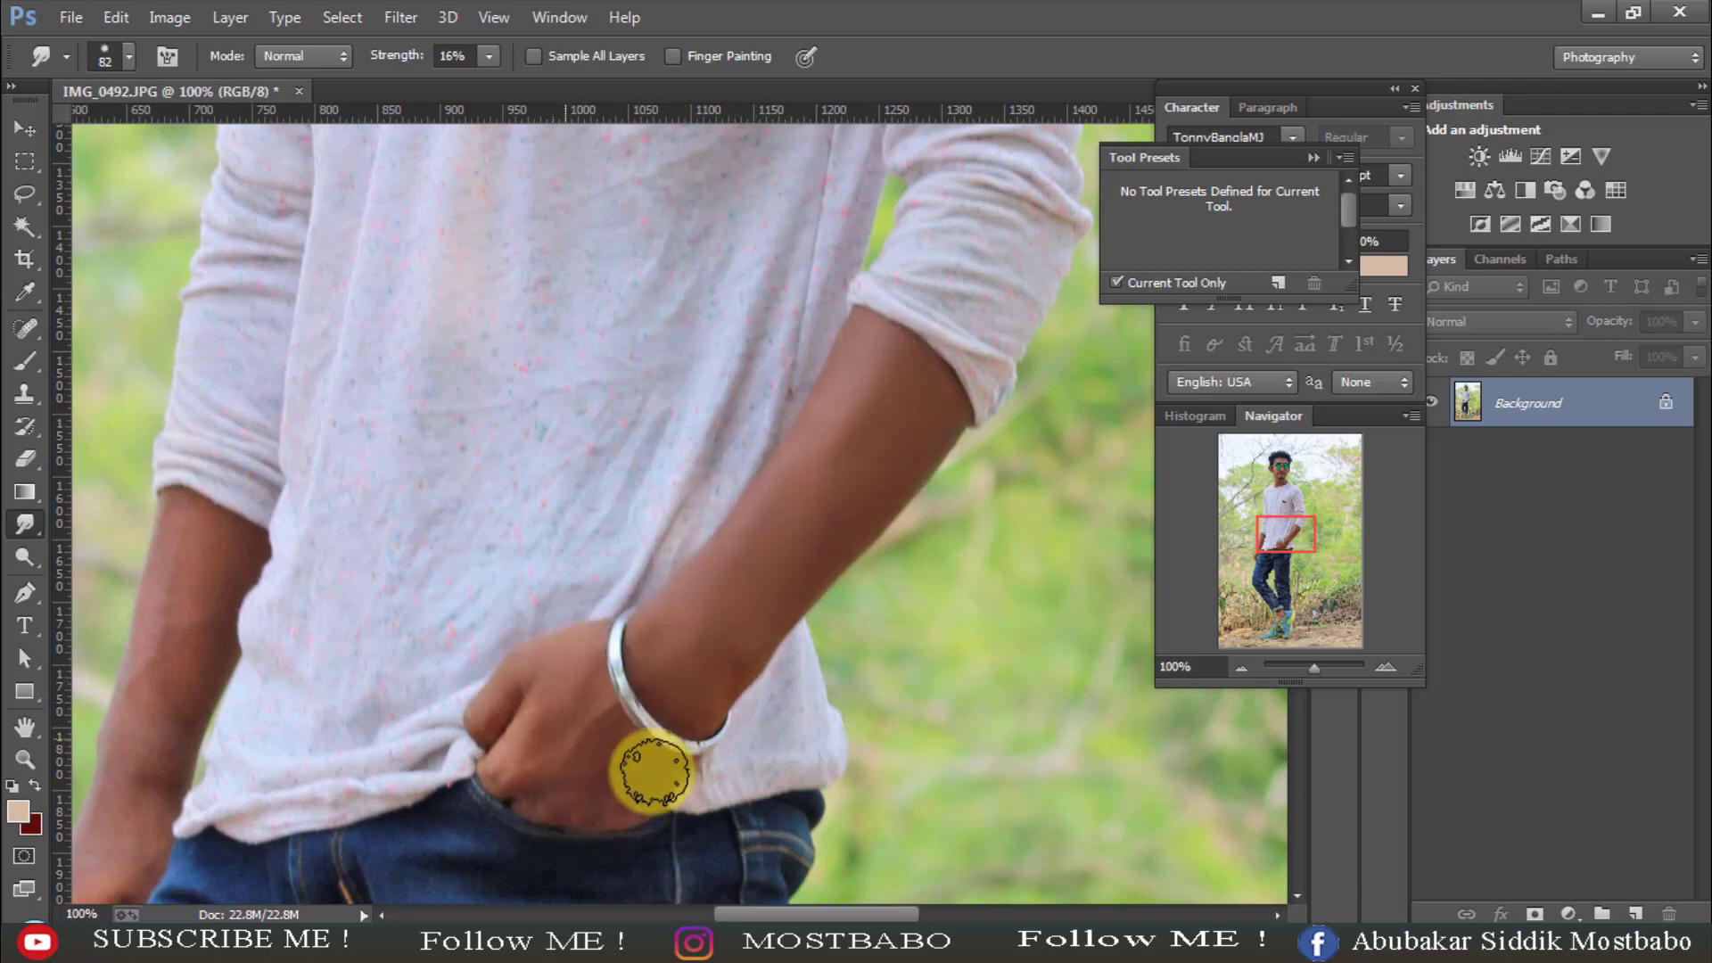
# - Smudge the skin of the man's hanging arm from the sleeve down to the hand
pyautogui.moveTo(410, 649)
pyautogui.mouseDown()
pyautogui.moveTo(485, 891)
pyautogui.moveTo(754, 887)
pyautogui.moveTo(607, 914)
pyautogui.moveTo(703, 914)
pyautogui.mouseUp()
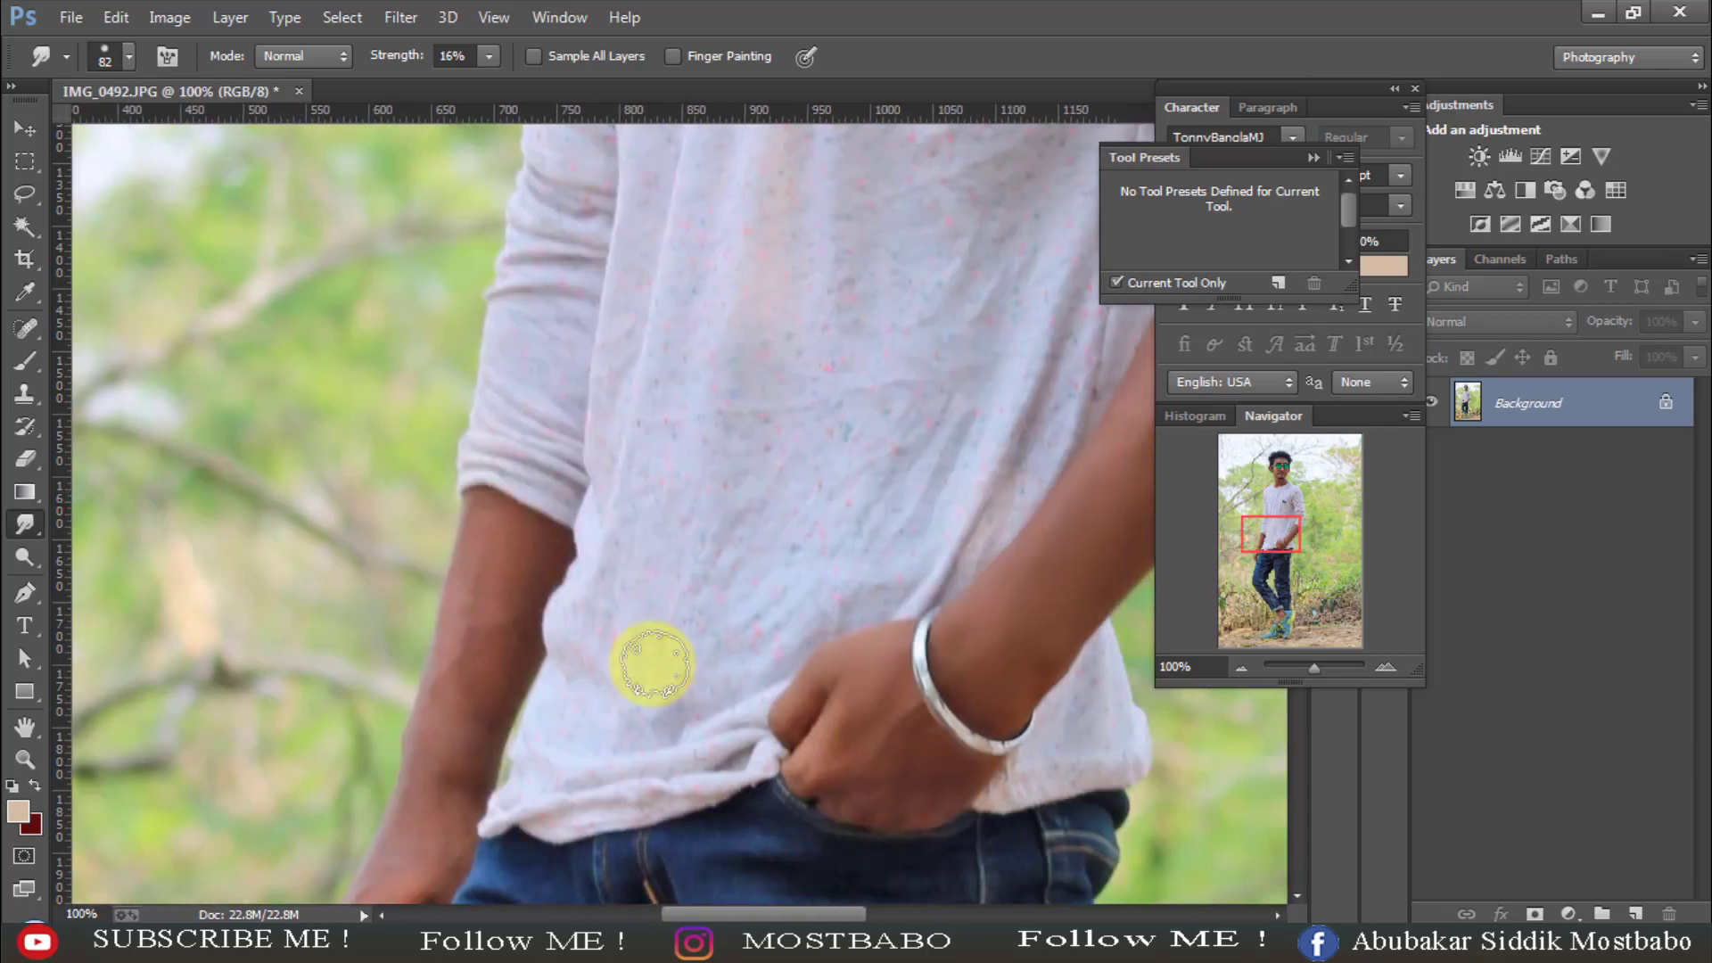
pyautogui.scroll(3, 630, 569)
pyautogui.scroll(-6, 624, 562)
pyautogui.scroll(-3, 619, 556)
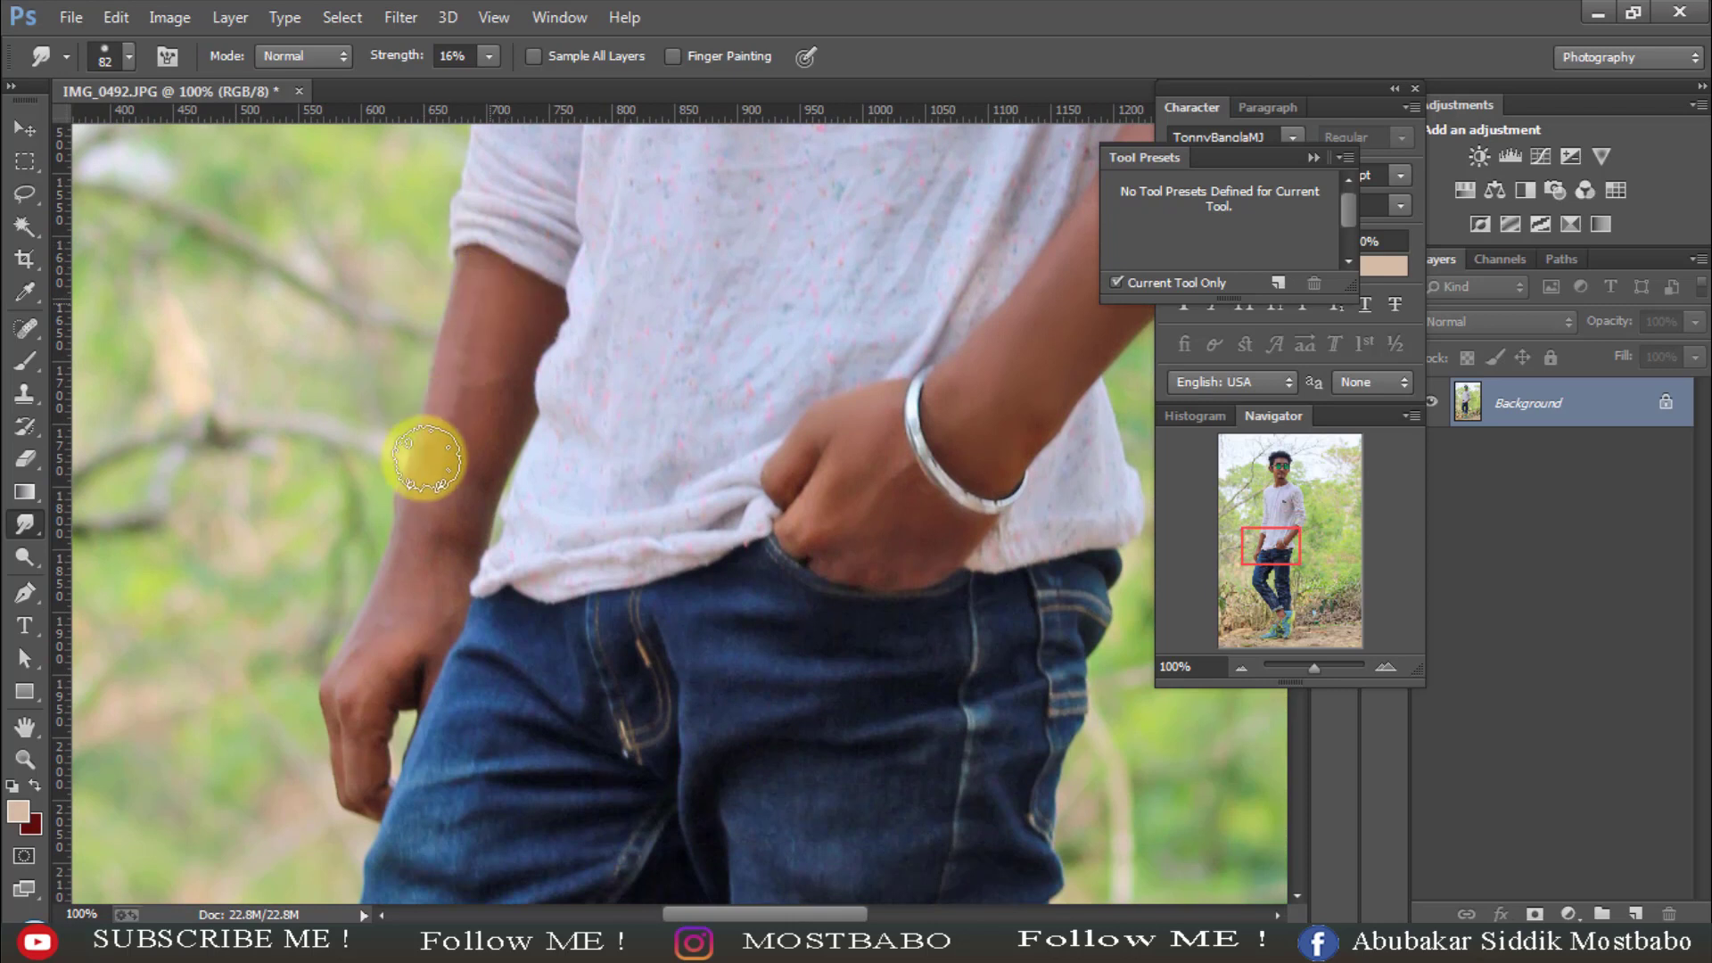
pyautogui.moveTo(421, 503)
pyautogui.mouseDown()
pyautogui.moveTo(433, 579)
pyautogui.moveTo(376, 646)
pyautogui.mouseUp()
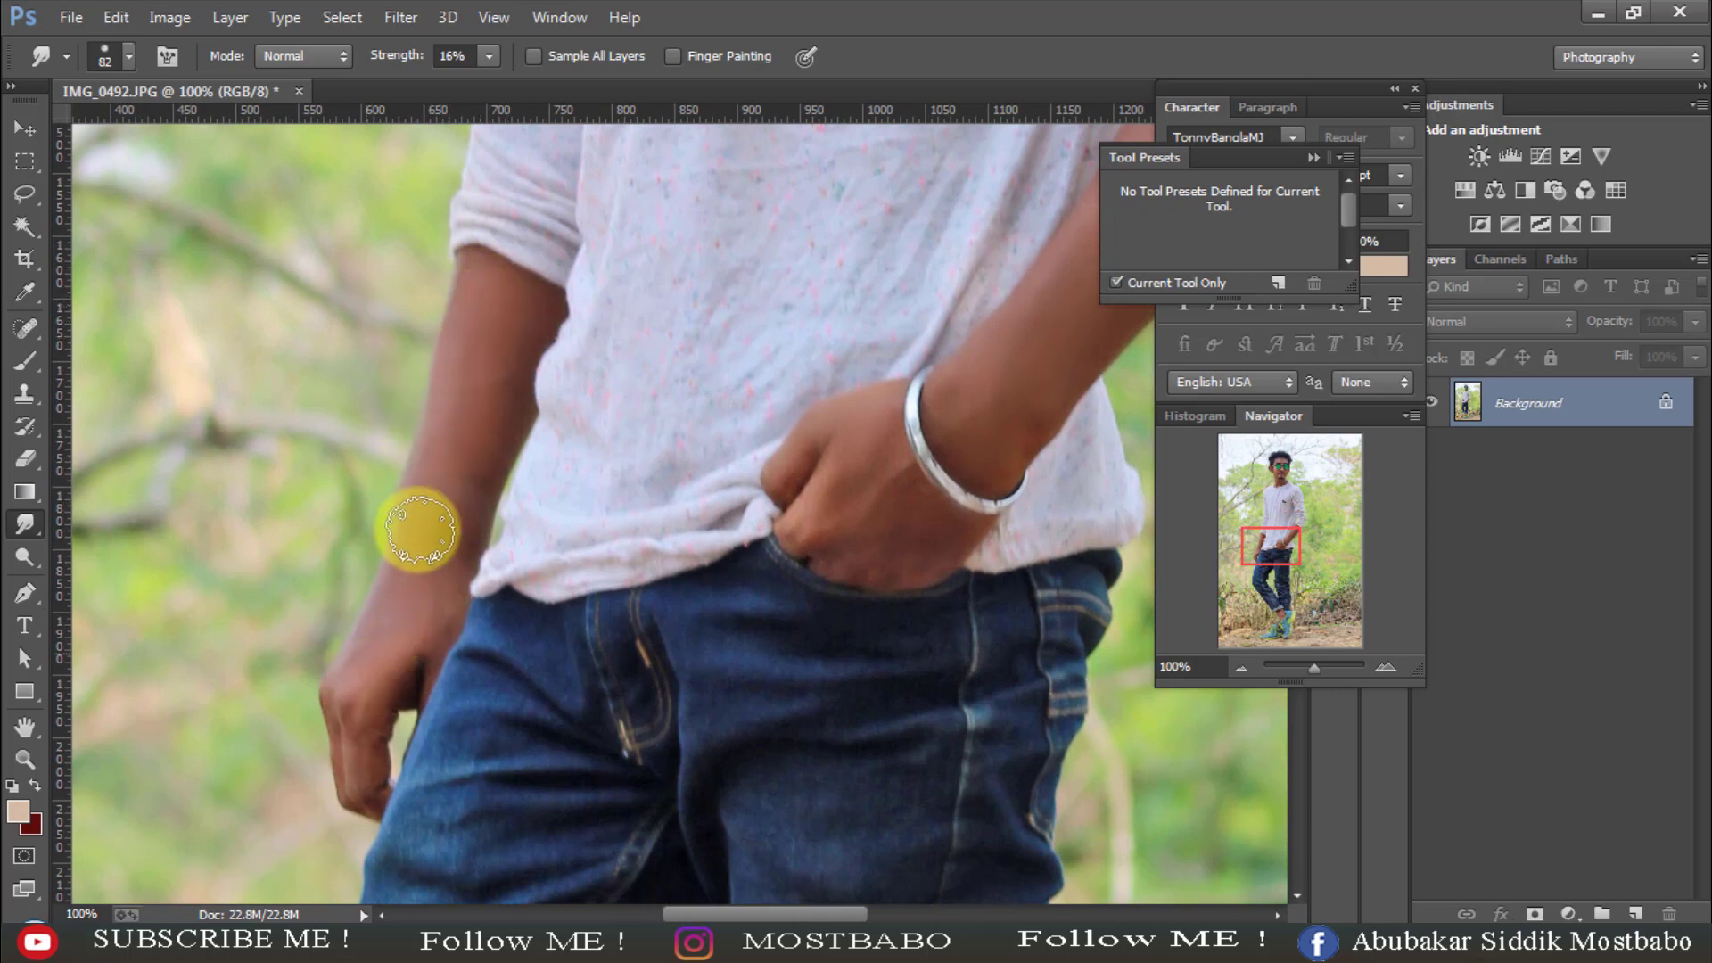
pyautogui.moveTo(500, 394)
pyautogui.mouseDown()
pyautogui.moveTo(381, 496)
pyautogui.moveTo(356, 780)
pyautogui.moveTo(462, 487)
pyautogui.mouseUp()
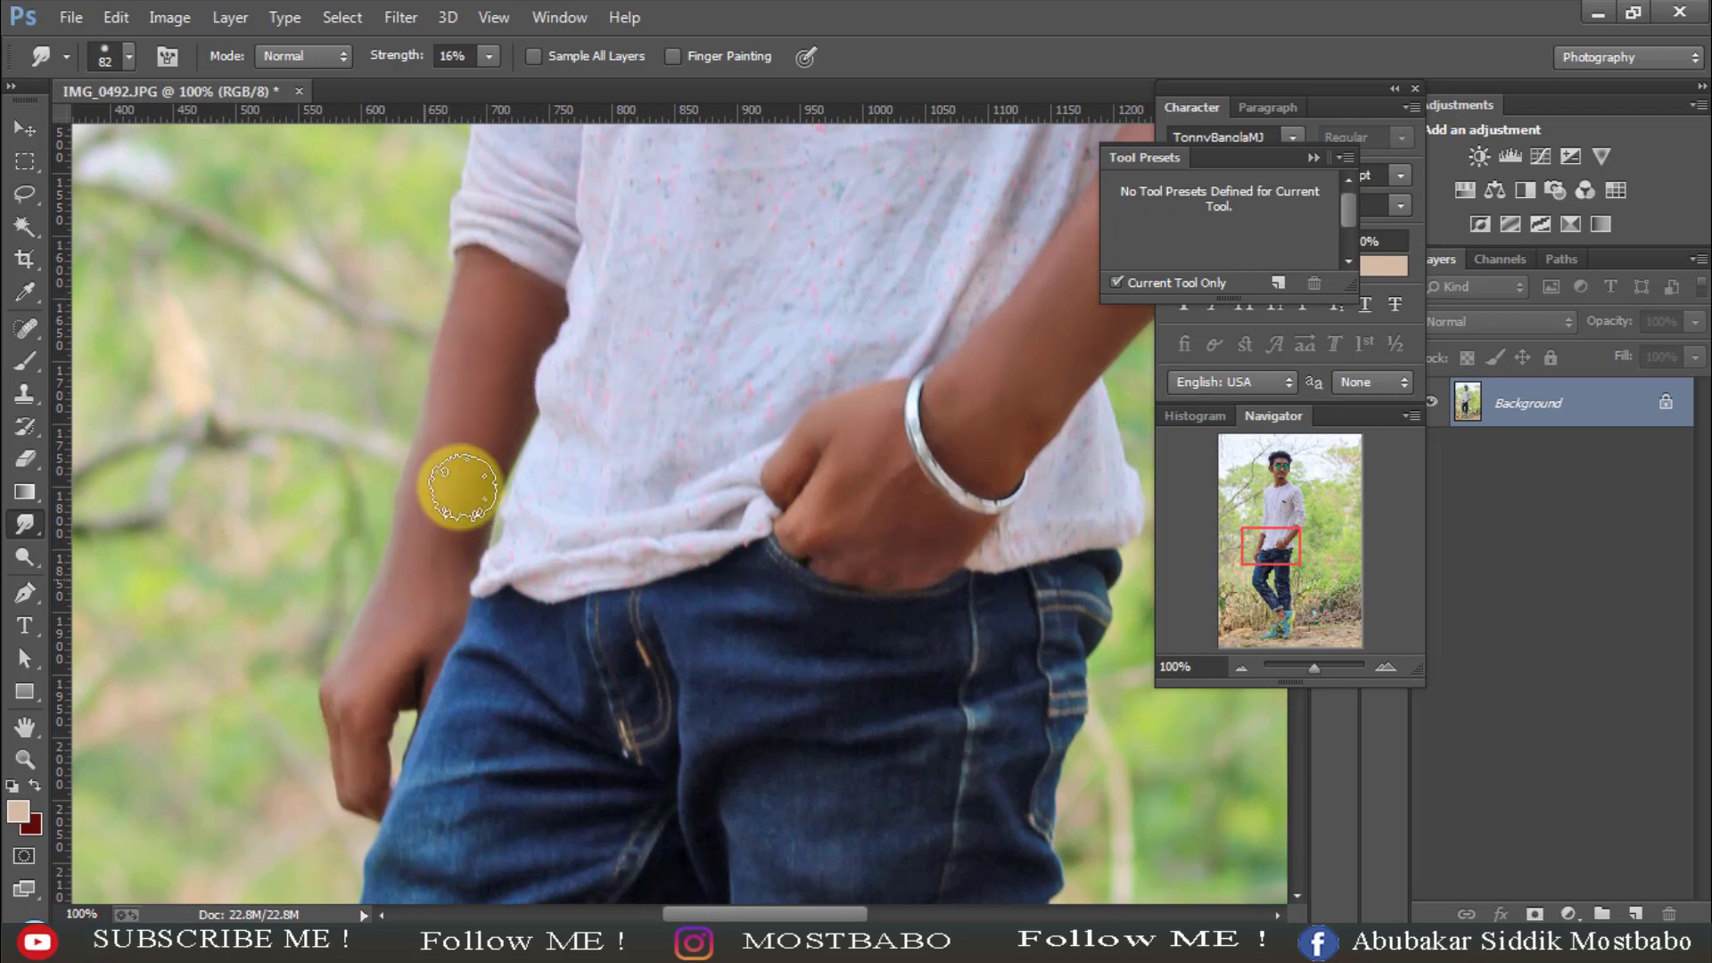
# - Check the smoothed arms against the whole figure and close up at 100%
pyautogui.hotkey('ctrl', '-')
pyautogui.hotkey('ctrl', '-')
pyautogui.hotkey('ctrl', '-')
pyautogui.hotkey('ctrl', '-')
pyautogui.hotkey('ctrl', '-')
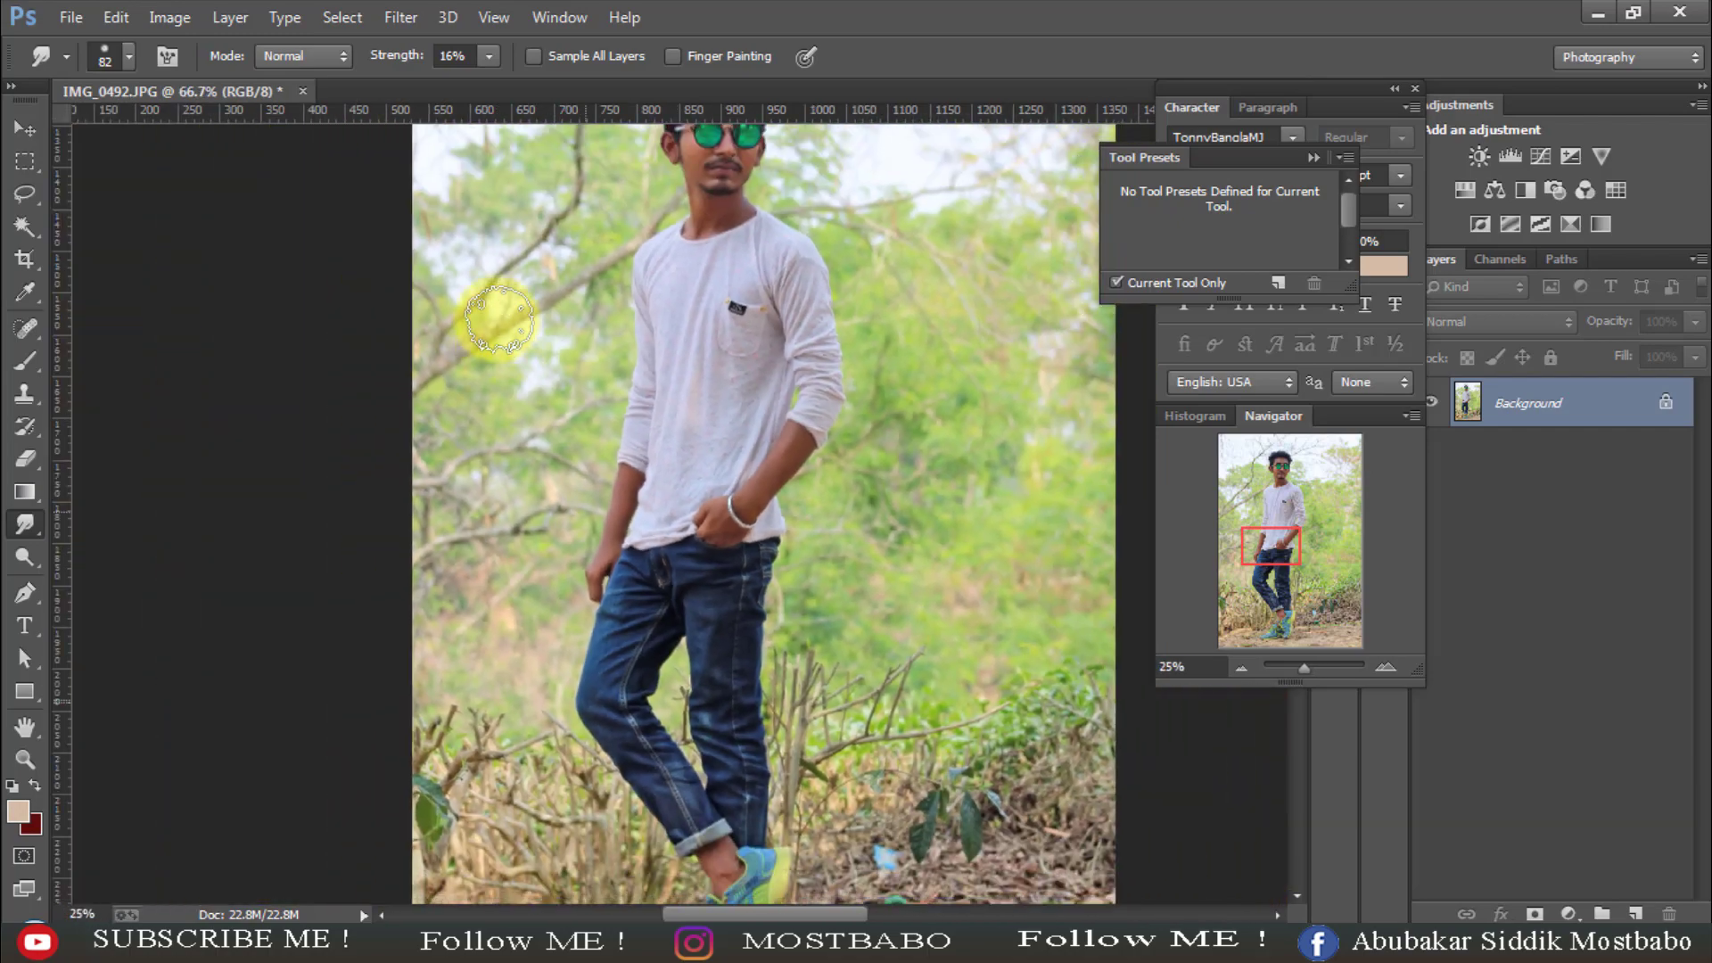
pyautogui.hotkey('ctrl', '+')
pyautogui.hotkey('ctrl', '+')
pyautogui.hotkey('ctrl', '+')
pyautogui.hotkey('ctrl', '+')
pyautogui.hotkey('ctrl', '+')
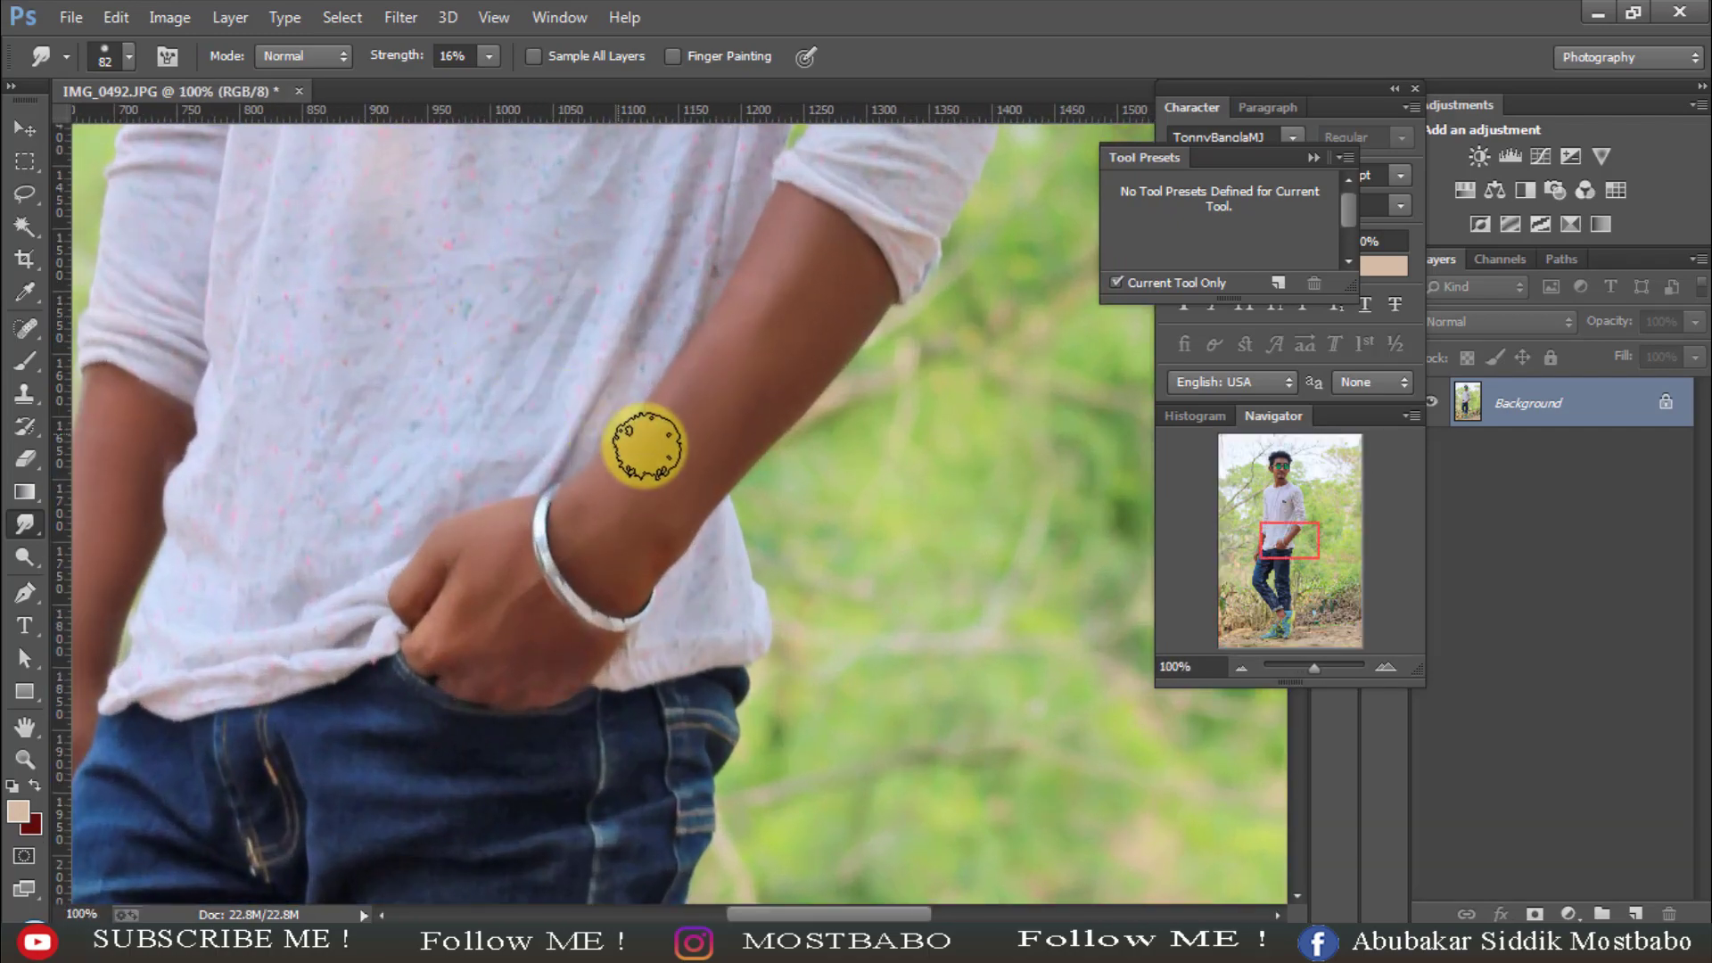
# - Inspect the jeans, bare ankle and shoes close up and in the overall photo
pyautogui.scroll(-2, 668, 573)
pyautogui.scroll(-12, 668, 573)
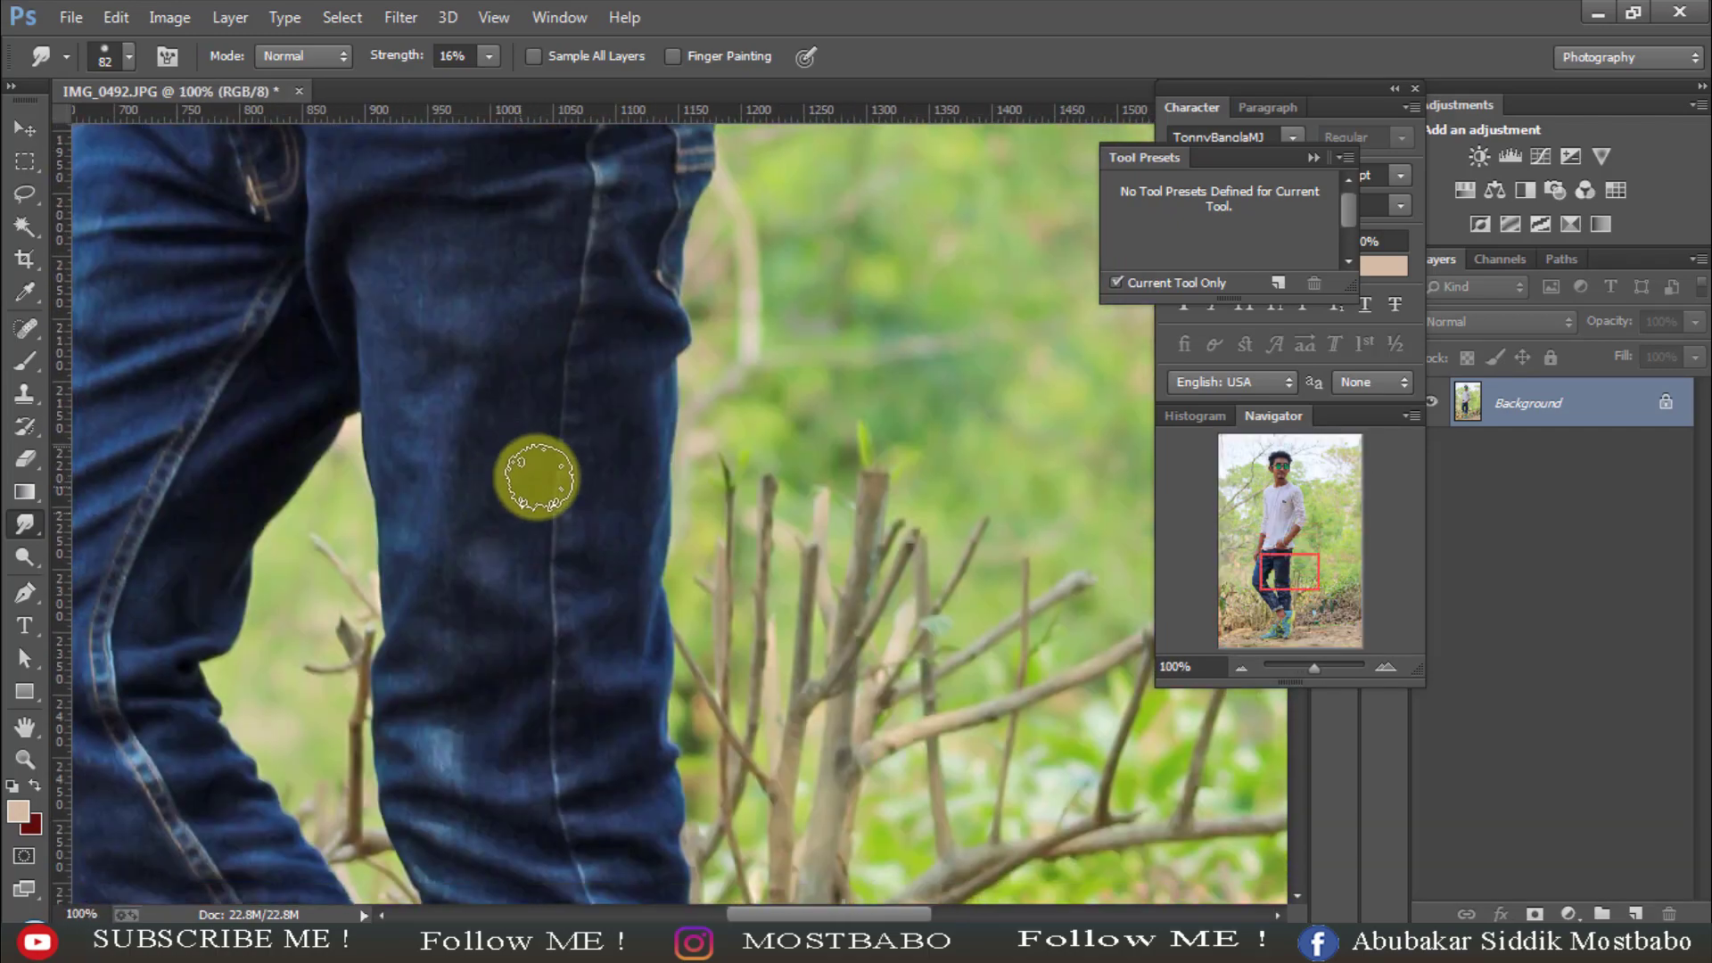
pyautogui.scroll(-3, 577, 410)
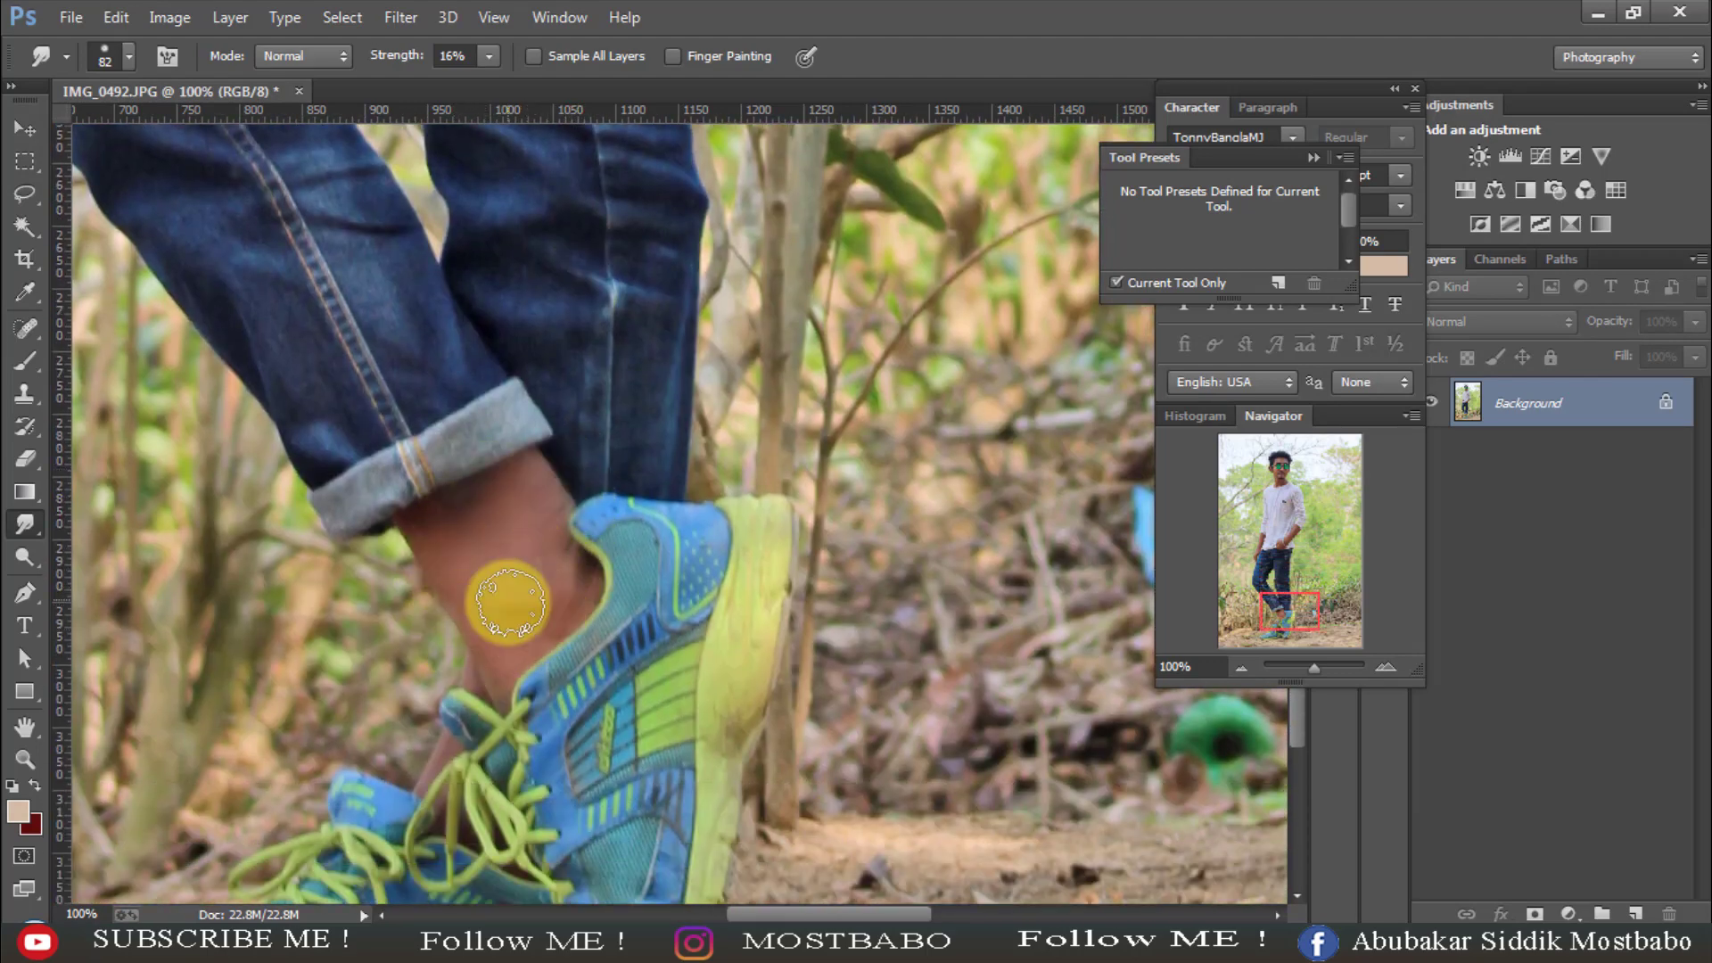
pyautogui.scroll(-2, 509, 604)
pyautogui.hotkey('ctrl', '-')
pyautogui.hotkey('ctrl', '-')
pyautogui.hotkey('ctrl', '-')
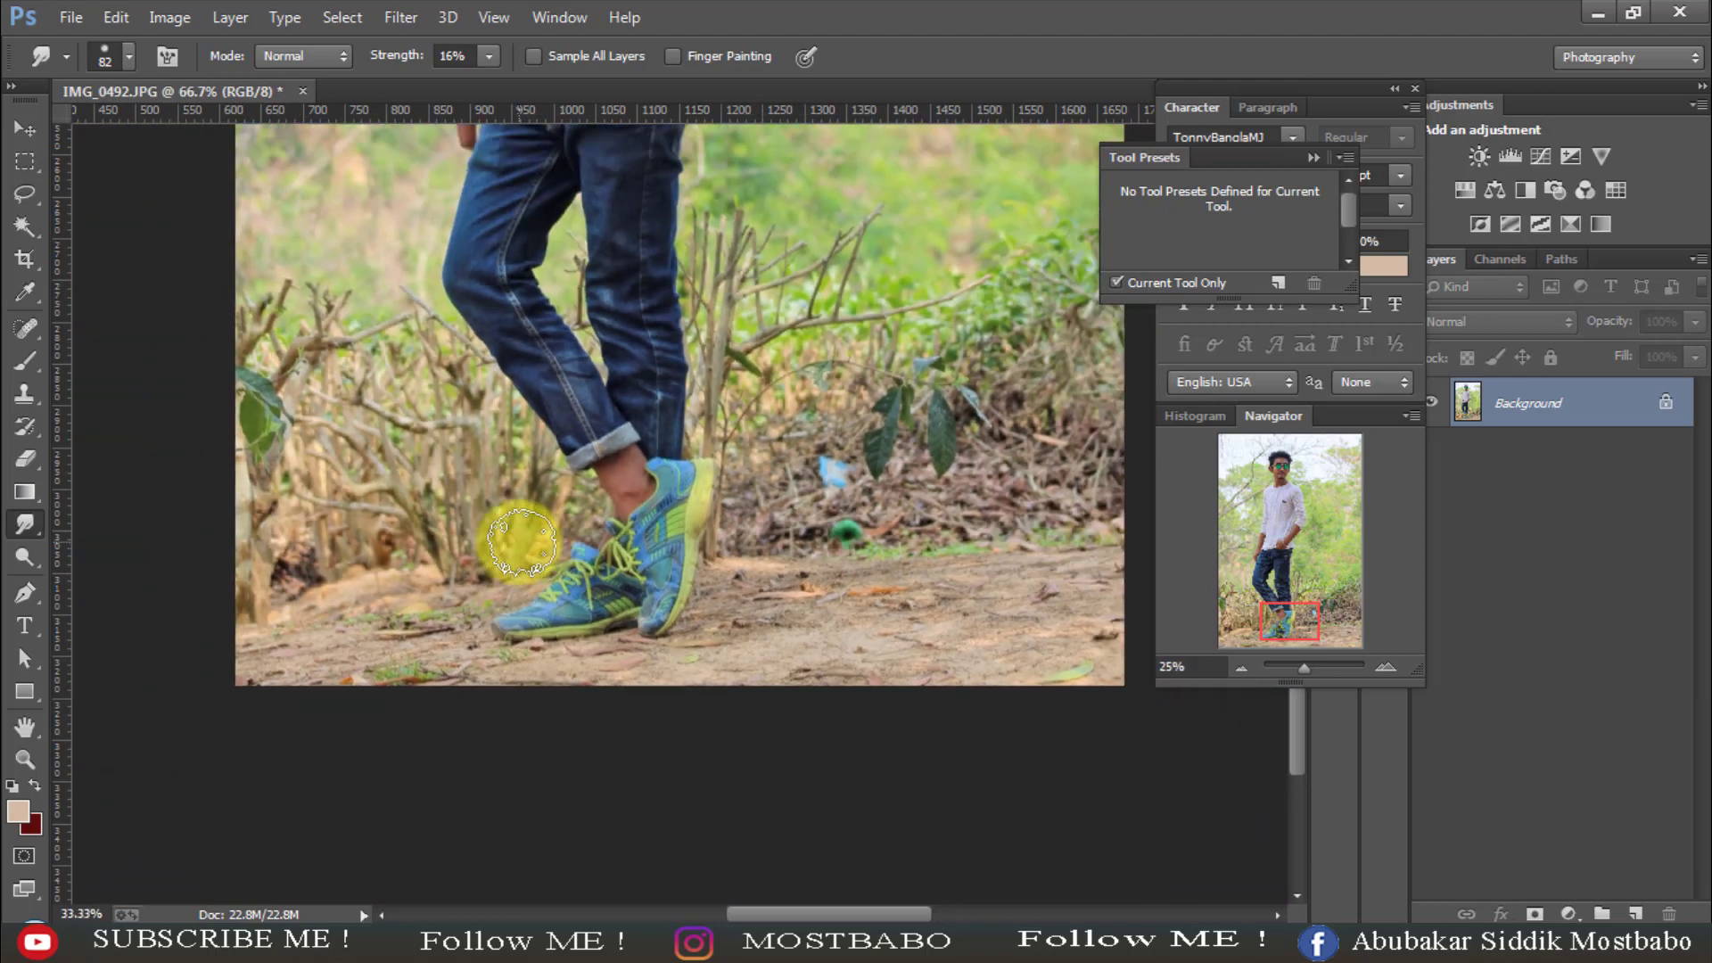
pyautogui.hotkey('ctrl', '-')
pyautogui.hotkey('ctrl', '-')
pyautogui.hotkey('ctrl', '-')
pyautogui.hotkey('ctrl', '+')
pyautogui.hotkey('ctrl', '+')
pyautogui.hotkey('ctrl', '+')
pyautogui.hotkey('ctrl', '+')
pyautogui.scroll(1, 566, 632)
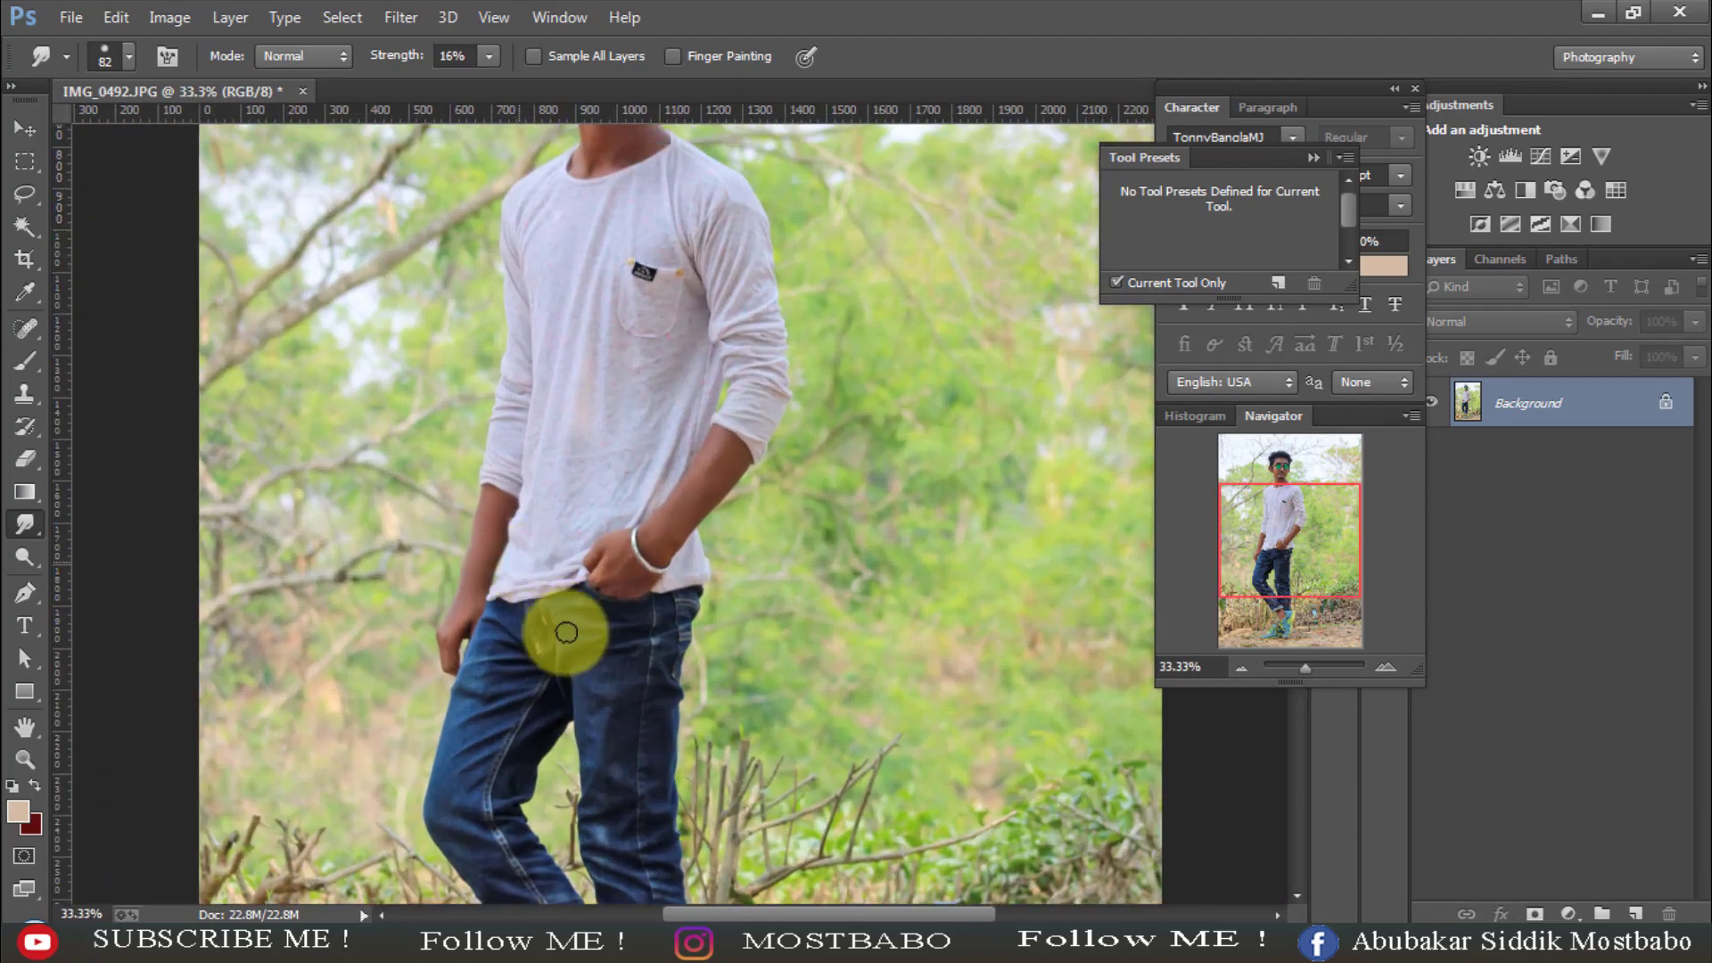
# - Select the man's head and shirt with the Quick Selection tool
pyautogui.scroll(10, 566, 633)
pyautogui.click(30, 232)
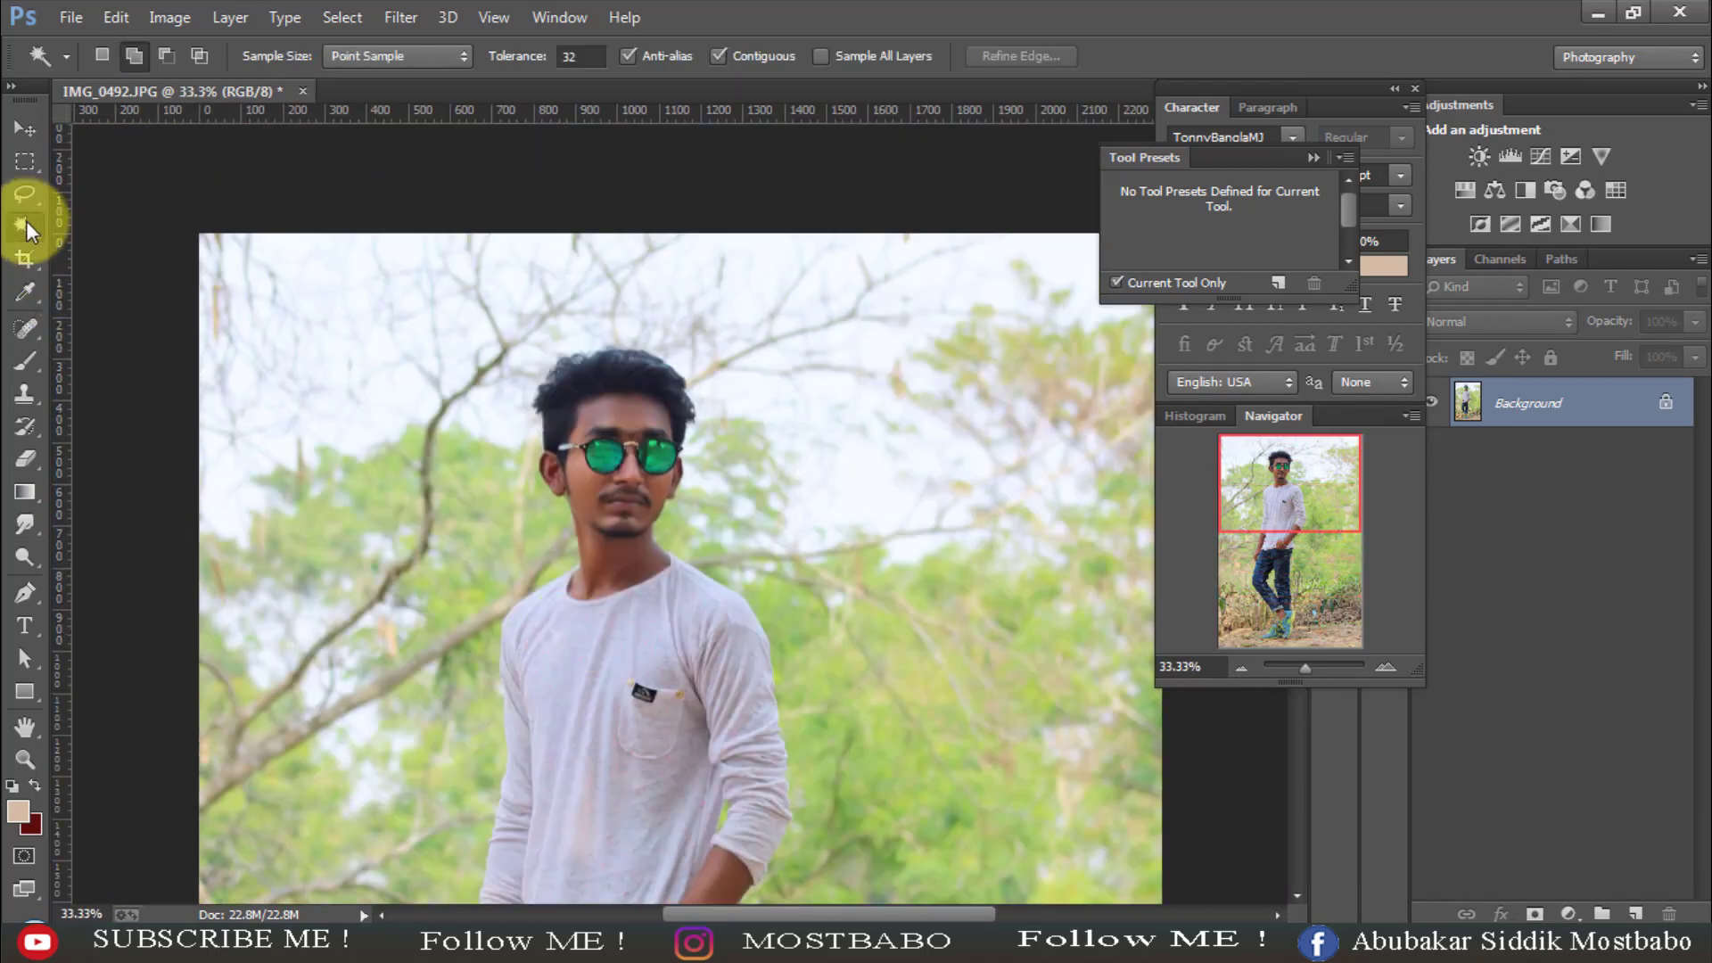
pyautogui.rightClick(30, 226)
pyautogui.click(141, 226)
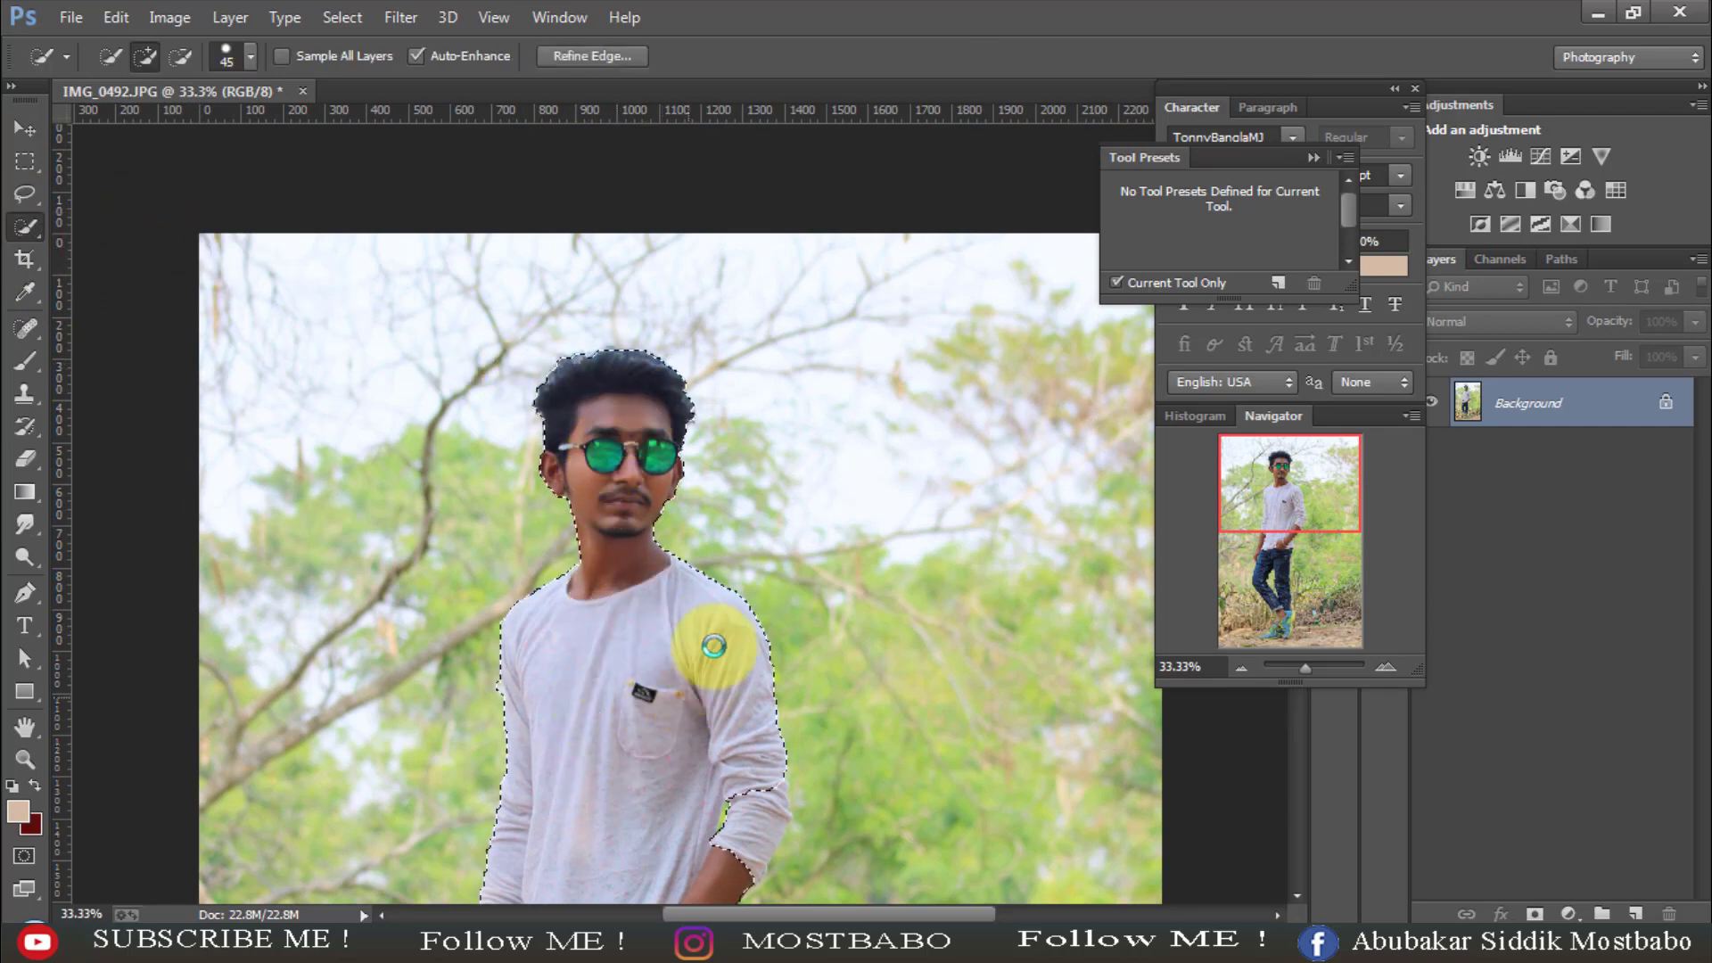
# - Extend the selection over the braceleted forearm and hand, the jeans, the ankle and both shoes
pyautogui.scroll(-5, 713, 646)
pyautogui.moveTo(746, 428); pyautogui.dragTo(624, 513)
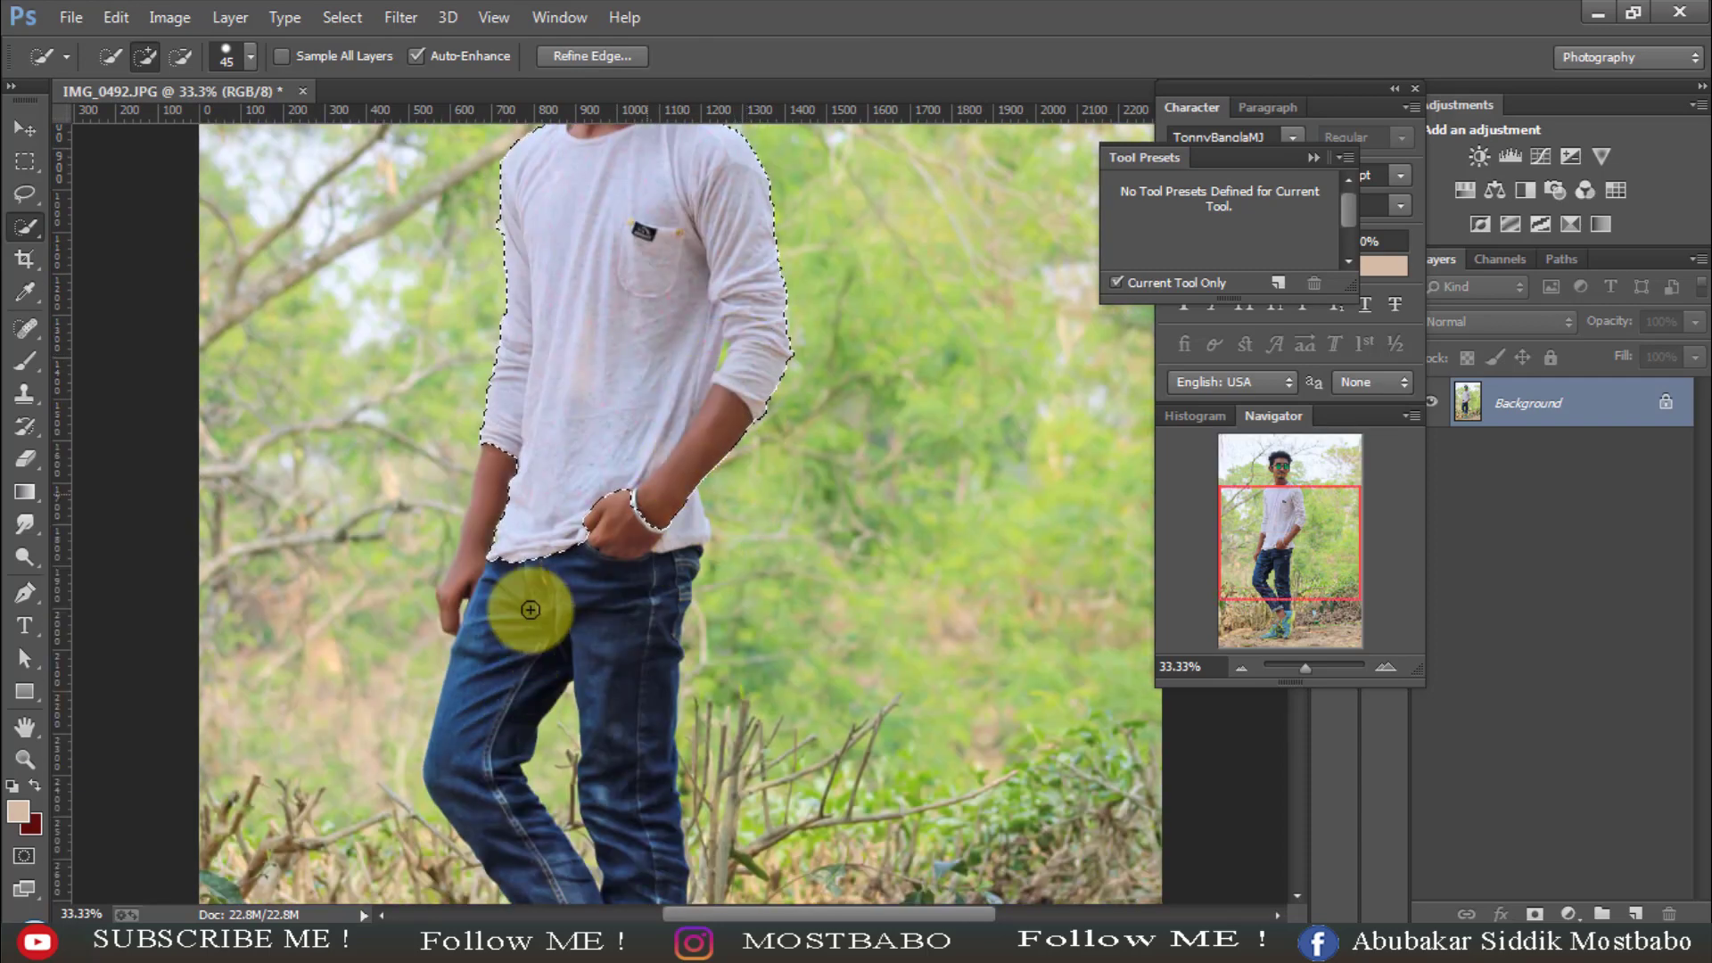
pyautogui.moveTo(531, 610)
pyautogui.mouseDown()
pyautogui.moveTo(547, 805)
pyautogui.moveTo(642, 716)
pyautogui.mouseUp()
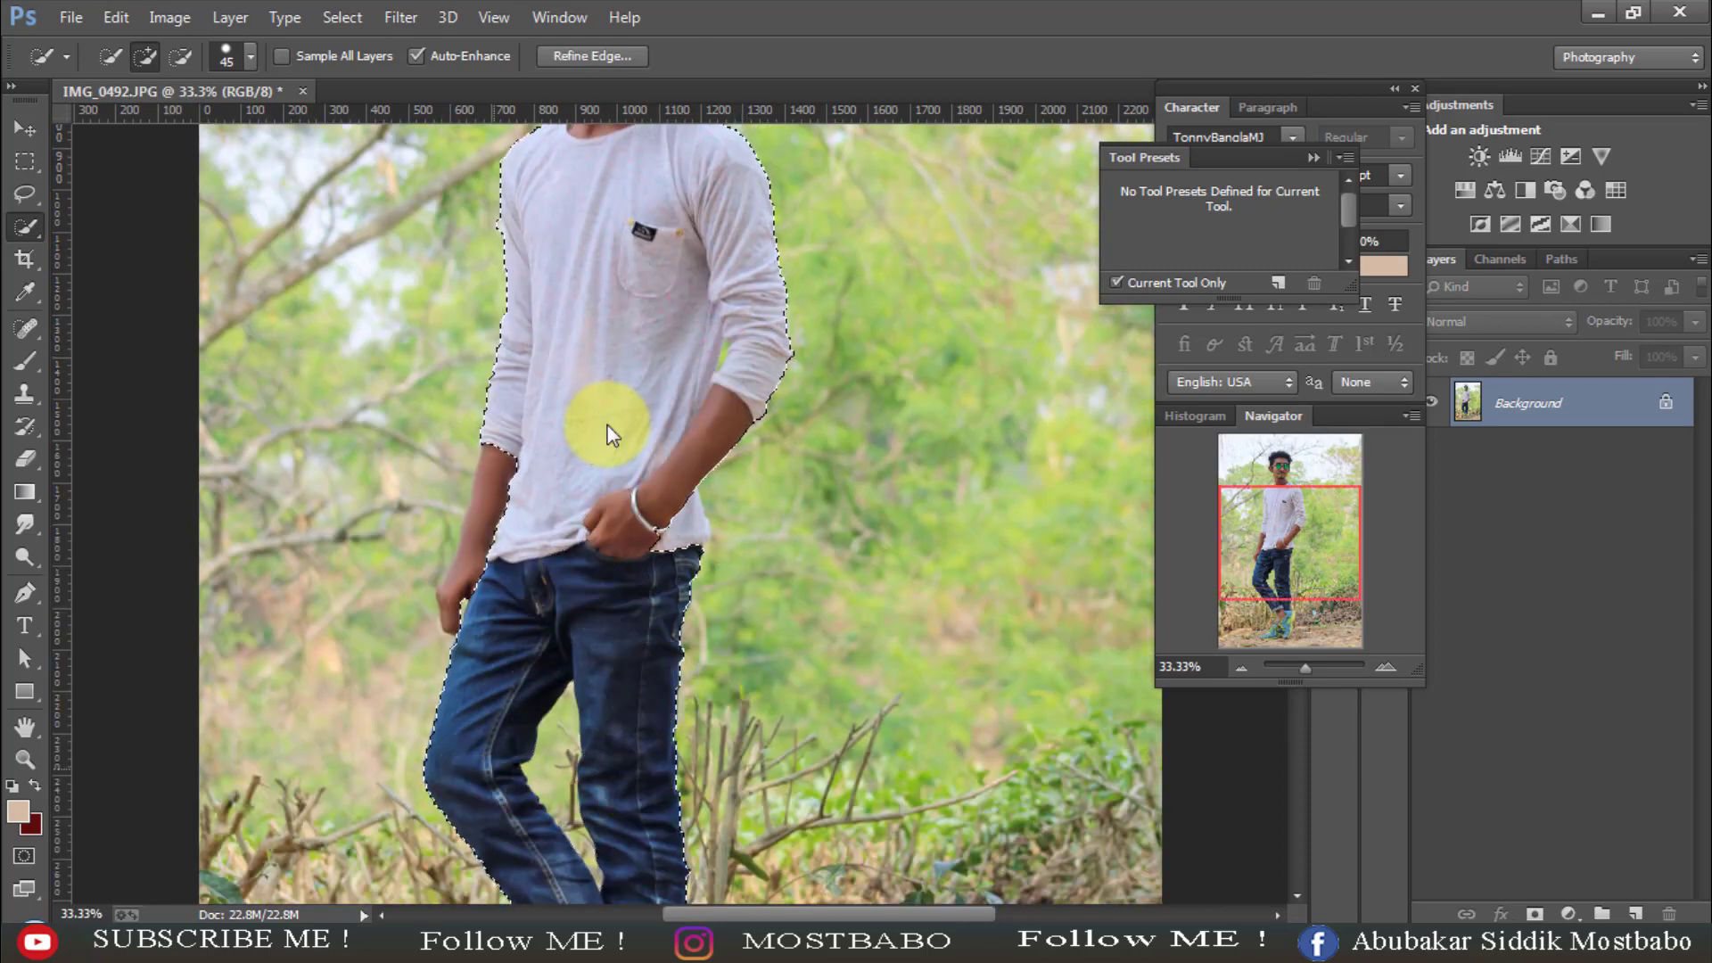
pyautogui.scroll(-3, 624, 464)
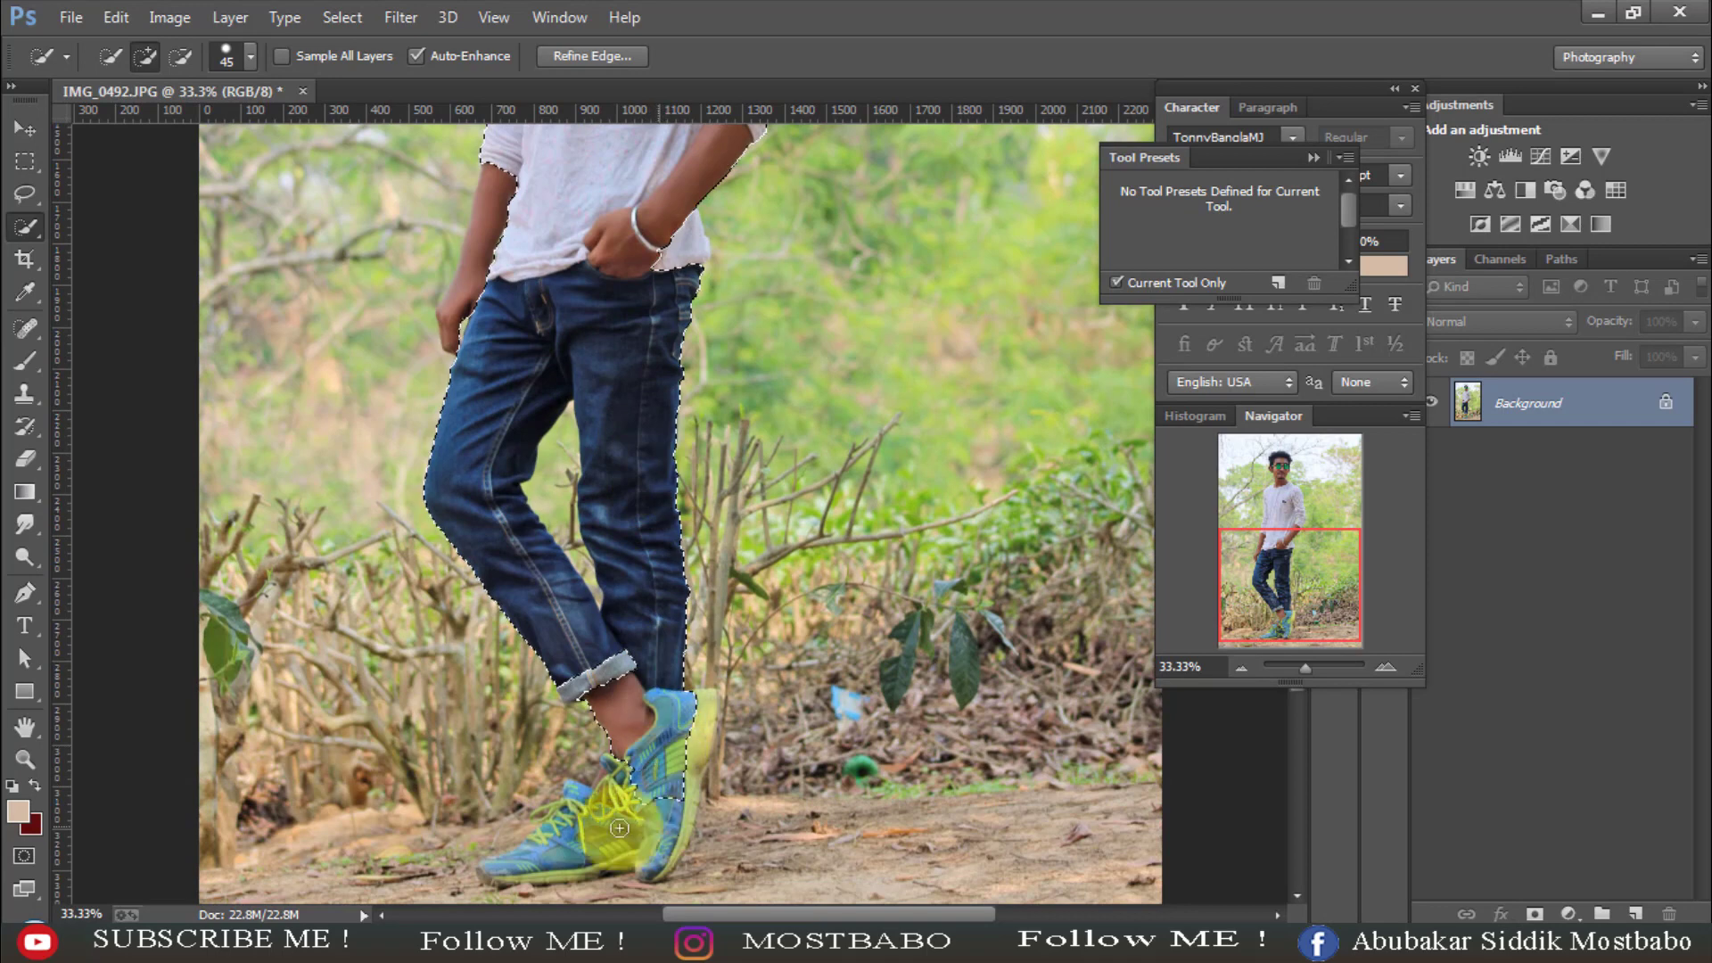
pyautogui.moveTo(618, 828)
pyautogui.mouseDown()
pyautogui.moveTo(510, 865)
pyautogui.moveTo(553, 854)
pyautogui.moveTo(602, 788)
pyautogui.moveTo(569, 808)
pyautogui.moveTo(568, 847)
pyautogui.moveTo(612, 865)
pyautogui.mouseUp()
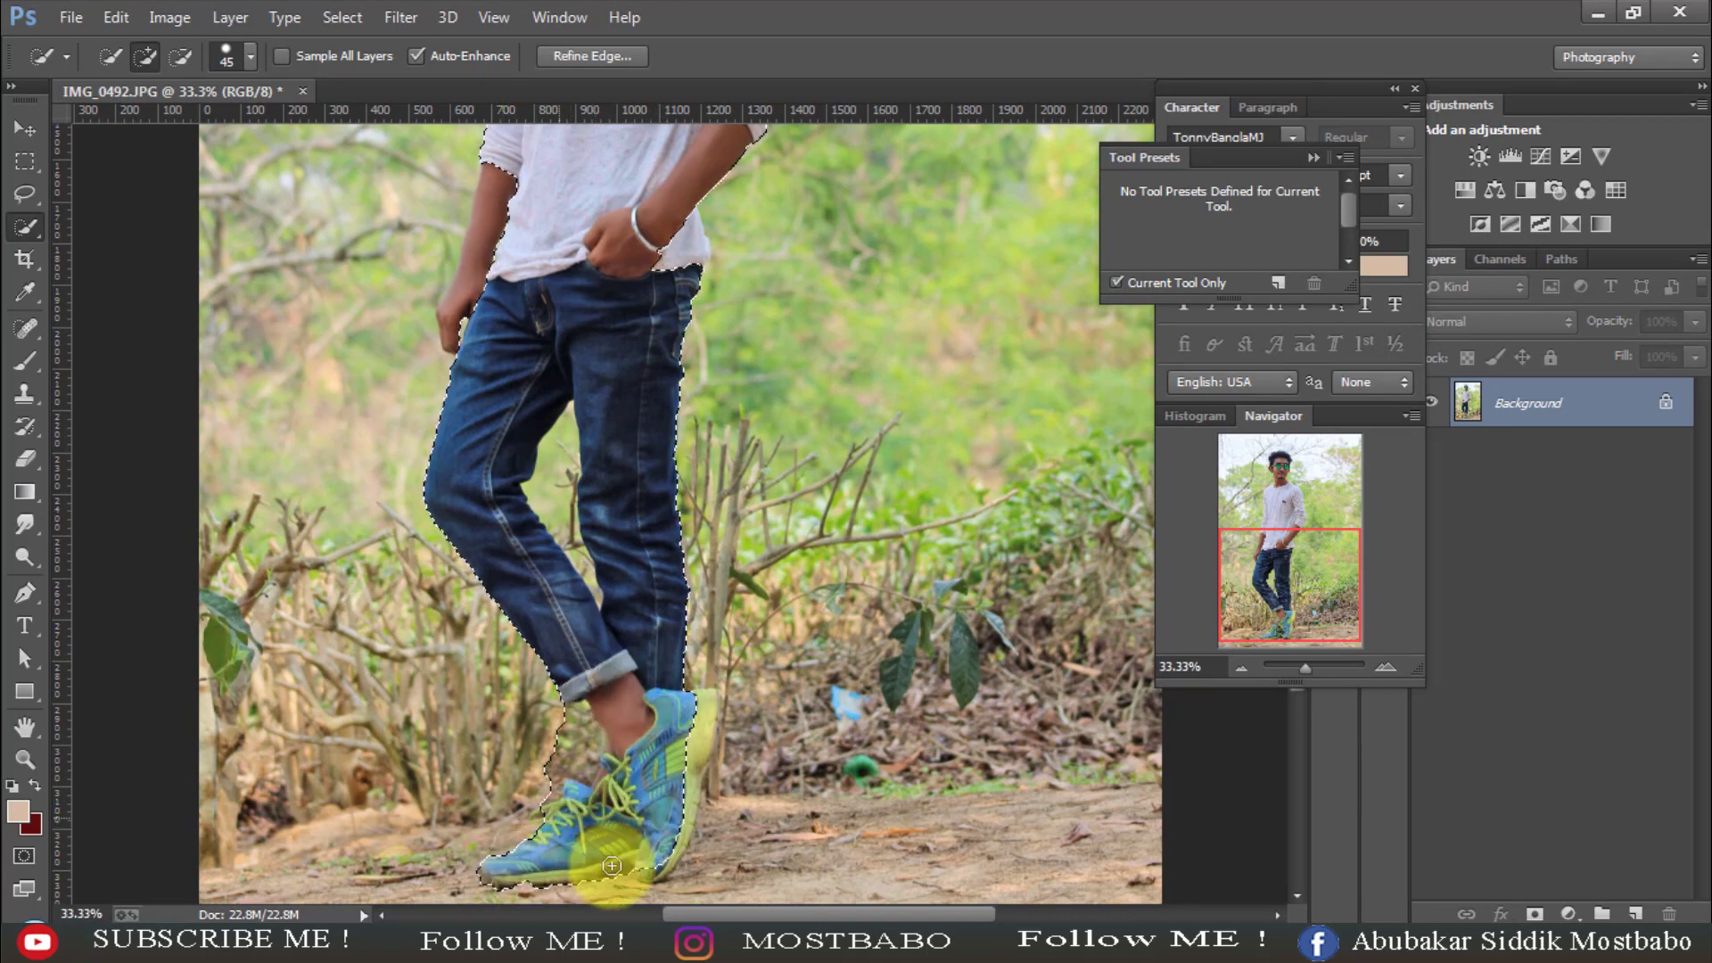
# - Add the man's hanging forearm and hand to the selection
pyautogui.scroll(2, 665, 594)
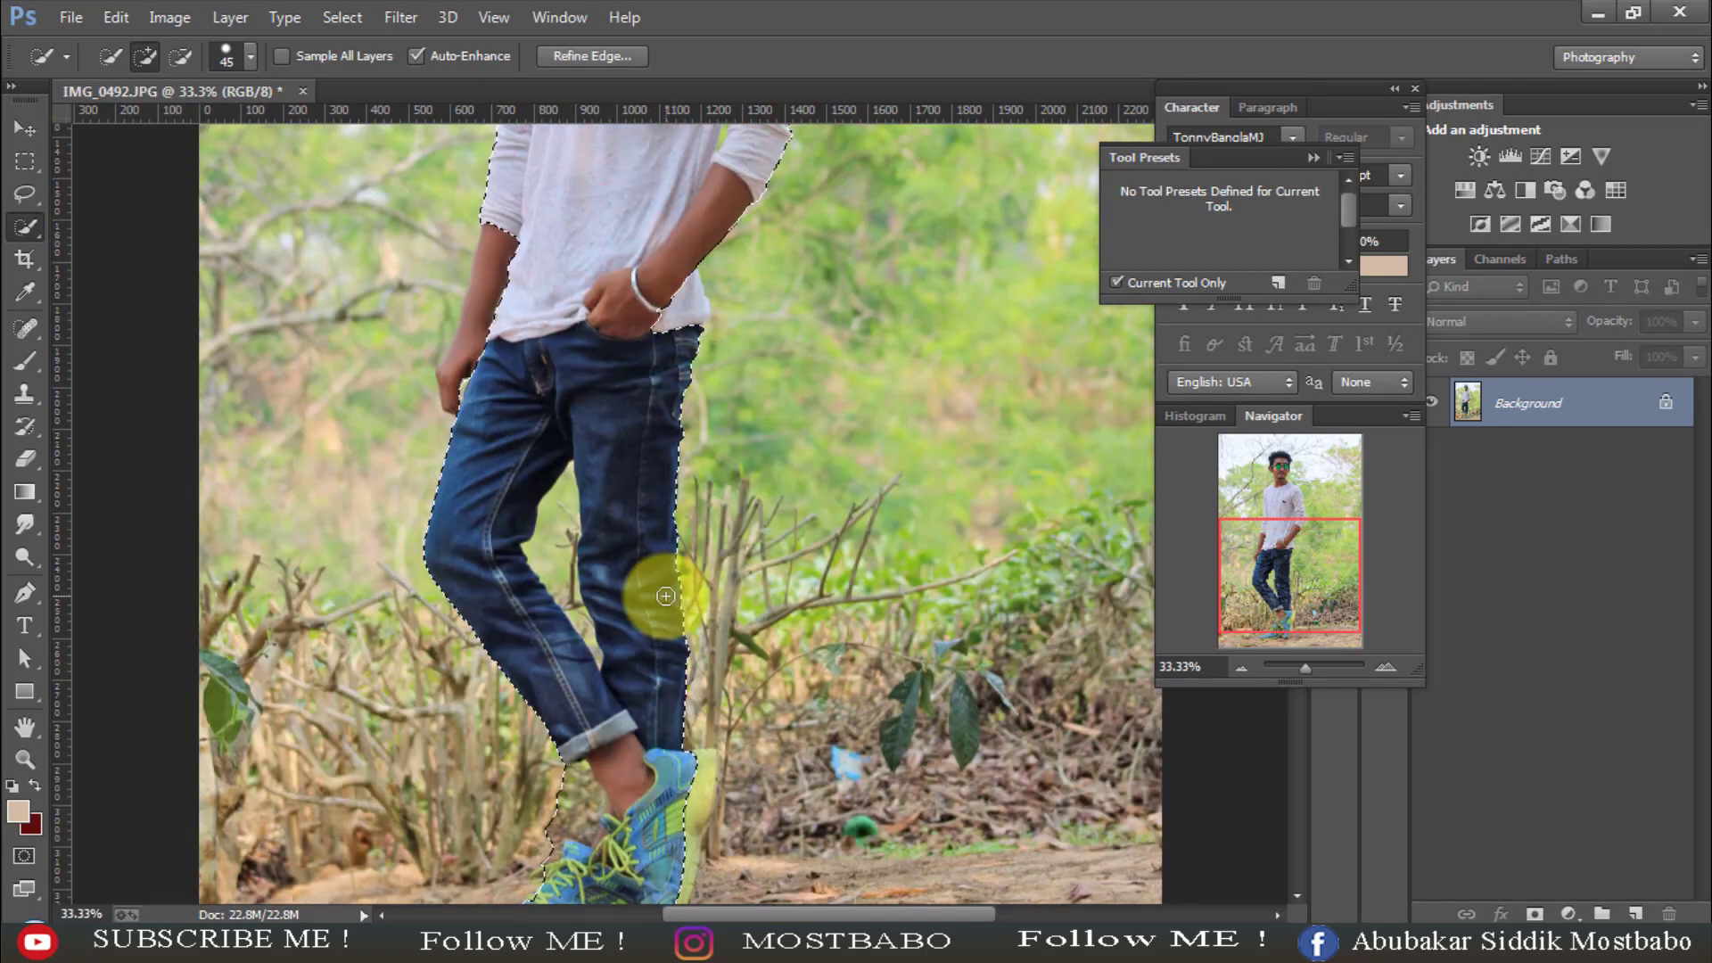
pyautogui.scroll(1, 660, 579)
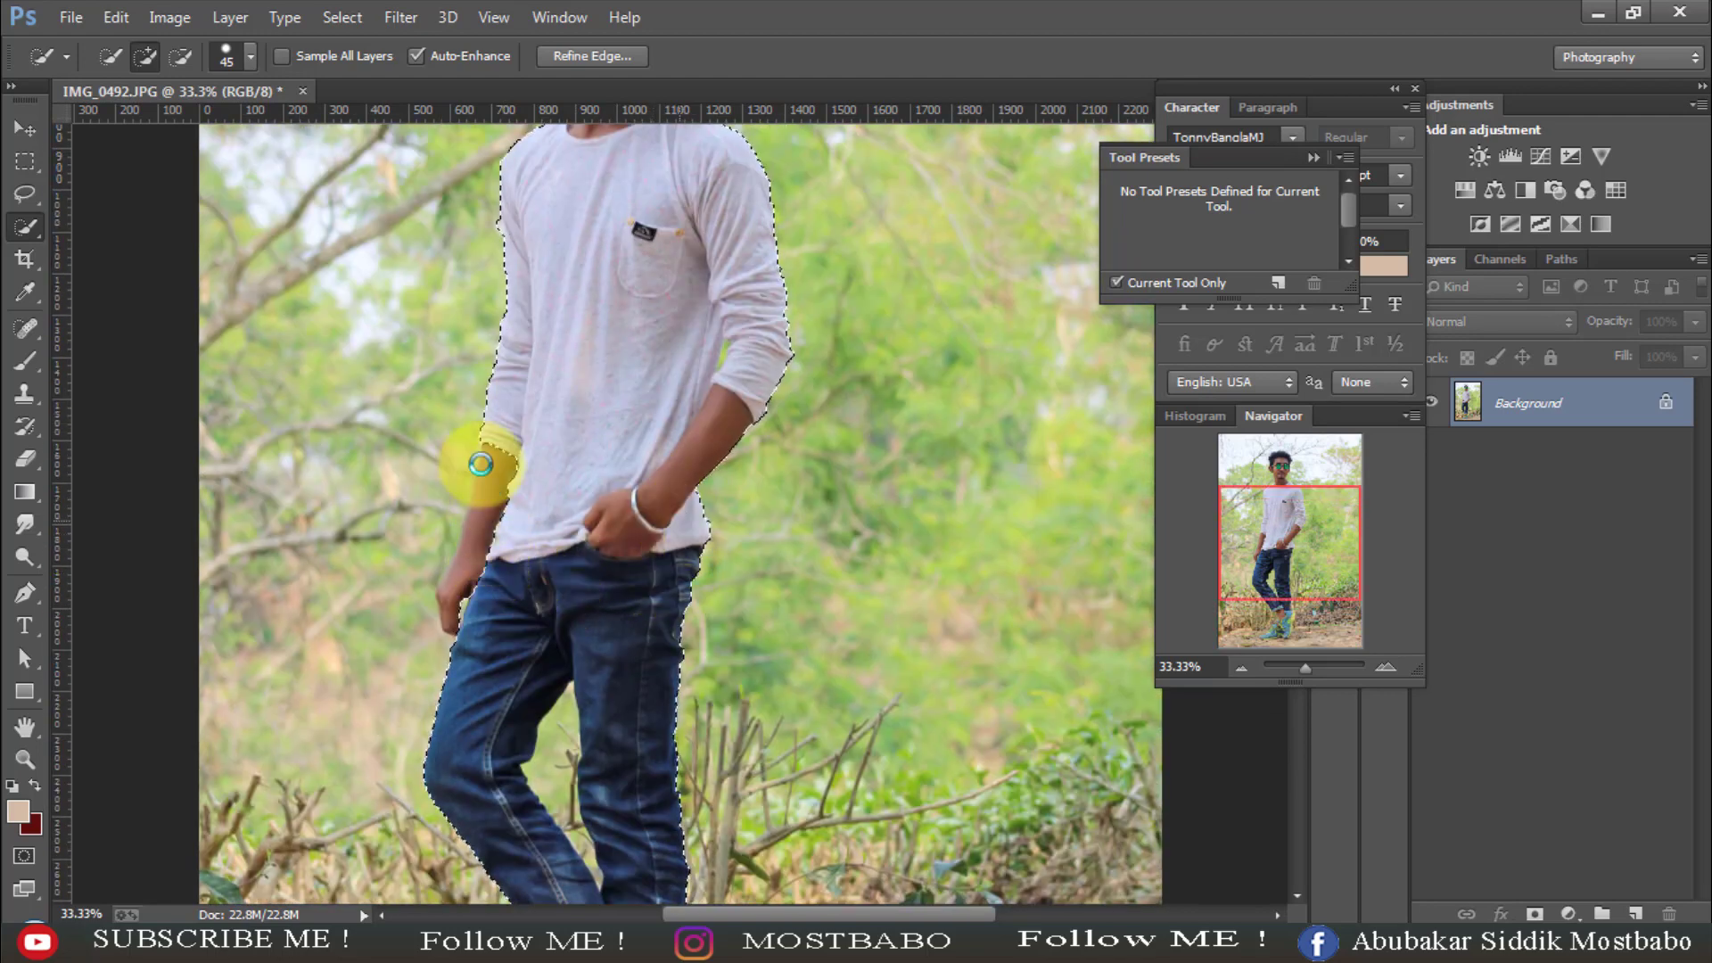
pyautogui.moveTo(483, 493); pyautogui.dragTo(450, 619)
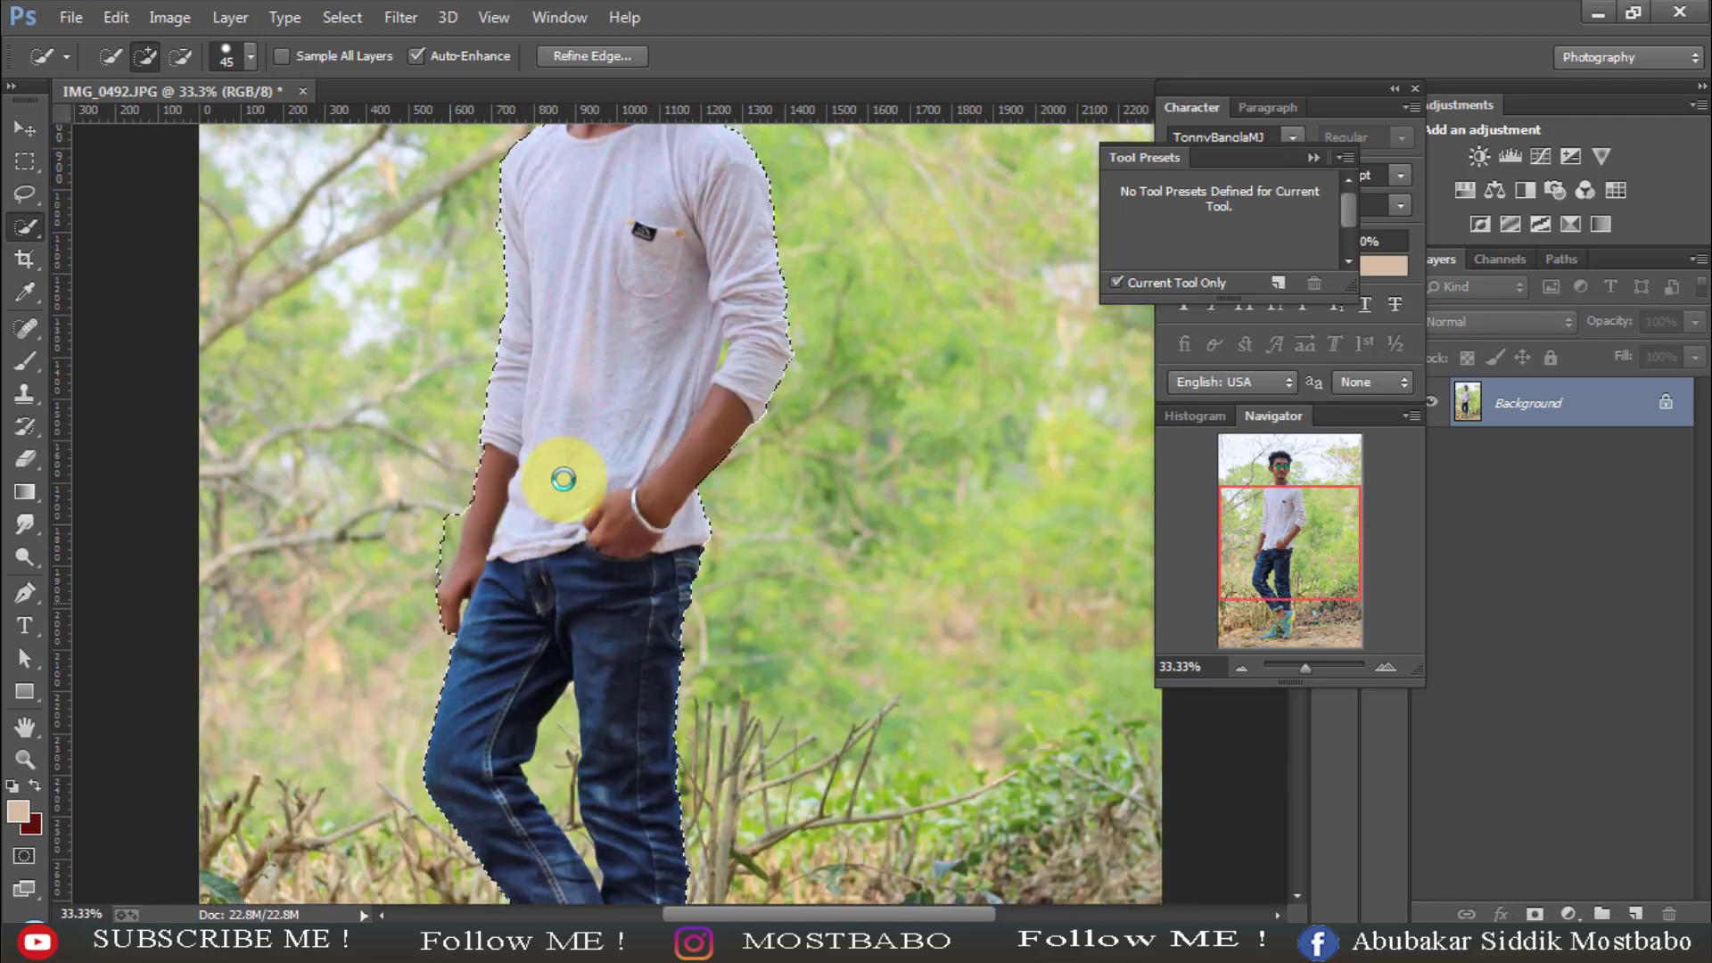
# - Subtract the background area beside the man's hanging forearm from the selection
pyautogui.hotkey('ctrl', '+')
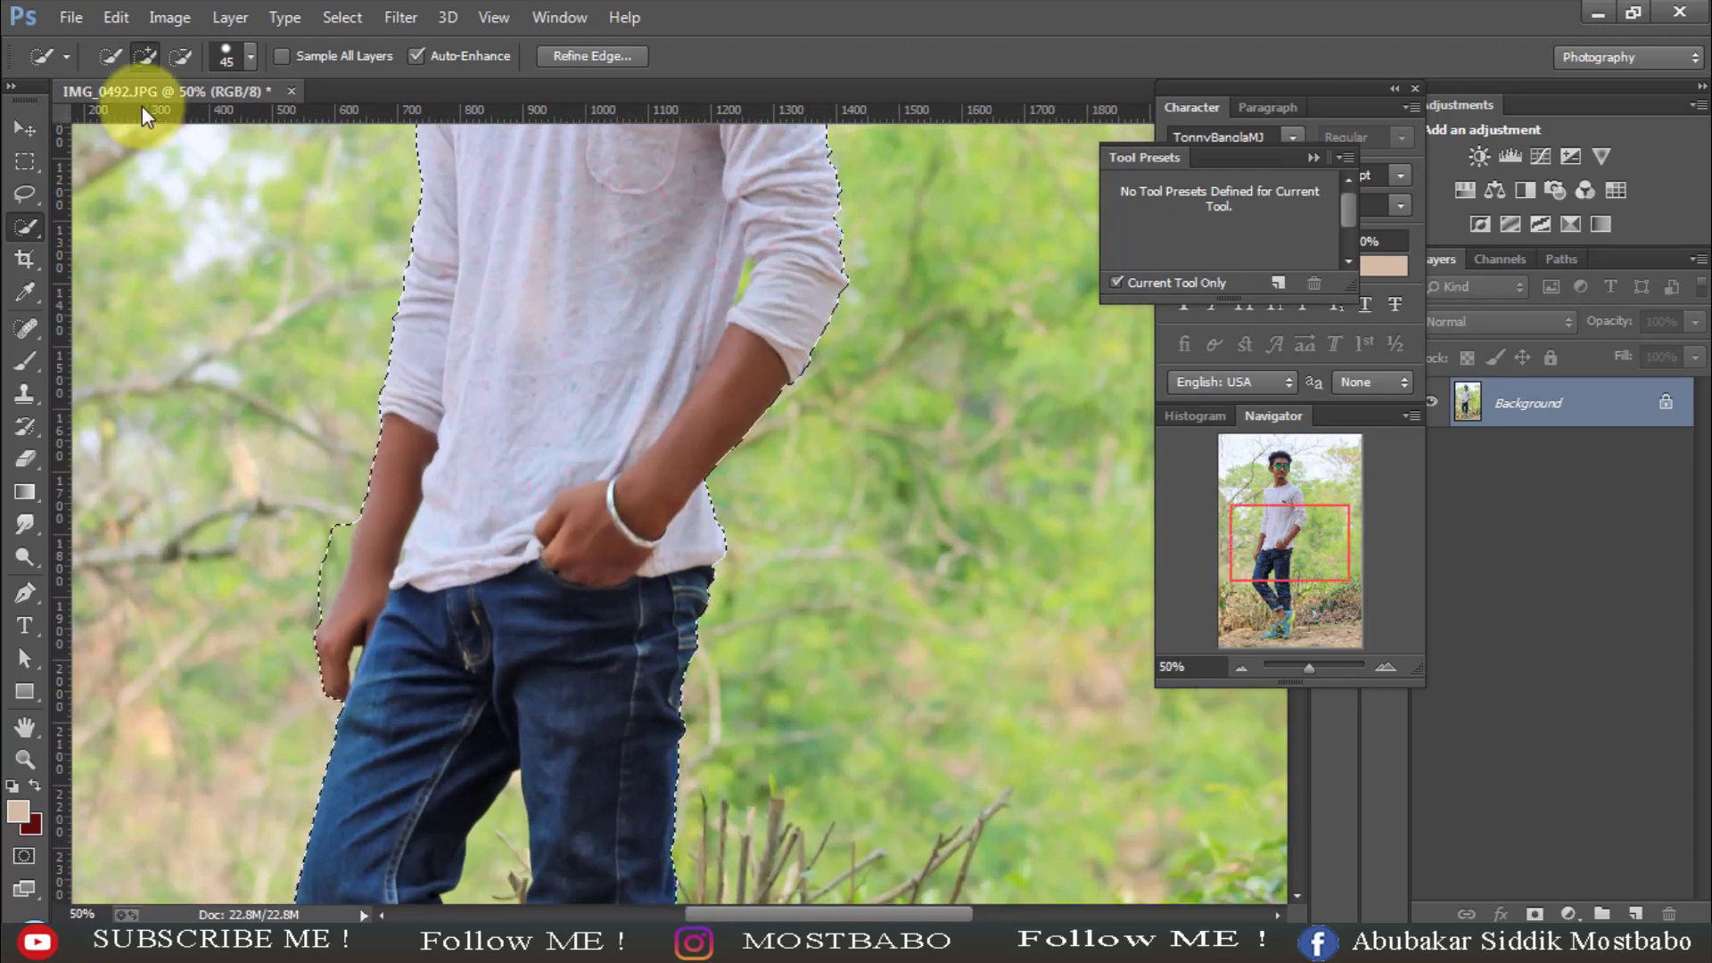
pyautogui.click(182, 57)
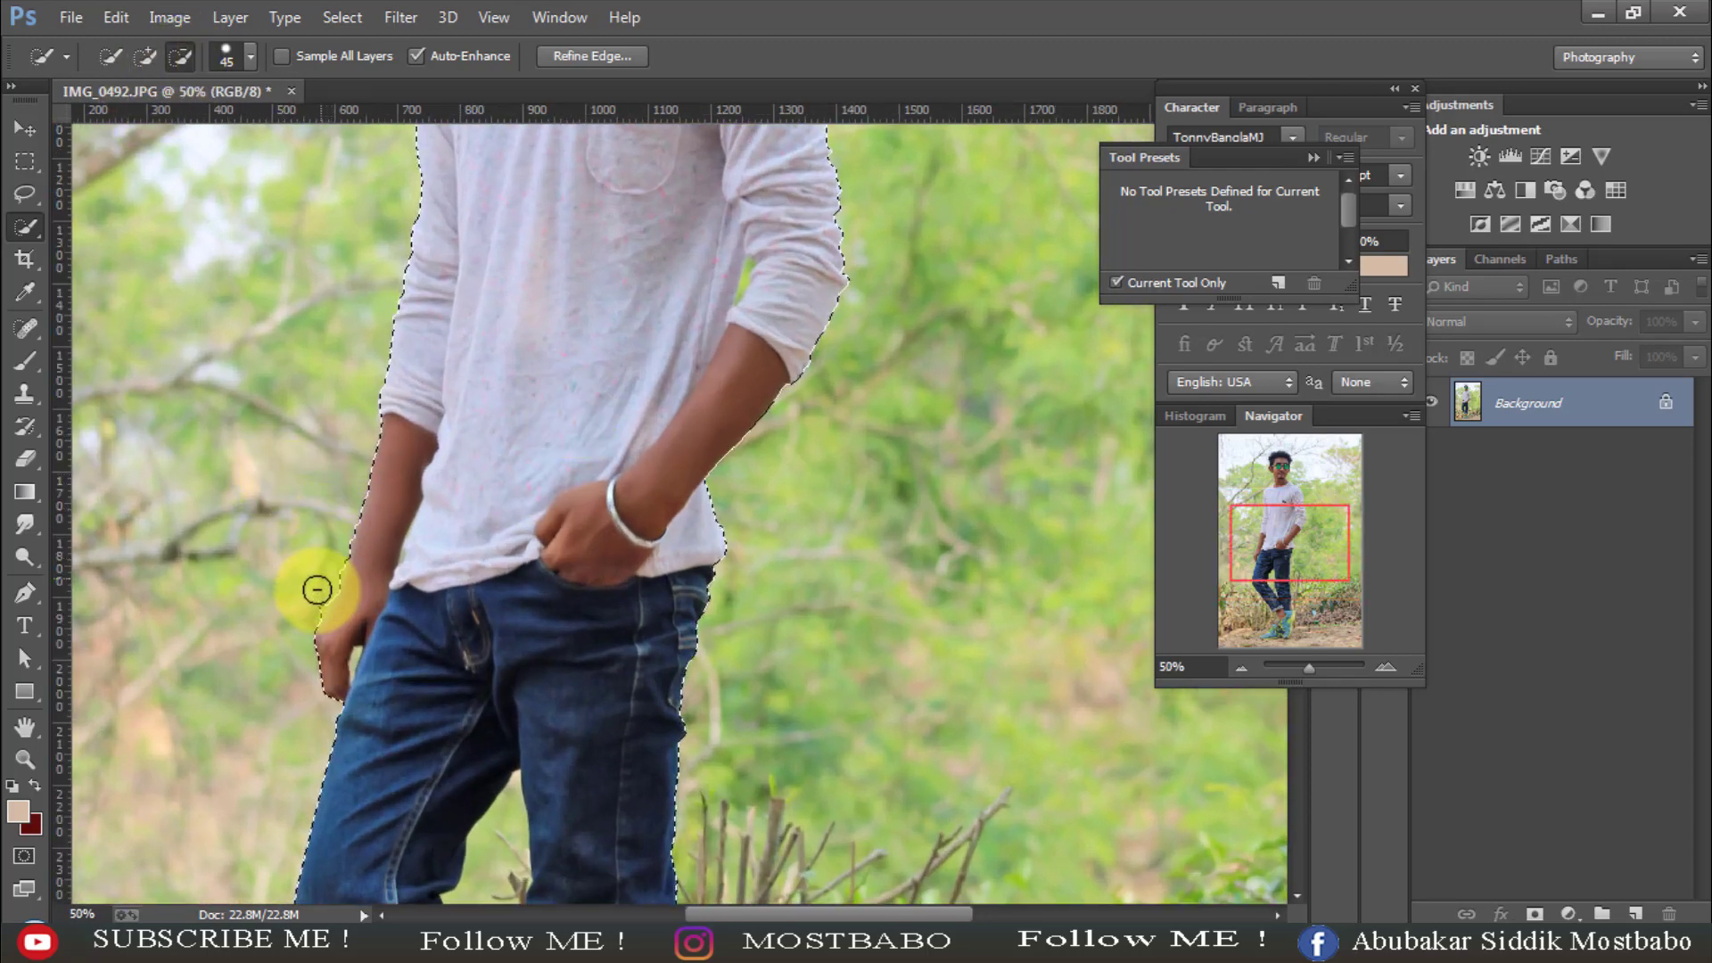
pyautogui.moveTo(317, 589); pyautogui.dragTo(312, 607)
# - Add a layer mask from the selection to cut the man out of the background
pyautogui.scroll(10, 714, 491)
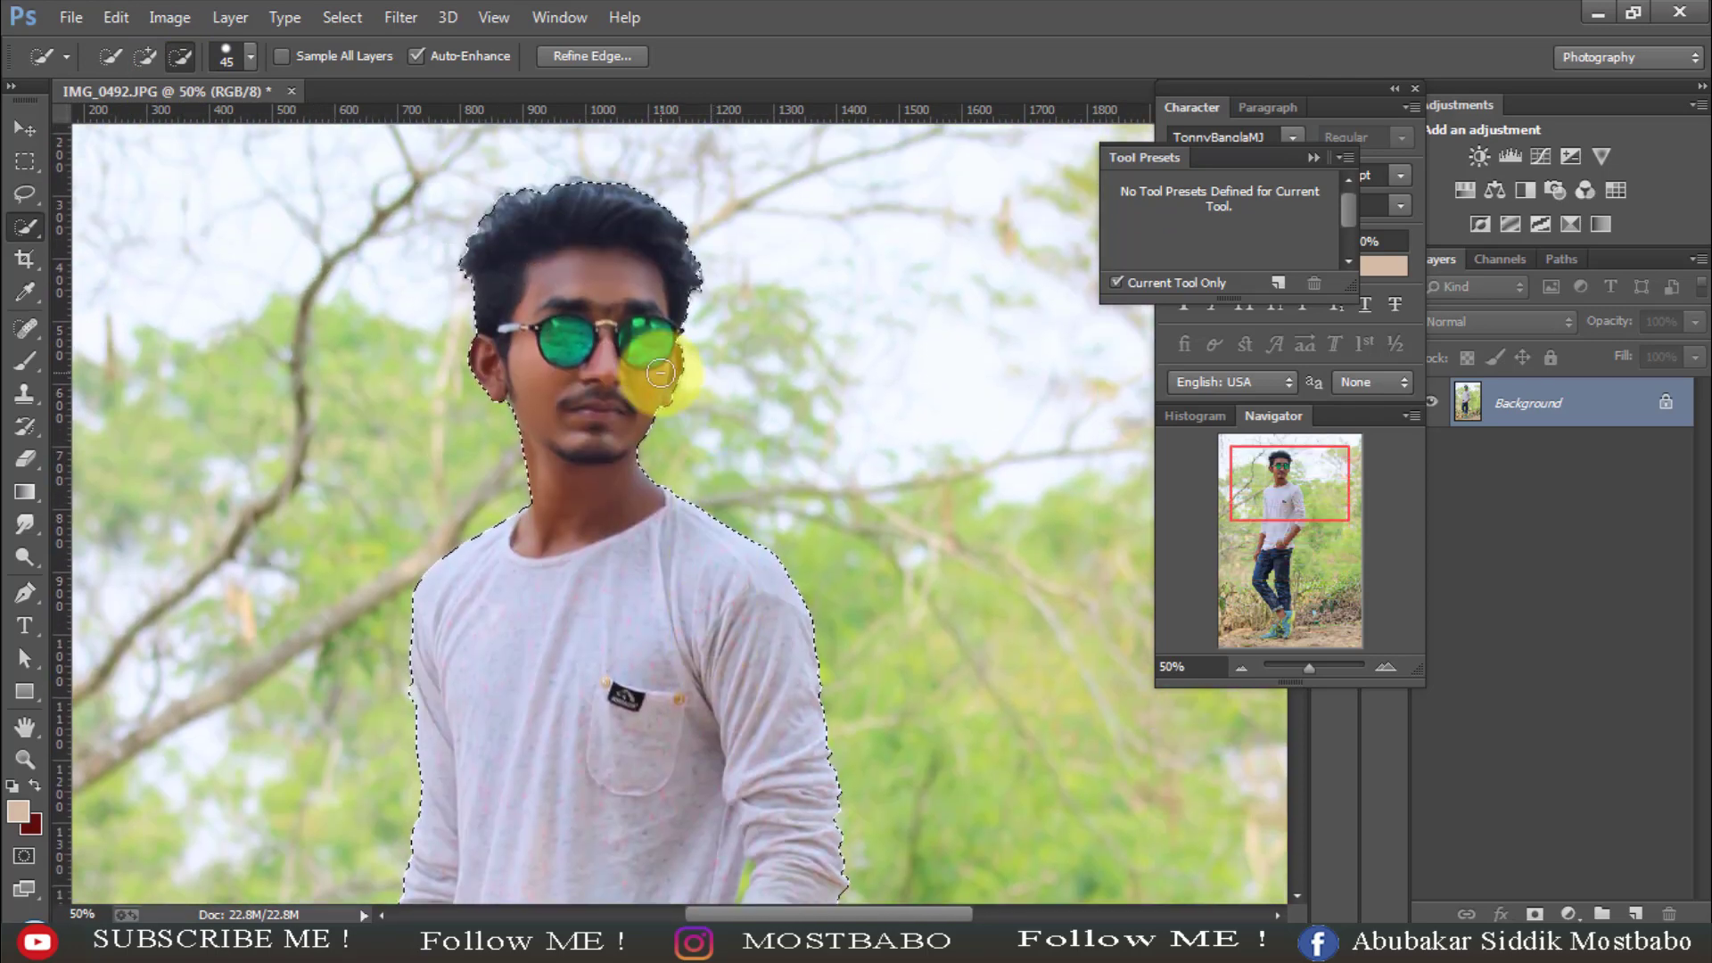
pyautogui.hotkey('ctrl', '-')
pyautogui.hotkey('ctrl', '-')
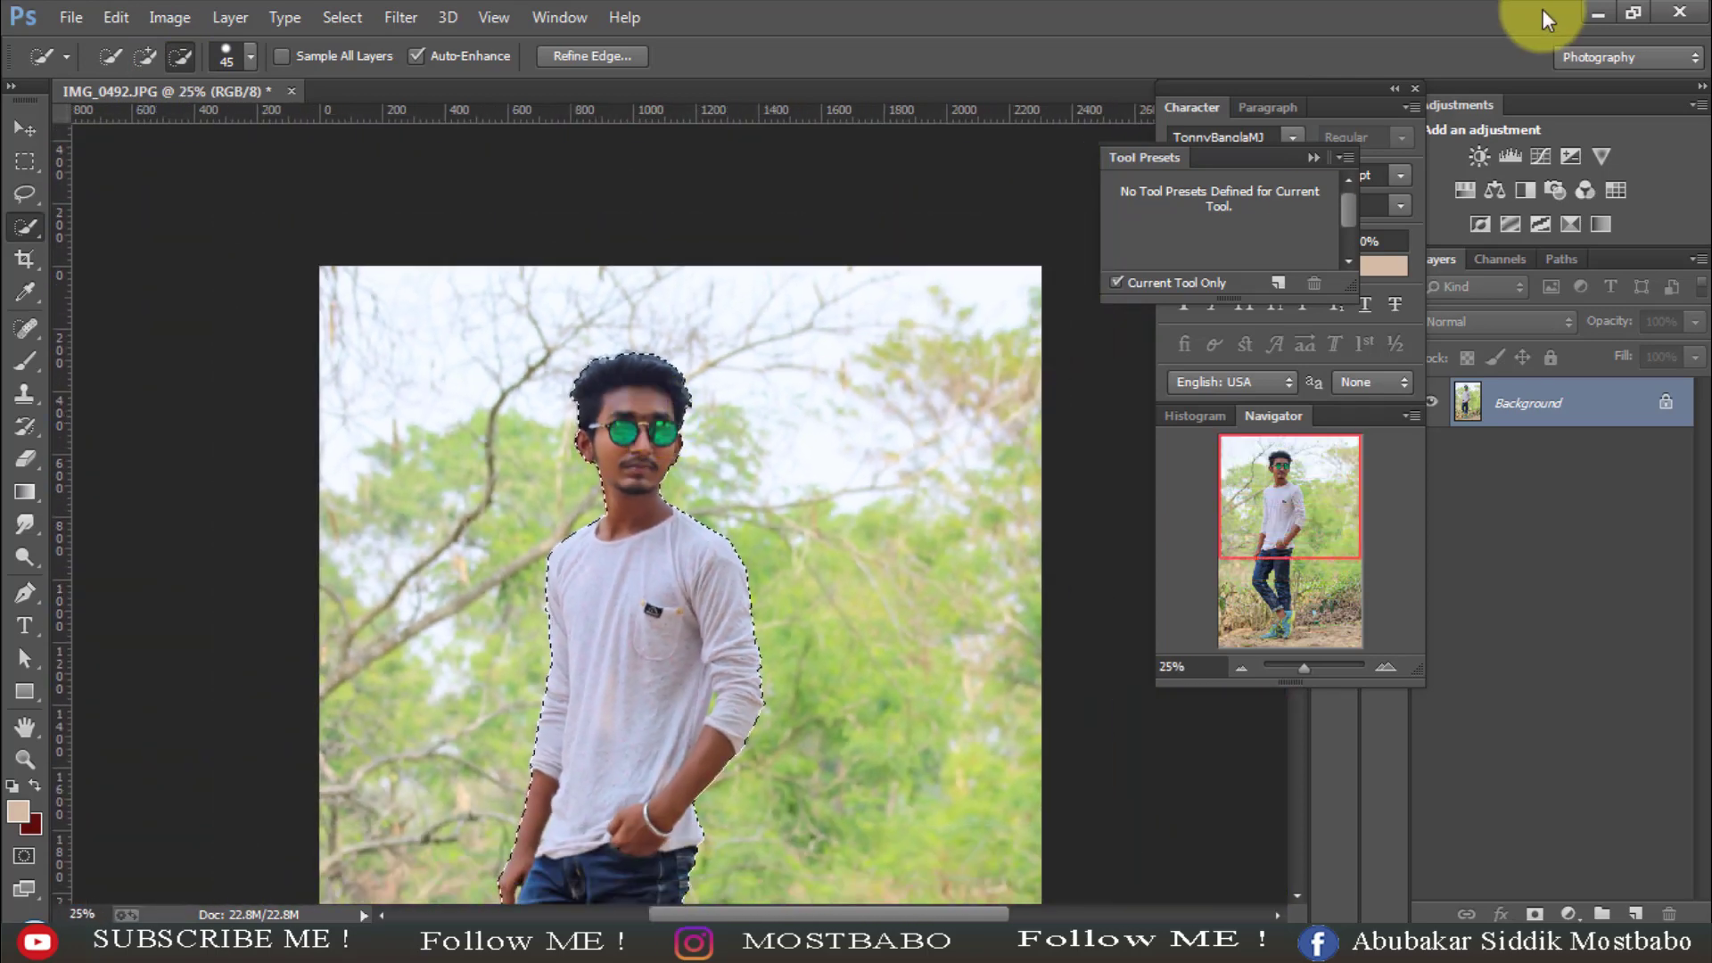
pyautogui.click(1534, 911)
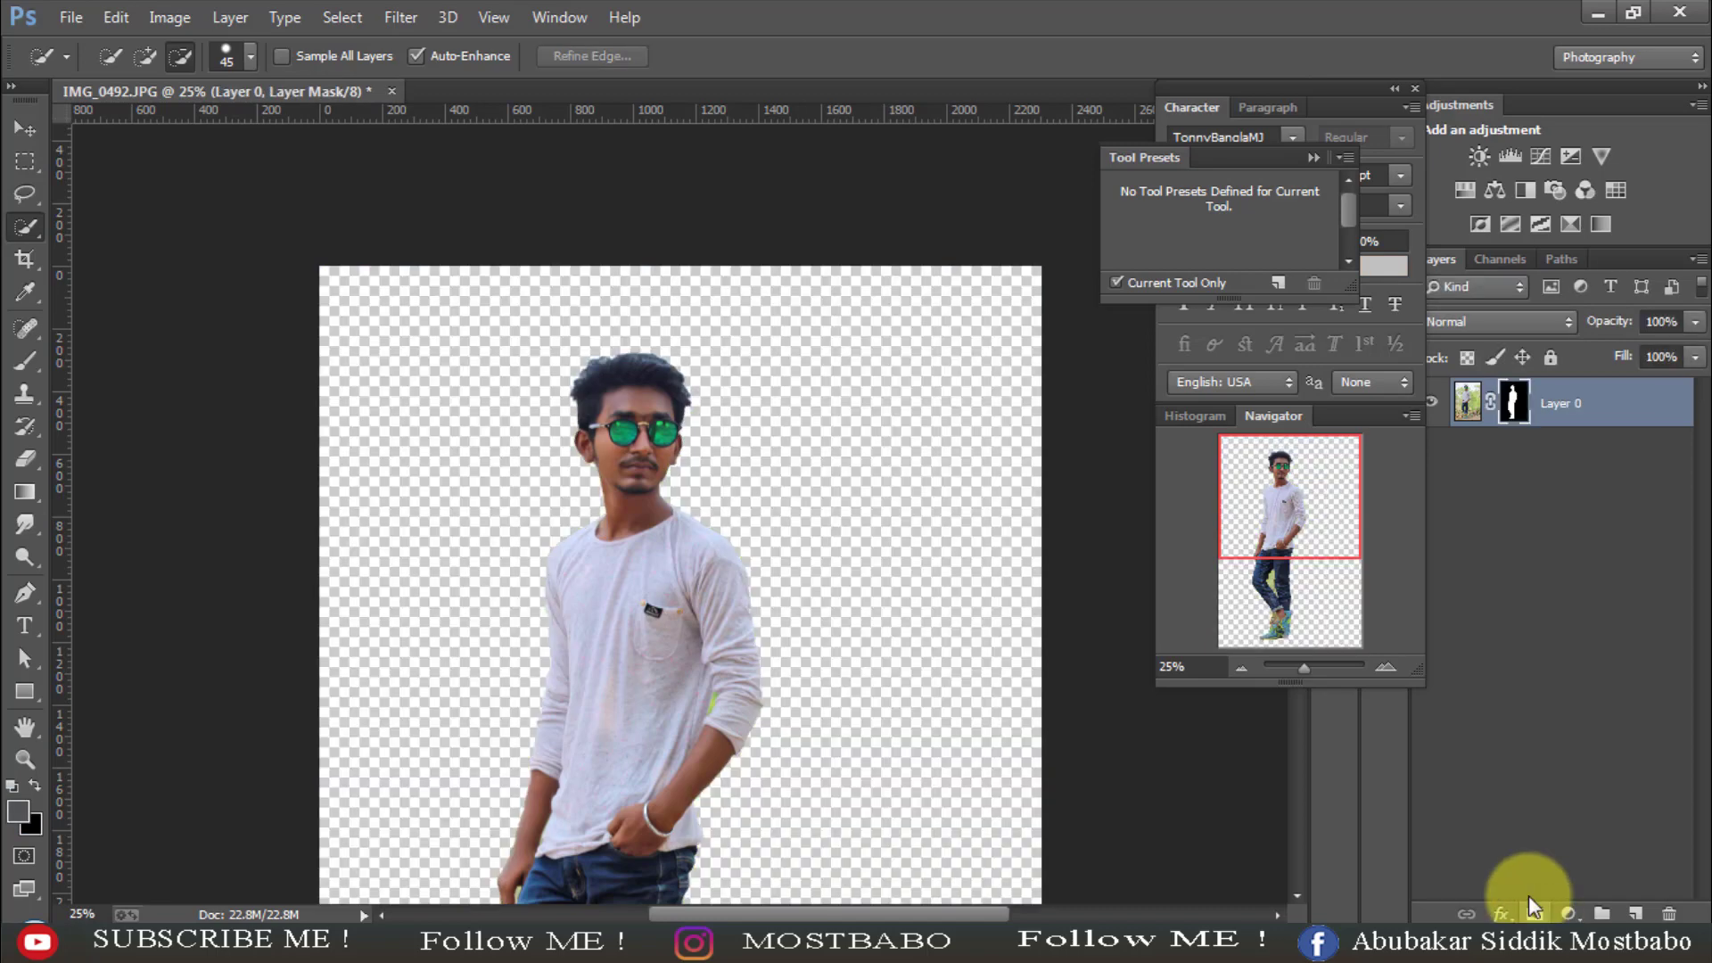
# - Examine the cutout down to the background left between the jeans legs and activate the Pen tool
pyautogui.hotkey('ctrl', '-')
pyautogui.hotkey('ctrl', '-')
pyautogui.hotkey('ctrl', '-')
pyautogui.press('h')
pyautogui.hotkey('ctrl', '+')
pyautogui.hotkey('ctrl', '+')
pyautogui.hotkey('ctrl', '+')
pyautogui.hotkey('ctrl', '+')
pyautogui.hotkey('ctrl', '+')
pyautogui.hotkey('ctrl', '+')
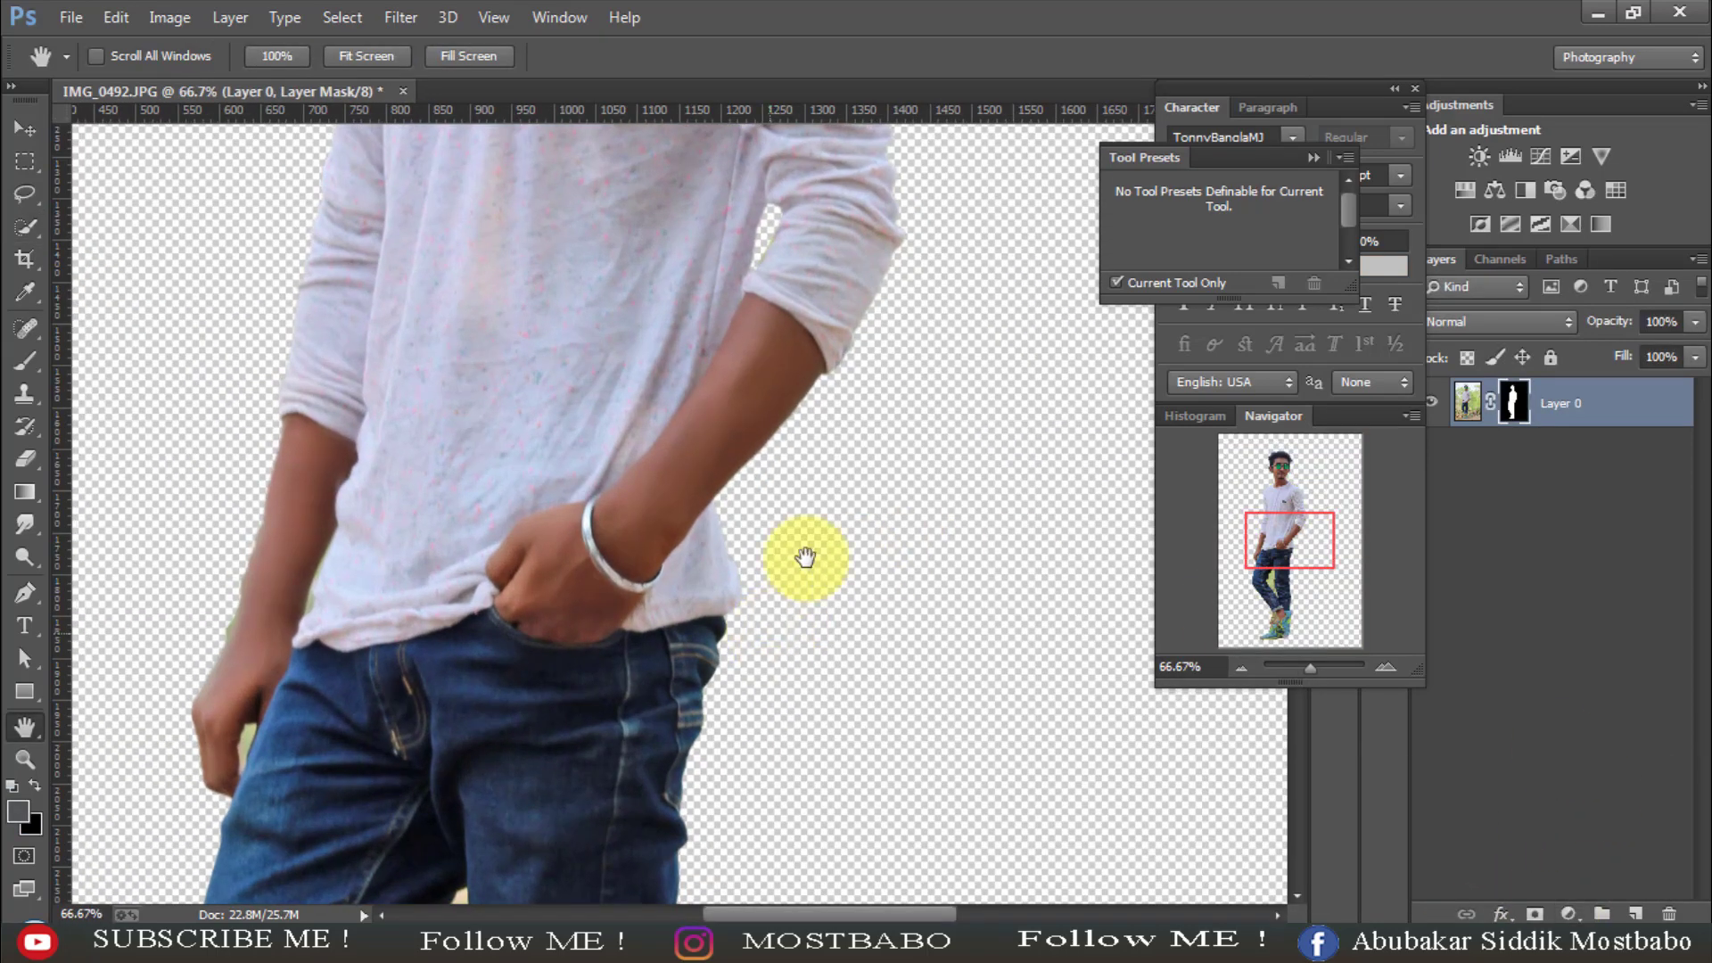
pyautogui.moveTo(805, 557); pyautogui.dragTo(939, 409)
pyautogui.moveTo(727, 635); pyautogui.dragTo(784, 260)
pyautogui.hotkey('ctrl', '+')
pyautogui.hotkey('ctrl', '+')
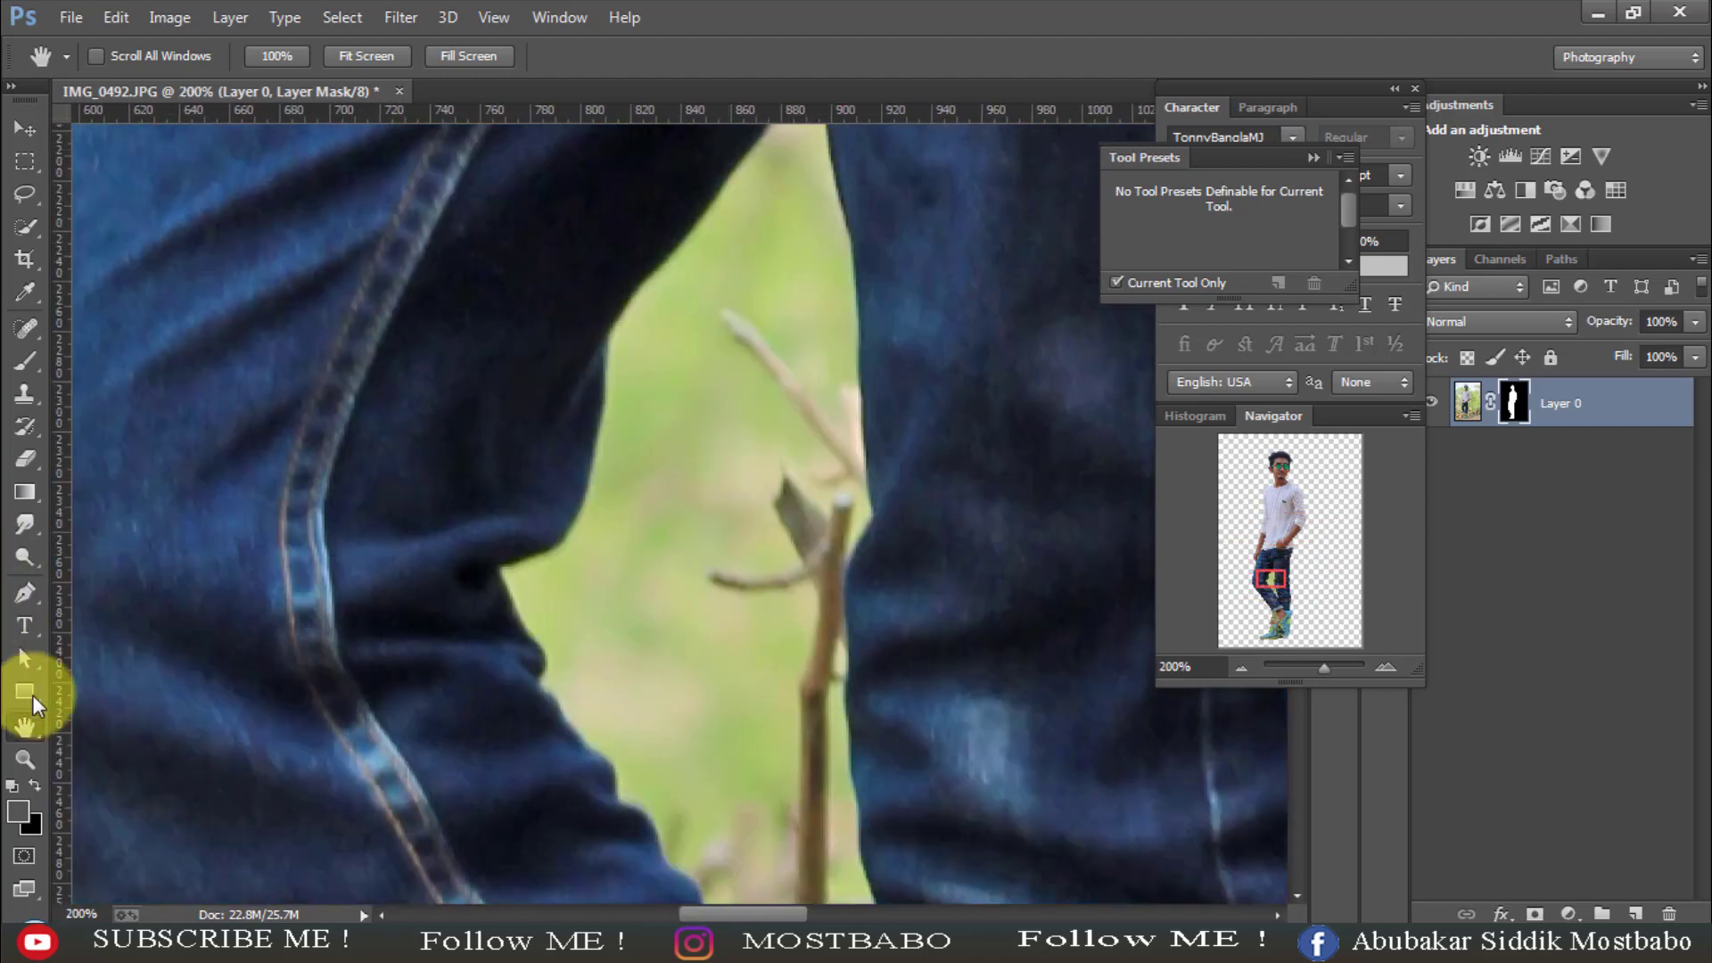
pyautogui.click(25, 593)
pyautogui.click(737, 640)
pyautogui.click(630, 339)
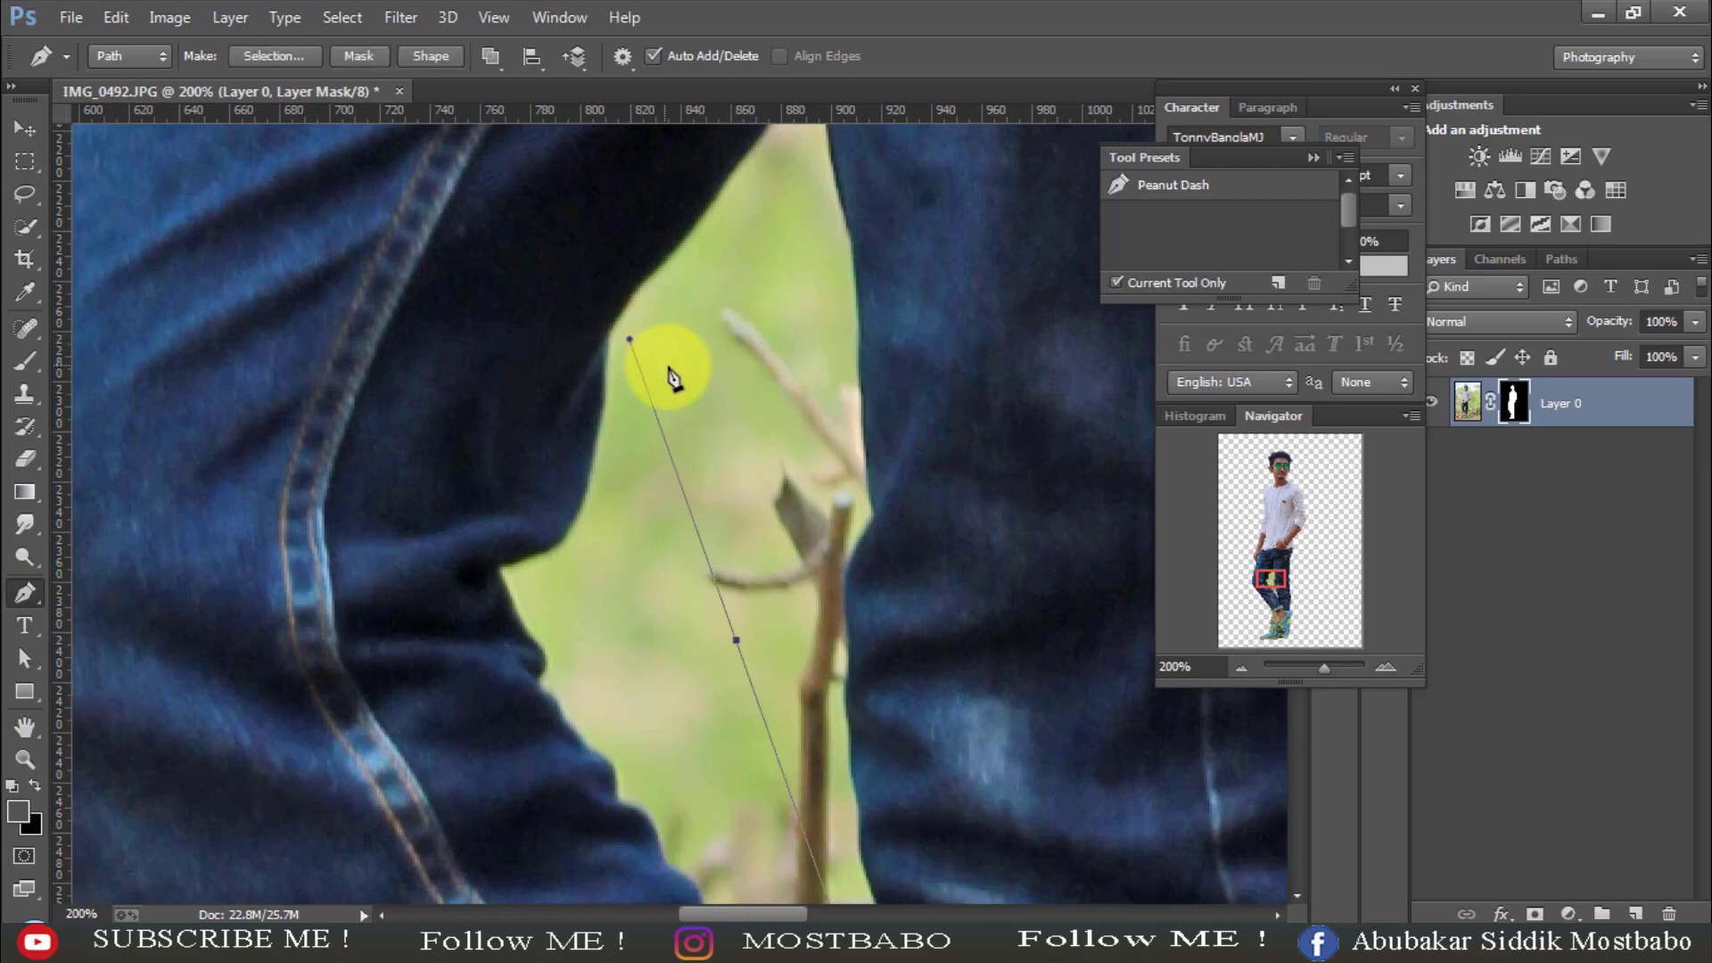
pyautogui.click(871, 282)
# - Start a Pen path at the upper tip of the gap between the legs and trace the straight leg's inner edge to knee height
pyautogui.scroll(2, 870, 277)
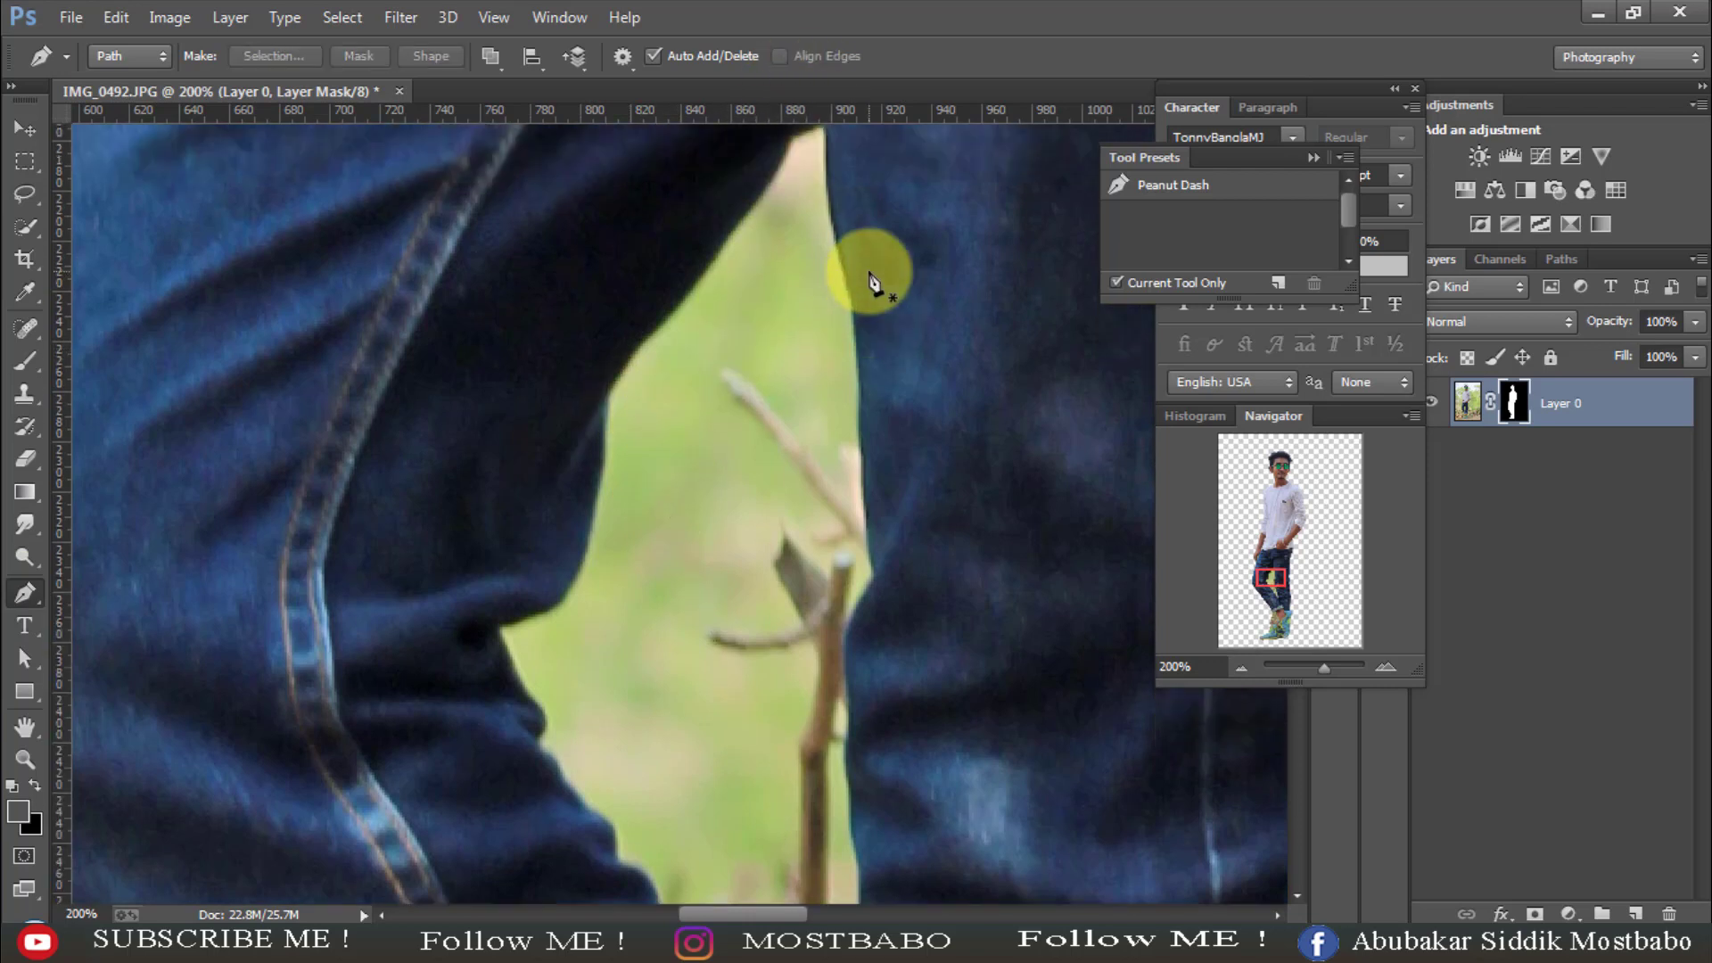
pyautogui.click(831, 167)
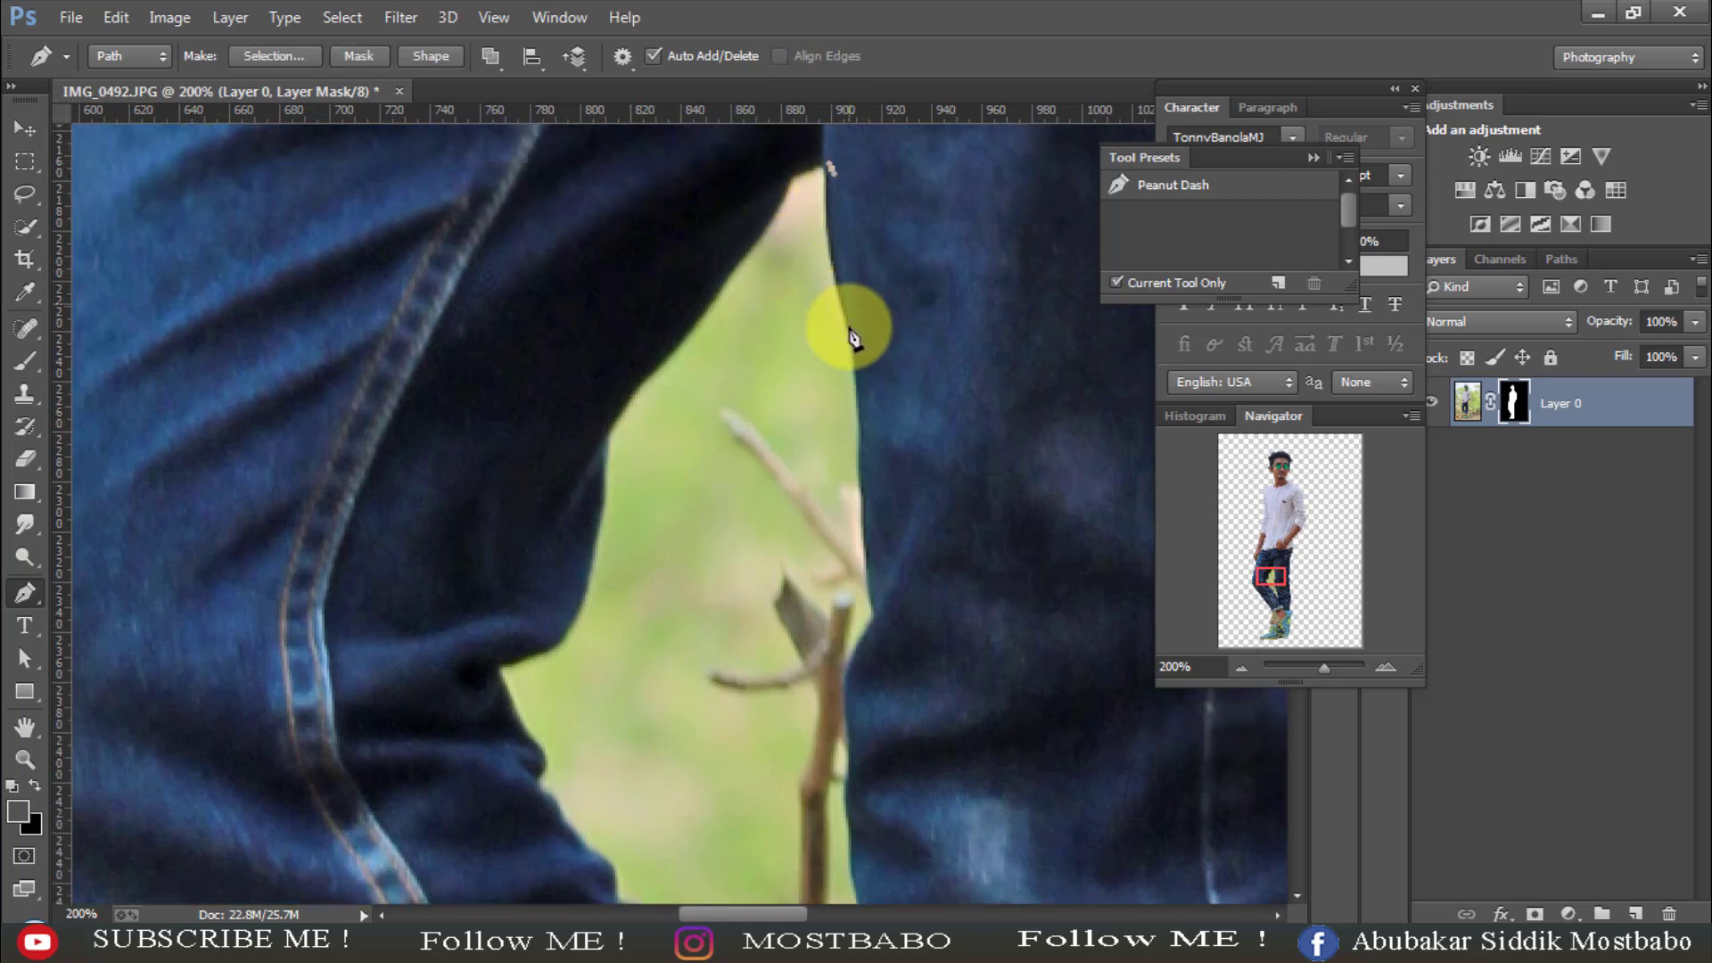
pyautogui.click(859, 362)
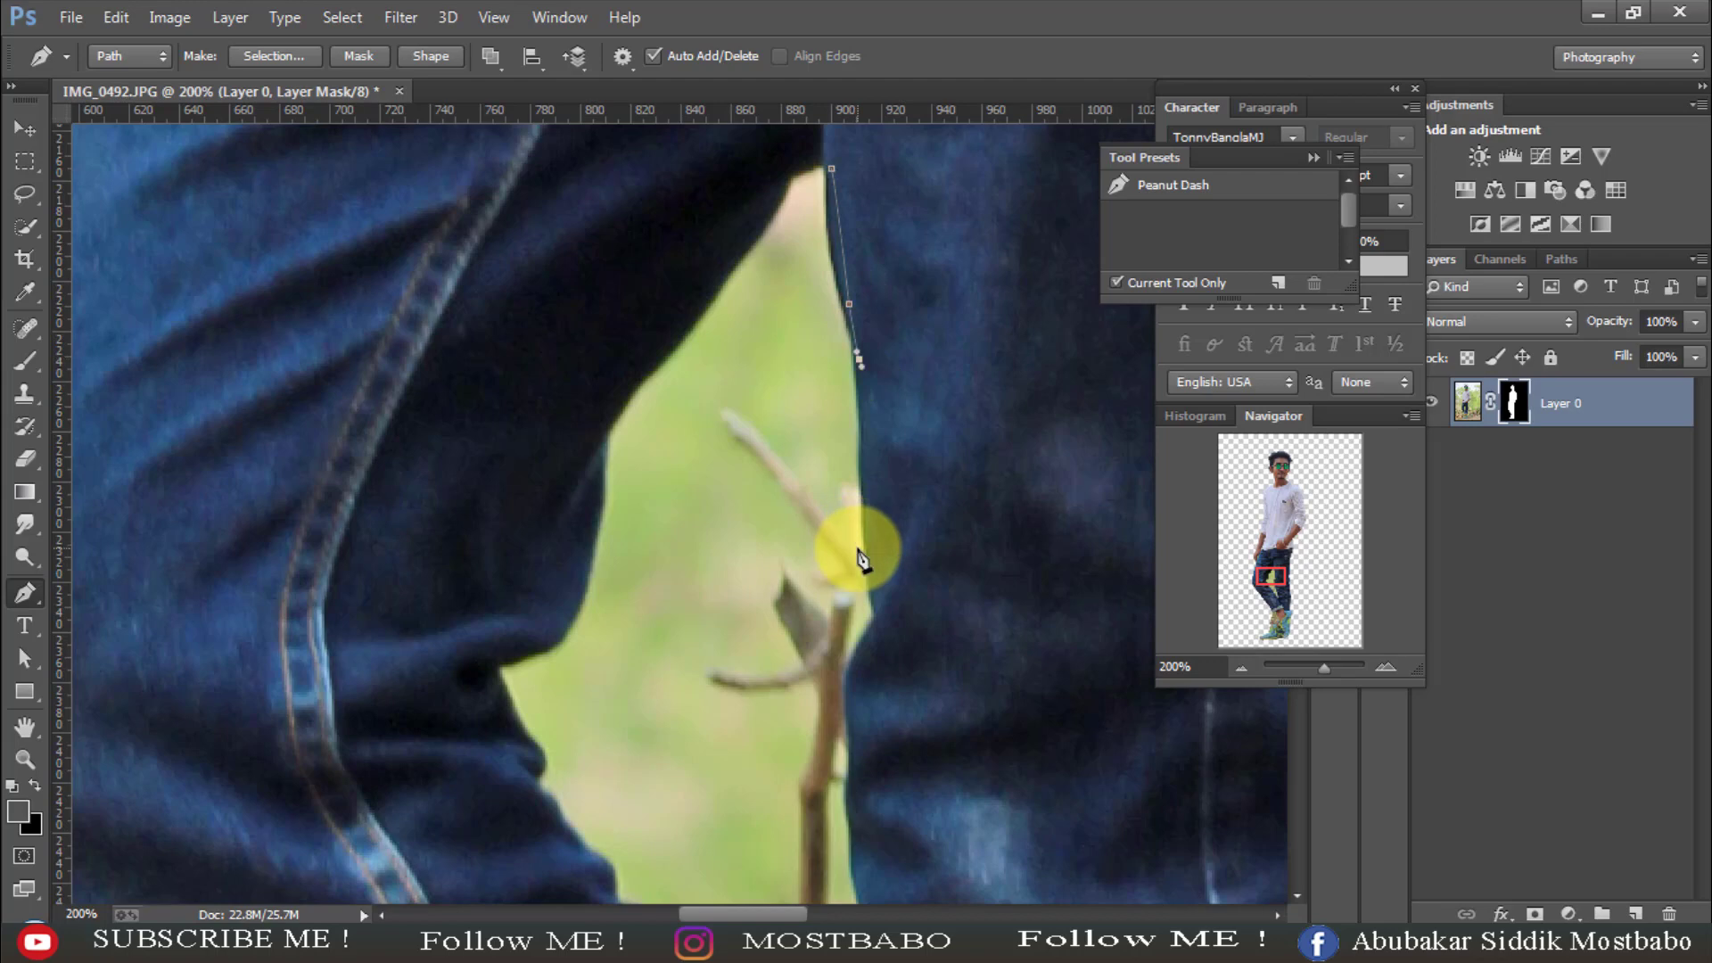
pyautogui.click(878, 605)
pyautogui.click(846, 701)
pyautogui.click(851, 774)
# - Continue the path down the straight leg's inner edge to the lower tip of the gap
pyautogui.scroll(-7, 864, 784)
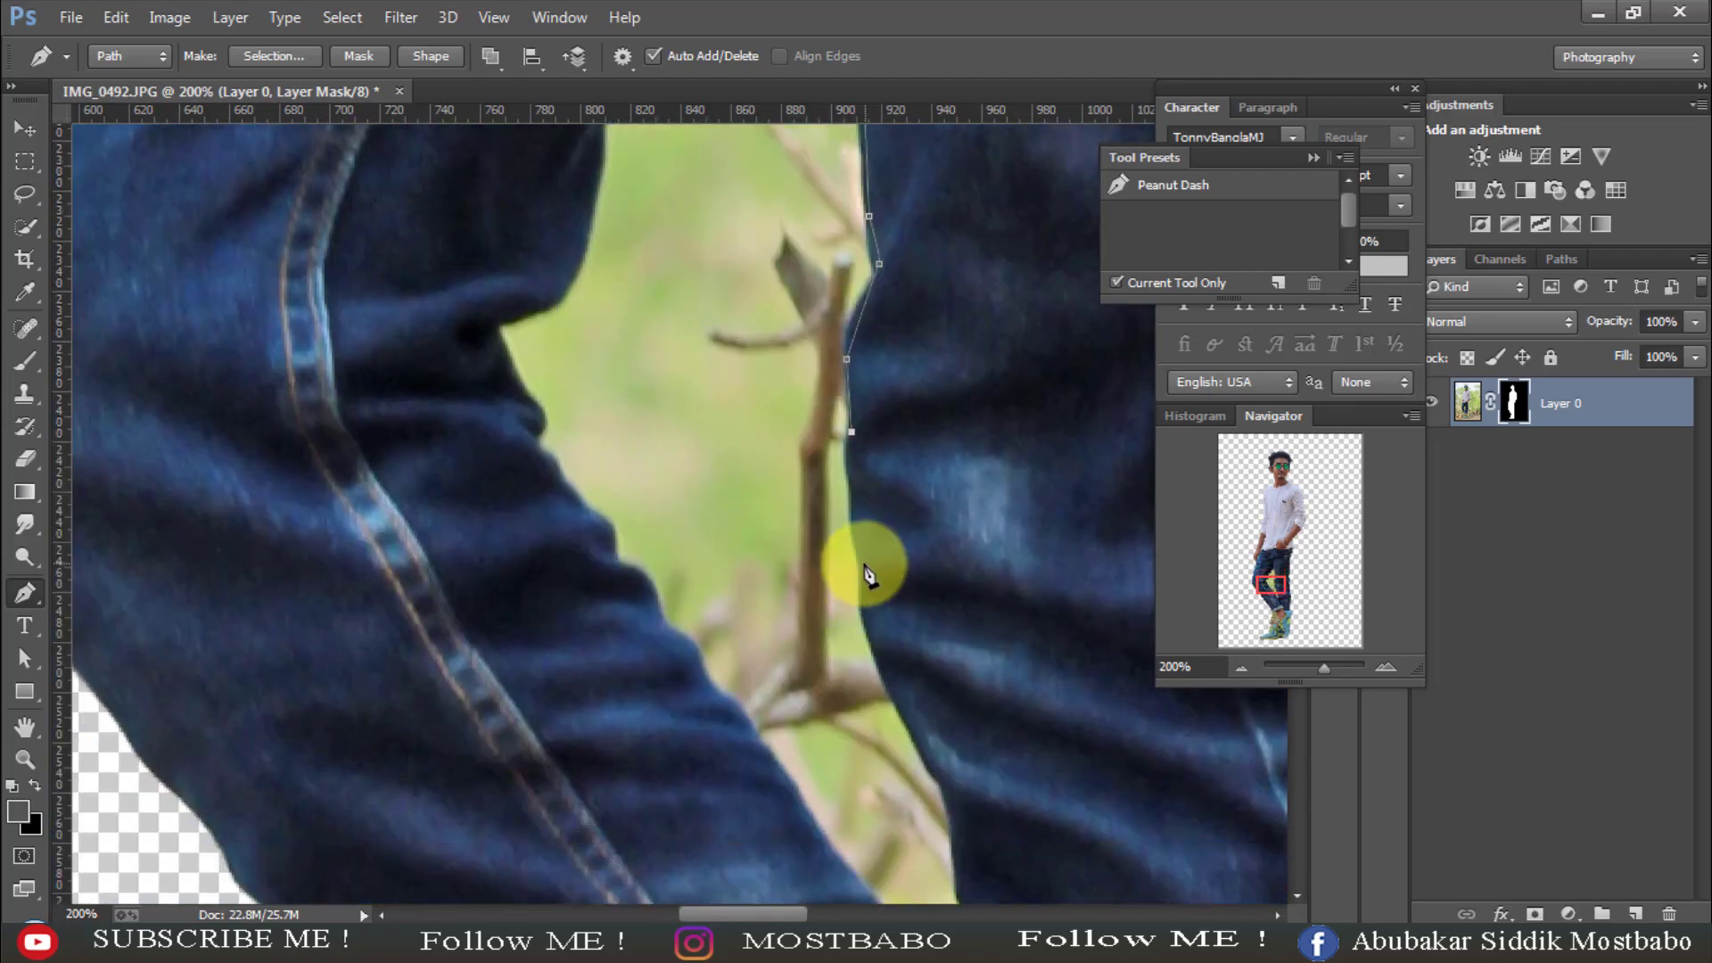
pyautogui.click(861, 565)
pyautogui.click(869, 632)
pyautogui.click(930, 745)
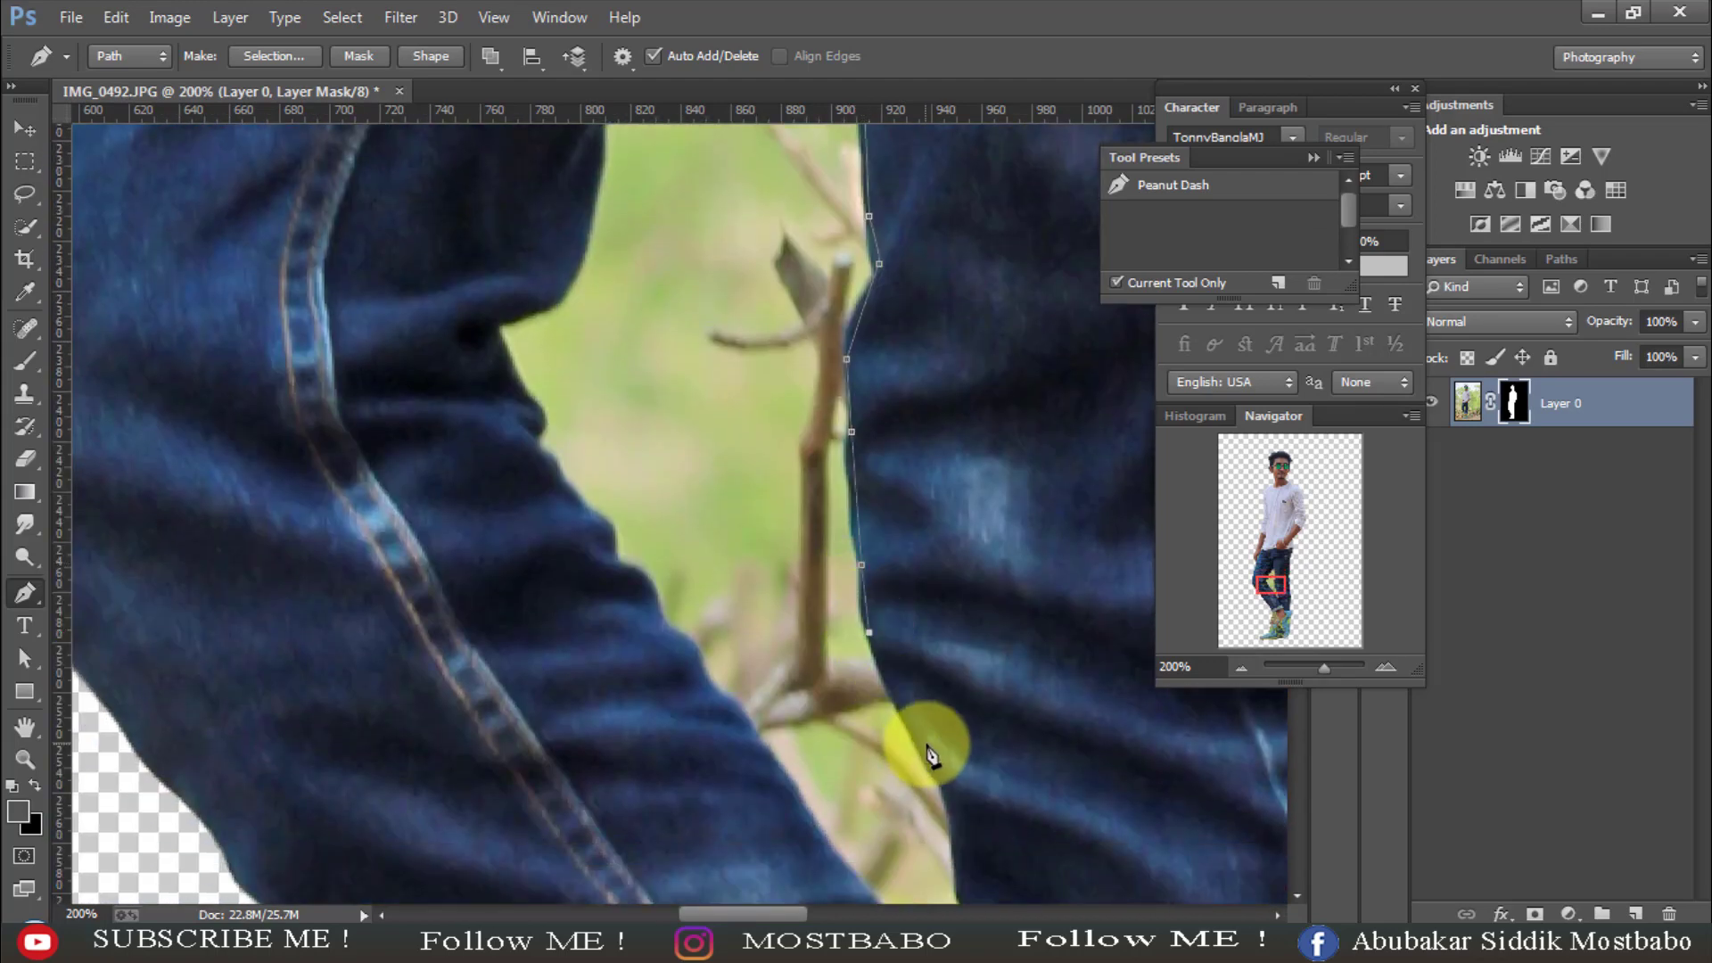
pyautogui.click(945, 798)
pyautogui.scroll(-5, 965, 733)
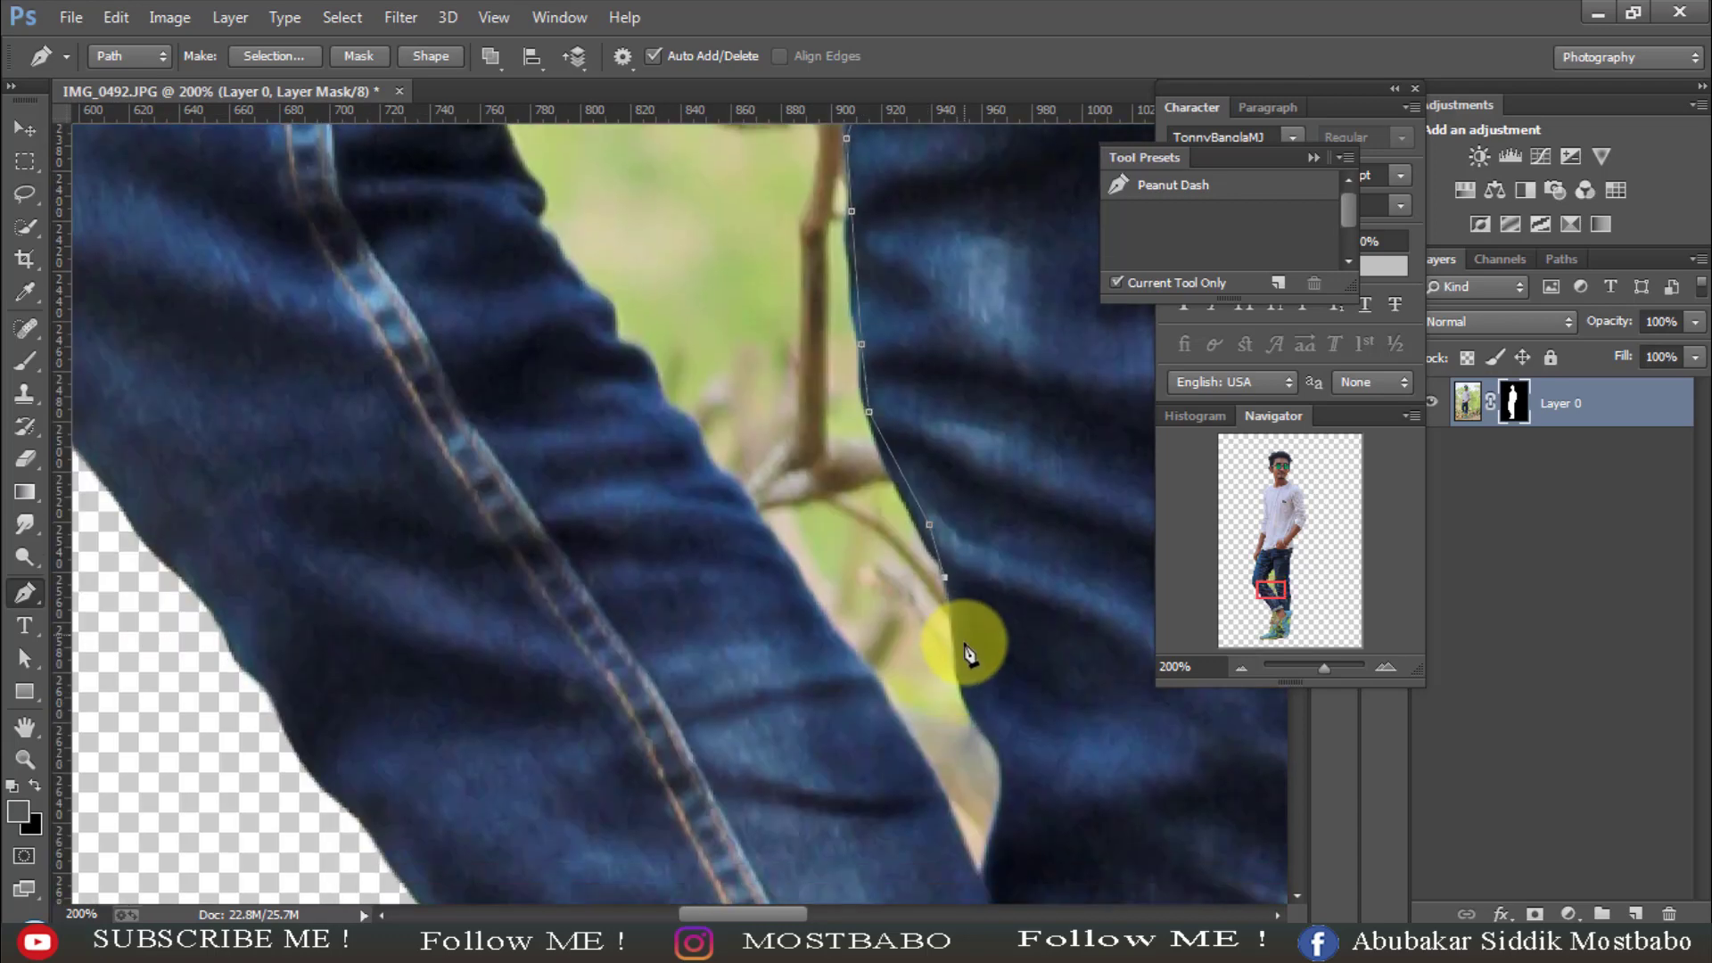
pyautogui.click(965, 635)
pyautogui.click(990, 710)
pyautogui.click(999, 880)
# - Trace the path back up the bent leg's inner edge to the deep fold behind the knee
pyautogui.click(956, 829)
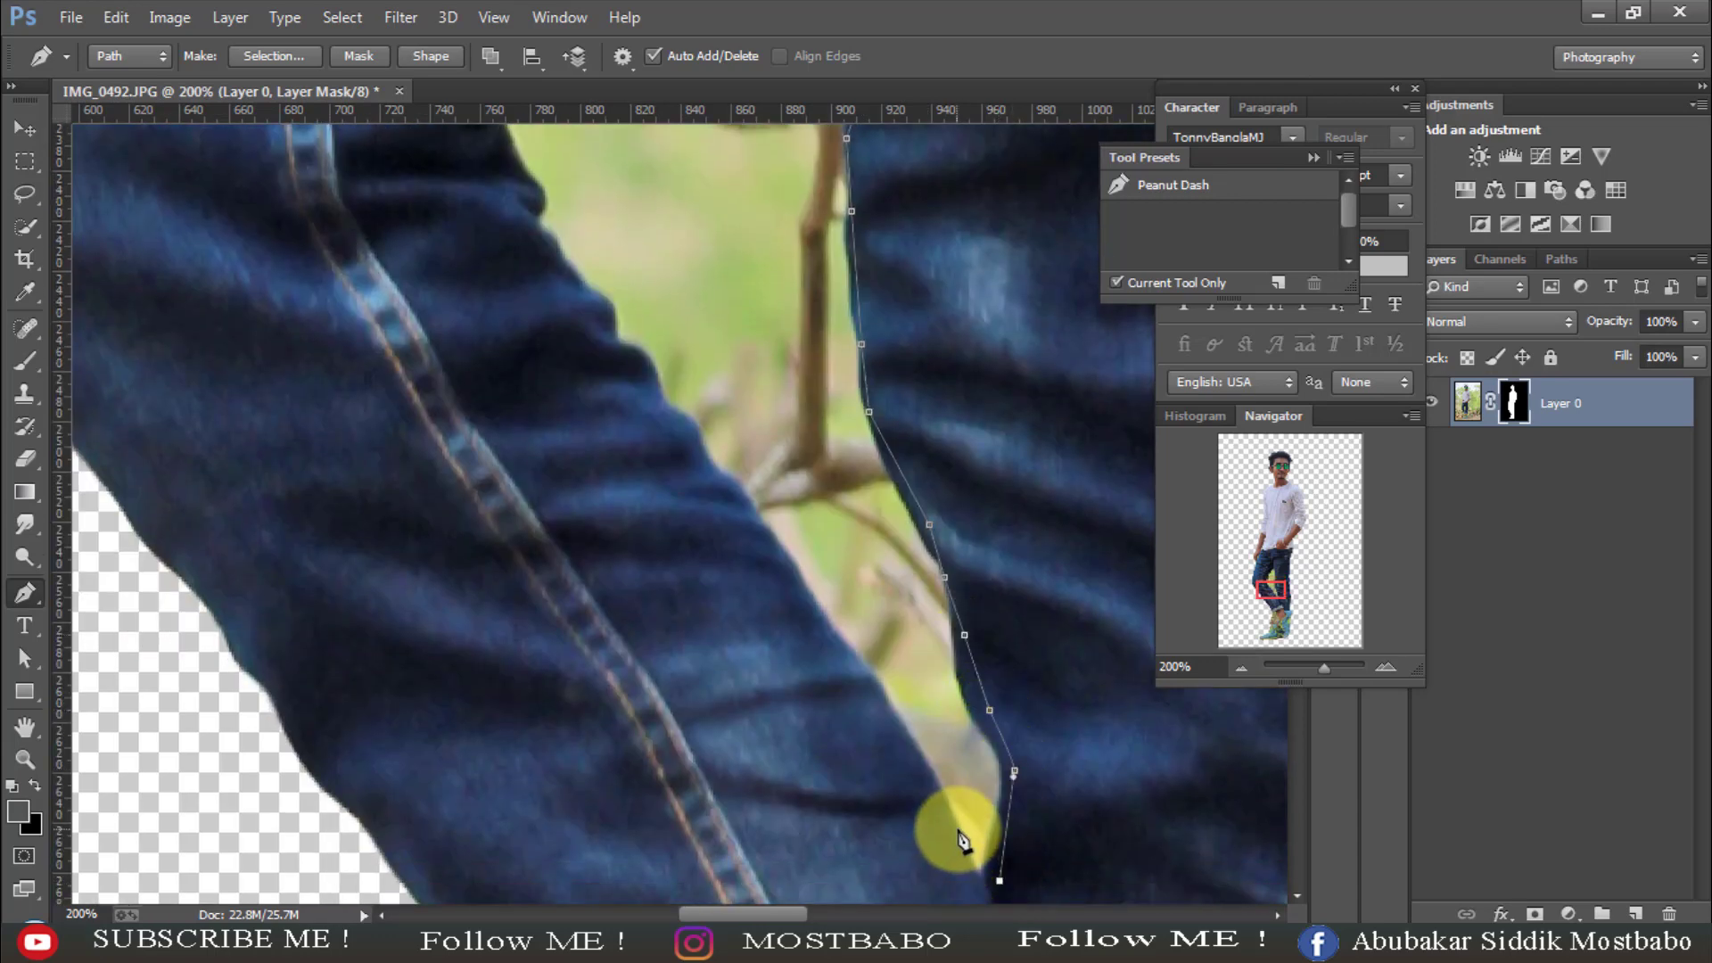
pyautogui.click(855, 651)
pyautogui.scroll(3, 618, 353)
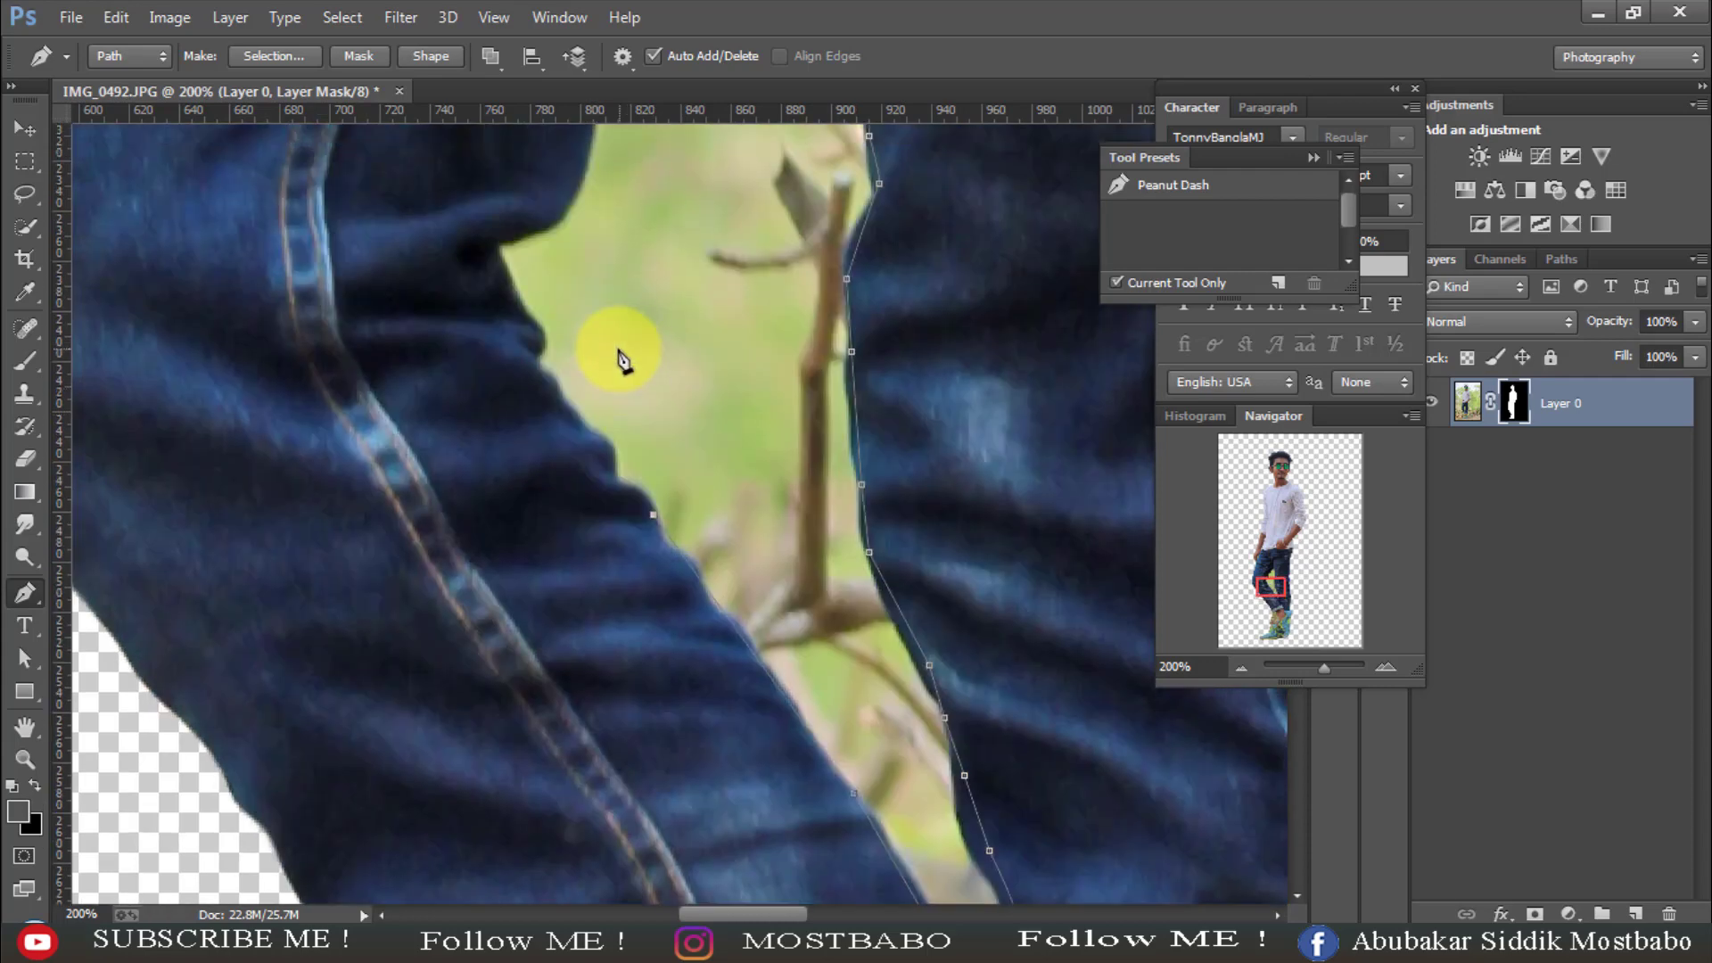
pyautogui.click(654, 515)
pyautogui.click(601, 443)
pyautogui.click(560, 389)
pyautogui.click(504, 319)
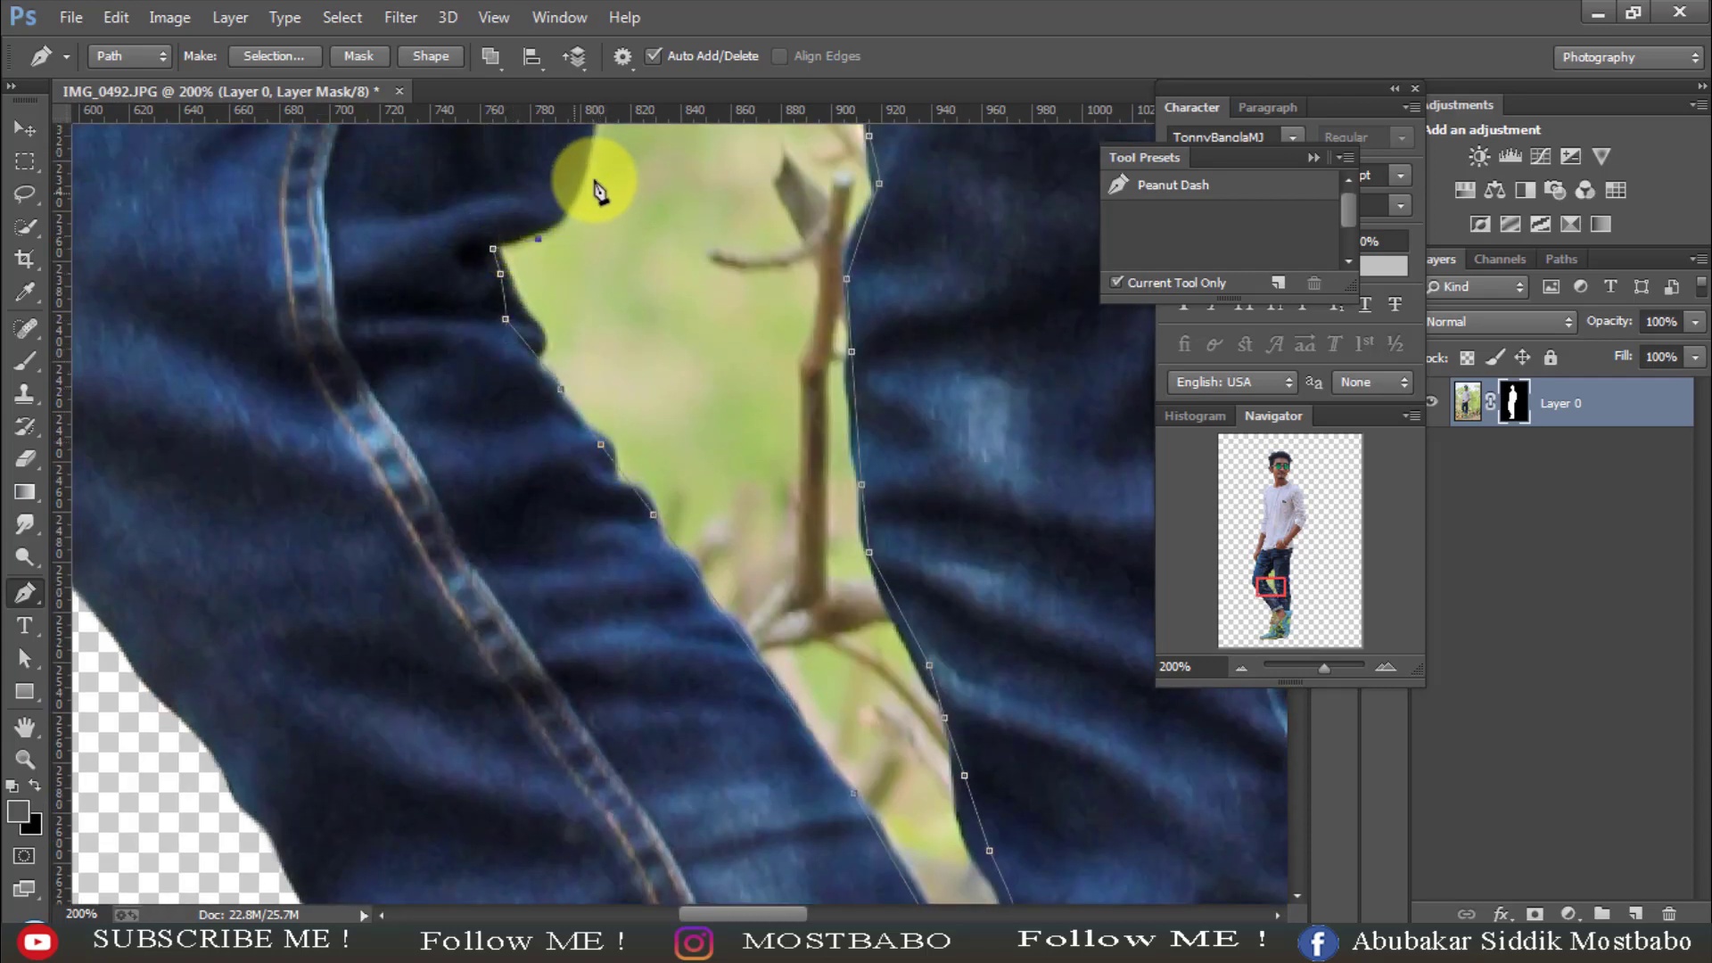
# - Extend the path around the knee fold and up the inner edge of the bent leg's thigh
pyautogui.click(595, 154)
pyautogui.scroll(3, 621, 251)
pyautogui.click(601, 216)
pyautogui.scroll(5, 623, 306)
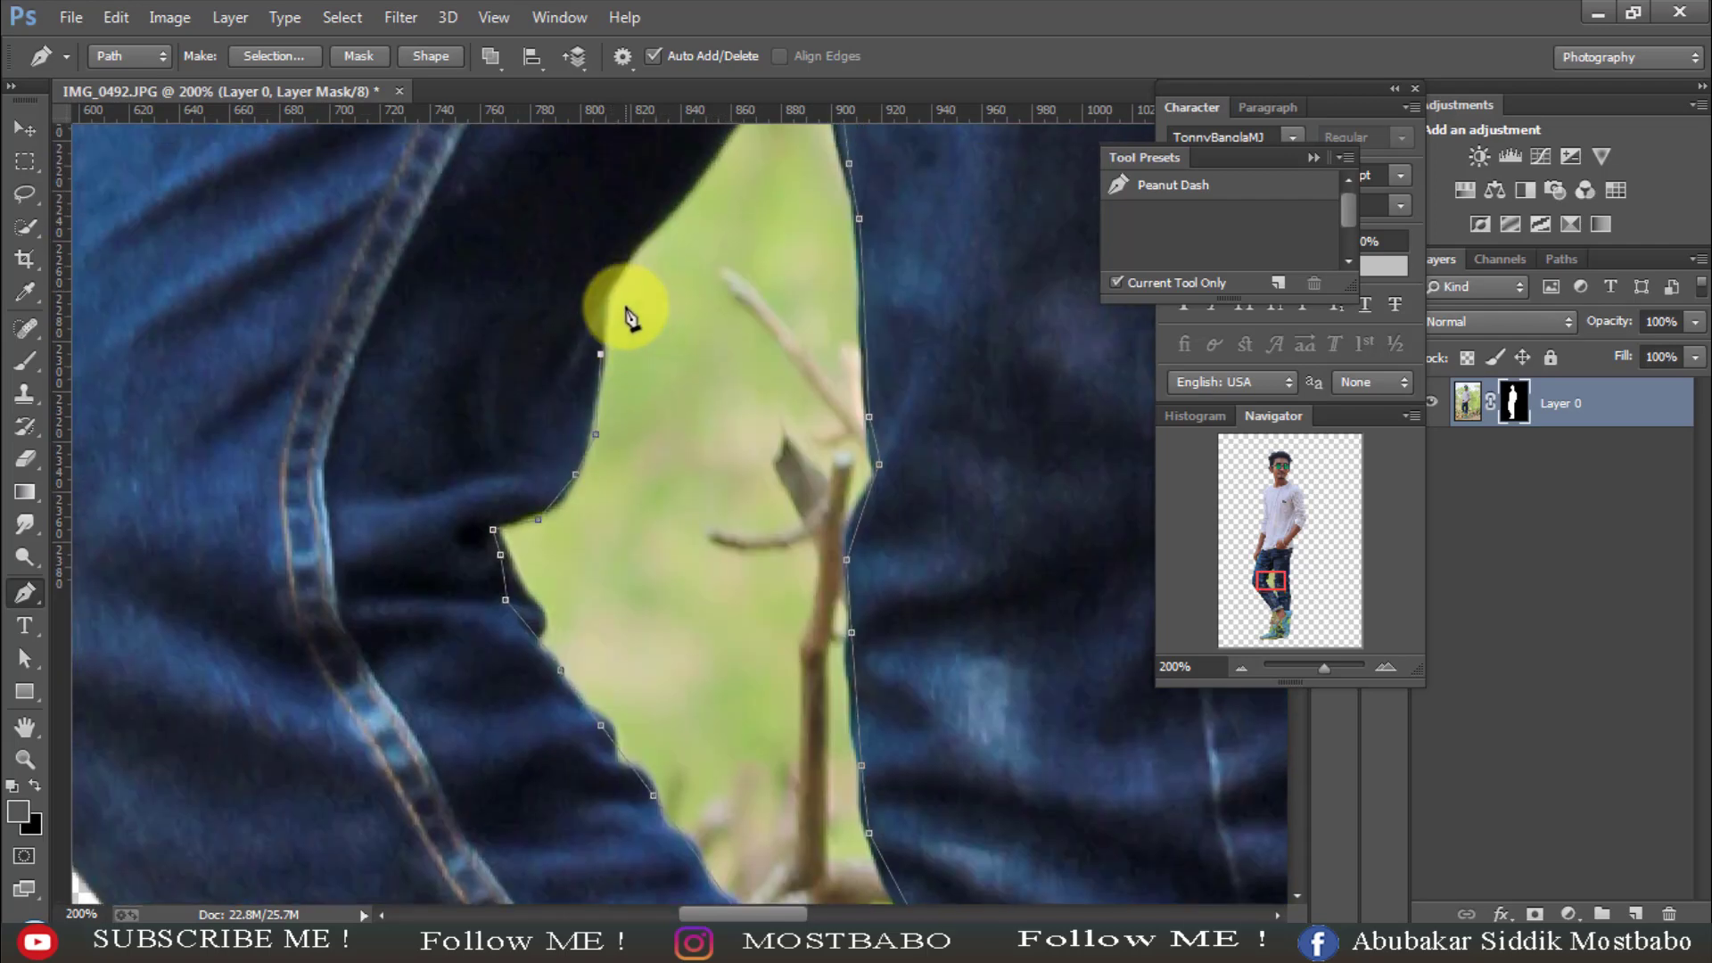
pyautogui.click(670, 321)
pyautogui.click(718, 271)
pyautogui.click(766, 206)
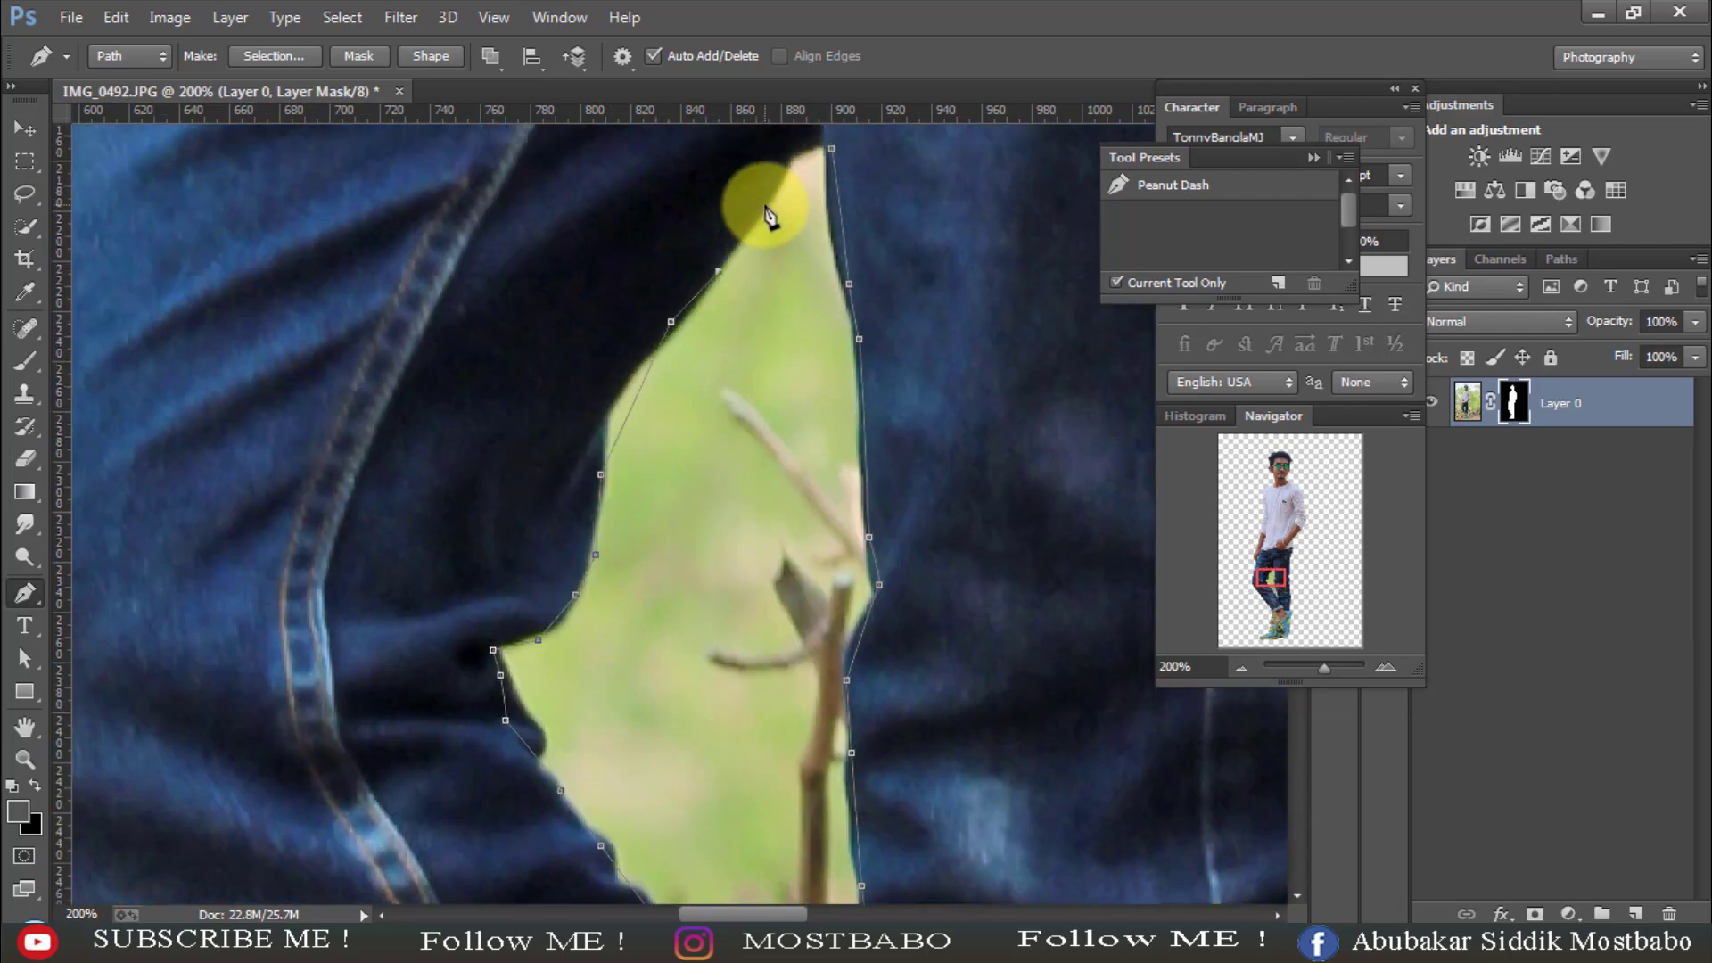
pyautogui.hotkey('ctrl', 'alt', 'z')
pyautogui.hotkey('ctrl', 'alt', 'z')
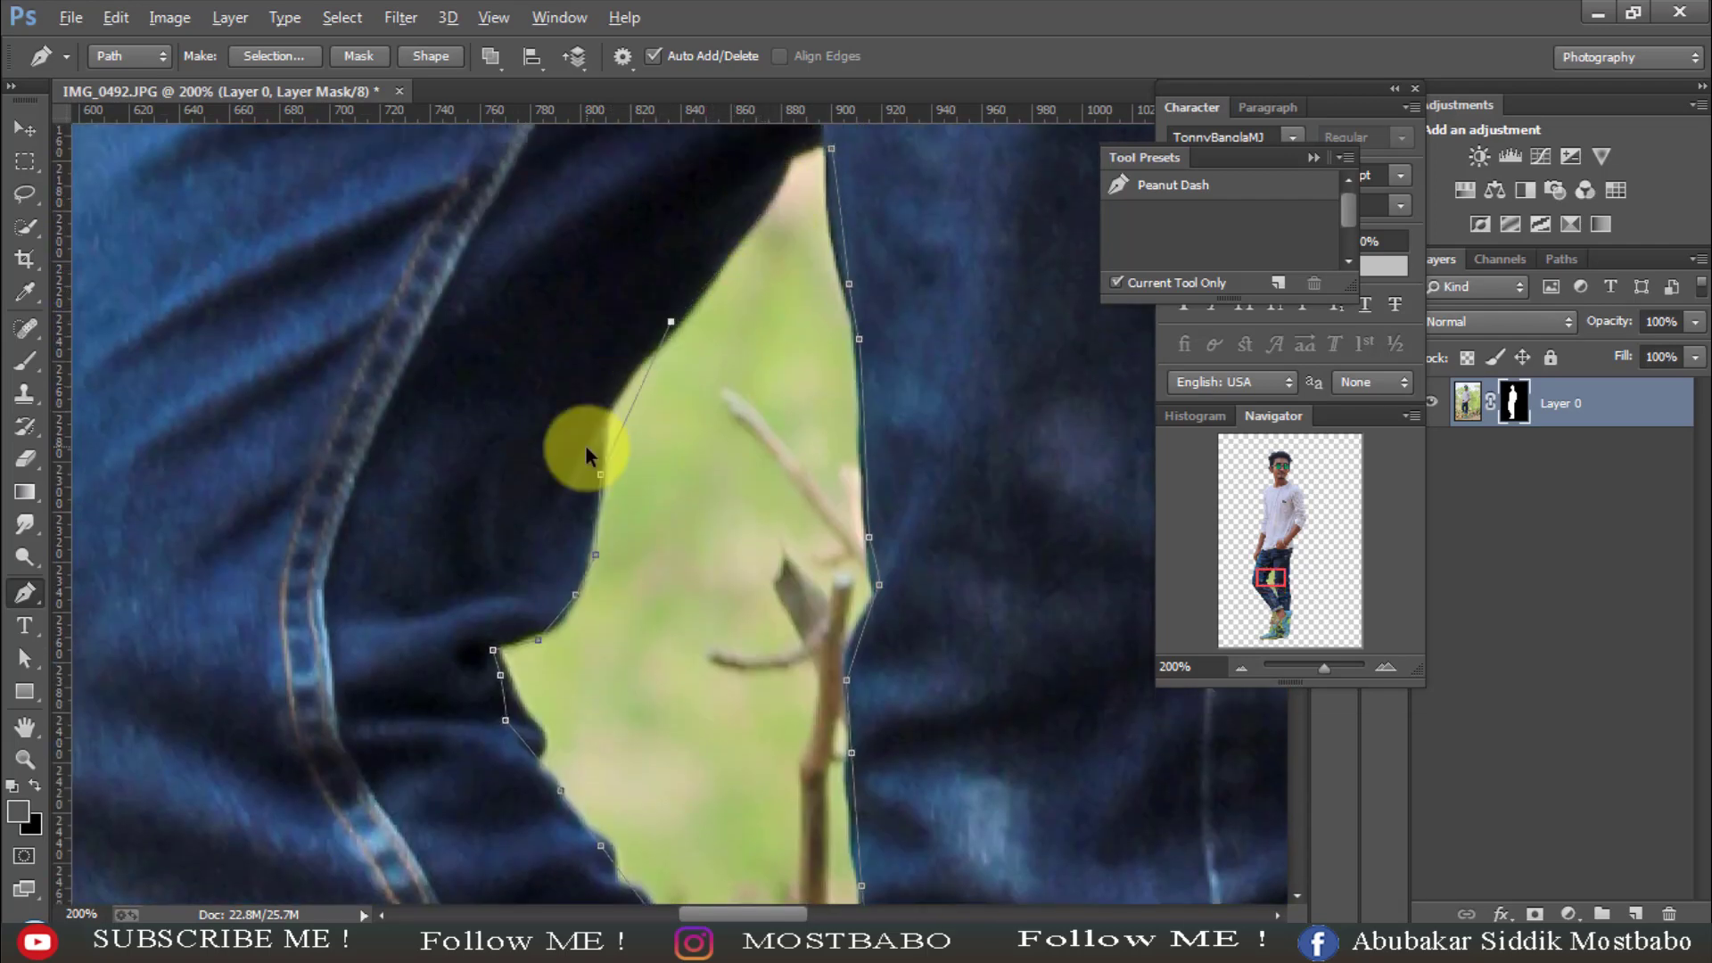
# - Finish the path up the thigh to the gap's upper tip and convert it to a new anti-aliased selection with a 1-pixel feather
pyautogui.click(615, 393)
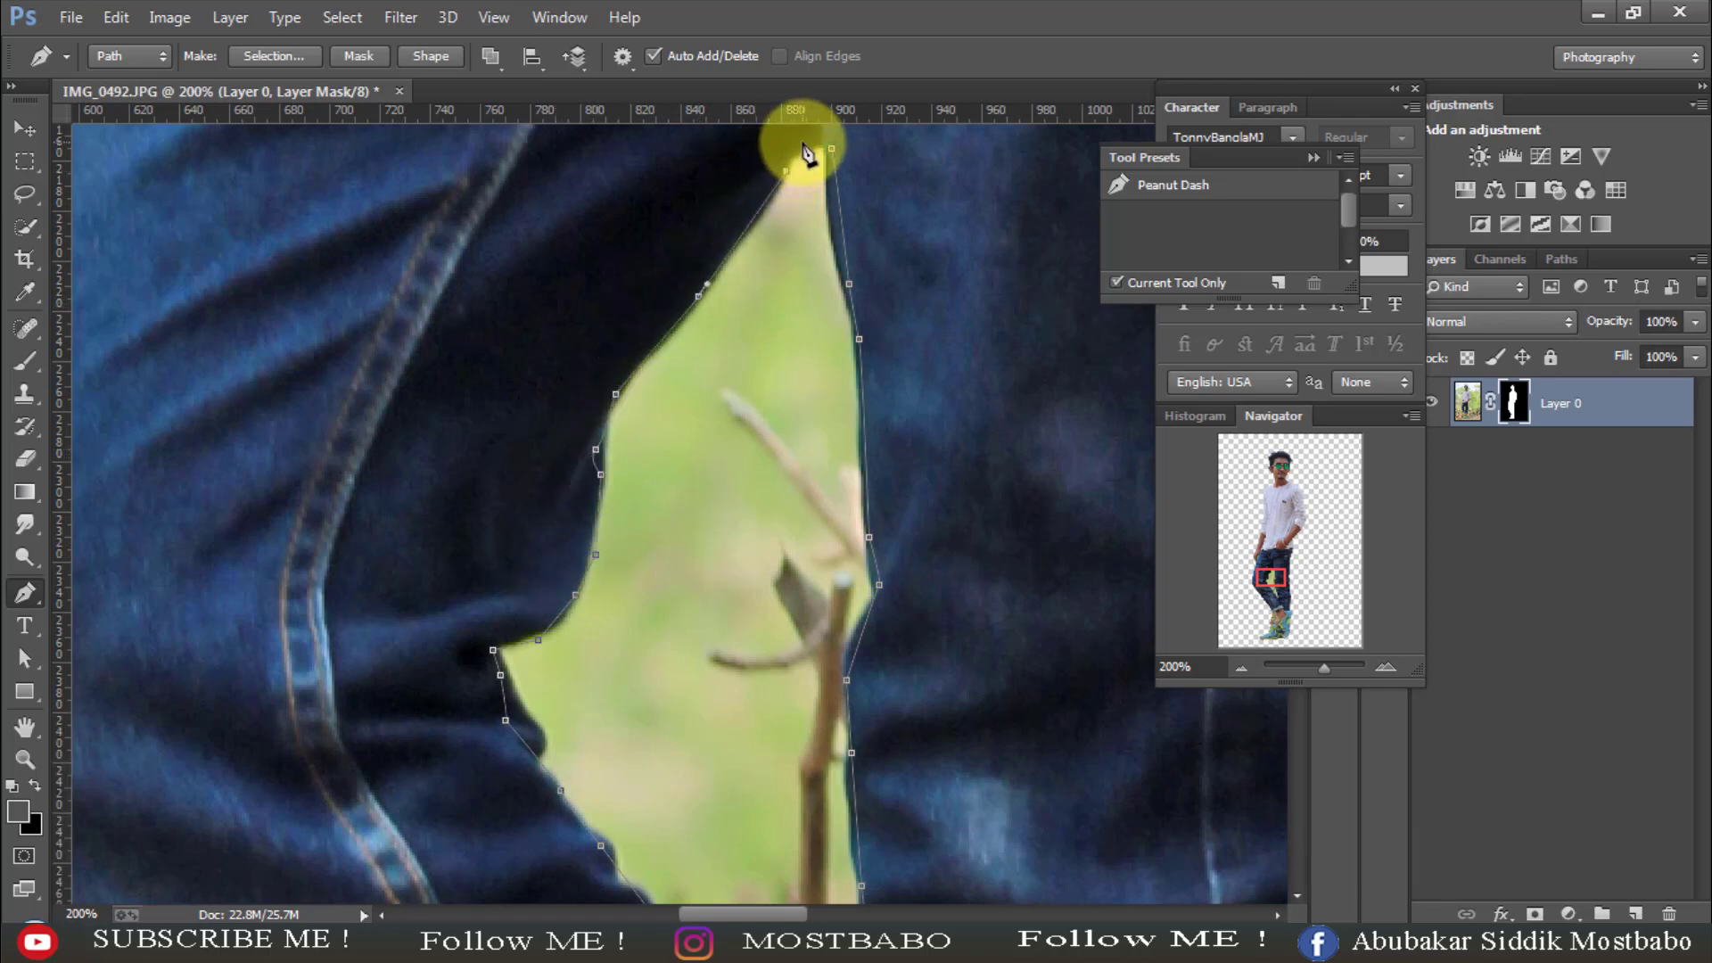
pyautogui.rightClick(785, 215)
pyautogui.click(872, 336)
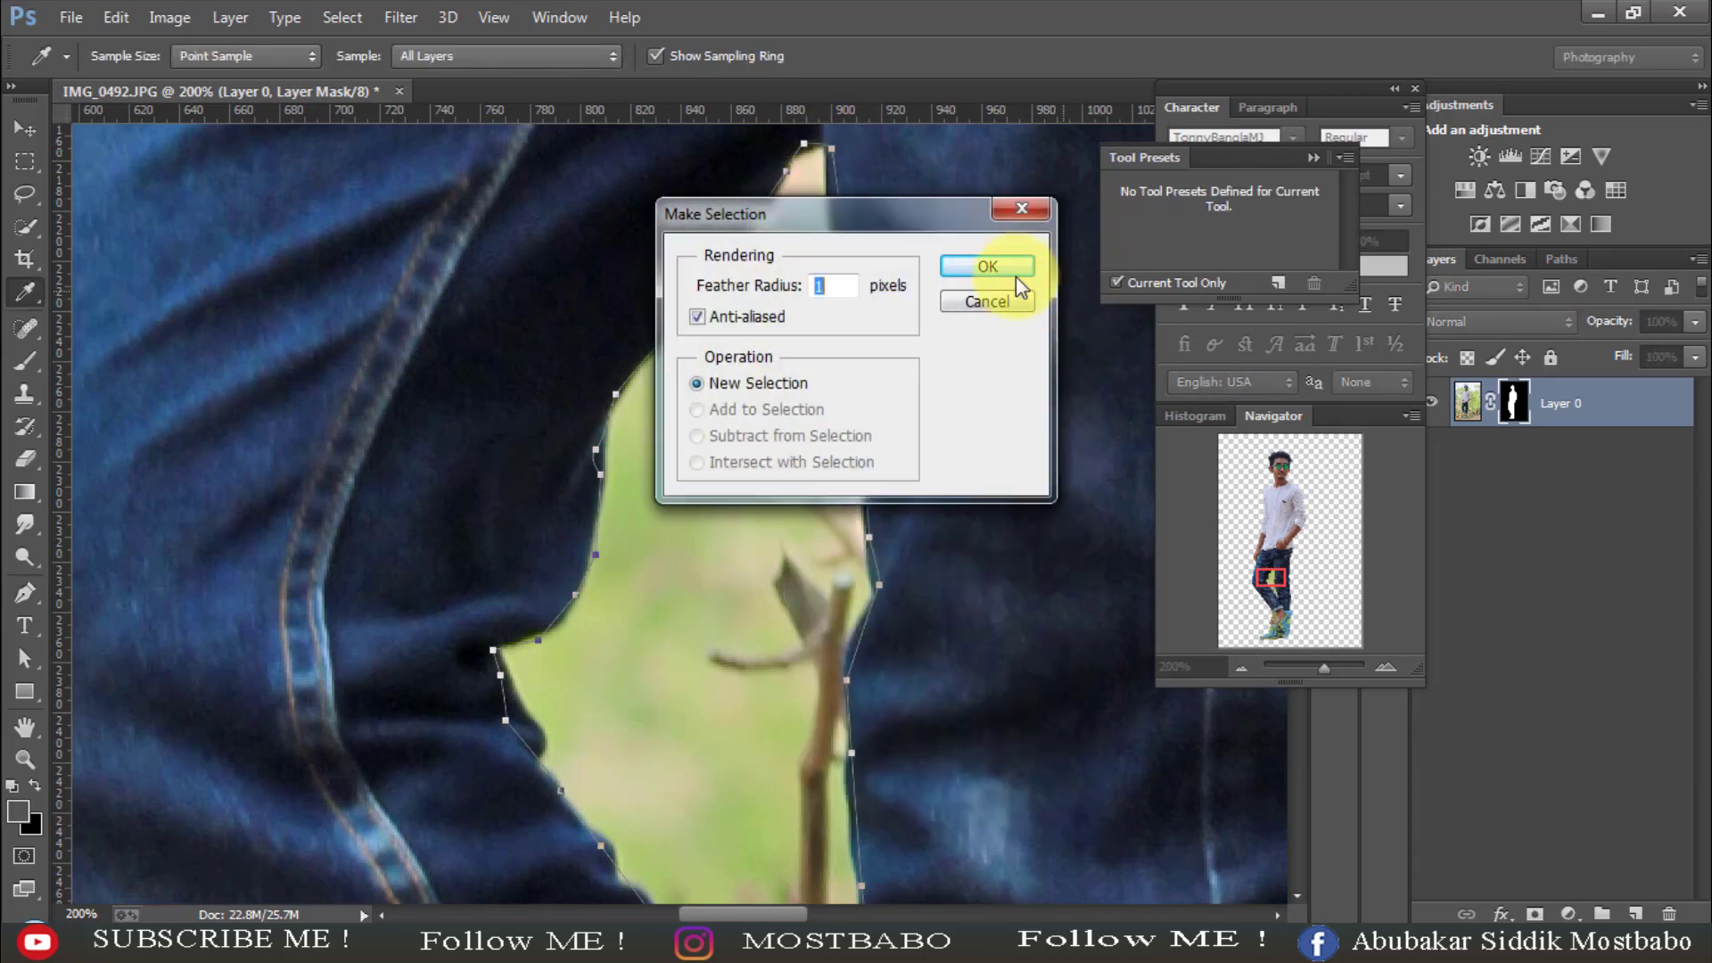
pyautogui.press('Return')
# - Erase the background inside the selection between the legs on the mask with a 181 px, 0% hardness Eraser
pyautogui.click(25, 457)
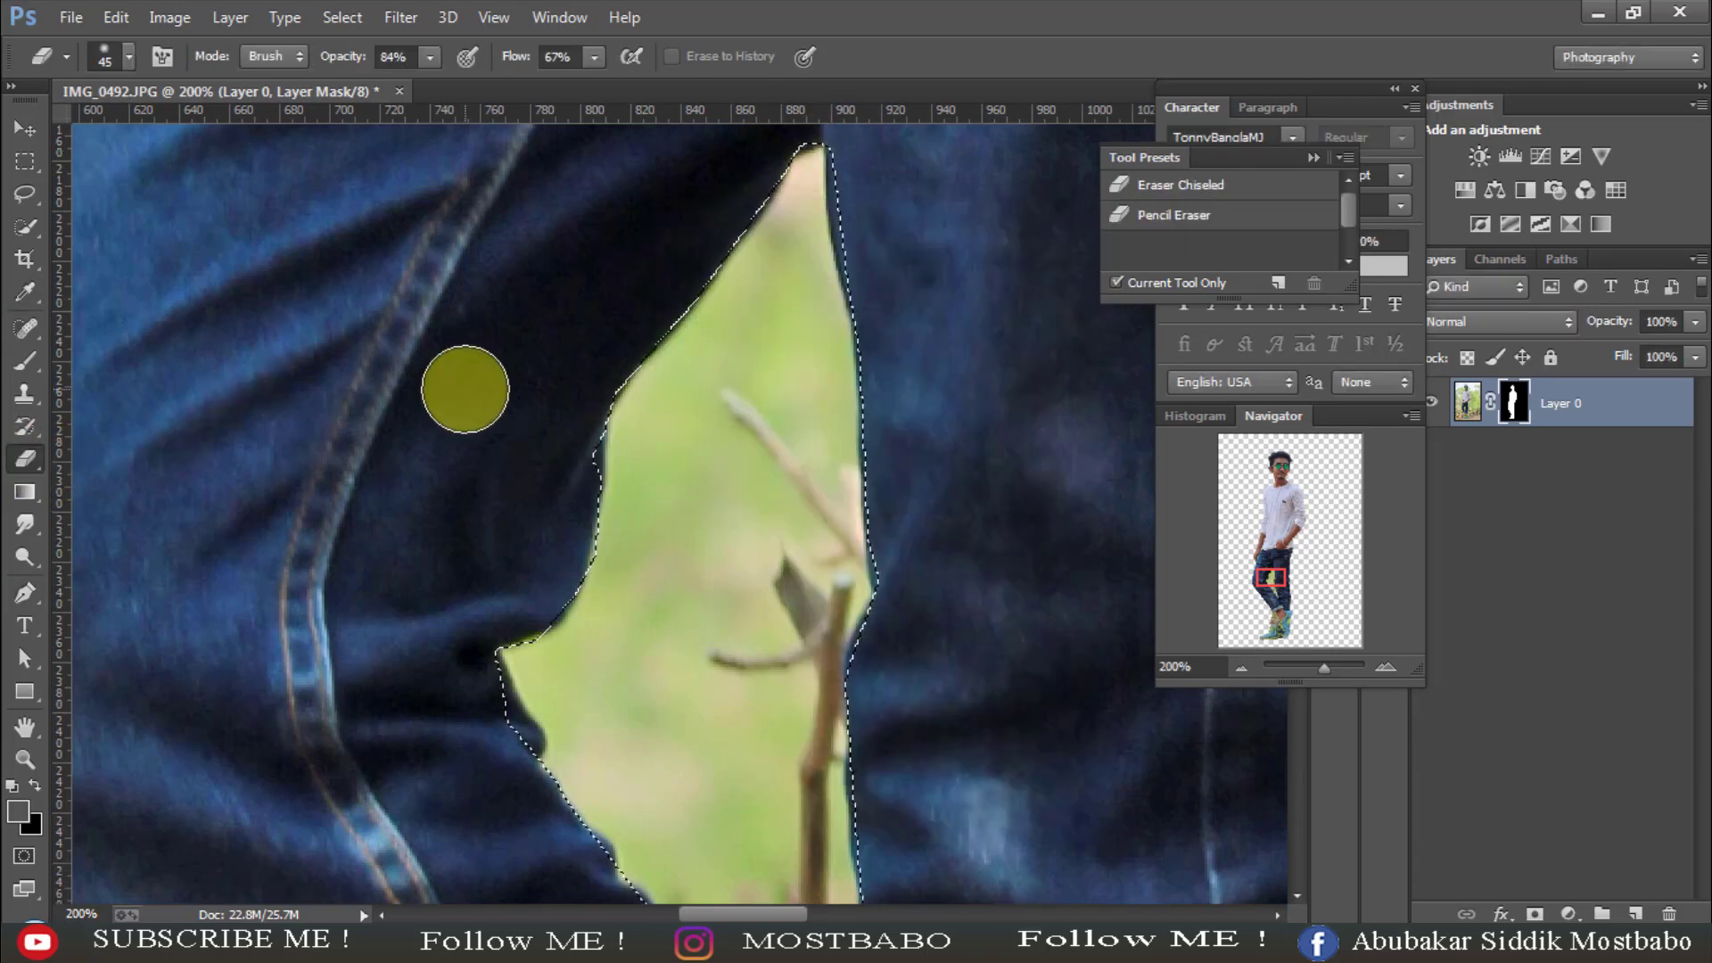
pyautogui.hotkey('ctrl', '0')
pyautogui.hotkey('ctrl', '+')
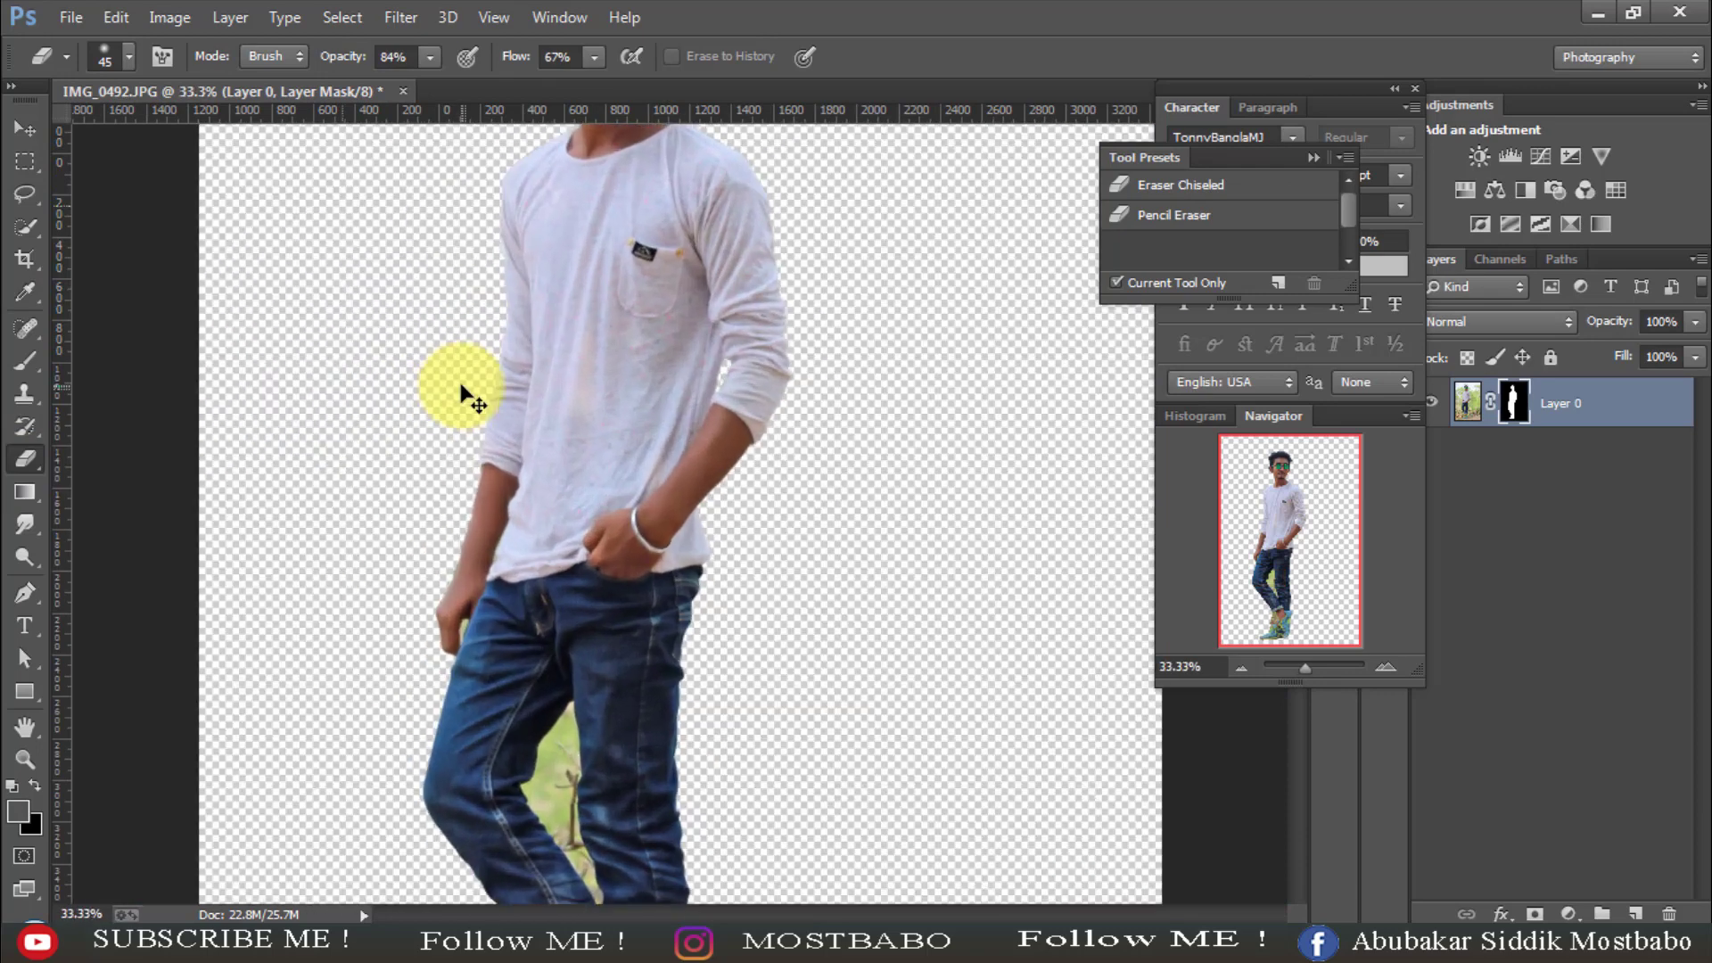
pyautogui.scroll(-5, 528, 421)
pyautogui.rightClick(680, 463)
pyautogui.moveTo(805, 462); pyautogui.dragTo(804, 462)
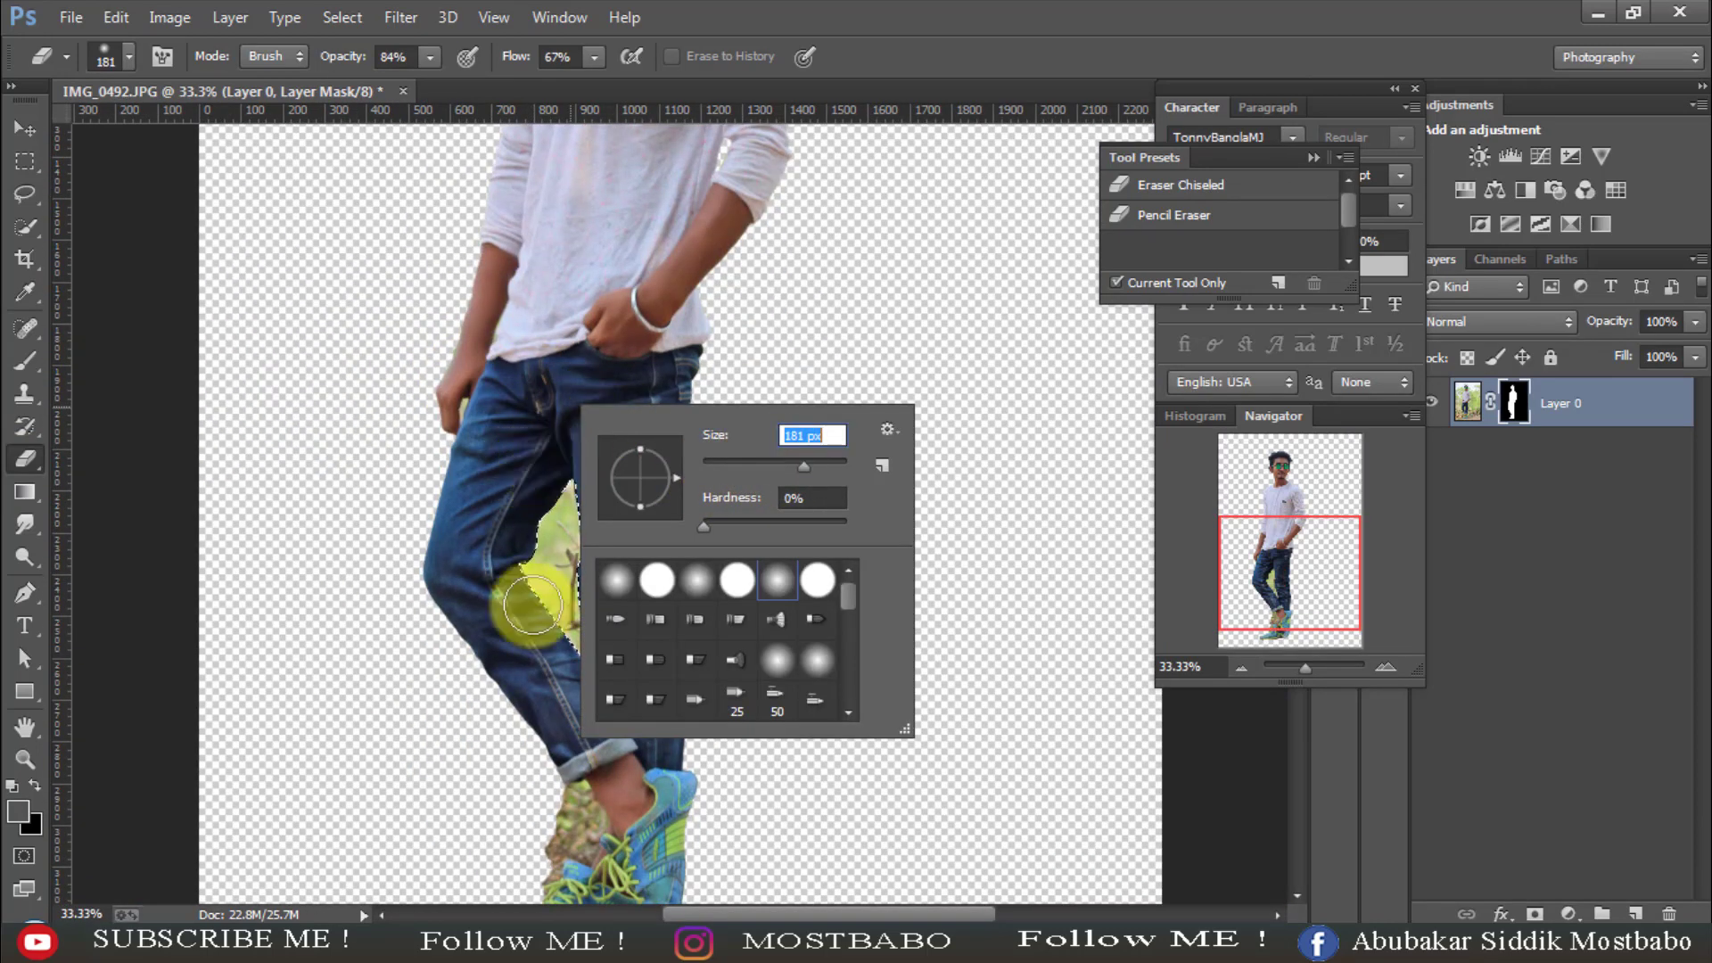
pyautogui.moveTo(534, 606)
pyautogui.mouseDown()
pyautogui.moveTo(615, 498)
pyautogui.moveTo(610, 770)
pyautogui.moveTo(559, 424)
pyautogui.mouseUp()
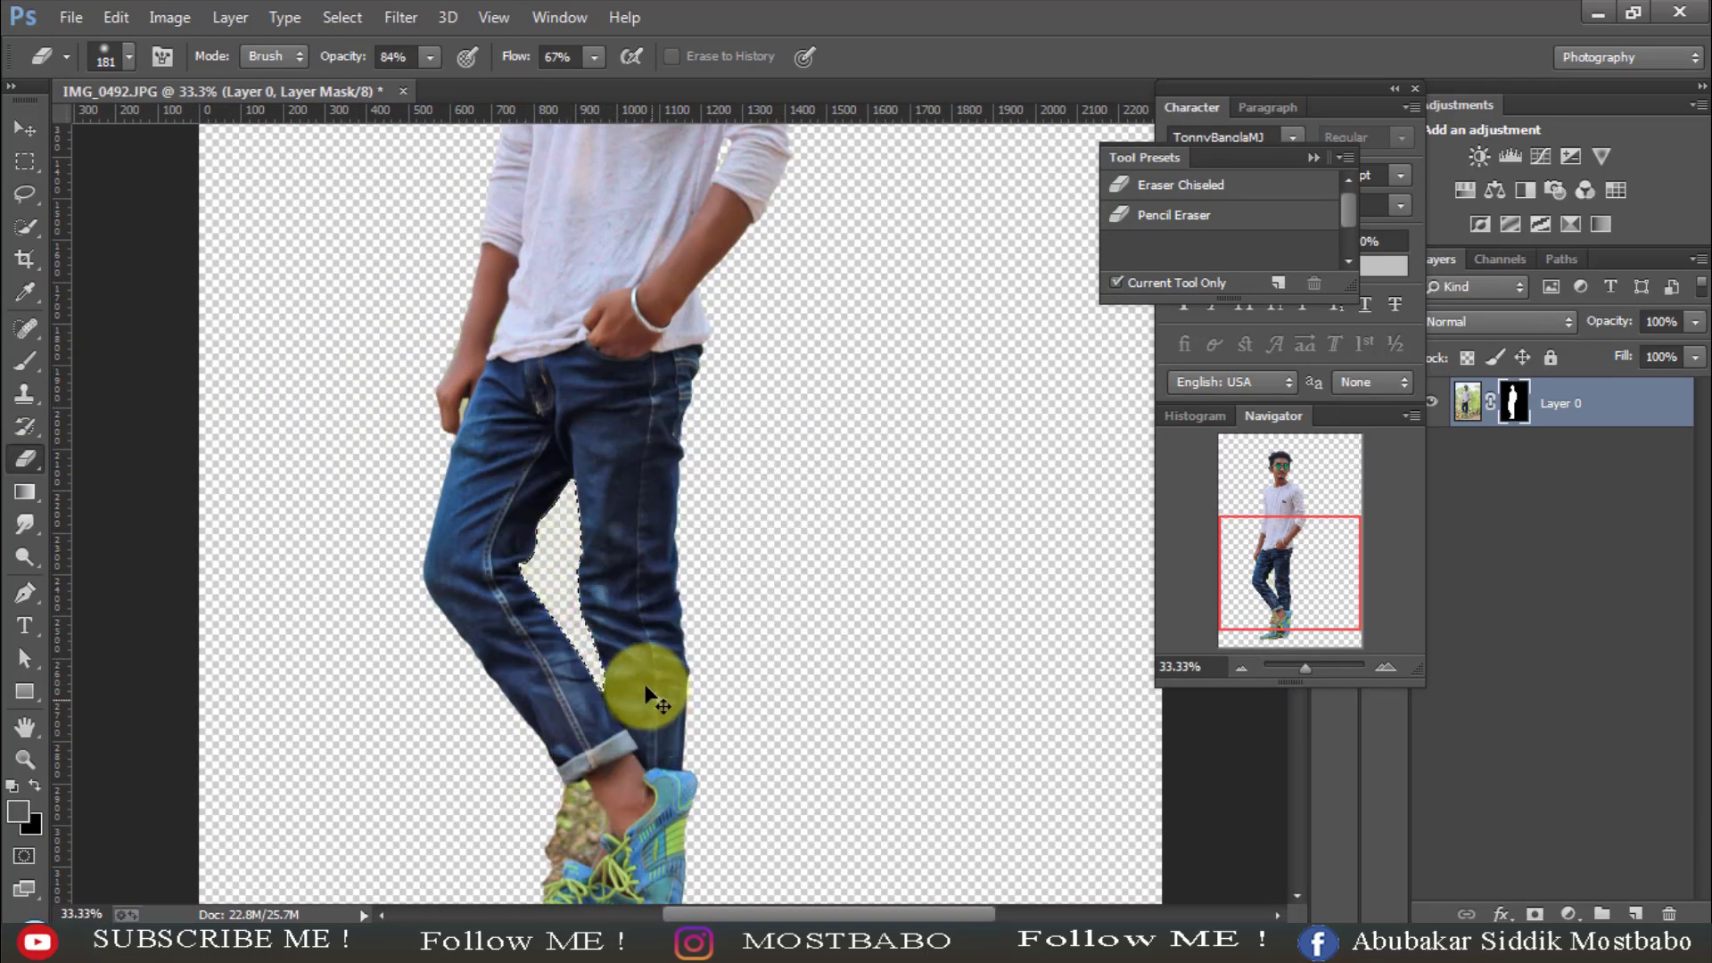
# - Check the cutout's legs, shoes, shirt and arms for leftover background
pyautogui.scroll(1, 649, 691)
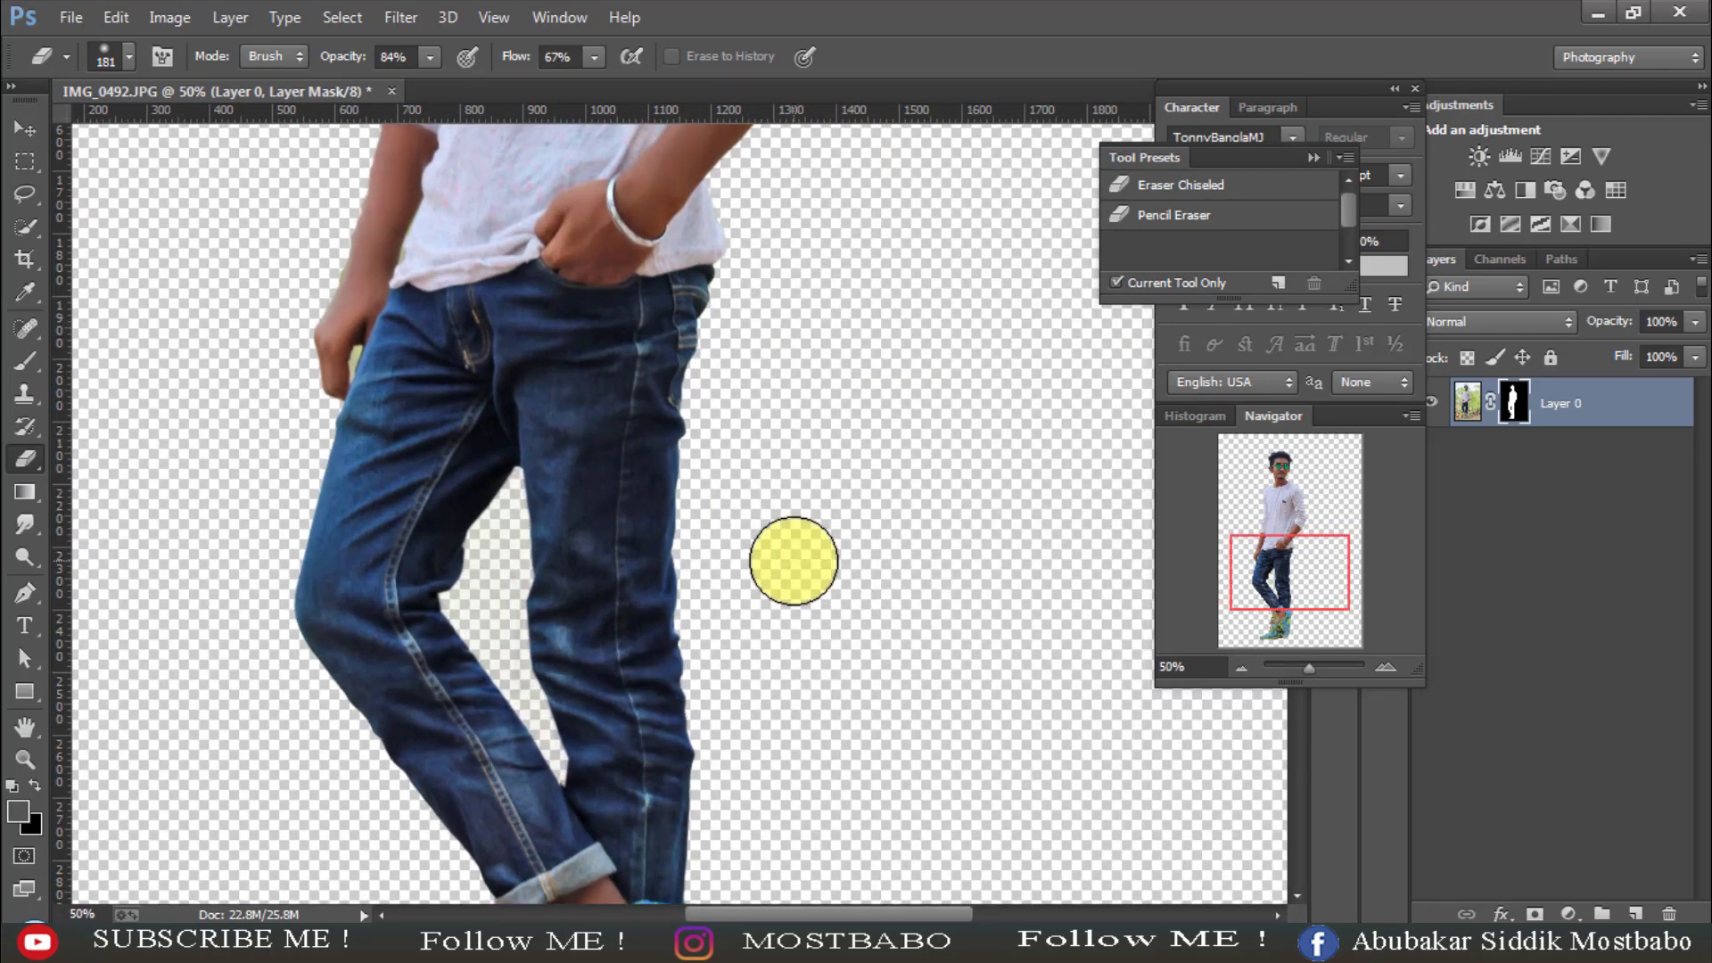
pyautogui.scroll(-3, 795, 559)
pyautogui.scroll(-1, 744, 611)
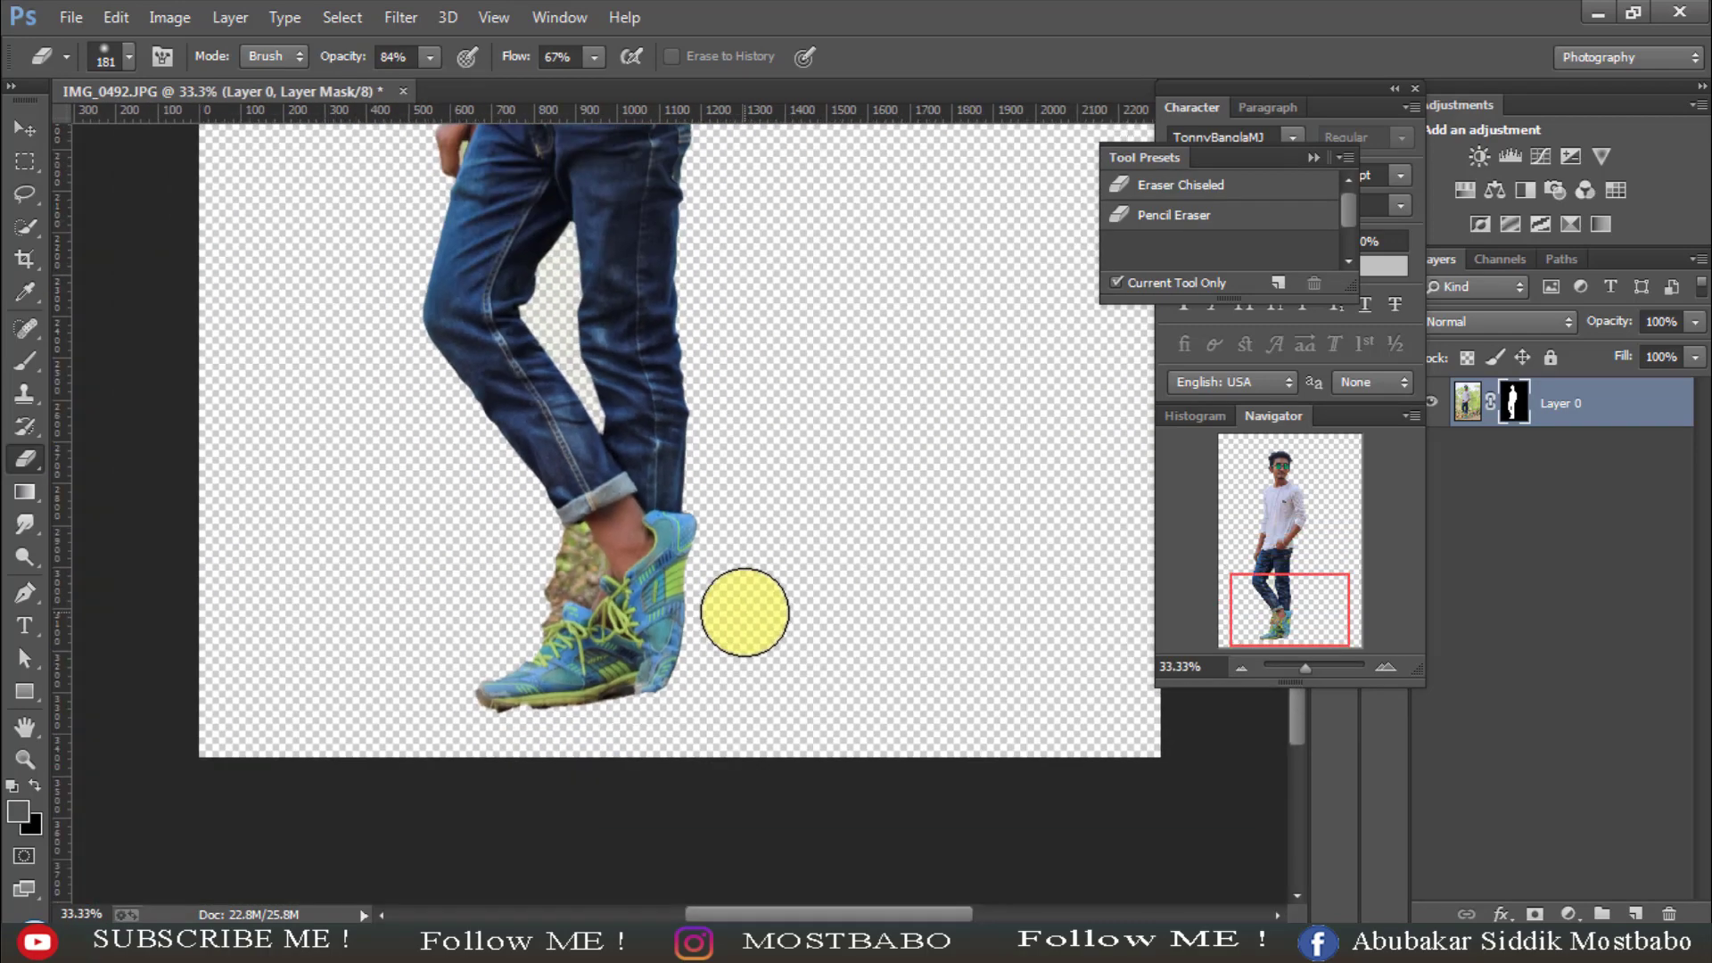
pyautogui.scroll(5, 745, 612)
pyautogui.scroll(1, 744, 611)
pyautogui.scroll(4, 746, 612)
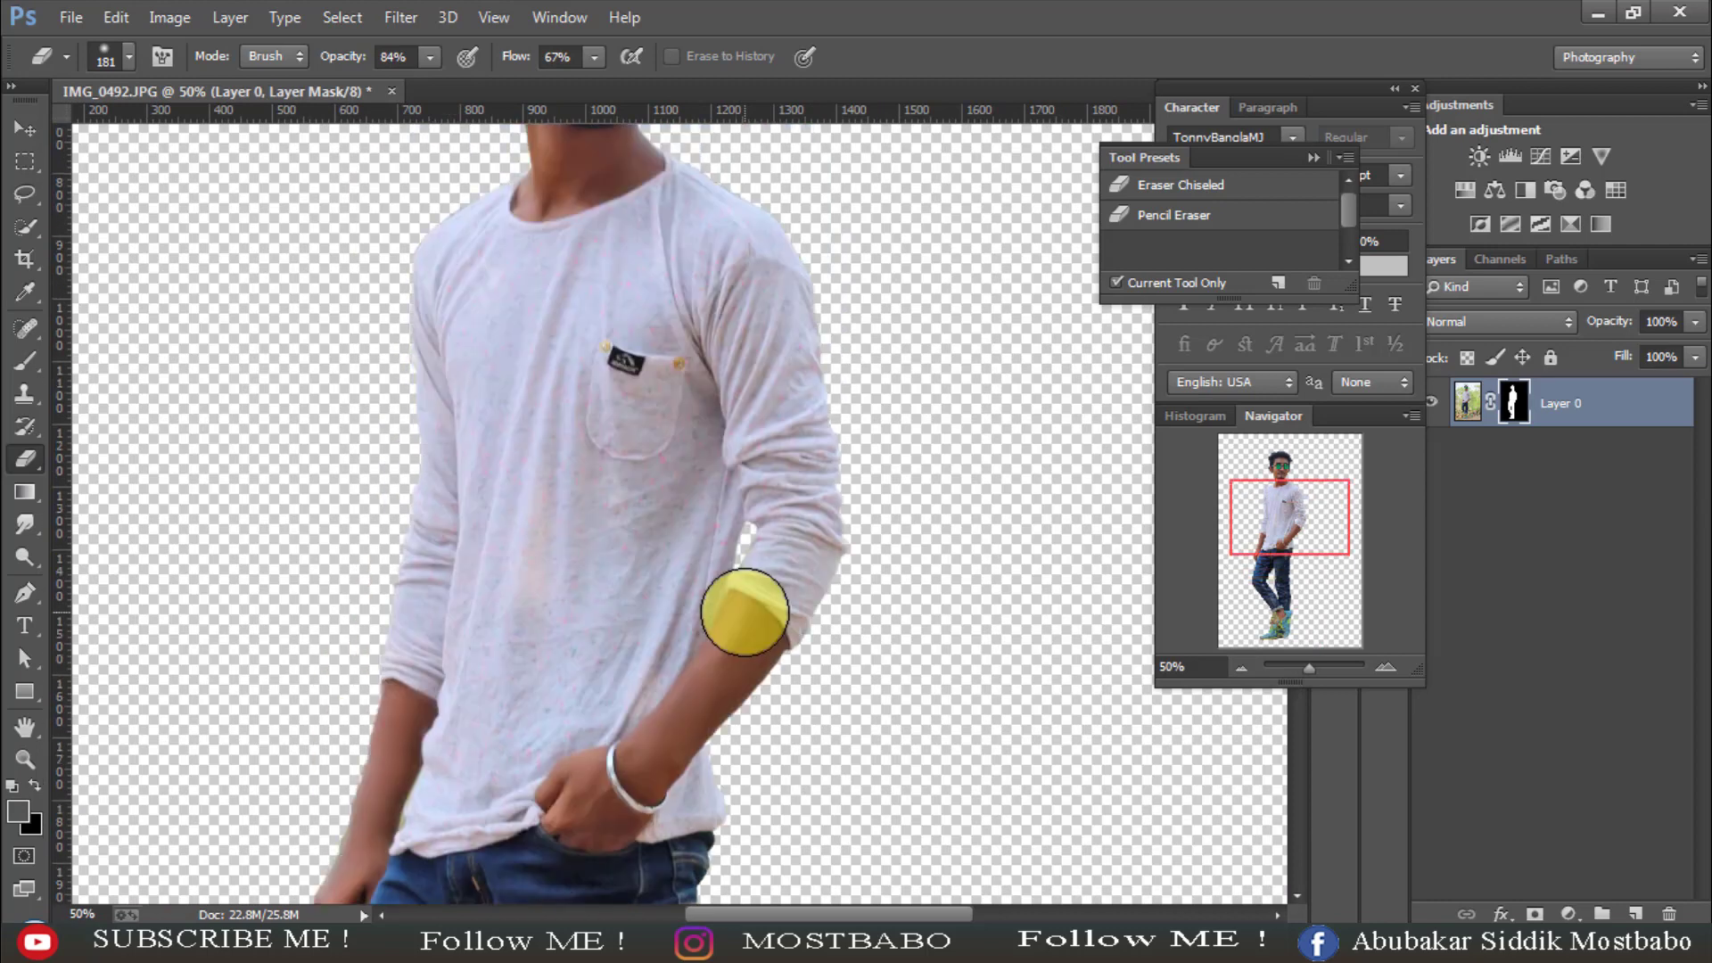
pyautogui.scroll(-2, 806, 696)
pyautogui.scroll(2, 801, 674)
pyautogui.scroll(-3, 801, 674)
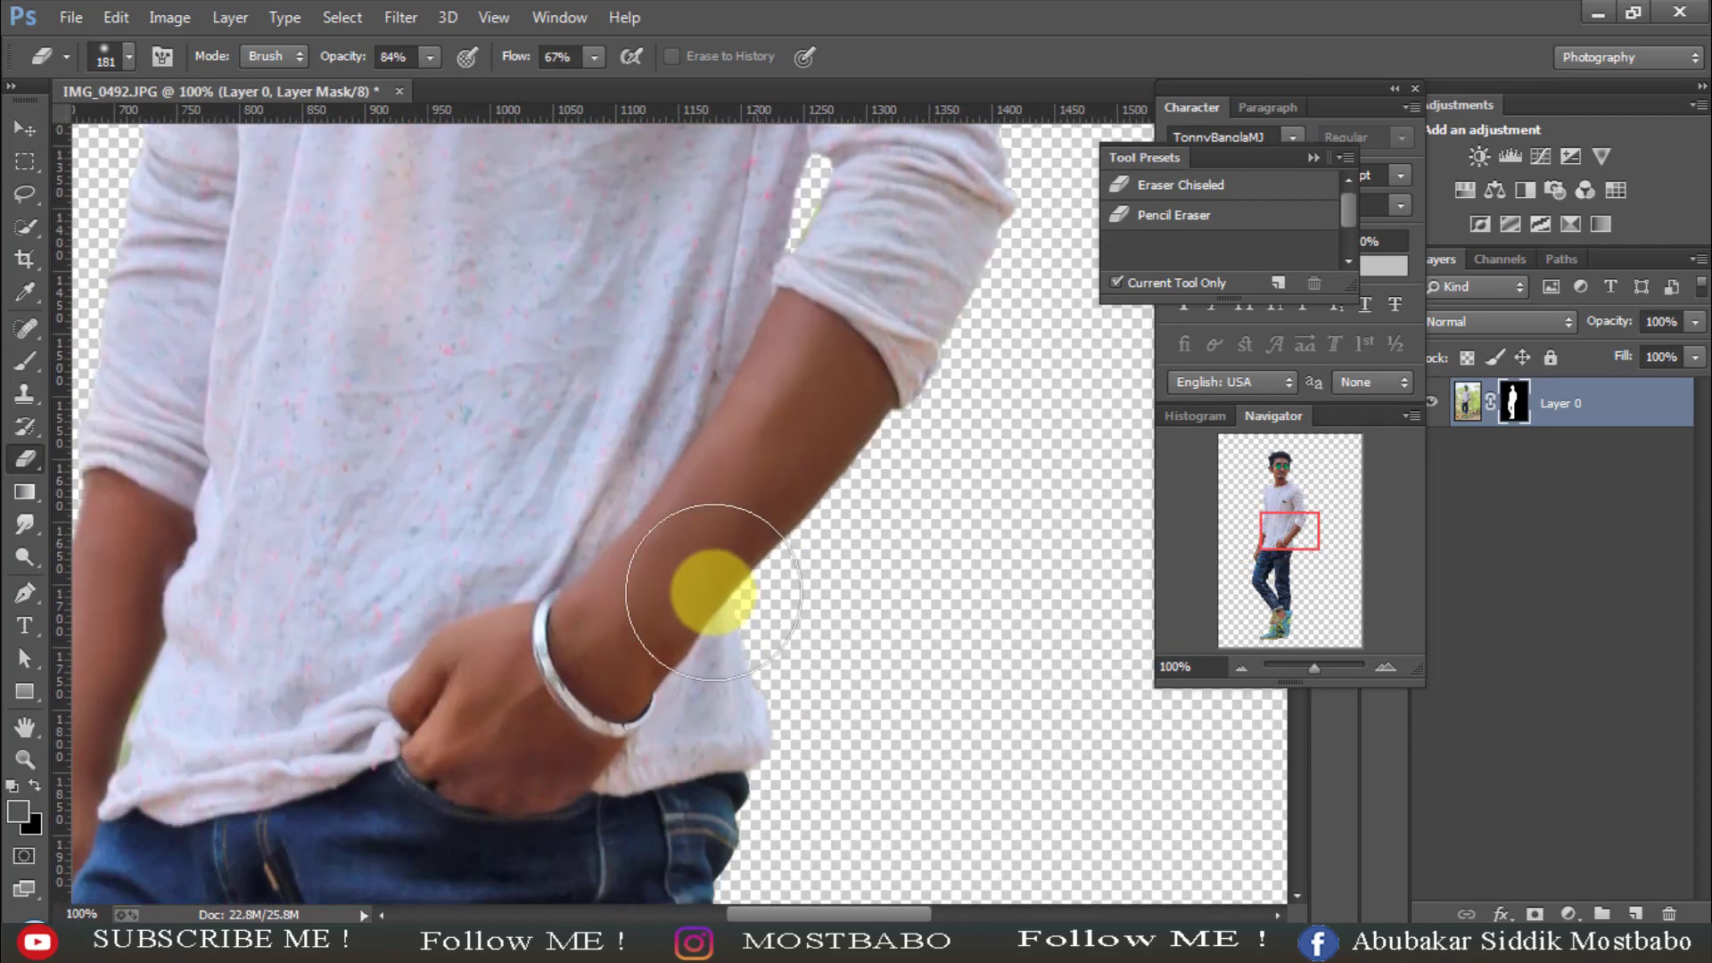
# - Trace a closed Pen path around the background gap between the hanging hand and the jeans
pyautogui.scroll(-3, 516, 638)
pyautogui.hscroll(-6, 662, 898)
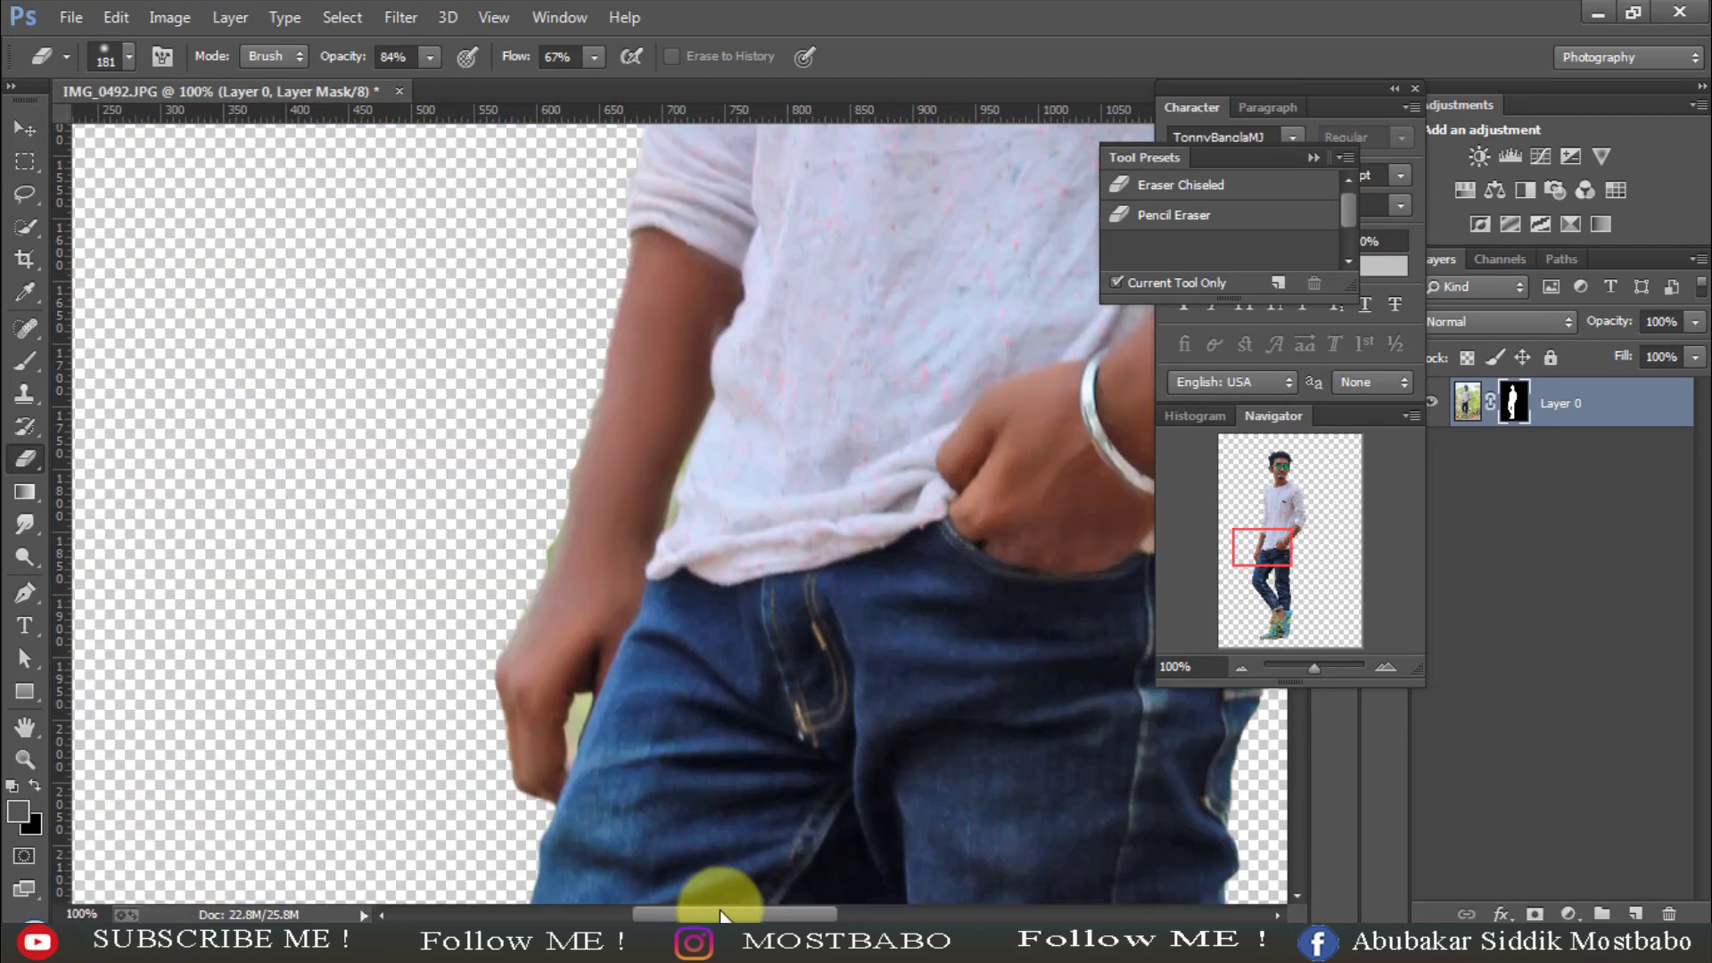
pyautogui.scroll(1, 862, 785)
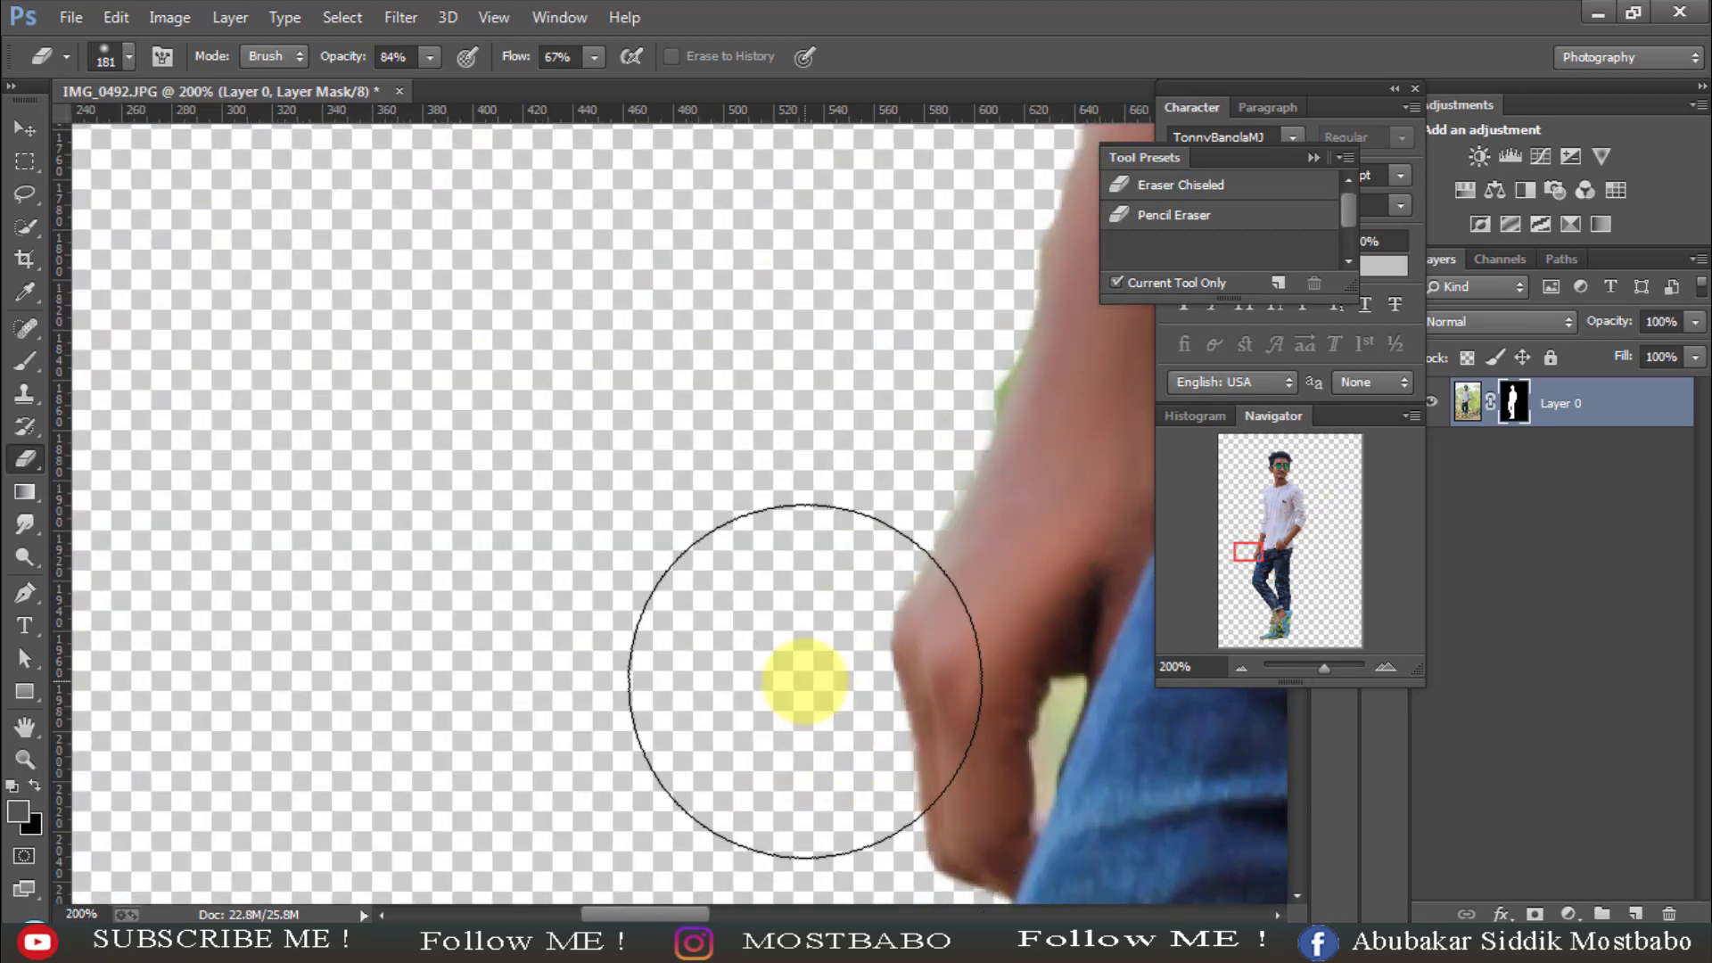
pyautogui.click(23, 738)
pyautogui.moveTo(661, 758); pyautogui.dragTo(309, 580)
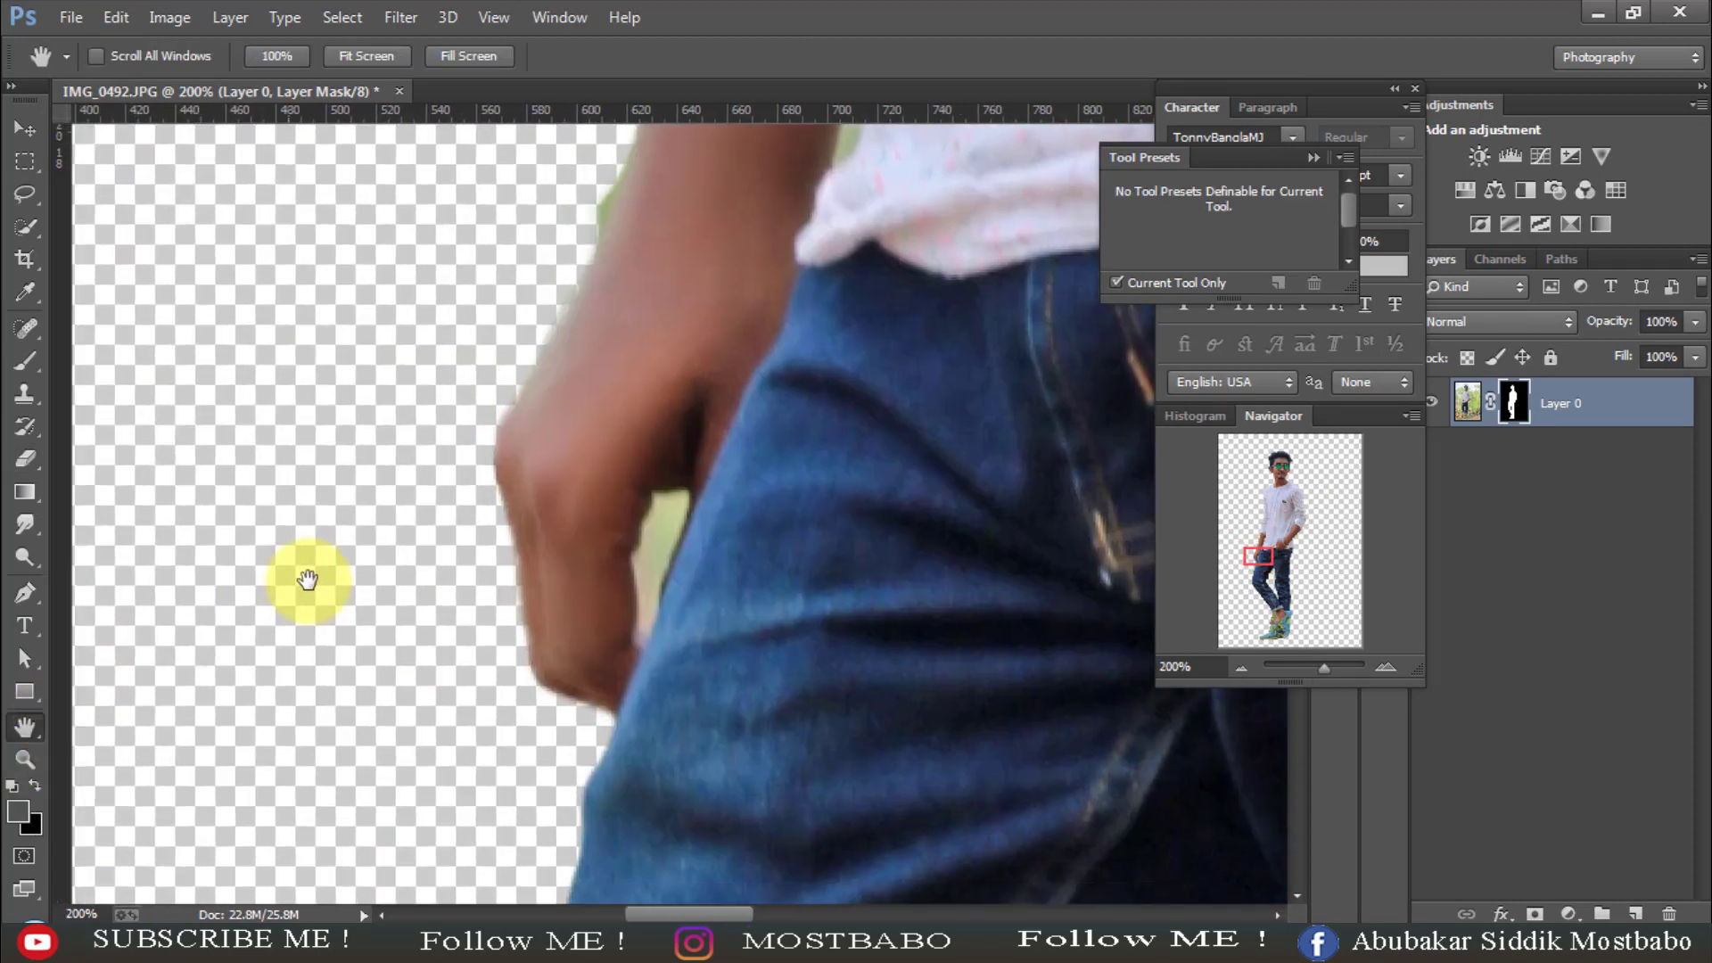
pyautogui.moveTo(587, 617)
pyautogui.mouseDown()
pyautogui.moveTo(538, 531)
pyautogui.moveTo(490, 520)
pyautogui.mouseUp()
pyautogui.click(25, 593)
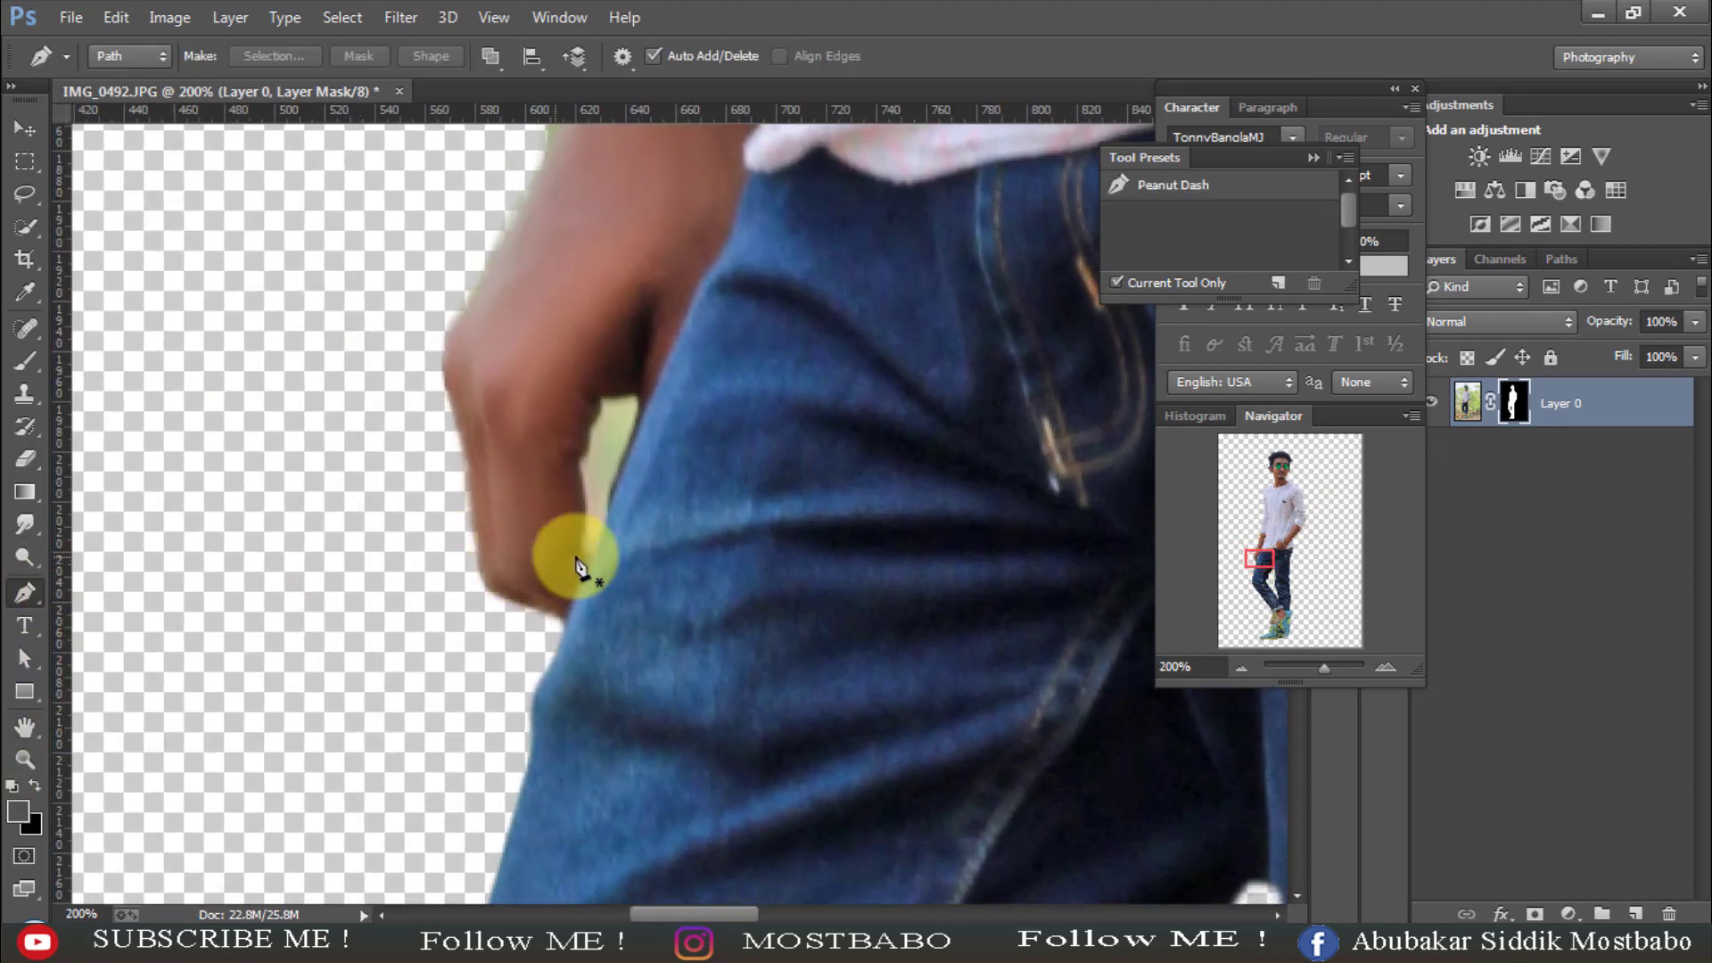
pyautogui.click(589, 545)
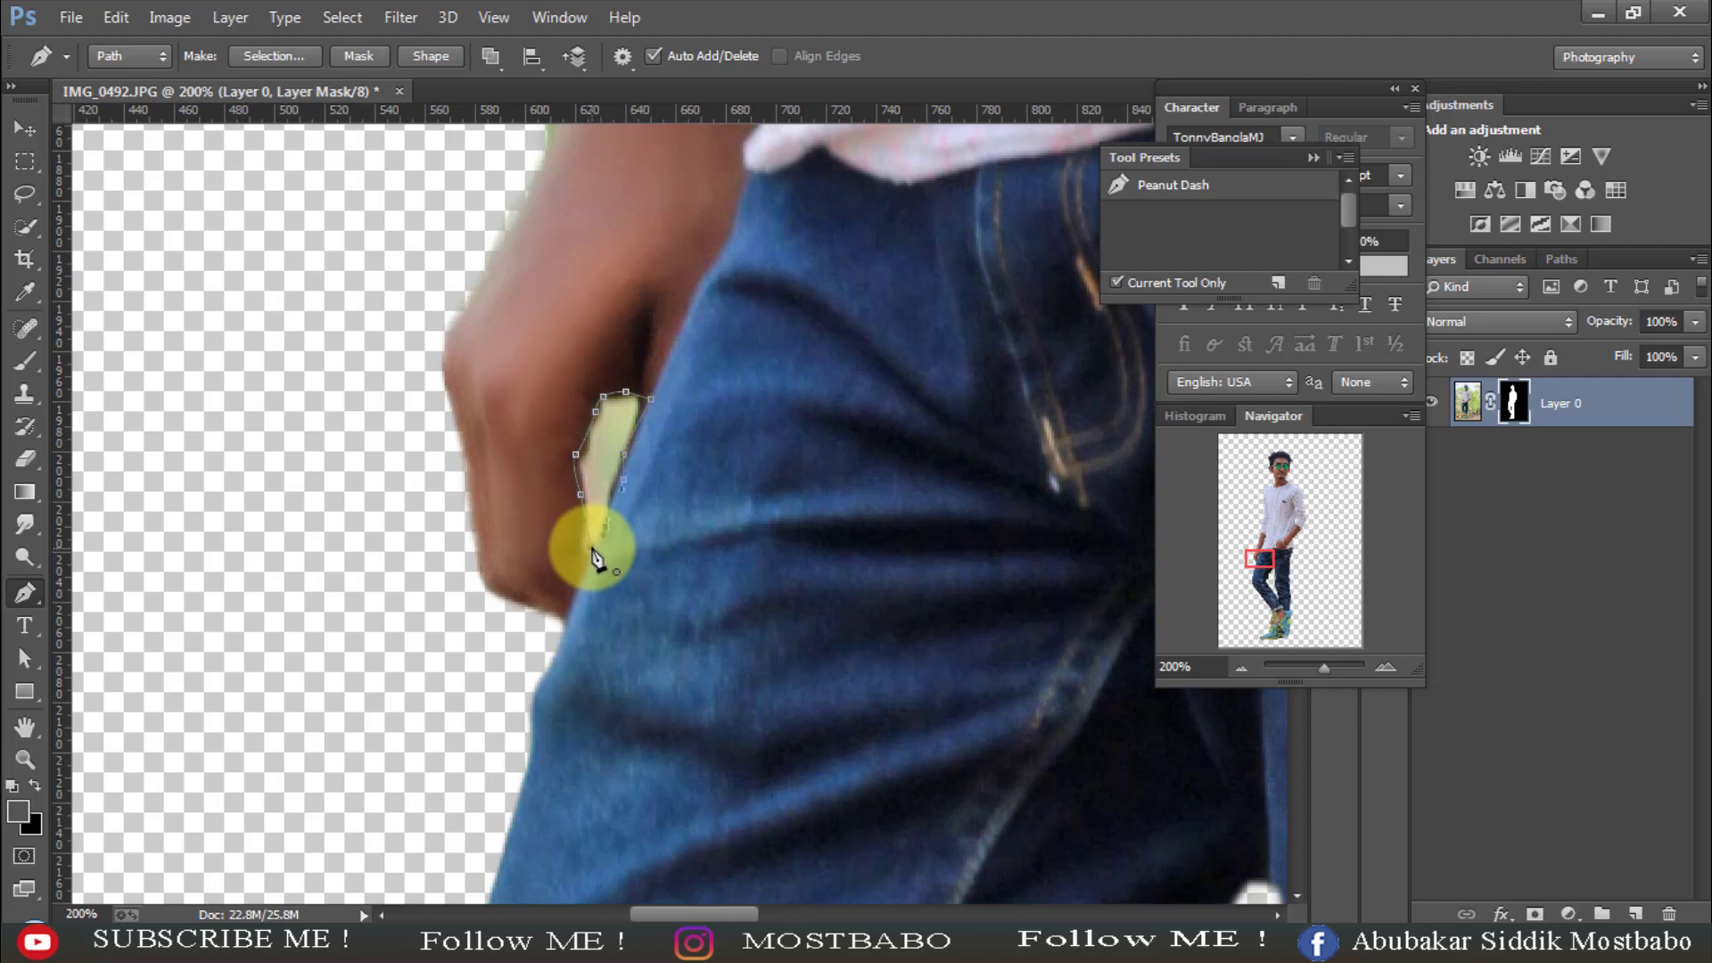
# - Convert the path to a new anti-aliased selection with a 1-pixel feather and erase the background inside it on the mask
pyautogui.rightClick(612, 419)
pyautogui.click(720, 423)
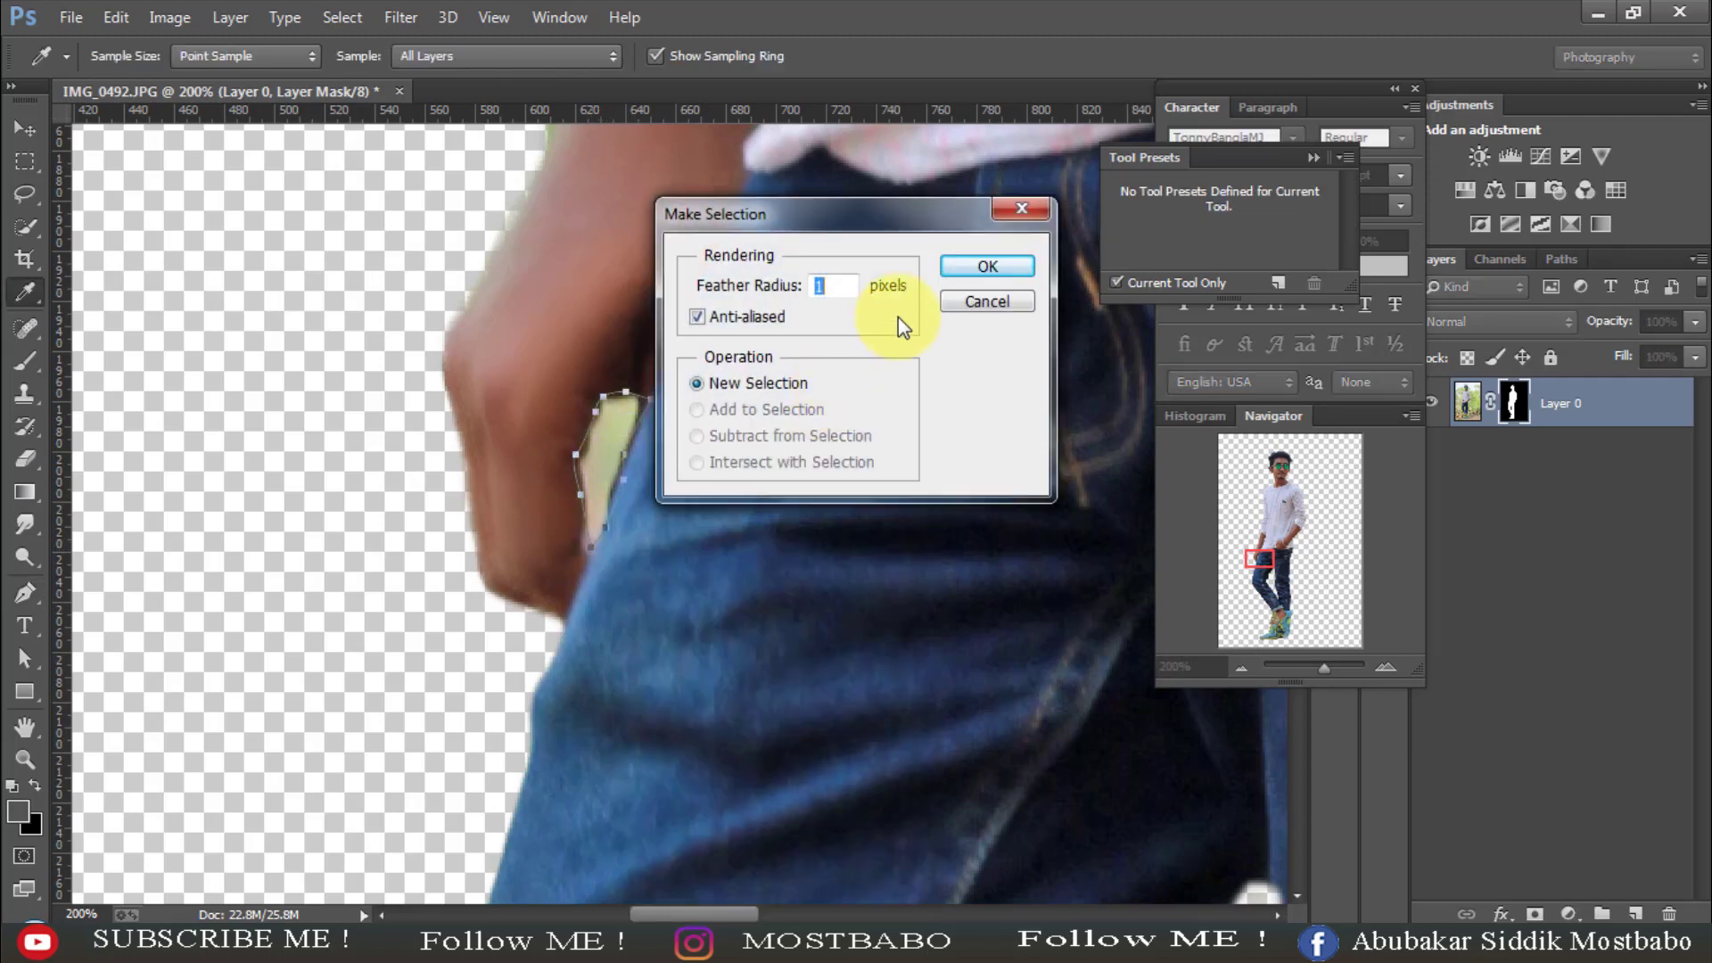
pyautogui.click(987, 266)
pyautogui.click(25, 523)
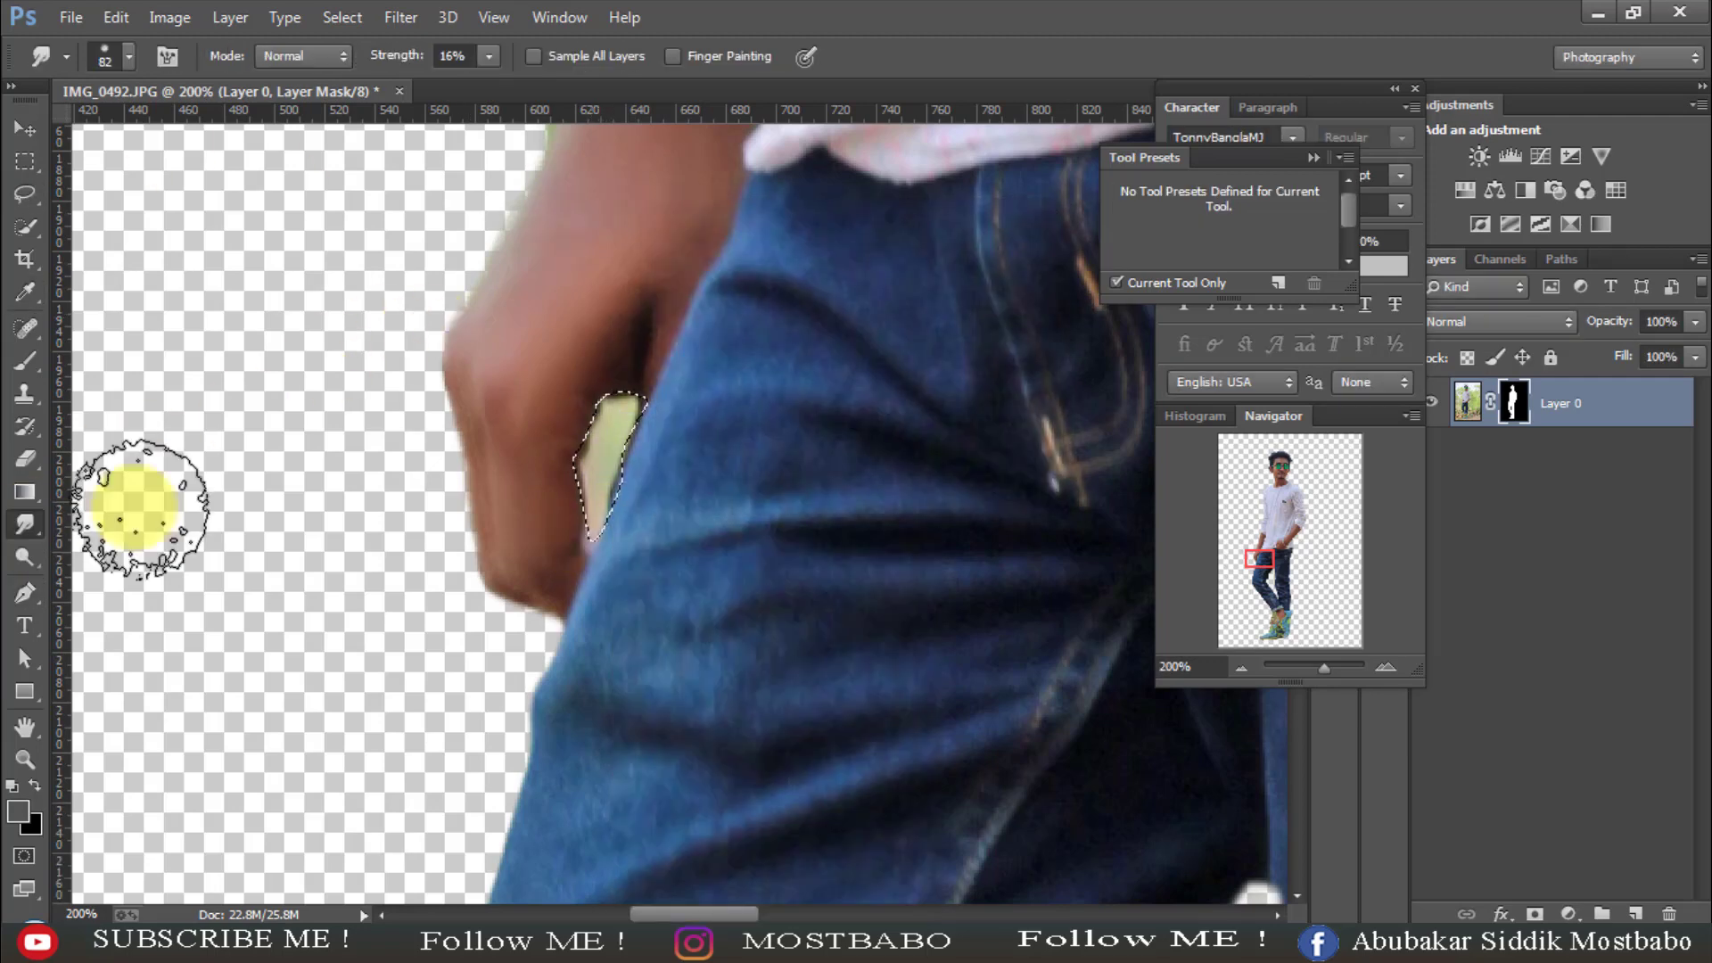
pyautogui.click(25, 459)
pyautogui.moveTo(700, 395); pyautogui.dragTo(603, 566)
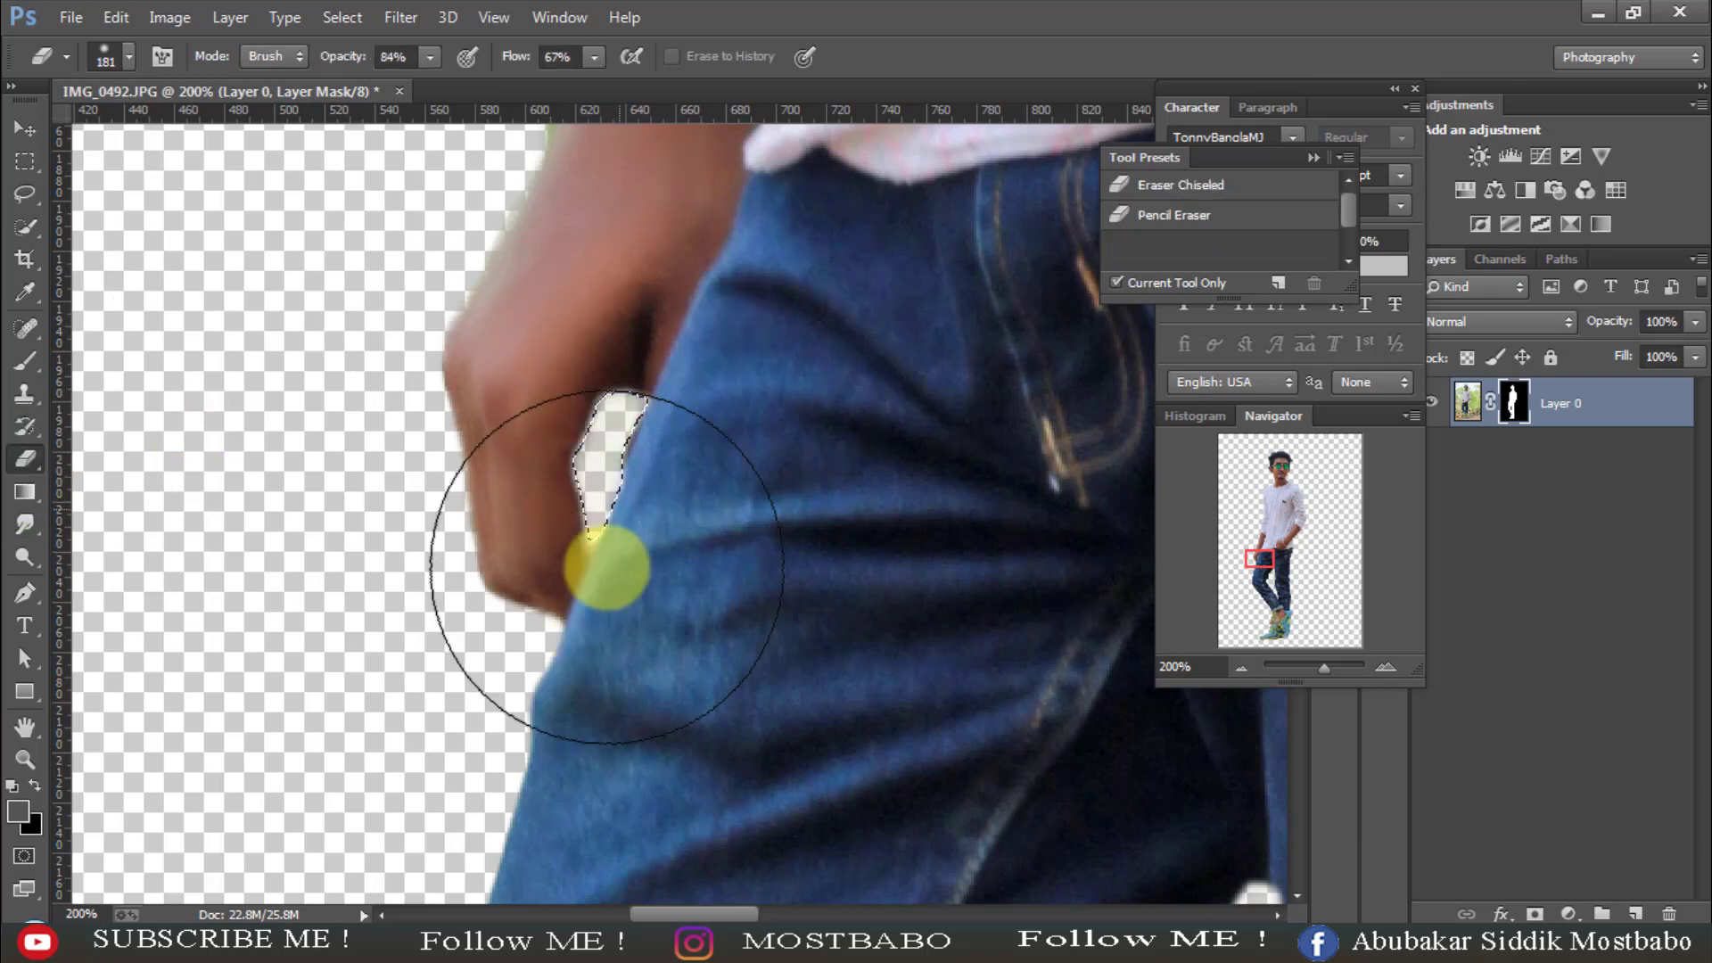
pyautogui.rightClick(647, 509)
pyautogui.click(22, 132)
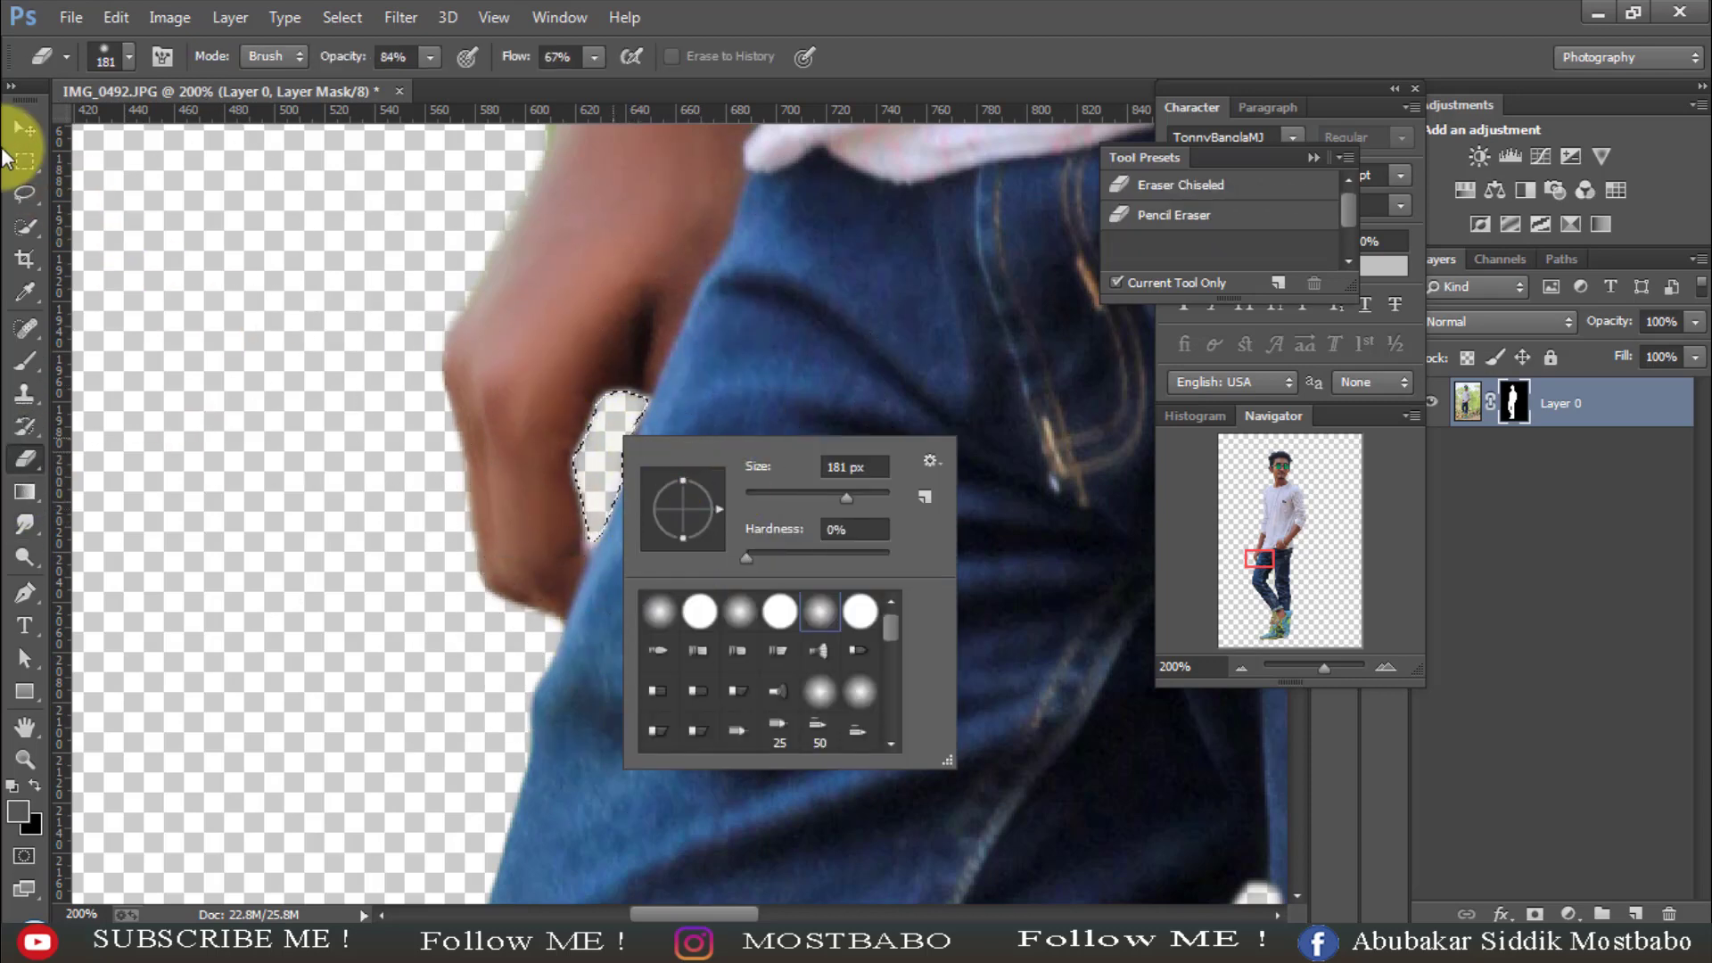
# - Open Refine Mask for the layer mask on Layer 0
pyautogui.hotkey('ctrl', '-')
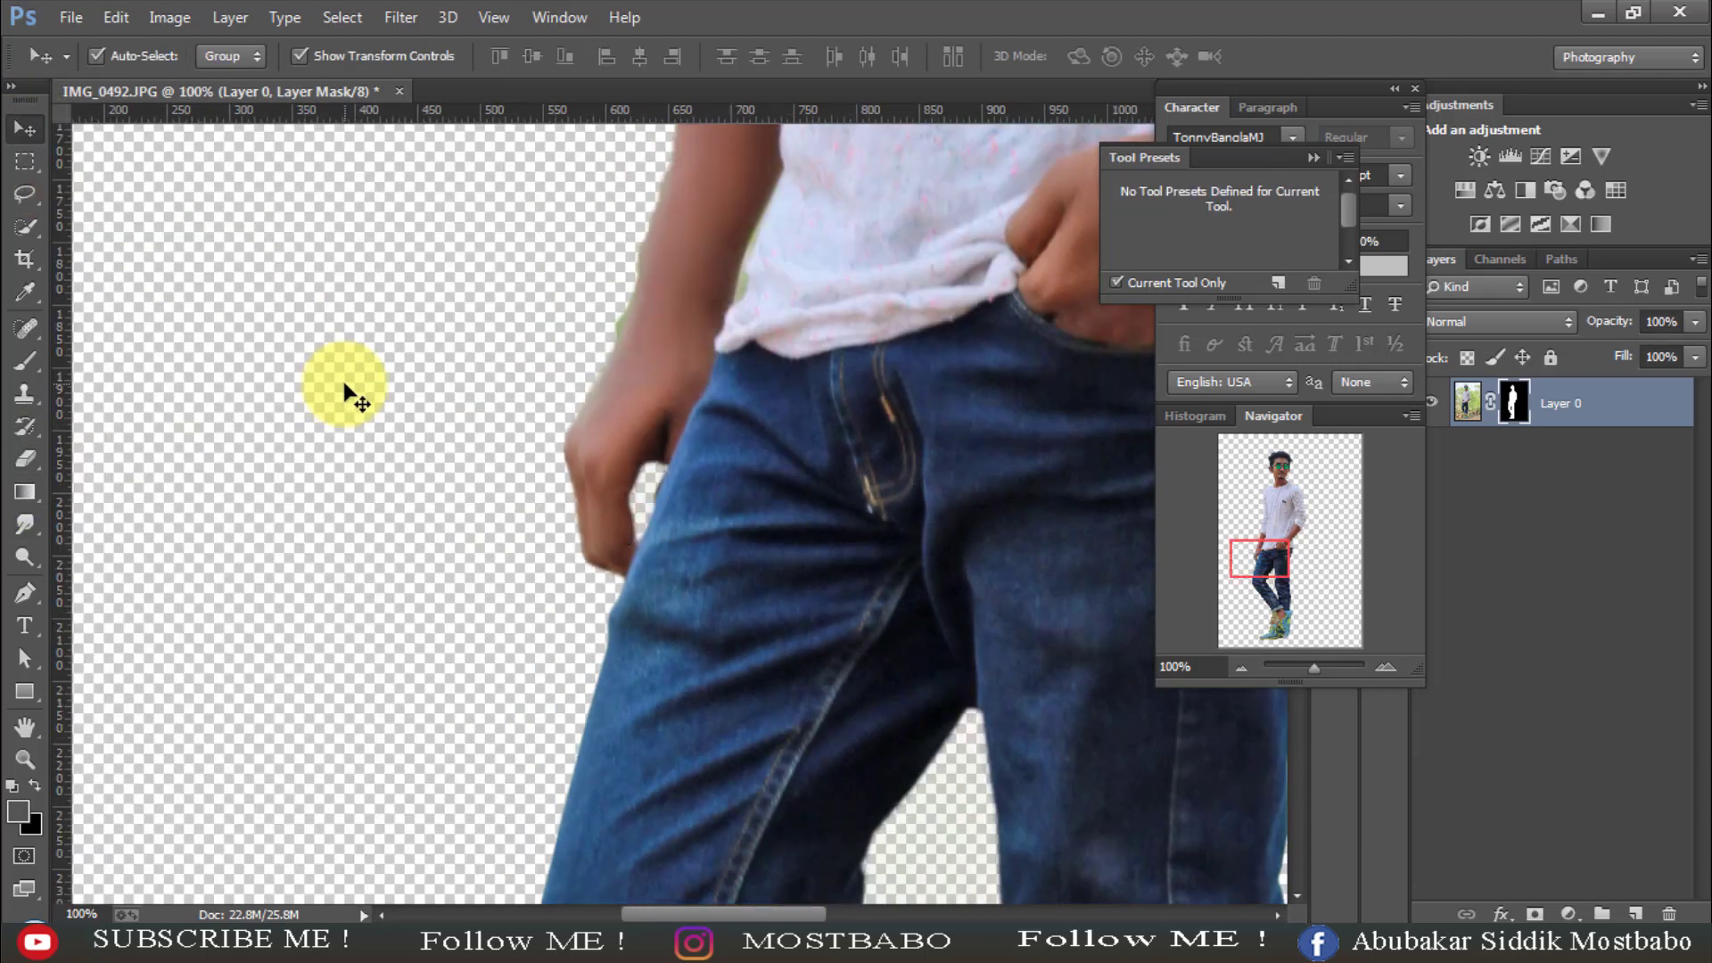
pyautogui.hotkey('ctrl', '-')
pyautogui.hotkey('ctrl', '-')
pyautogui.hotkey('ctrl', '-')
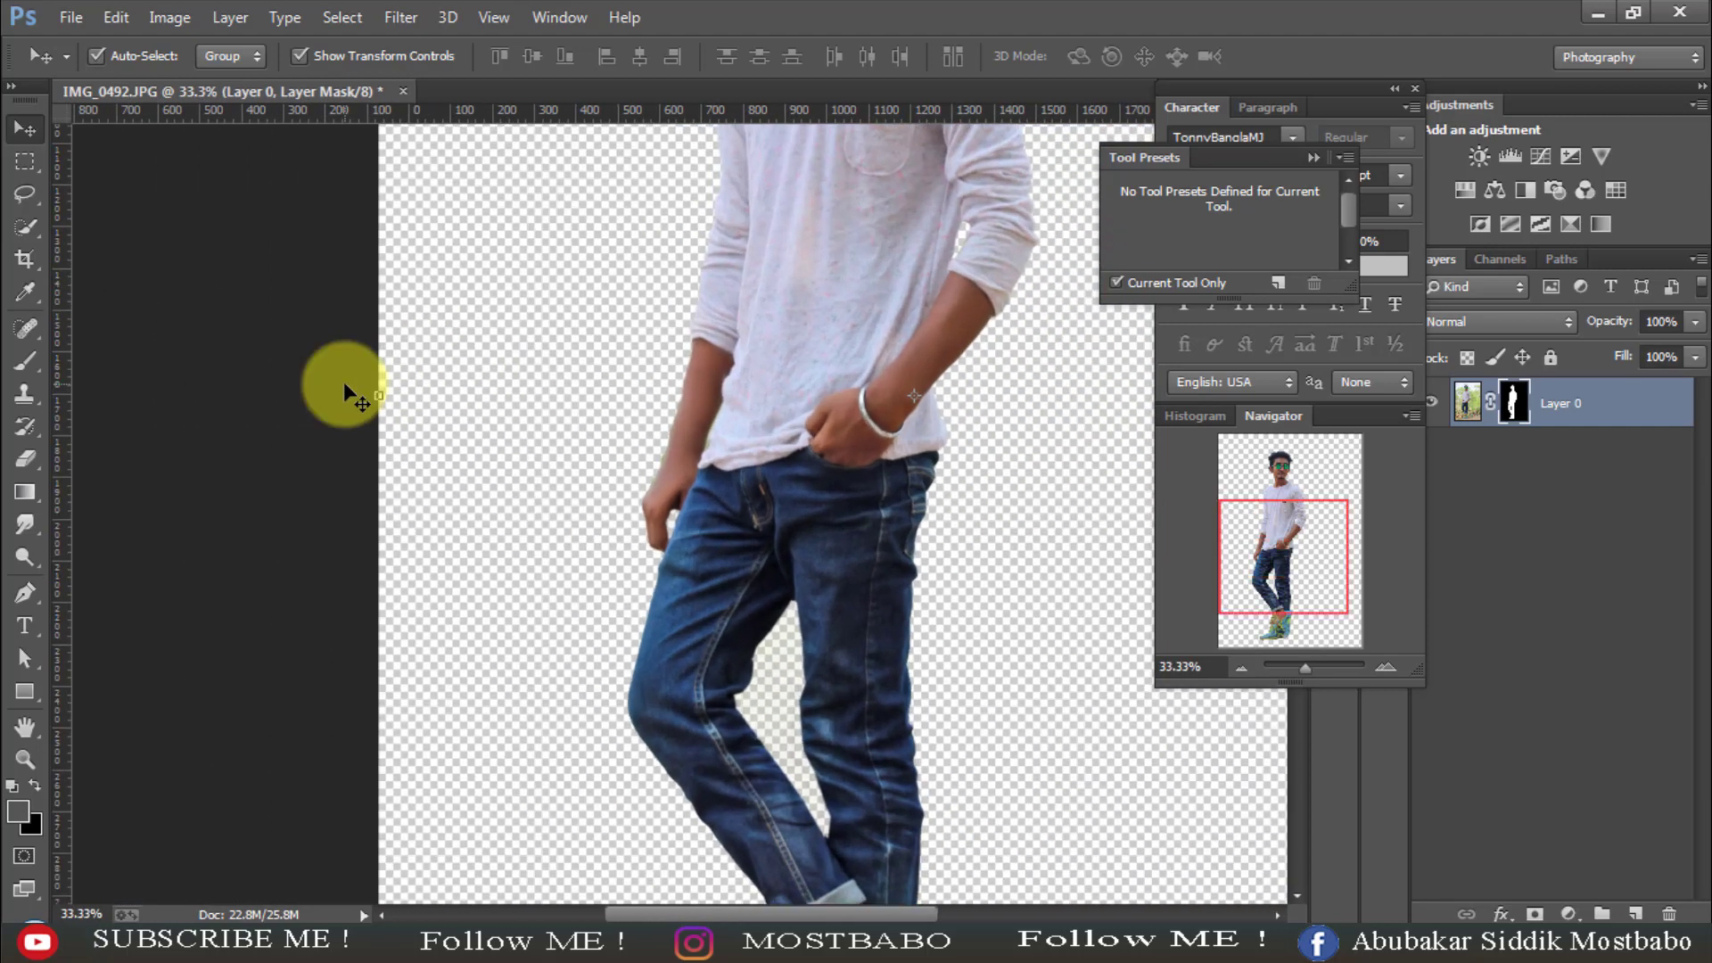
pyautogui.hotkey('ctrl', '+')
pyautogui.hotkey('ctrl', '+')
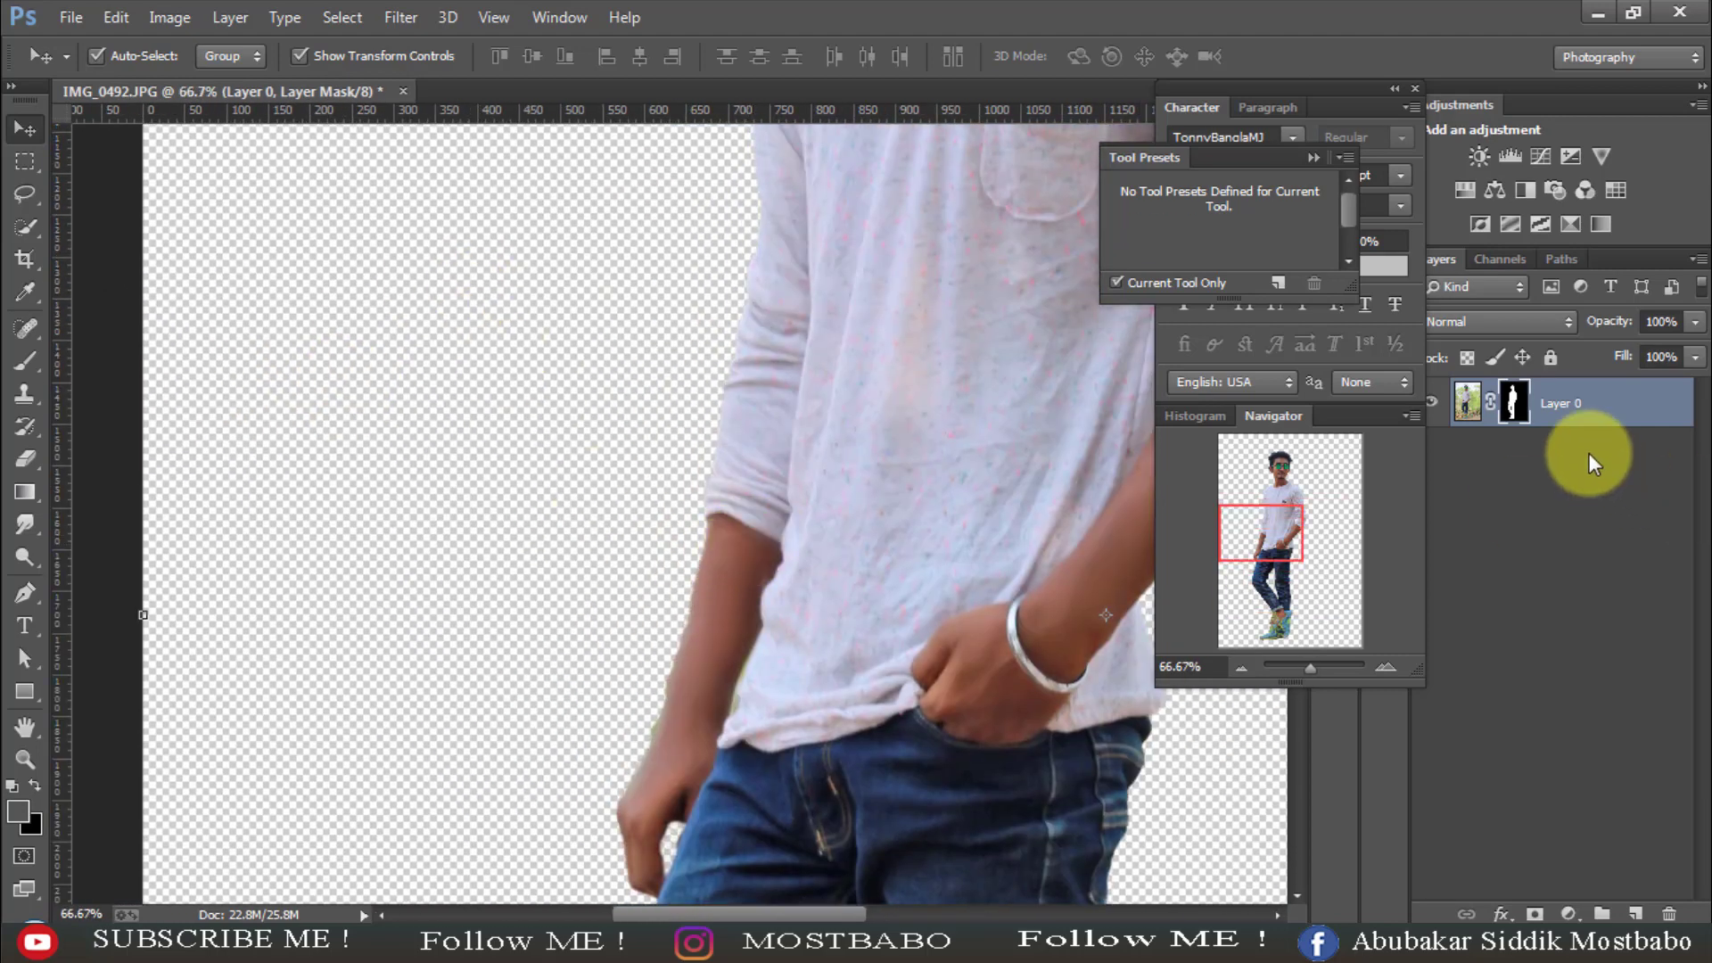
pyautogui.rightClick(1516, 406)
pyautogui.click(1482, 615)
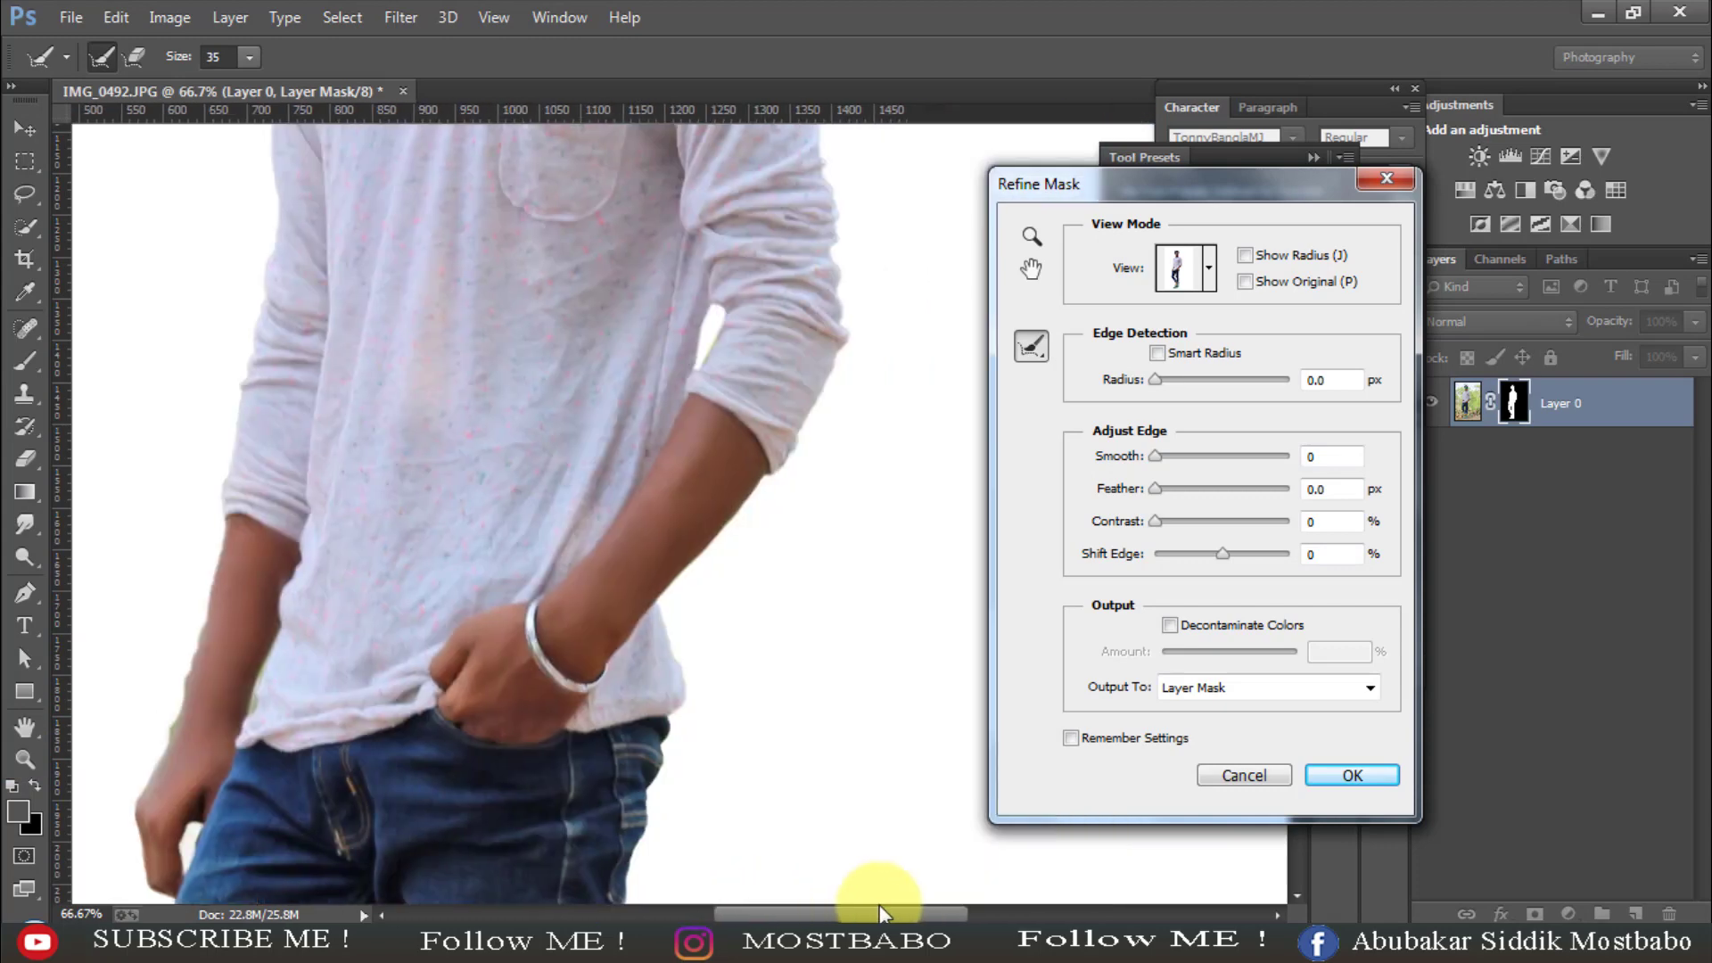
# - Move the Refine Mask dialog and the floating panels away from the figure and bring the man's head into view
pyautogui.moveTo(754, 914); pyautogui.dragTo(879, 914)
pyautogui.click(1298, 902)
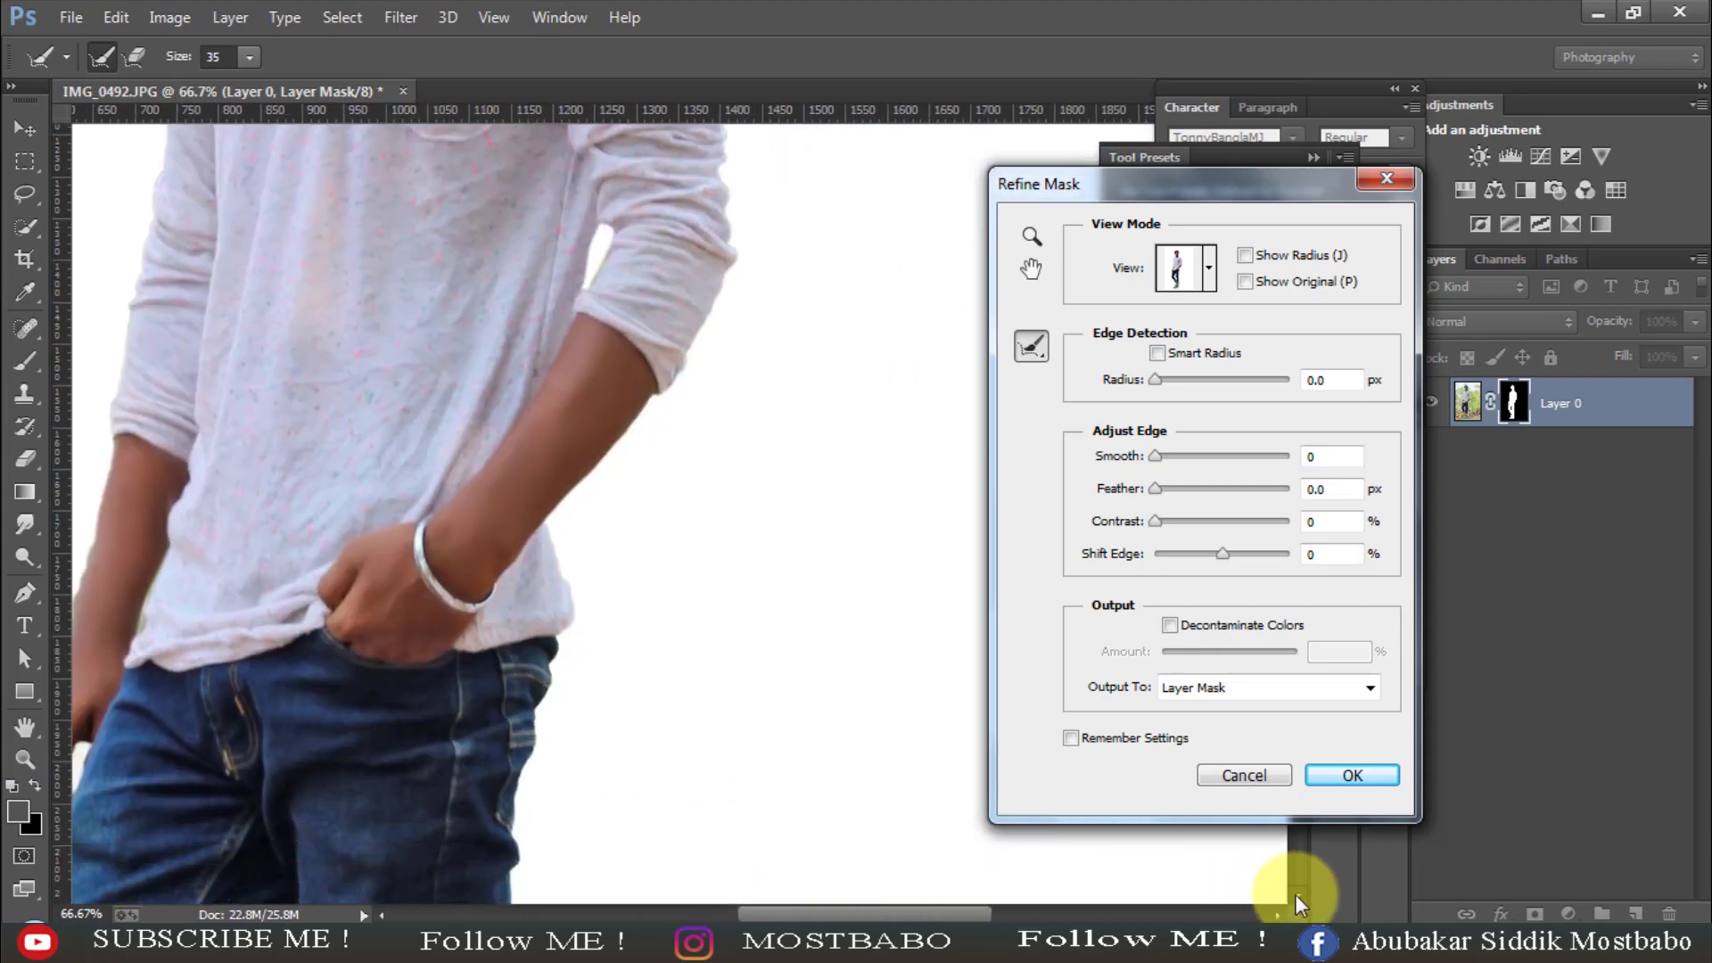
pyautogui.moveTo(1326, 189); pyautogui.dragTo(1672, 381)
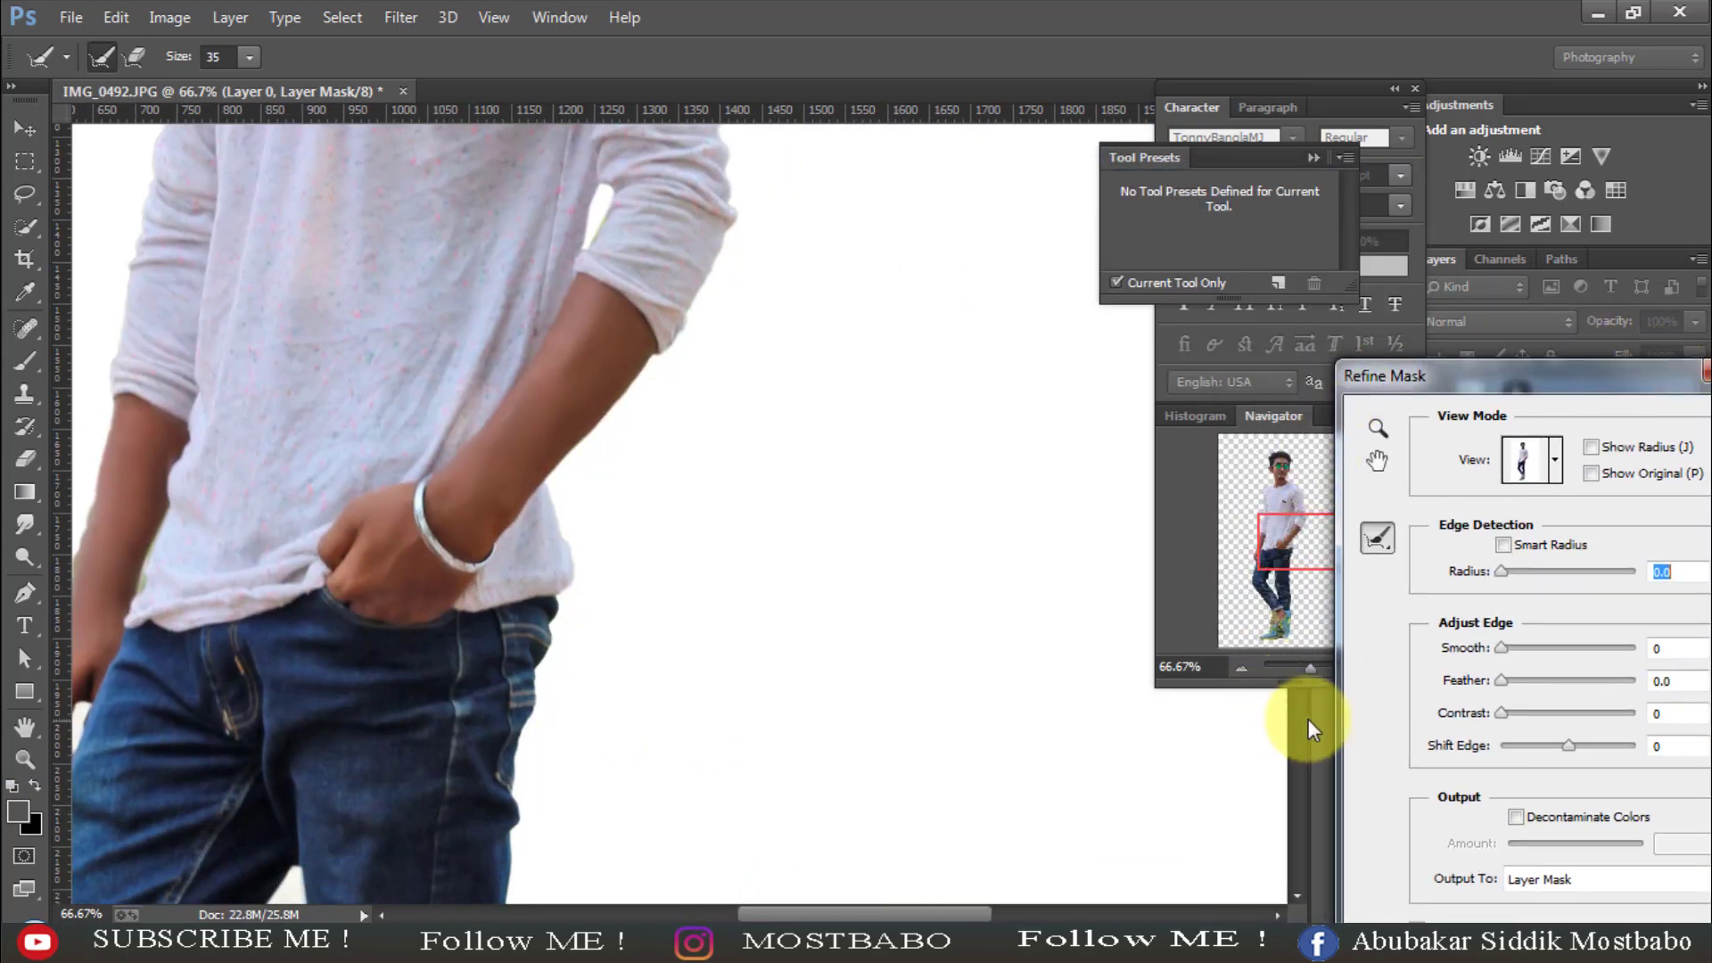
pyautogui.moveTo(1288, 157); pyautogui.dragTo(1380, 342)
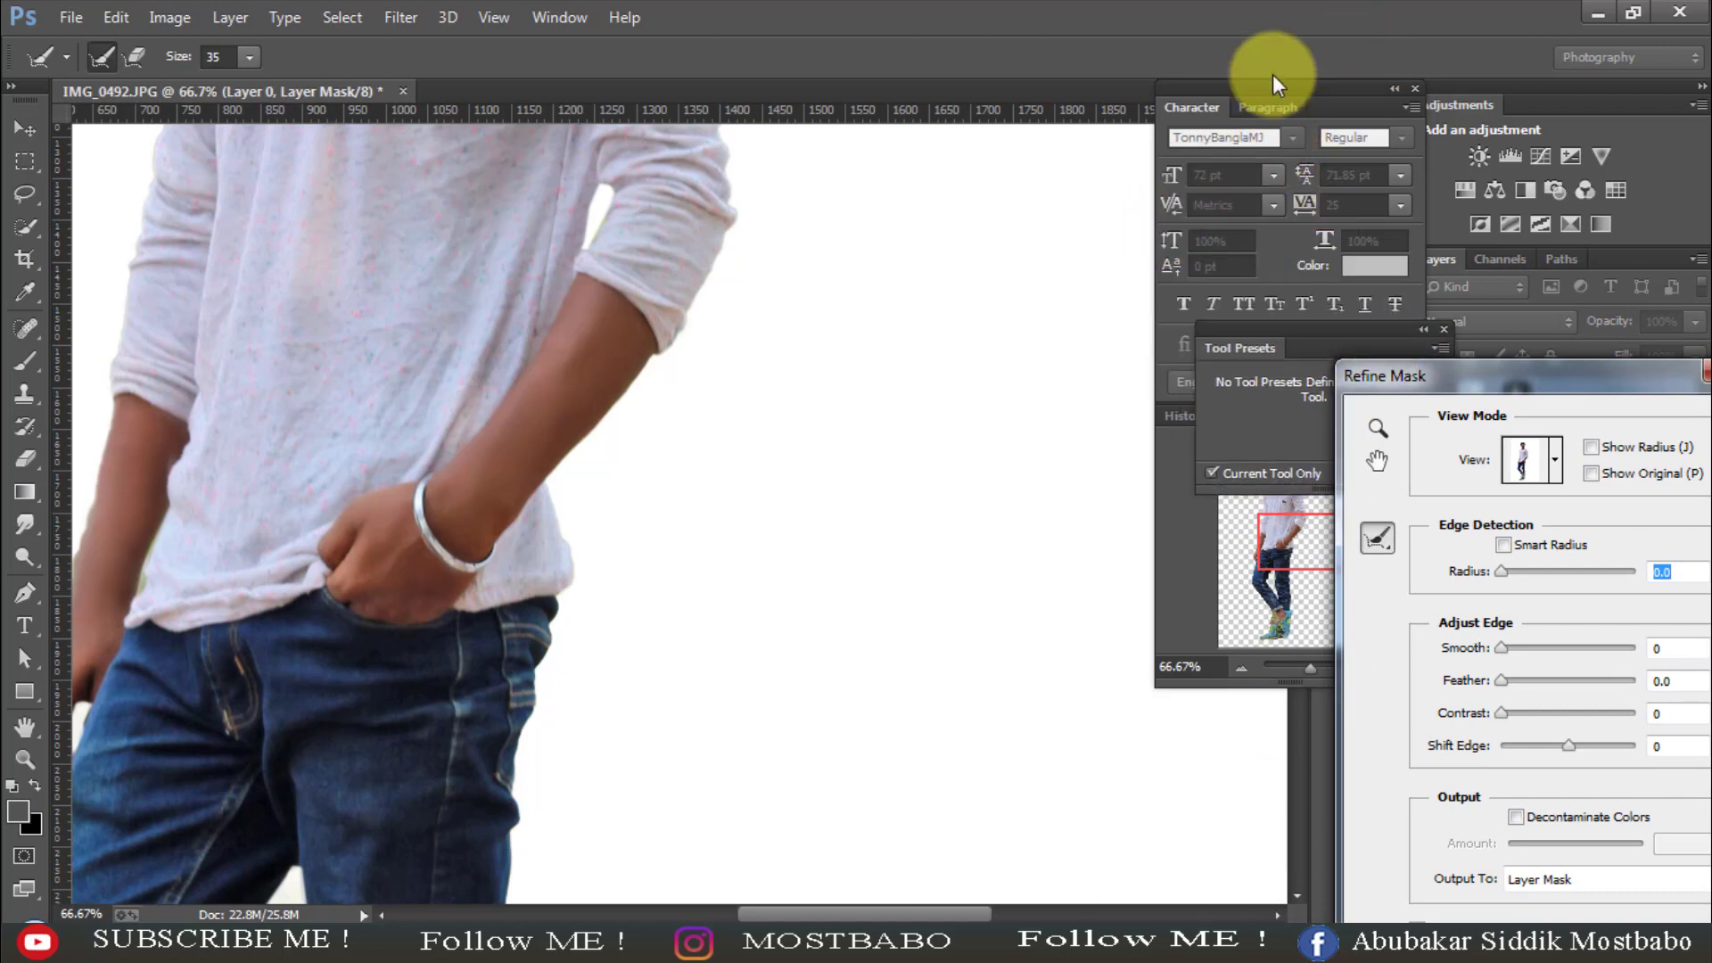
pyautogui.moveTo(1268, 88); pyautogui.dragTo(1176, 401)
pyautogui.click(1303, 109)
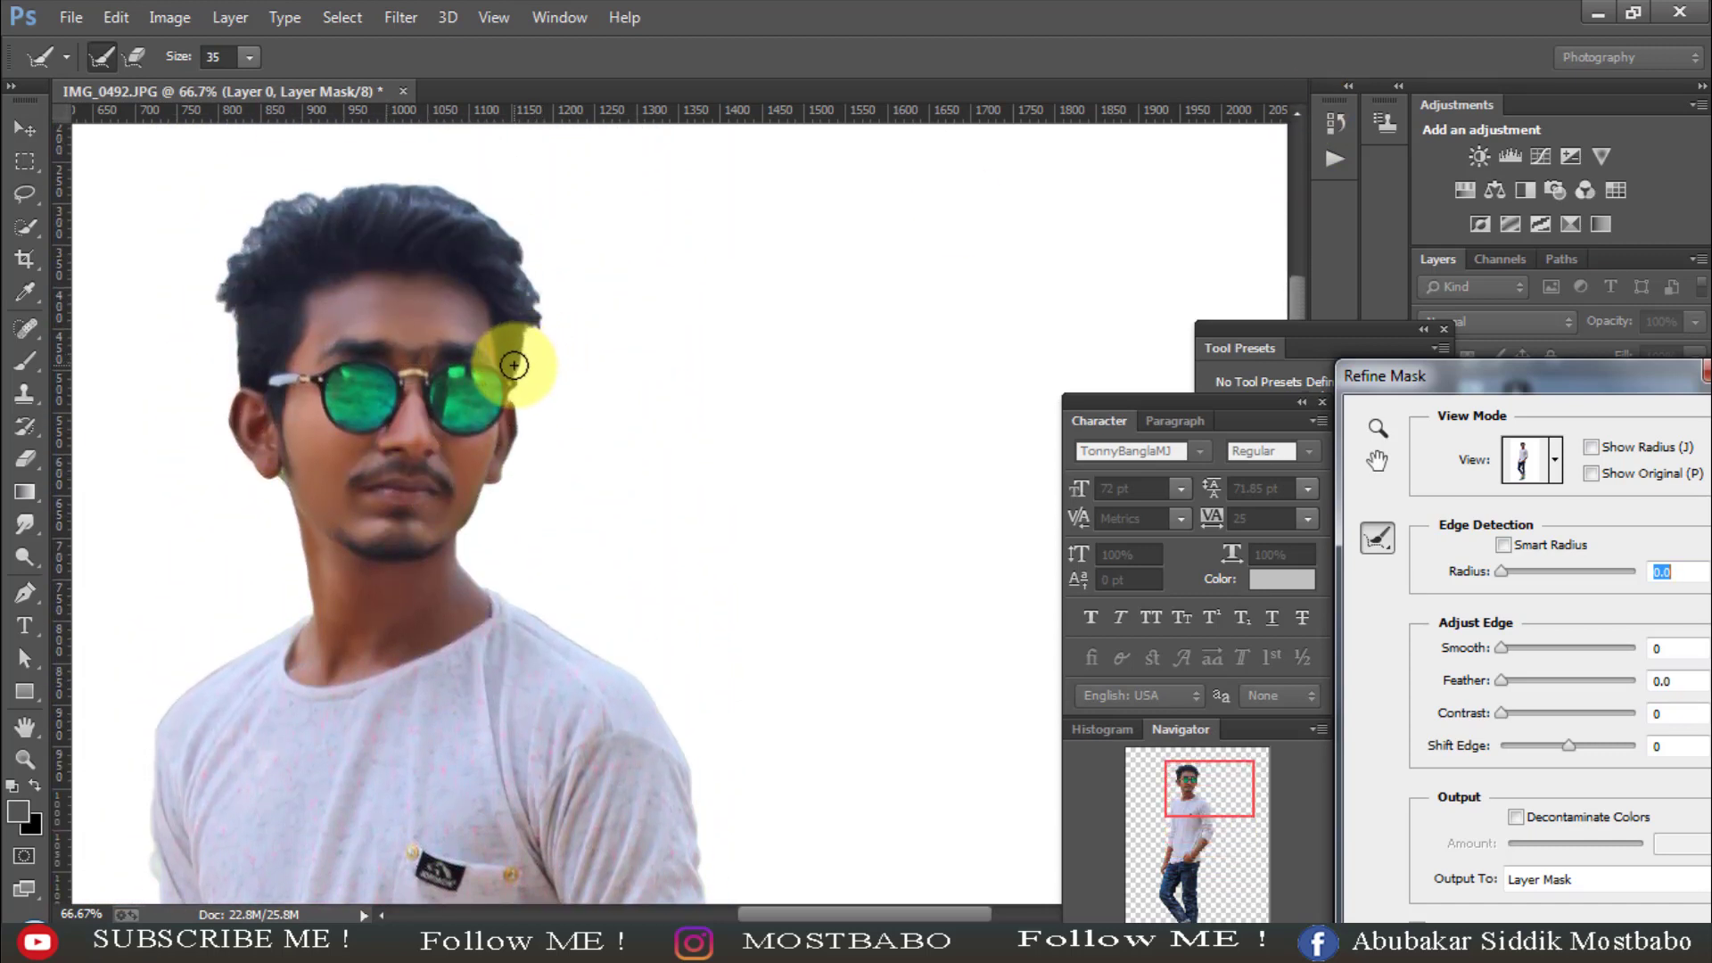
# - Brush around the hair edges with the size 35 Refine Radius brush and output the refinement to the layer mask
pyautogui.moveTo(511, 239)
pyautogui.mouseDown()
pyautogui.moveTo(455, 184)
pyautogui.moveTo(363, 182)
pyautogui.mouseUp()
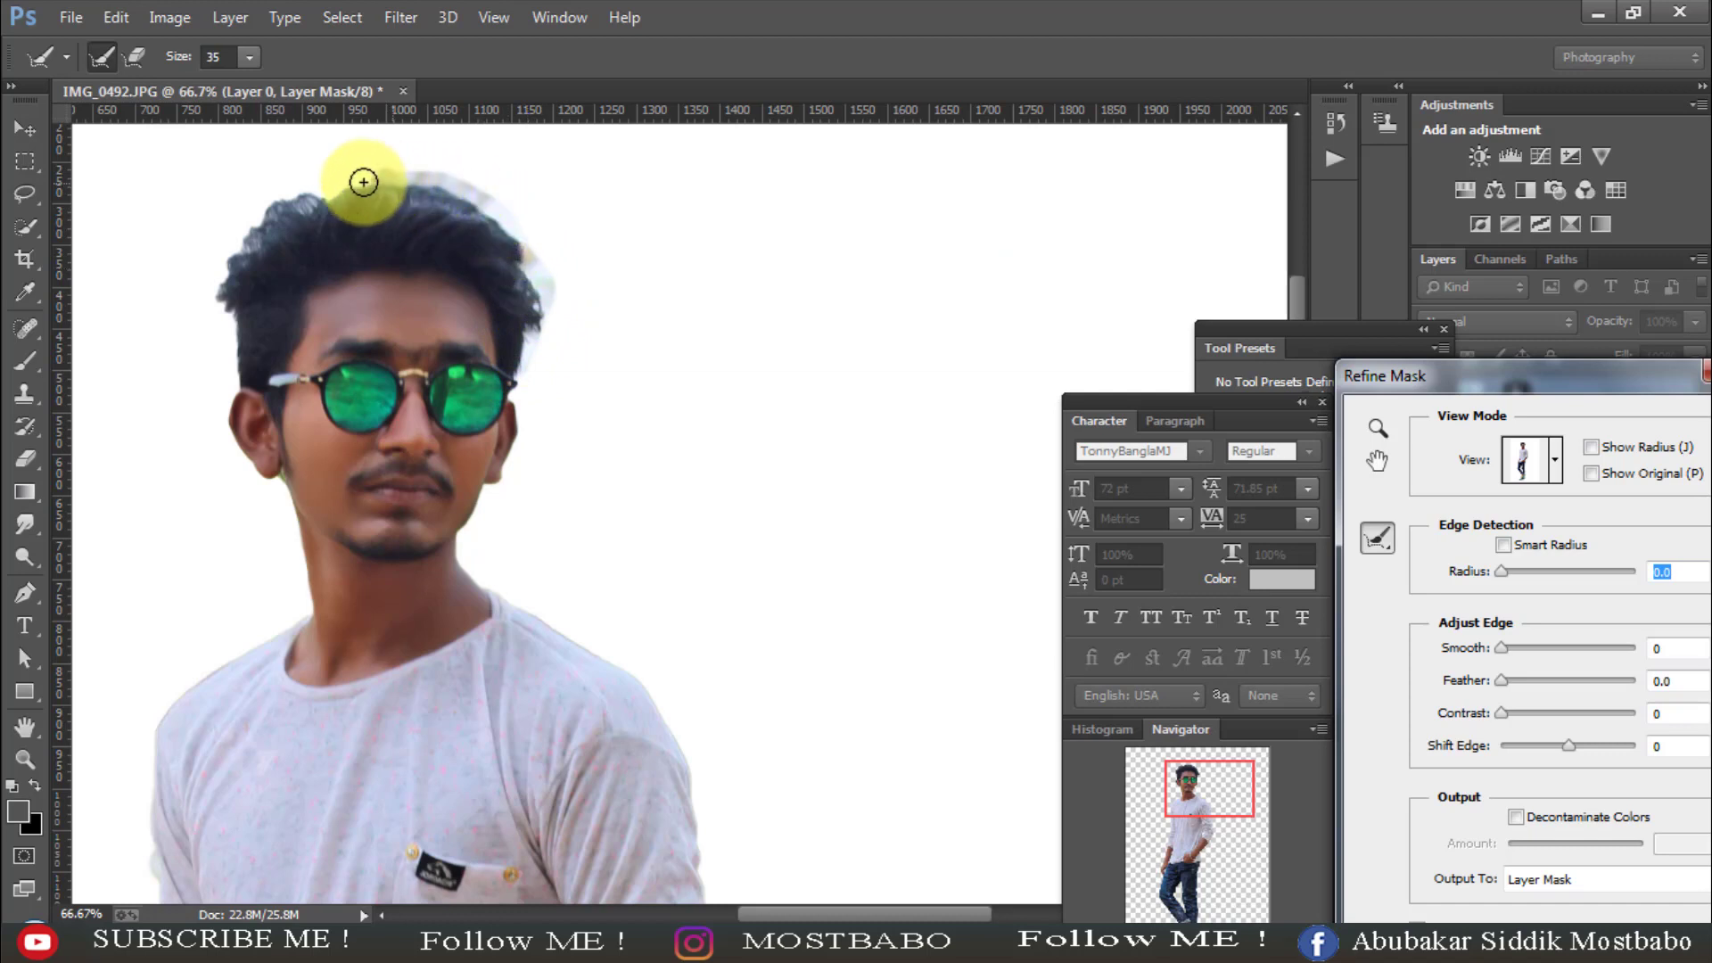
pyautogui.moveTo(236, 264)
pyautogui.mouseDown()
pyautogui.moveTo(221, 346)
pyautogui.moveTo(290, 318)
pyautogui.moveTo(278, 213)
pyautogui.moveTo(226, 267)
pyautogui.moveTo(230, 310)
pyautogui.mouseUp()
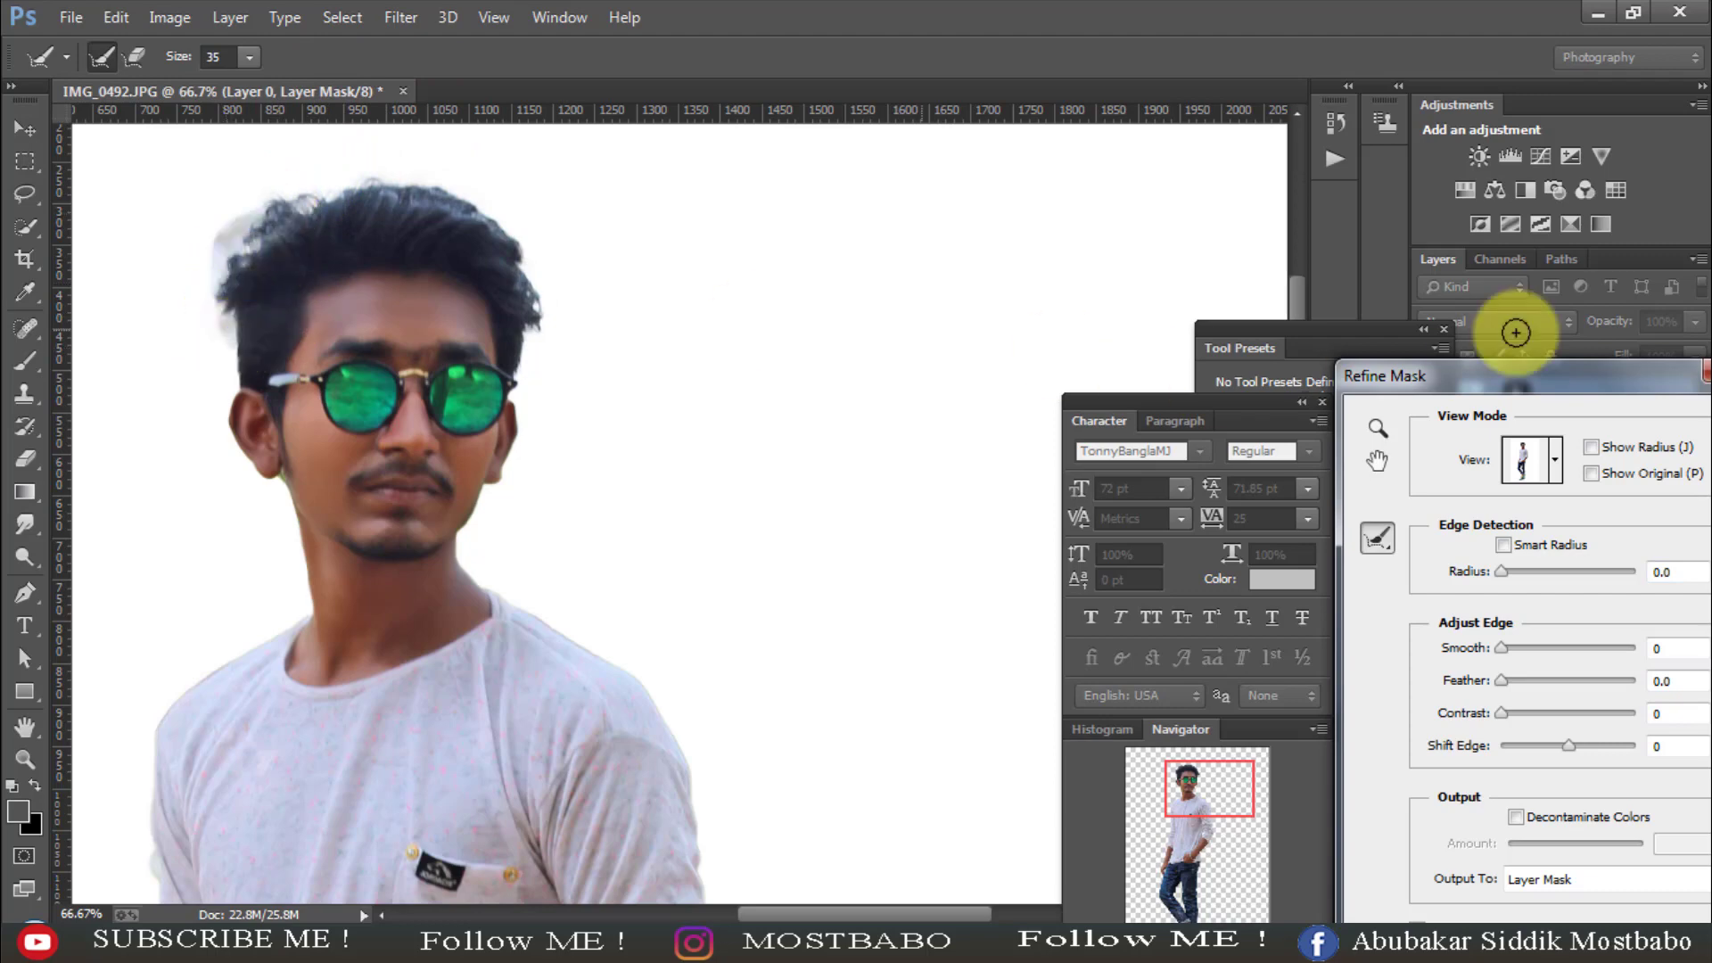
pyautogui.moveTo(1538, 394); pyautogui.dragTo(1253, 169)
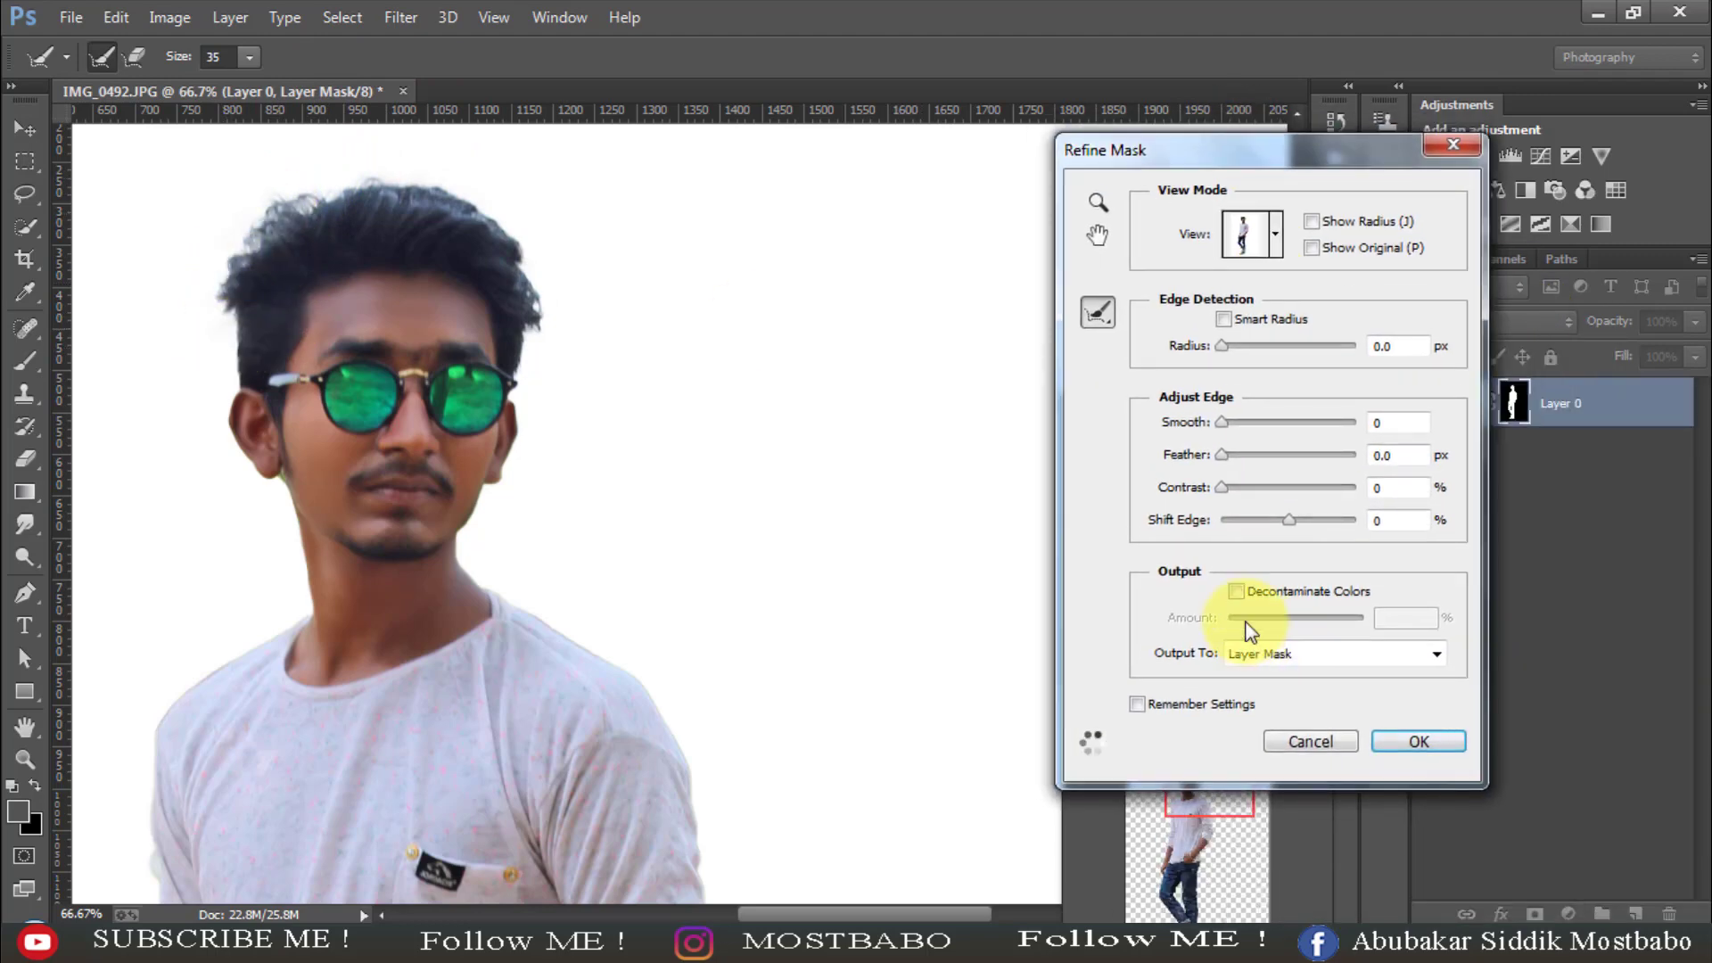
pyautogui.click(1419, 742)
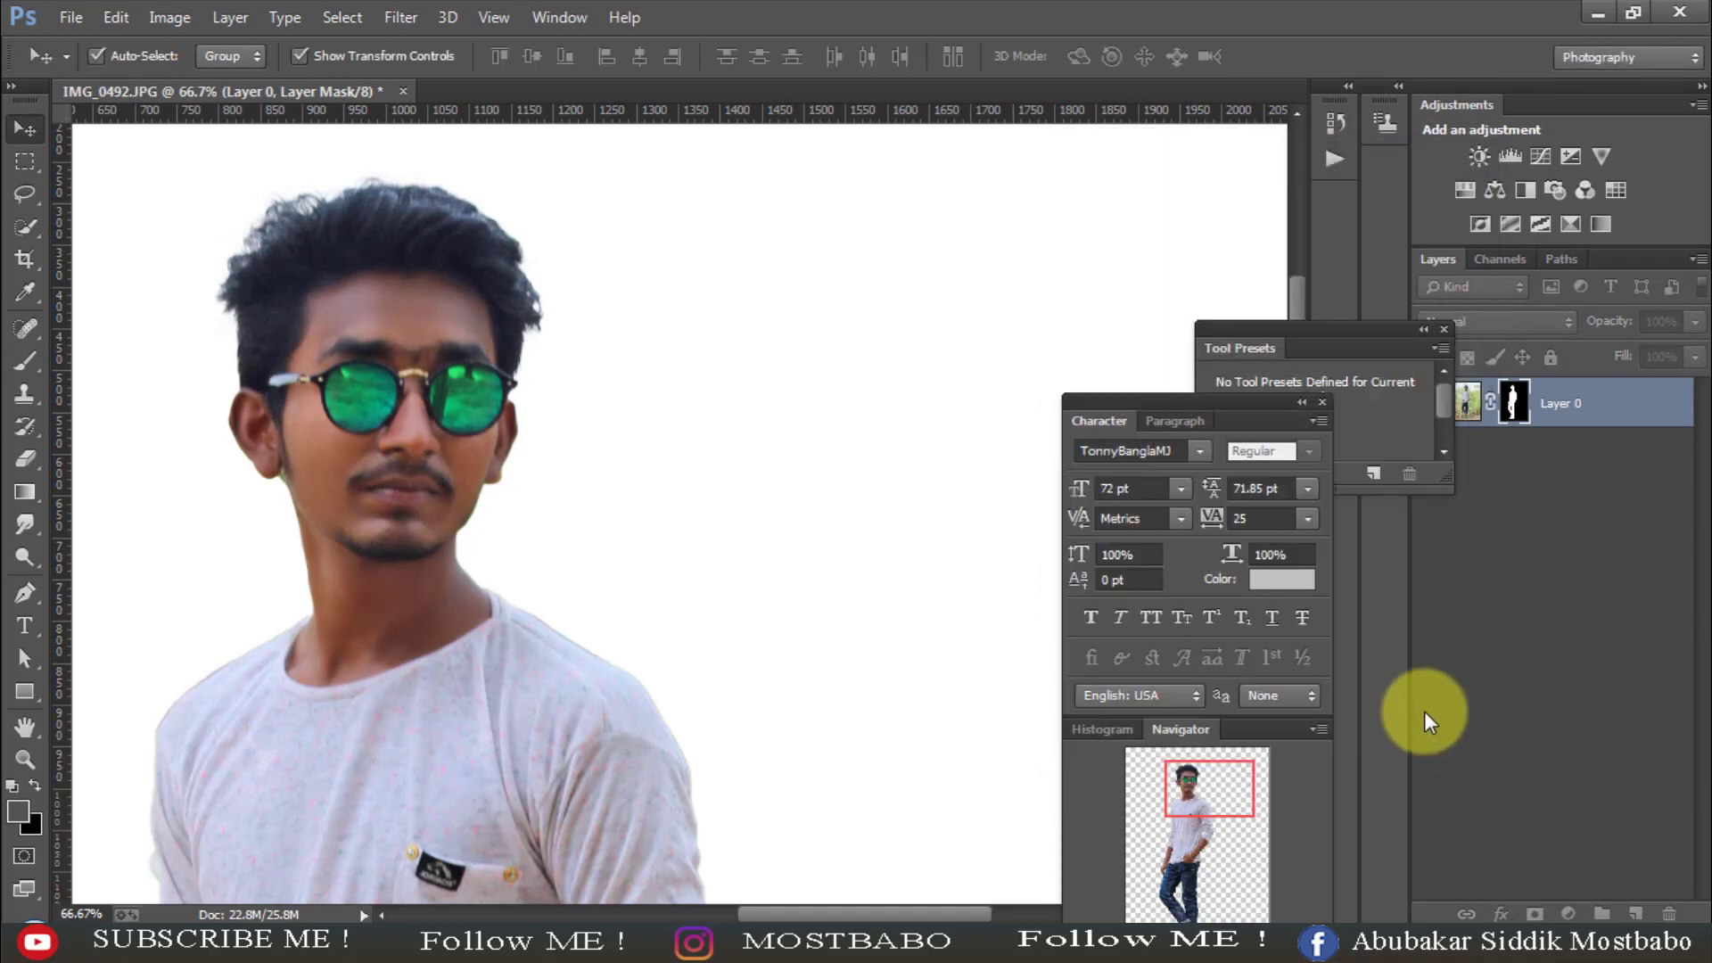
# - Duplicate Layer 0 as Layer 0 copy within IMG_0492.JPG
pyautogui.hotkey('ctrl', '-')
pyautogui.hotkey('ctrl', '-')
pyautogui.hotkey('ctrl', '-')
pyautogui.hotkey('ctrl', '-')
pyautogui.hotkey('ctrl', '-')
pyautogui.hotkey('ctrl', '-')
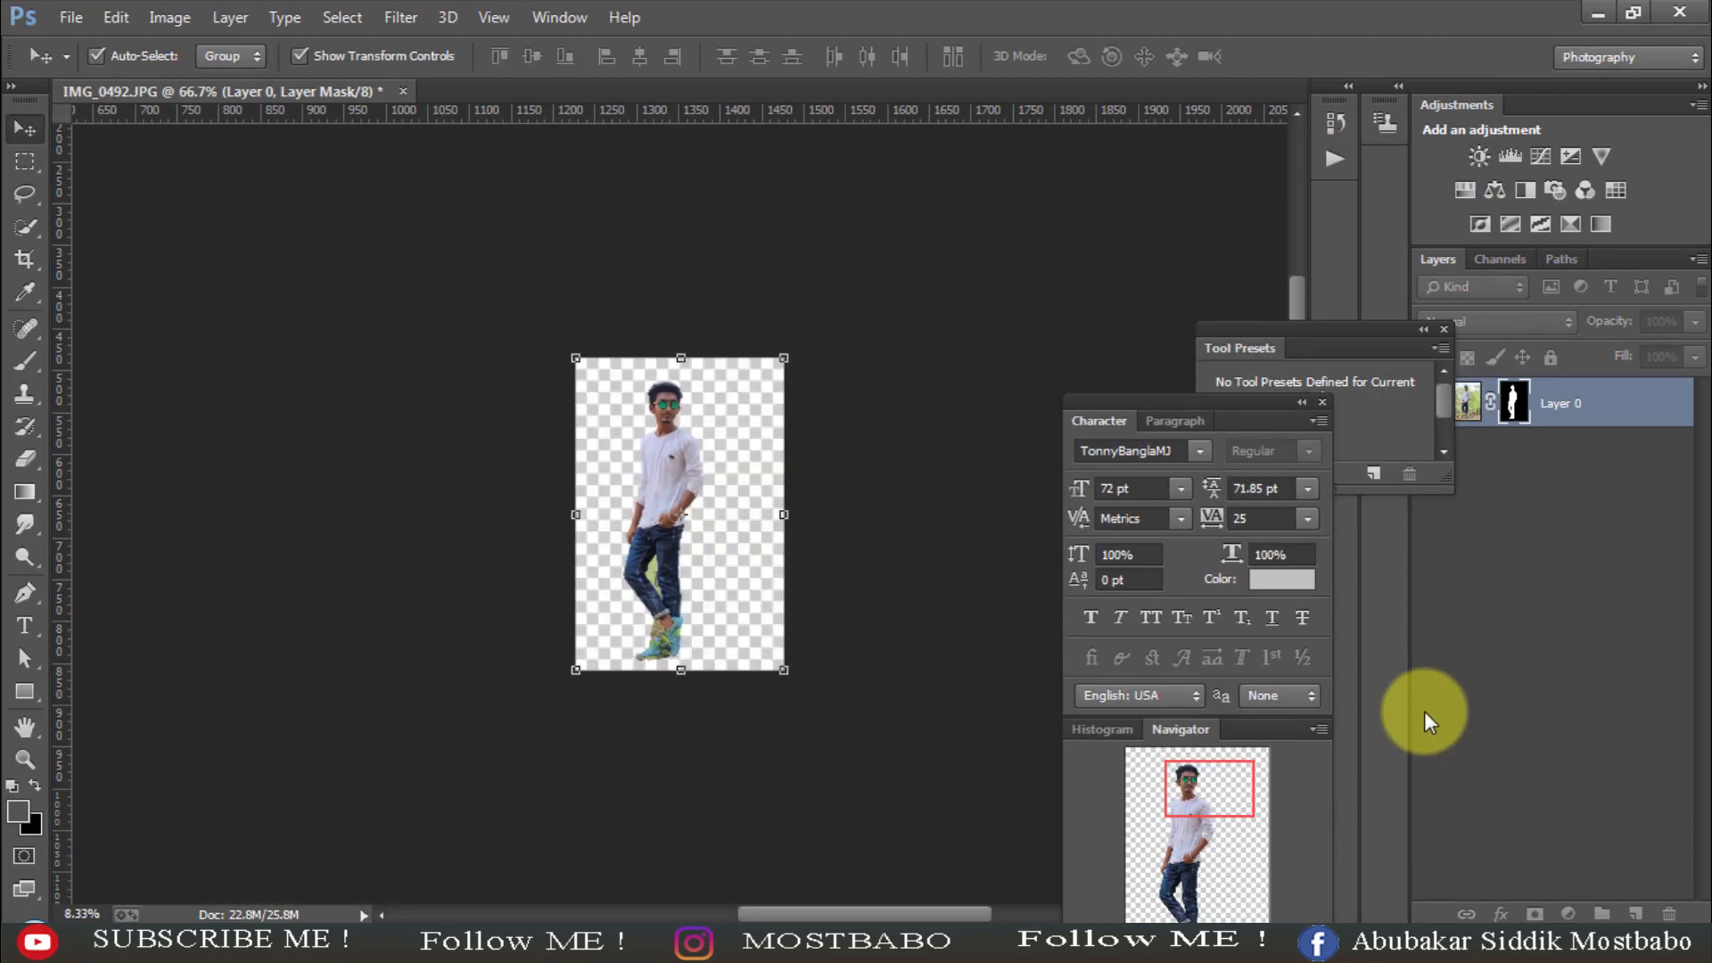
pyautogui.hotkey('ctrl', '+')
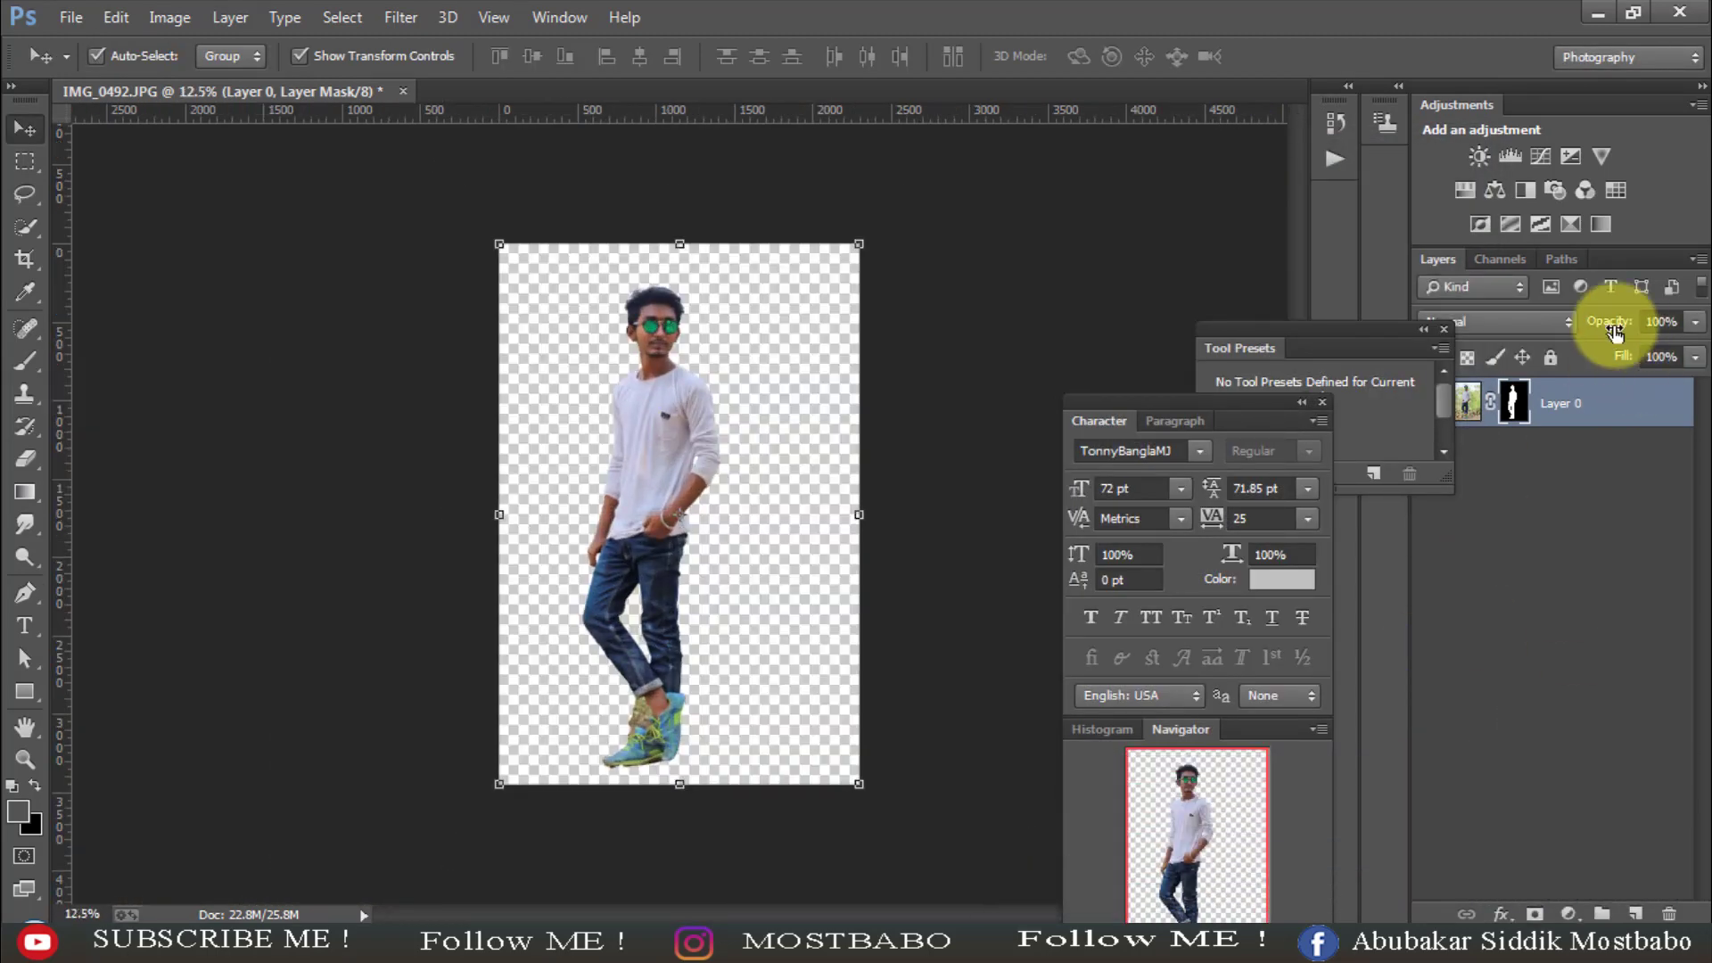
pyautogui.rightClick(1575, 405)
pyautogui.click(1224, 235)
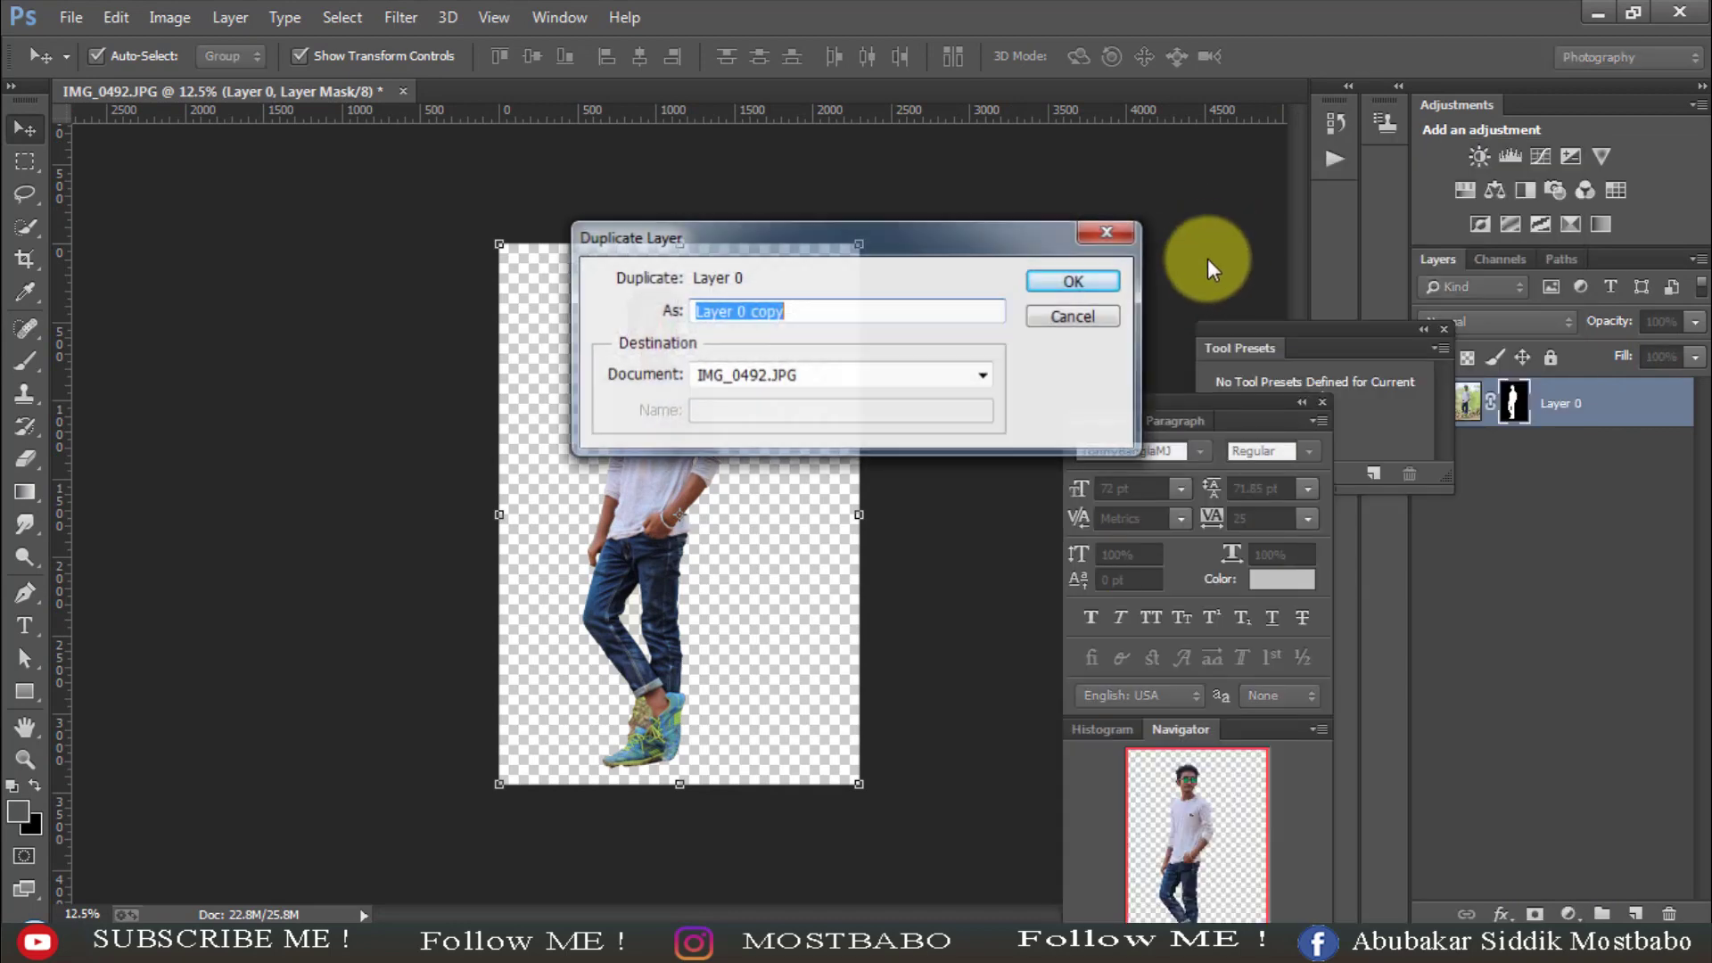
pyautogui.click(1095, 283)
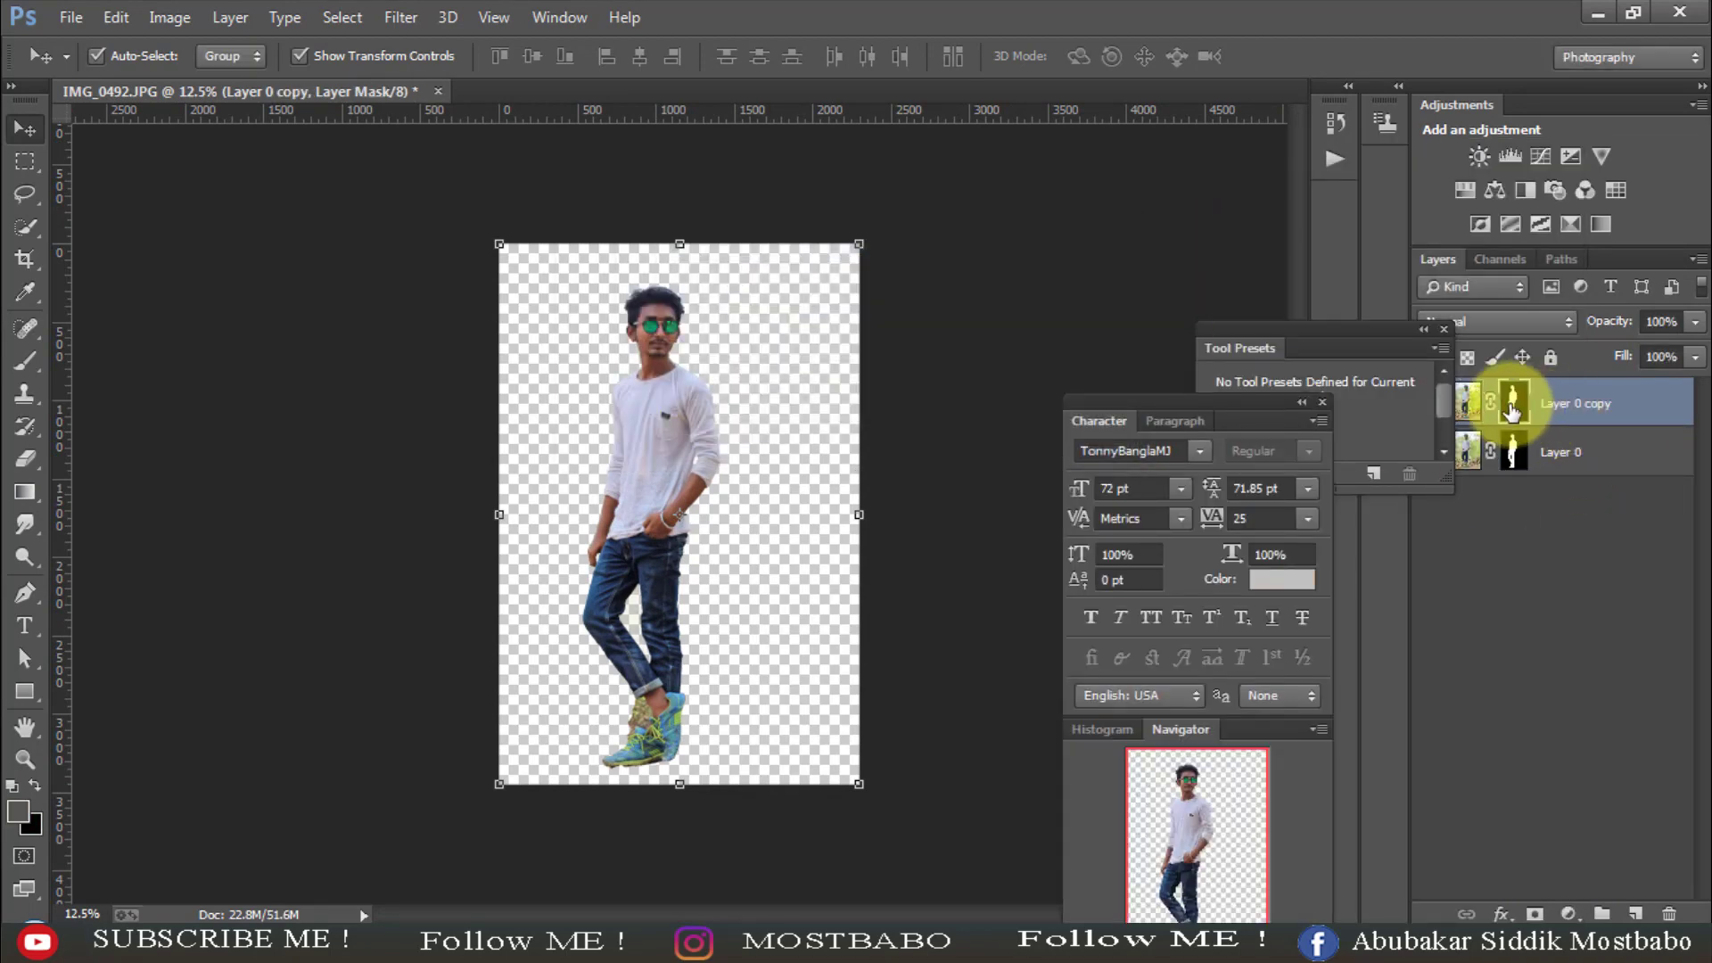
pyautogui.click(1671, 914)
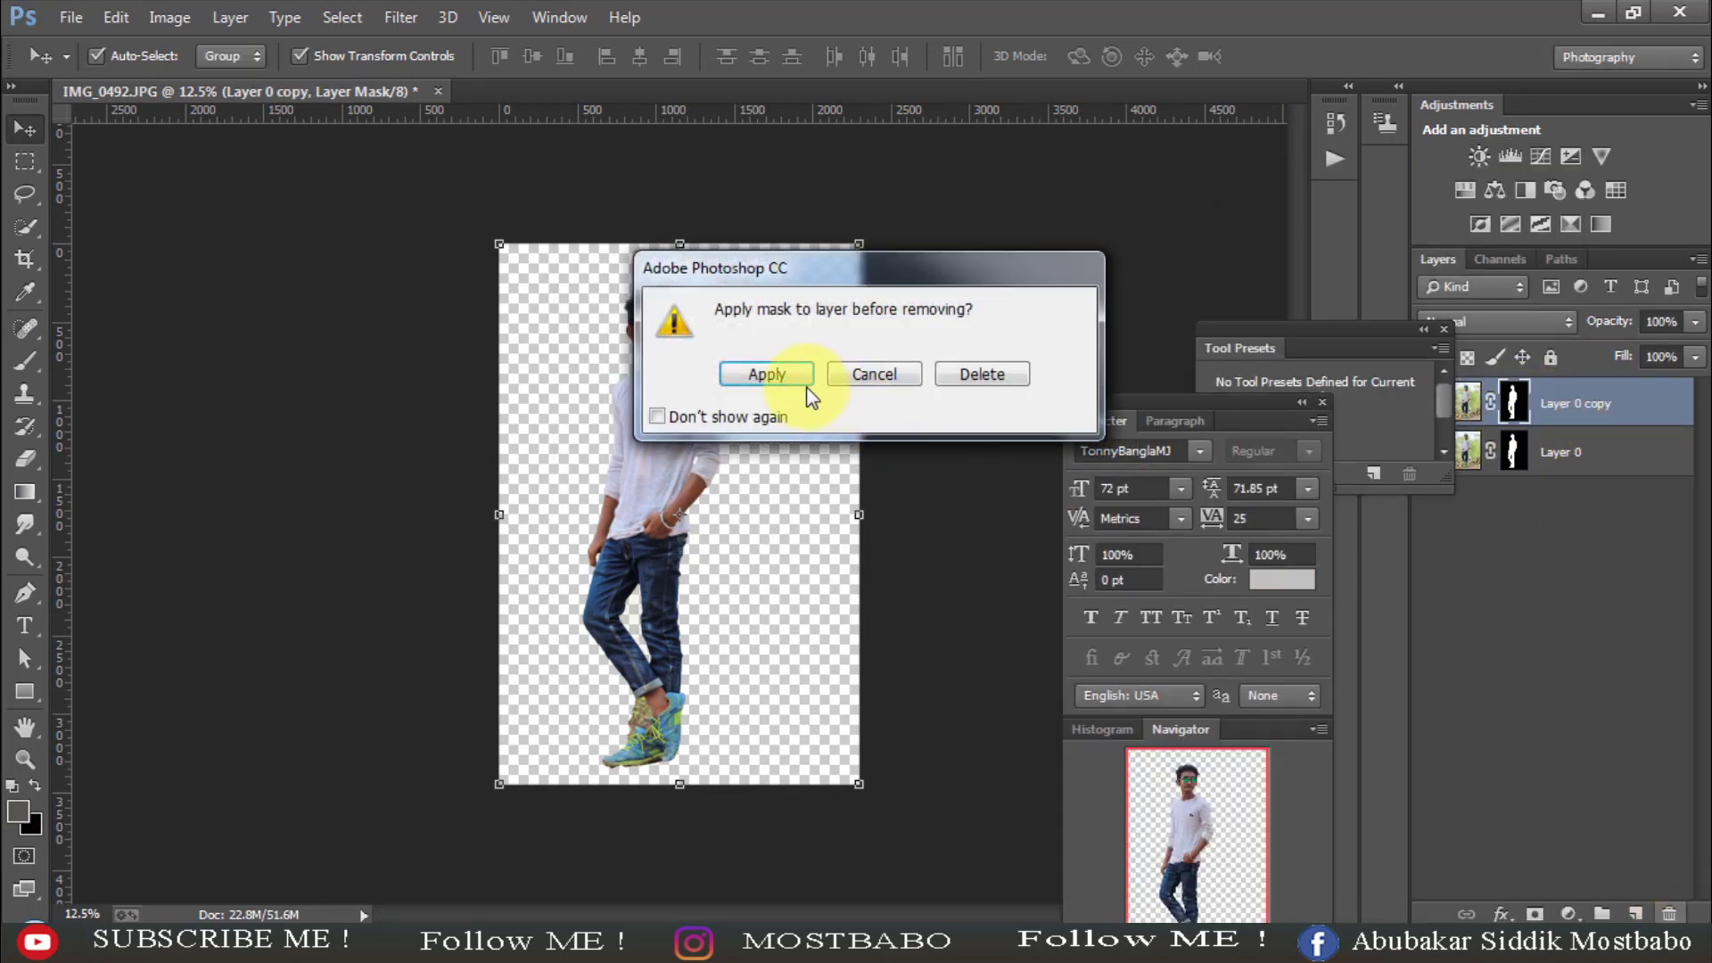
pyautogui.click(772, 375)
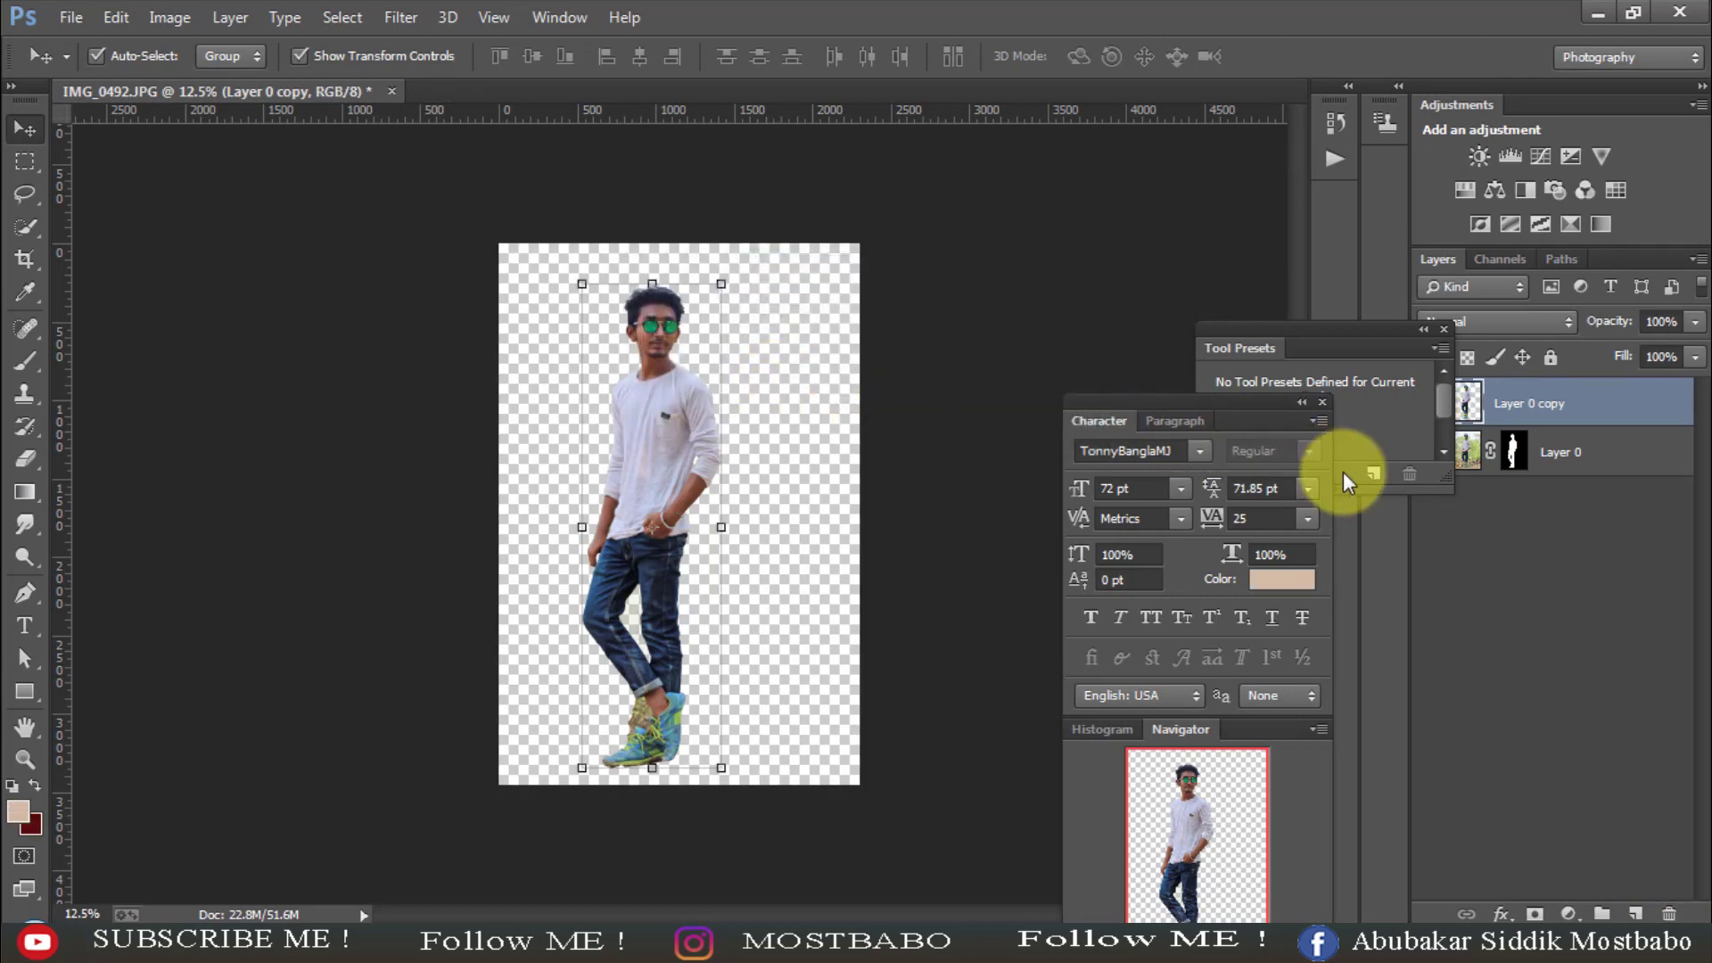
pyautogui.hotkey('ctrl', 'z')
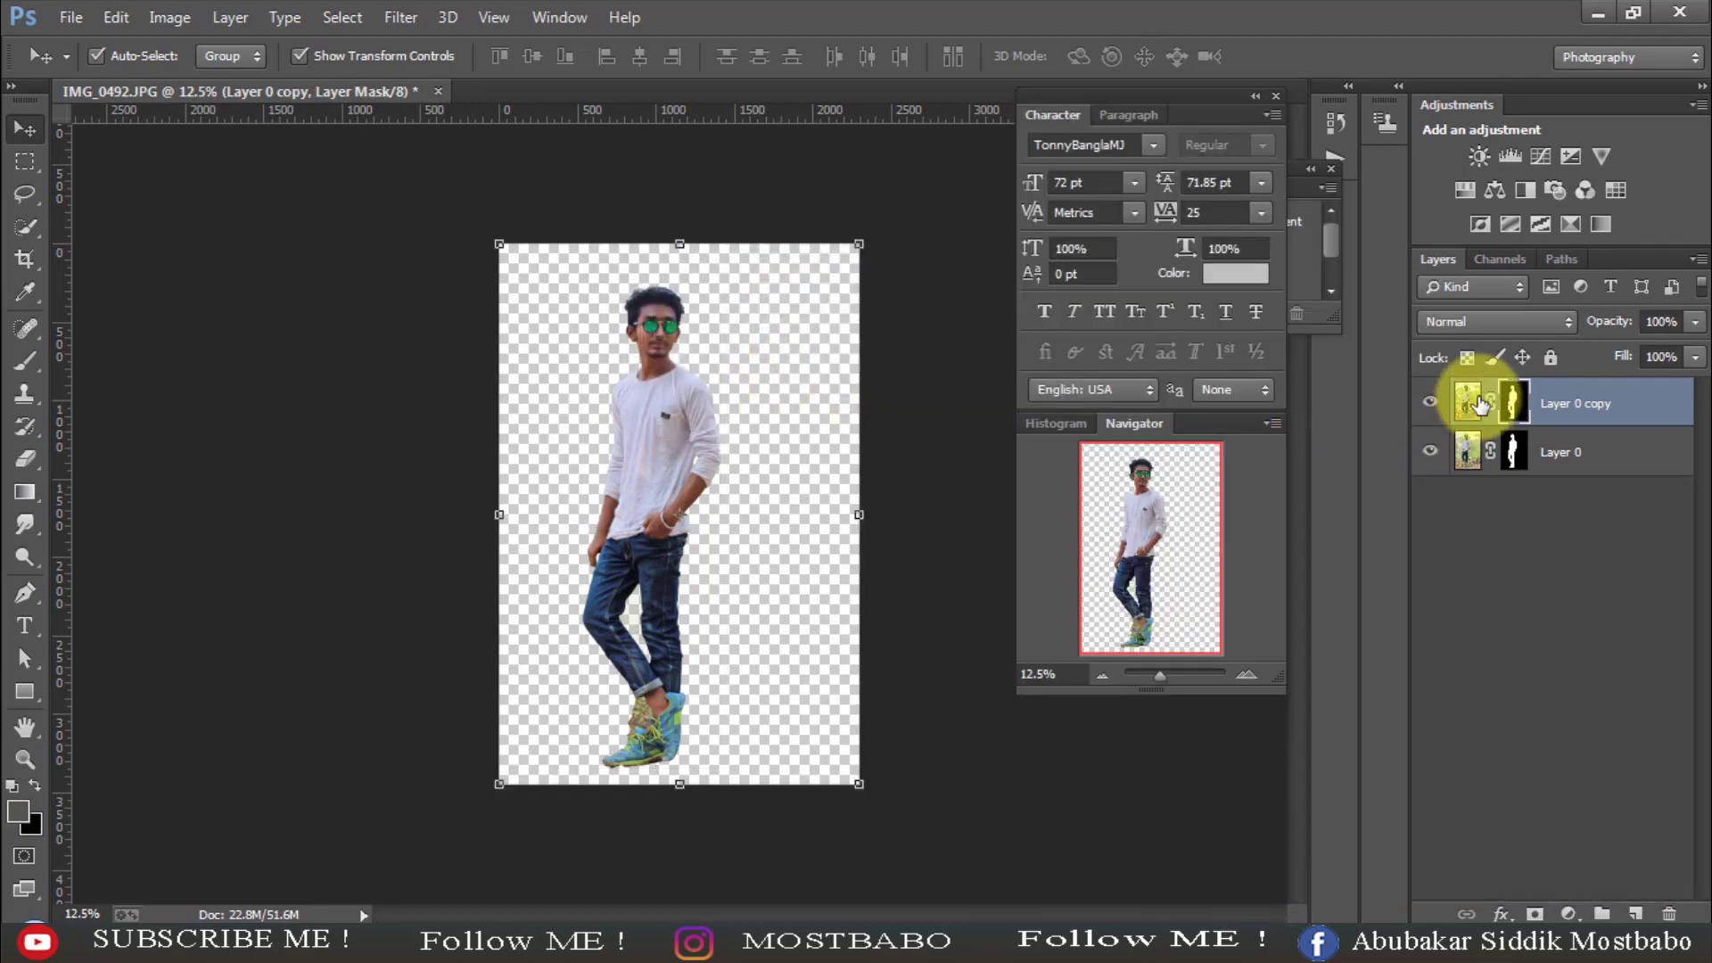
# - Replace the mask on Layer 0 copy with a blank white one and move the layer below Layer 0
pyautogui.rightClick(1548, 389)
pyautogui.click(1548, 391)
pyautogui.click(1515, 449)
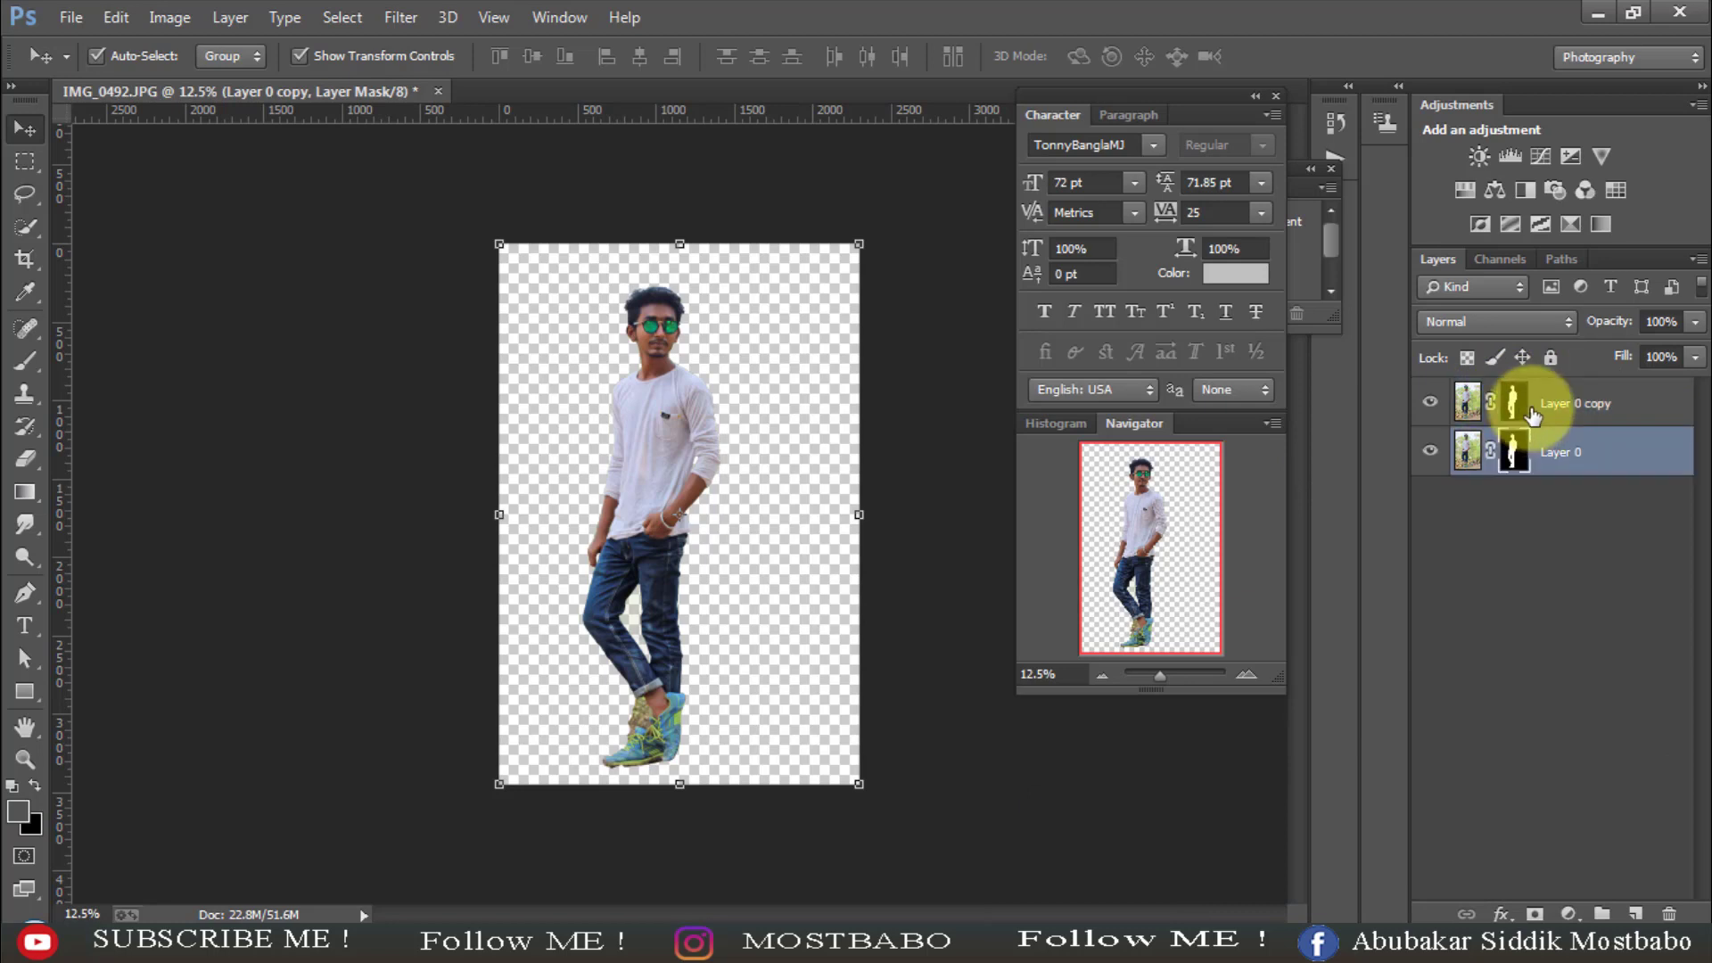
pyautogui.click(1515, 399)
pyautogui.rightClick(1516, 397)
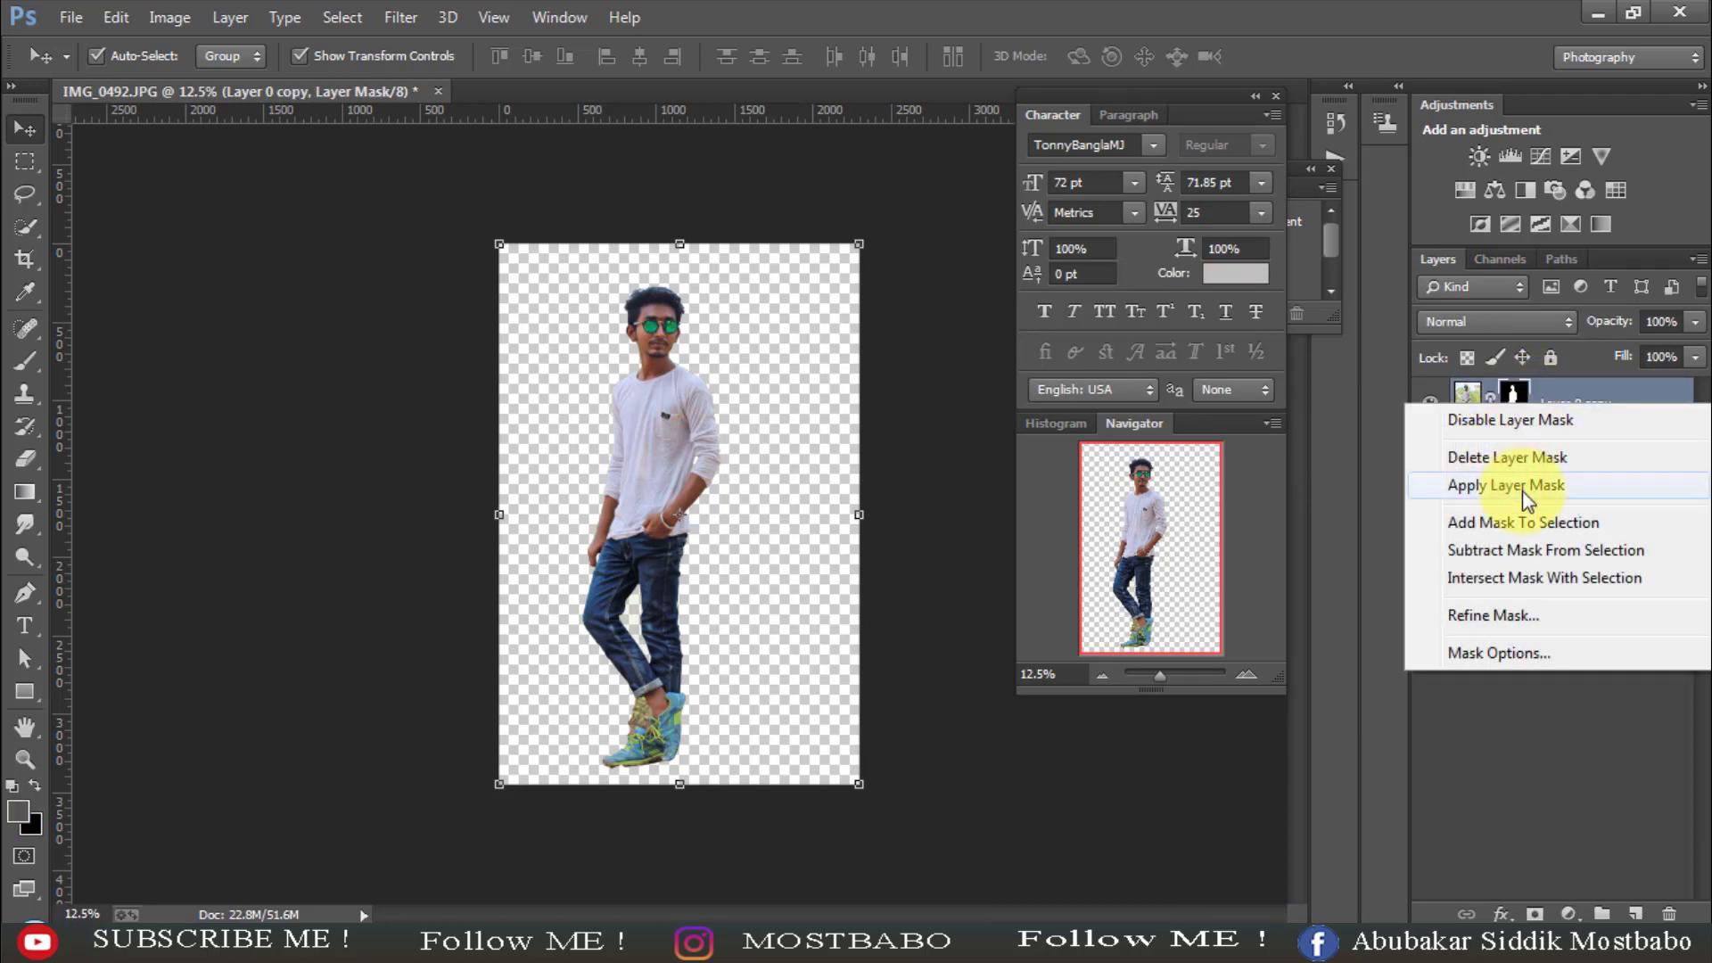
pyautogui.click(1507, 458)
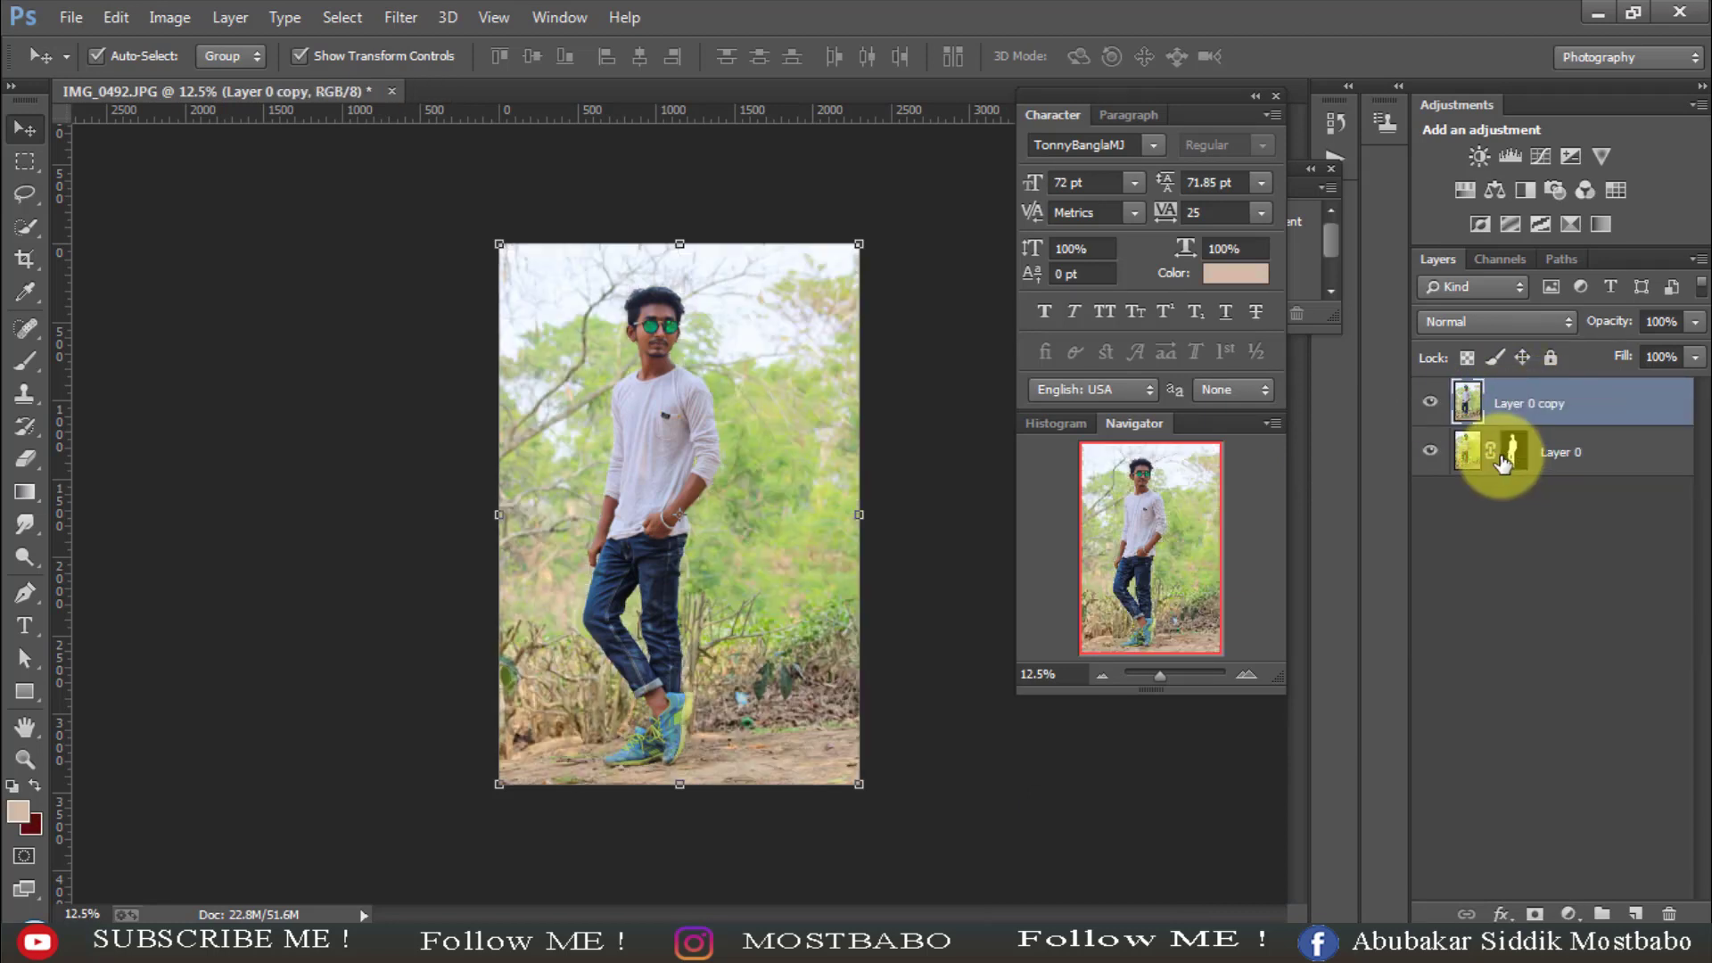
pyautogui.moveTo(1557, 397); pyautogui.dragTo(1561, 495)
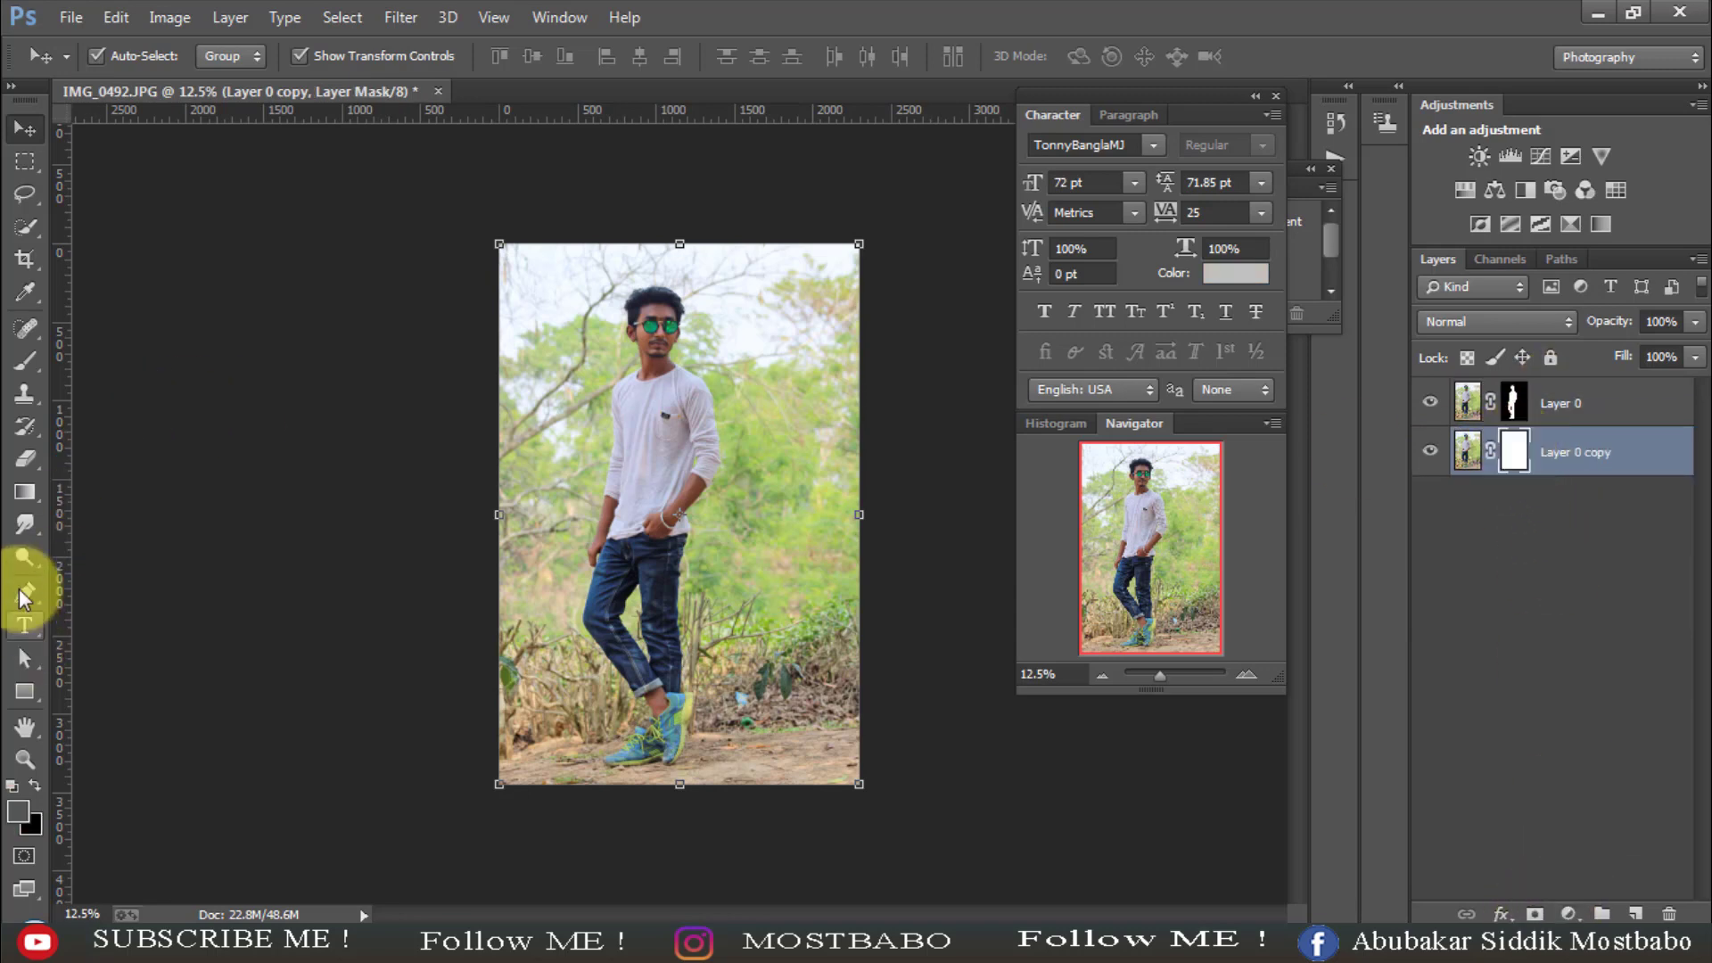
# - Fade out the upper background on Layer 0 copy's mask with repeated Neutral Density gradients, keeping the ground and lower bushes
pyautogui.click(24, 495)
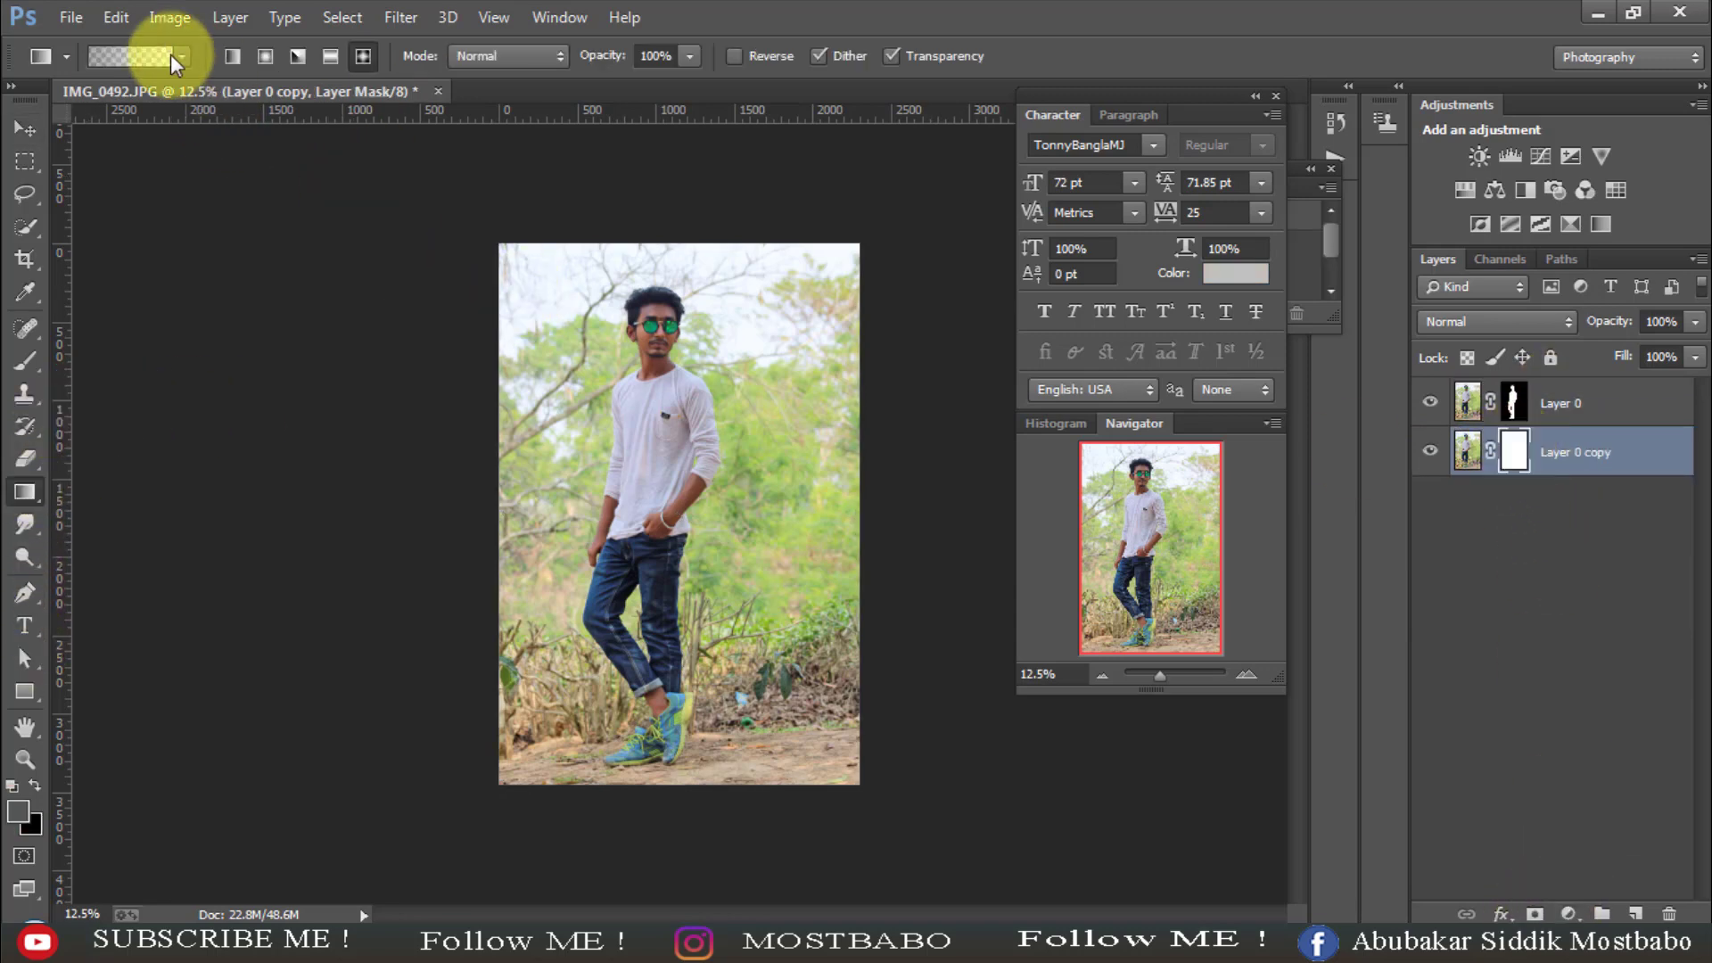
pyautogui.press('i')
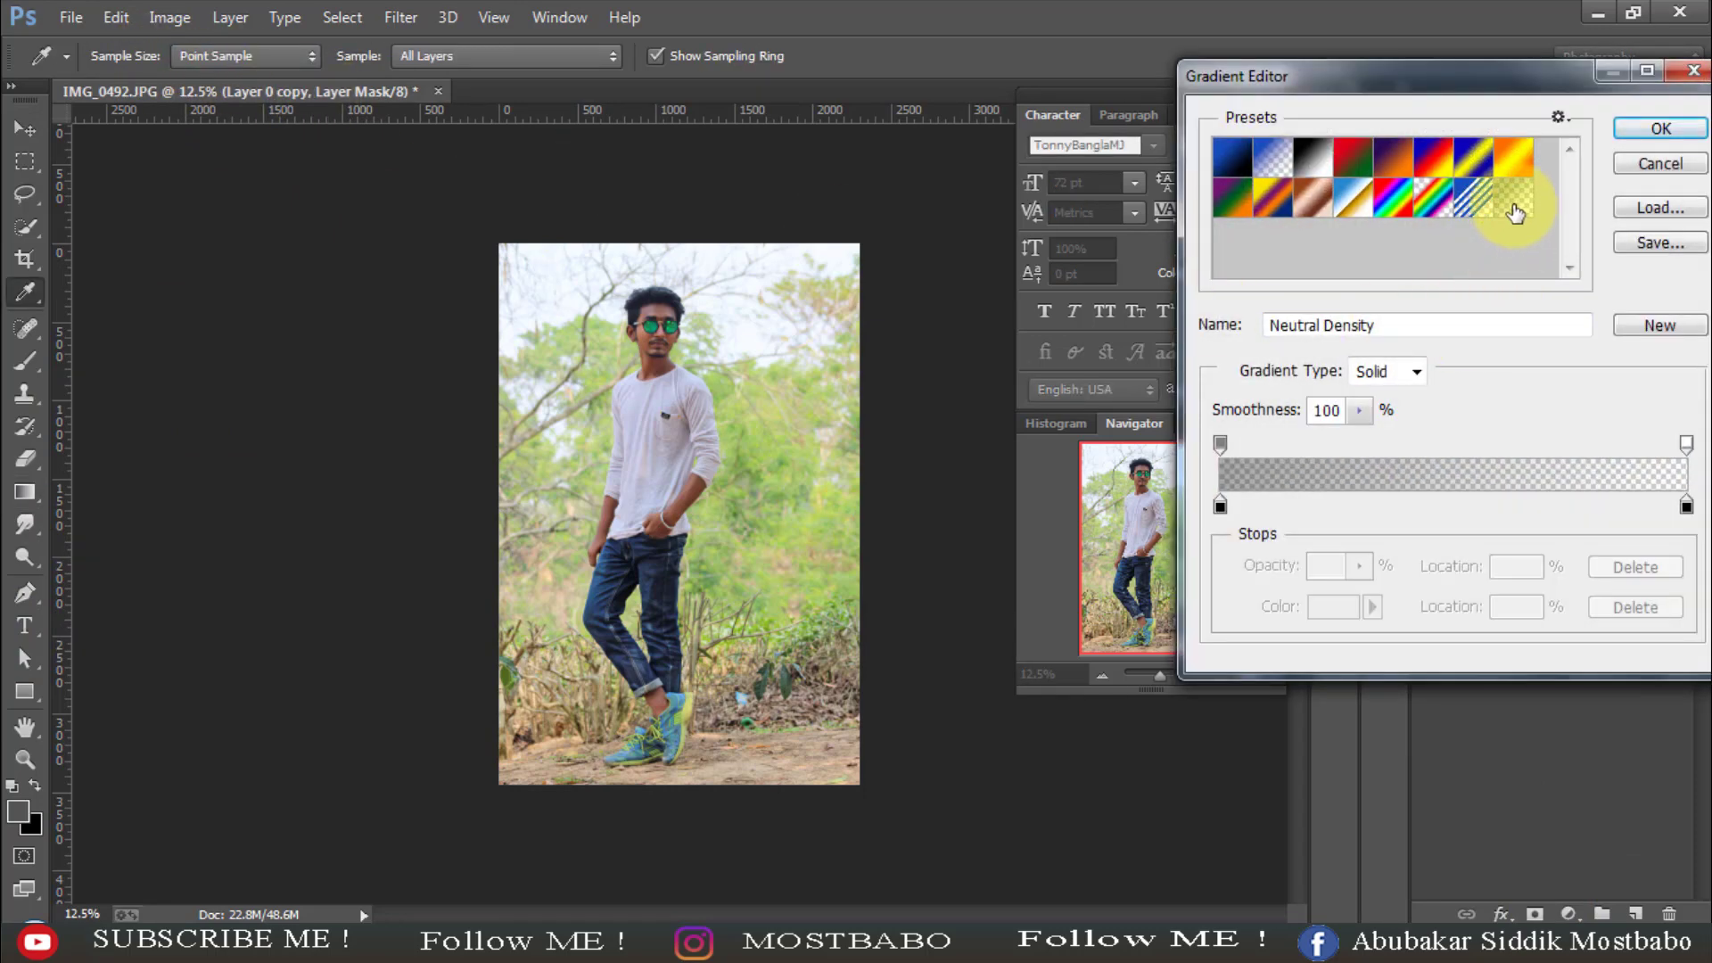
pyautogui.click(1655, 132)
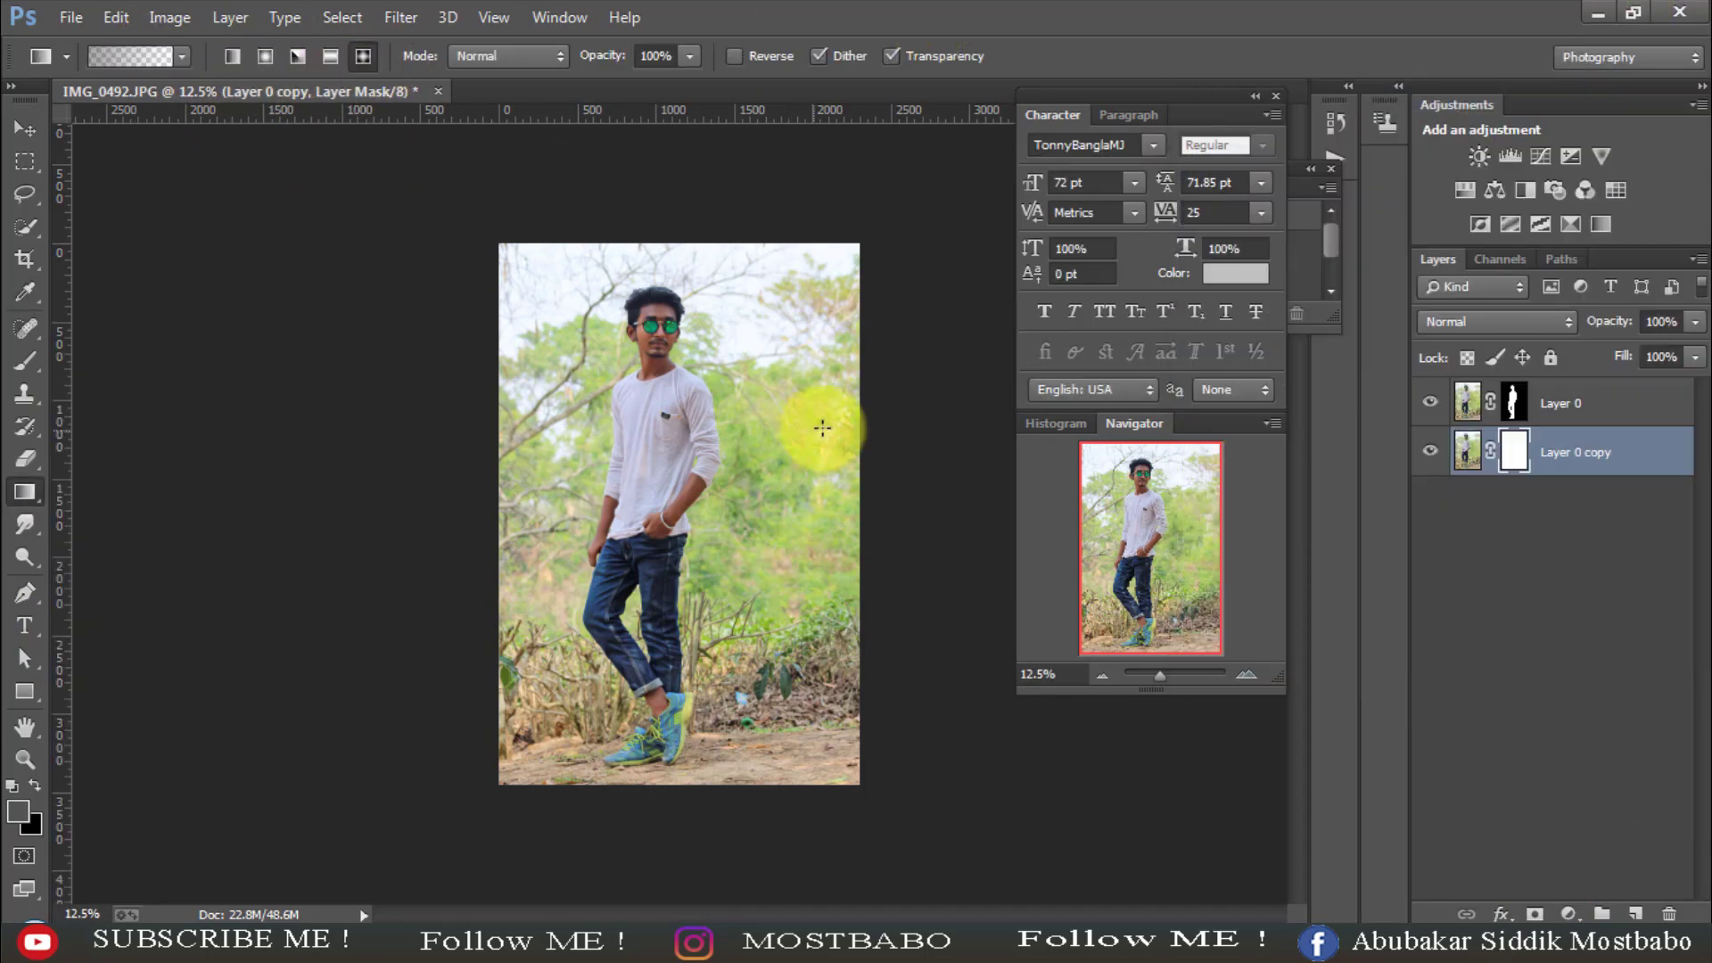
pyautogui.moveTo(692, 237)
pyautogui.mouseDown()
pyautogui.moveTo(680, 432)
pyautogui.moveTo(764, 485)
pyautogui.mouseUp()
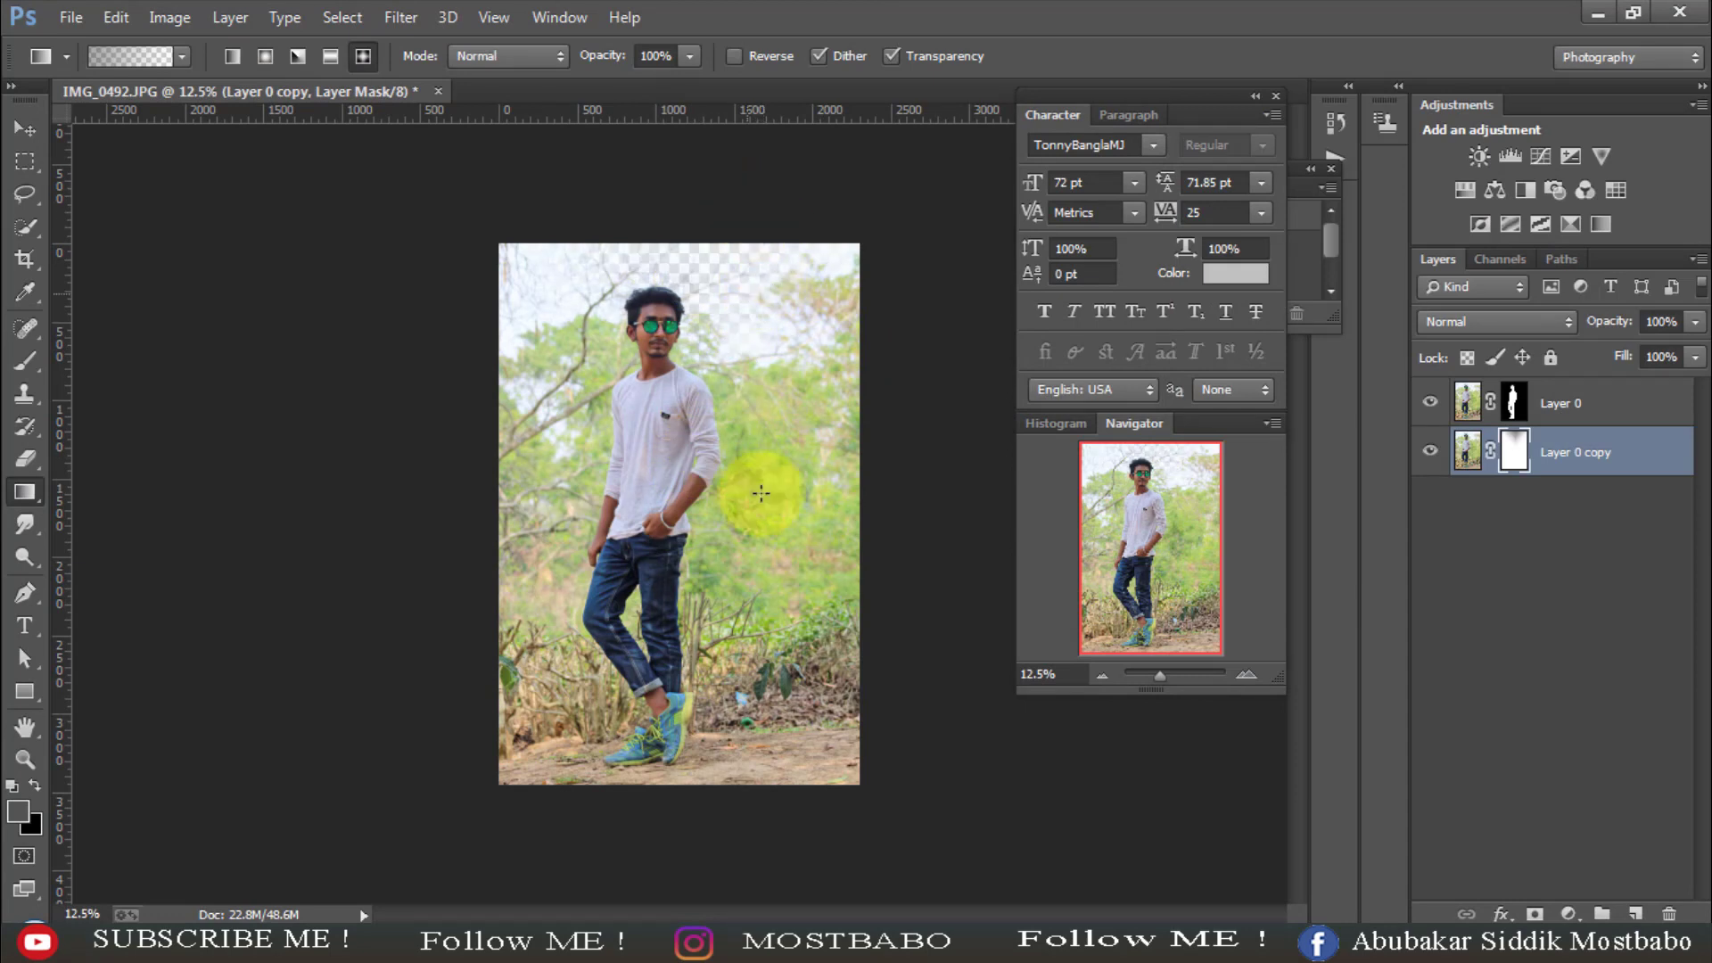
pyautogui.moveTo(627, 280)
pyautogui.mouseDown()
pyautogui.moveTo(639, 381)
pyautogui.moveTo(616, 356)
pyautogui.mouseUp()
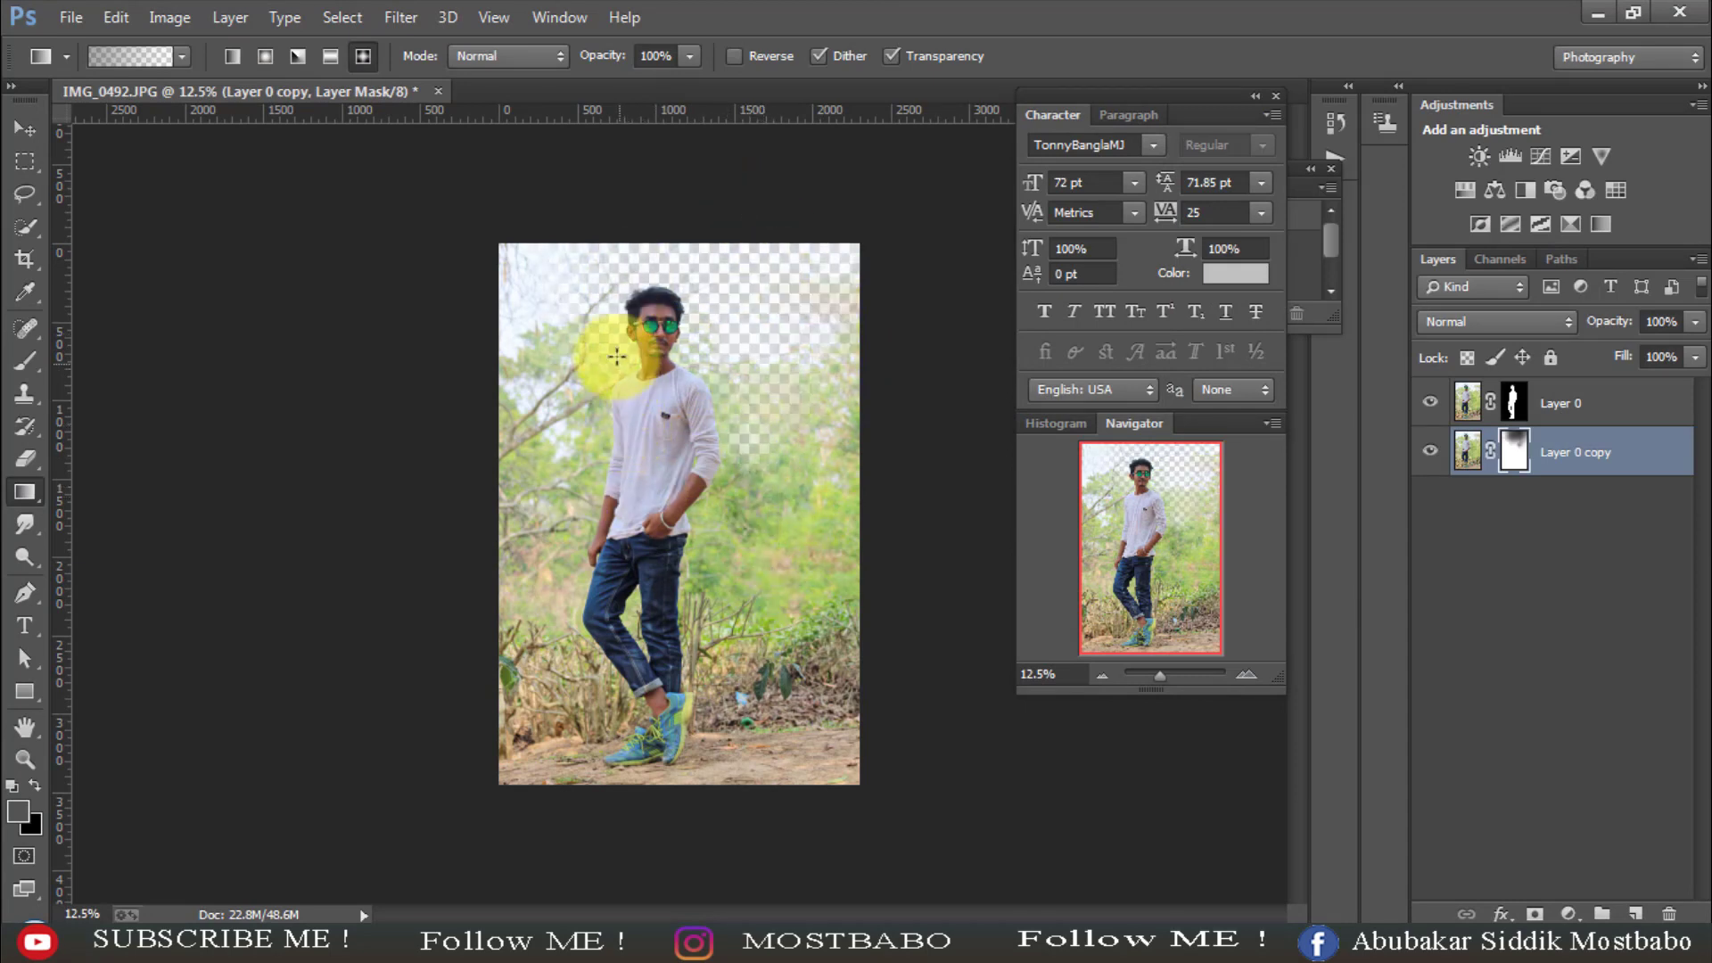
pyautogui.moveTo(580, 294)
pyautogui.mouseDown()
pyautogui.moveTo(533, 542)
pyautogui.moveTo(545, 615)
pyautogui.mouseUp()
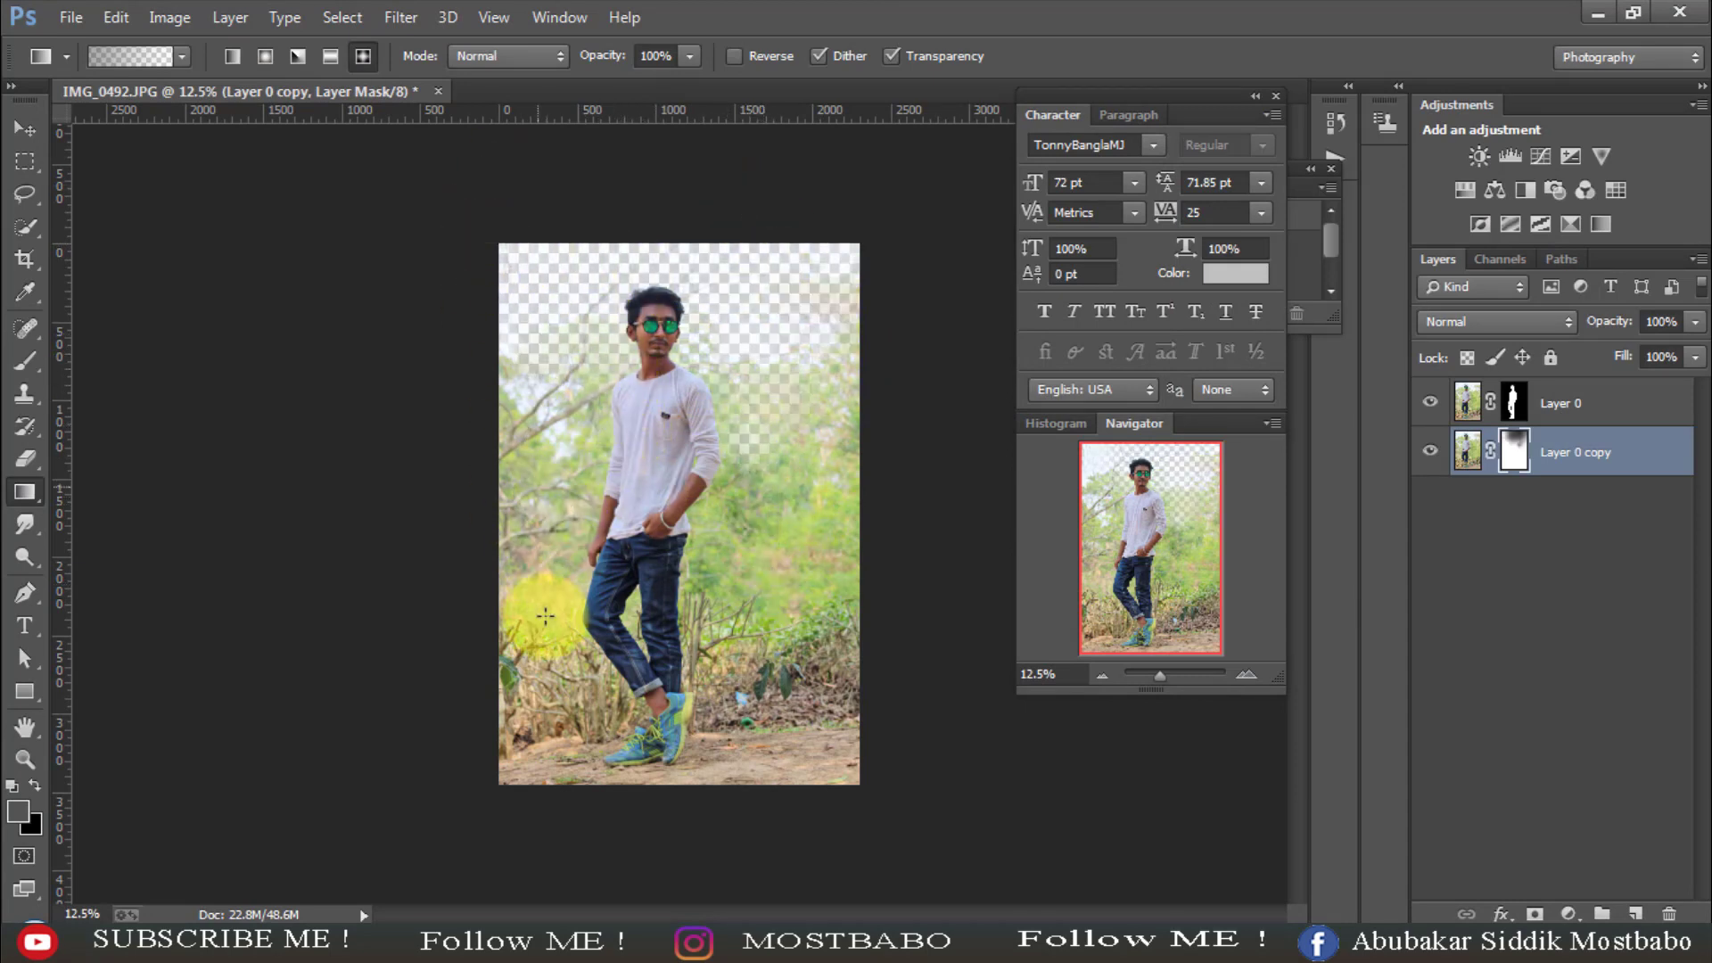
pyautogui.moveTo(540, 268)
pyautogui.mouseDown()
pyautogui.moveTo(571, 658)
pyautogui.moveTo(592, 420)
pyautogui.moveTo(649, 593)
pyautogui.moveTo(626, 435)
pyautogui.moveTo(814, 248)
pyautogui.moveTo(746, 699)
pyautogui.moveTo(799, 324)
pyautogui.moveTo(827, 337)
pyautogui.moveTo(838, 432)
pyautogui.mouseUp()
pyautogui.moveTo(769, 496)
pyautogui.mouseDown()
pyautogui.moveTo(794, 307)
pyautogui.moveTo(720, 490)
pyautogui.moveTo(726, 390)
pyautogui.moveTo(567, 739)
pyautogui.moveTo(554, 478)
pyautogui.moveTo(508, 327)
pyautogui.mouseUp()
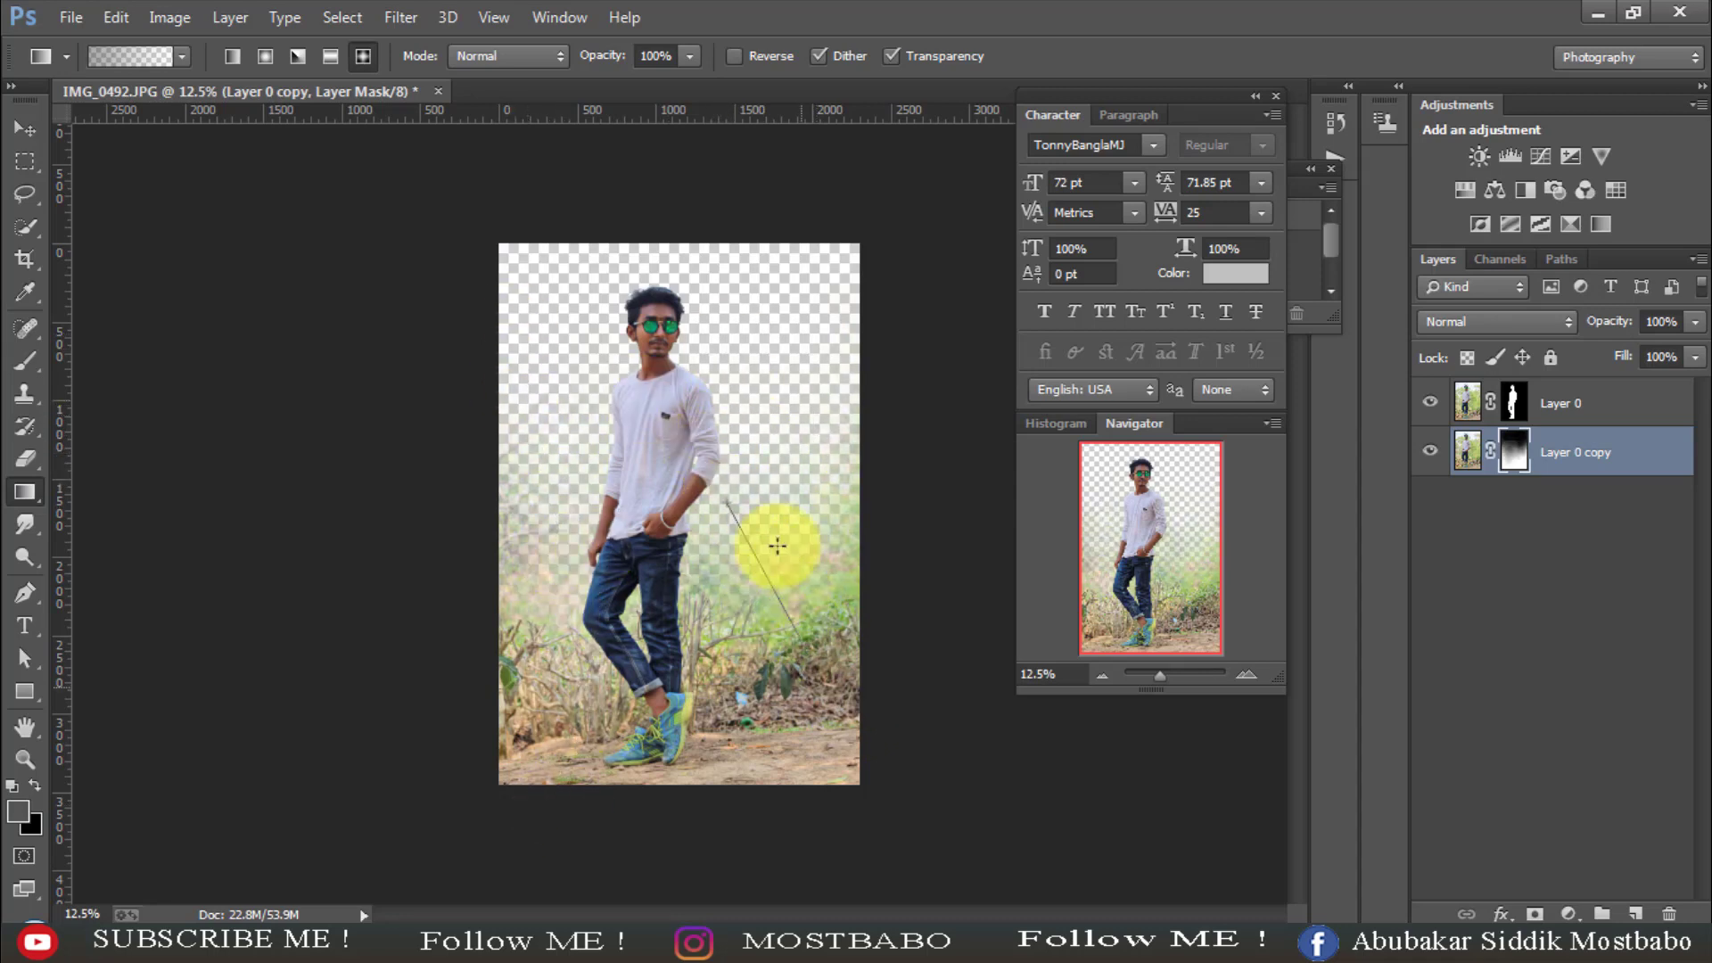
pyautogui.moveTo(778, 545)
pyautogui.mouseDown()
pyautogui.moveTo(791, 497)
pyautogui.moveTo(838, 593)
pyautogui.mouseUp()
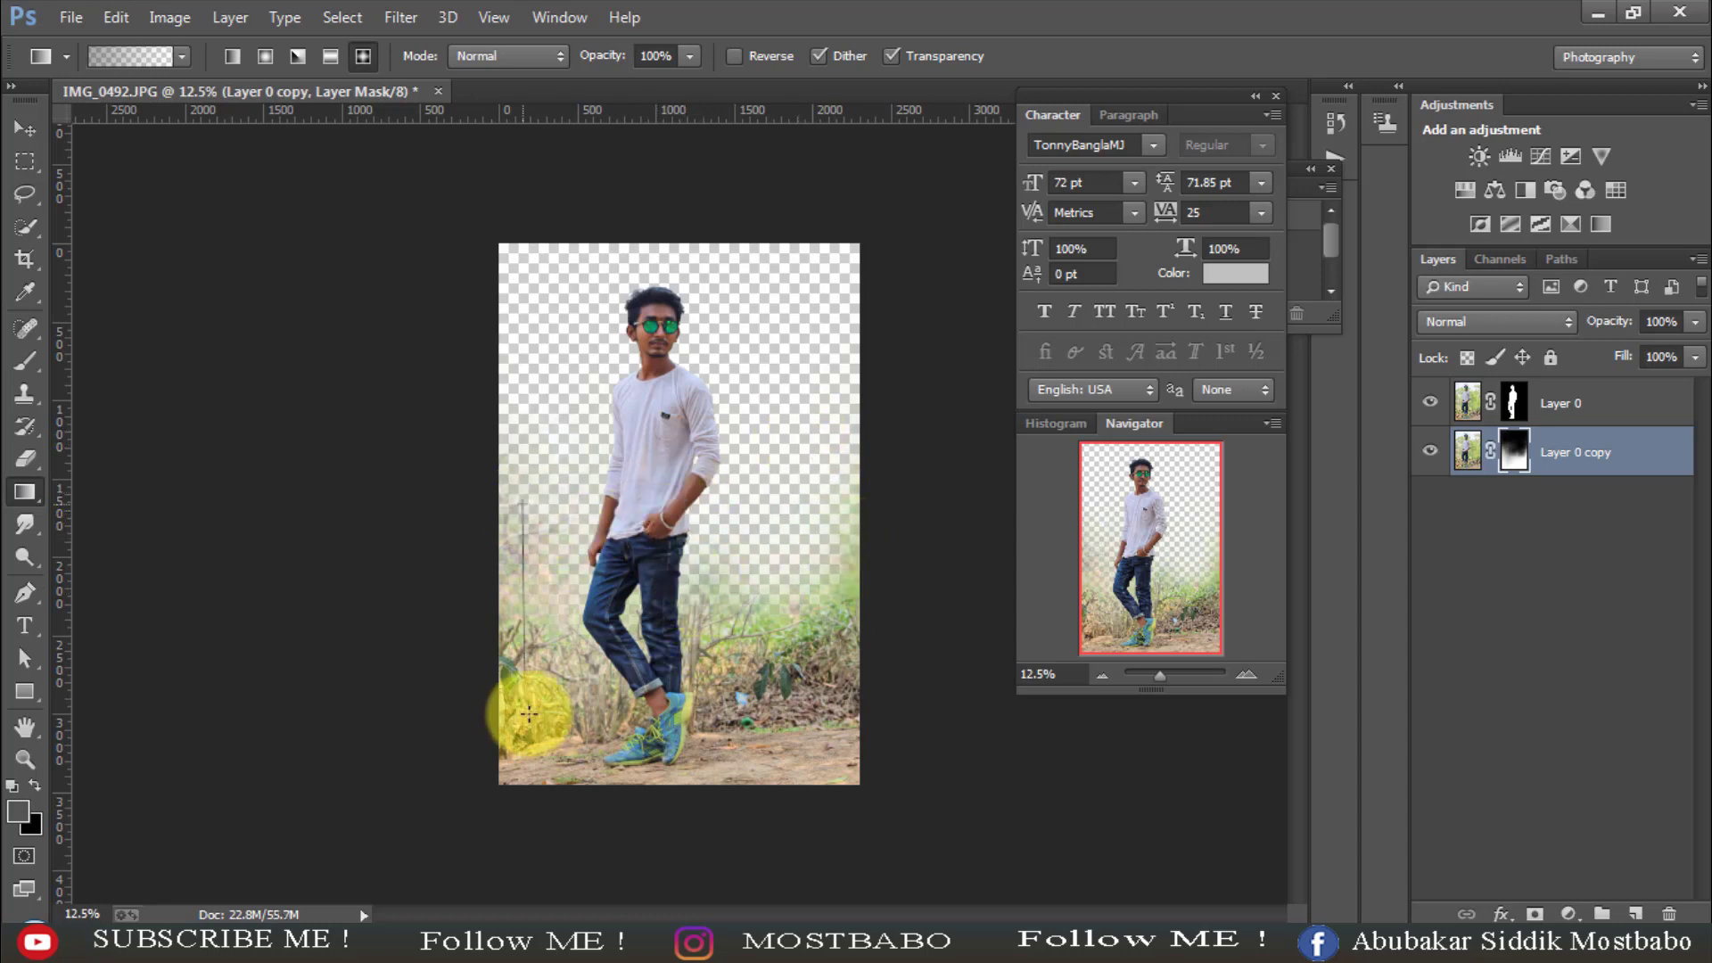
pyautogui.moveTo(620, 462); pyautogui.dragTo(701, 571)
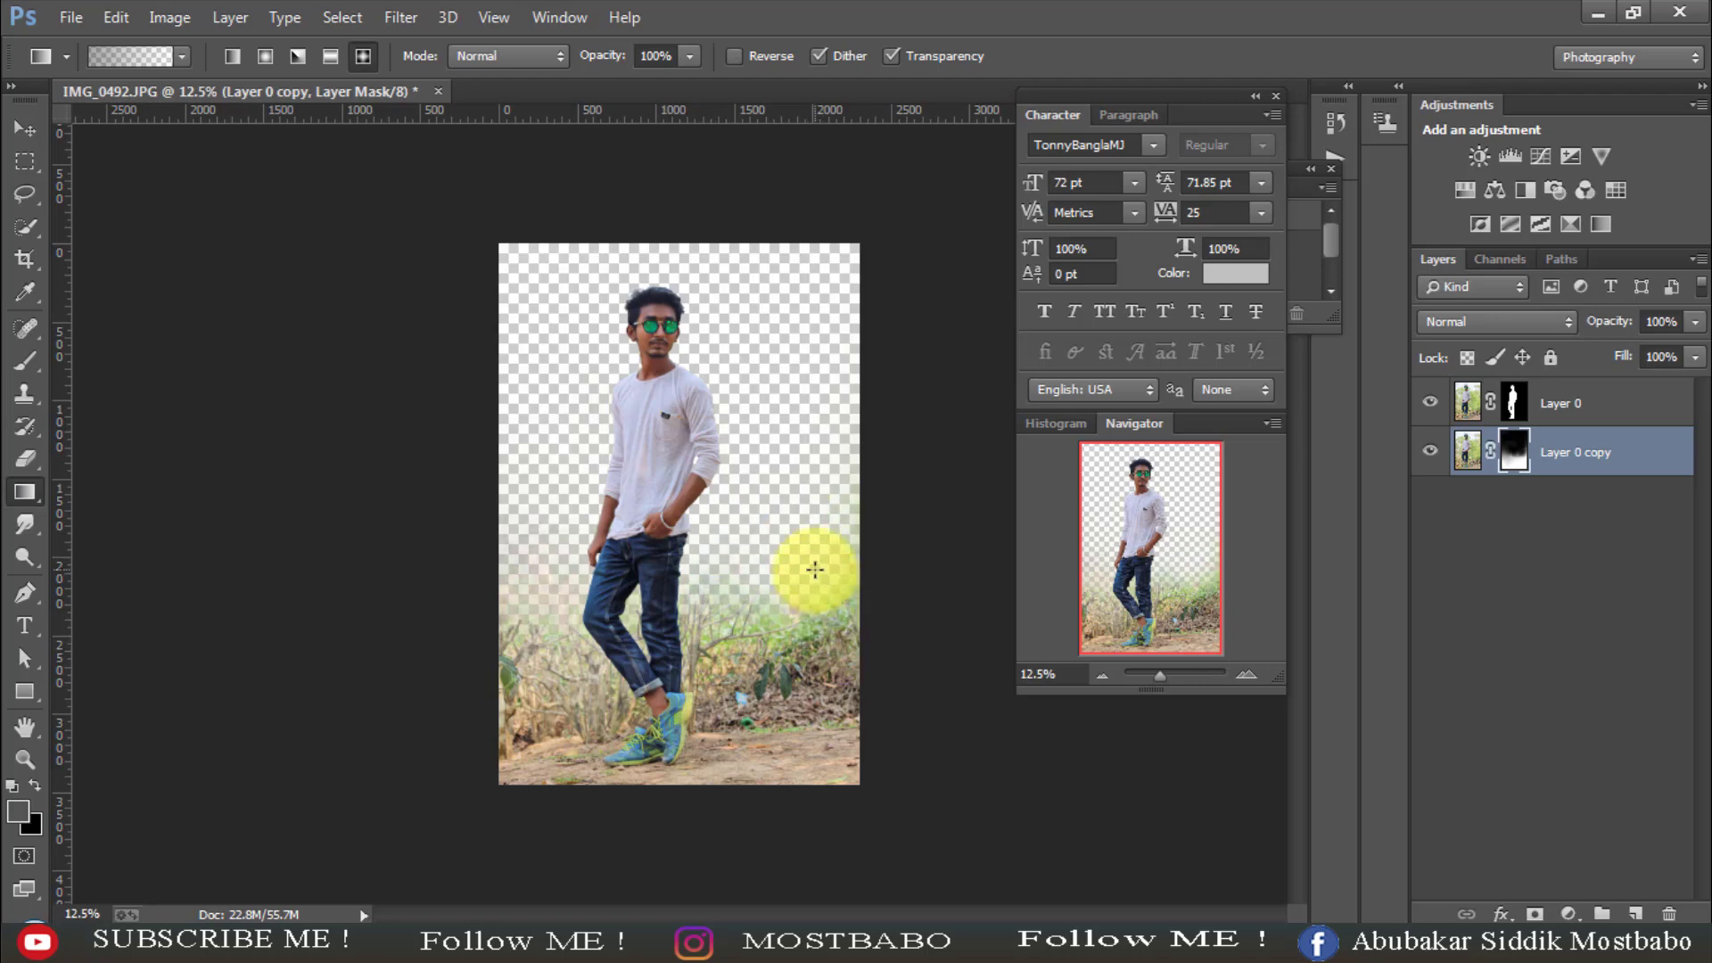
pyautogui.moveTo(861, 691); pyautogui.dragTo(861, 690)
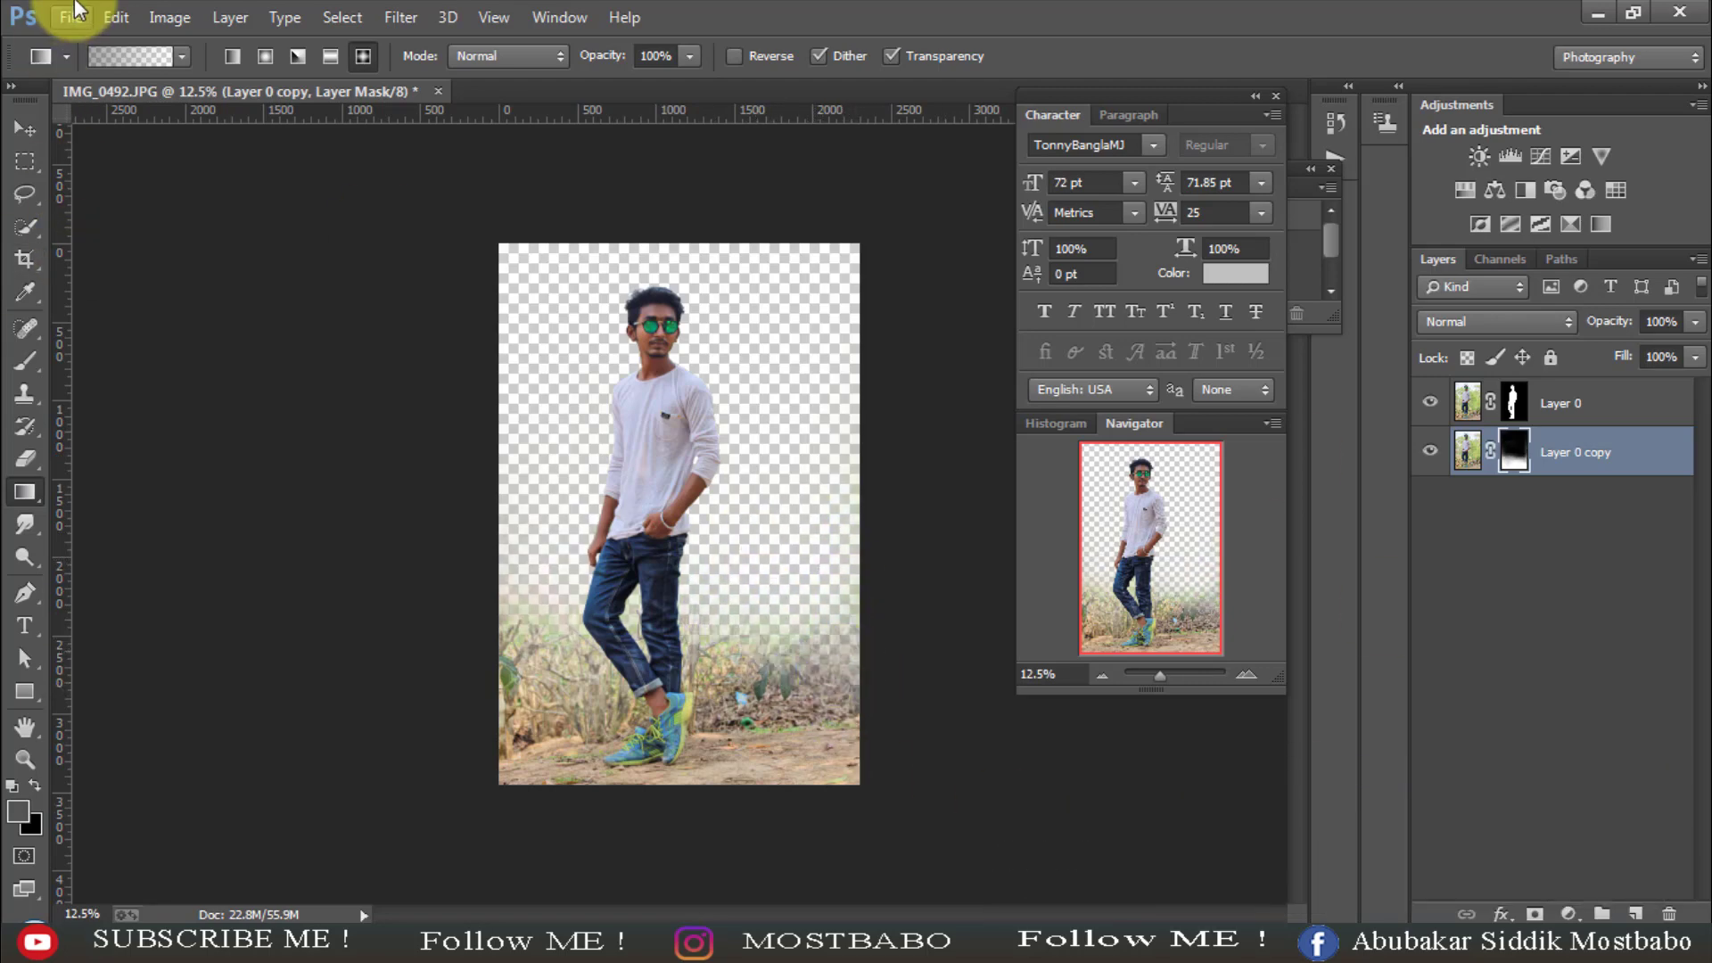
# - Start placing a linked image and browse to the babo folder on New Volume (D:)
pyautogui.click(73, 17)
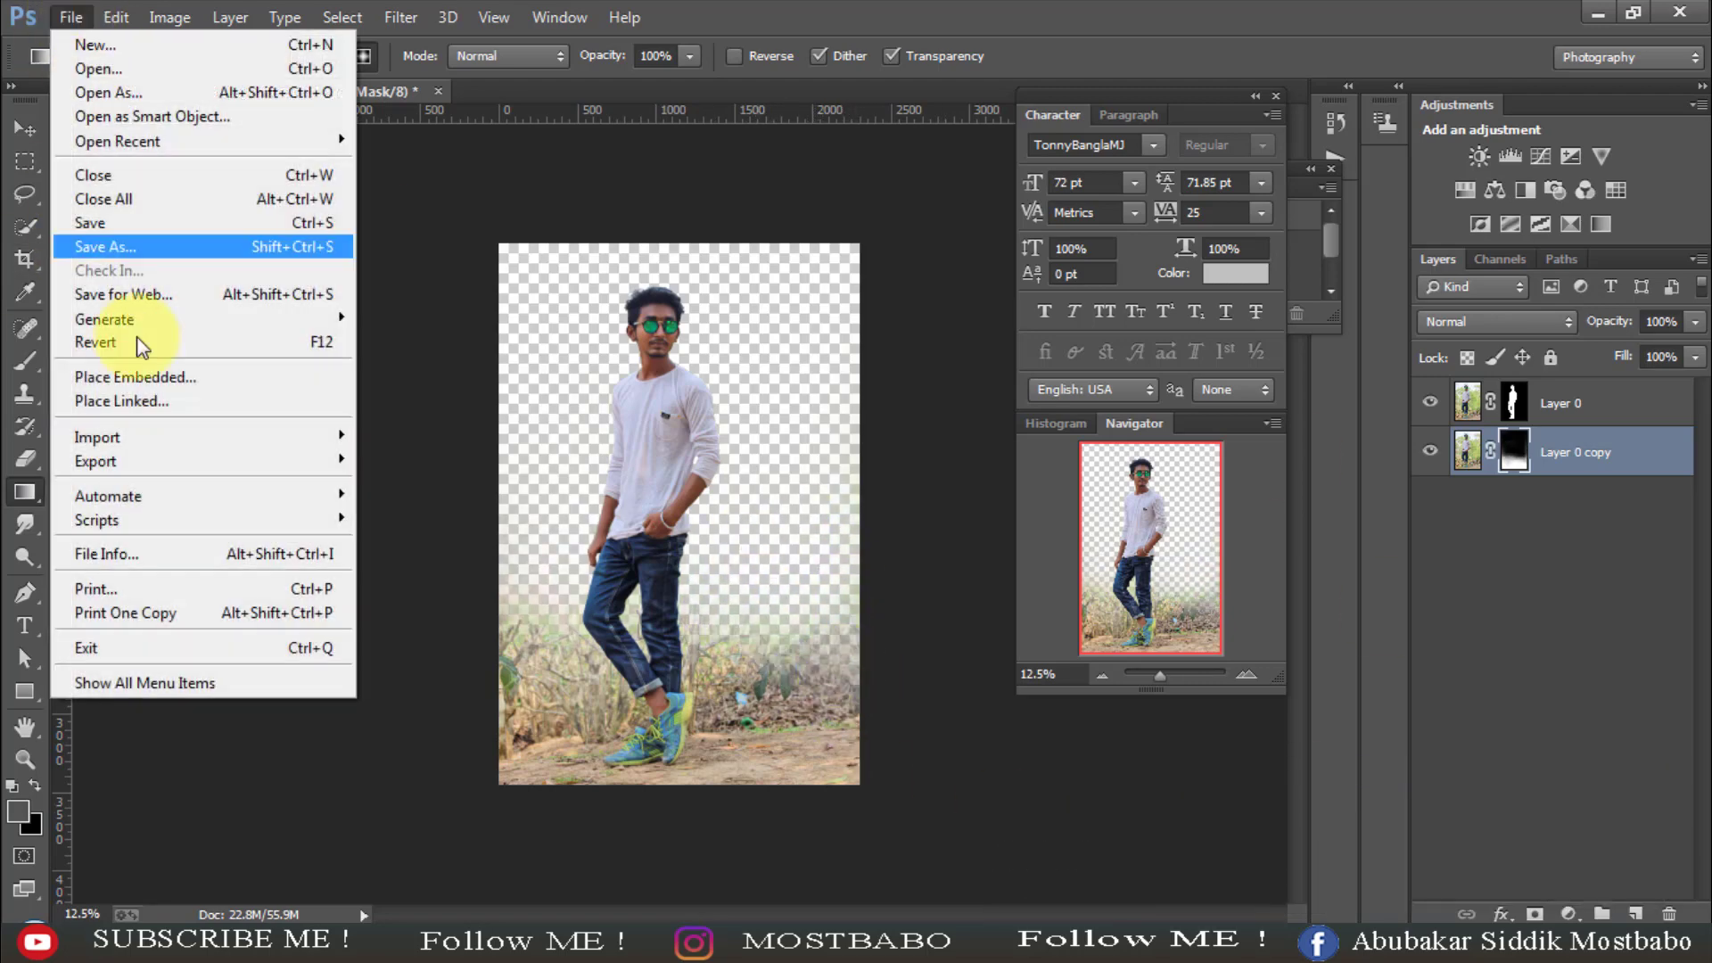
pyautogui.click(168, 391)
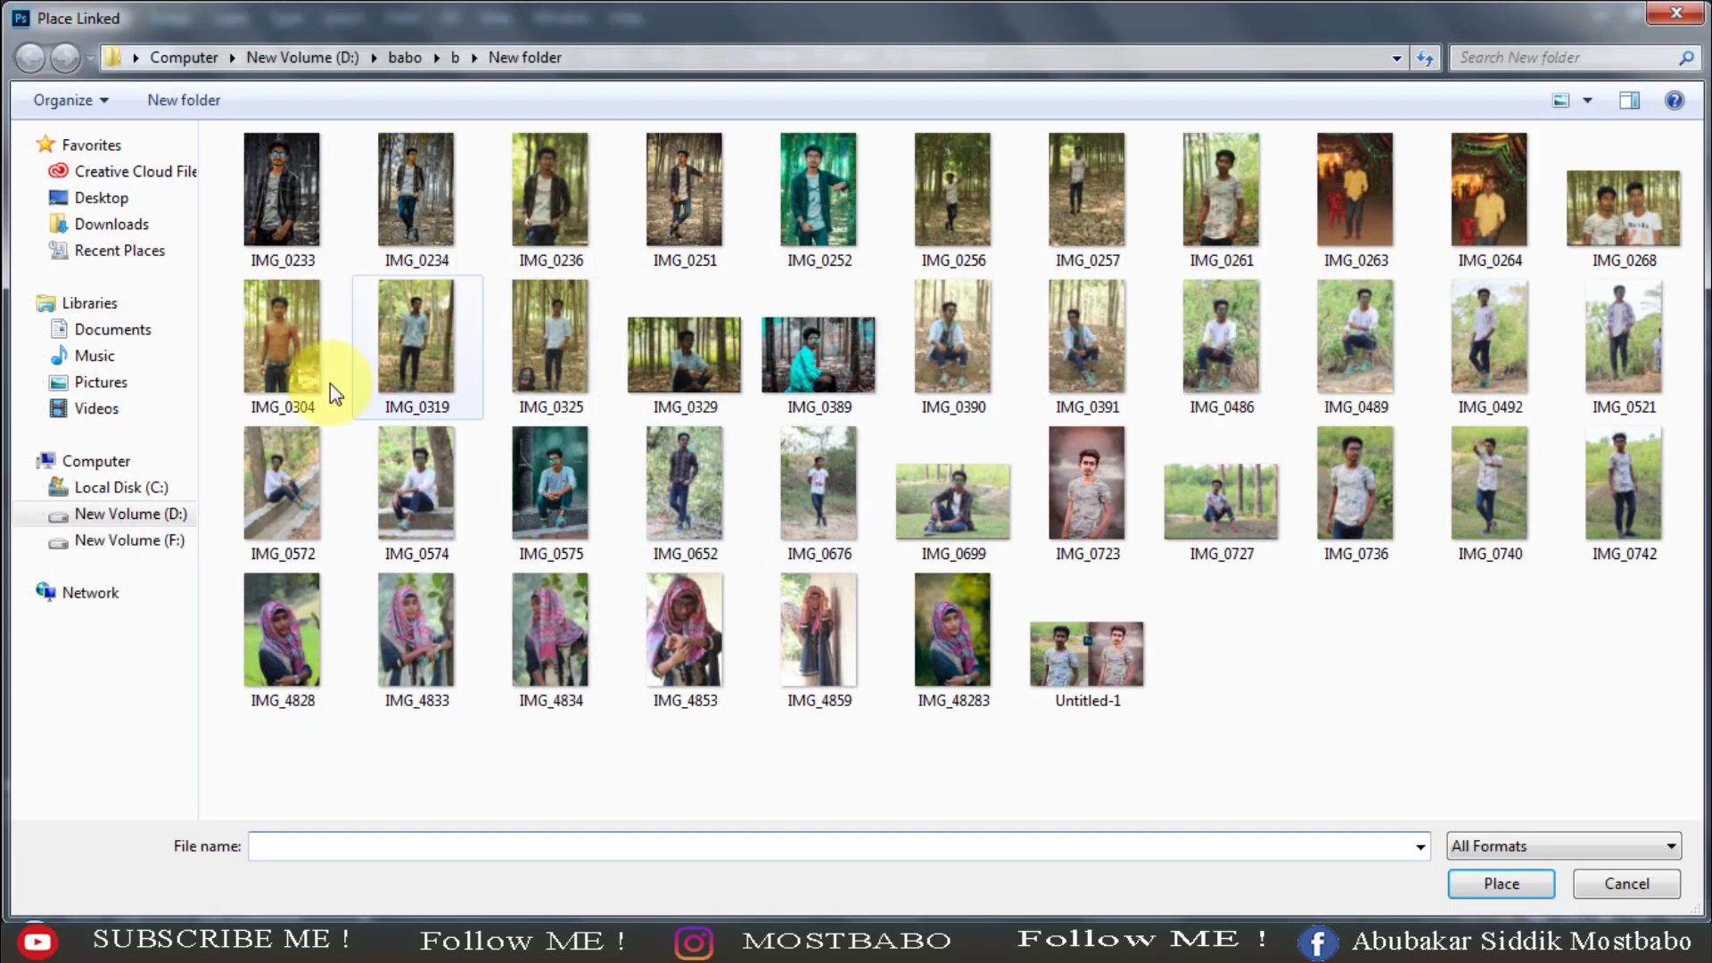
pyautogui.click(392, 56)
pyautogui.click(397, 59)
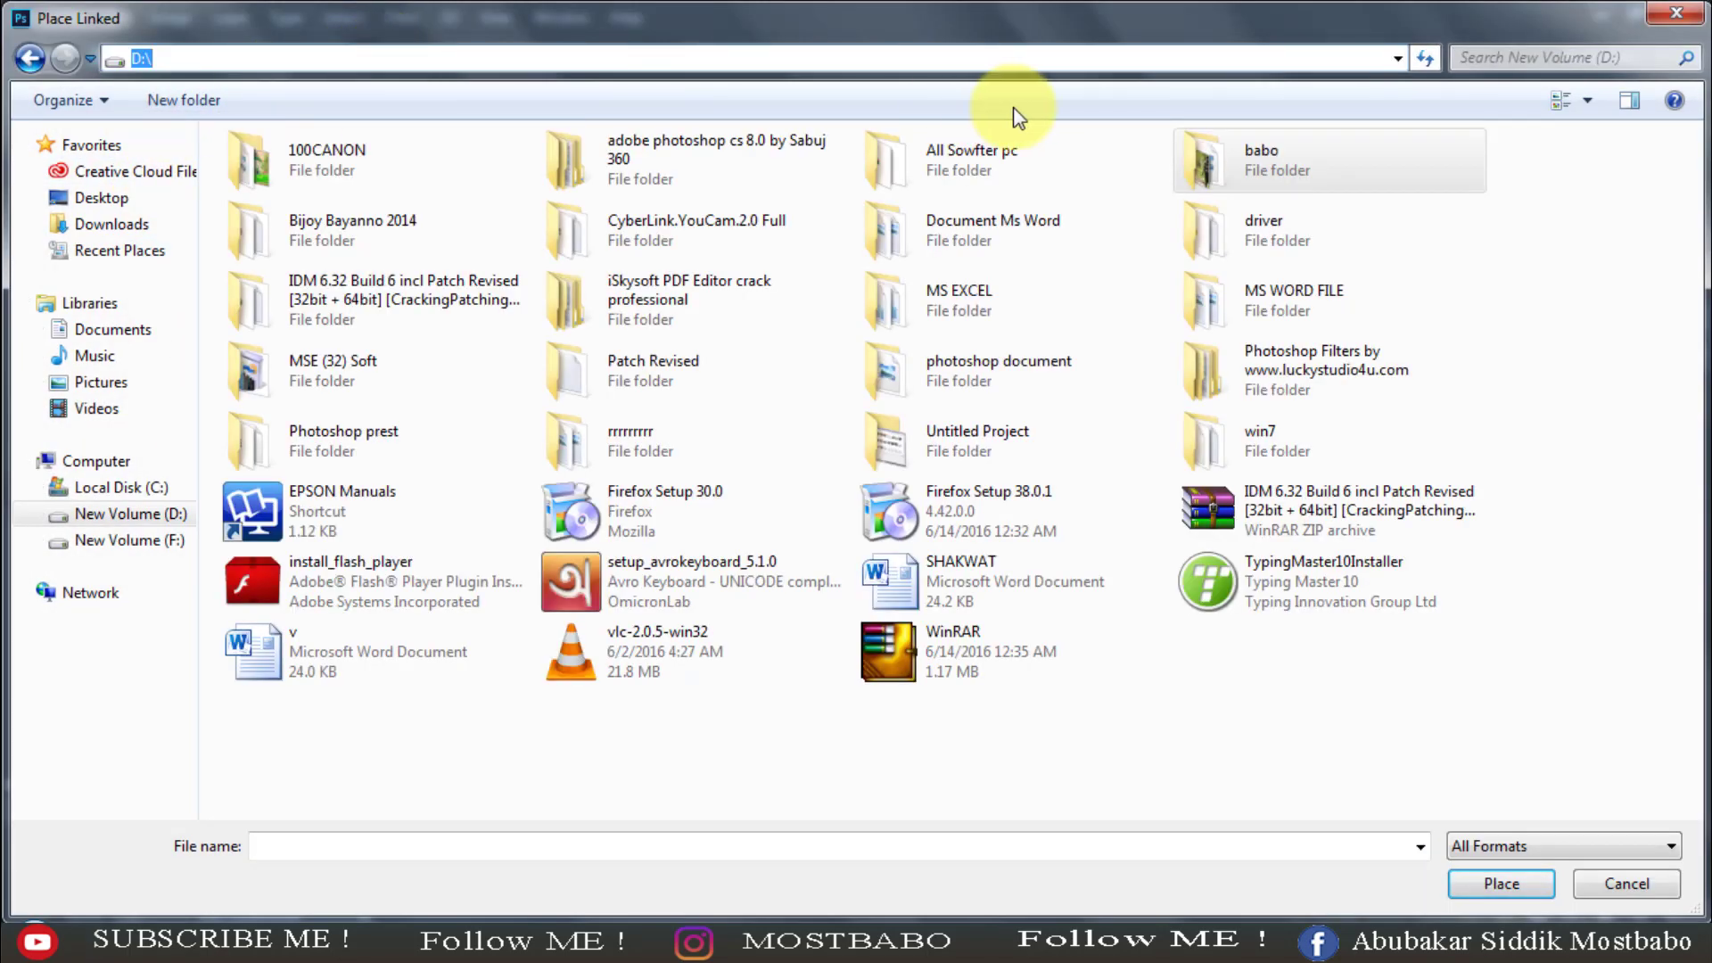
pyautogui.doubleClick(1249, 168)
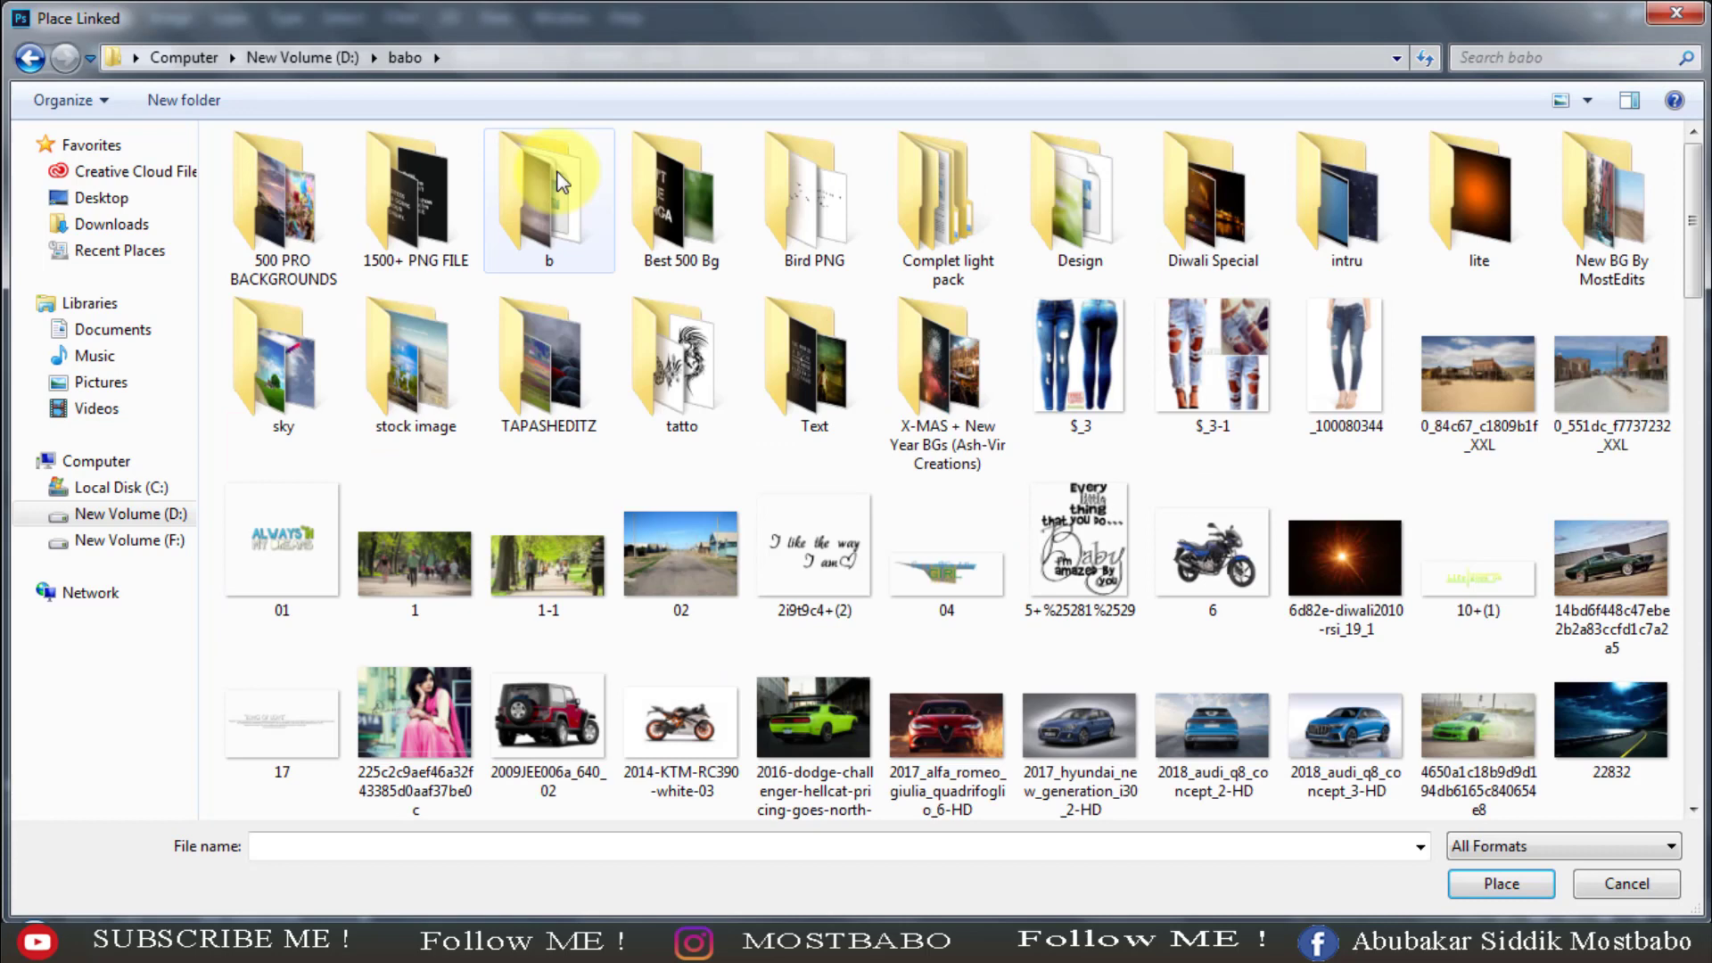
# - Look through the 1500+ PNG FILE, Best 500 Bg and Design folders for a background image
pyautogui.doubleClick(451, 214)
pyautogui.doubleClick(399, 202)
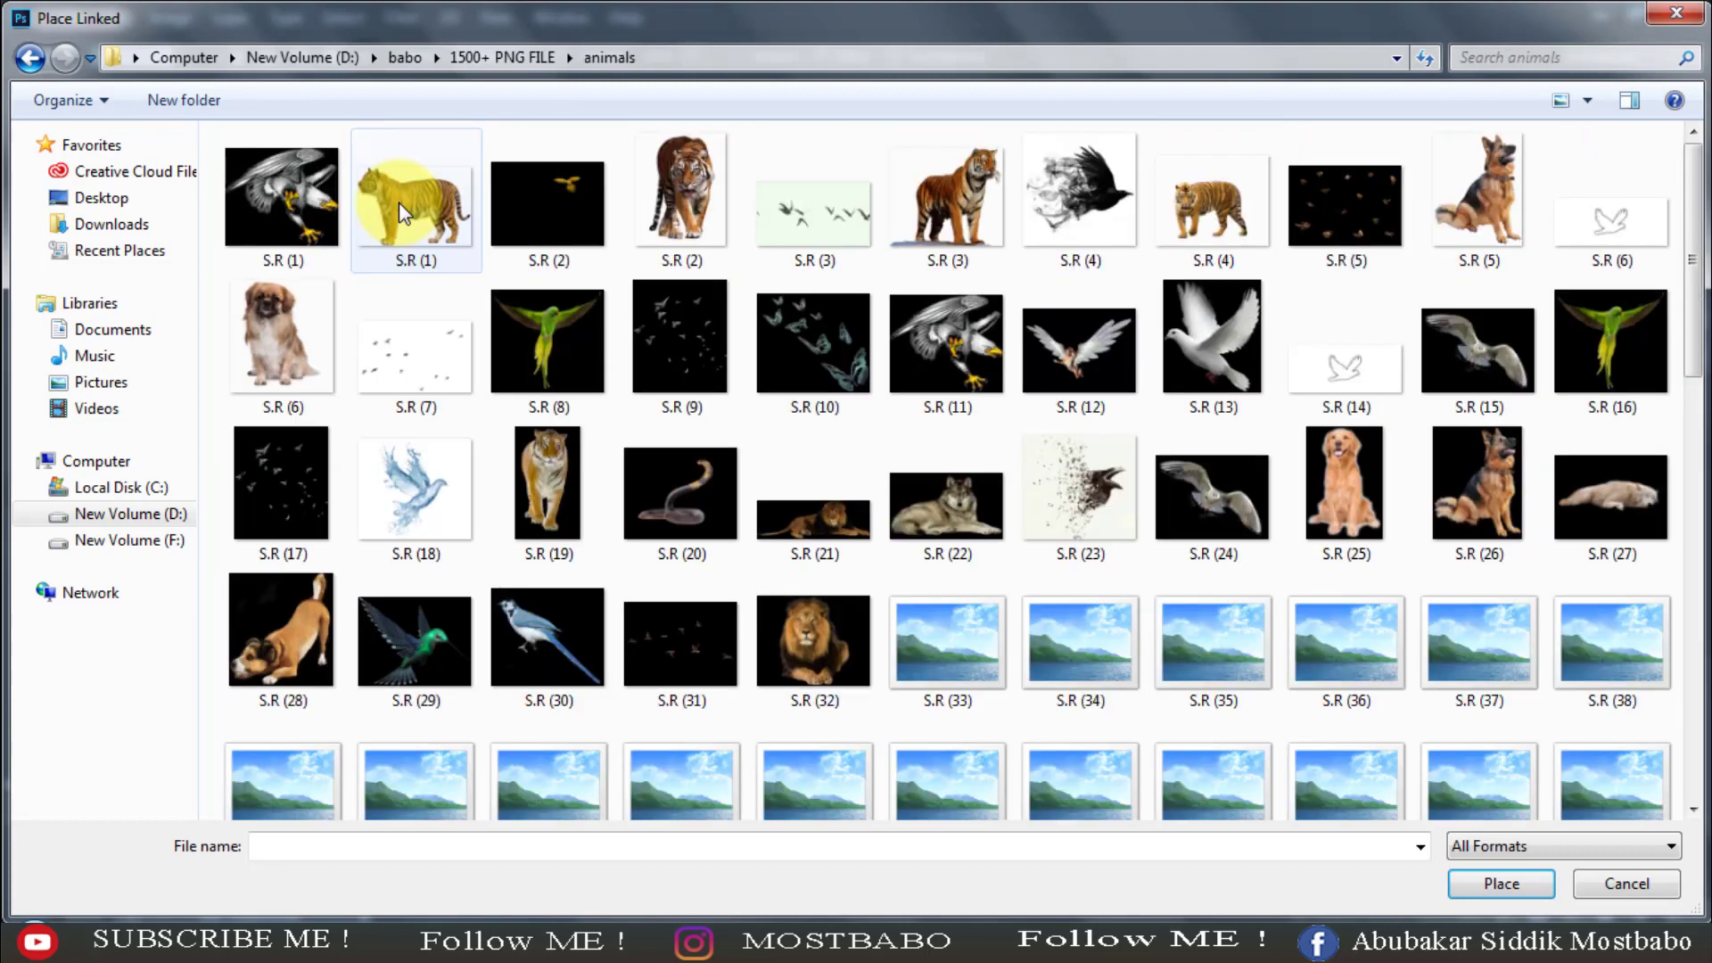
pyautogui.press('BackSpace')
pyautogui.press('BackSpace')
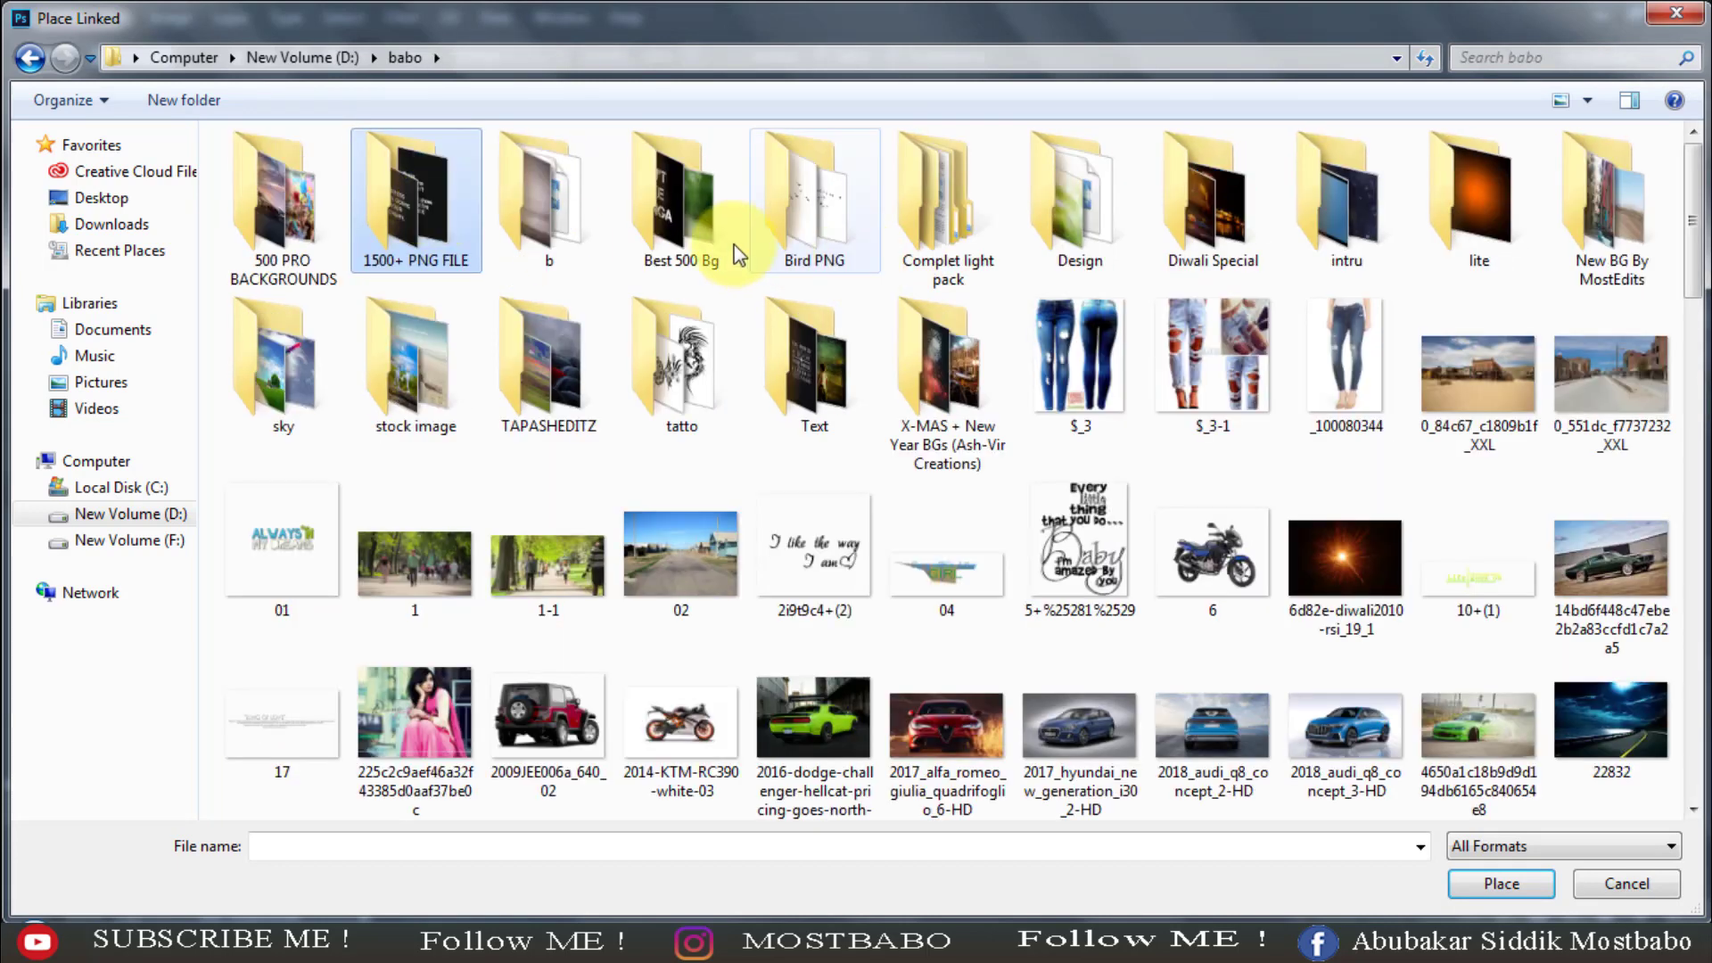
pyautogui.doubleClick(678, 223)
pyautogui.press('BackSpace')
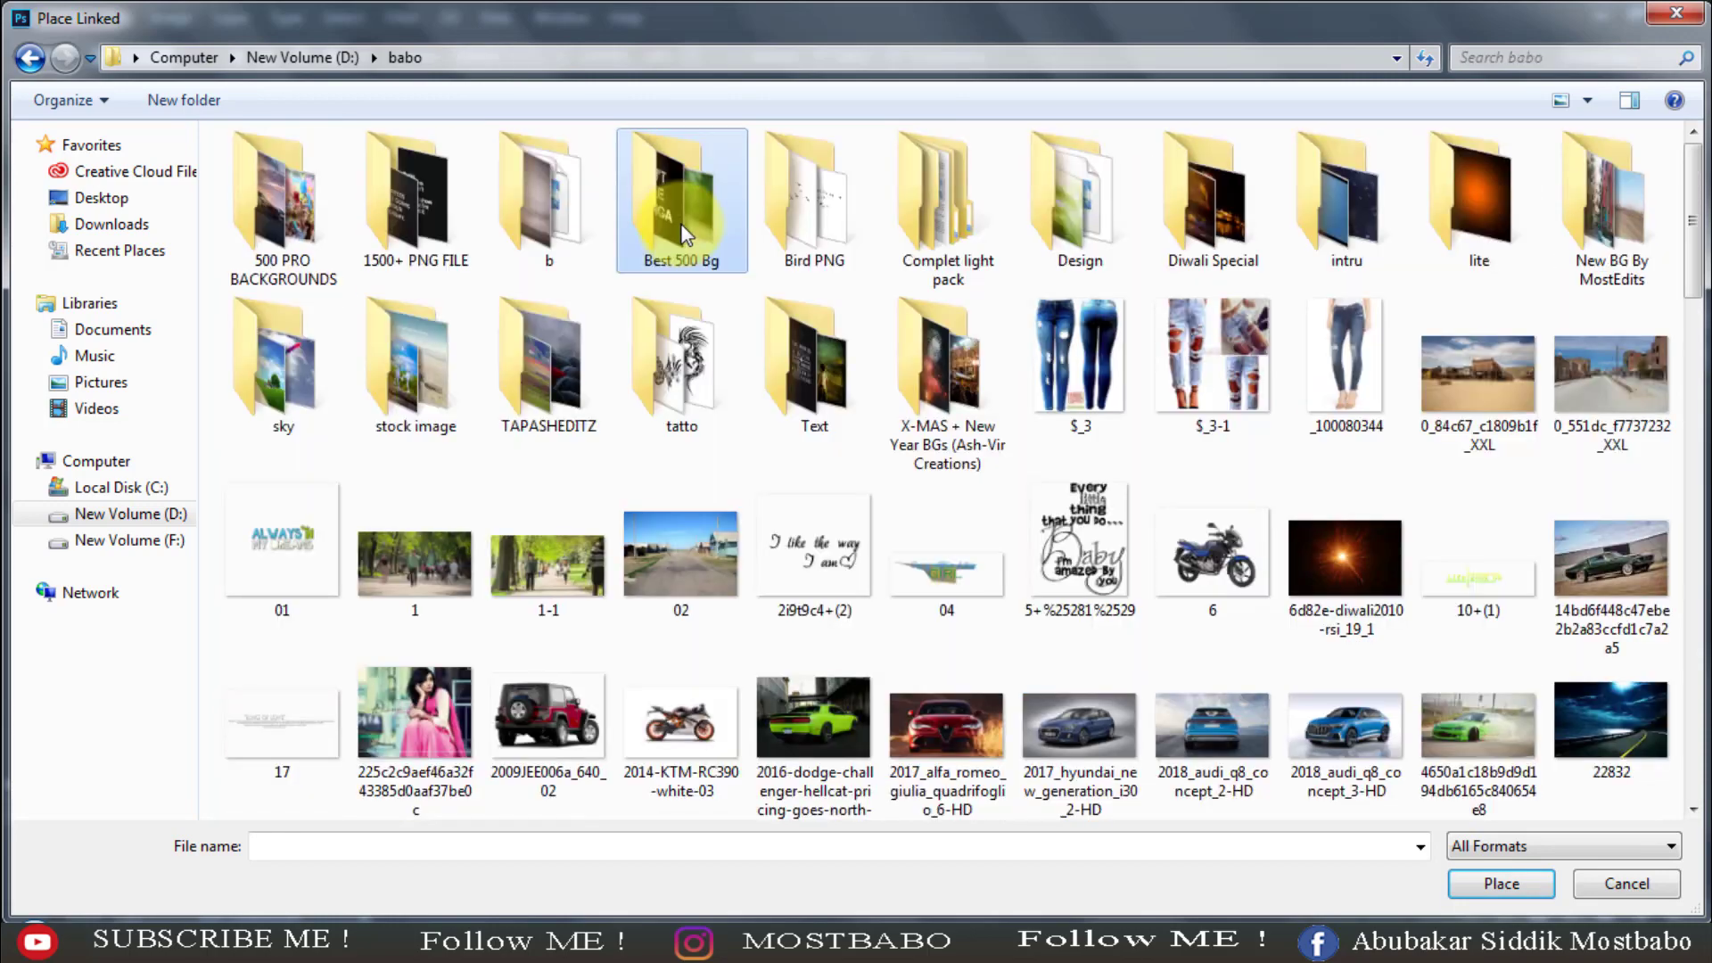
pyautogui.doubleClick(1095, 234)
pyautogui.press('BackSpace')
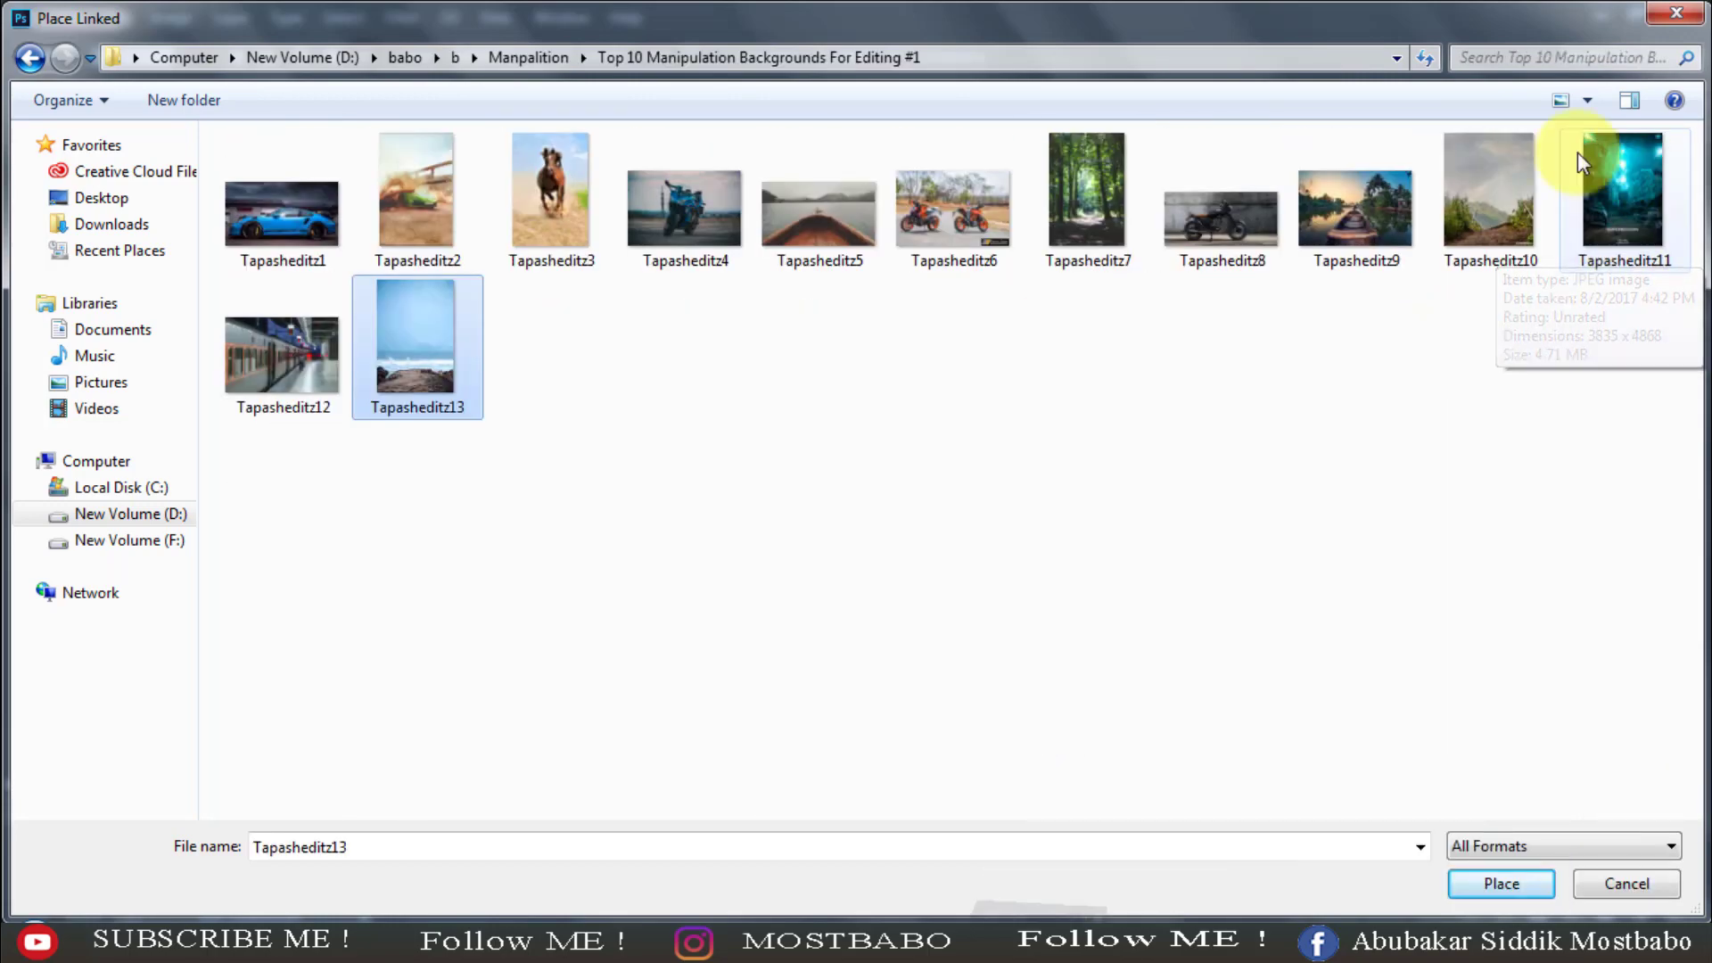
# - Place Tapasheditz10 from the Top 10 Manipulation Backgrounds For Editing #1 folder and enlarge it to about 319% across the canvas
pyautogui.click(1500, 230)
pyautogui.doubleClick(1500, 229)
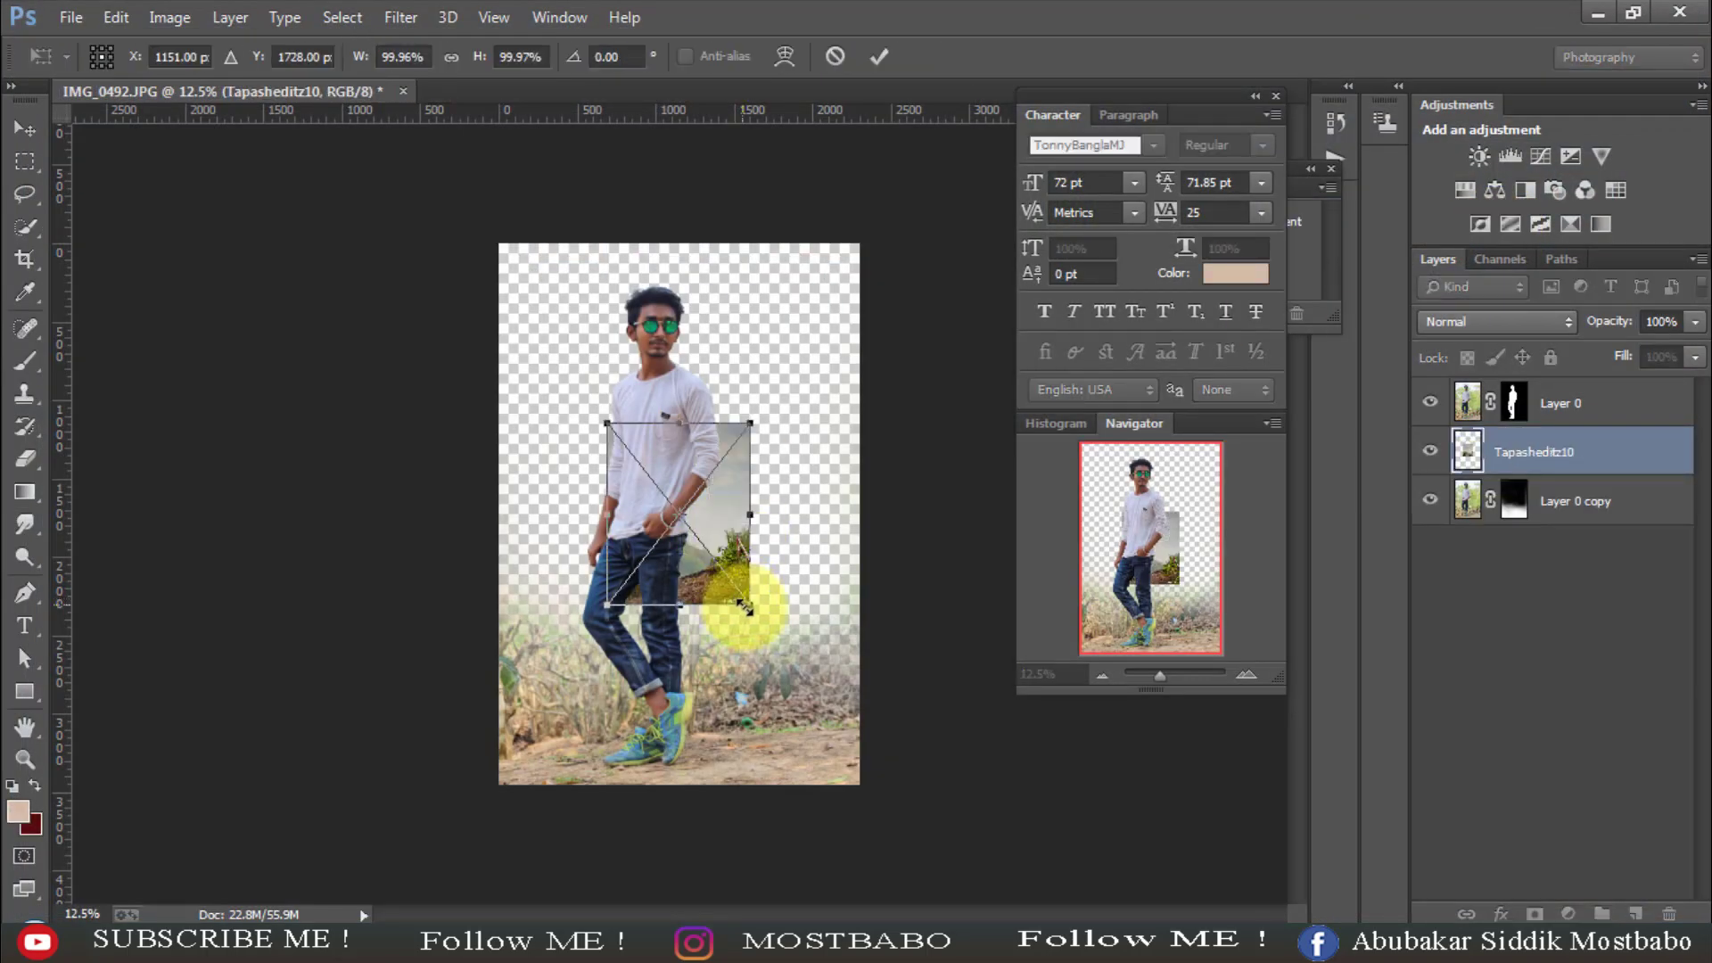
pyautogui.moveTo(756, 610); pyautogui.dragTo(813, 620)
pyautogui.moveTo(875, 694); pyautogui.dragTo(915, 752)
pyautogui.click(879, 56)
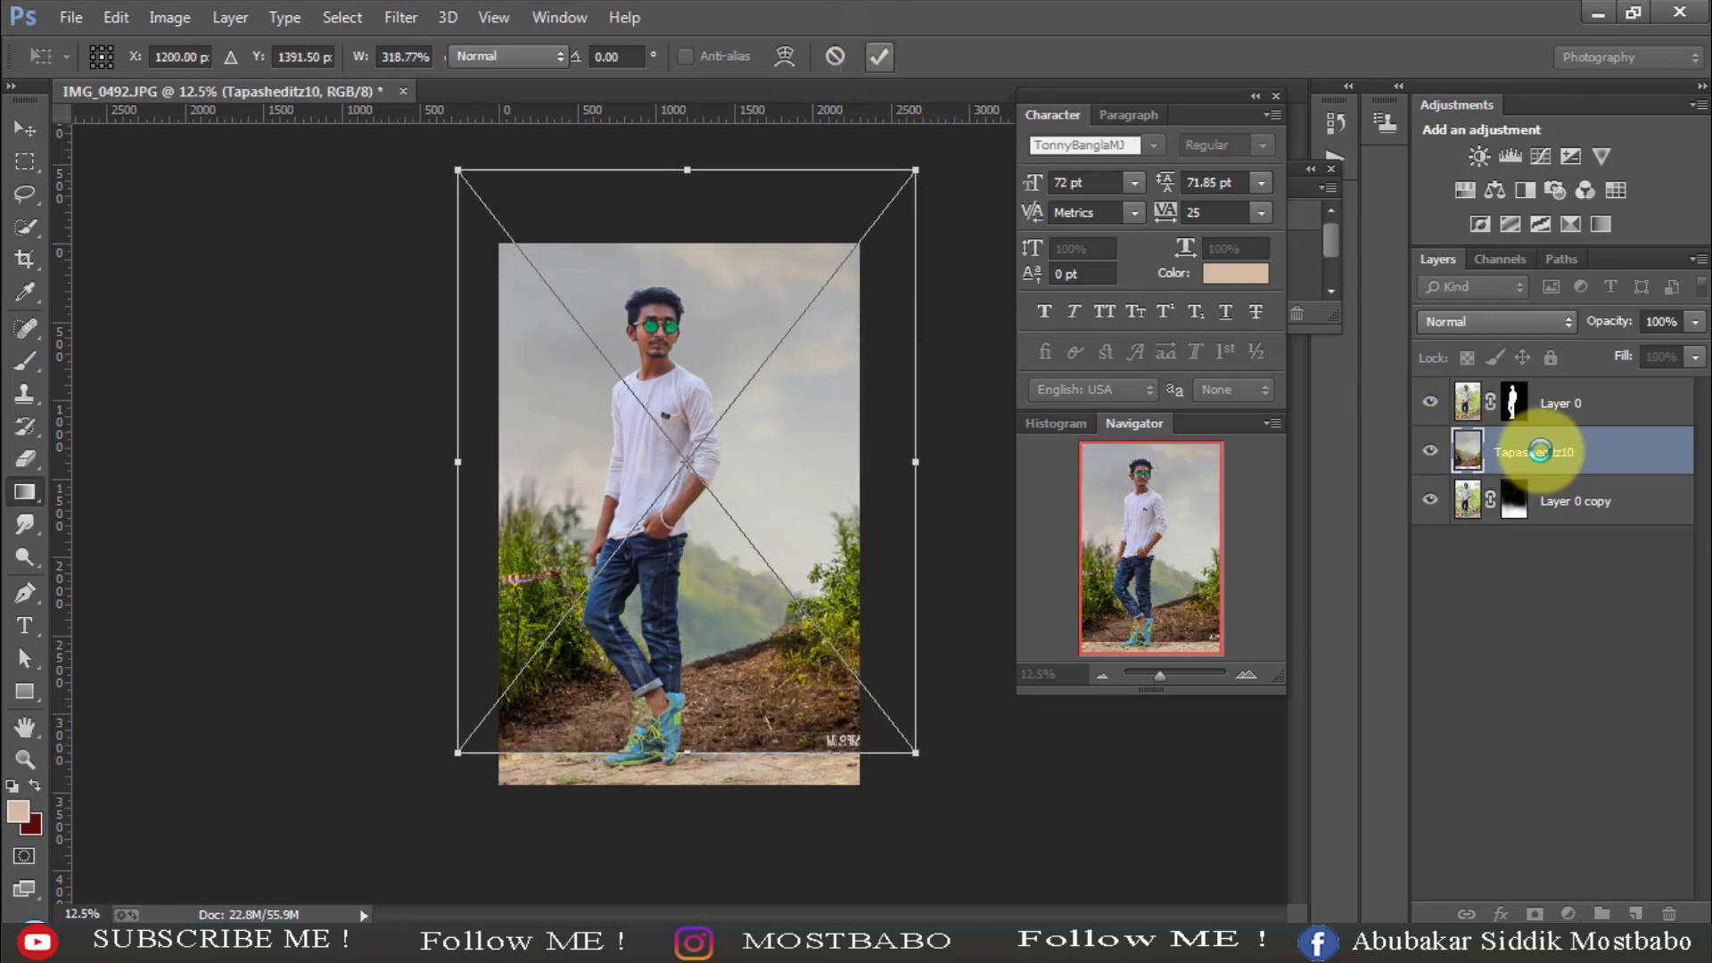
# - Move the Tapasheditz10 layer below Layer 0 copy and rasterize it
pyautogui.moveTo(1548, 449); pyautogui.dragTo(1621, 539)
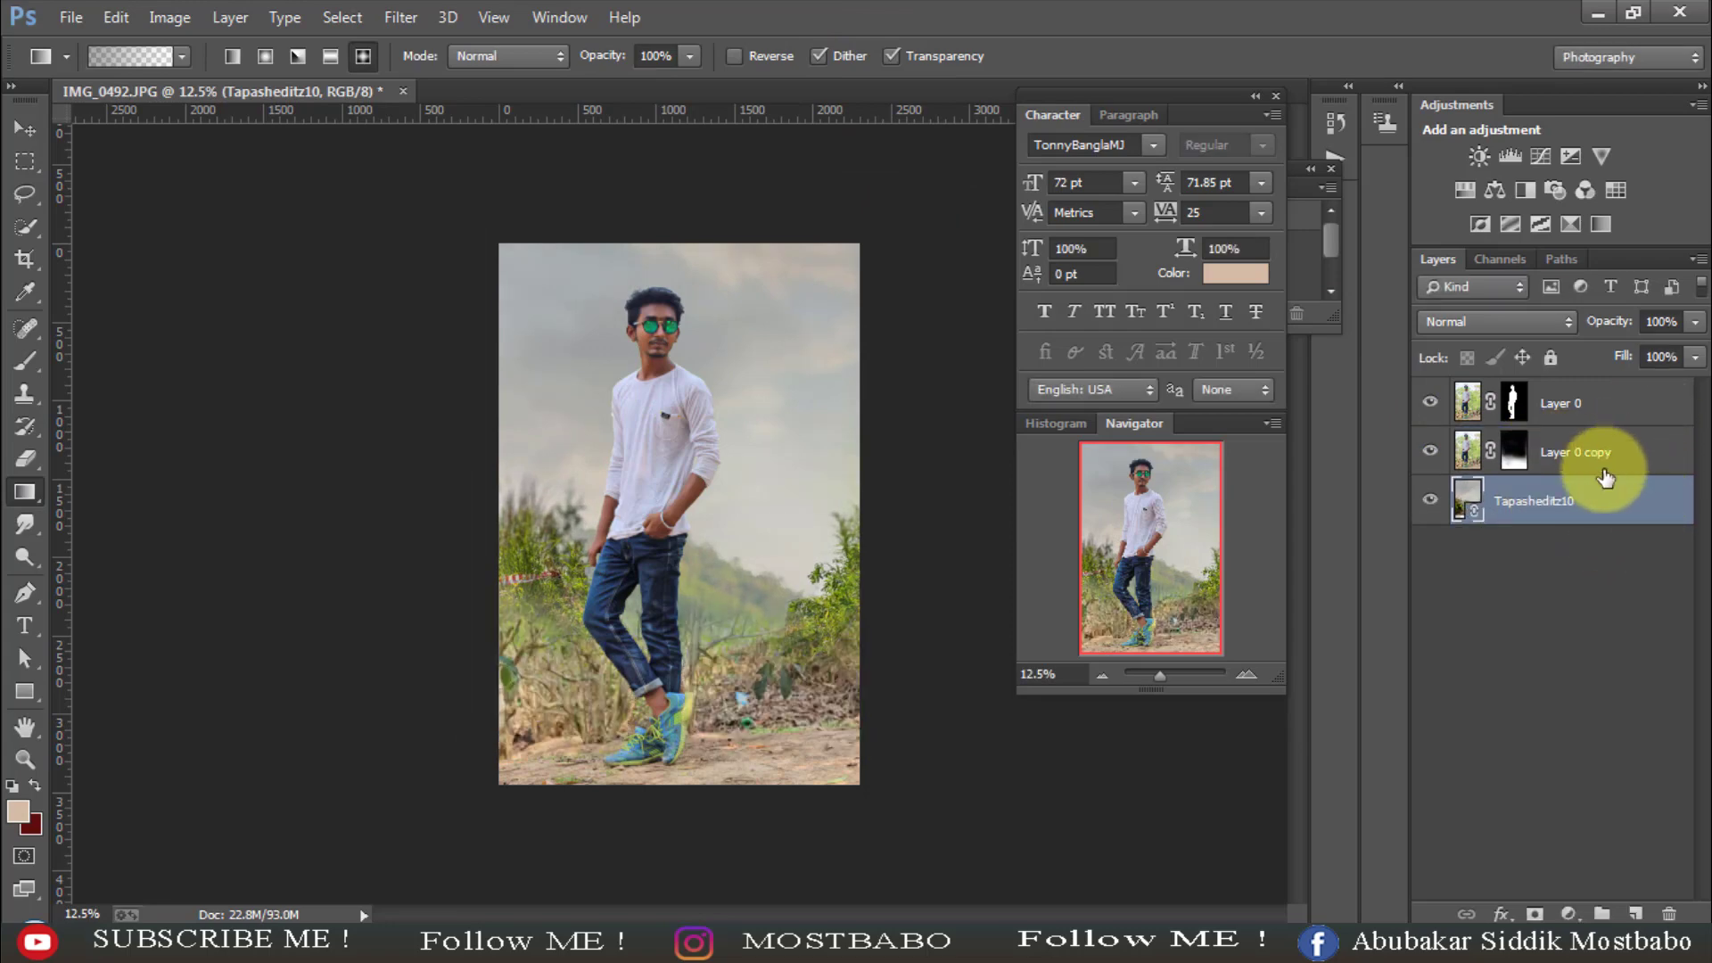
pyautogui.rightClick(1580, 493)
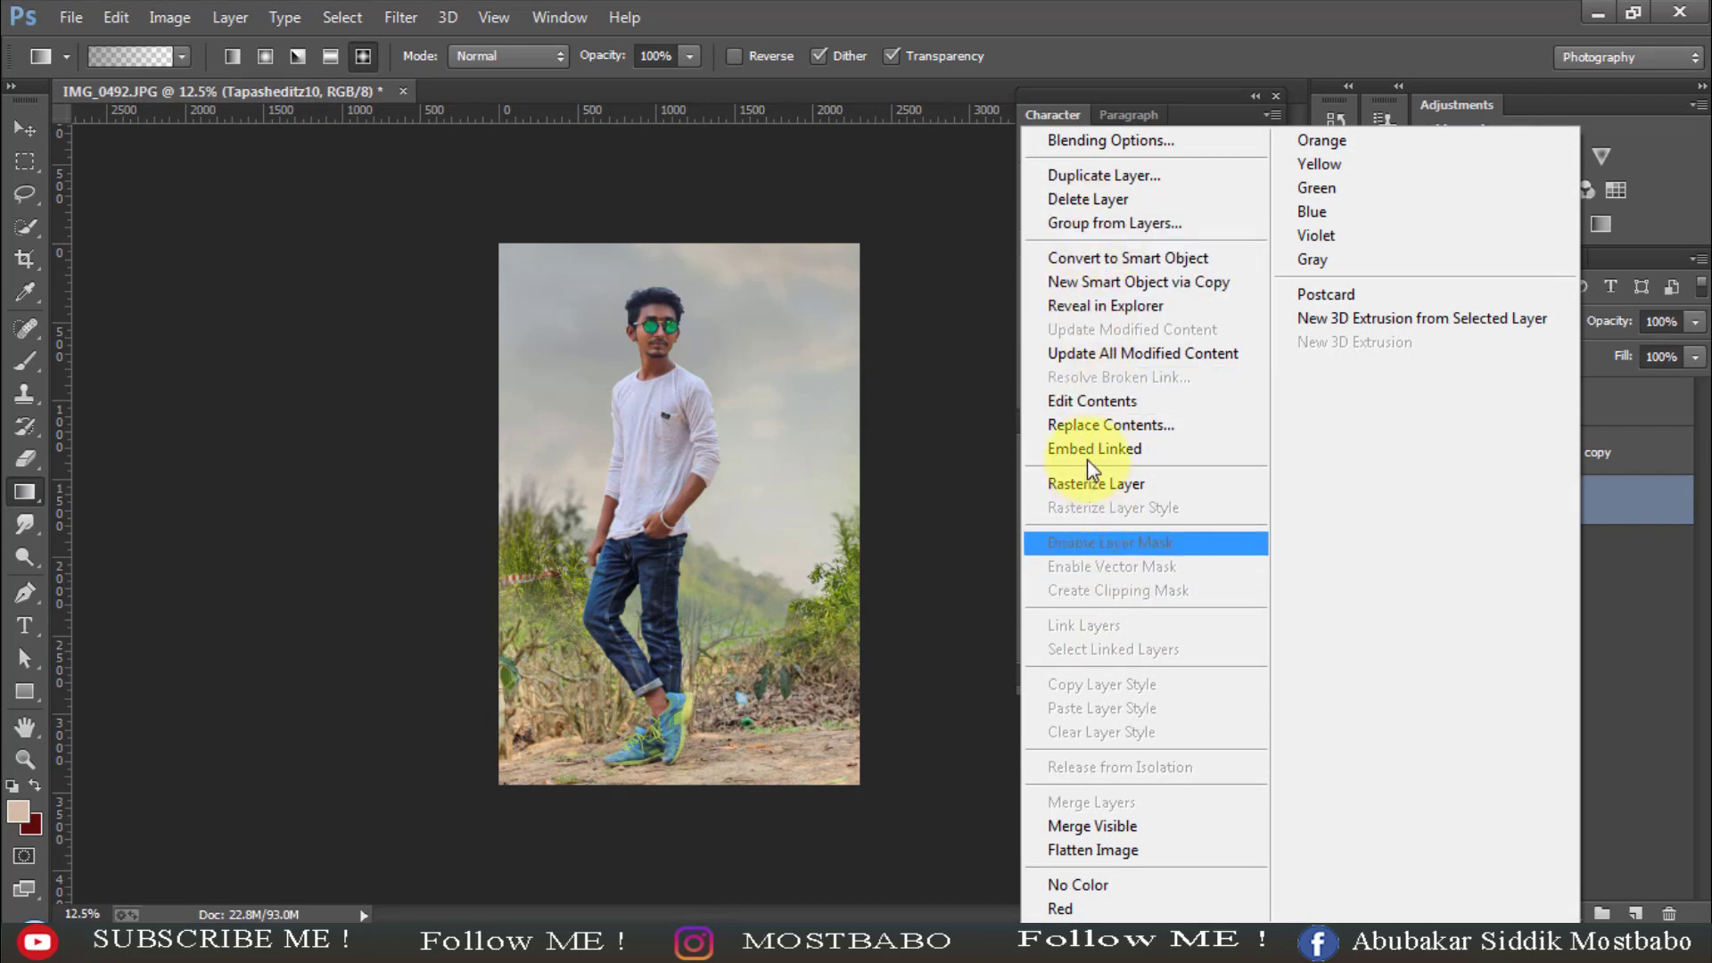
pyautogui.click(1093, 485)
# - Rename the Tapasheditz10 layer as mostedits
pyautogui.rightClick(1528, 510)
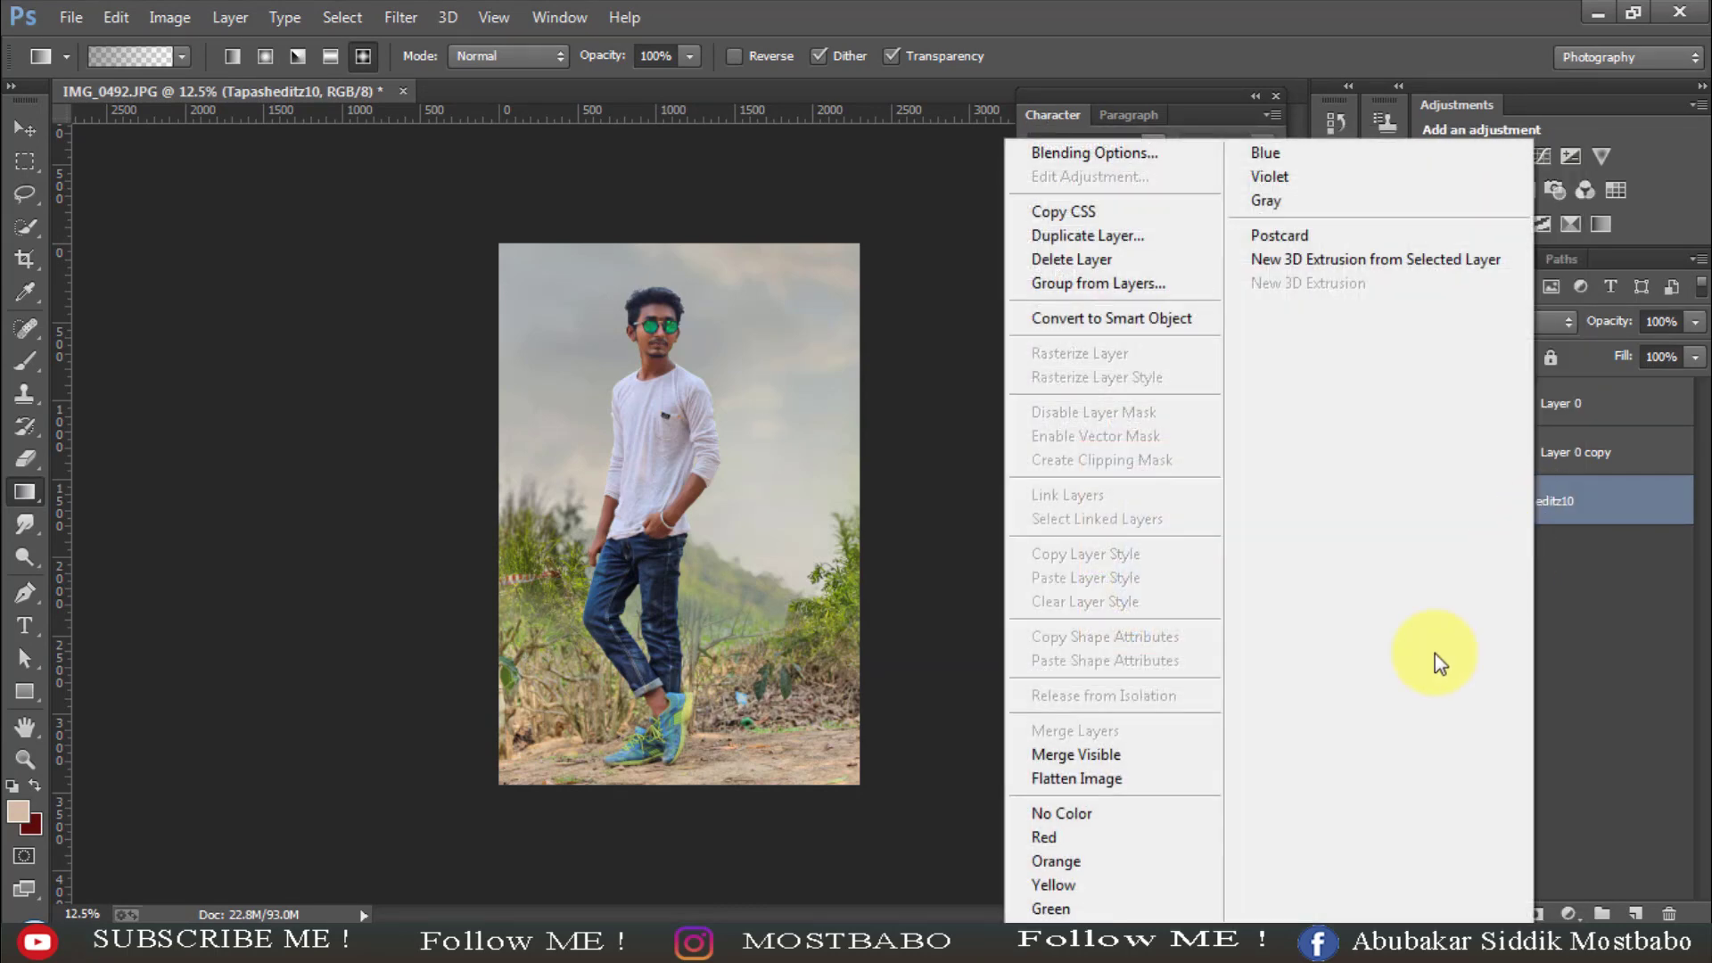
pyautogui.click(1562, 515)
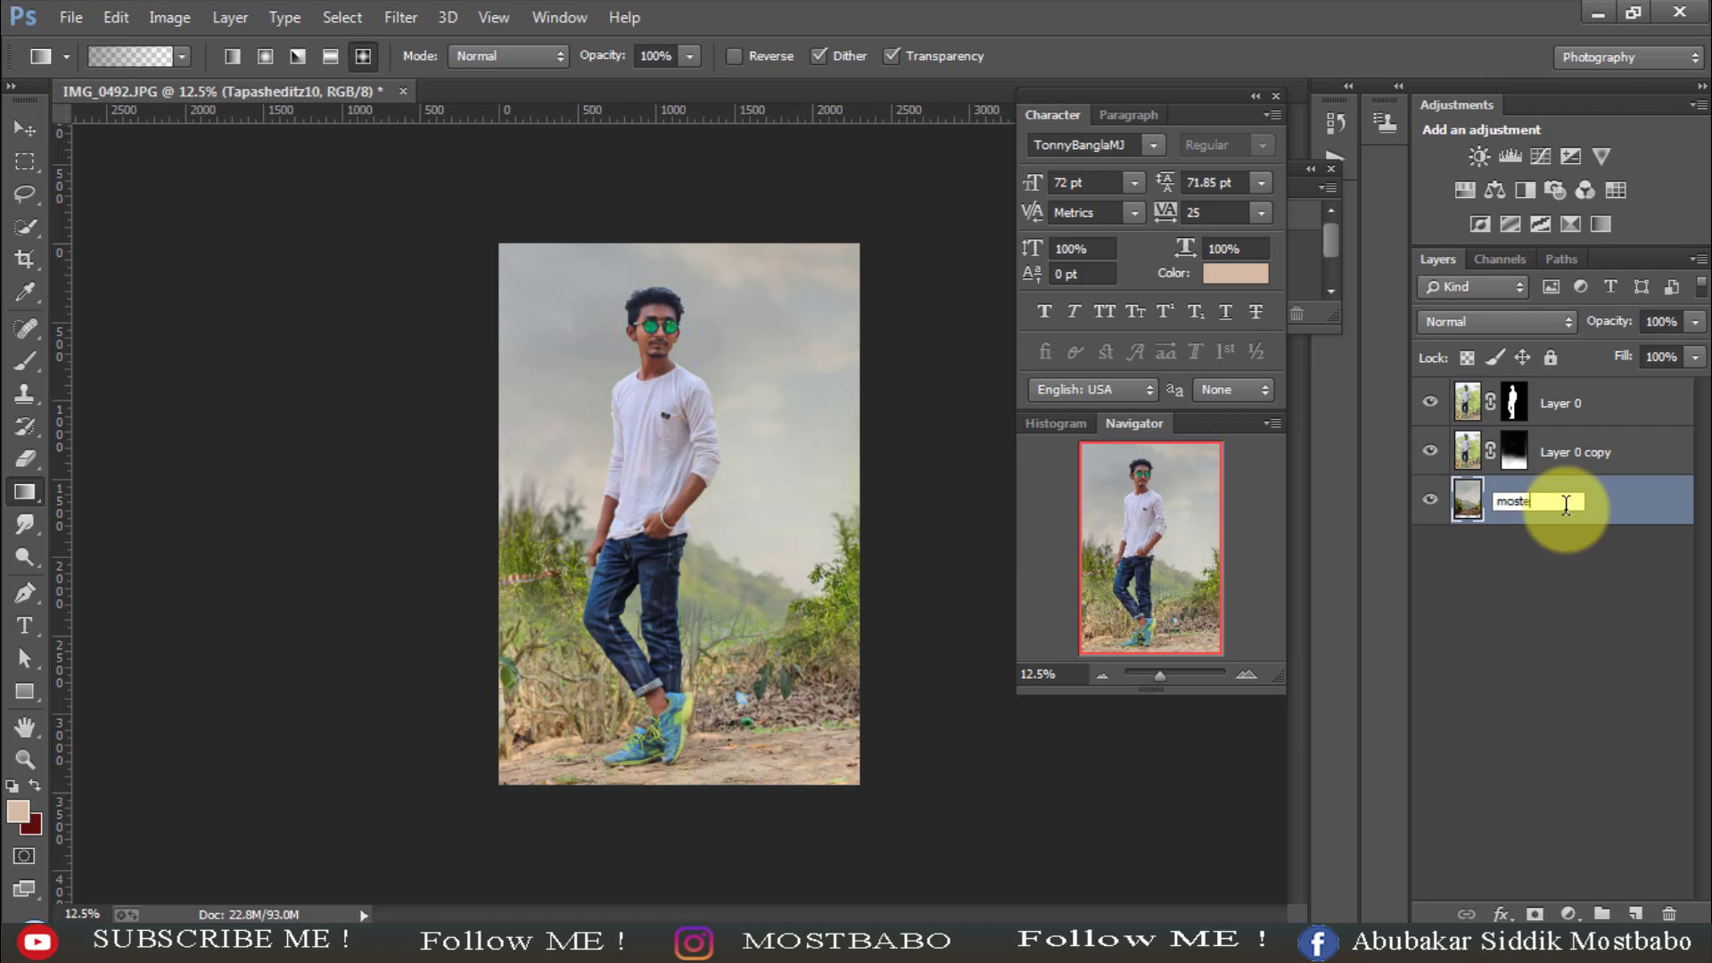
pyautogui.press('Return')
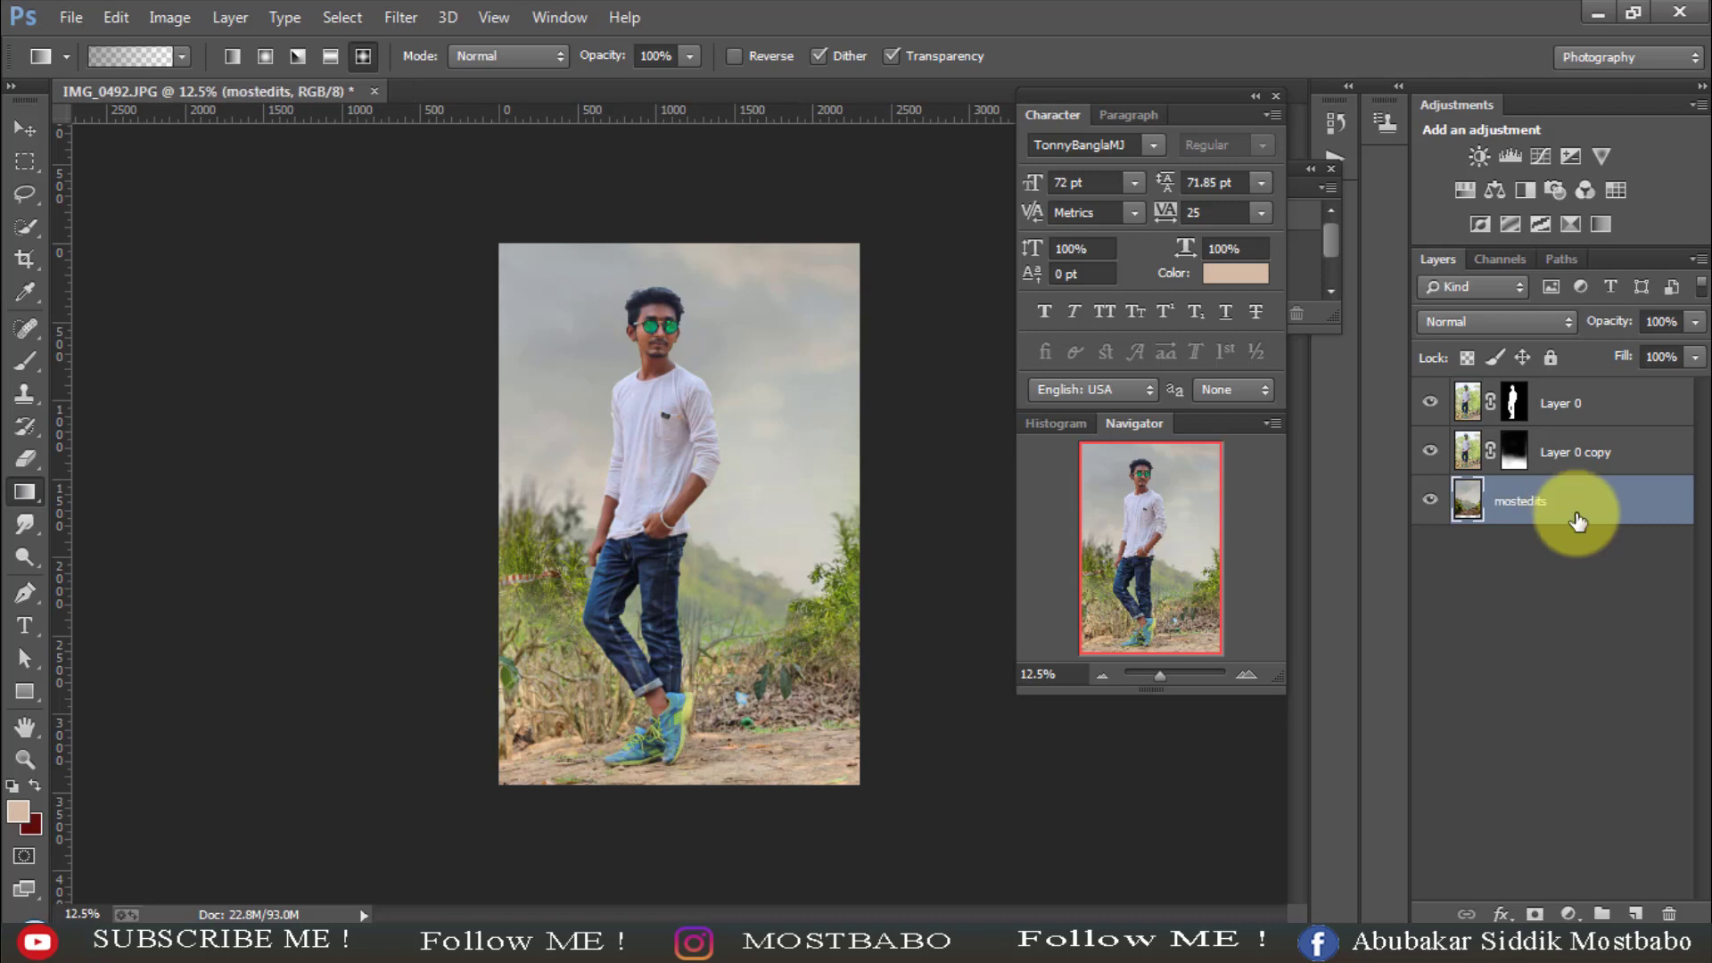
# - Shift the mostedits background lower behind the man and scale it to 106.82% width and 100.64% height
pyautogui.press('v')
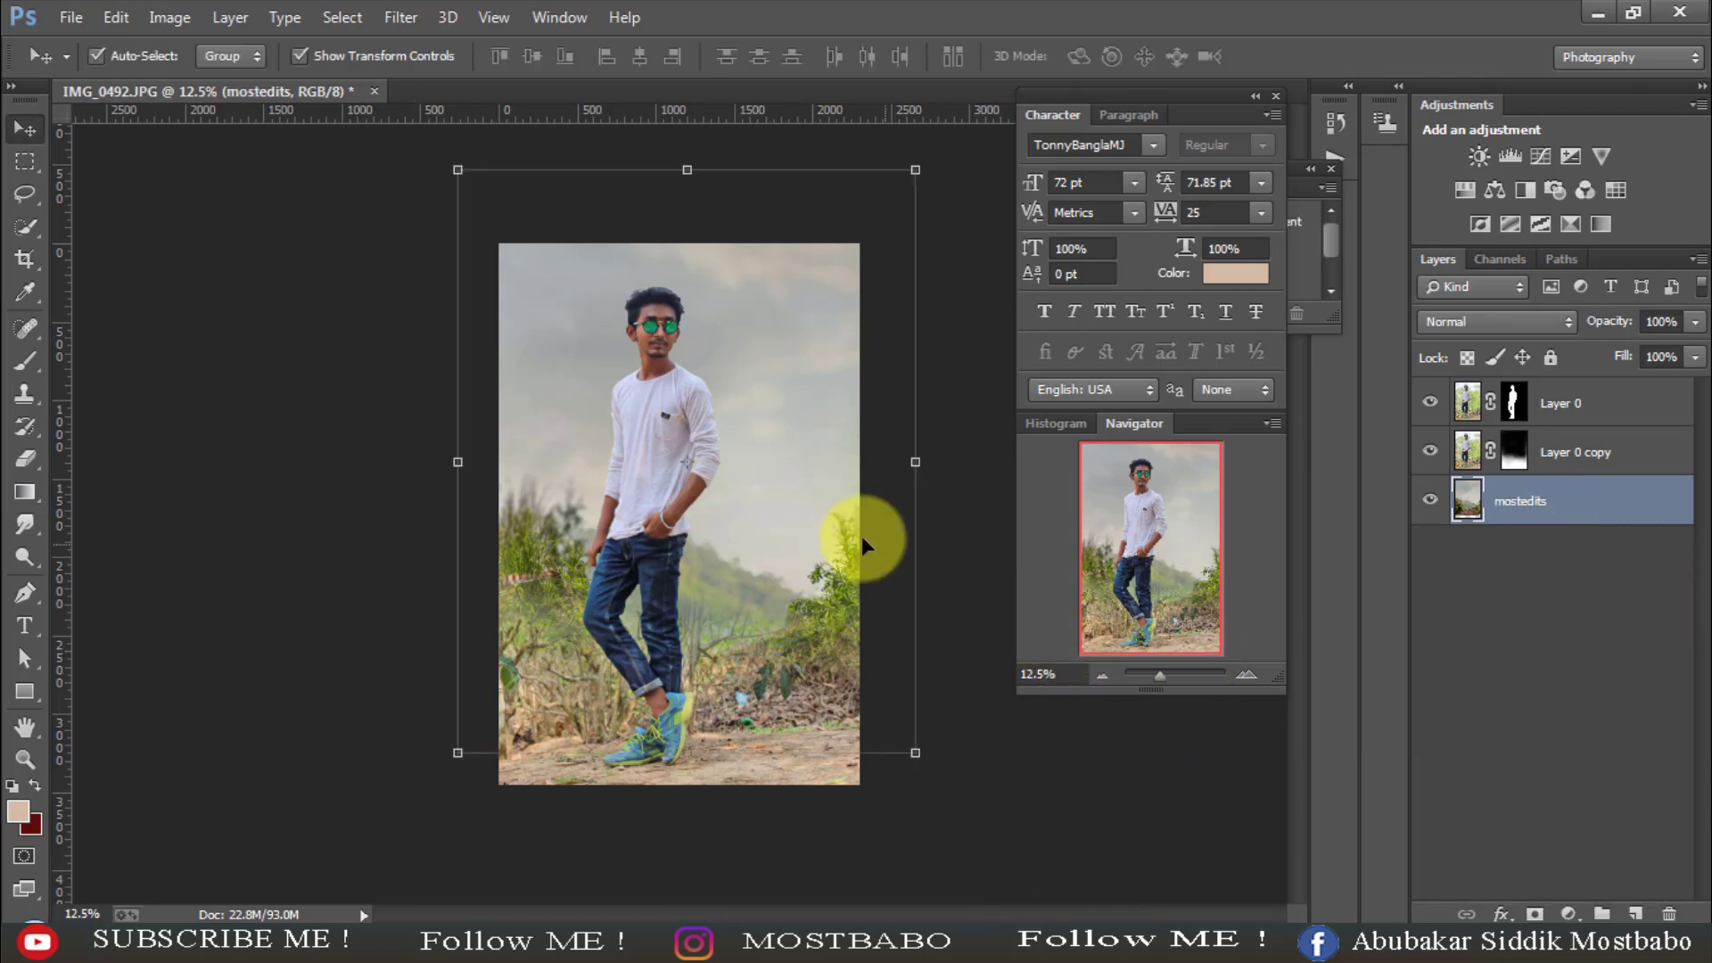
pyautogui.moveTo(809, 545)
pyautogui.mouseDown()
pyautogui.moveTo(811, 581)
pyautogui.moveTo(822, 444)
pyautogui.moveTo(829, 541)
pyautogui.mouseUp()
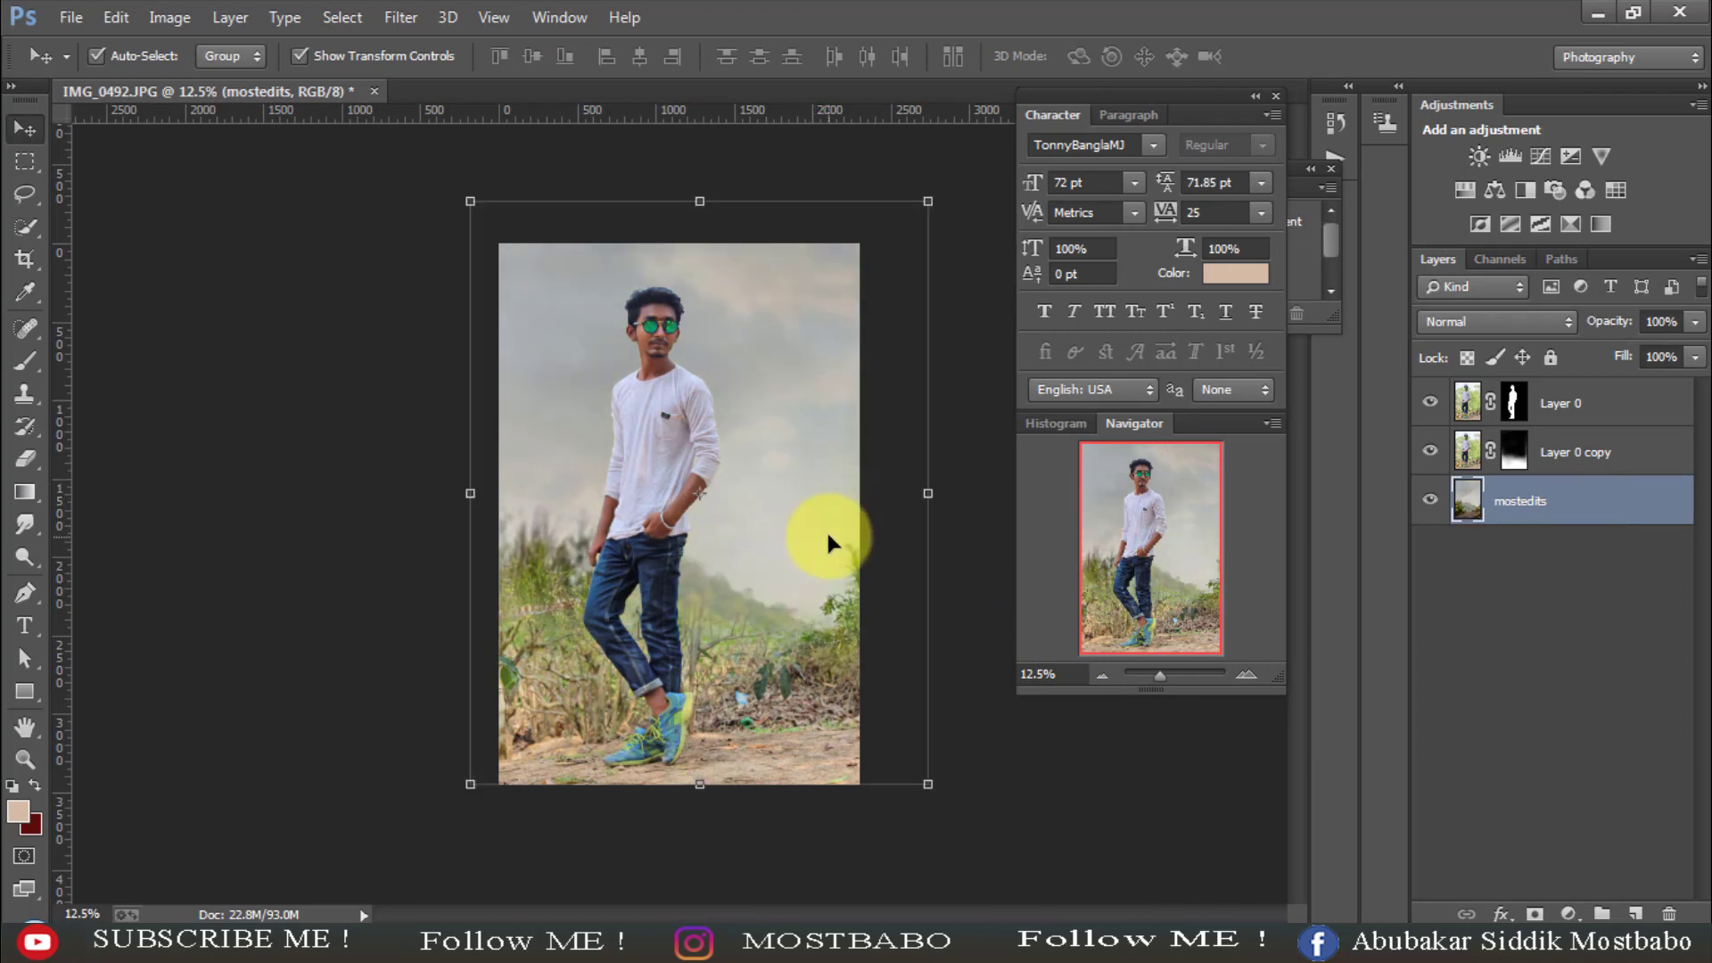
pyautogui.moveTo(935, 789)
pyautogui.mouseDown()
pyautogui.moveTo(955, 872)
pyautogui.moveTo(954, 791)
pyautogui.mouseUp()
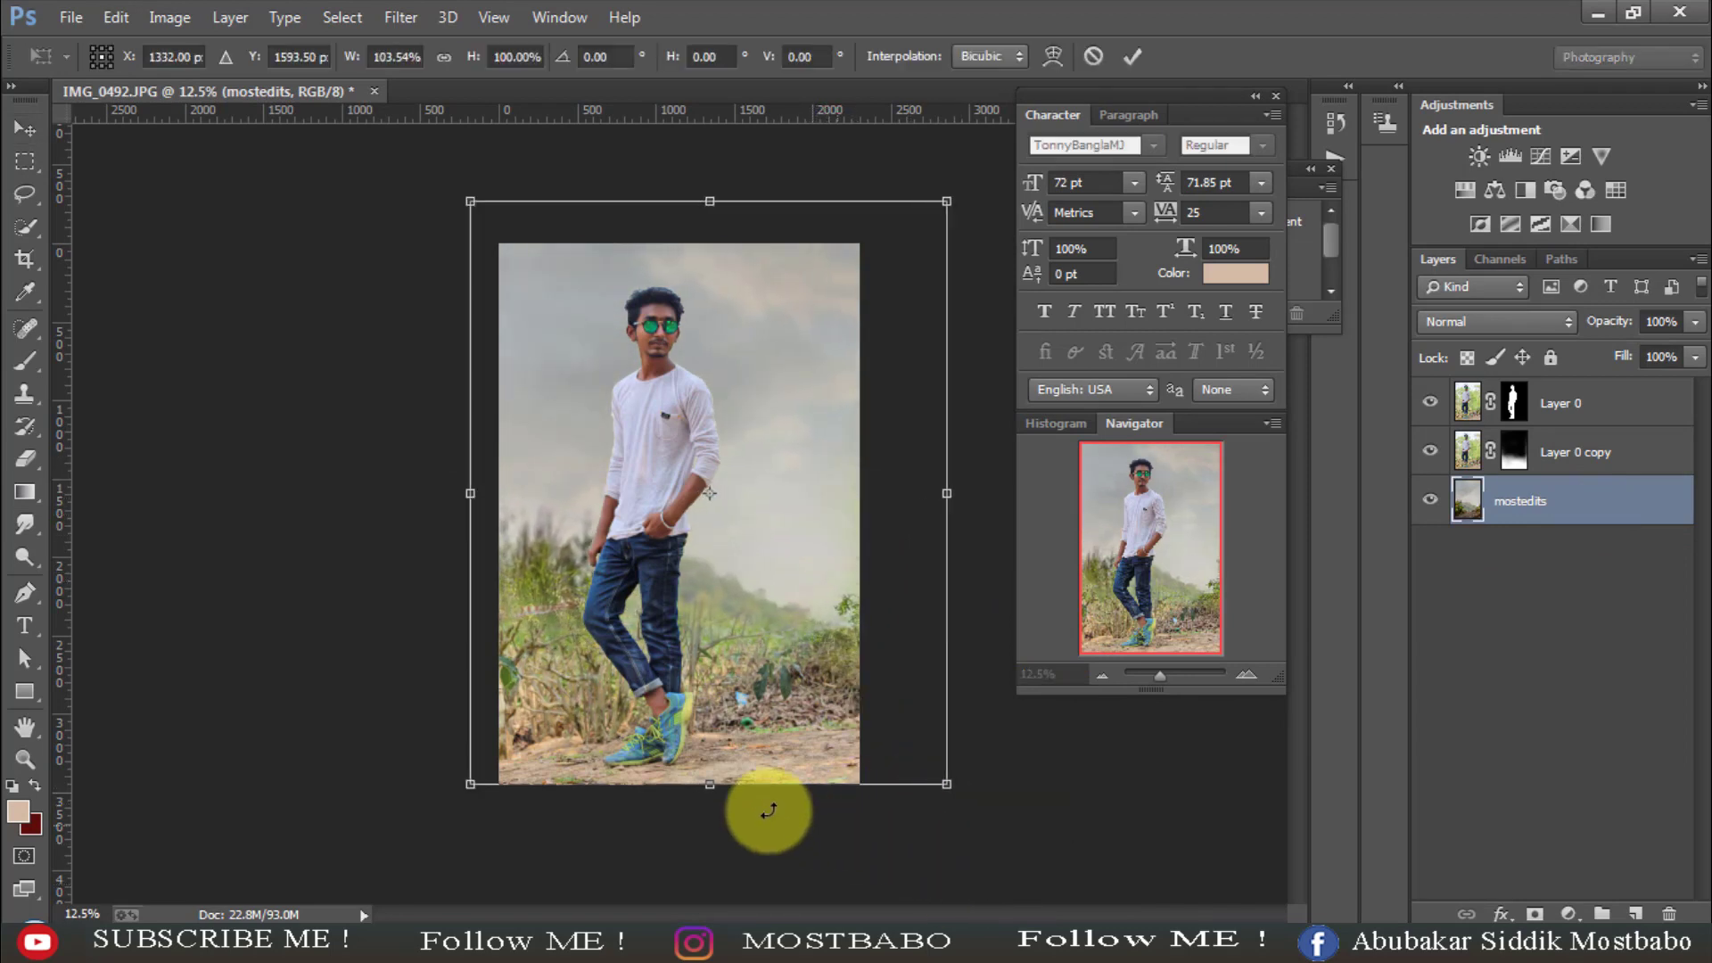
pyautogui.moveTo(709, 784); pyautogui.dragTo(624, 785)
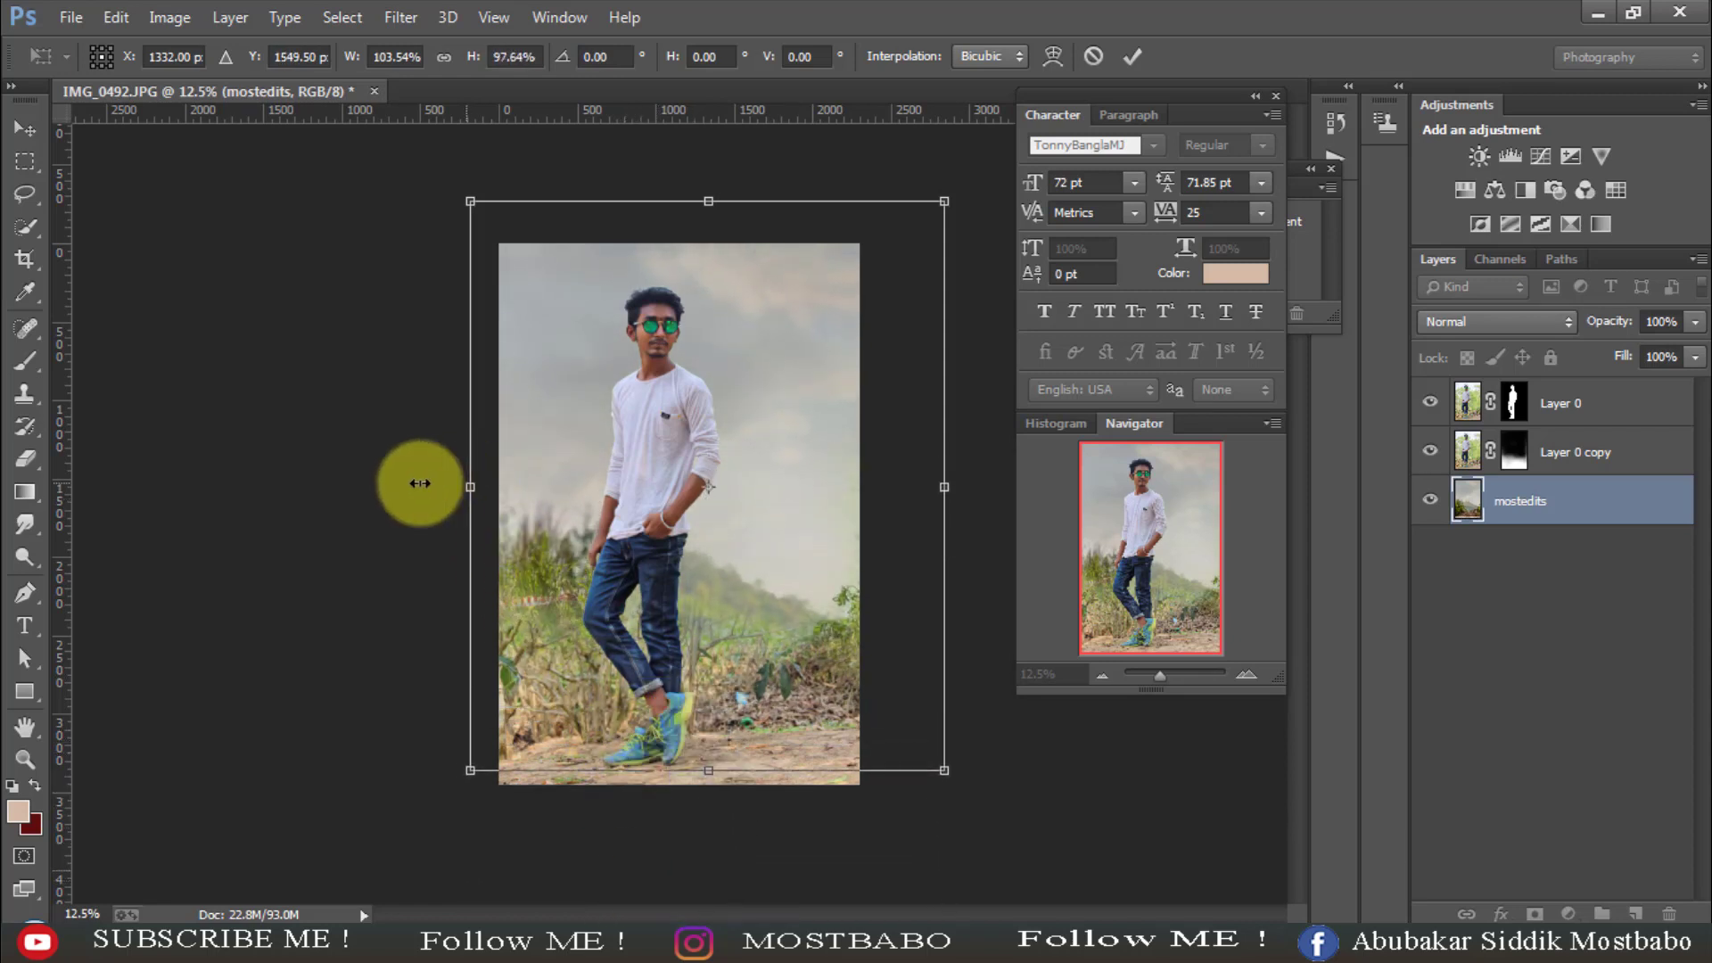
pyautogui.moveTo(419, 484); pyautogui.dragTo(455, 487)
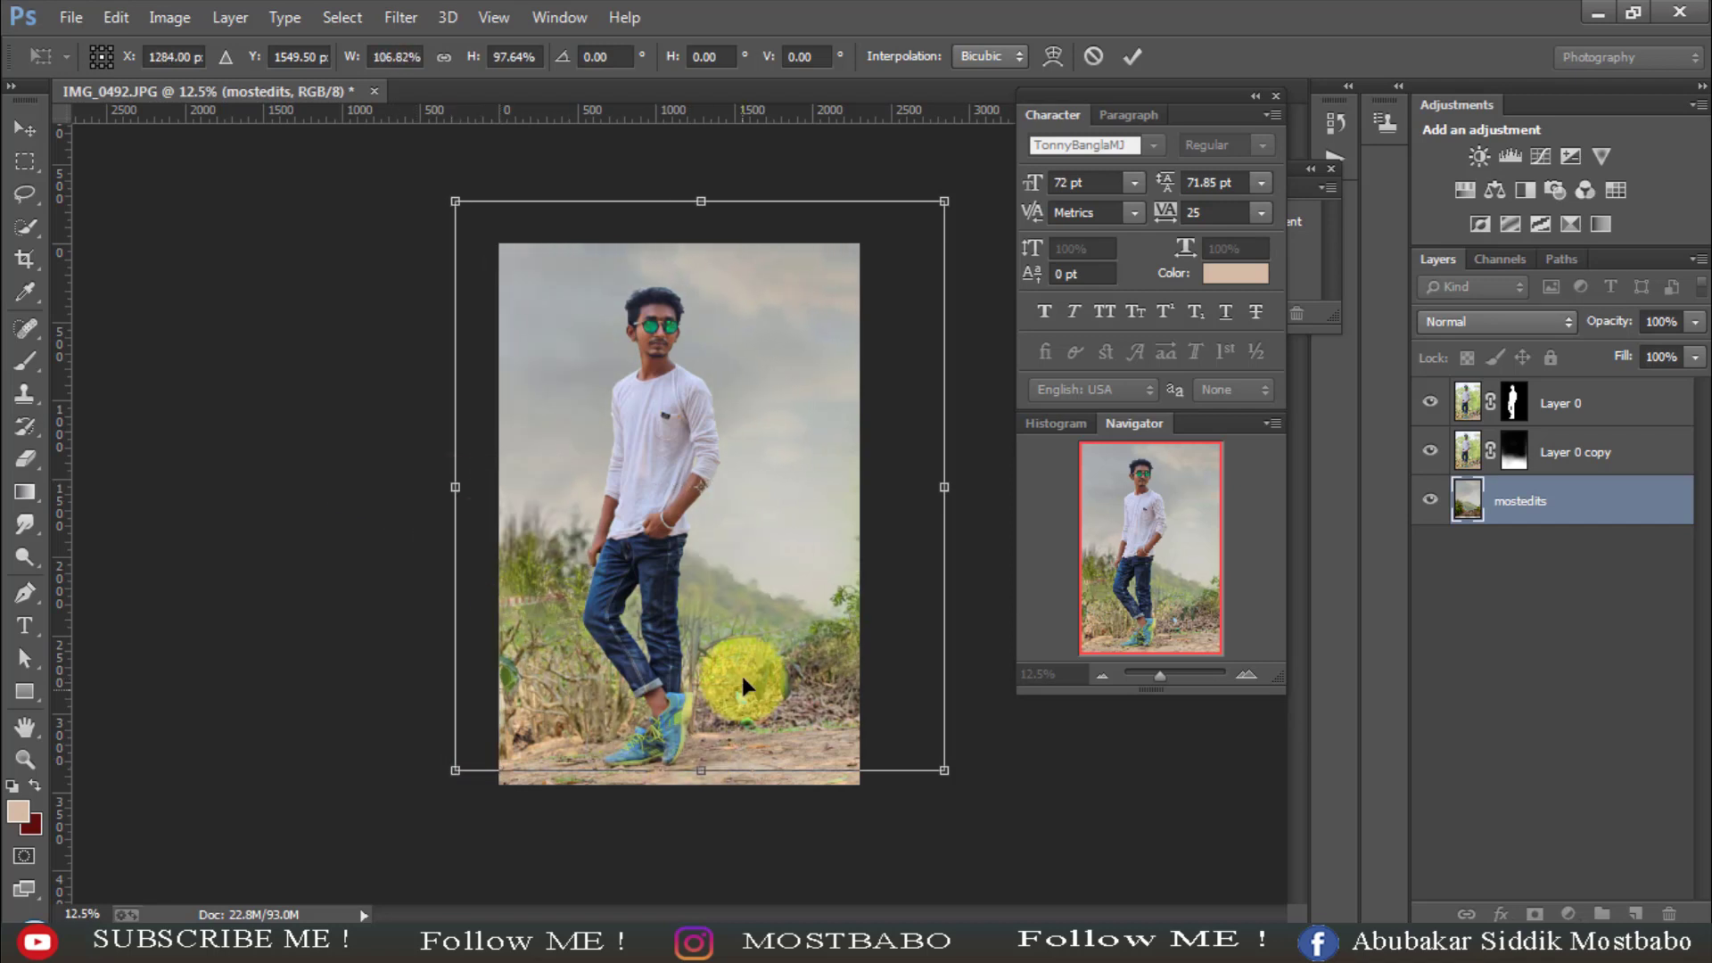
pyautogui.press('Down')
pyautogui.press('Down')
pyautogui.press('Down')
pyautogui.press('Down')
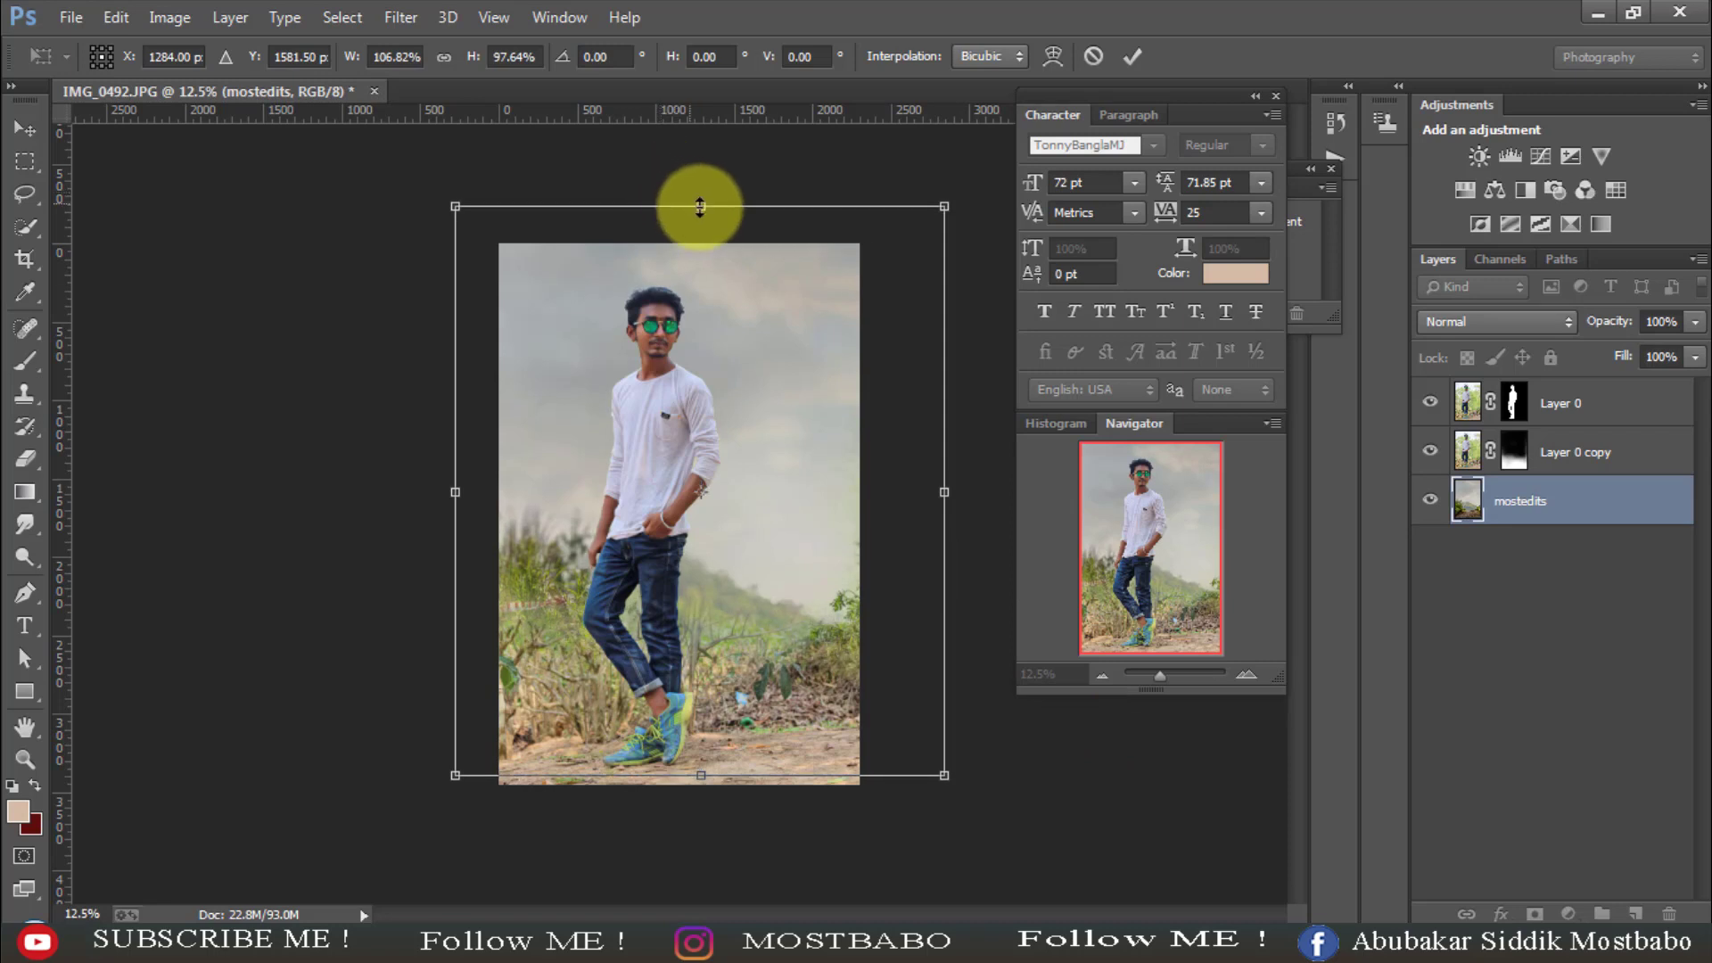
pyautogui.moveTo(700, 211); pyautogui.dragTo(683, 173)
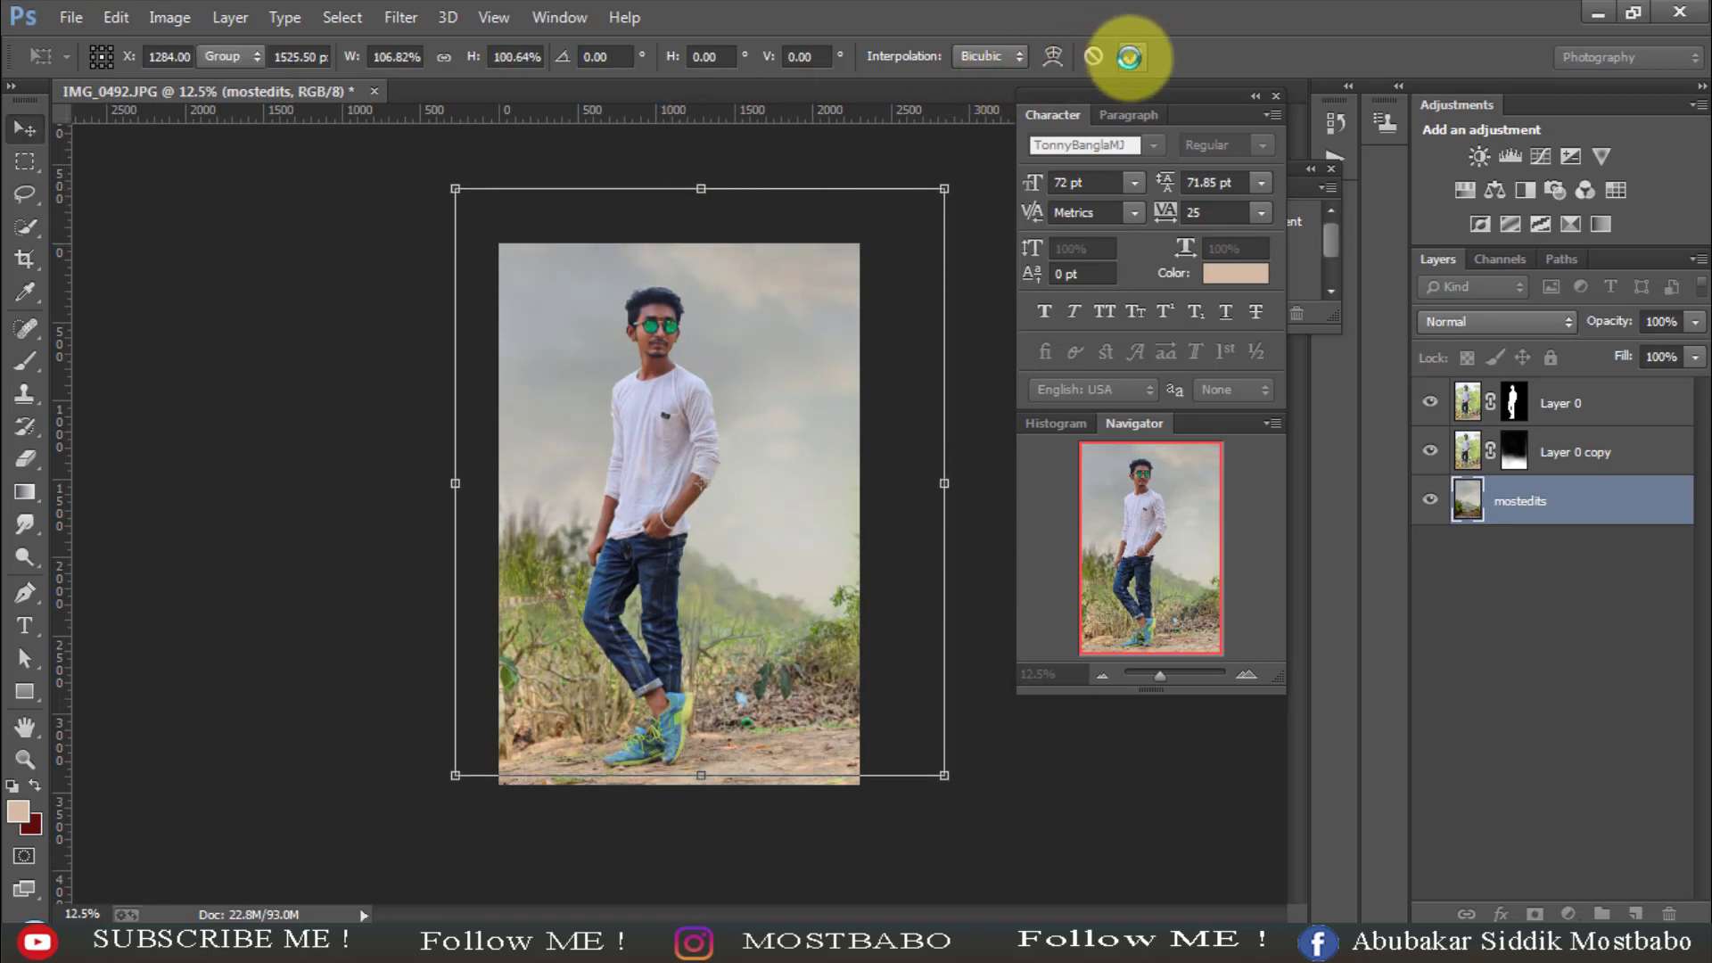
pyautogui.click(1131, 56)
pyautogui.hotkey('ctrl', '+')
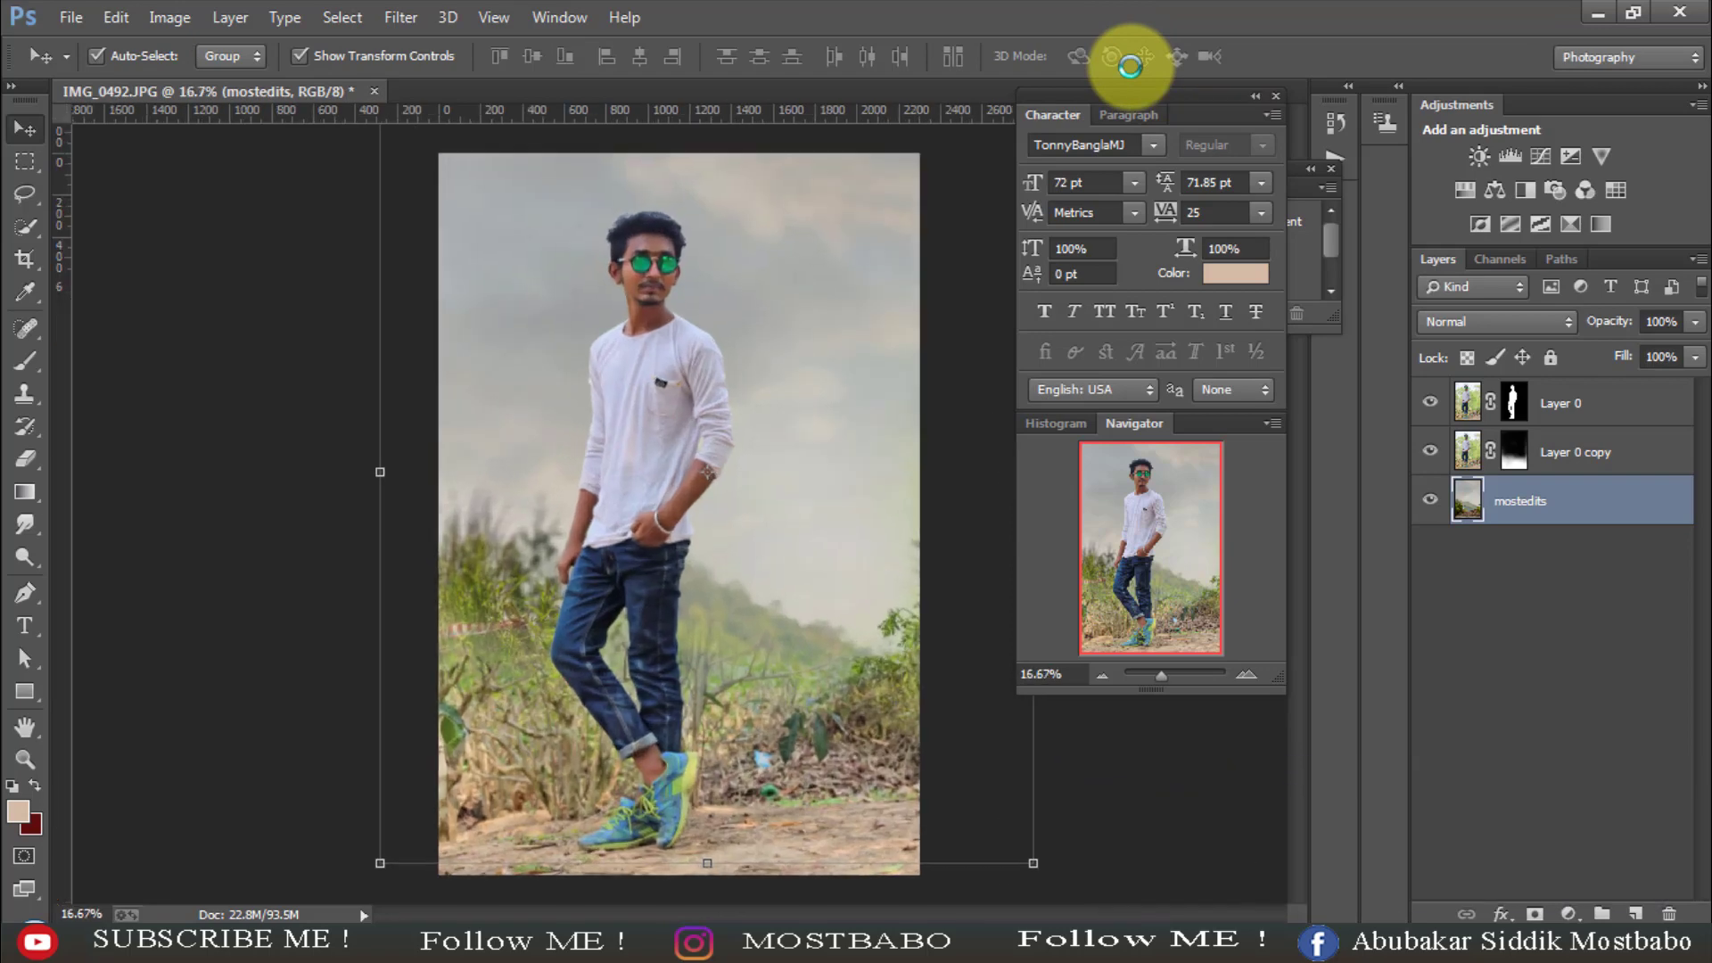
pyautogui.hotkey('ctrl', '-')
pyautogui.hotkey('ctrl', '-')
pyautogui.hotkey('ctrl', '-')
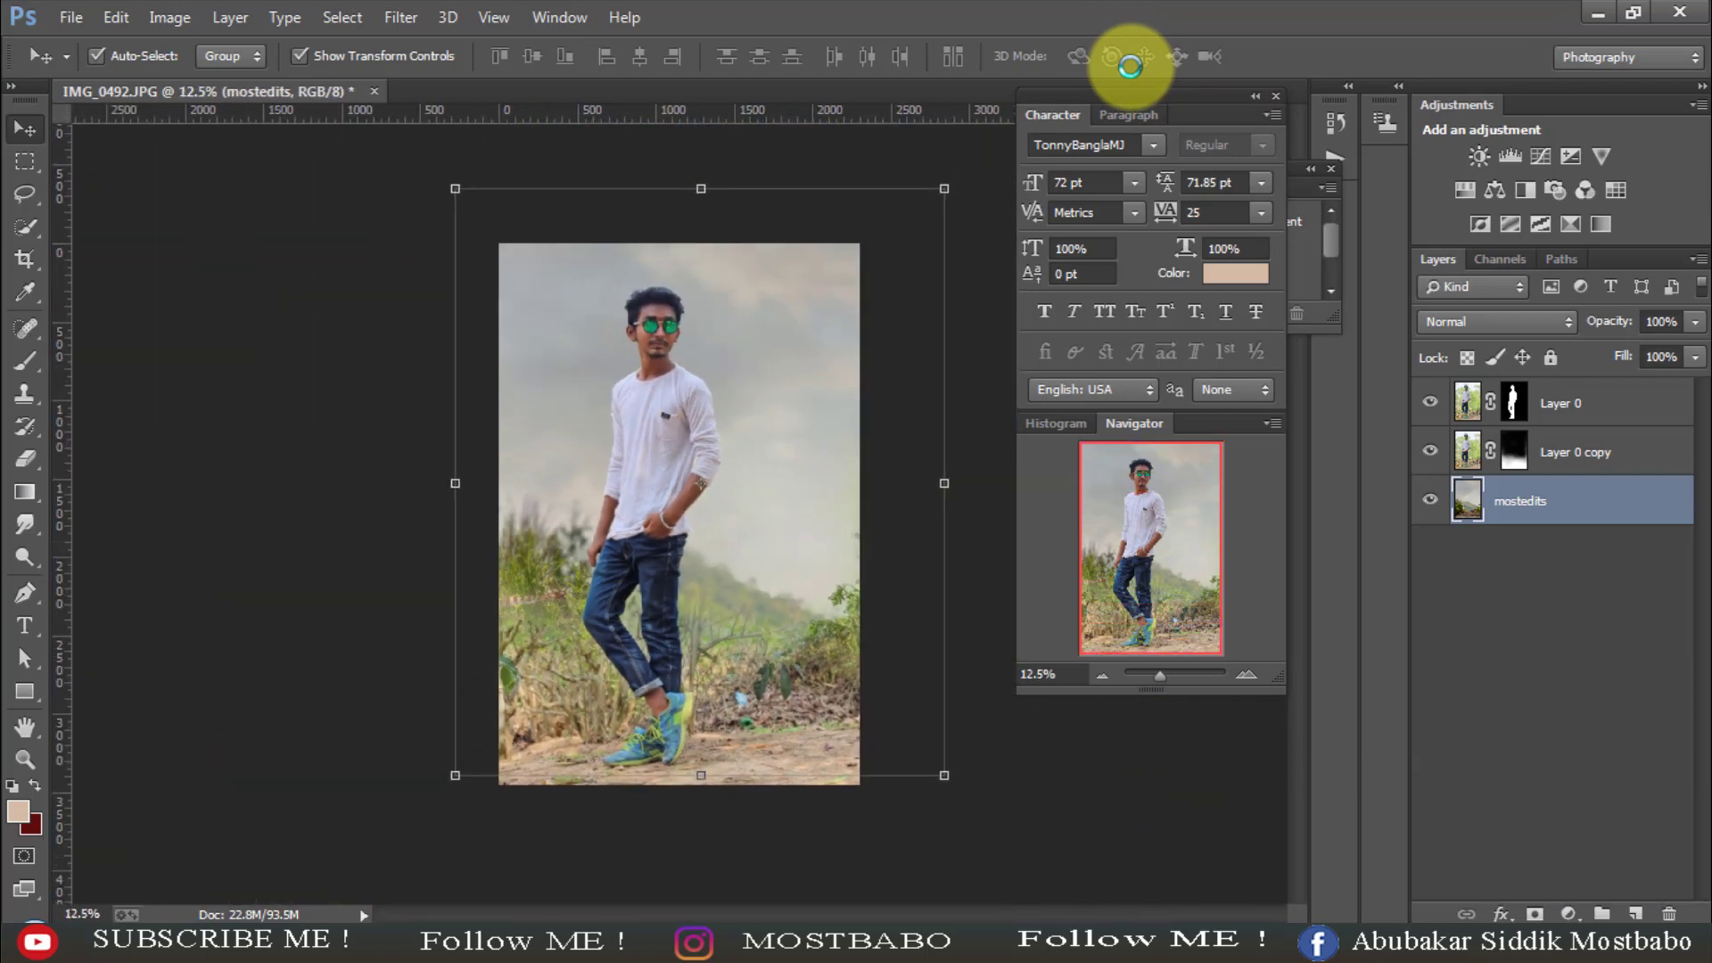
pyautogui.hotkey('ctrl', '+')
pyautogui.hotkey('ctrl', '-')
pyautogui.hotkey('ctrl', '-')
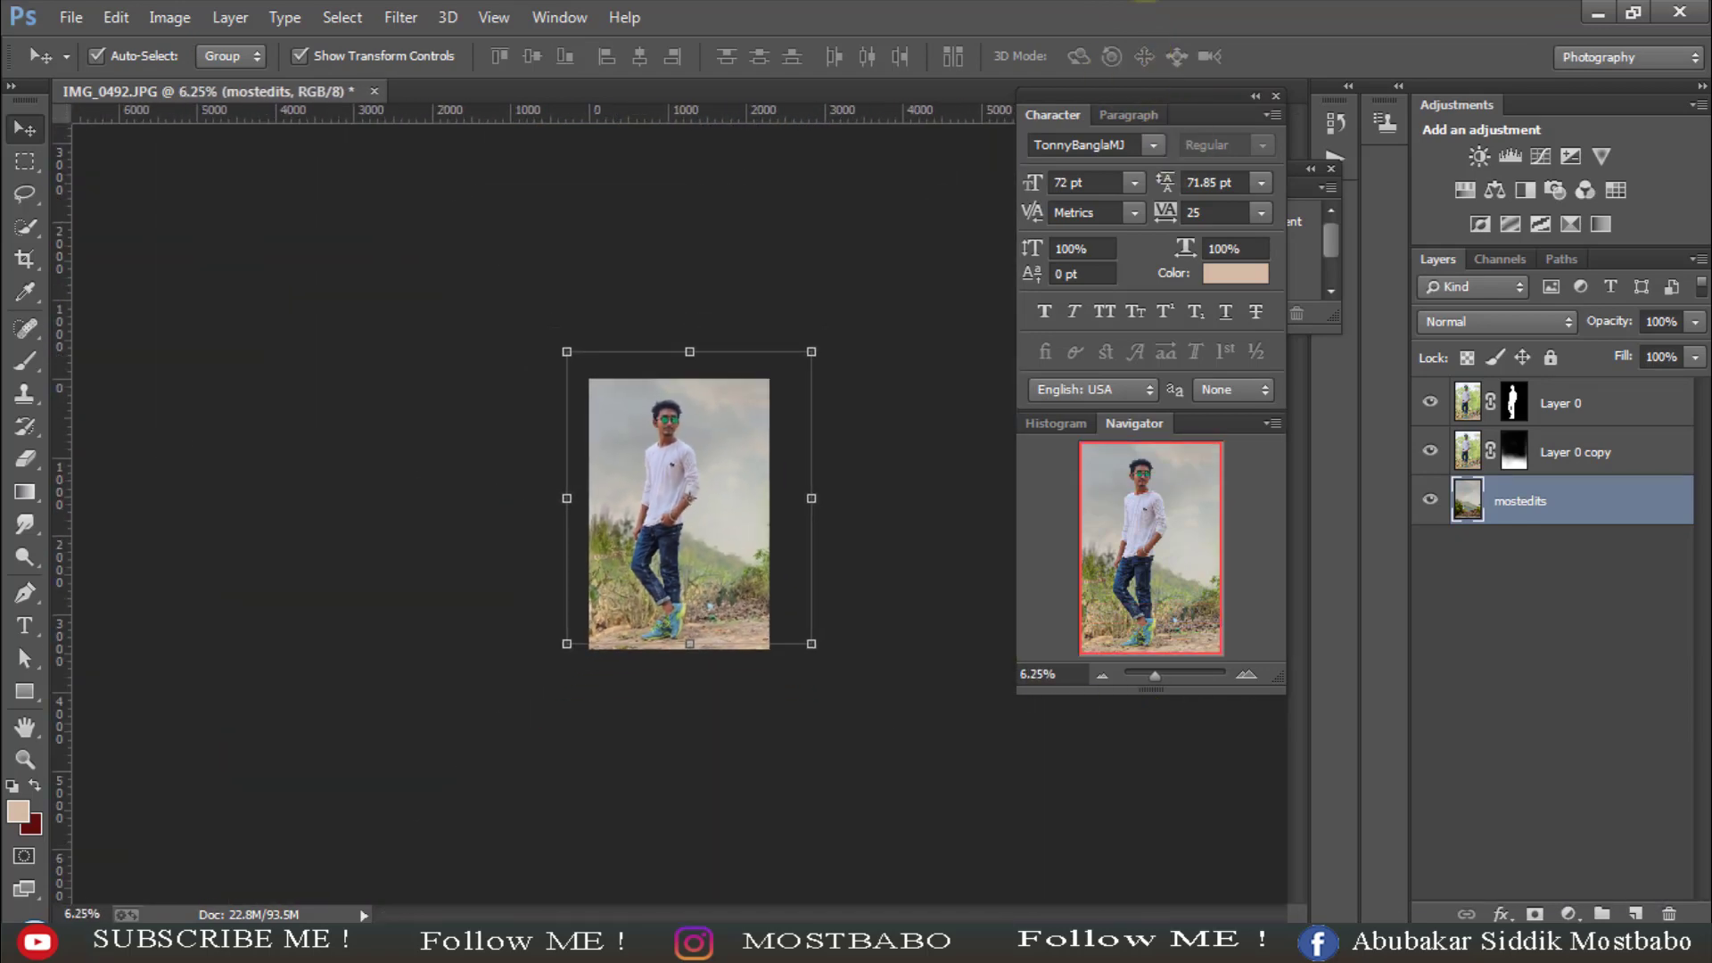
# - Apply a Gaussian Blur with a 7.2-pixel radius to the mostedits background layer
pyautogui.hotkey('ctrl', '+')
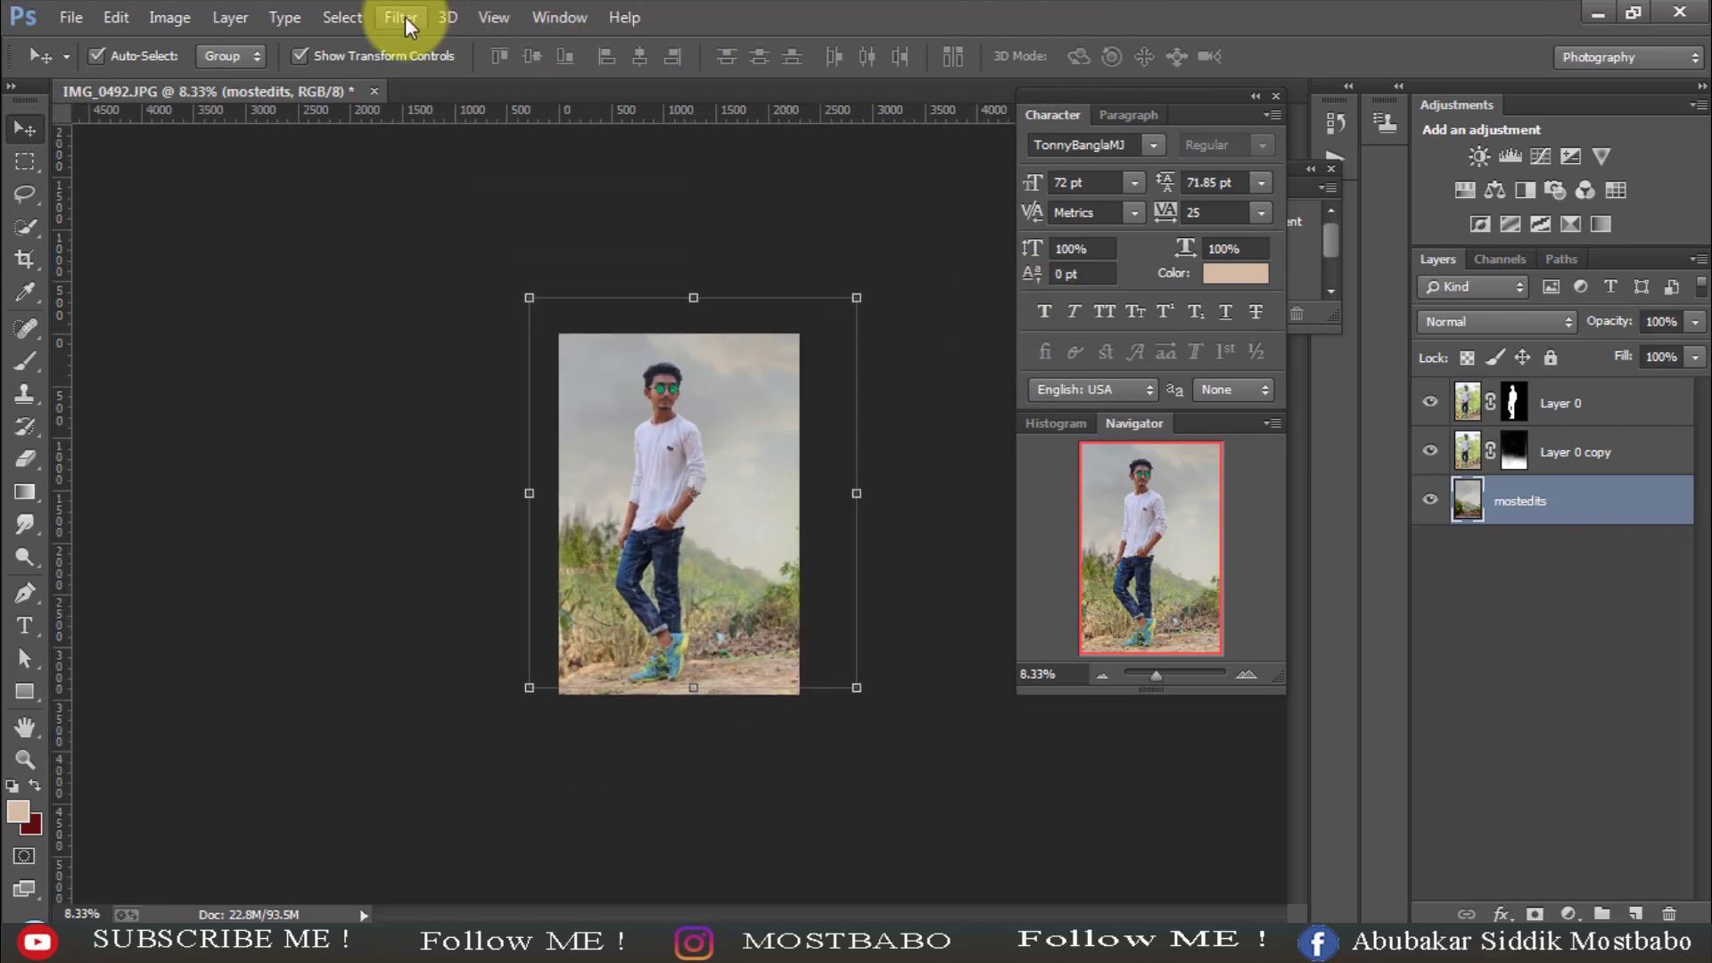
pyautogui.click(405, 16)
pyautogui.moveTo(677, 318)
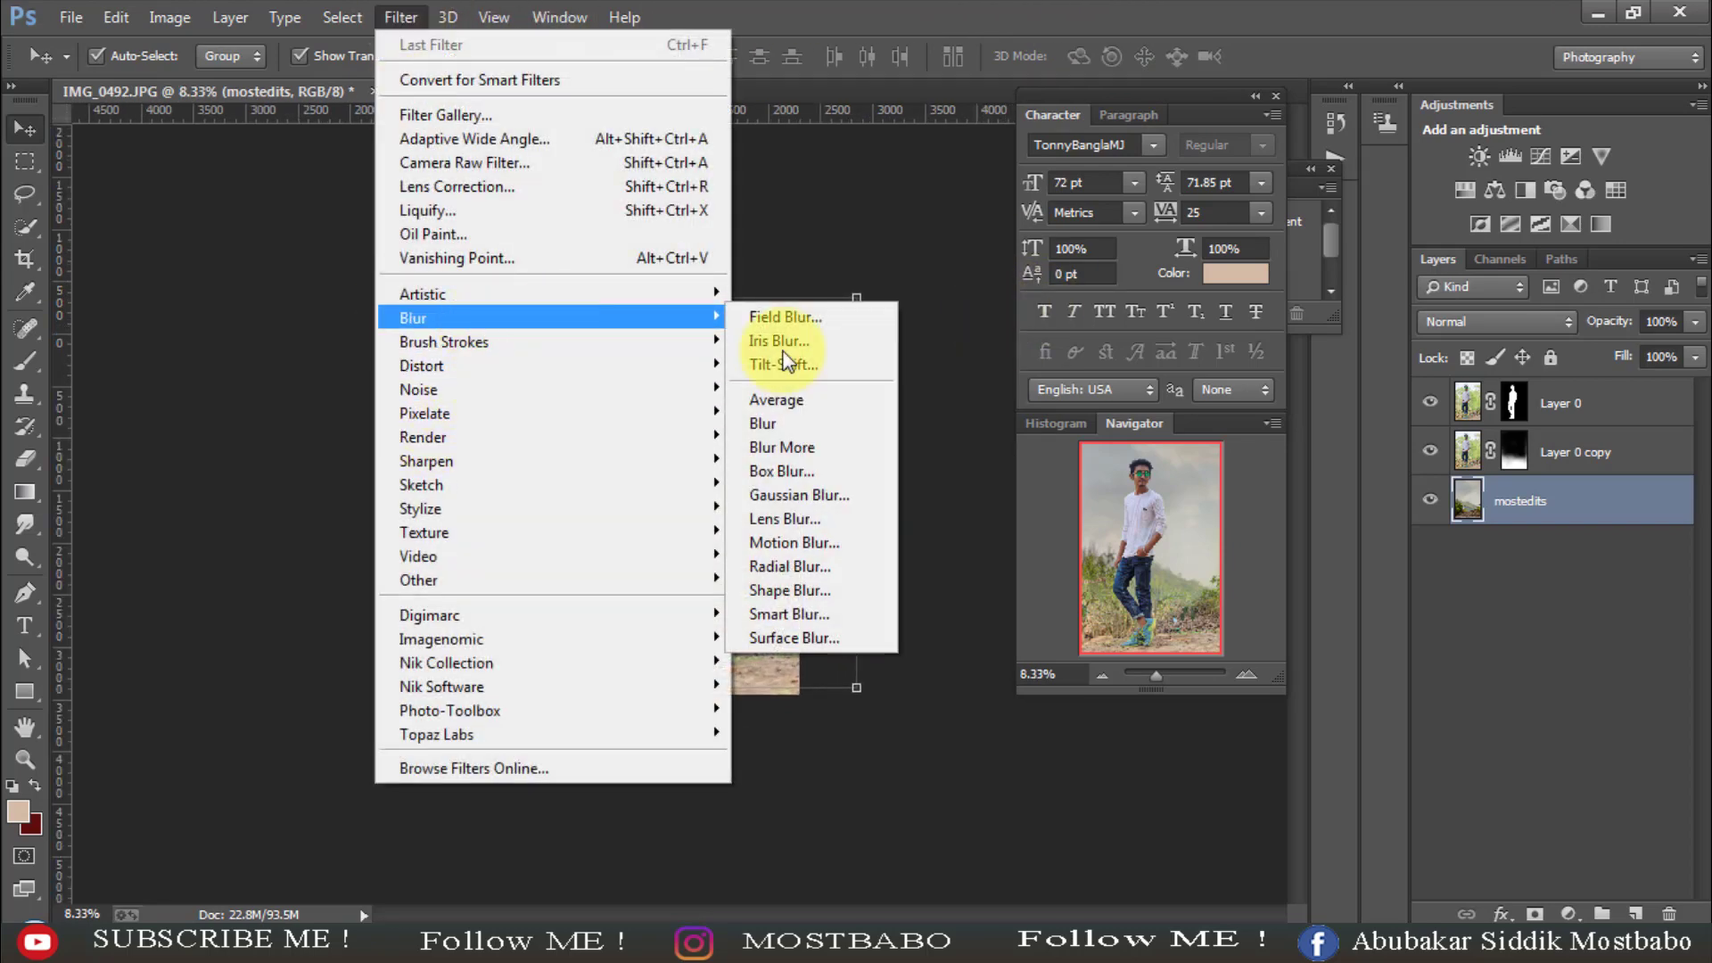
pyautogui.click(789, 505)
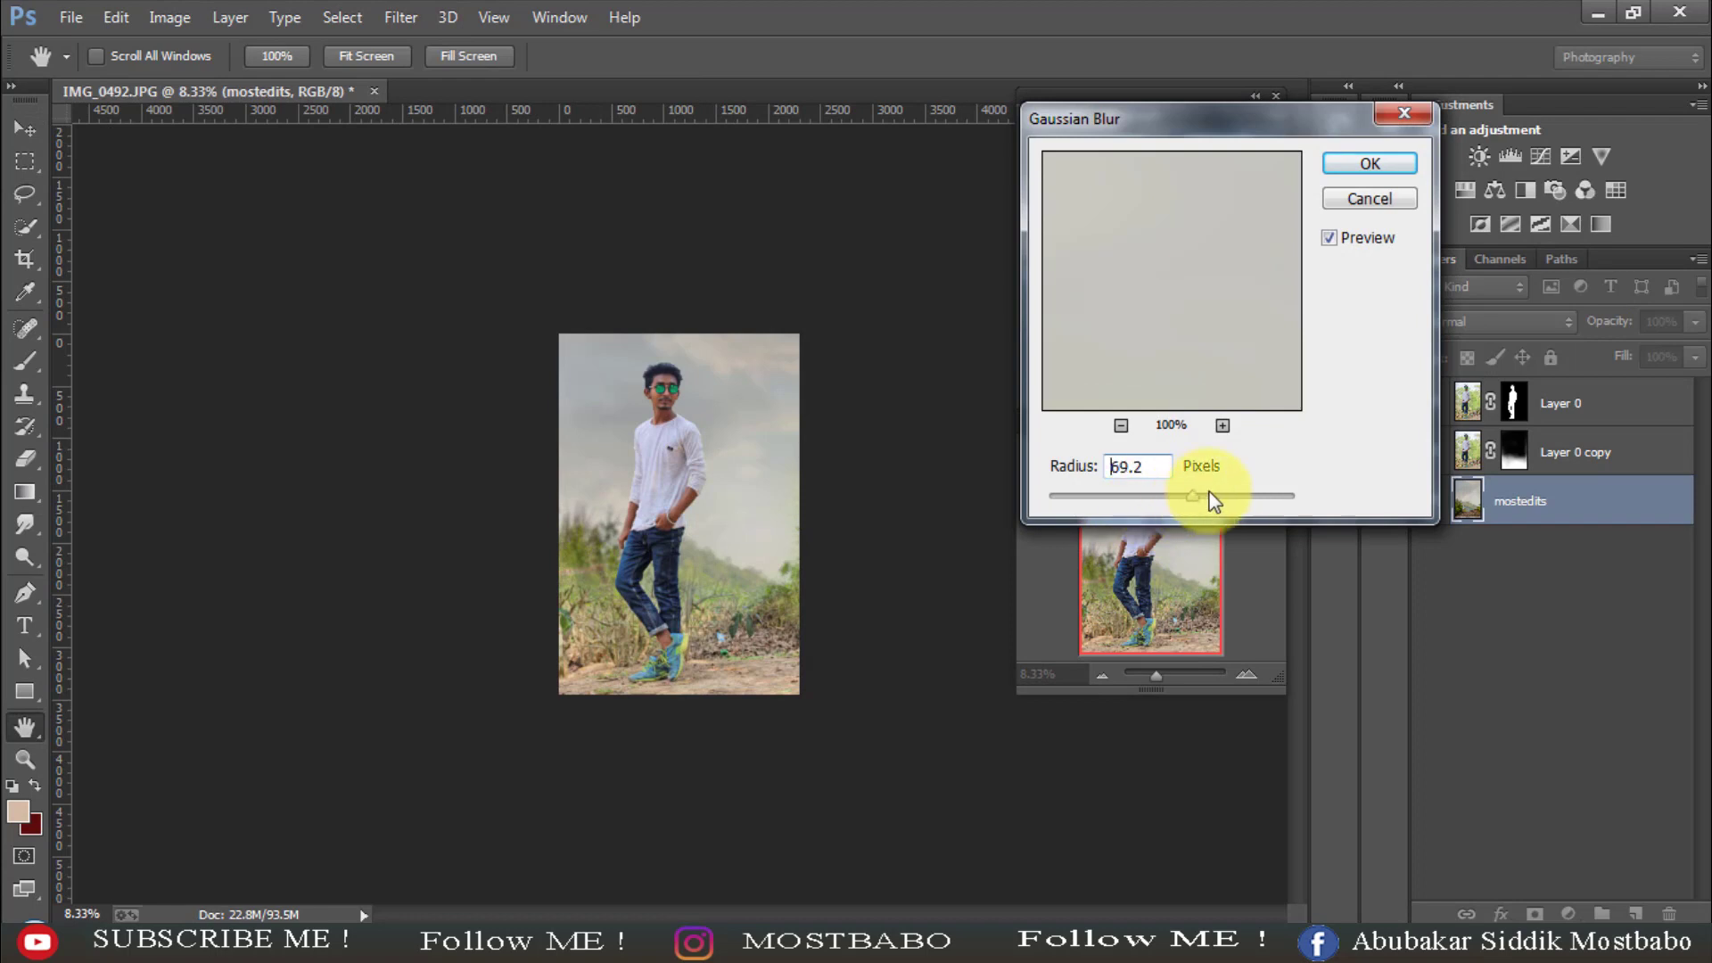
pyautogui.moveTo(1215, 501); pyautogui.dragTo(1135, 497)
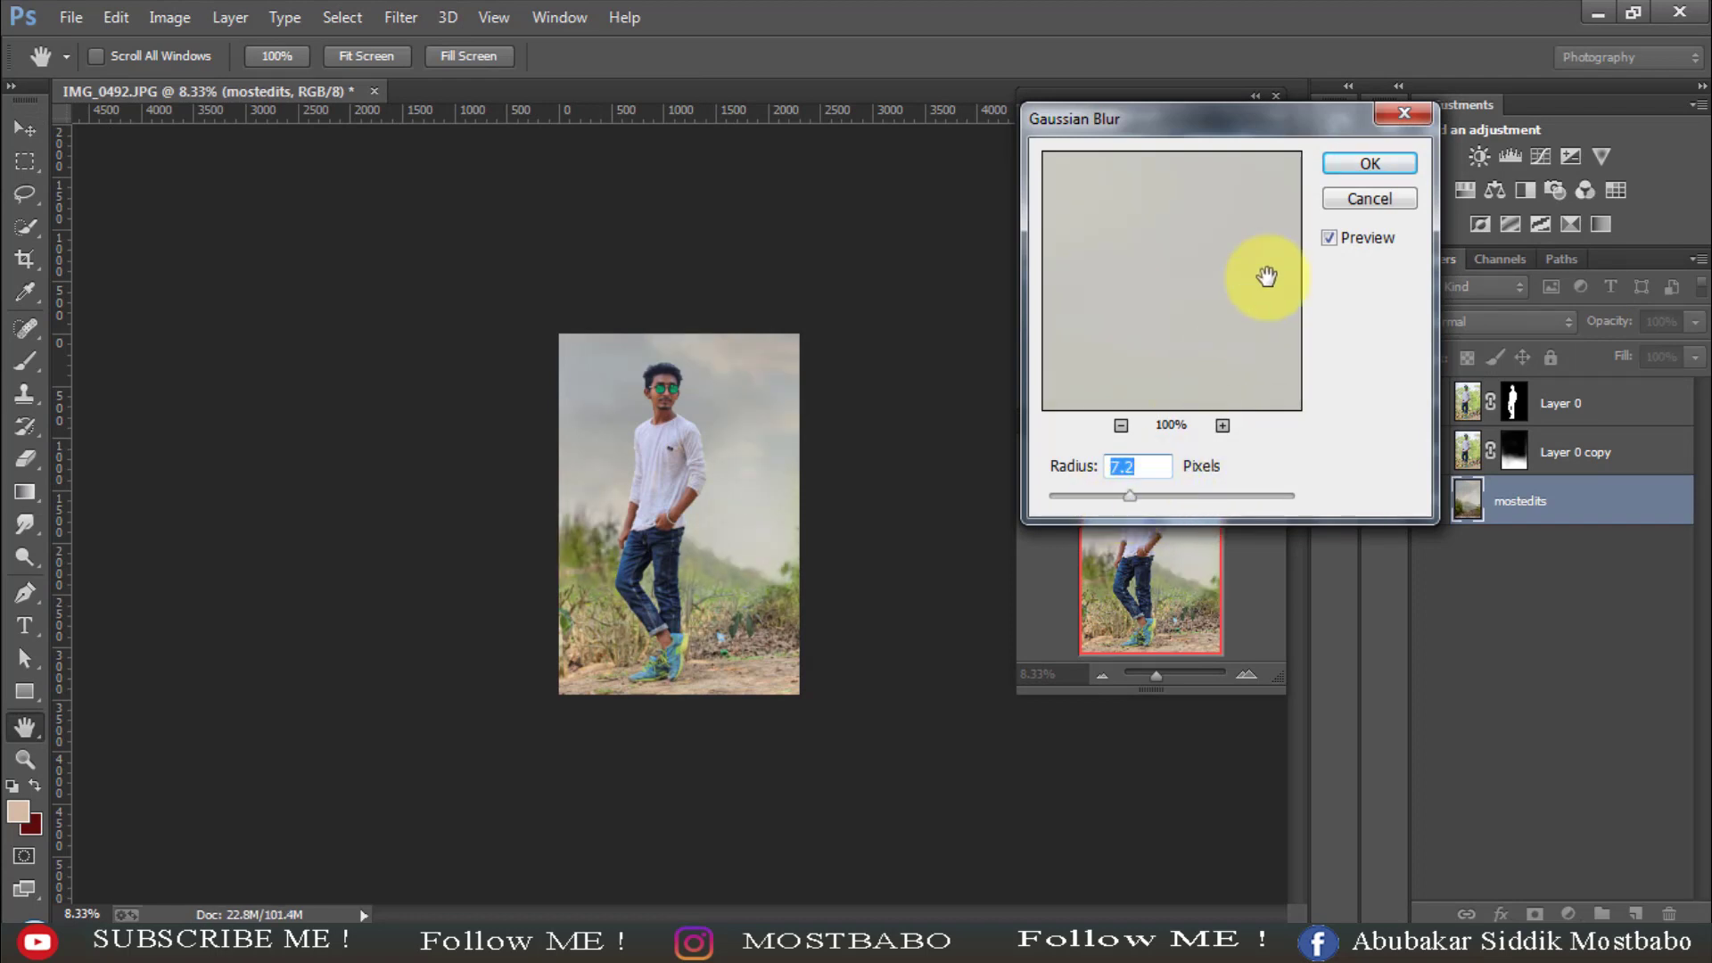
pyautogui.click(1364, 162)
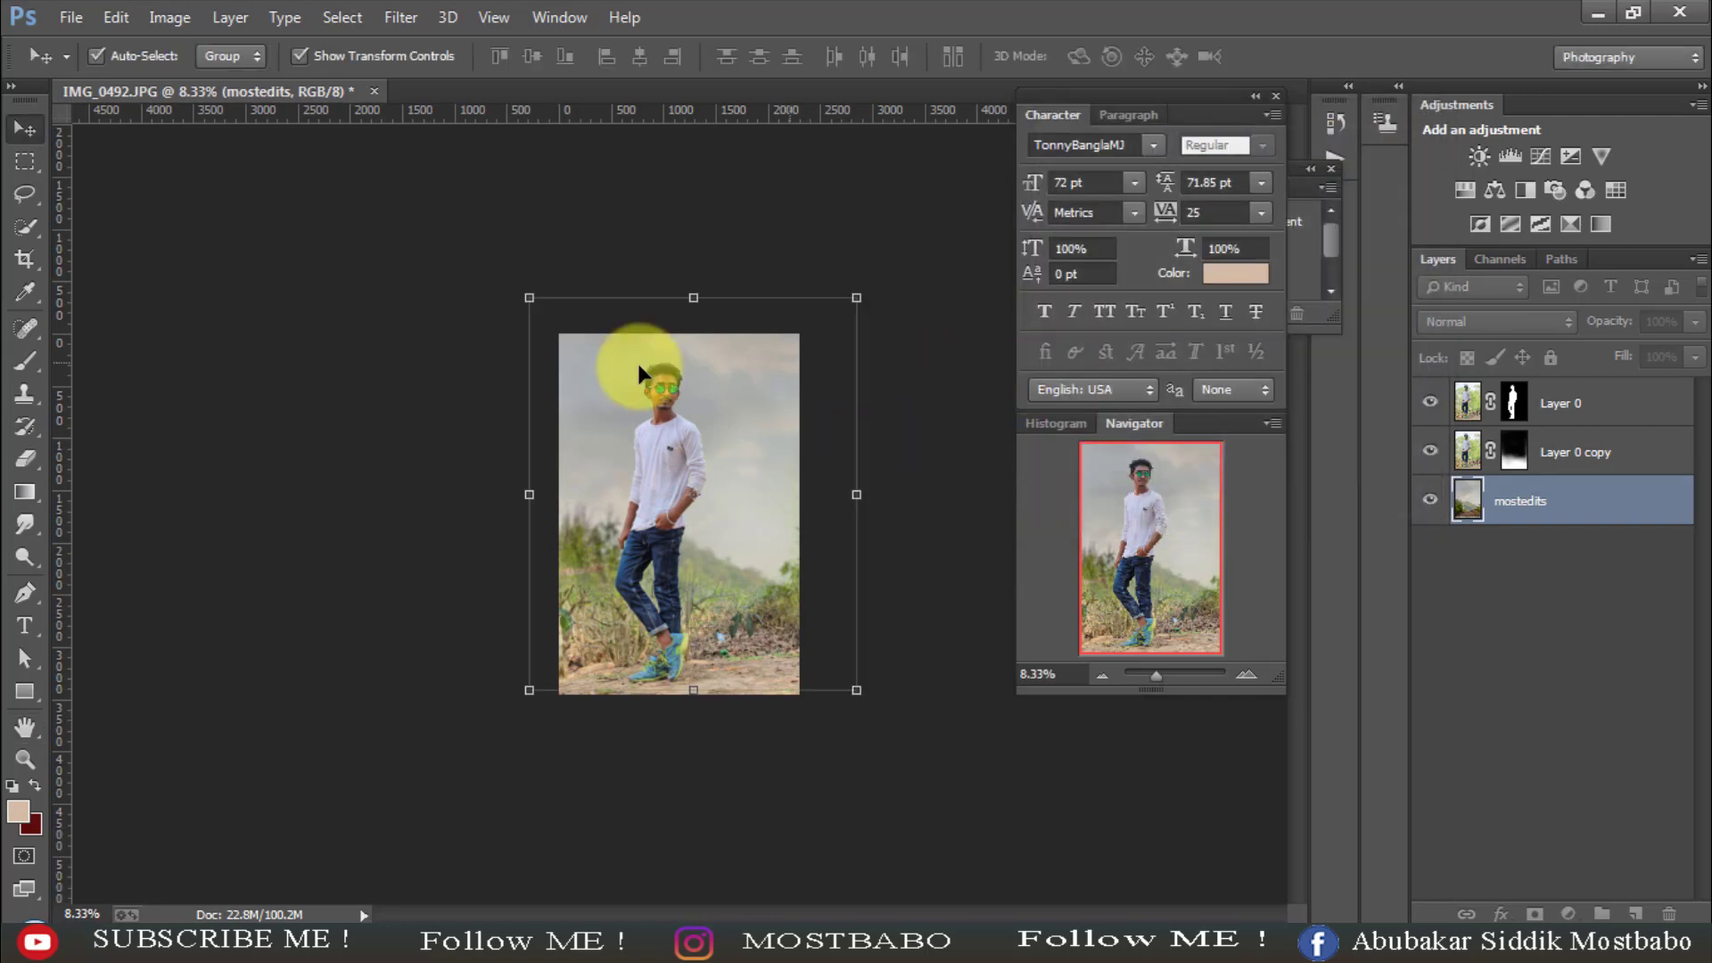
# - Extend the canvas above the man's head with the Crop tool and flatten the image
pyautogui.press('c')
pyautogui.hotkey('ctrl', '+')
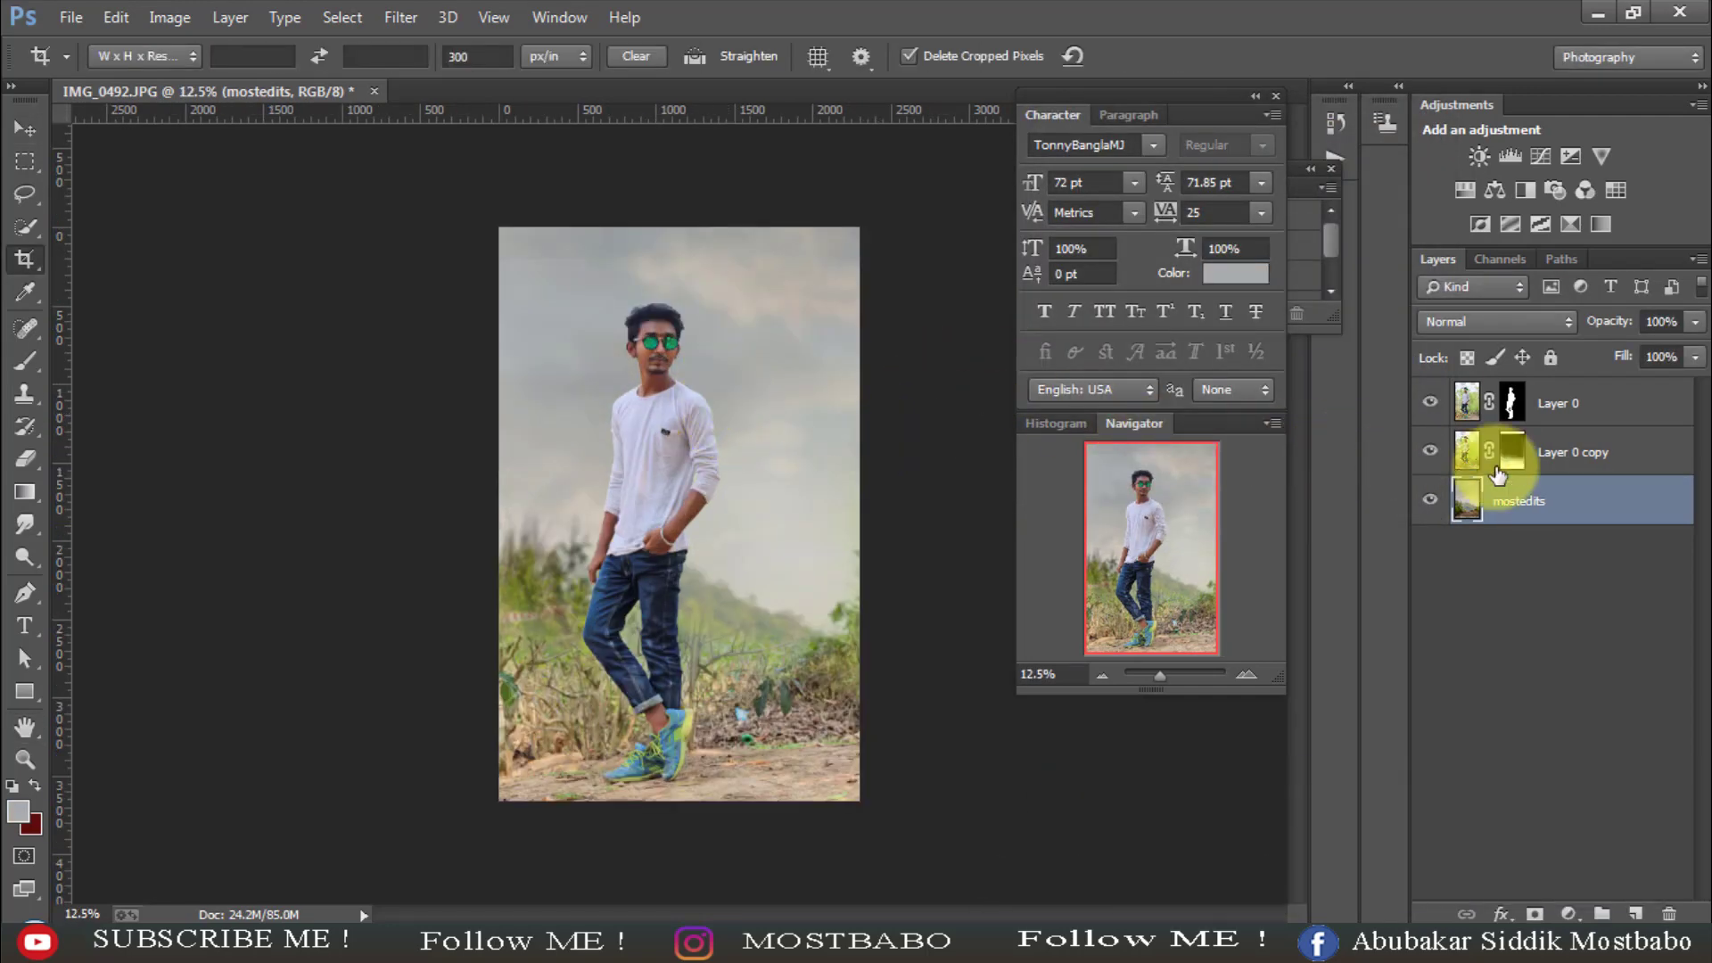
pyautogui.rightClick(1521, 497)
pyautogui.click(1149, 778)
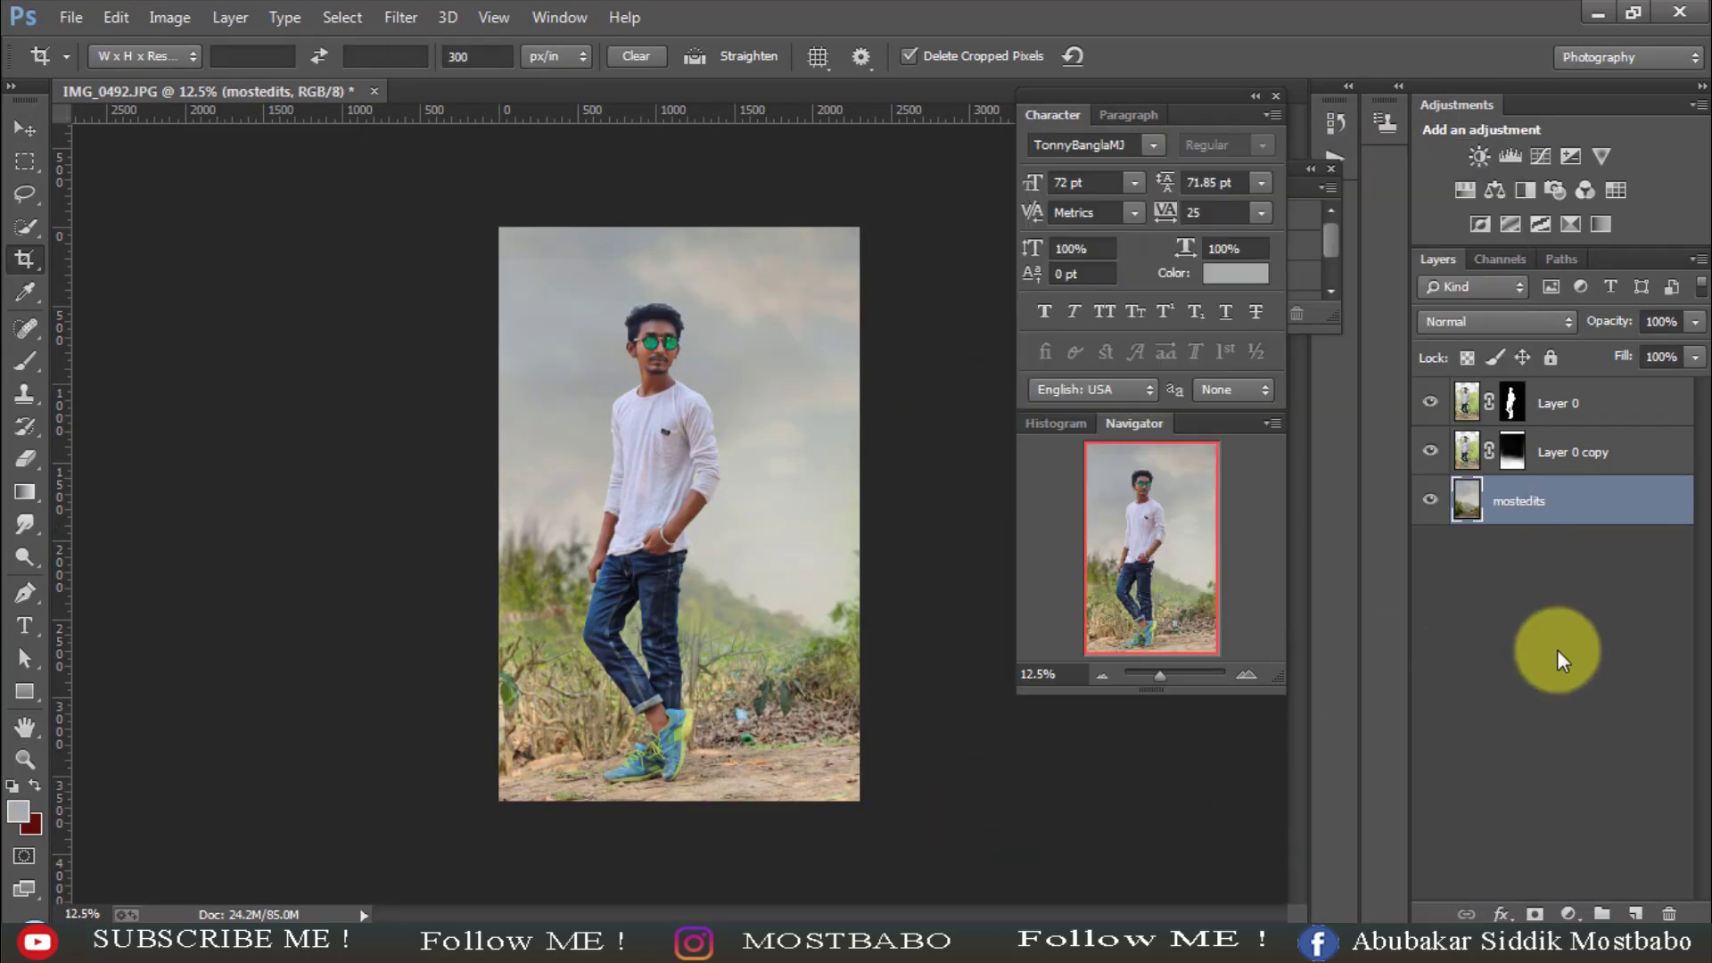
# - Convert the flattened background into the editable Layer 0 and duplicate it as Layer 0 copy
pyautogui.click(1664, 406)
pyautogui.doubleClick(1668, 406)
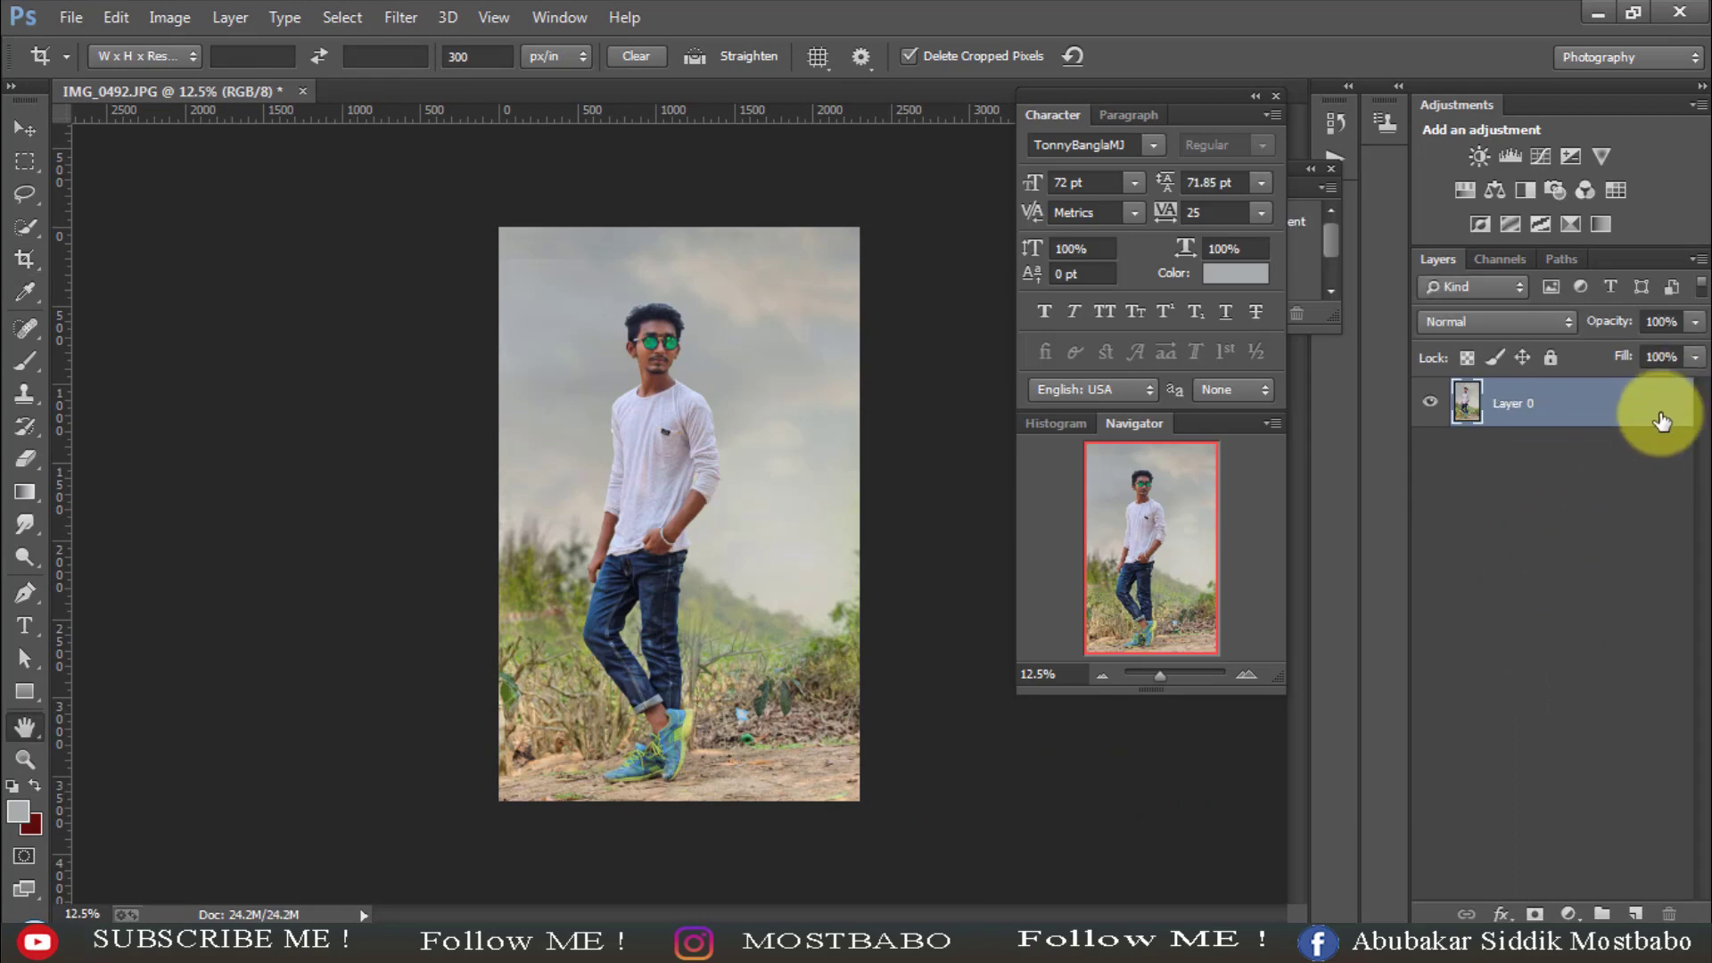
pyautogui.click(1616, 115)
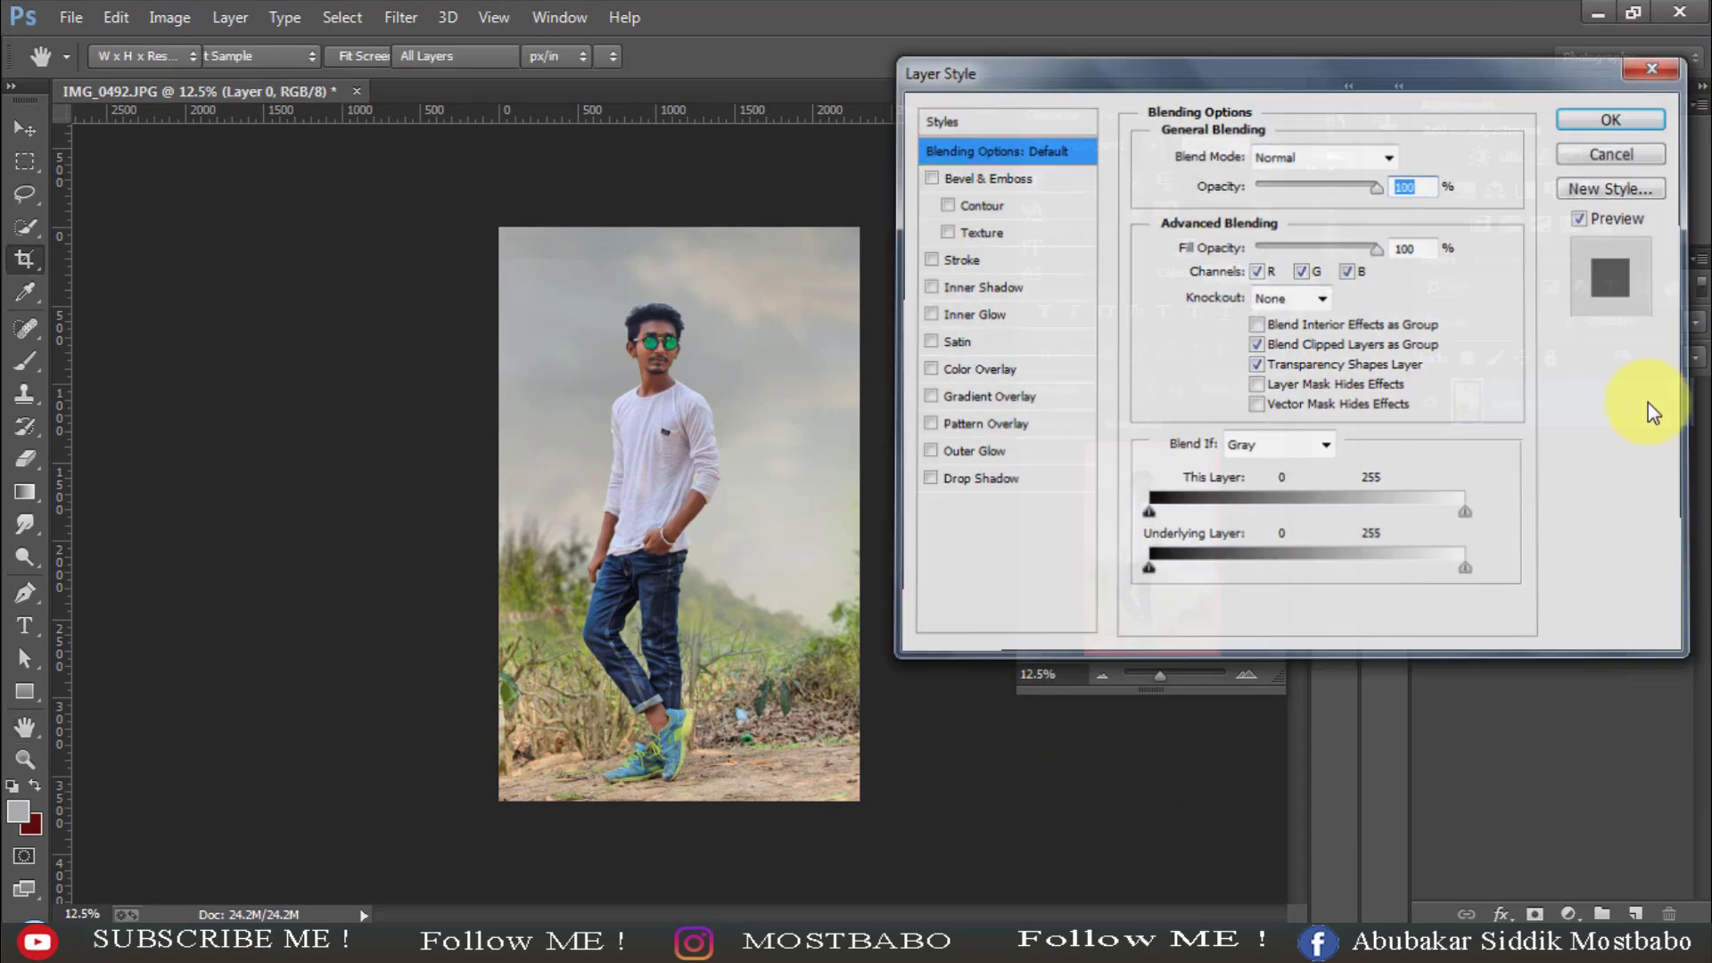
pyautogui.rightClick(1592, 408)
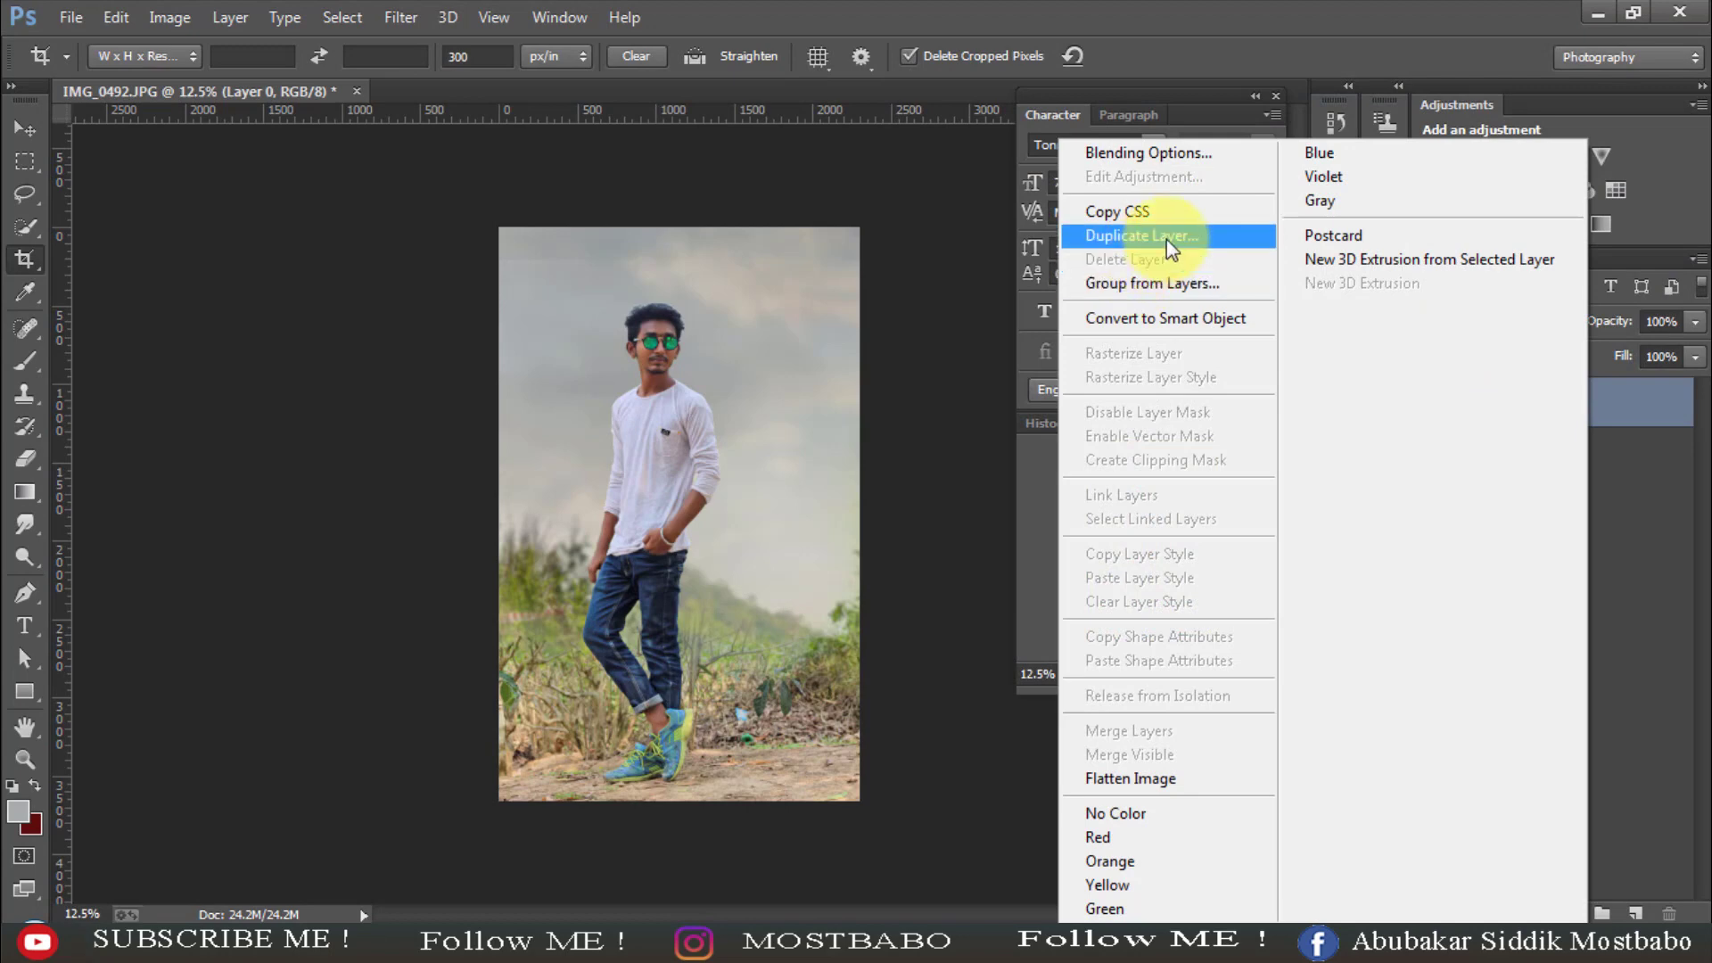
pyautogui.click(1164, 237)
pyautogui.click(1076, 282)
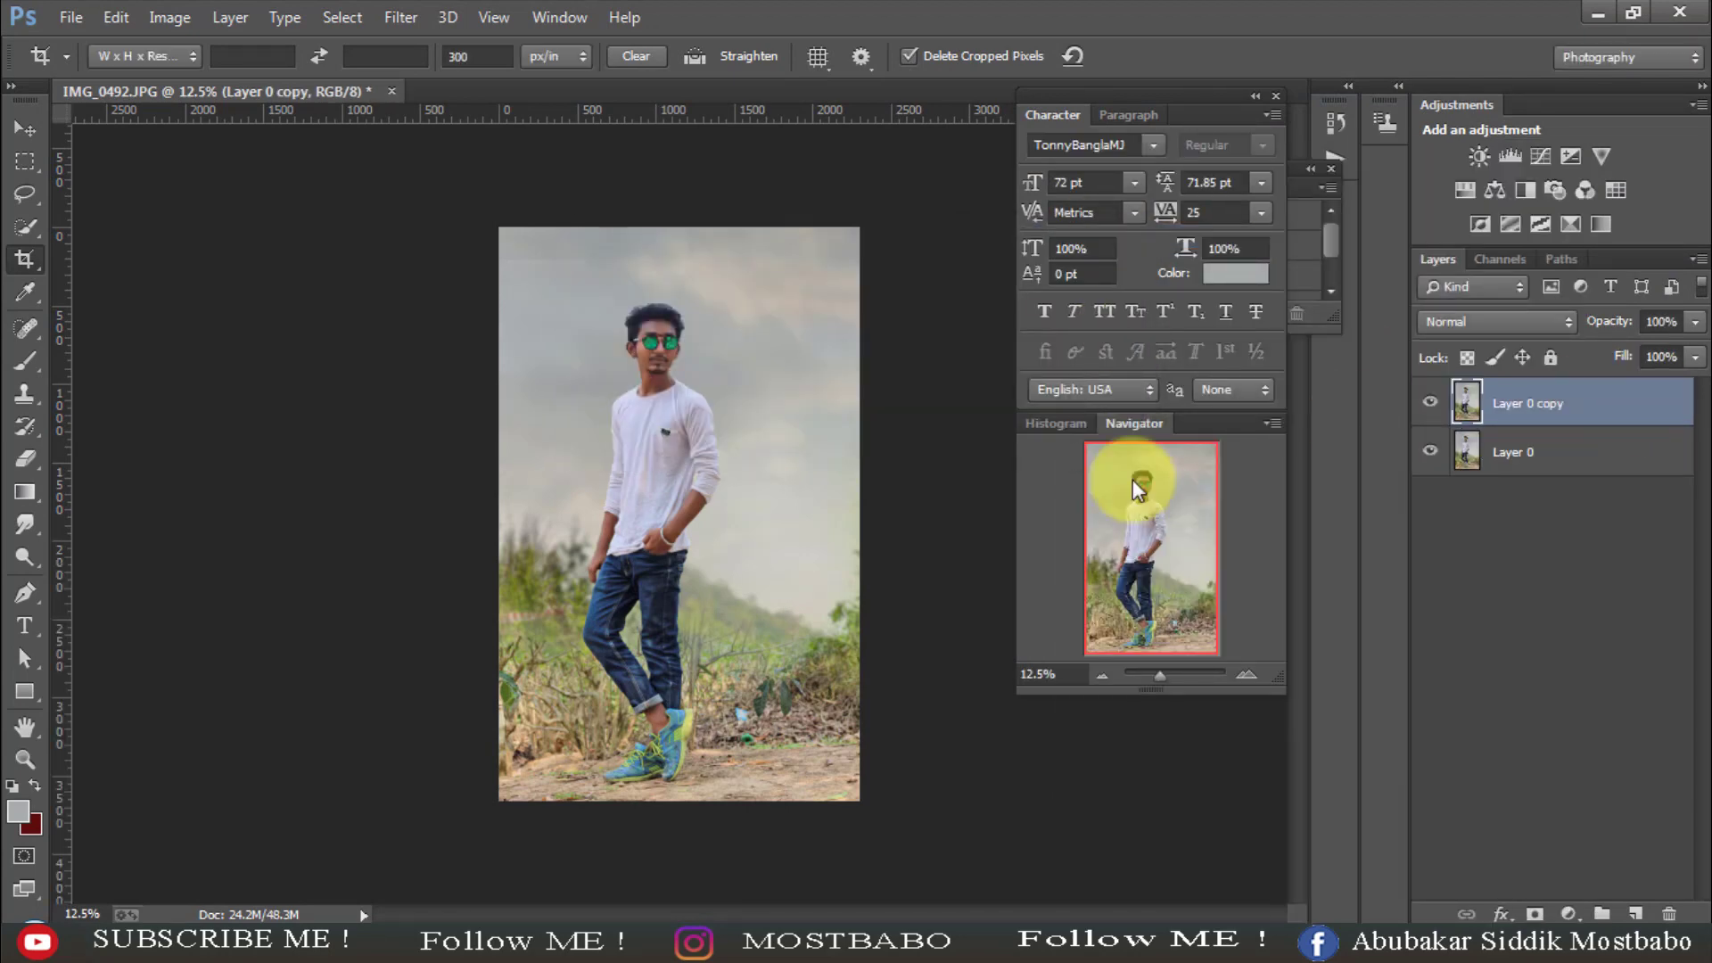
# - Open the Camera Raw Filter on Layer 0 copy and set Temperature +11, Tint -7, Exposure -0.15 and Contrast +23
pyautogui.click(432, 18)
pyautogui.click(421, 18)
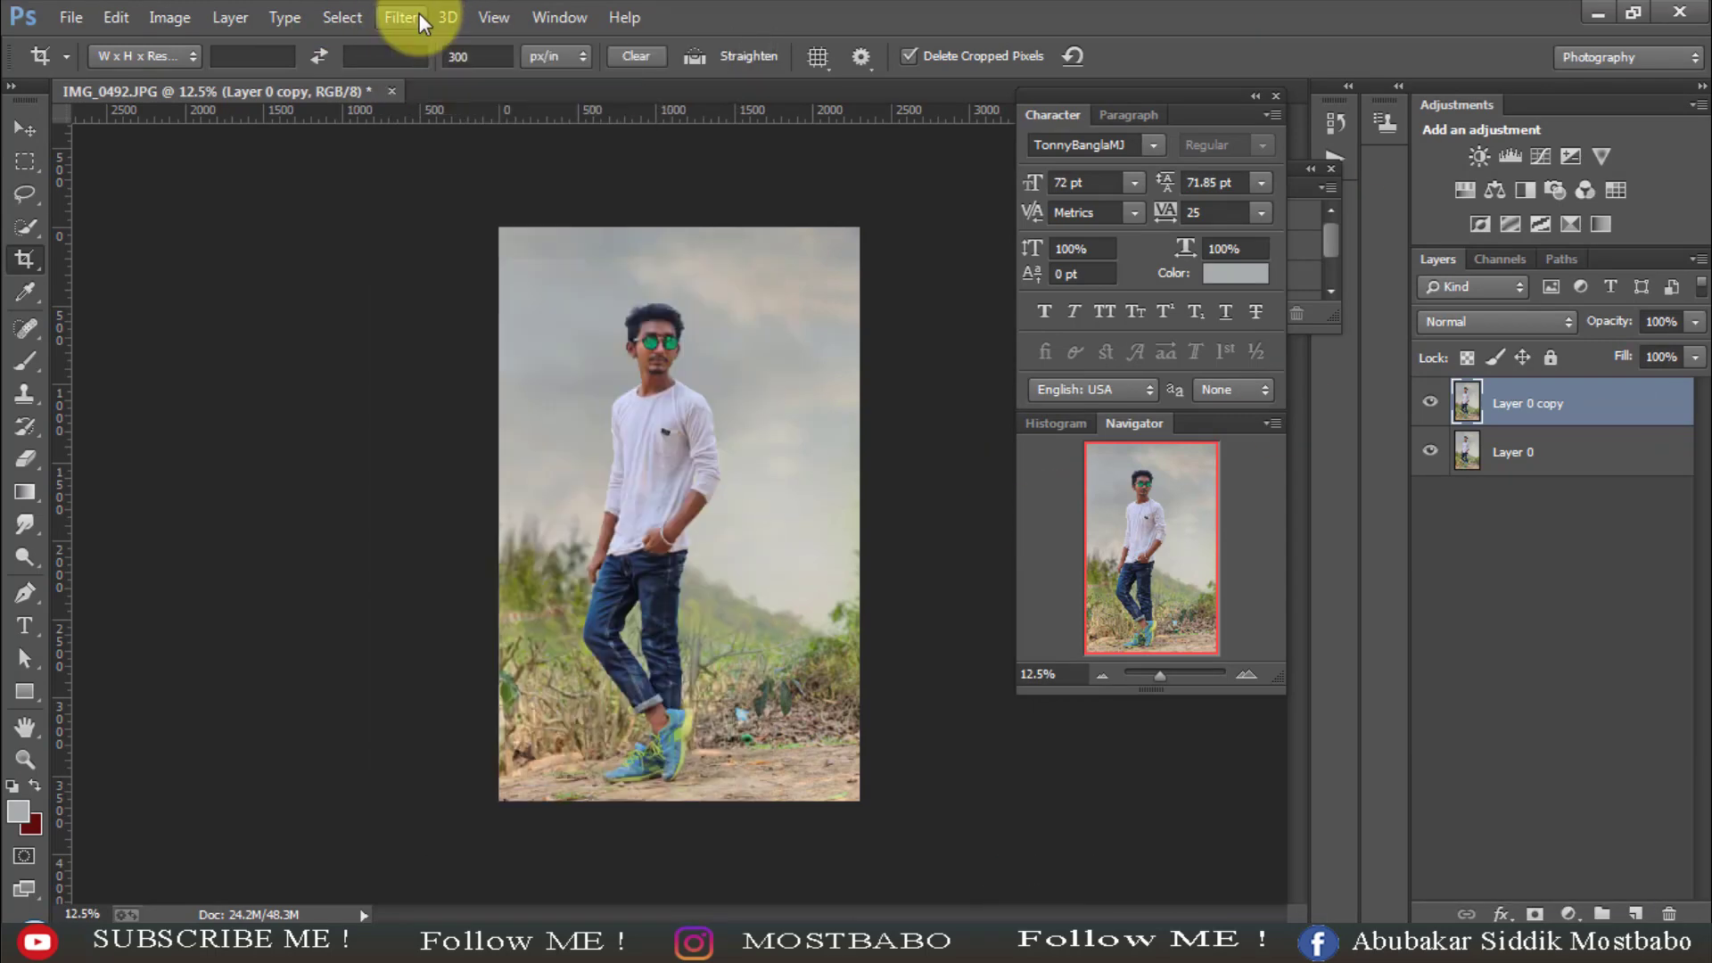
pyautogui.click(419, 14)
pyautogui.click(466, 163)
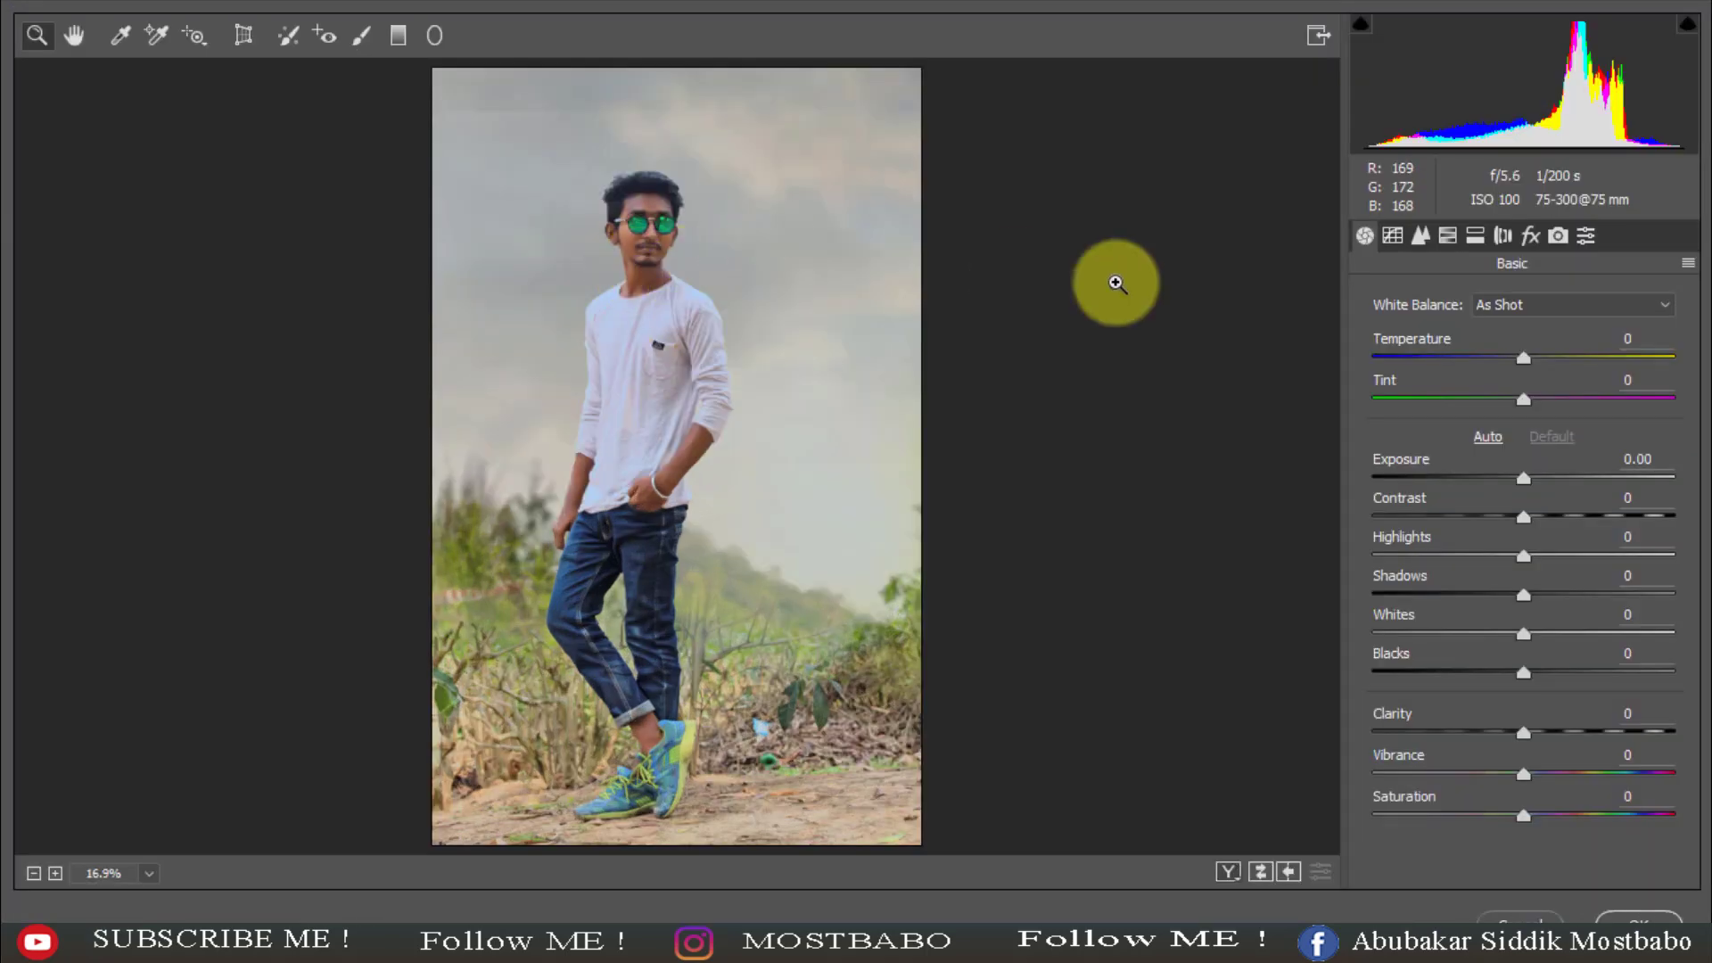
pyautogui.moveTo(1524, 357); pyautogui.dragTo(1540, 357)
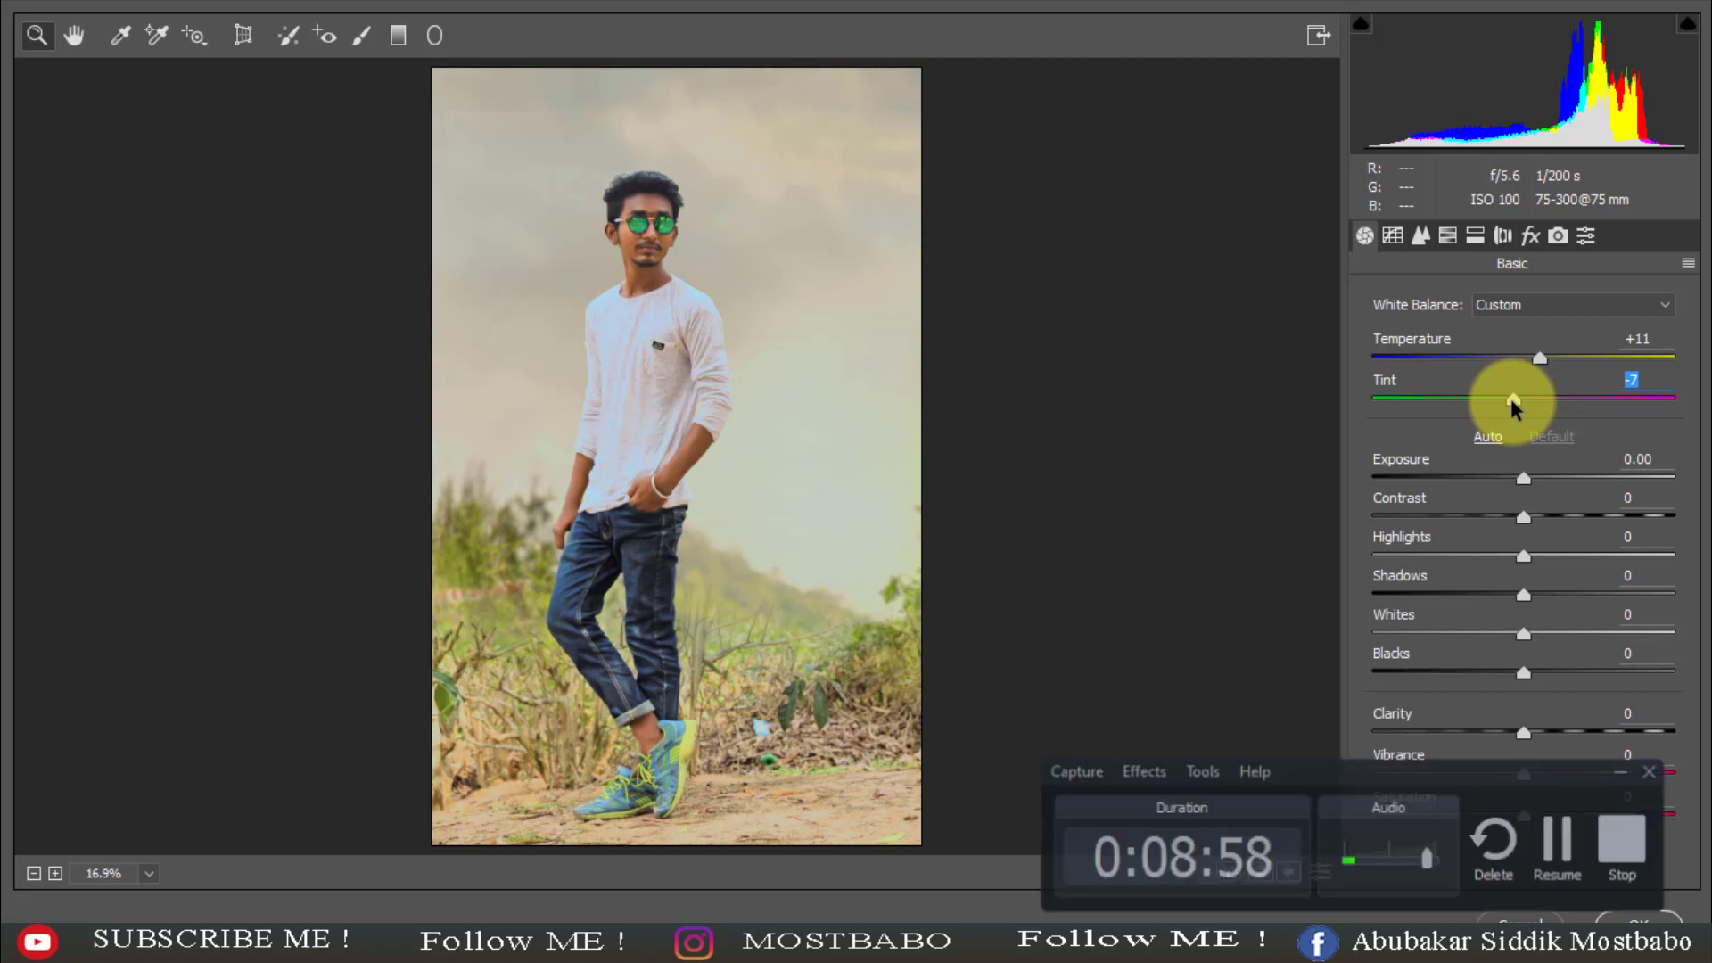
pyautogui.moveTo(1526, 478); pyautogui.dragTo(1559, 524)
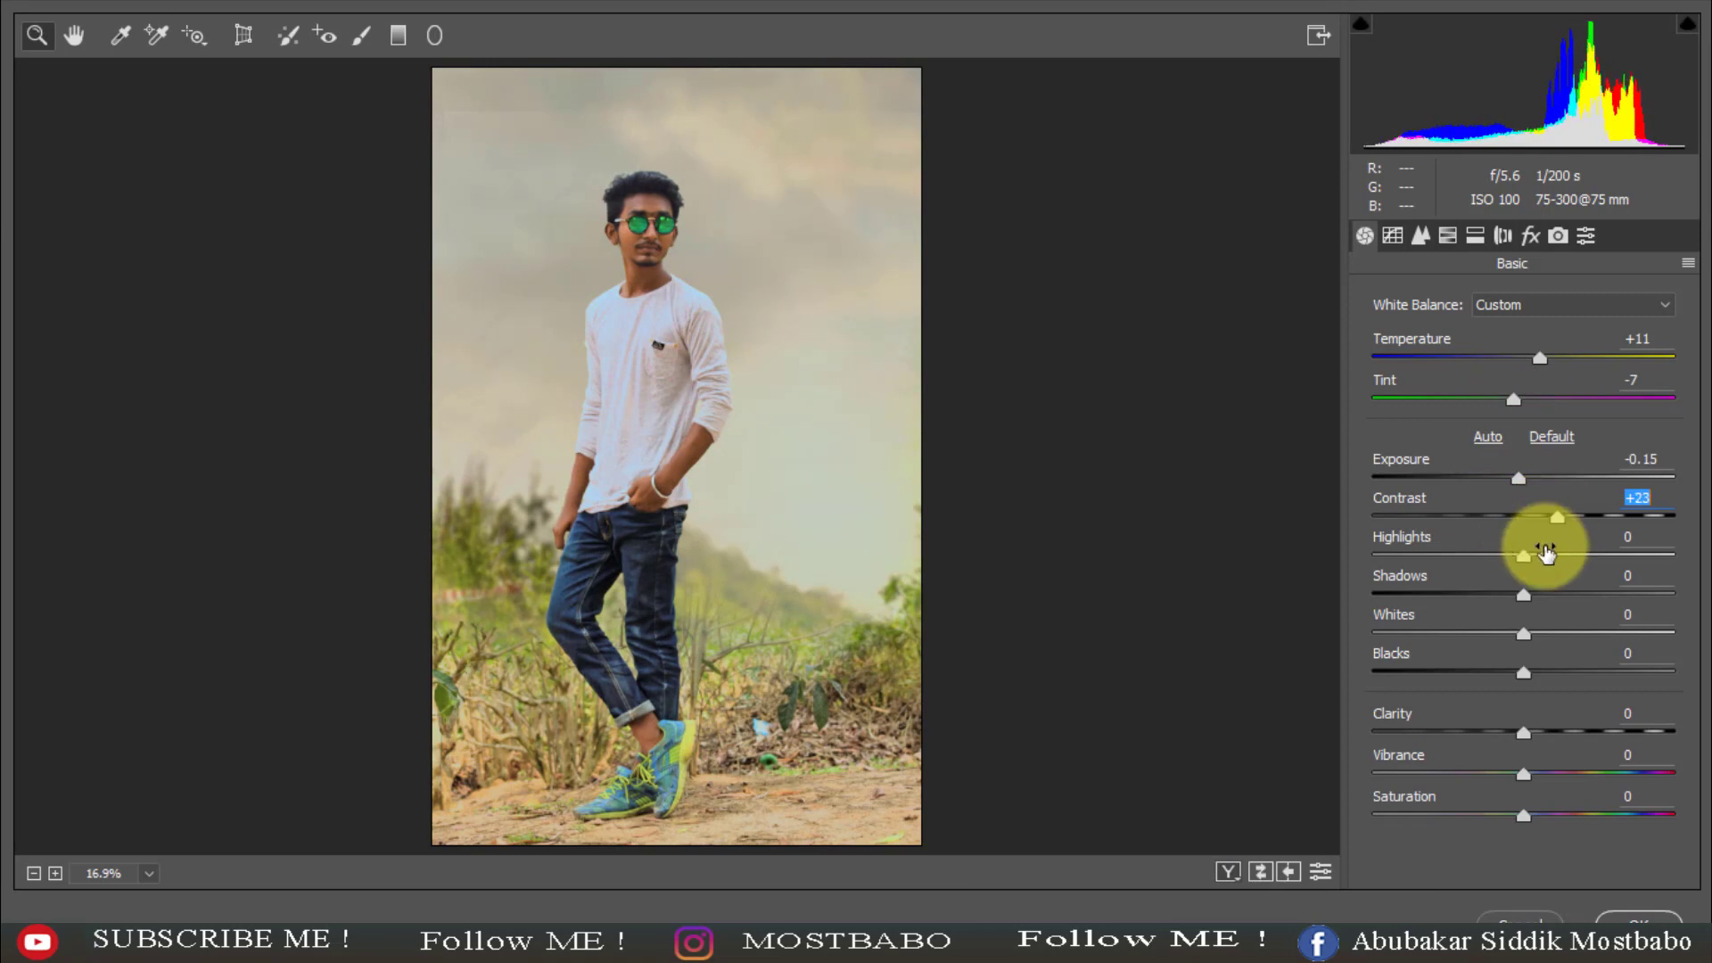
# - Set the Camera Raw basic tones to Highlights -74, Shadows +44, Whites -28 and Blacks -23
pyautogui.moveTo(1525, 560); pyautogui.dragTo(1409, 587)
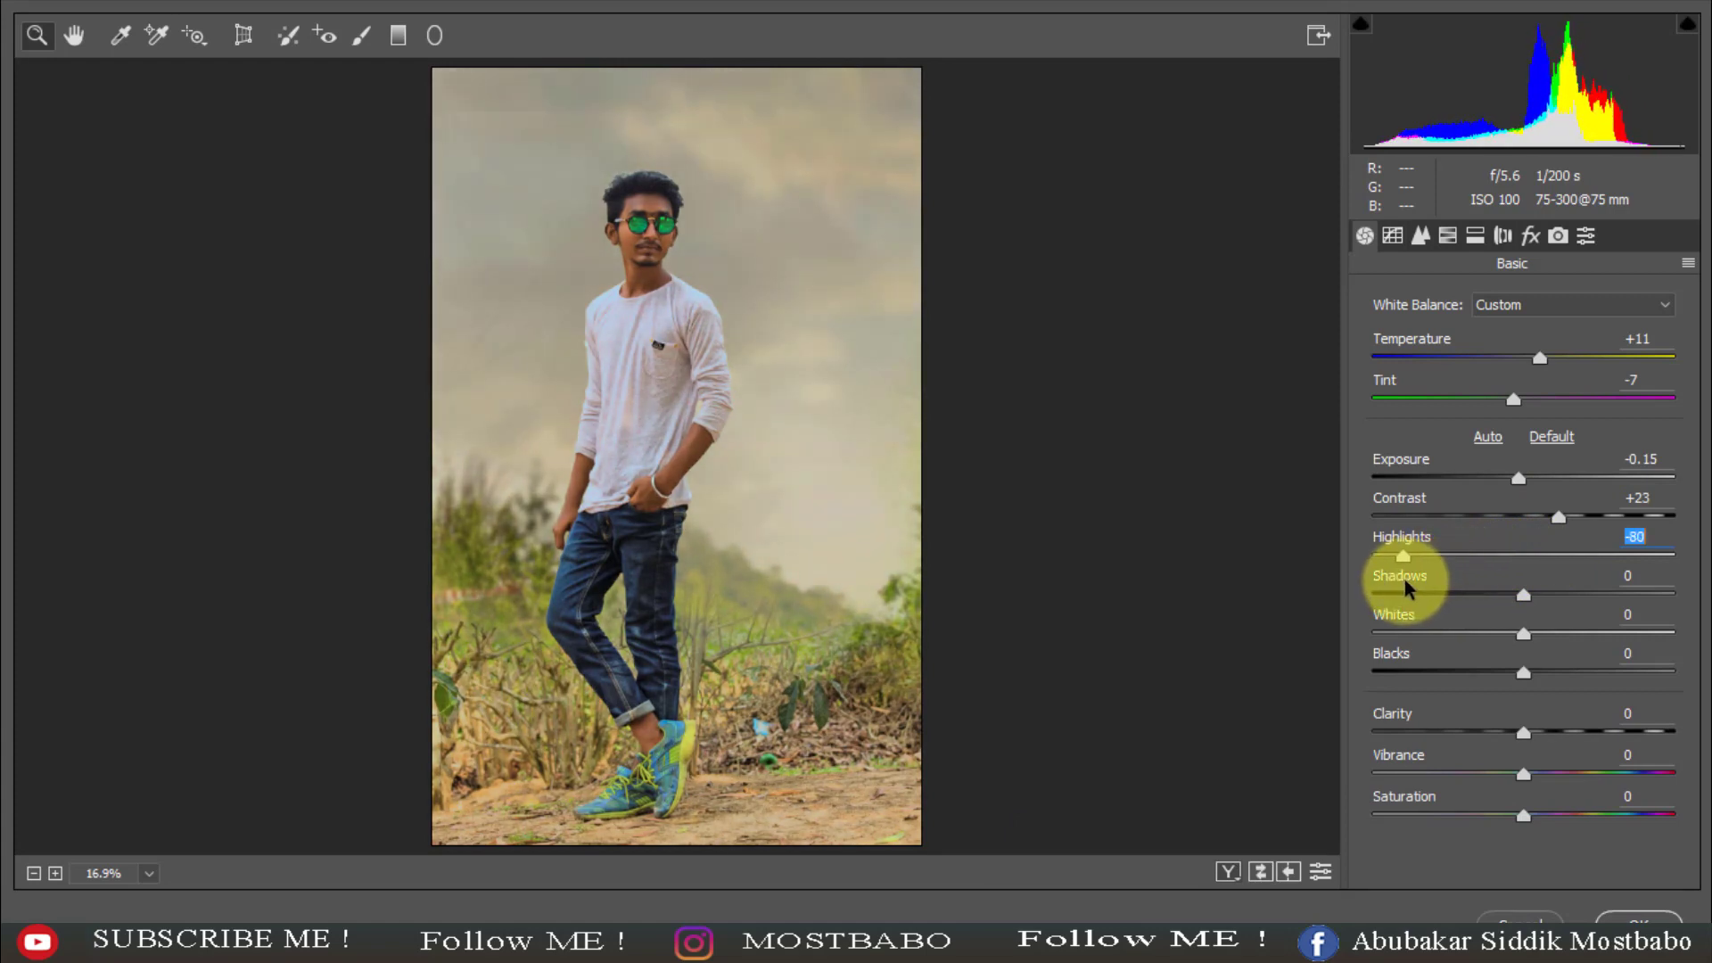
pyautogui.moveTo(1413, 589); pyautogui.dragTo(1415, 587)
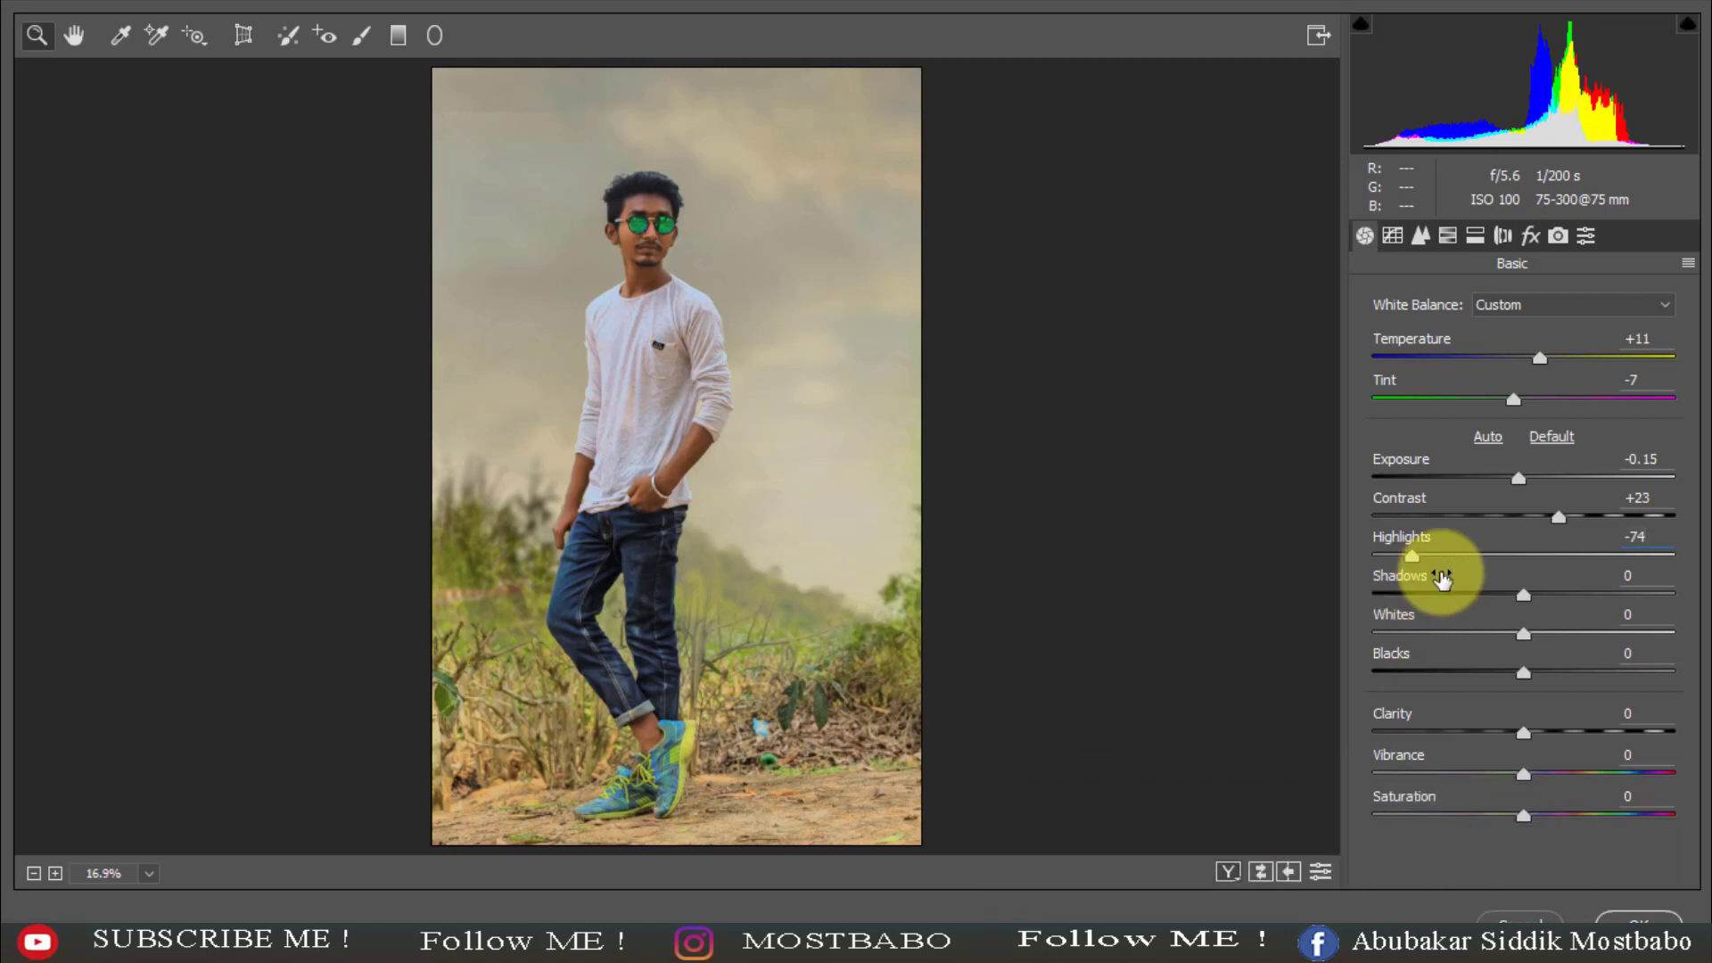
pyautogui.moveTo(1523, 596); pyautogui.dragTo(1588, 600)
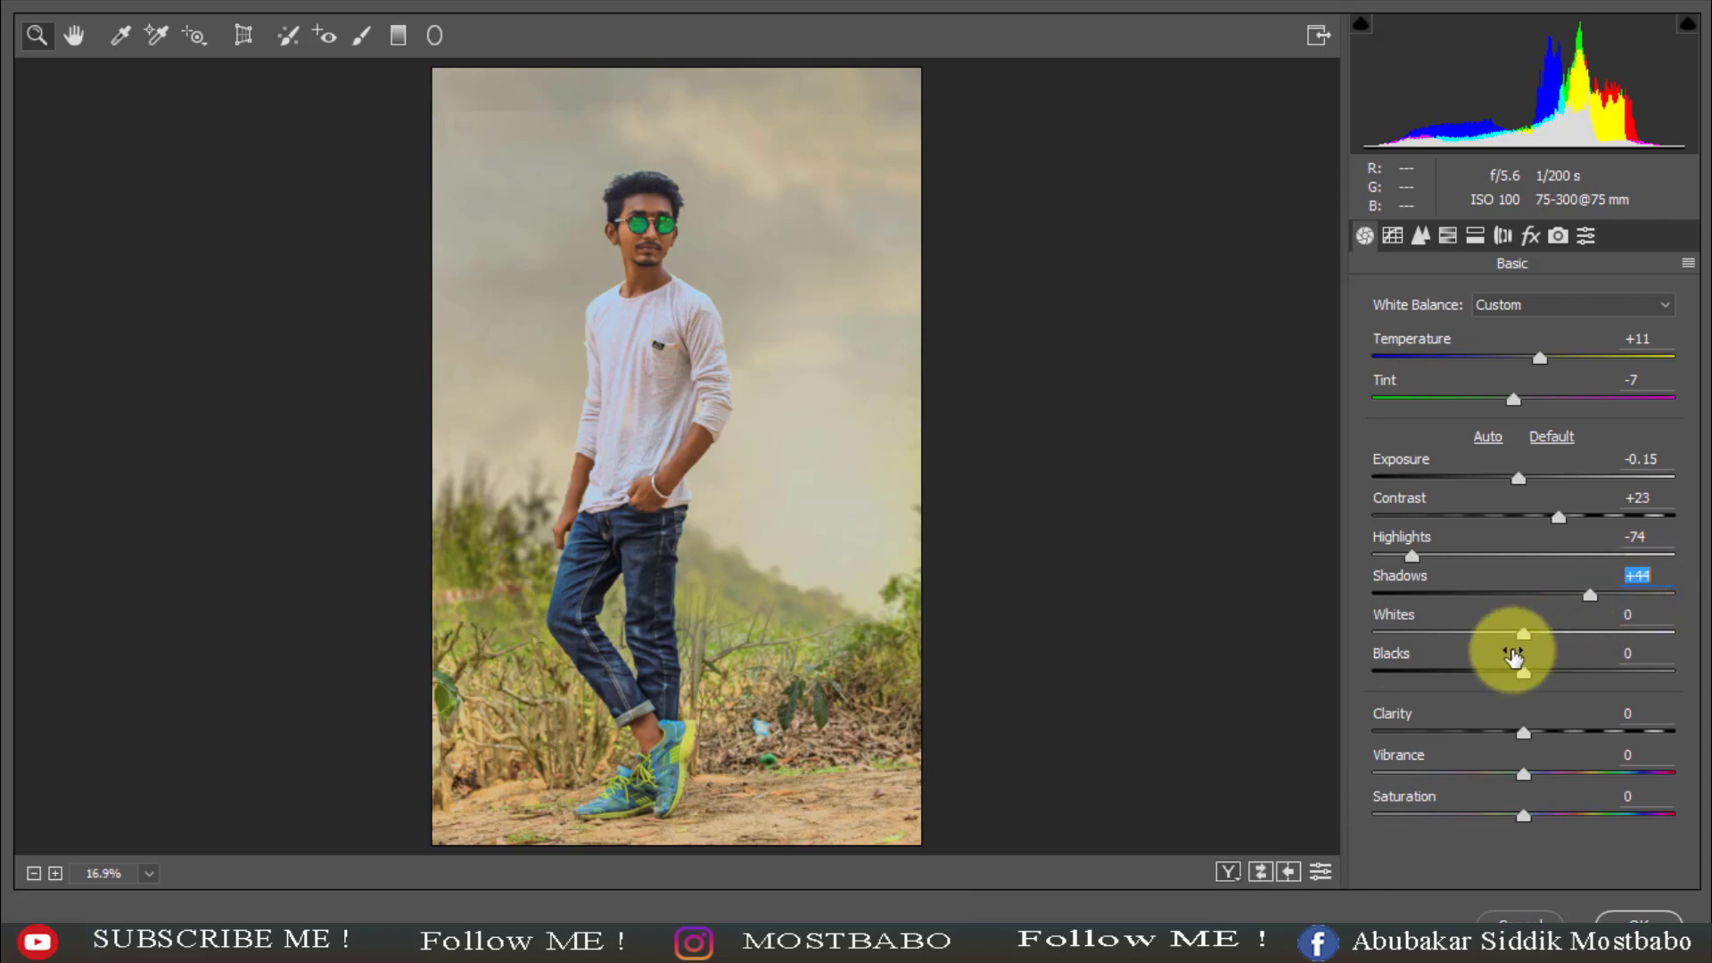
pyautogui.moveTo(1523, 634); pyautogui.dragTo(1489, 637)
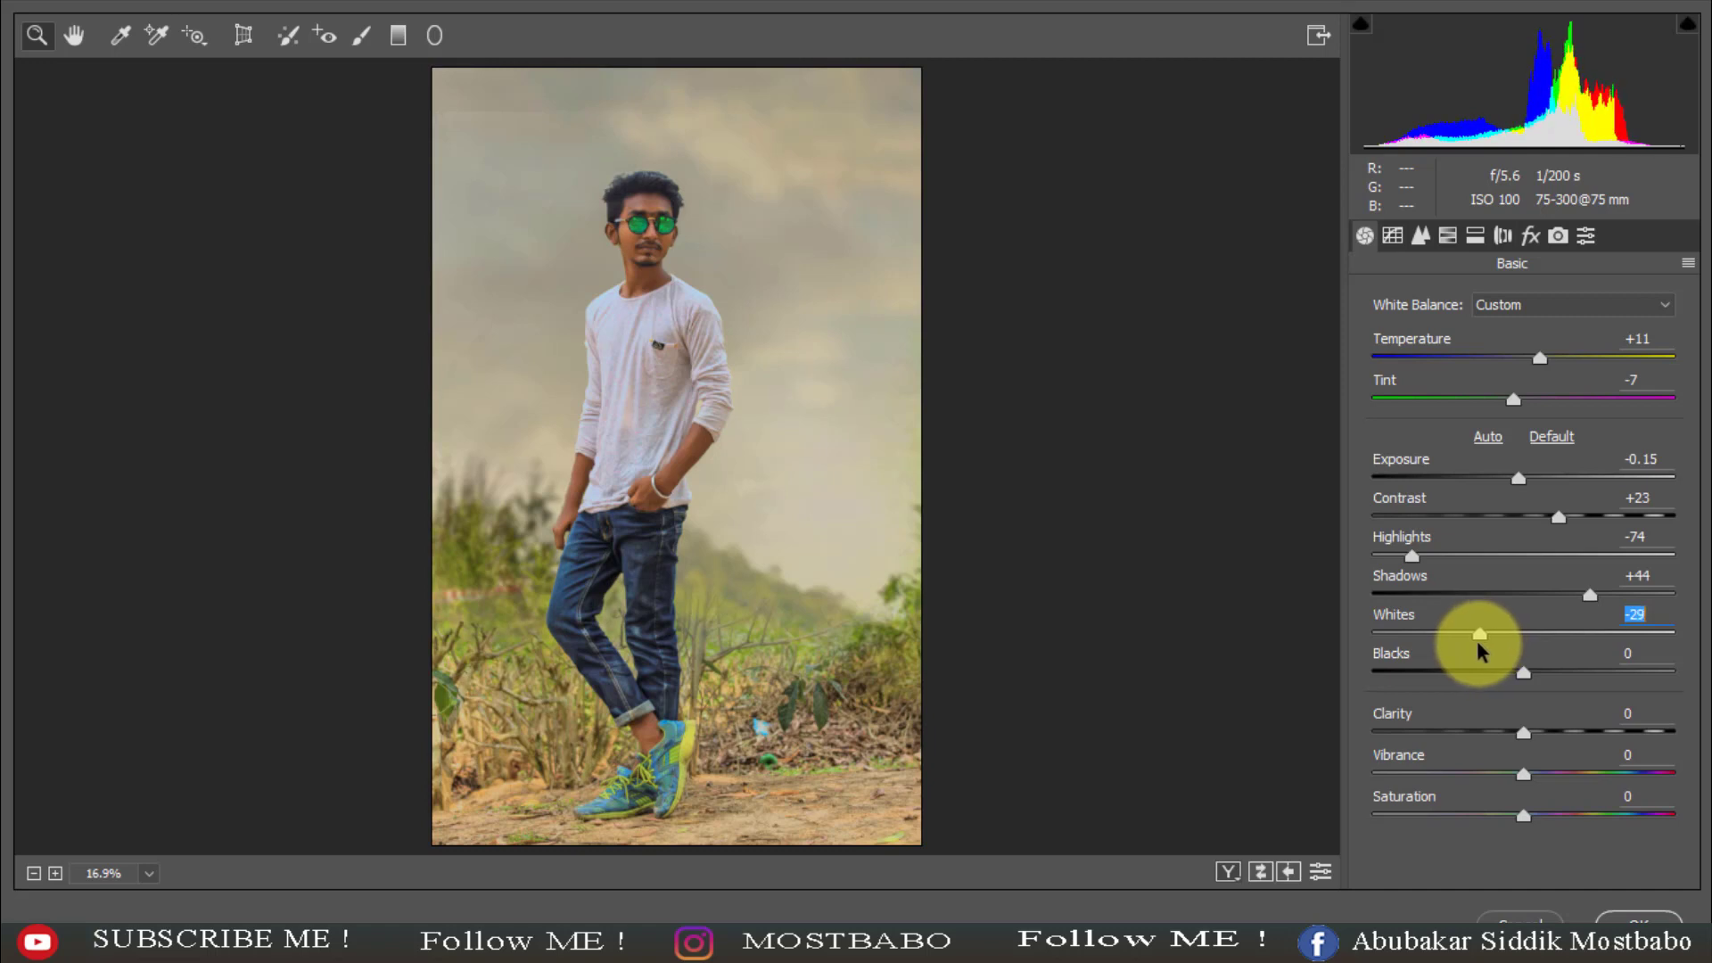
pyautogui.moveTo(1524, 674); pyautogui.dragTo(1507, 677)
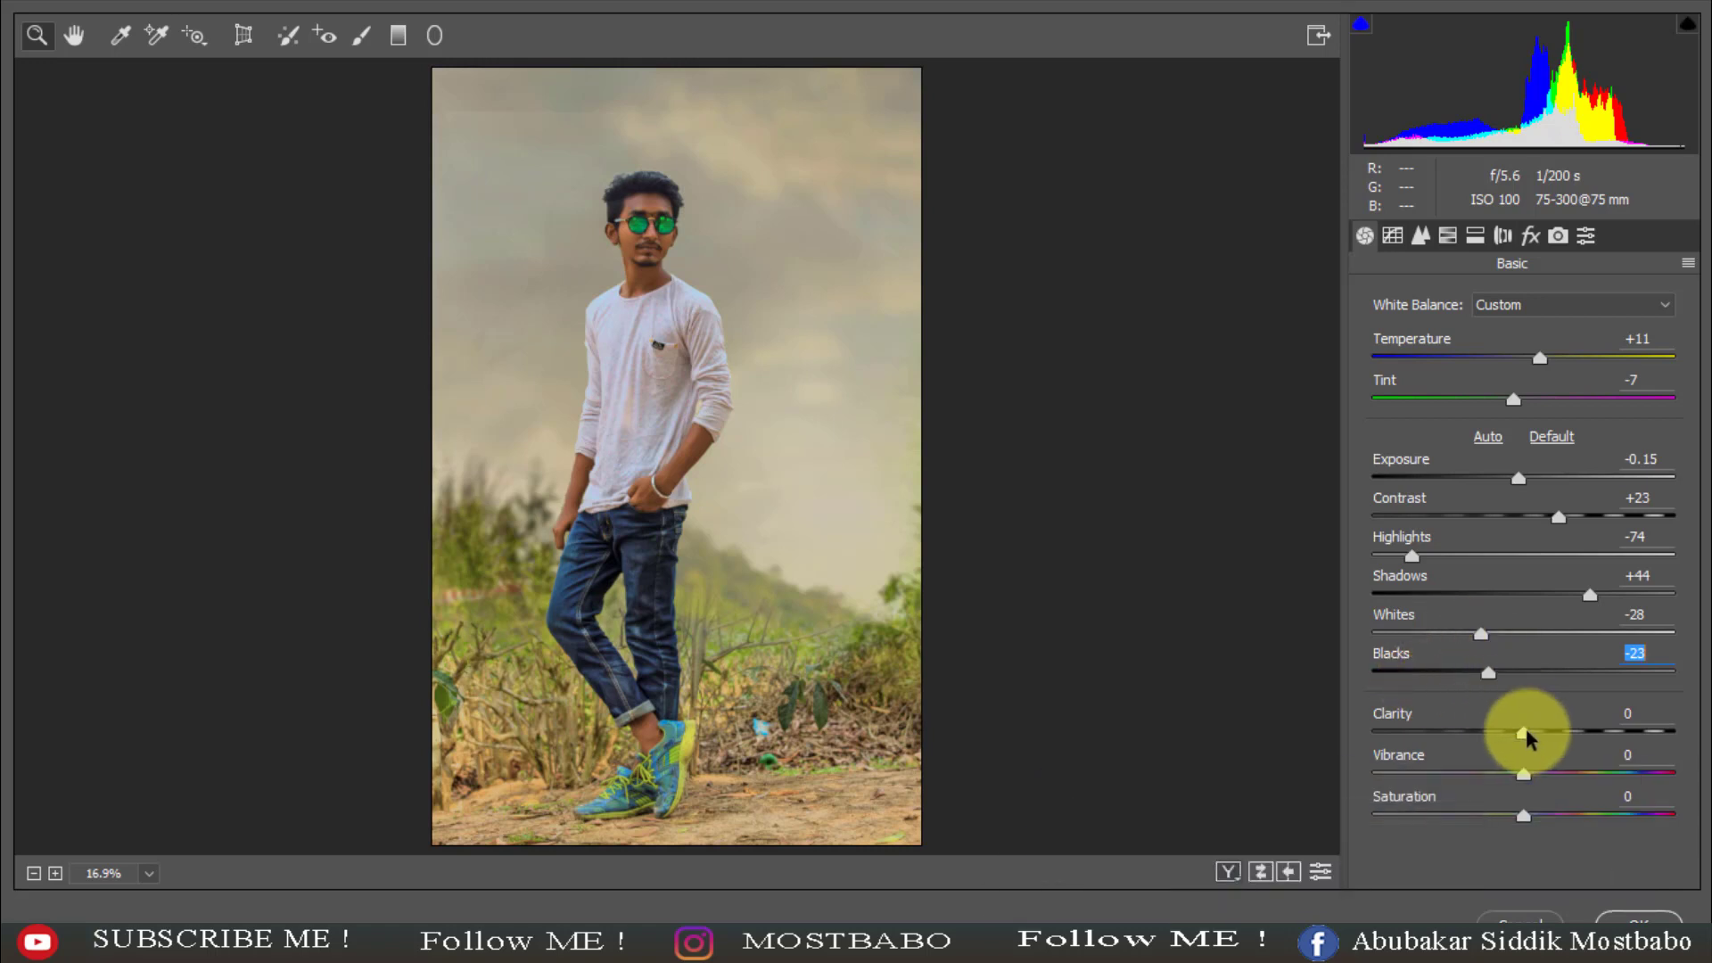
# - Set Clarity to +28, Vibrance to +25 and Saturation to +10 in the basic adjustments
pyautogui.moveTo(1527, 737); pyautogui.dragTo(1558, 738)
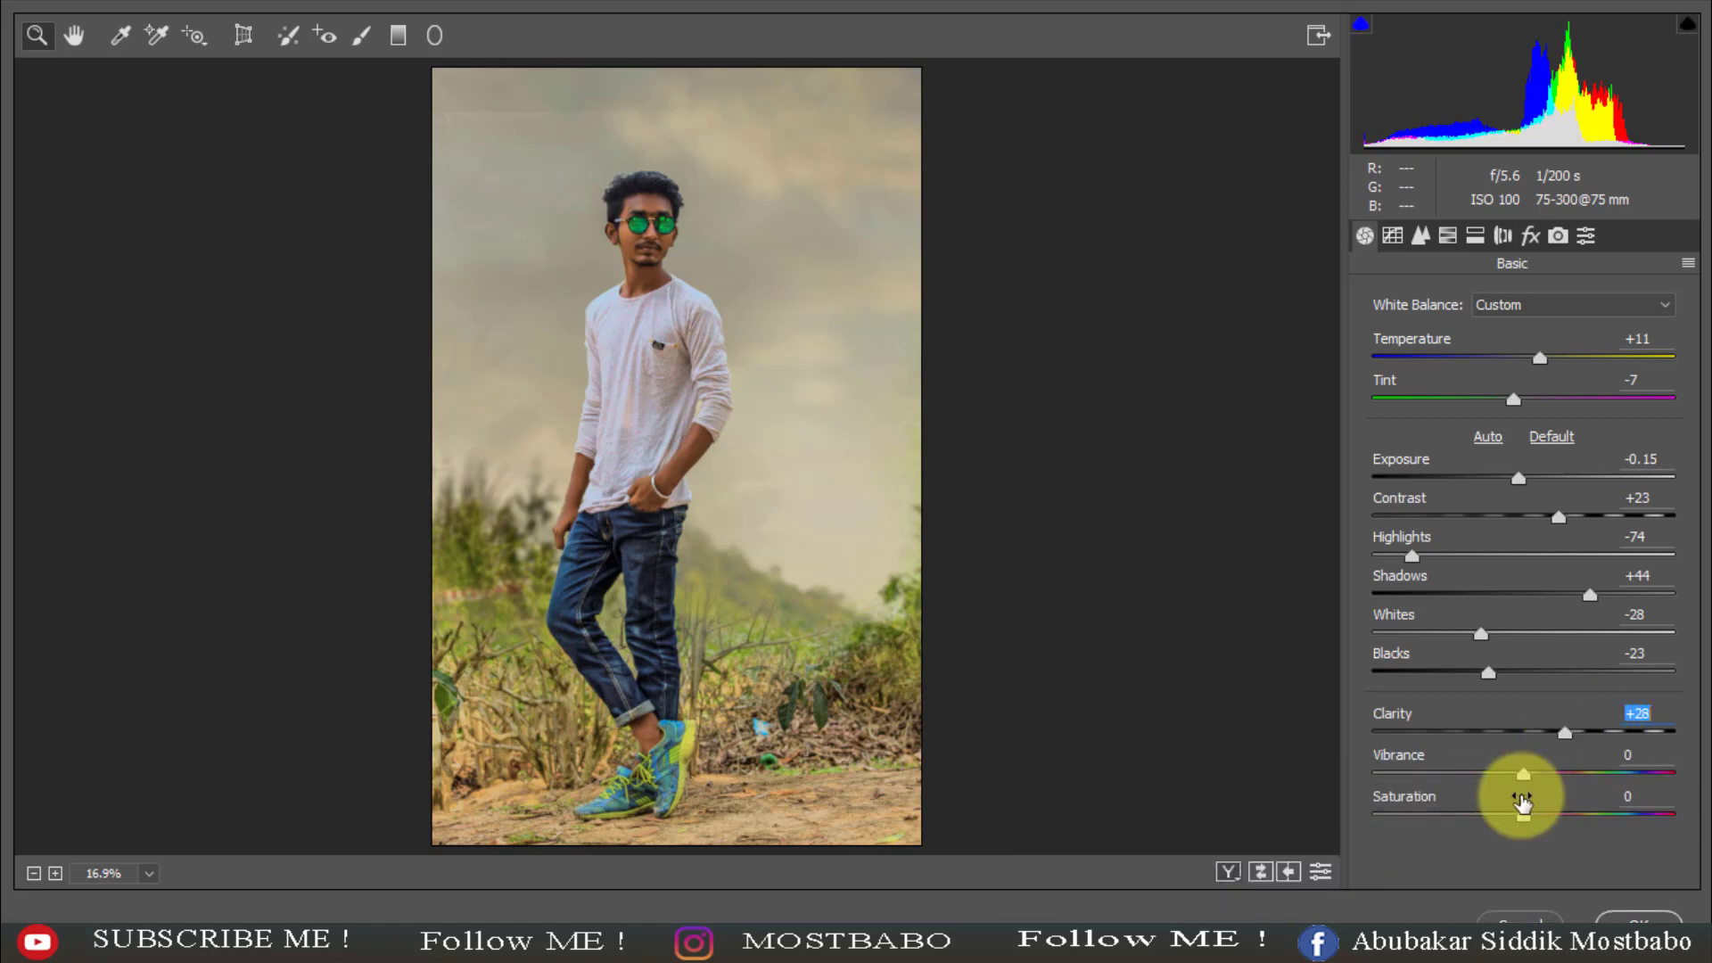
pyautogui.moveTo(1524, 773); pyautogui.dragTo(1574, 781)
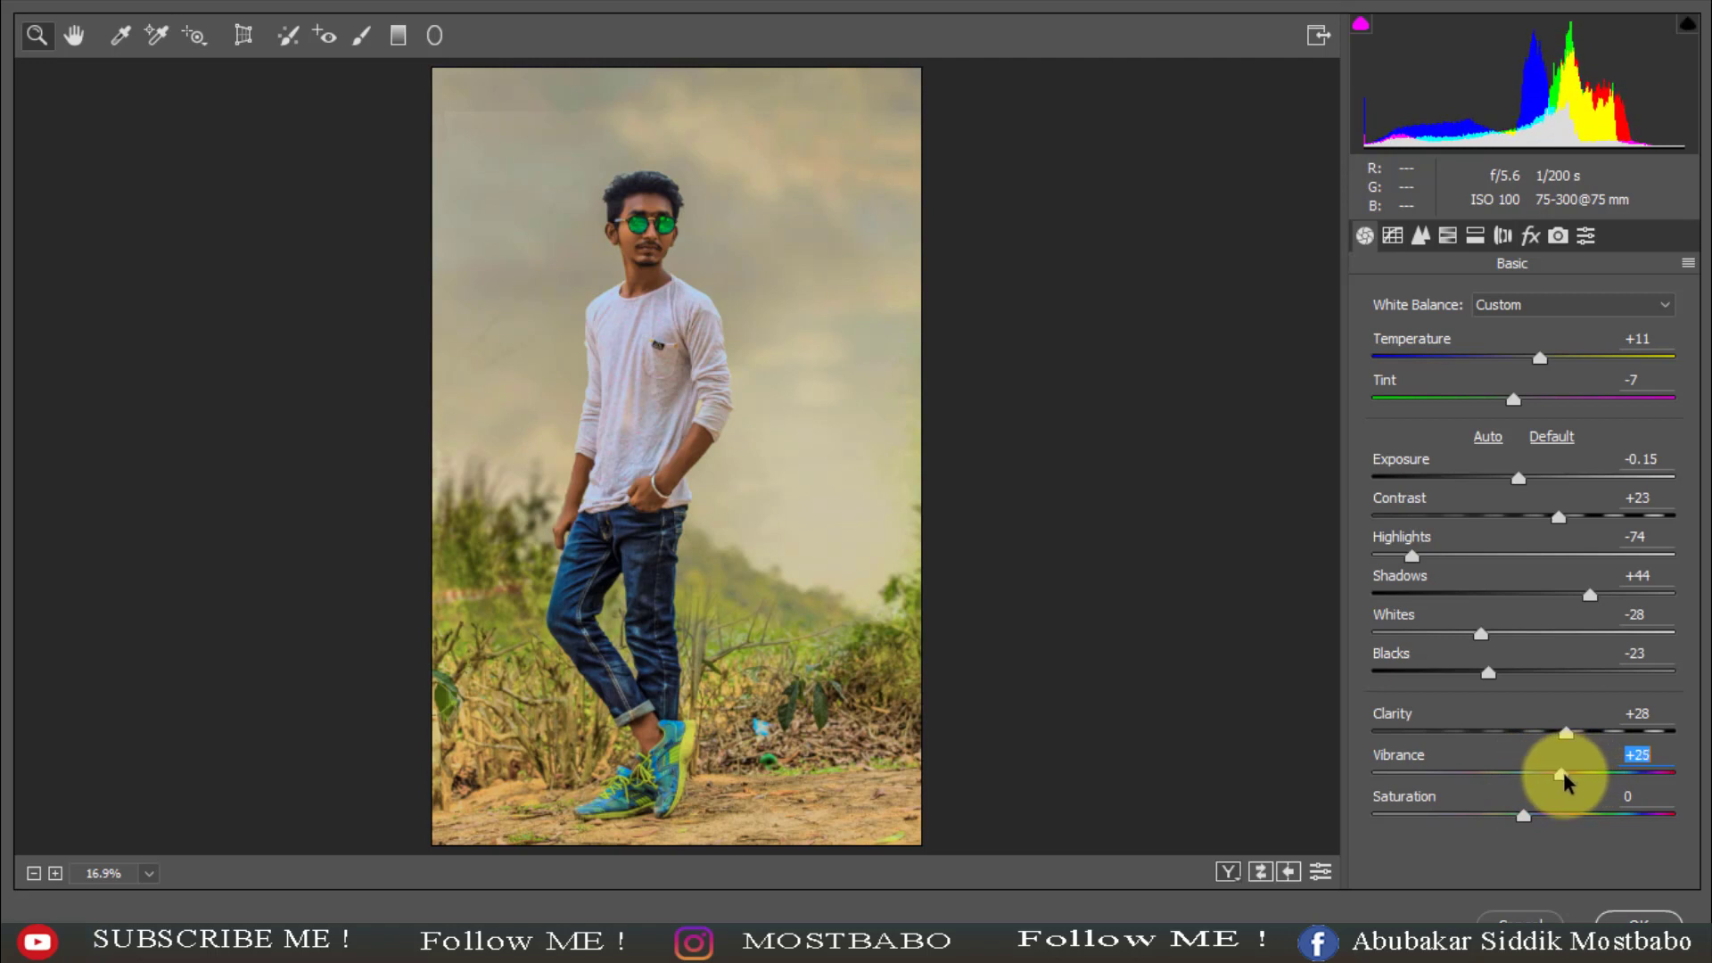
pyautogui.moveTo(1525, 817); pyautogui.dragTo(1541, 819)
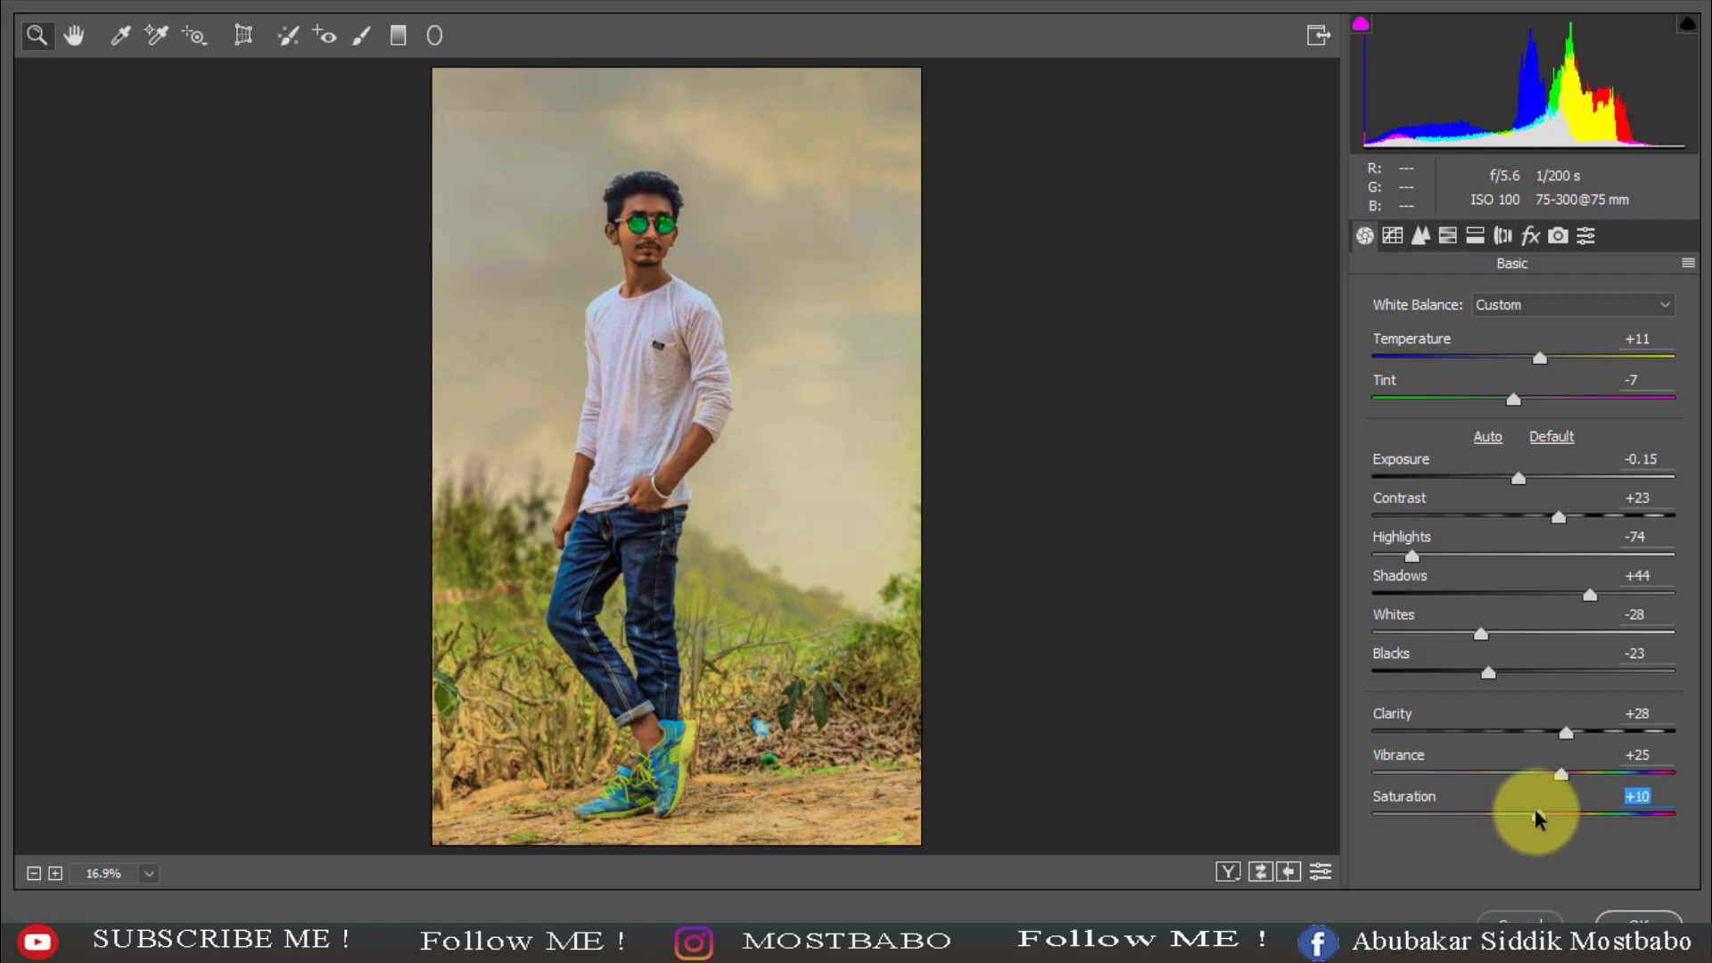
pyautogui.press('F9')
pyautogui.press('F9')
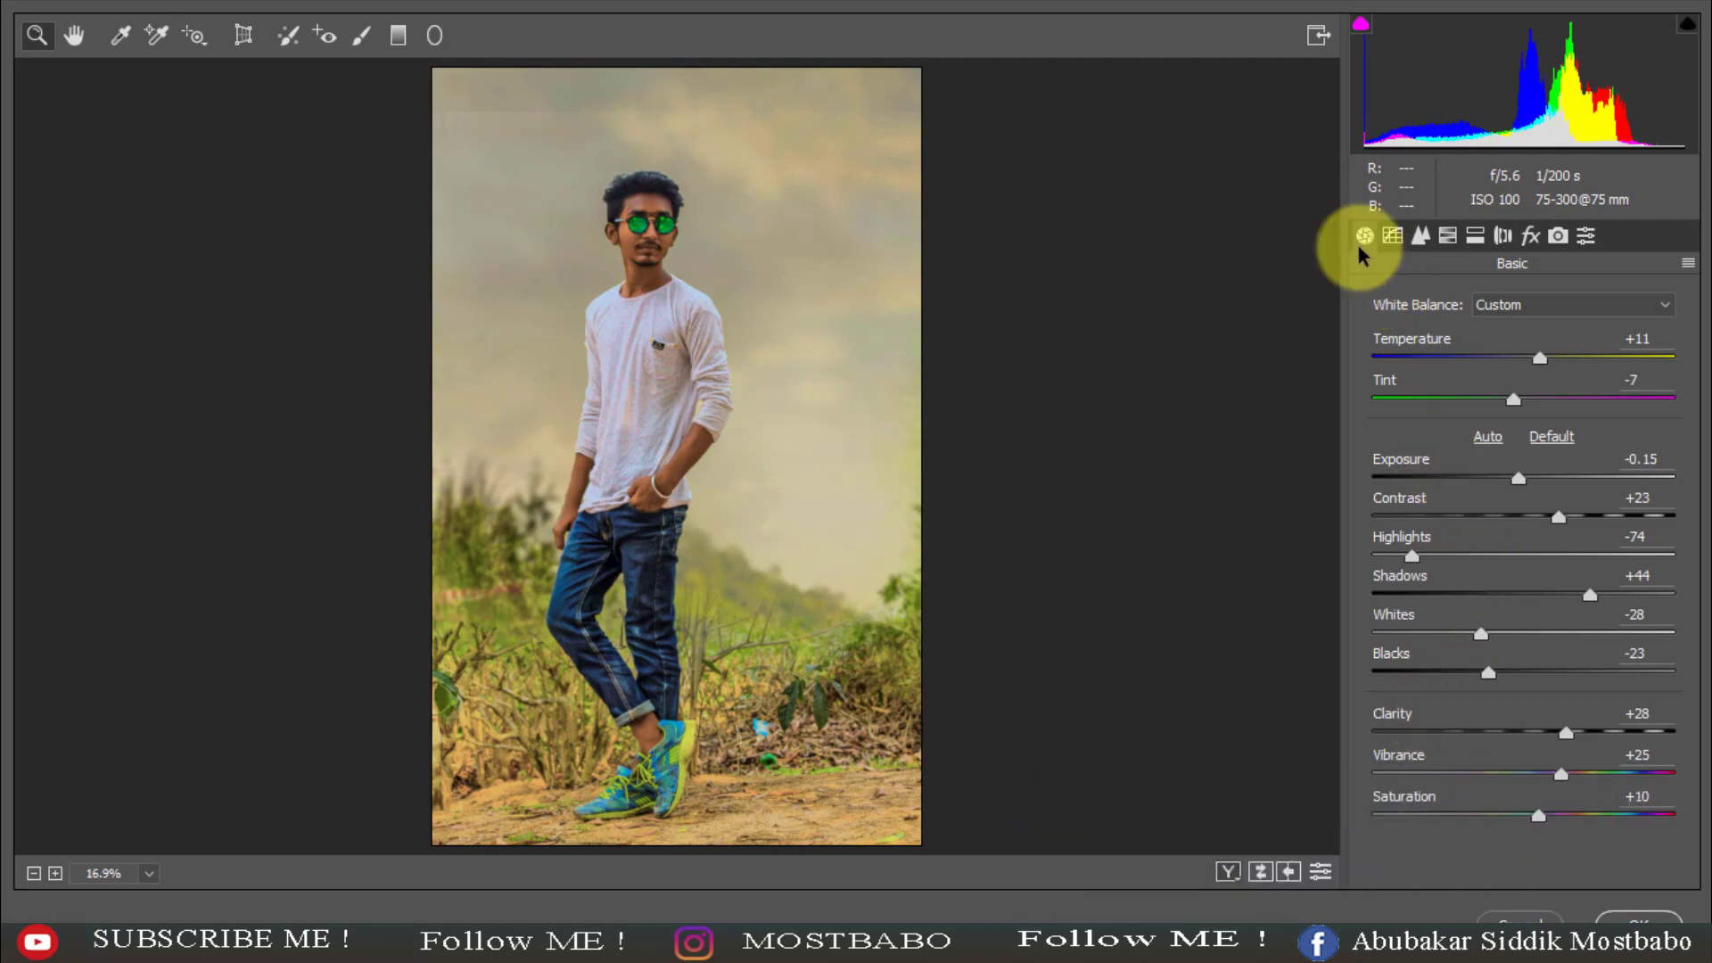
# - Shape the parametric tone curve with Highlights -31, Lights -41, Darks +2 and Shadows +48
pyautogui.click(1393, 236)
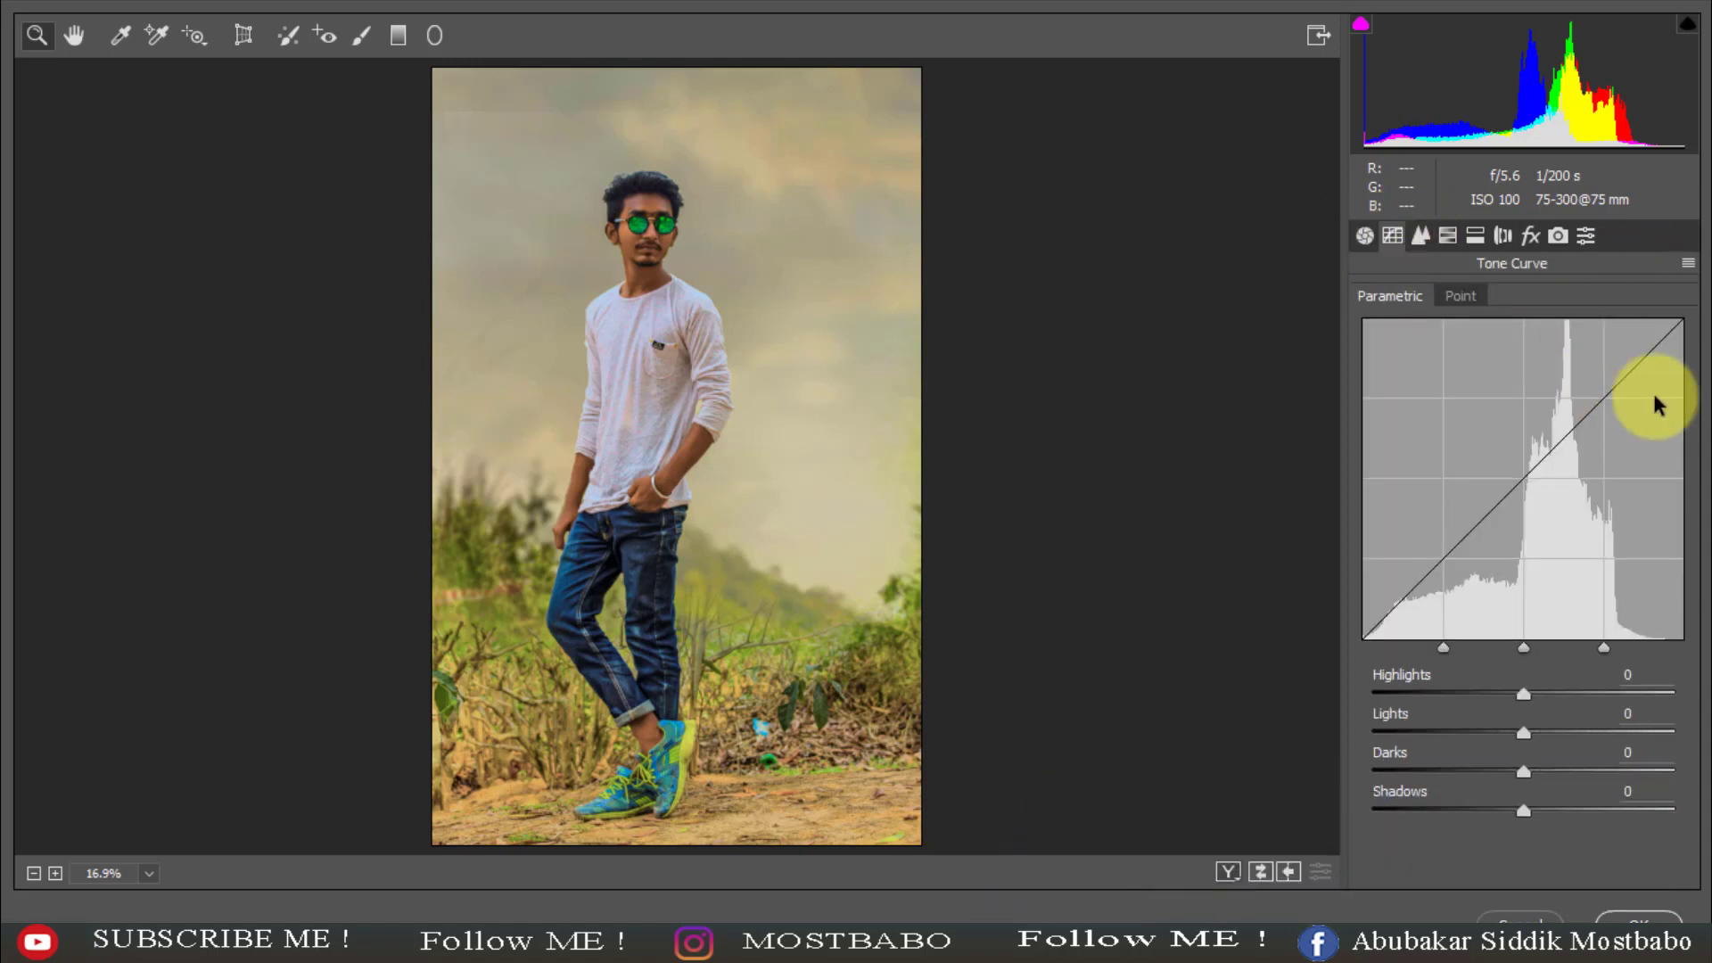
pyautogui.moveTo(1524, 693); pyautogui.dragTo(1476, 706)
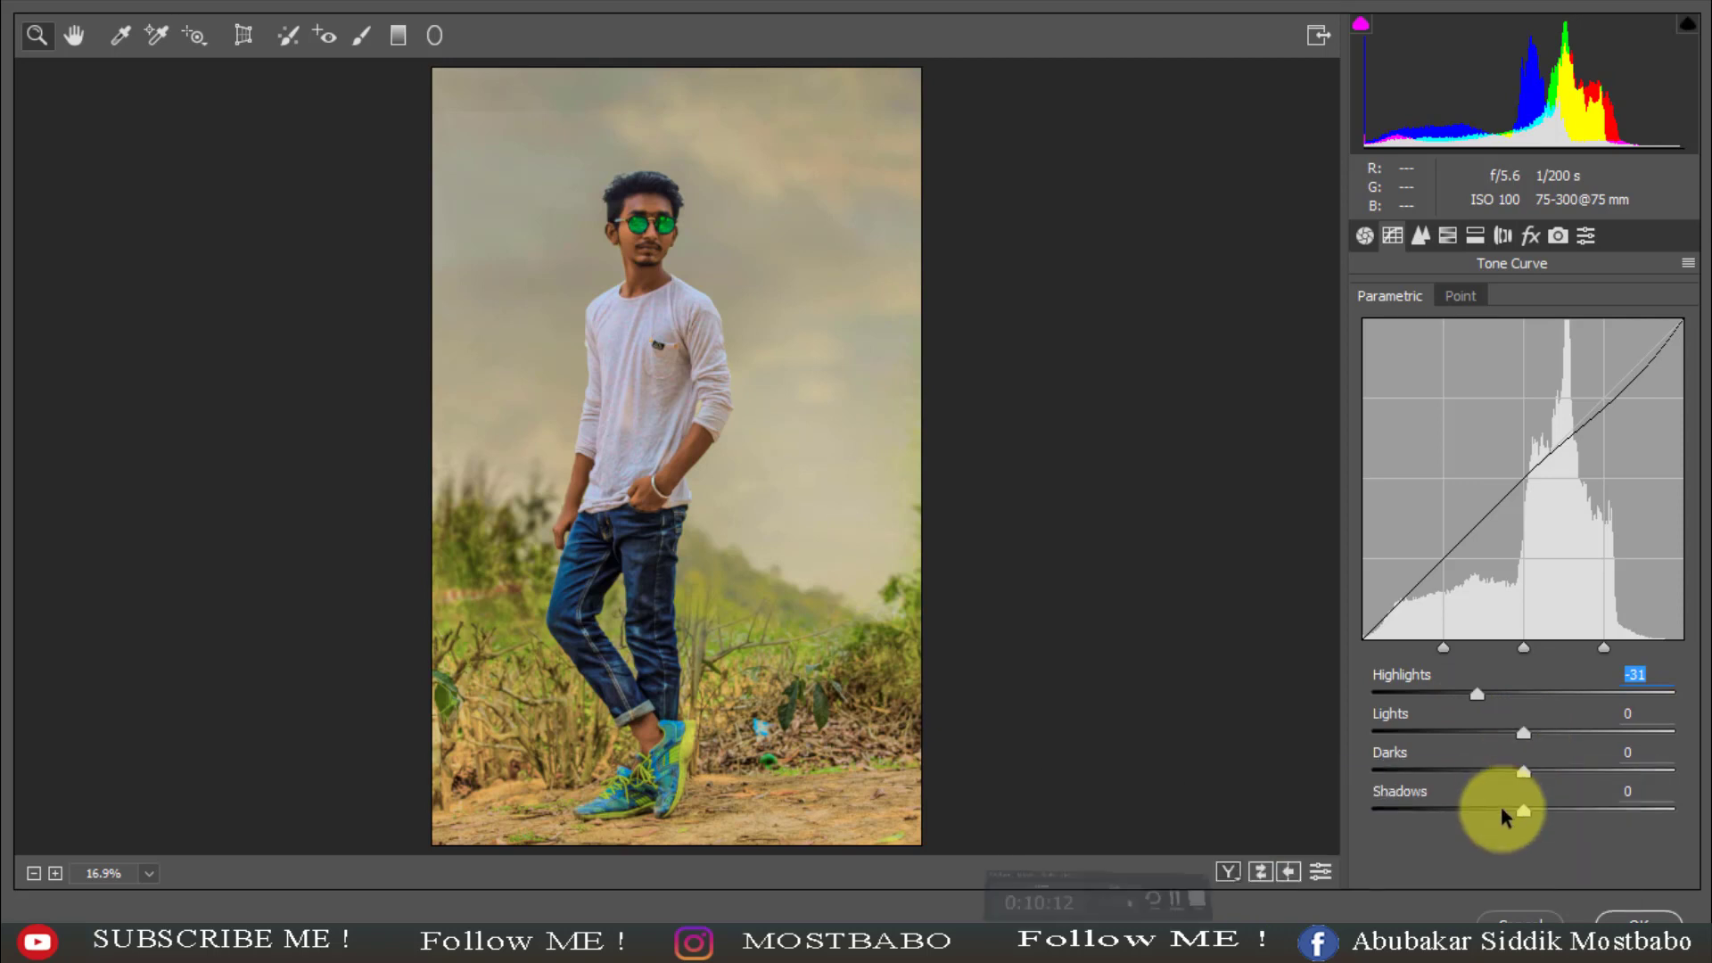
pyautogui.moveTo(1522, 735); pyautogui.dragTo(1454, 737)
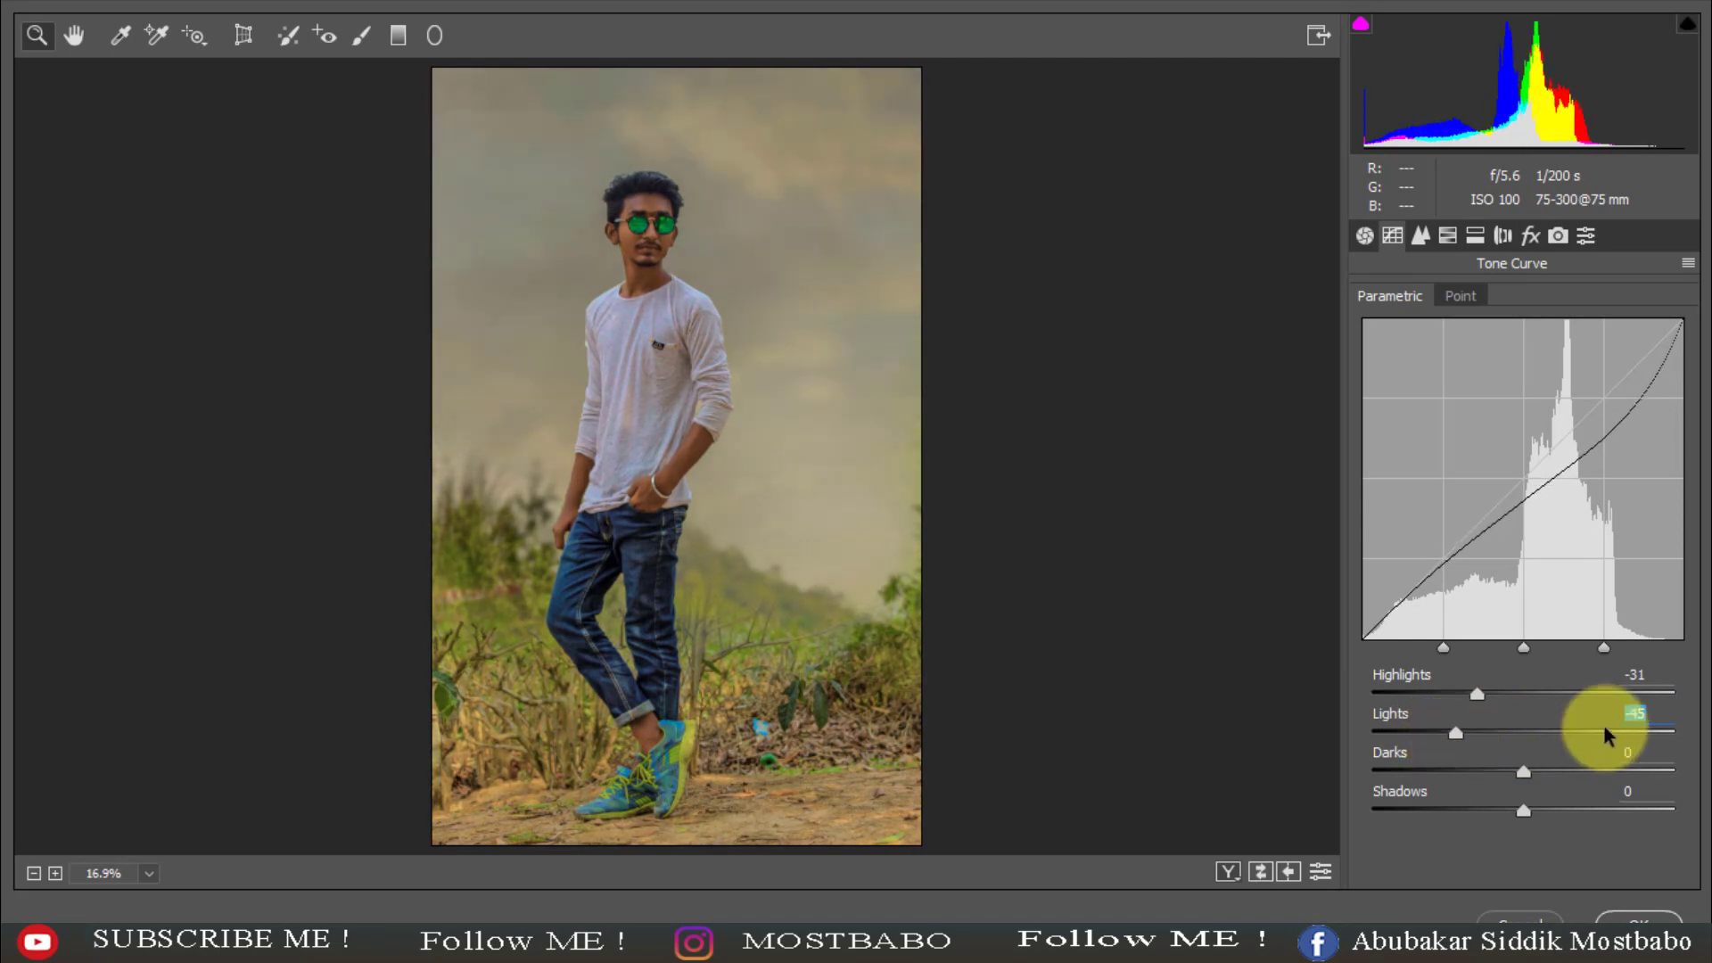
pyautogui.click(1659, 712)
pyautogui.press('BackSpace')
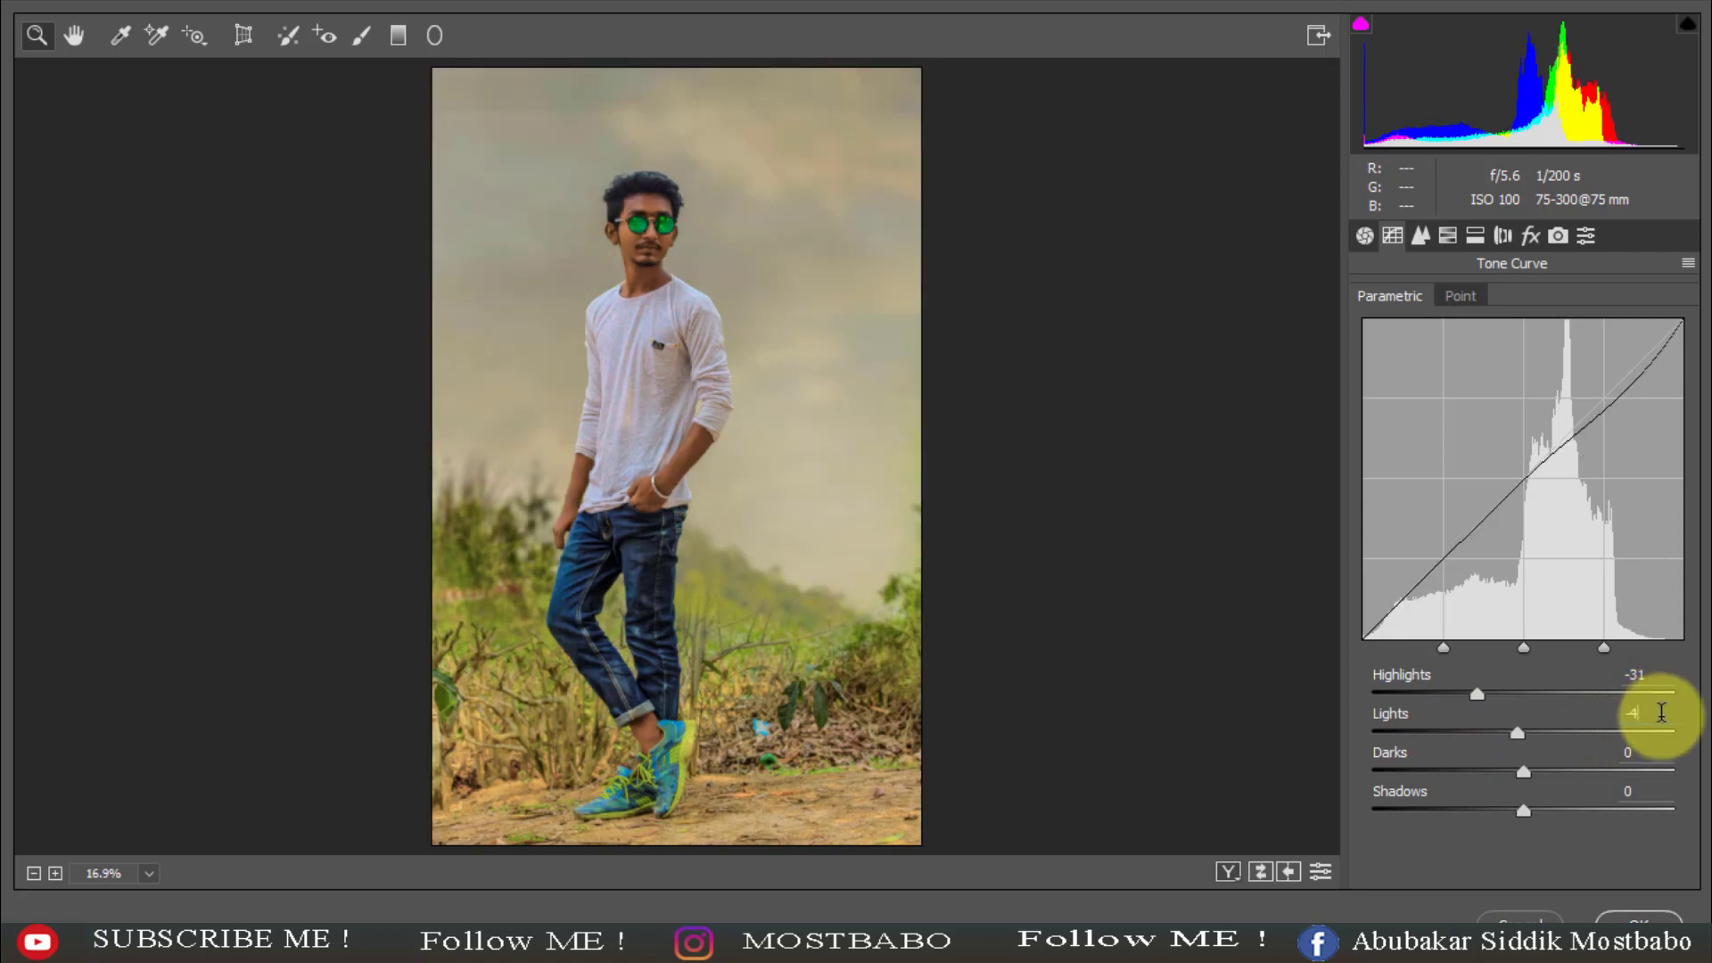
pyautogui.write('1')
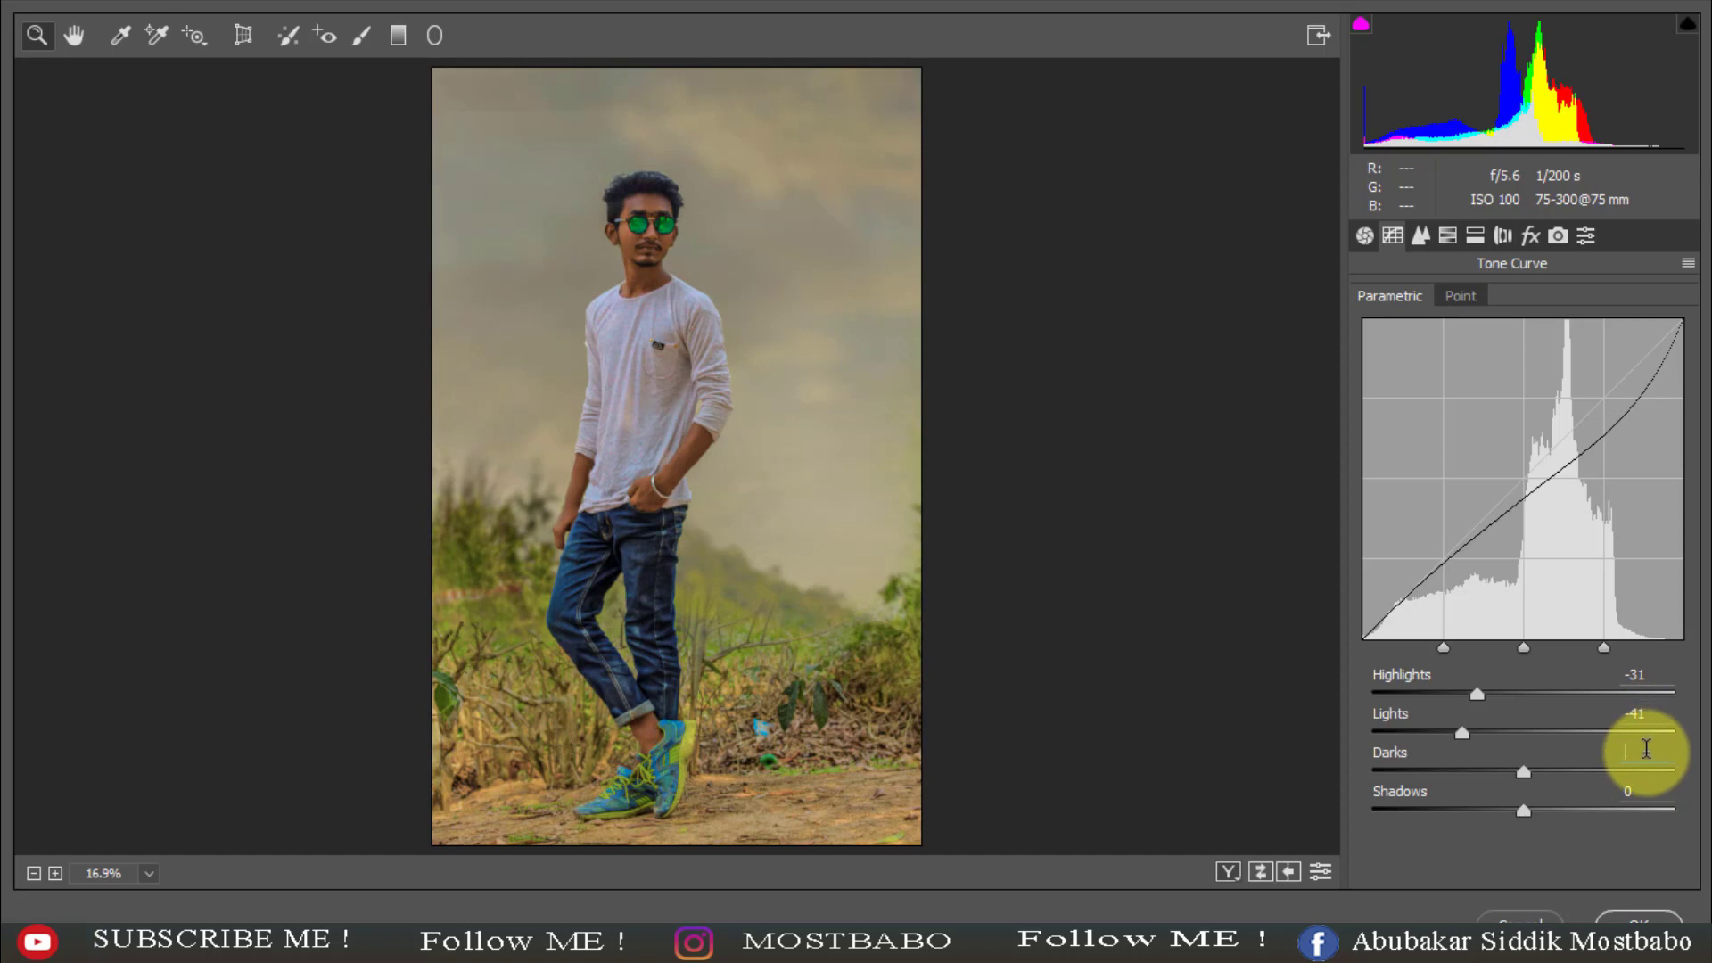
pyautogui.write('2')
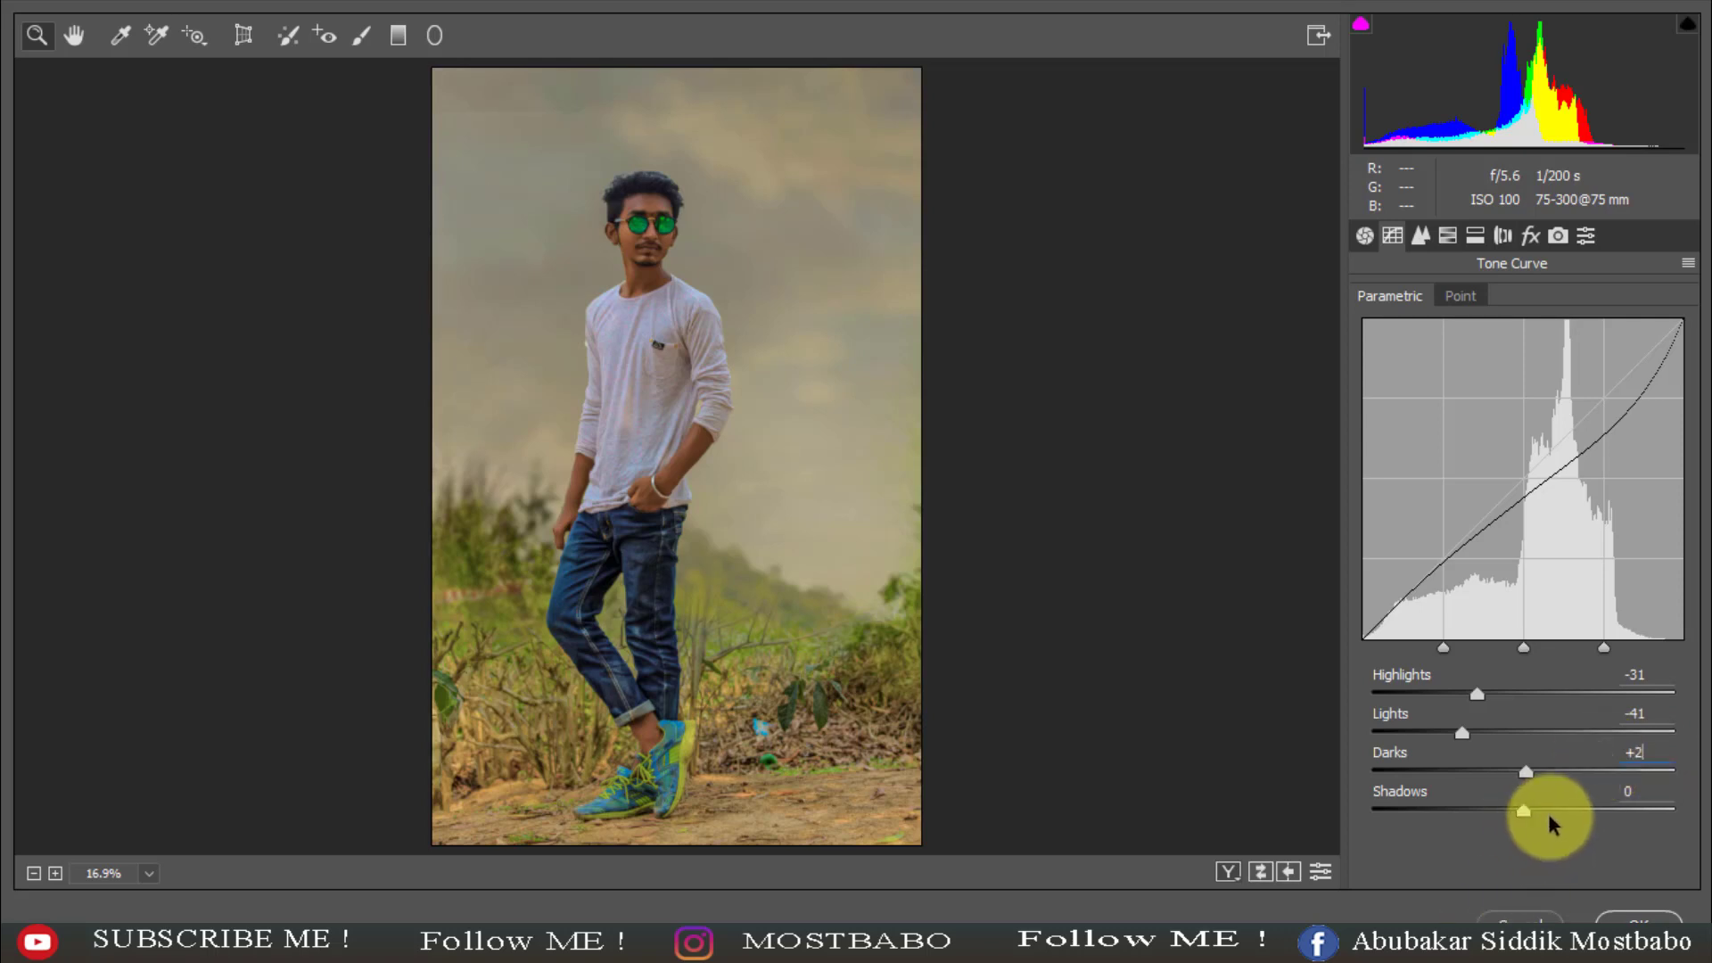
pyautogui.moveTo(1521, 804); pyautogui.dragTo(1595, 813)
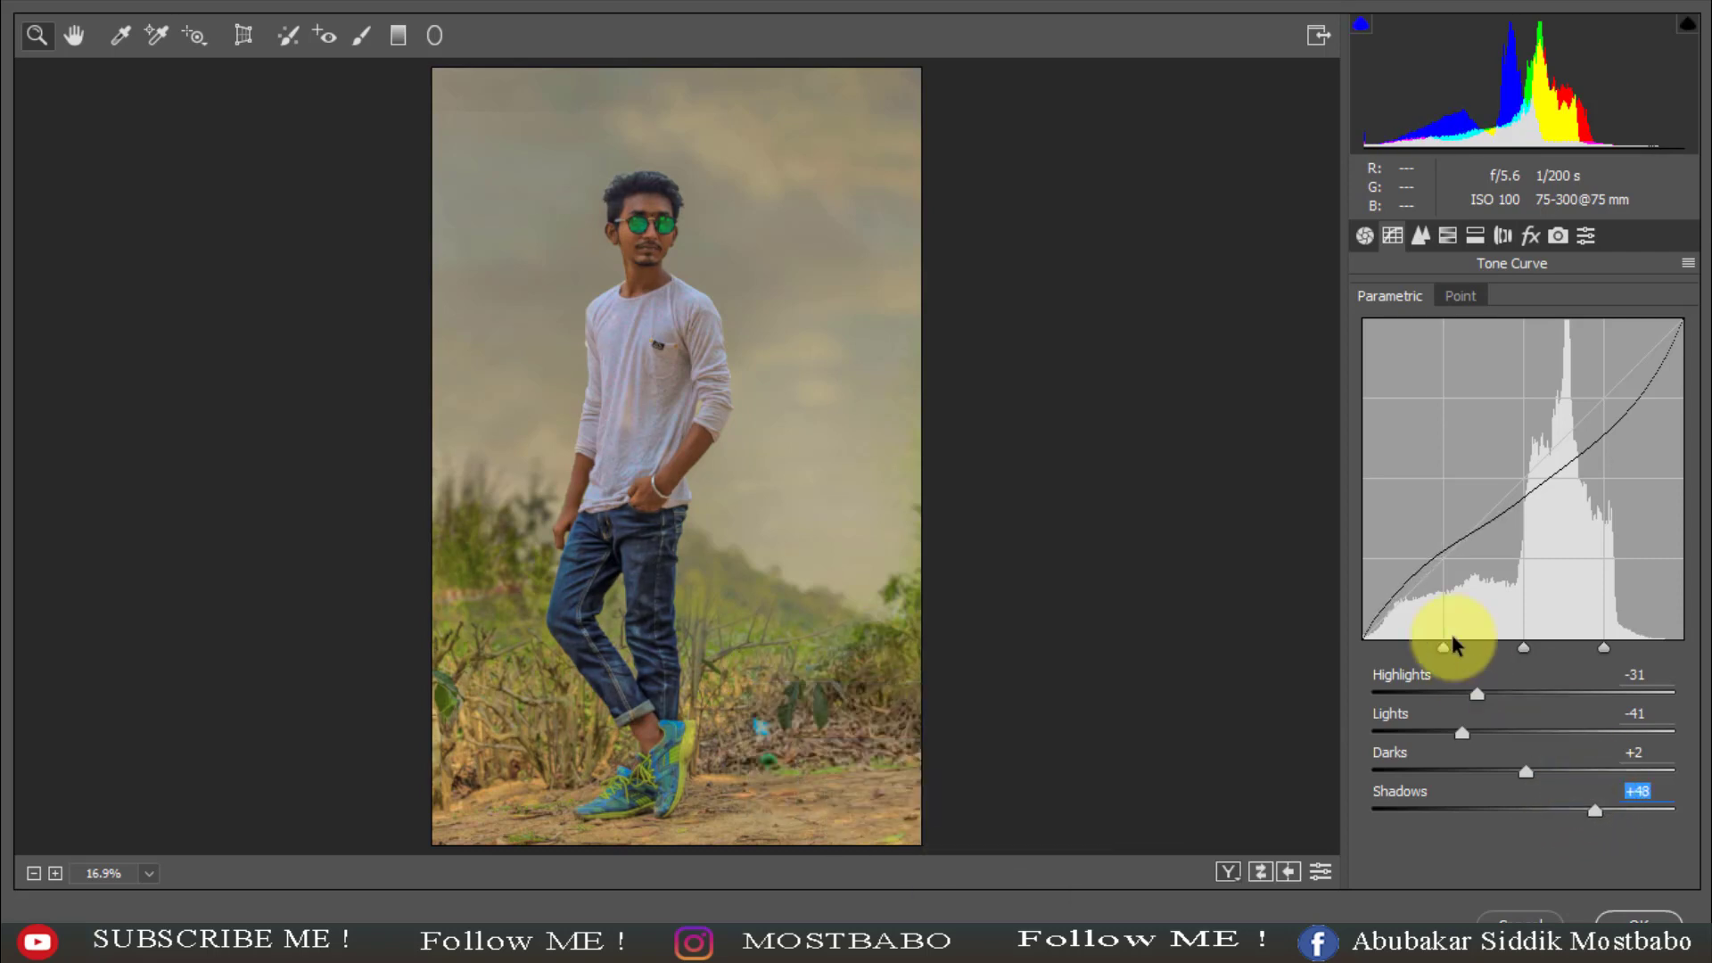
# - Shift the HSL hues, setting Oranges to +53 and Aquas to -18
pyautogui.click(1422, 235)
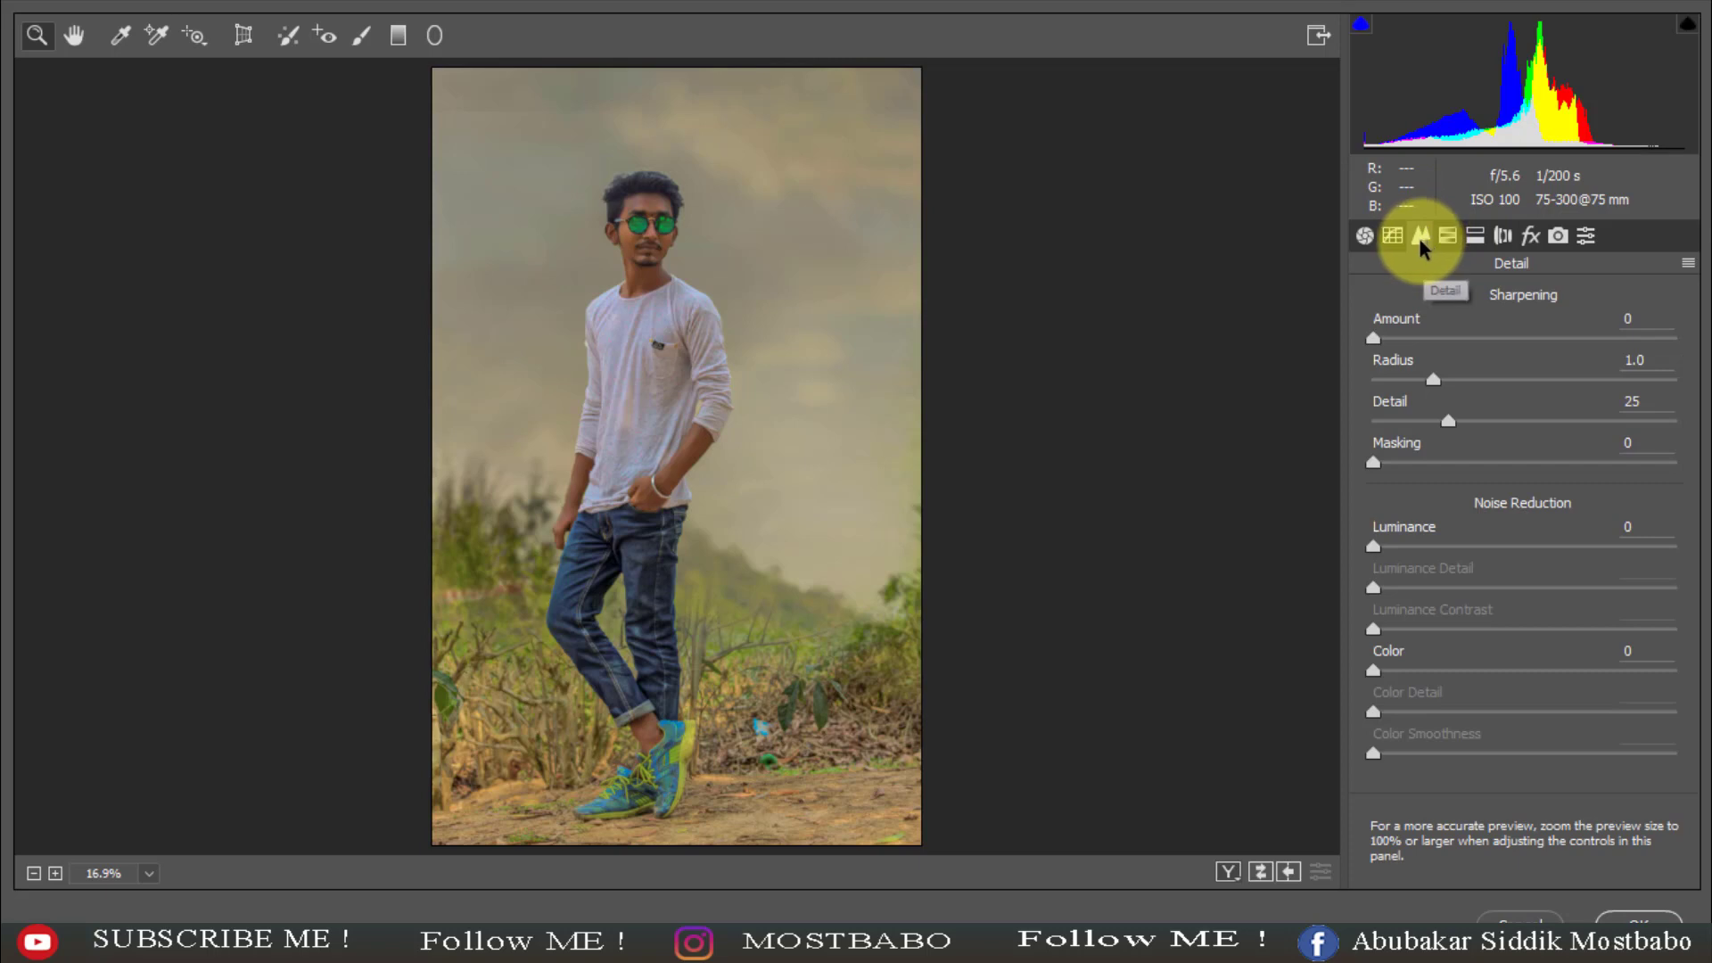
pyautogui.click(1446, 236)
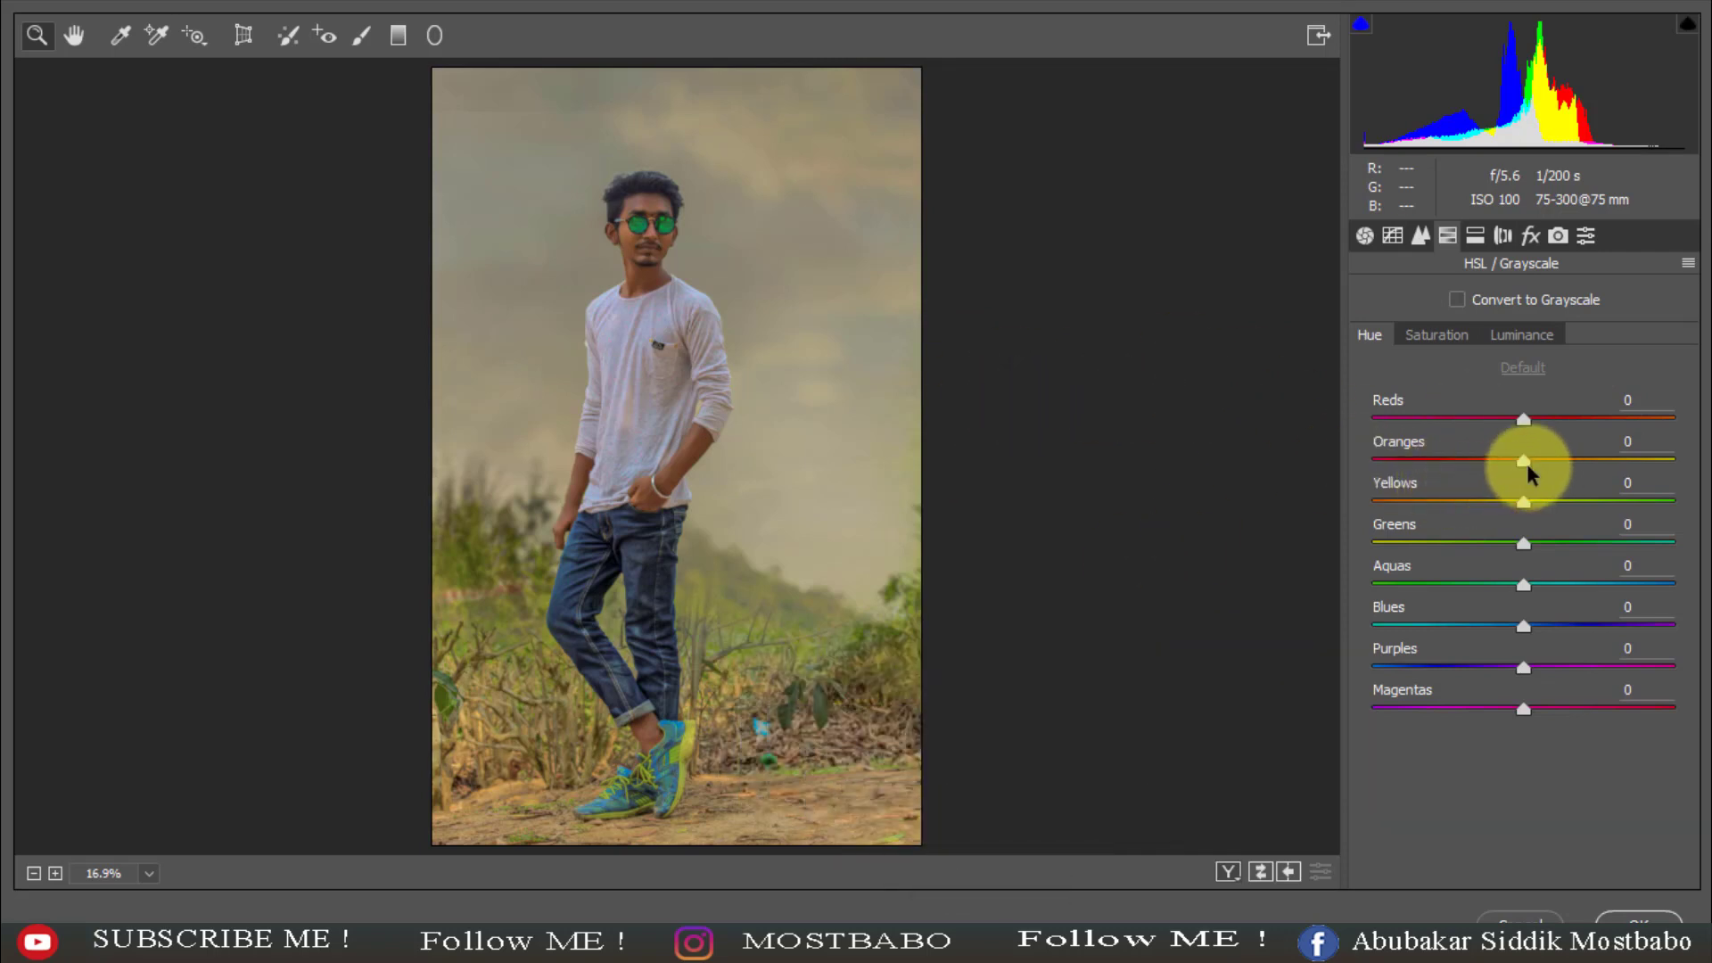
pyautogui.moveTo(1568, 472); pyautogui.dragTo(1608, 481)
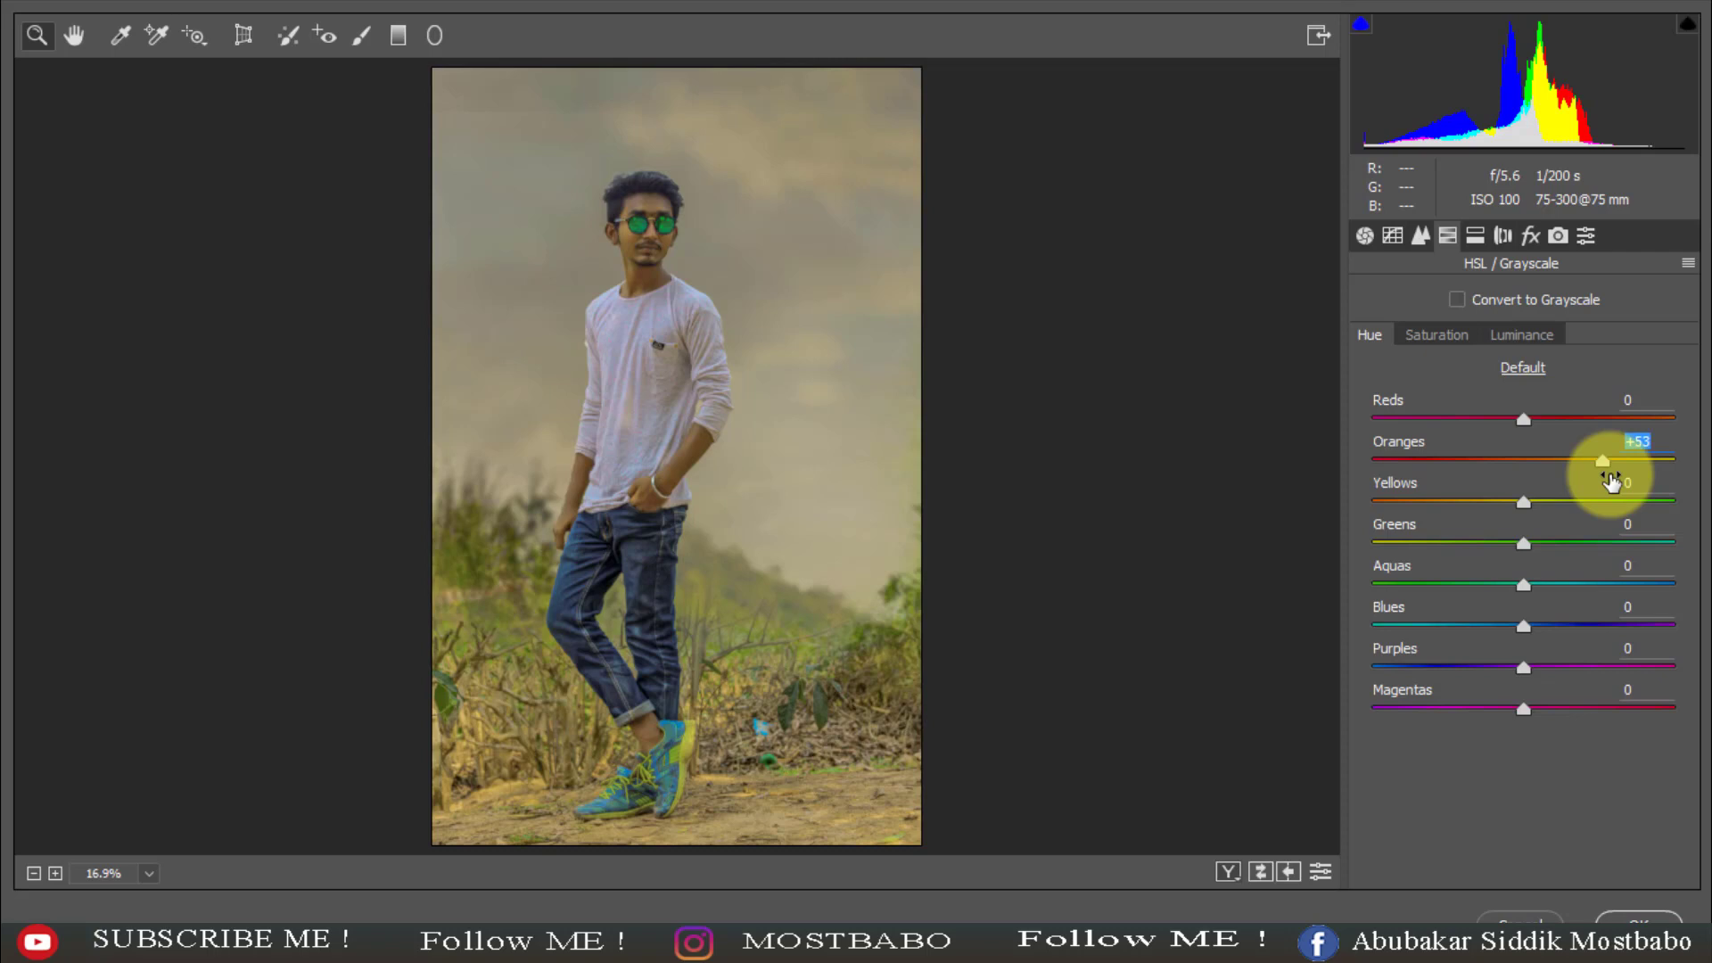
pyautogui.moveTo(1523, 584)
pyautogui.mouseDown()
pyautogui.moveTo(1485, 581)
pyautogui.moveTo(1498, 589)
pyautogui.mouseUp()
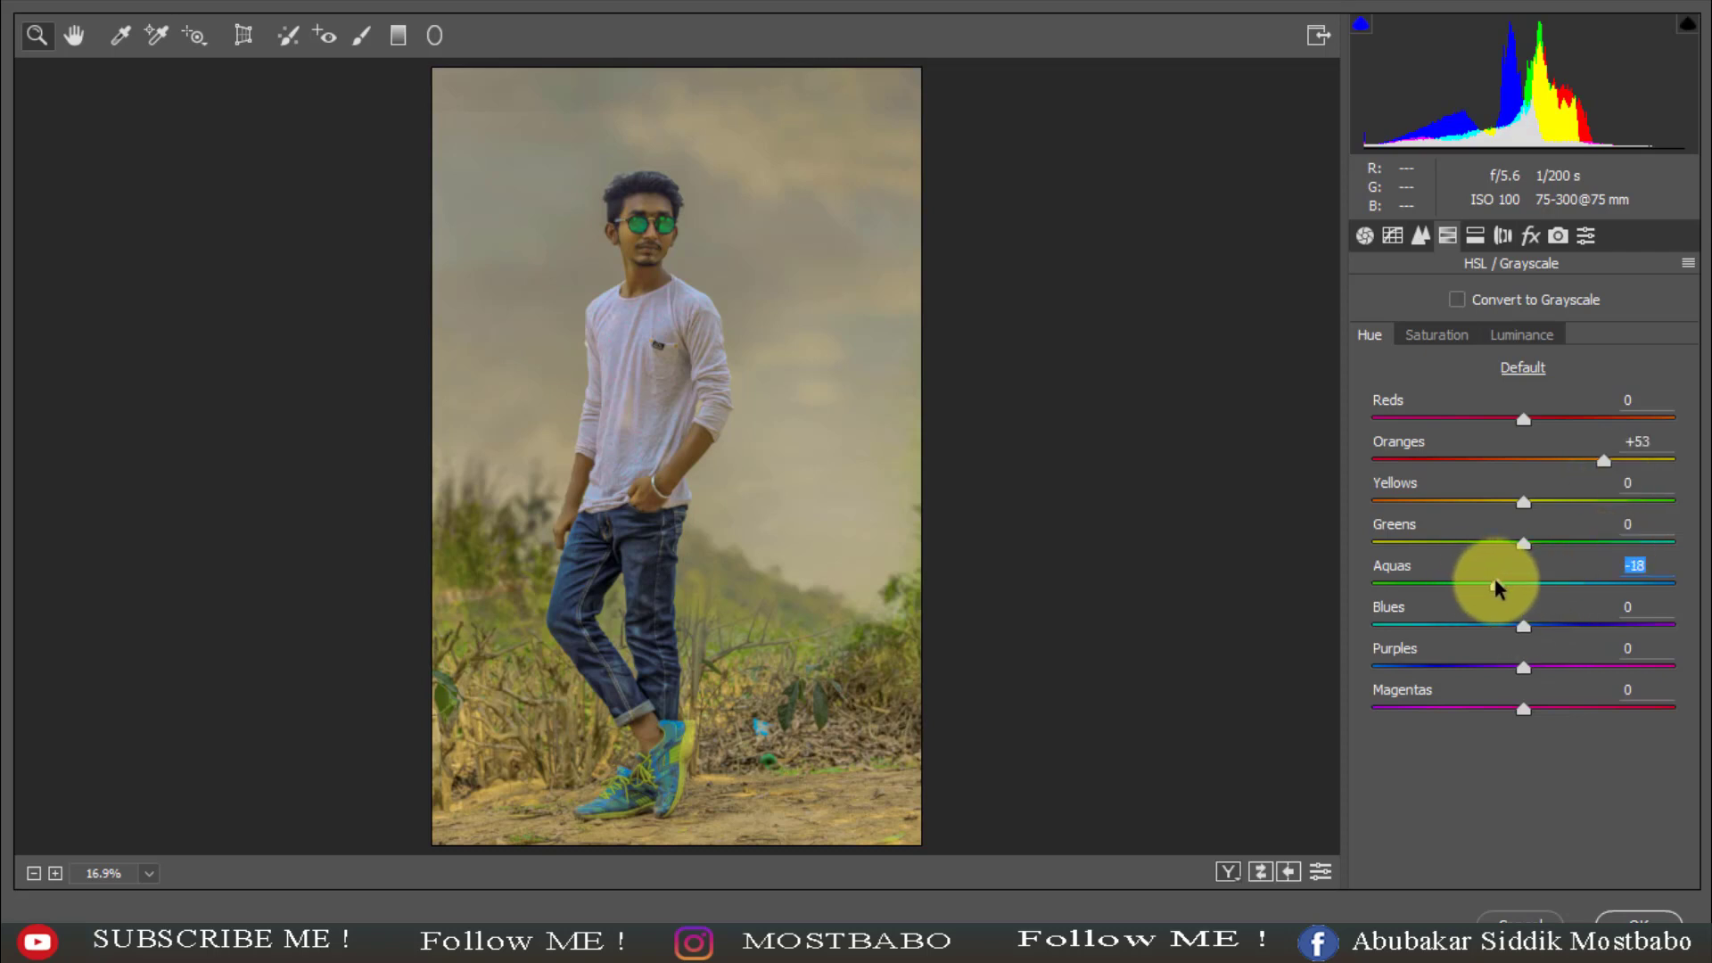
# - Set the HSL saturation to Reds +43, Oranges -65, Yellows -100, Greens -100, Aquas -100 and Blues +23
pyautogui.click(1433, 334)
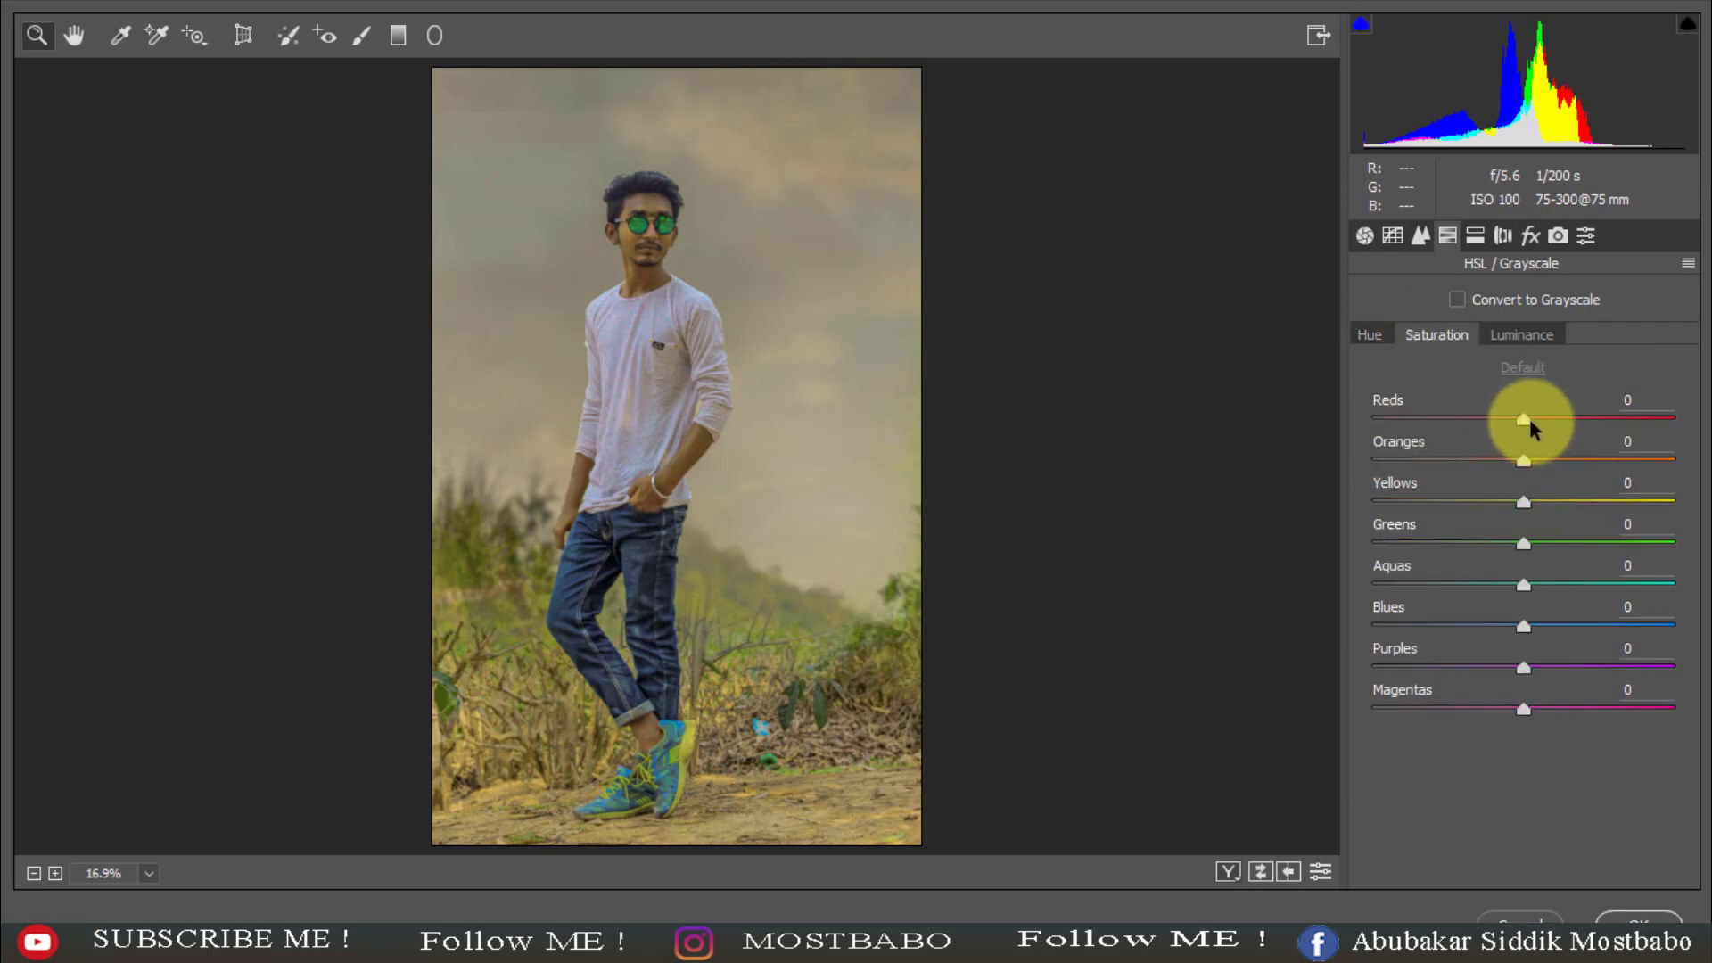
pyautogui.moveTo(1526, 420); pyautogui.dragTo(1593, 426)
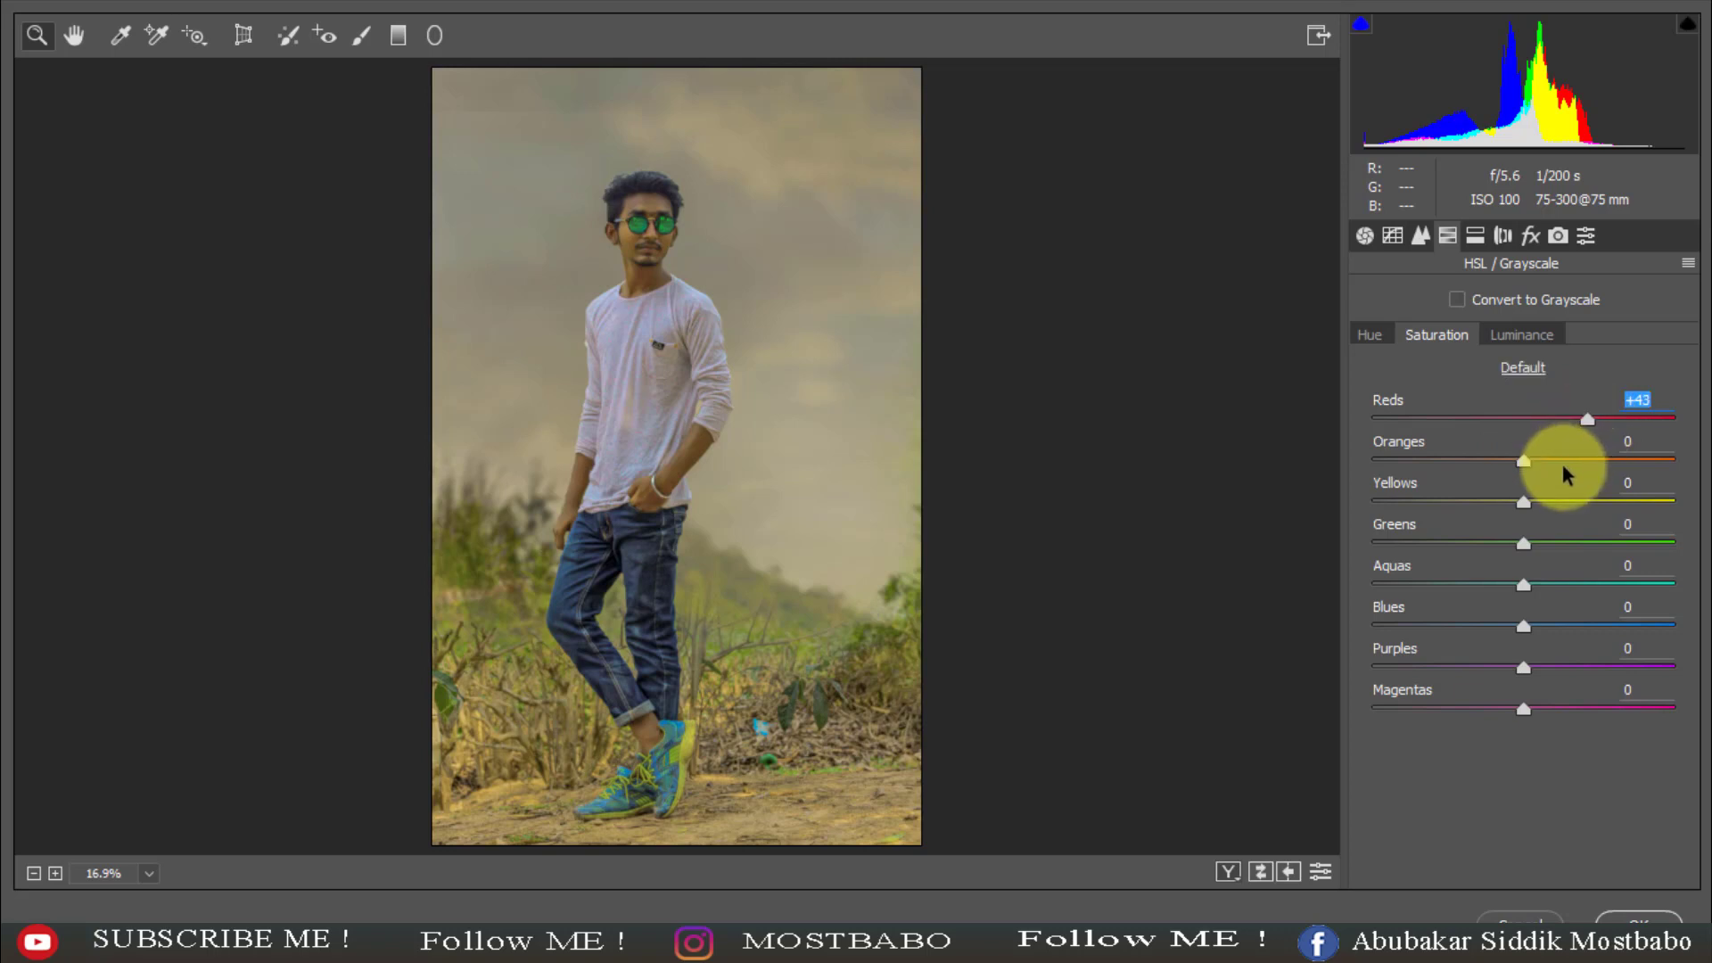
pyautogui.moveTo(1524, 462); pyautogui.dragTo(1426, 470)
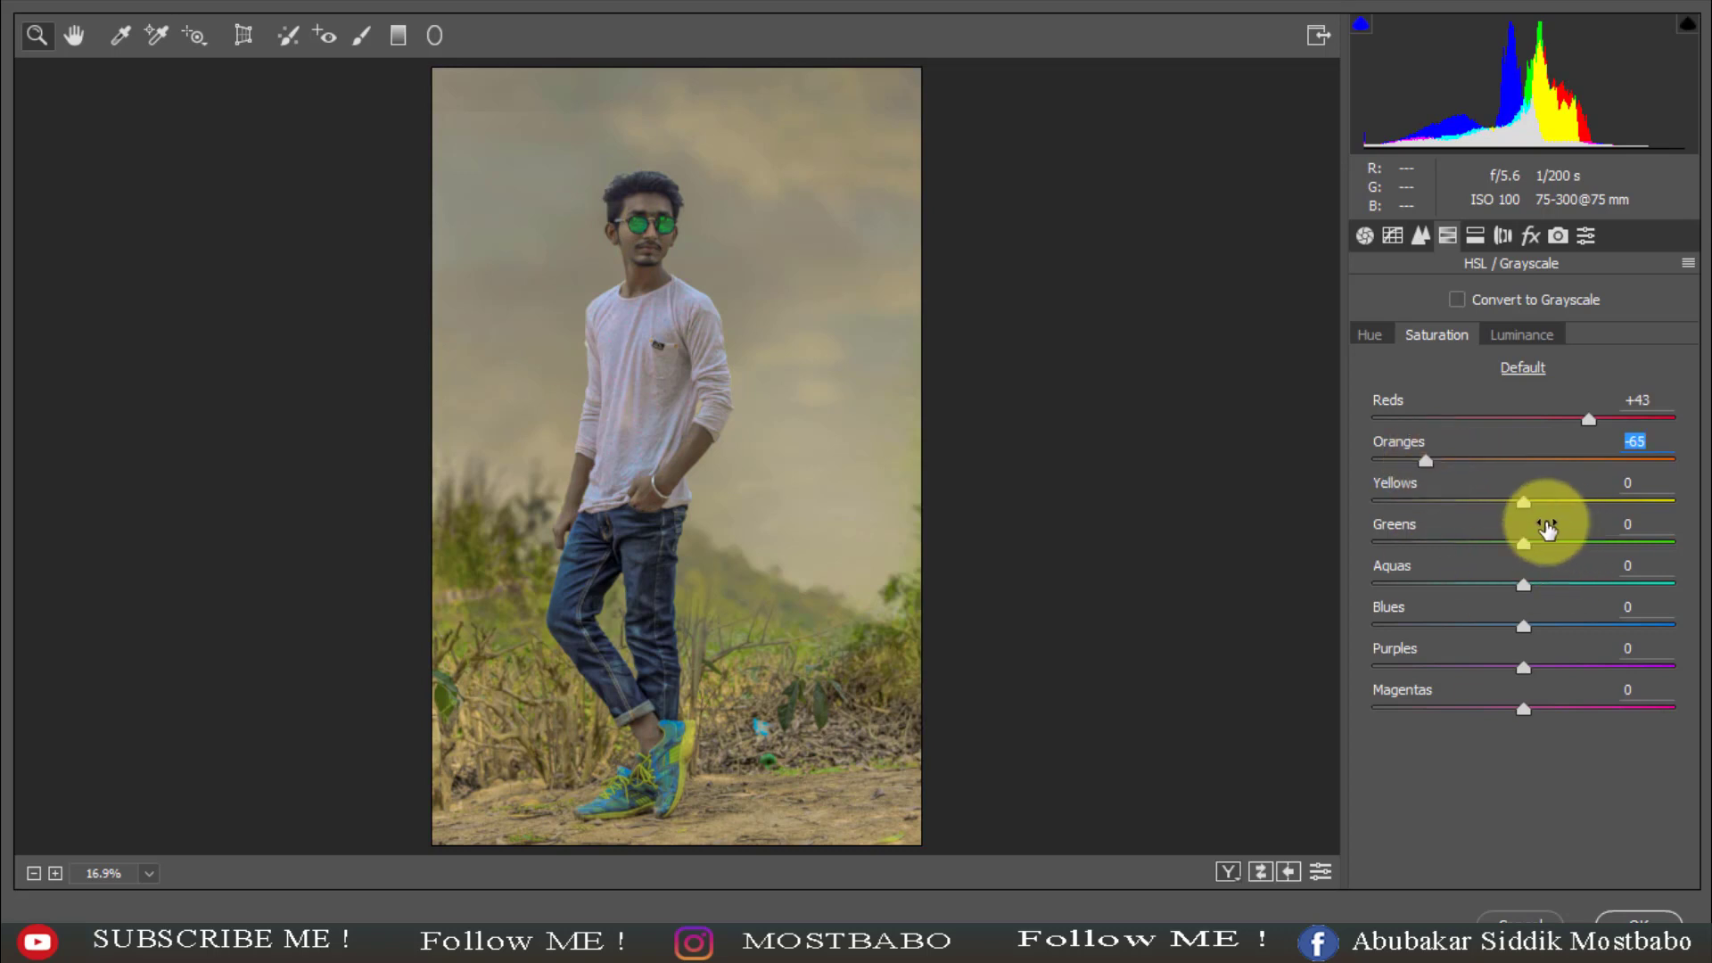
pyautogui.moveTo(1524, 502); pyautogui.dragTo(1323, 496)
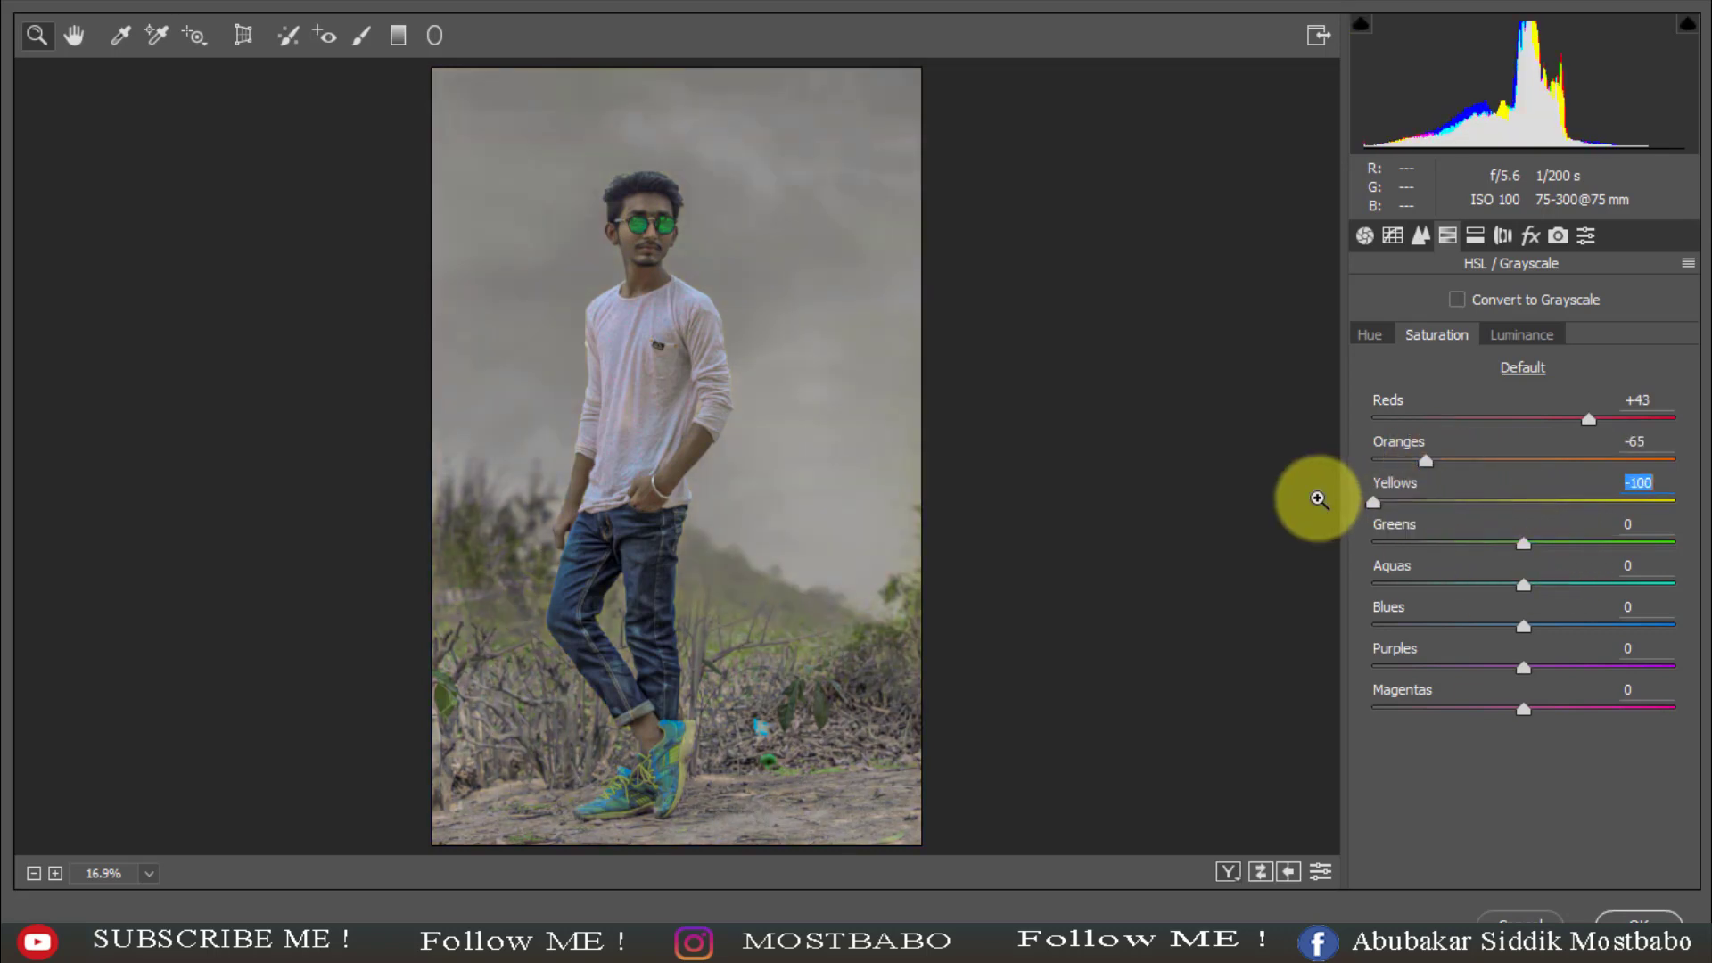
pyautogui.moveTo(1523, 543); pyautogui.dragTo(1229, 546)
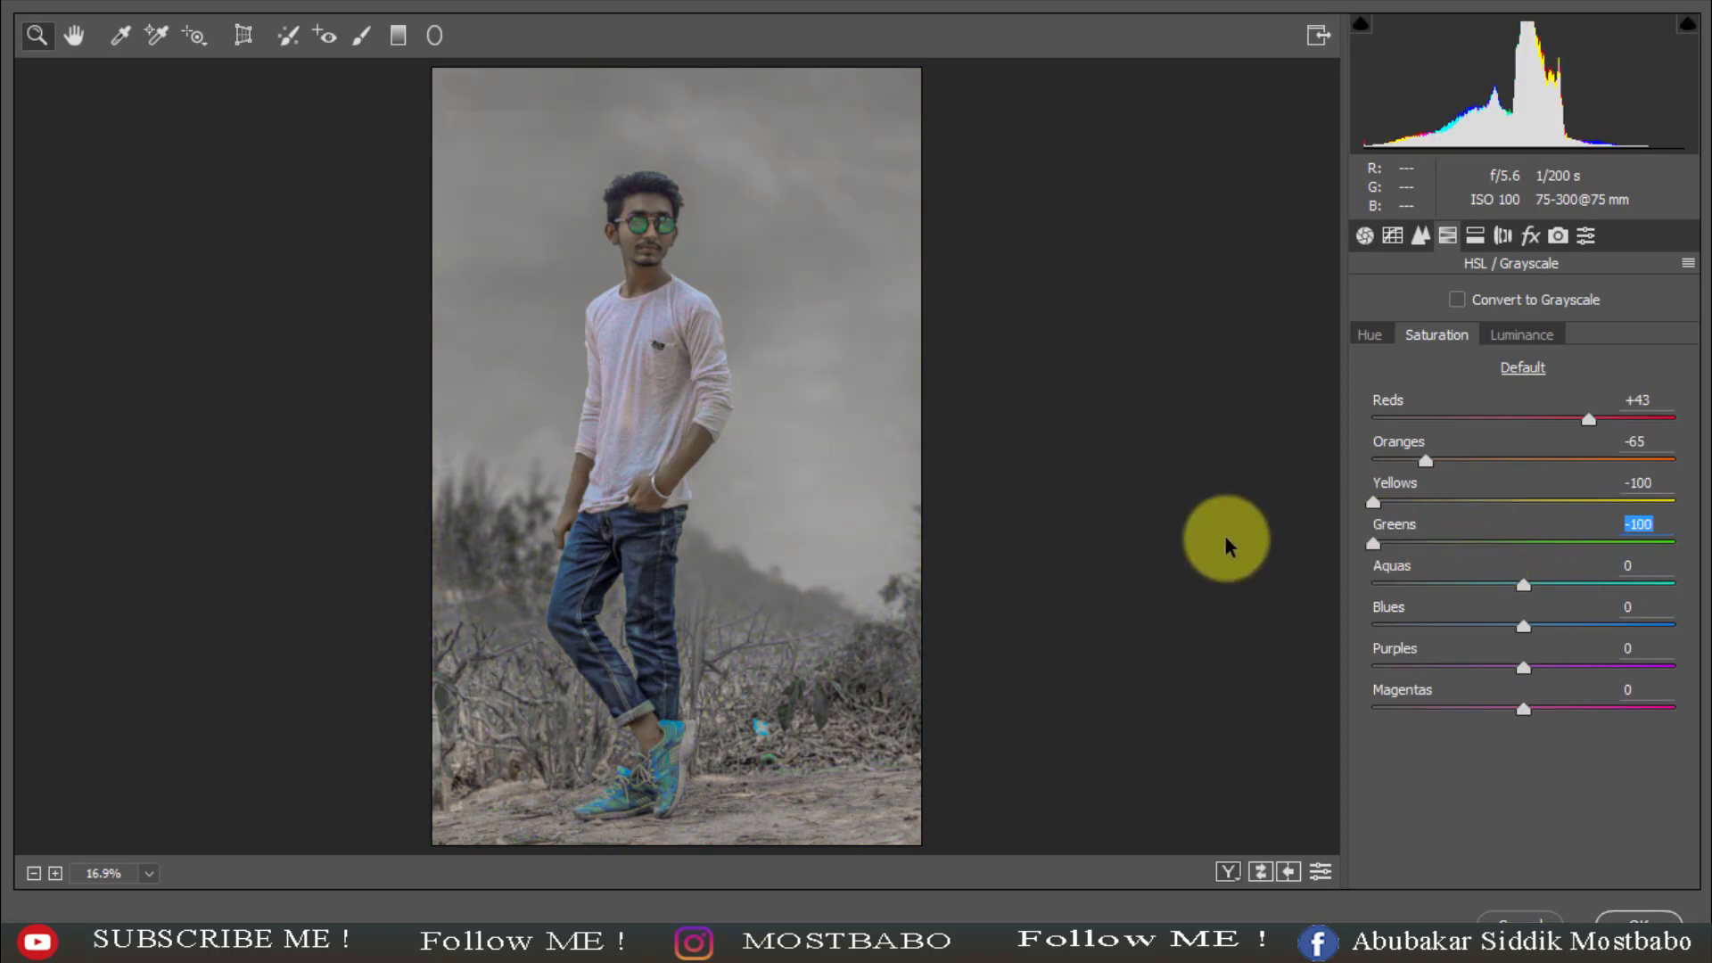
pyautogui.moveTo(1524, 584); pyautogui.dragTo(1195, 595)
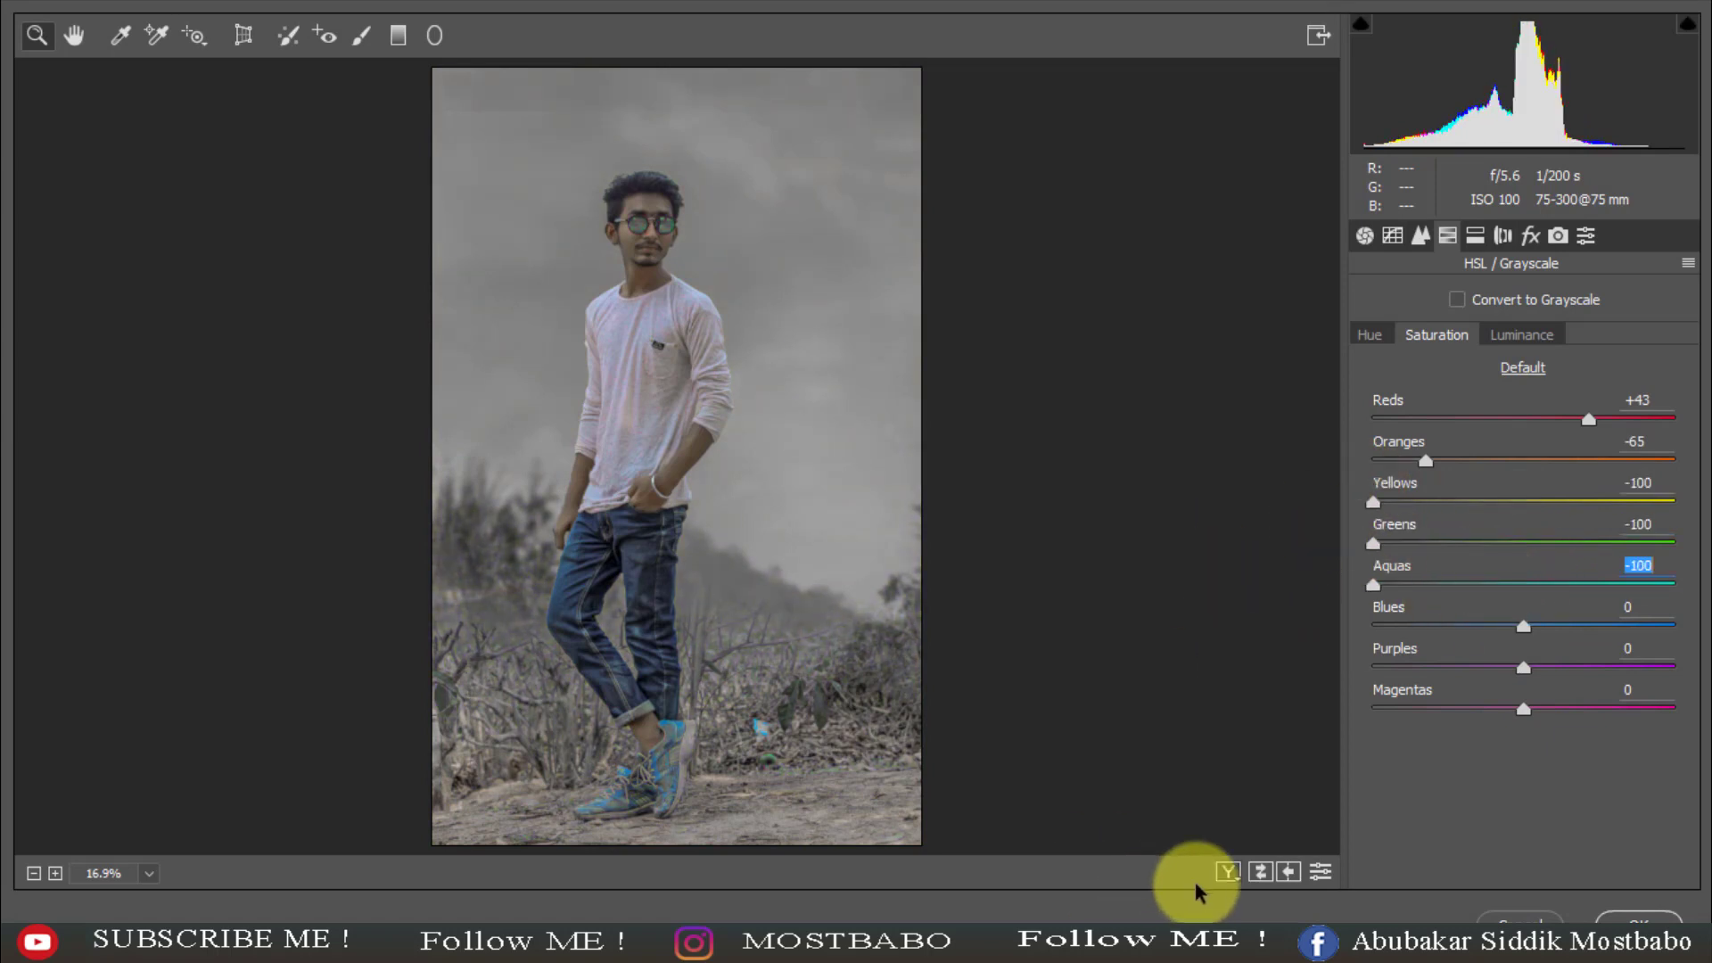
pyautogui.moveTo(1525, 621); pyautogui.dragTo(1565, 644)
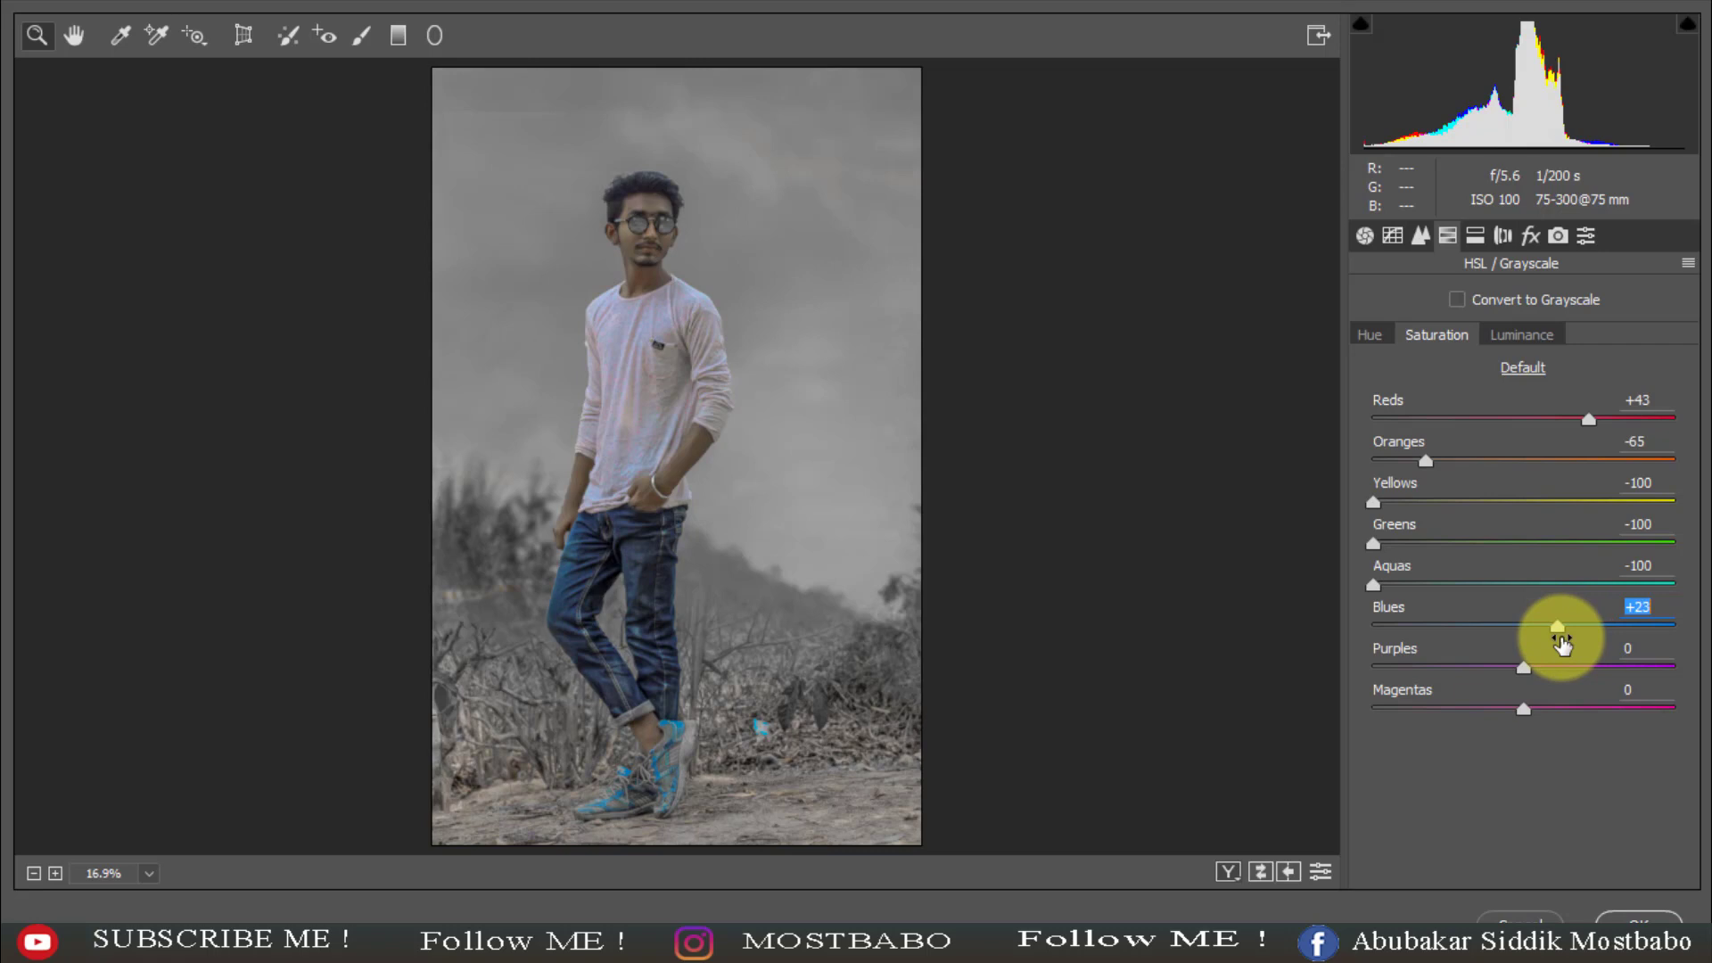
# - Set the HSL luminance to Reds +43, Oranges -65, Yellows -100, Greens -100, Aquas -100 and Blues +23
pyautogui.click(1528, 342)
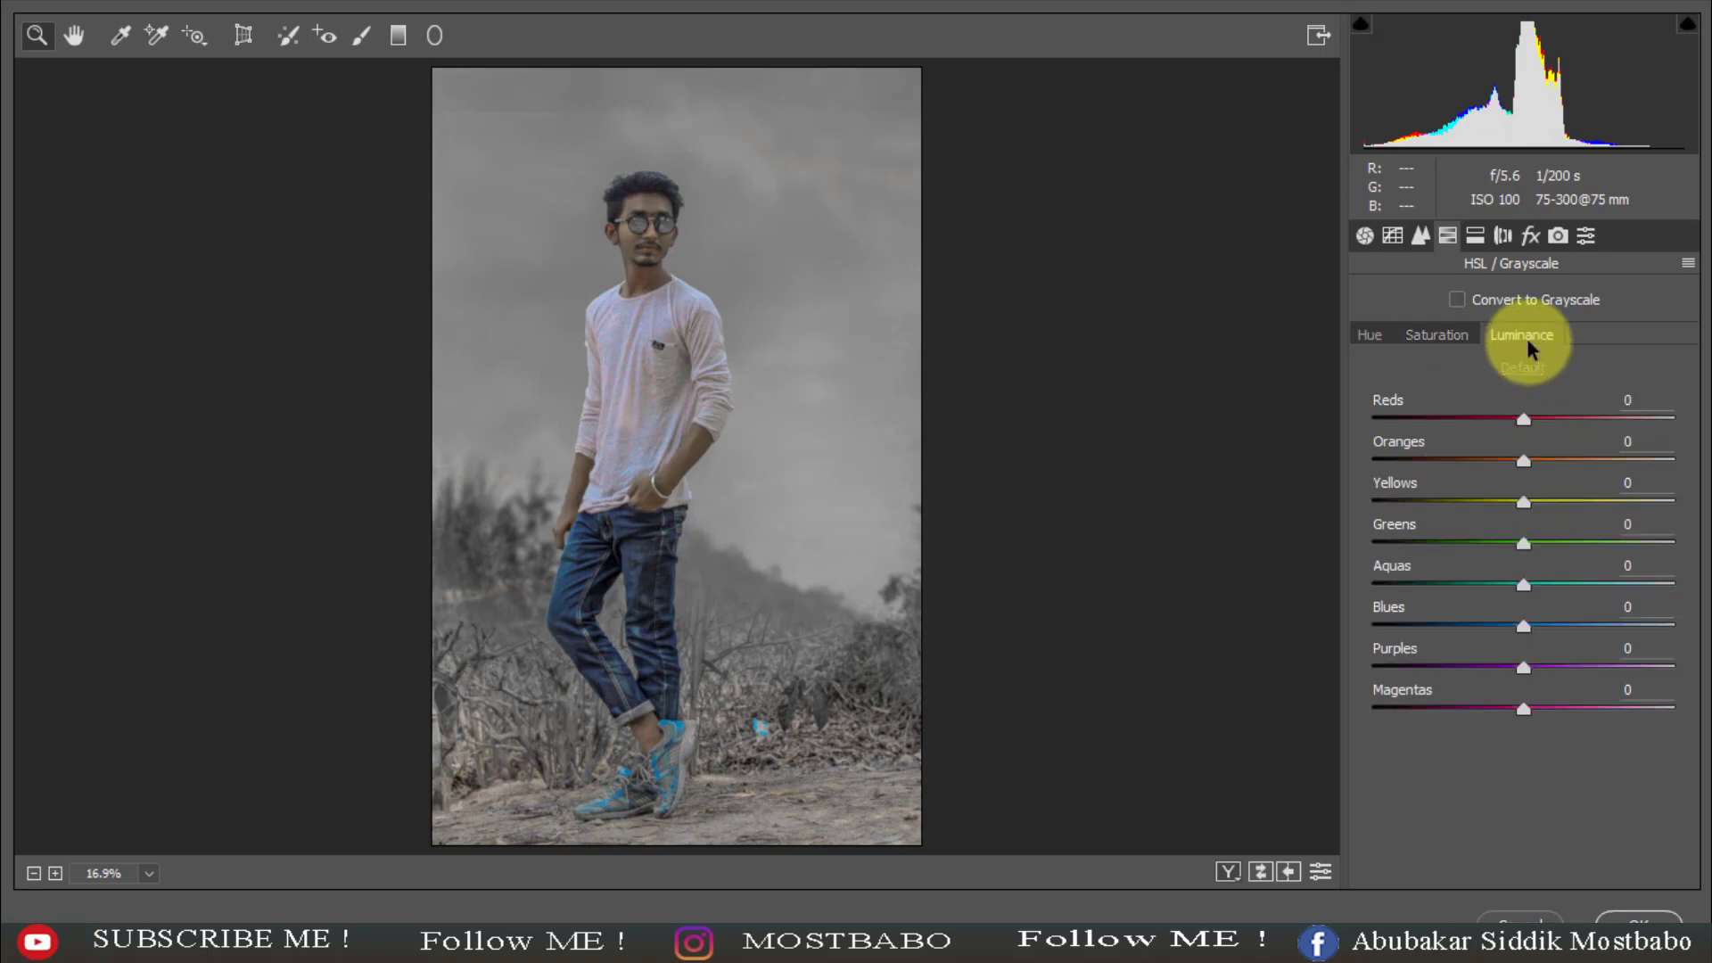
pyautogui.moveTo(1522, 419); pyautogui.dragTo(1429, 470)
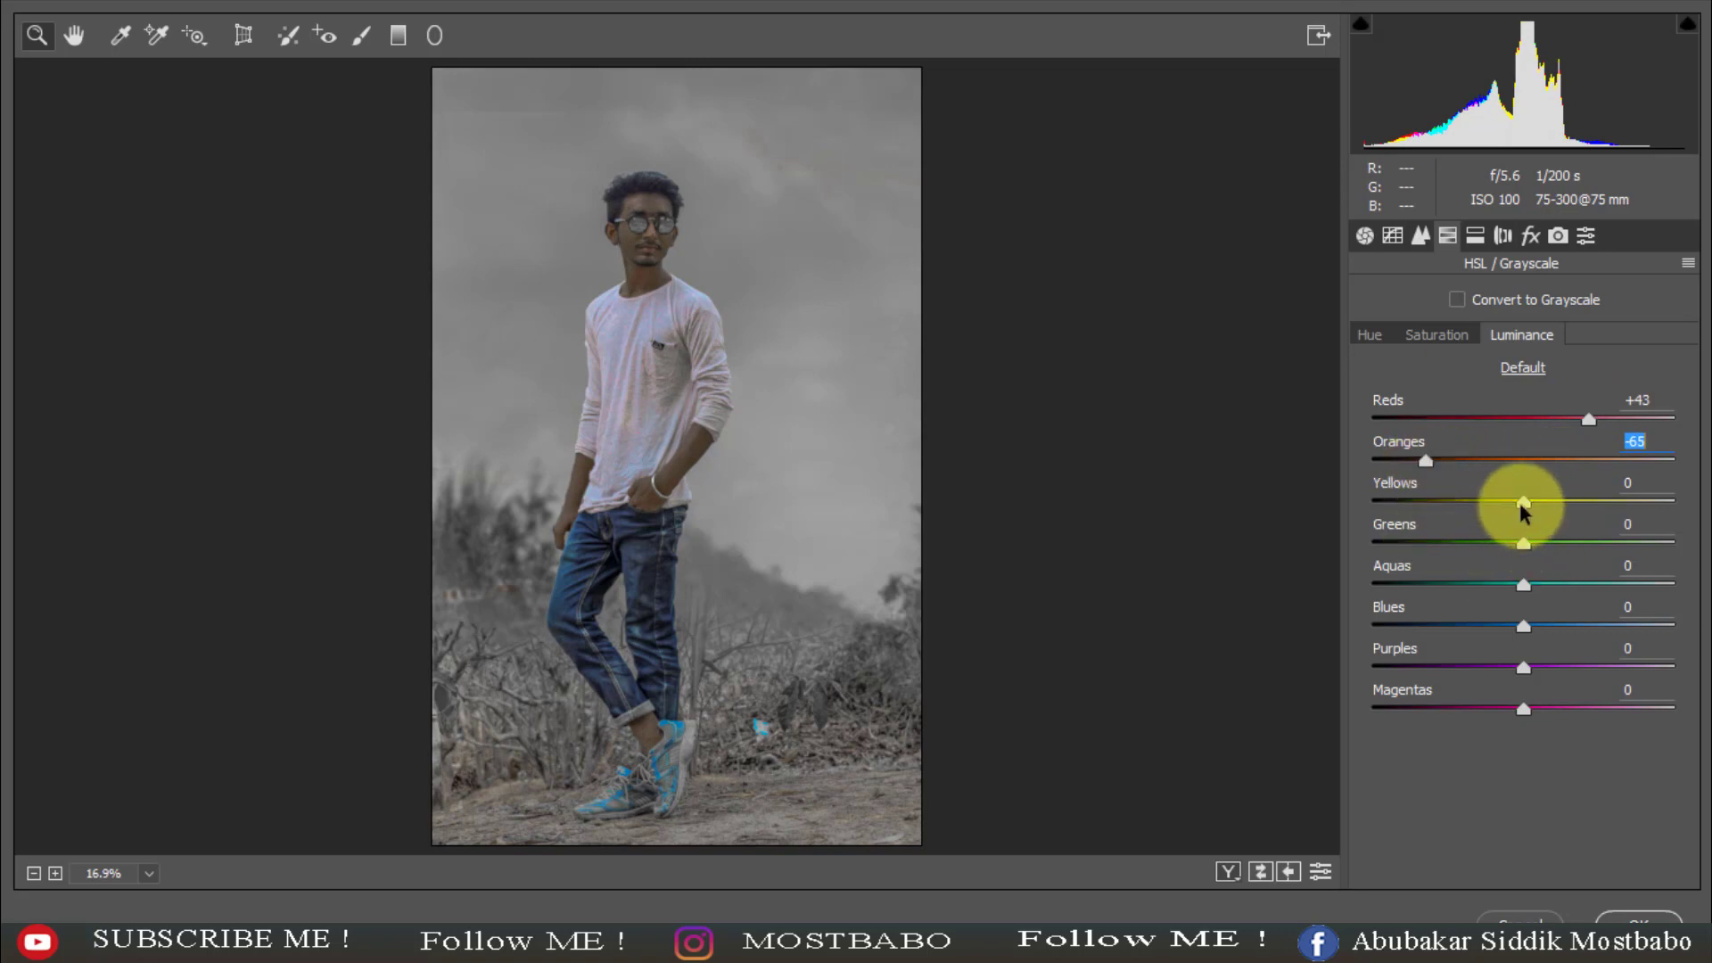
pyautogui.moveTo(1523, 502); pyautogui.dragTo(1204, 504)
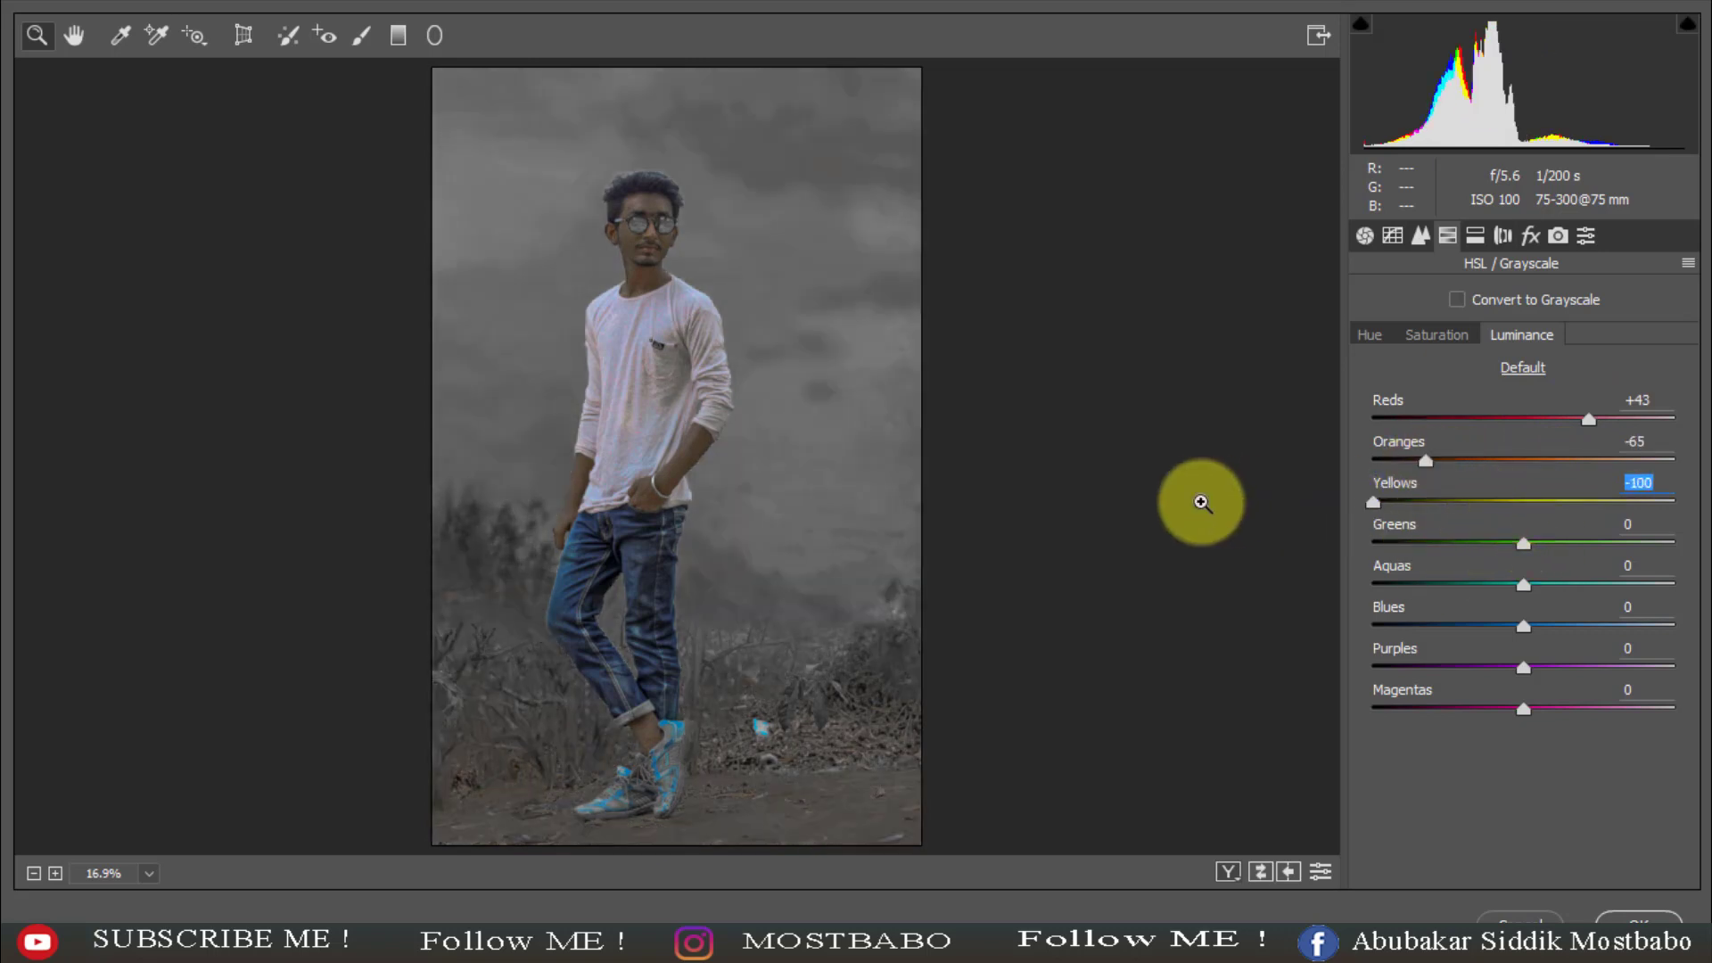
pyautogui.moveTo(1523, 543); pyautogui.dragTo(1185, 543)
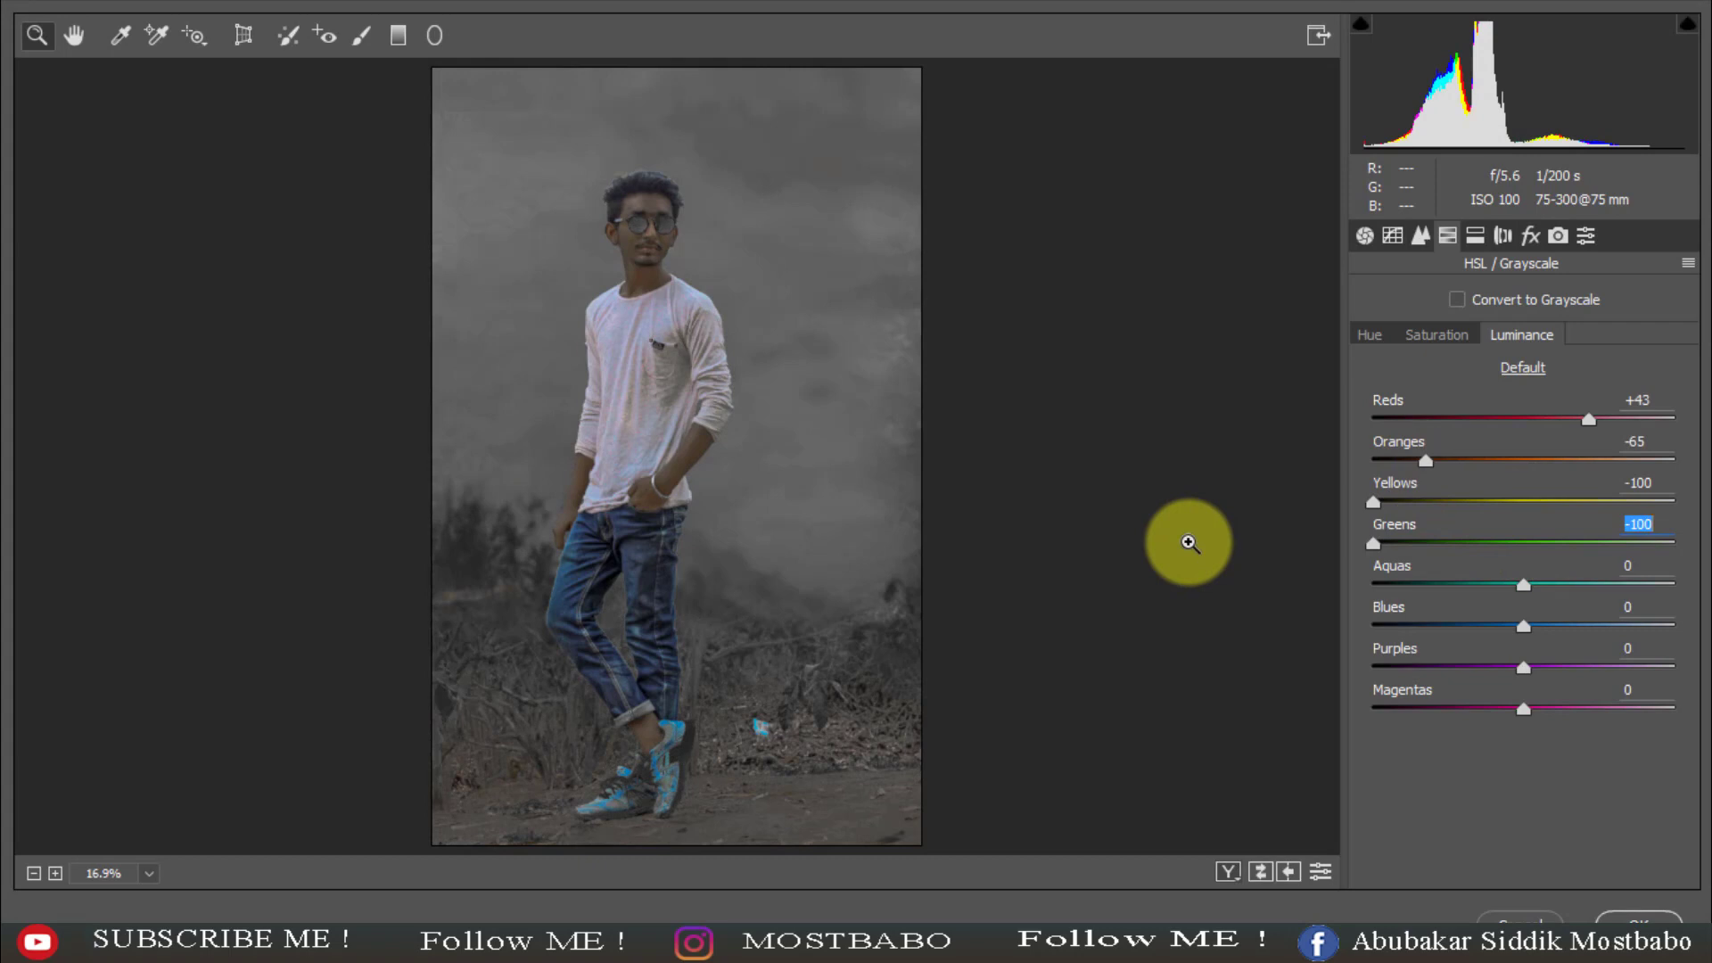
pyautogui.moveTo(1521, 582); pyautogui.dragTo(1215, 573)
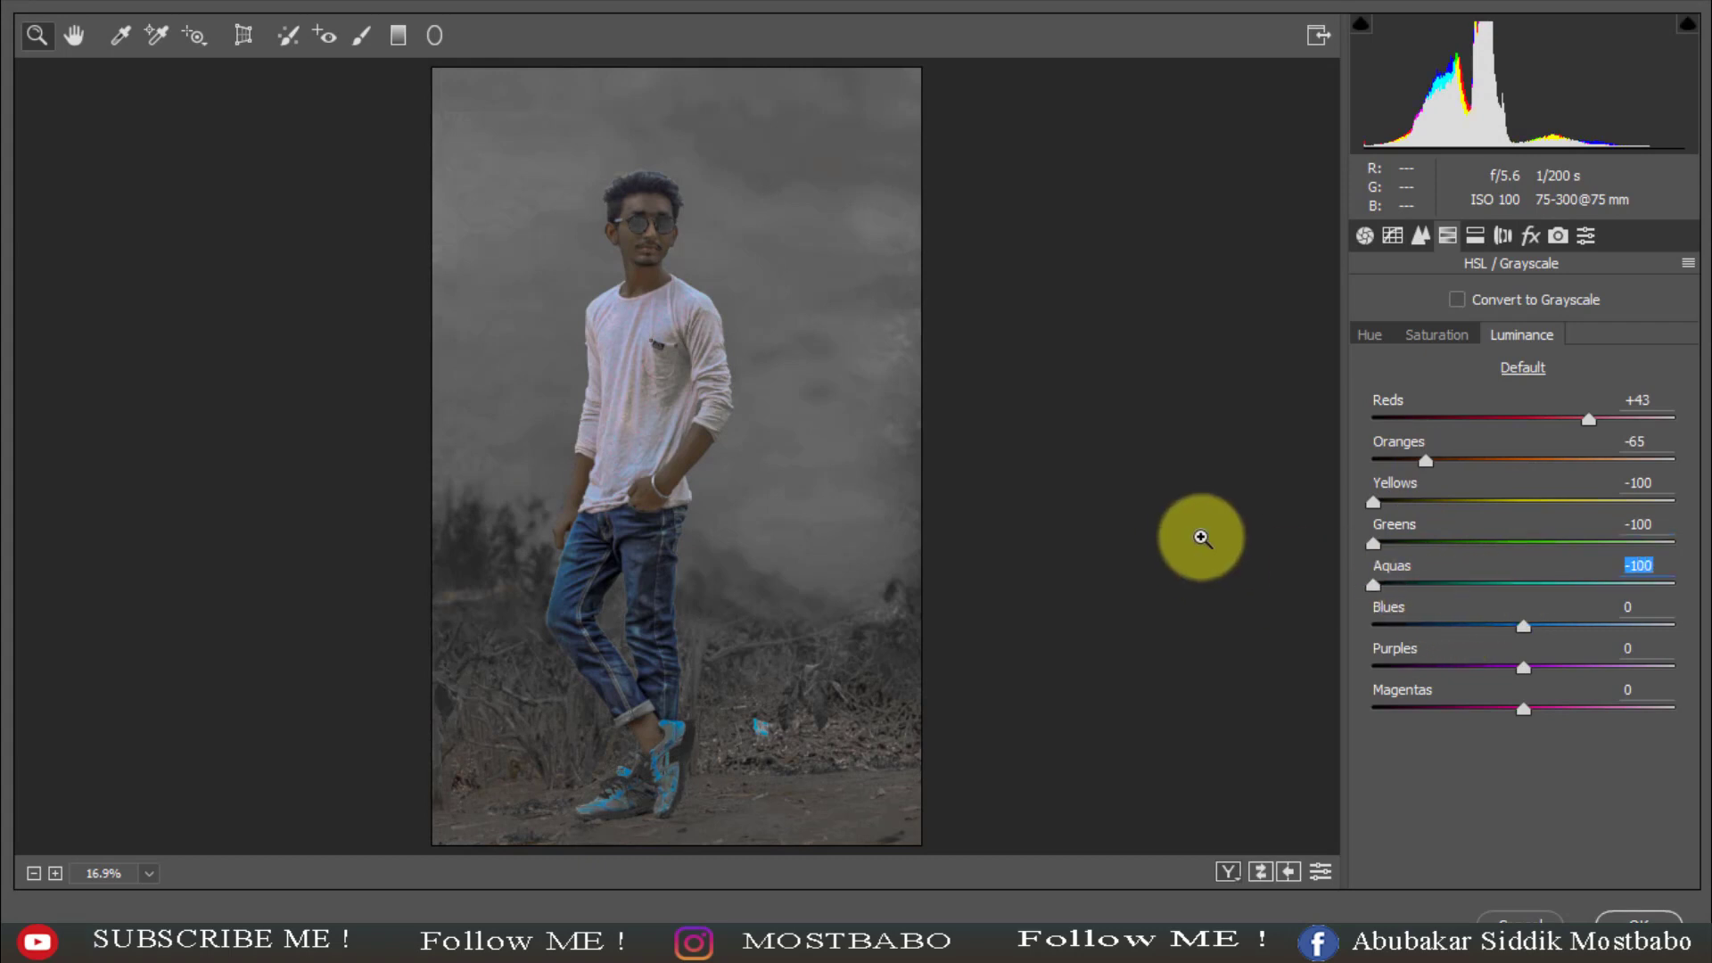
pyautogui.moveTo(1523, 626); pyautogui.dragTo(1560, 640)
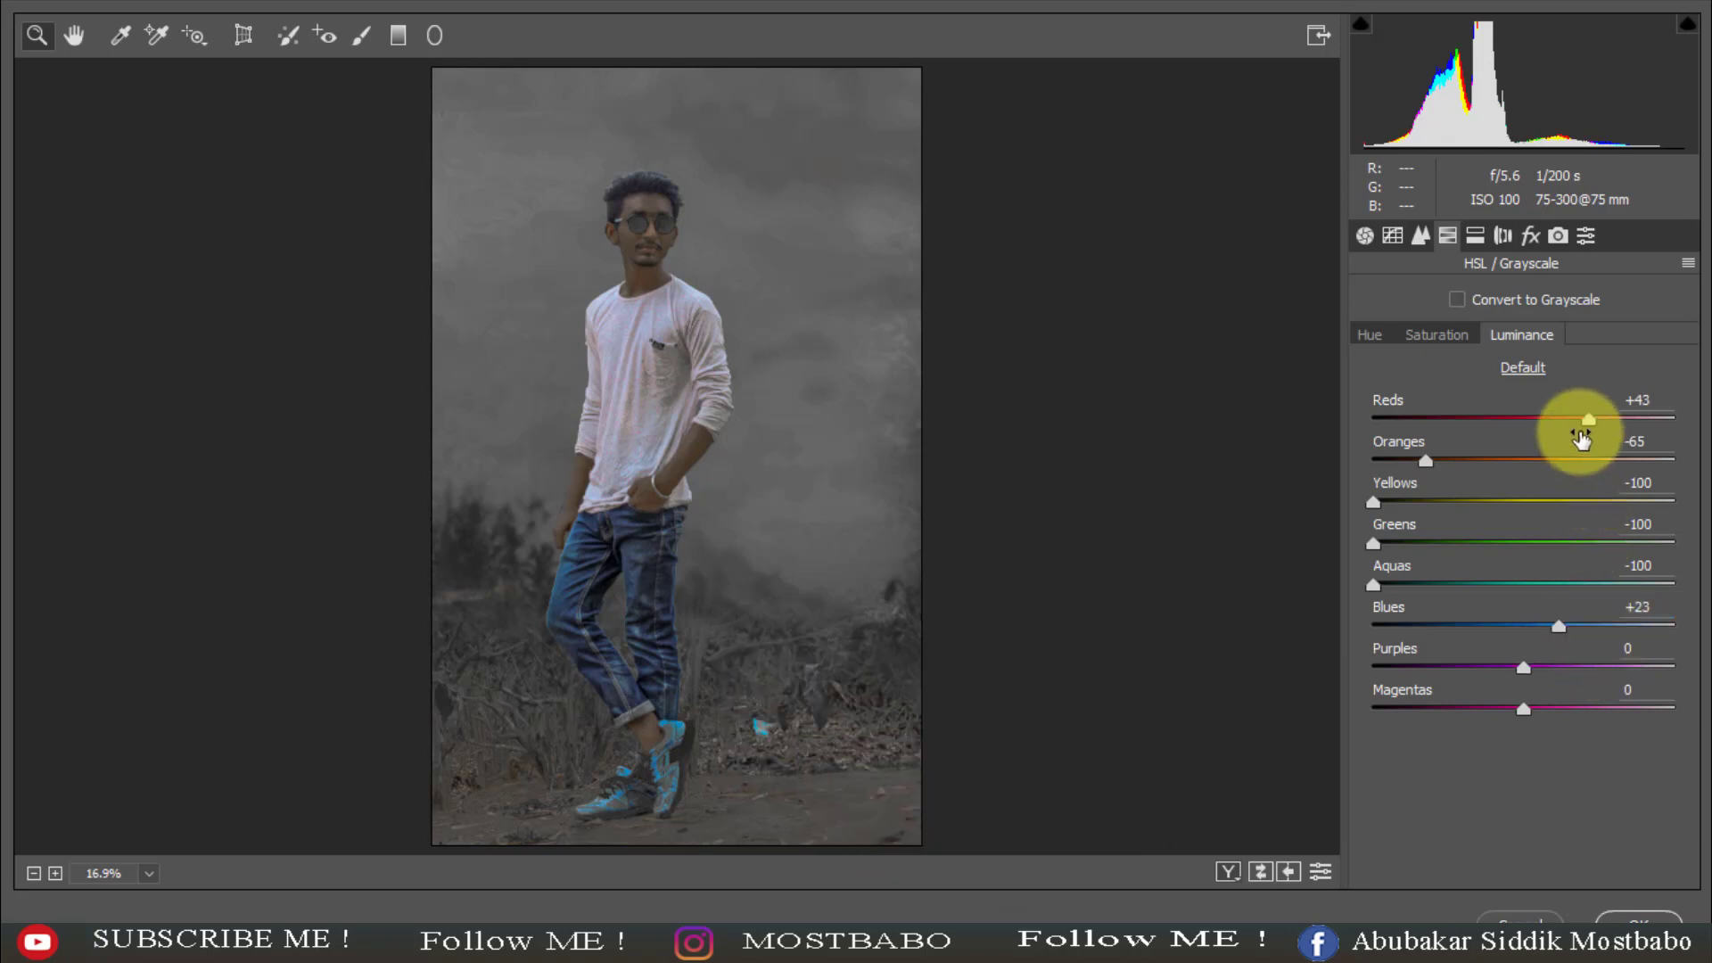
# - Rework the HSL luminance of the warm colors, setting Reds to +20, Oranges to +76 and Yellows to +49
pyautogui.moveTo(1585, 417); pyautogui.dragTo(1553, 421)
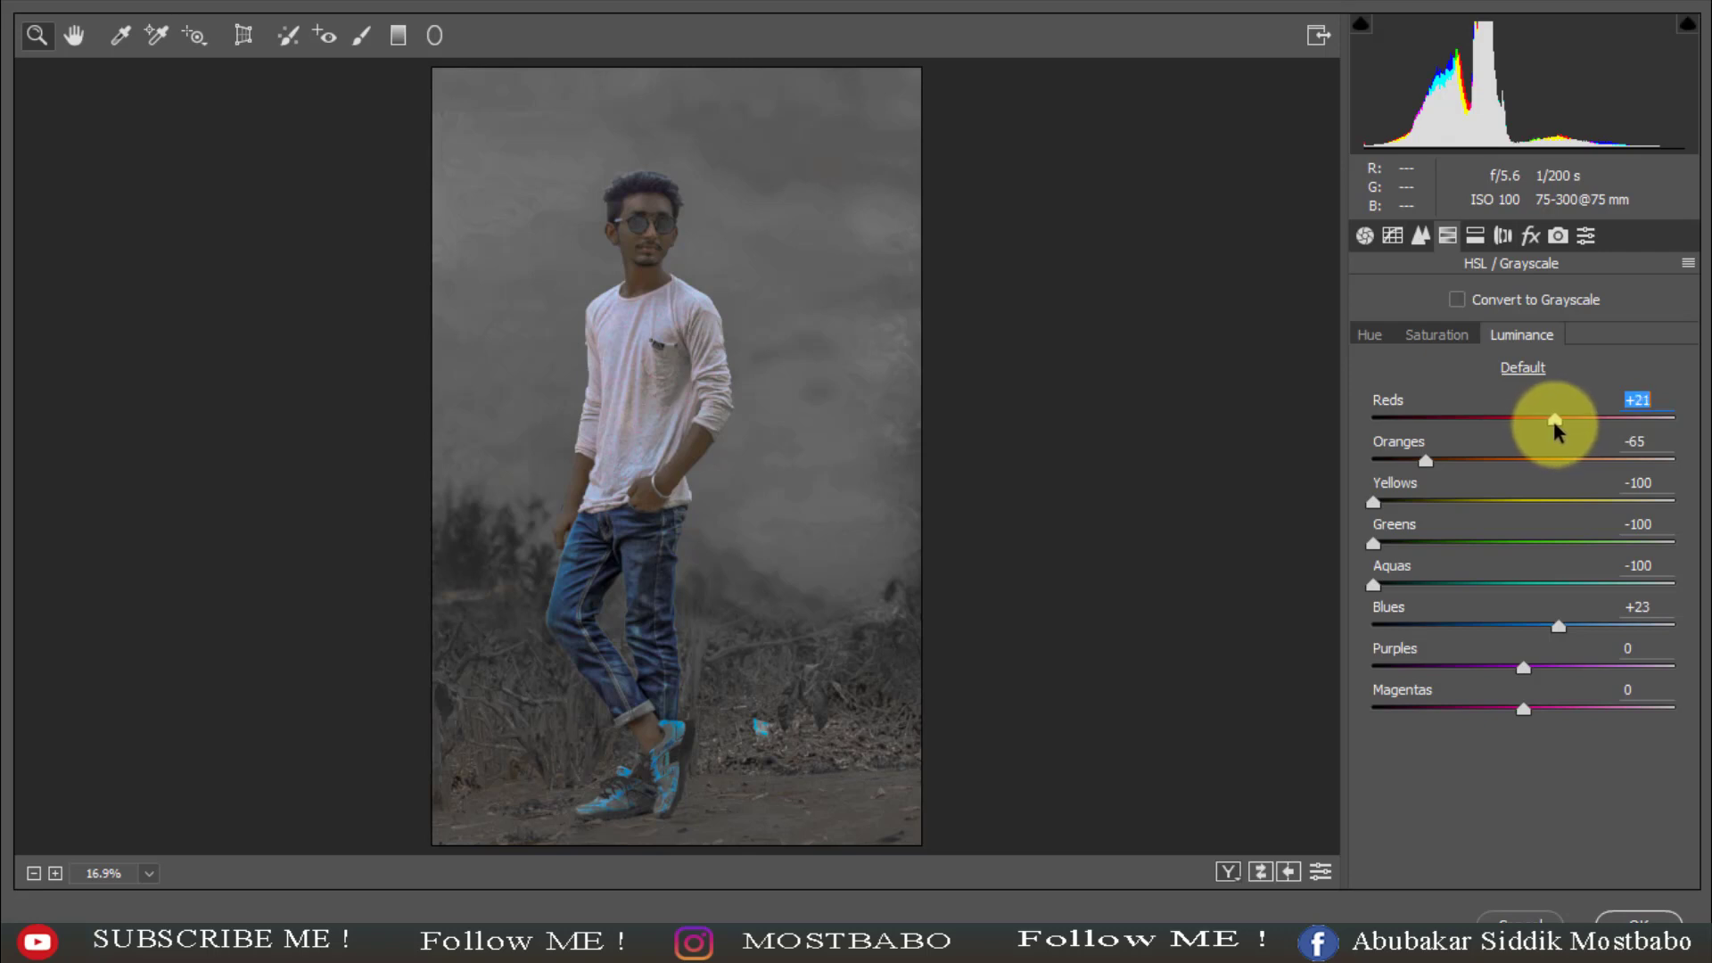
pyautogui.click(1659, 401)
pyautogui.press('BackSpace')
pyautogui.press('BackSpace')
pyautogui.write('1')
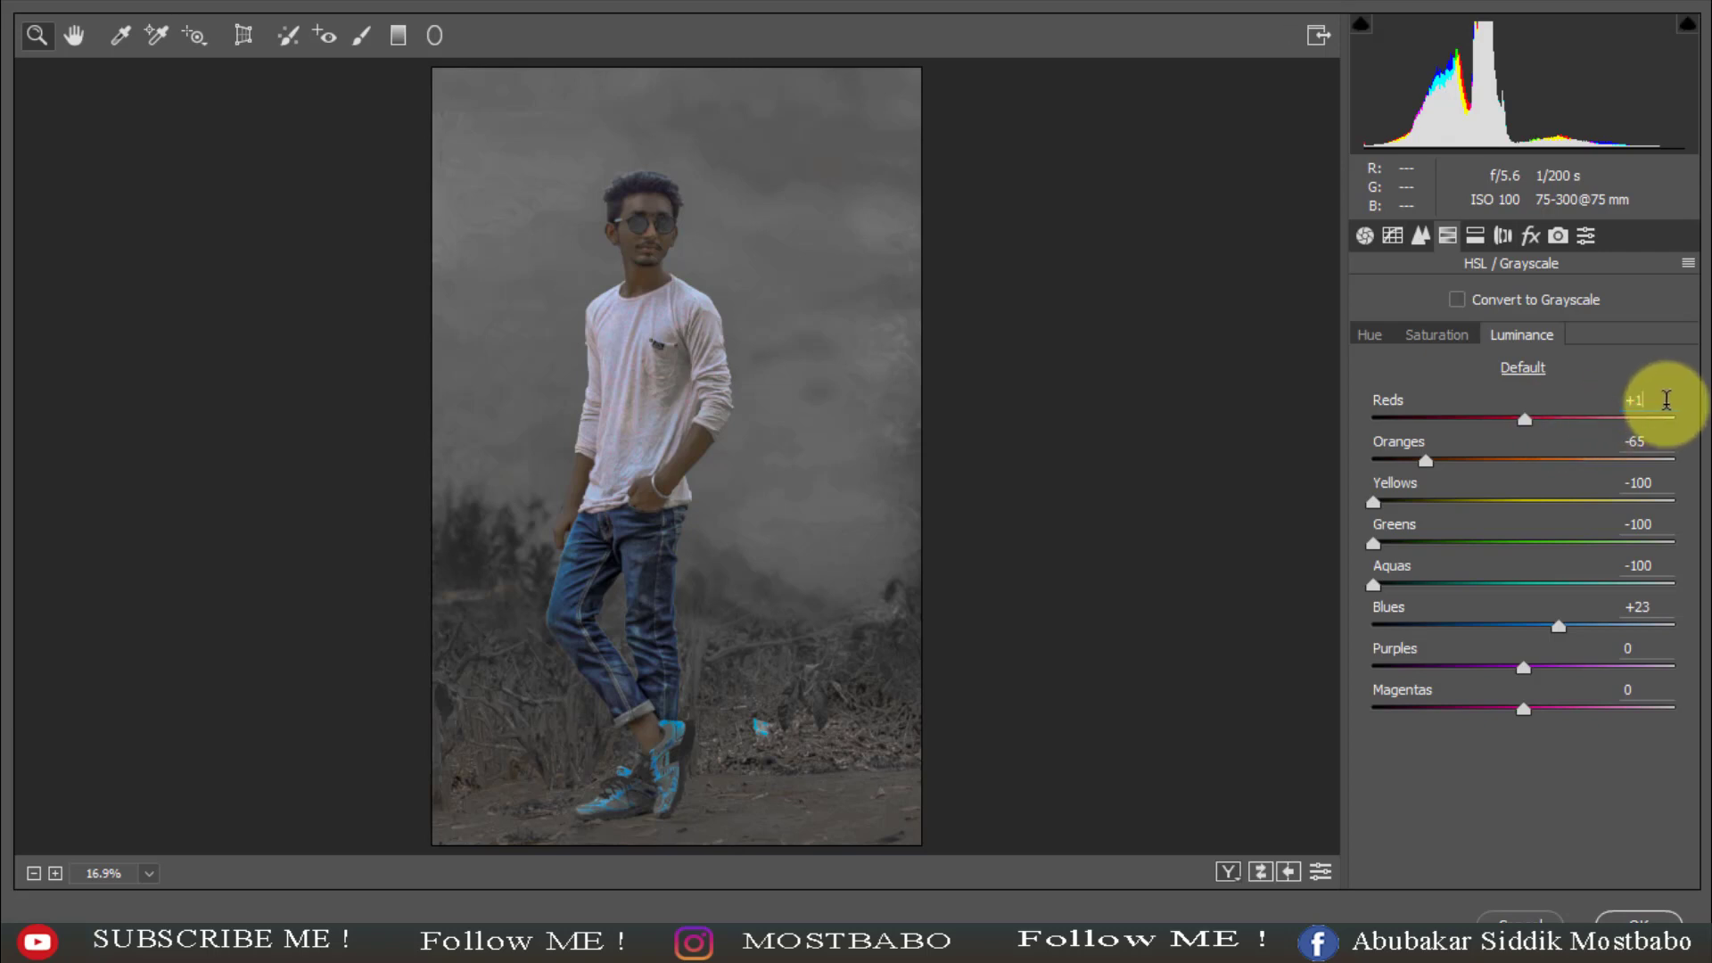
pyautogui.press('BackSpace')
pyautogui.write('20')
pyautogui.moveTo(1427, 461); pyautogui.dragTo(1638, 460)
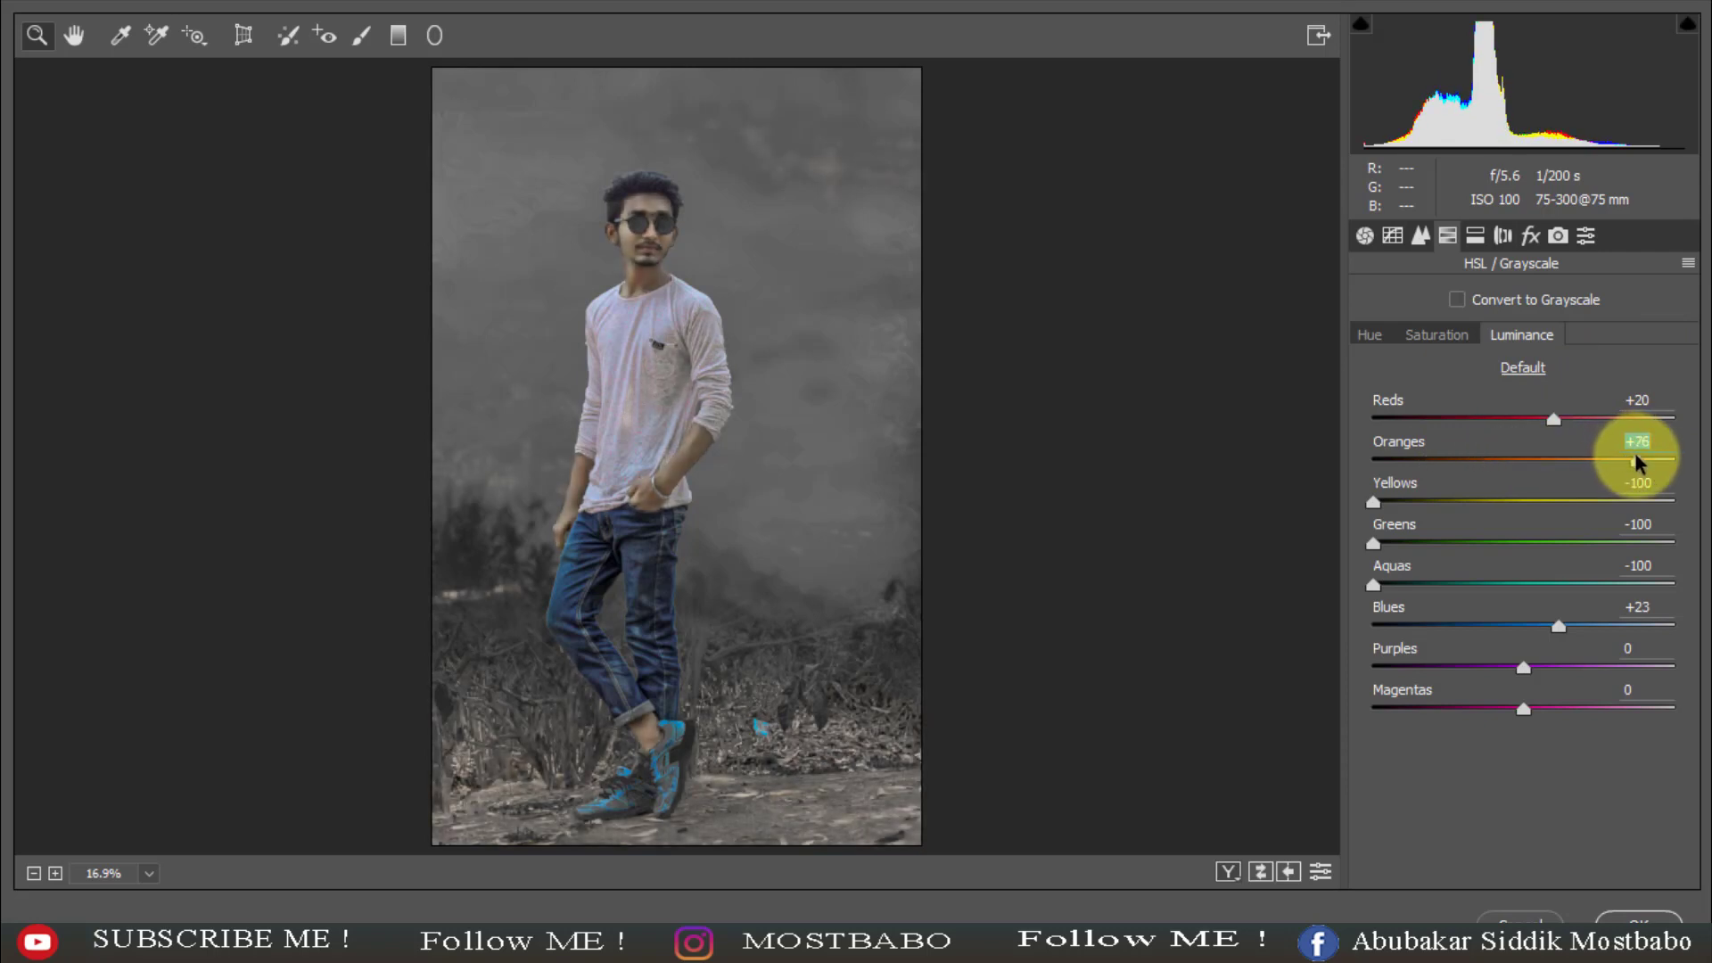
pyautogui.moveTo(1476, 500); pyautogui.dragTo(1596, 510)
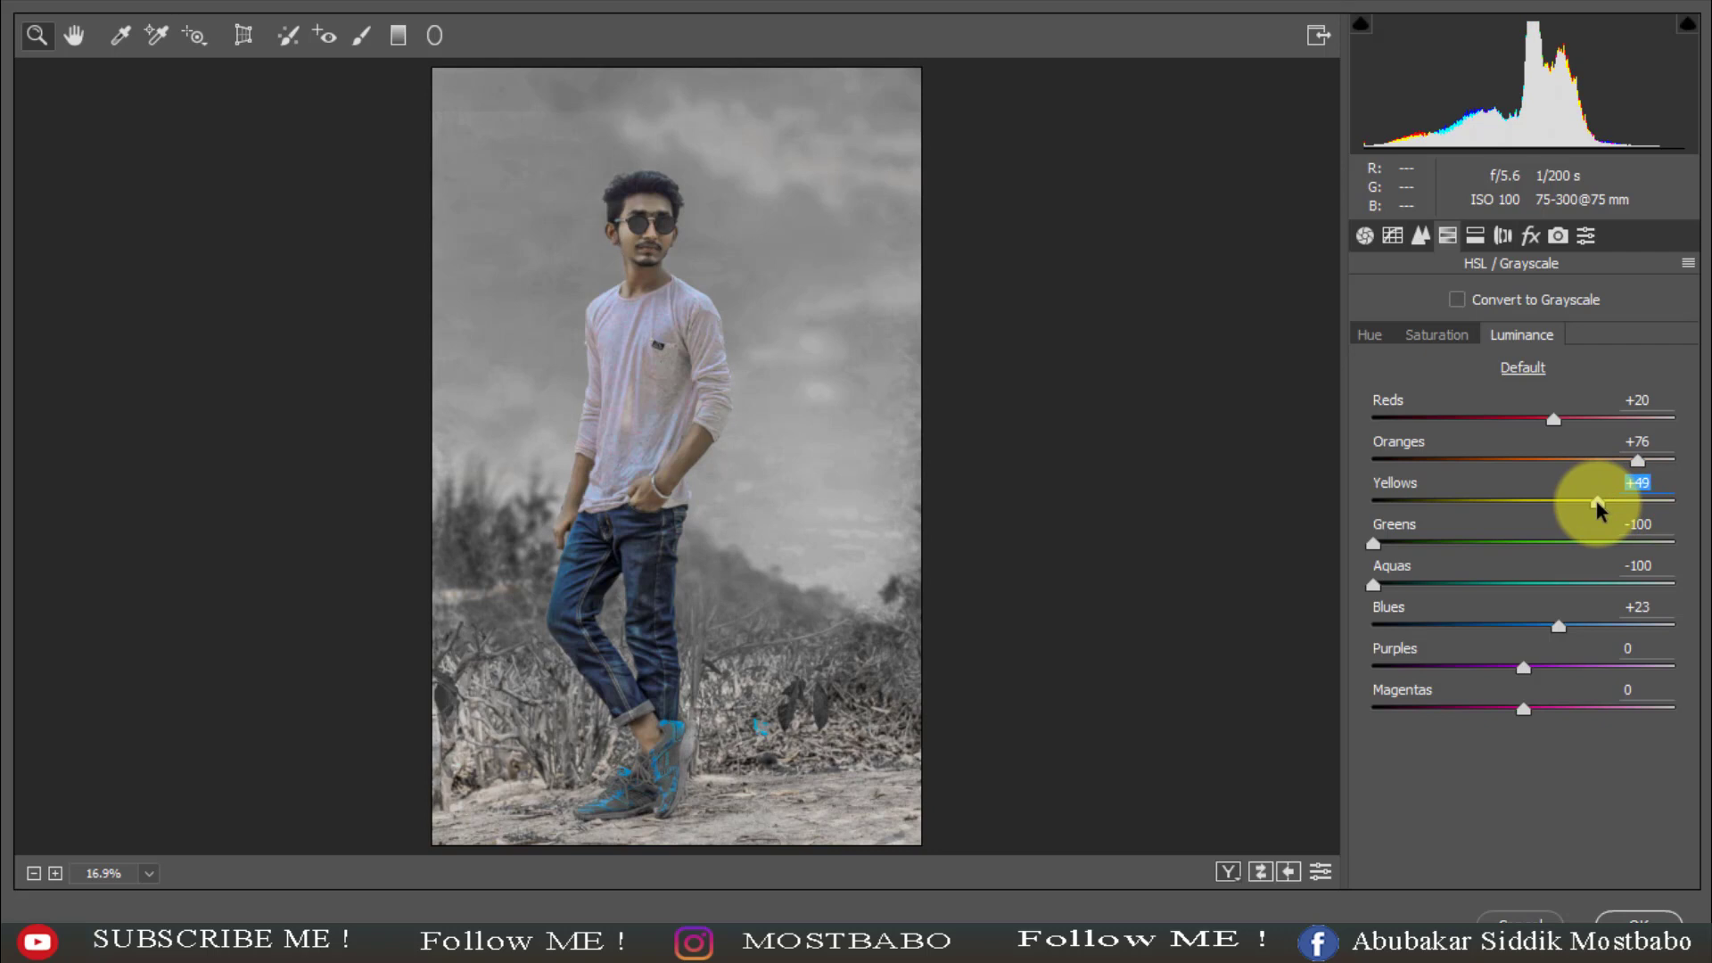
# - Tint the shadows blue with Split Toning, using a shadow Hue of 225 and a slightly raised shadow Saturation
pyautogui.hotkey('ctrl', 'alt', '5')
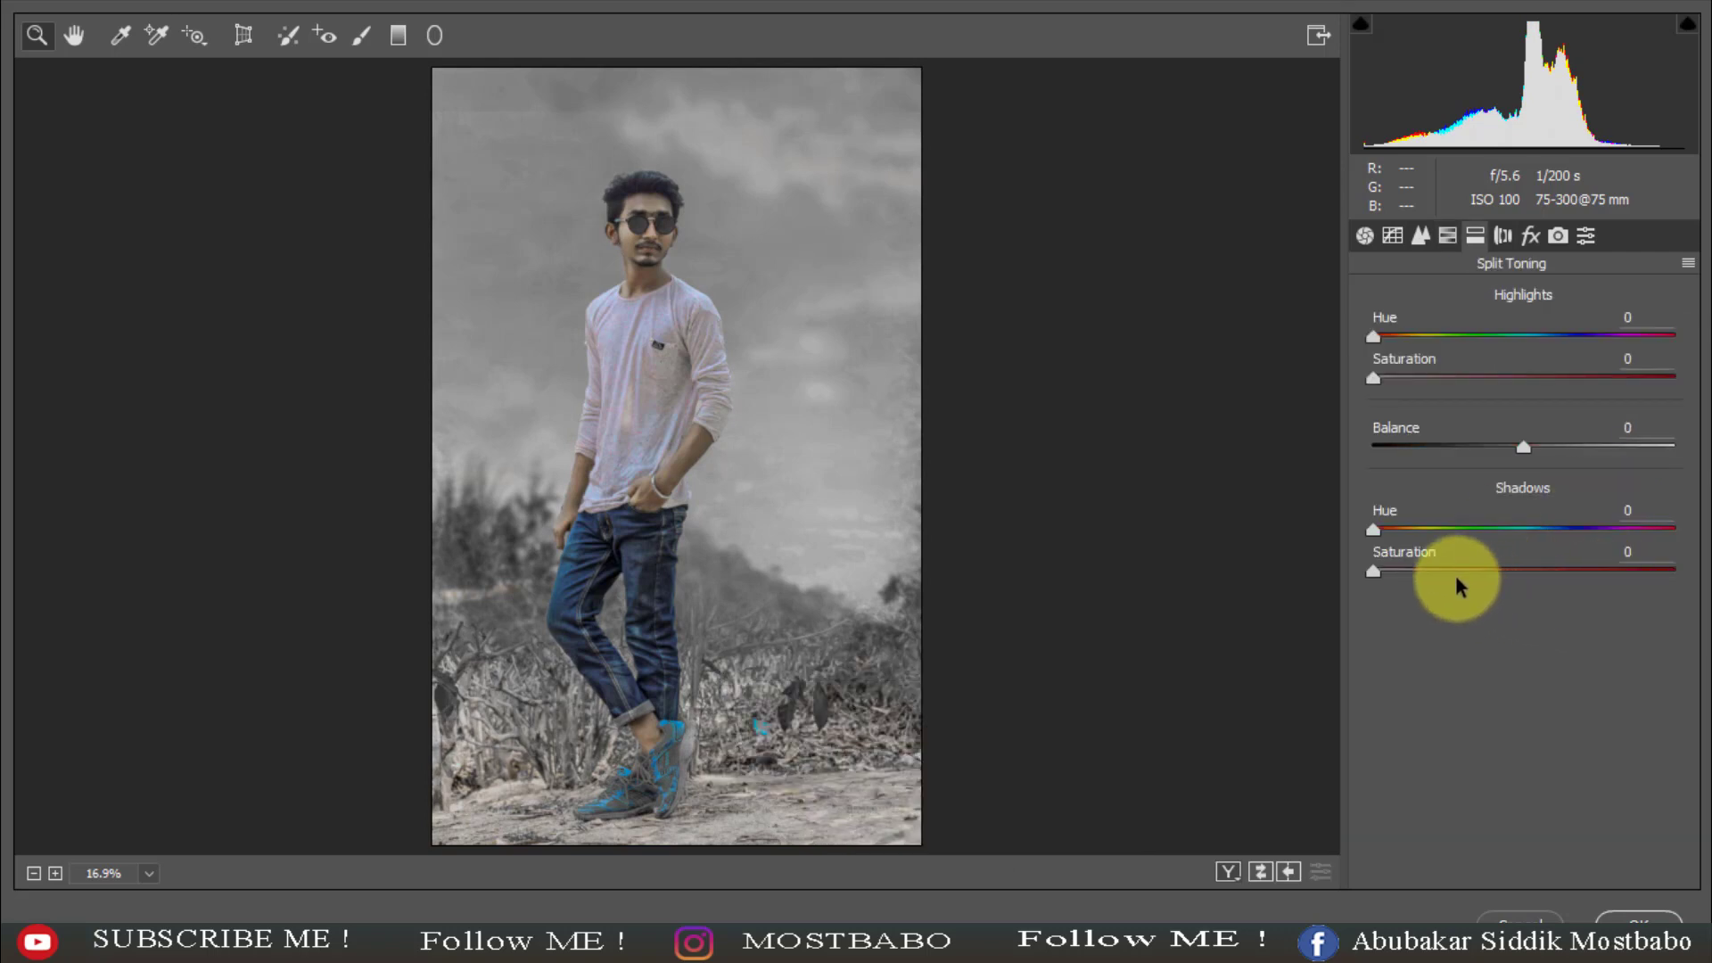
pyautogui.moveTo(1376, 532); pyautogui.dragTo(1563, 536)
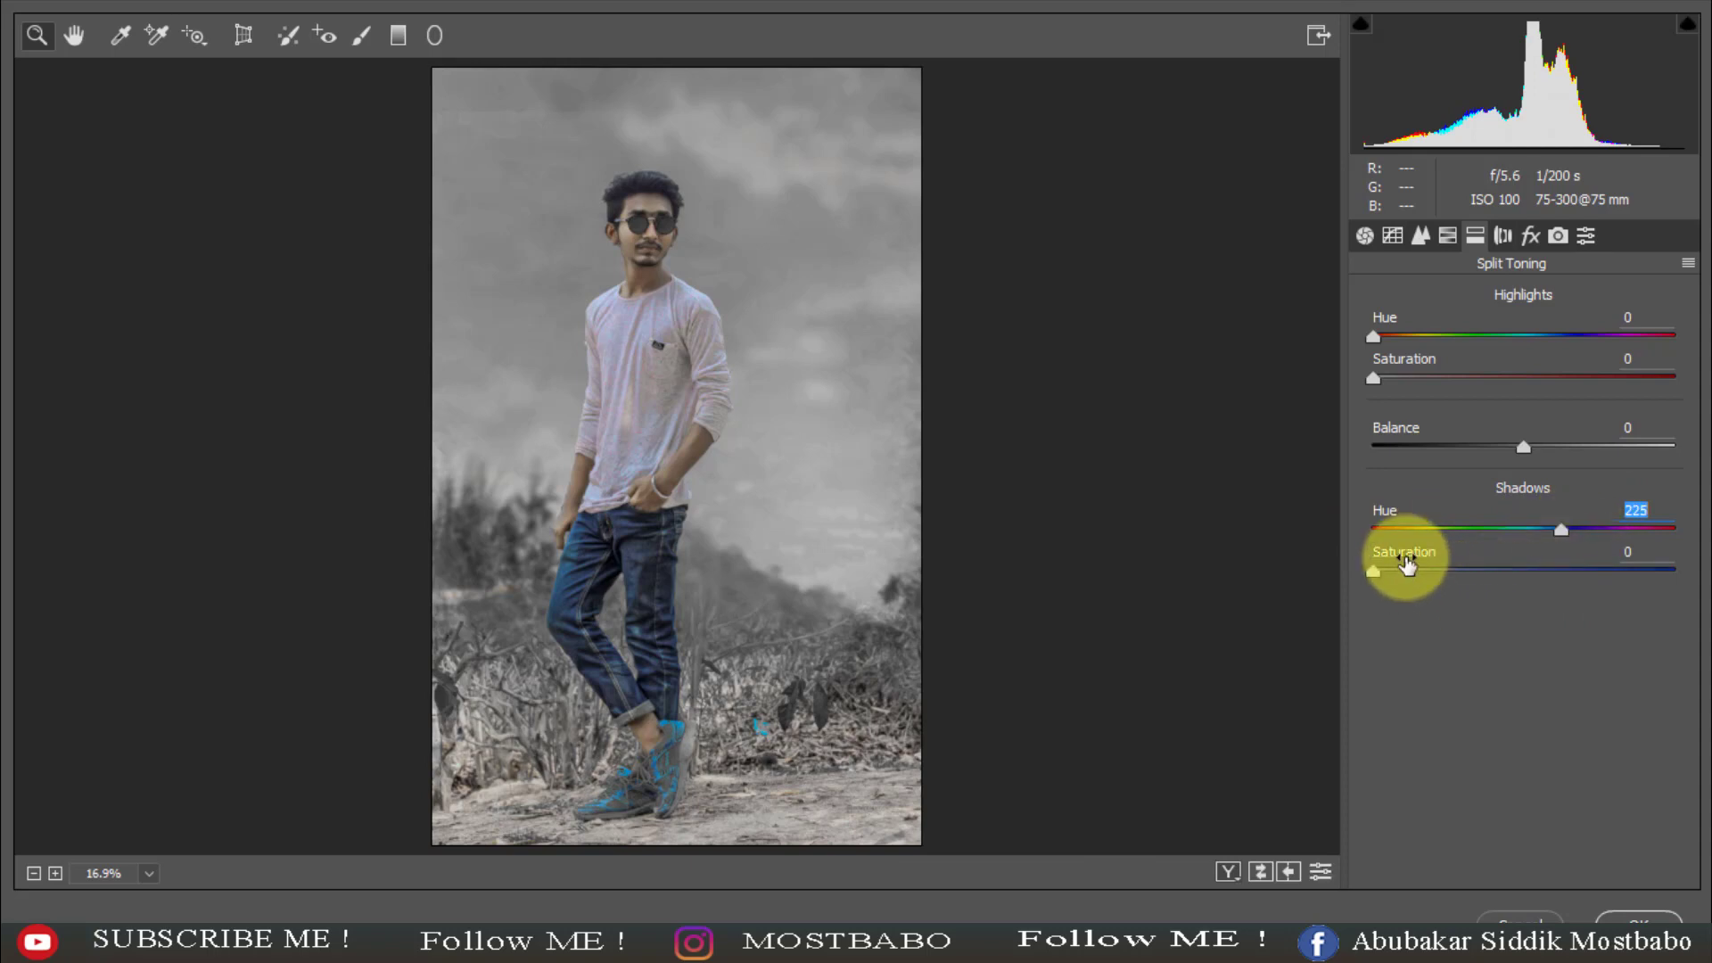
pyautogui.moveTo(1393, 568)
pyautogui.mouseDown()
pyautogui.moveTo(1436, 578)
pyautogui.moveTo(1418, 577)
pyautogui.mouseUp()
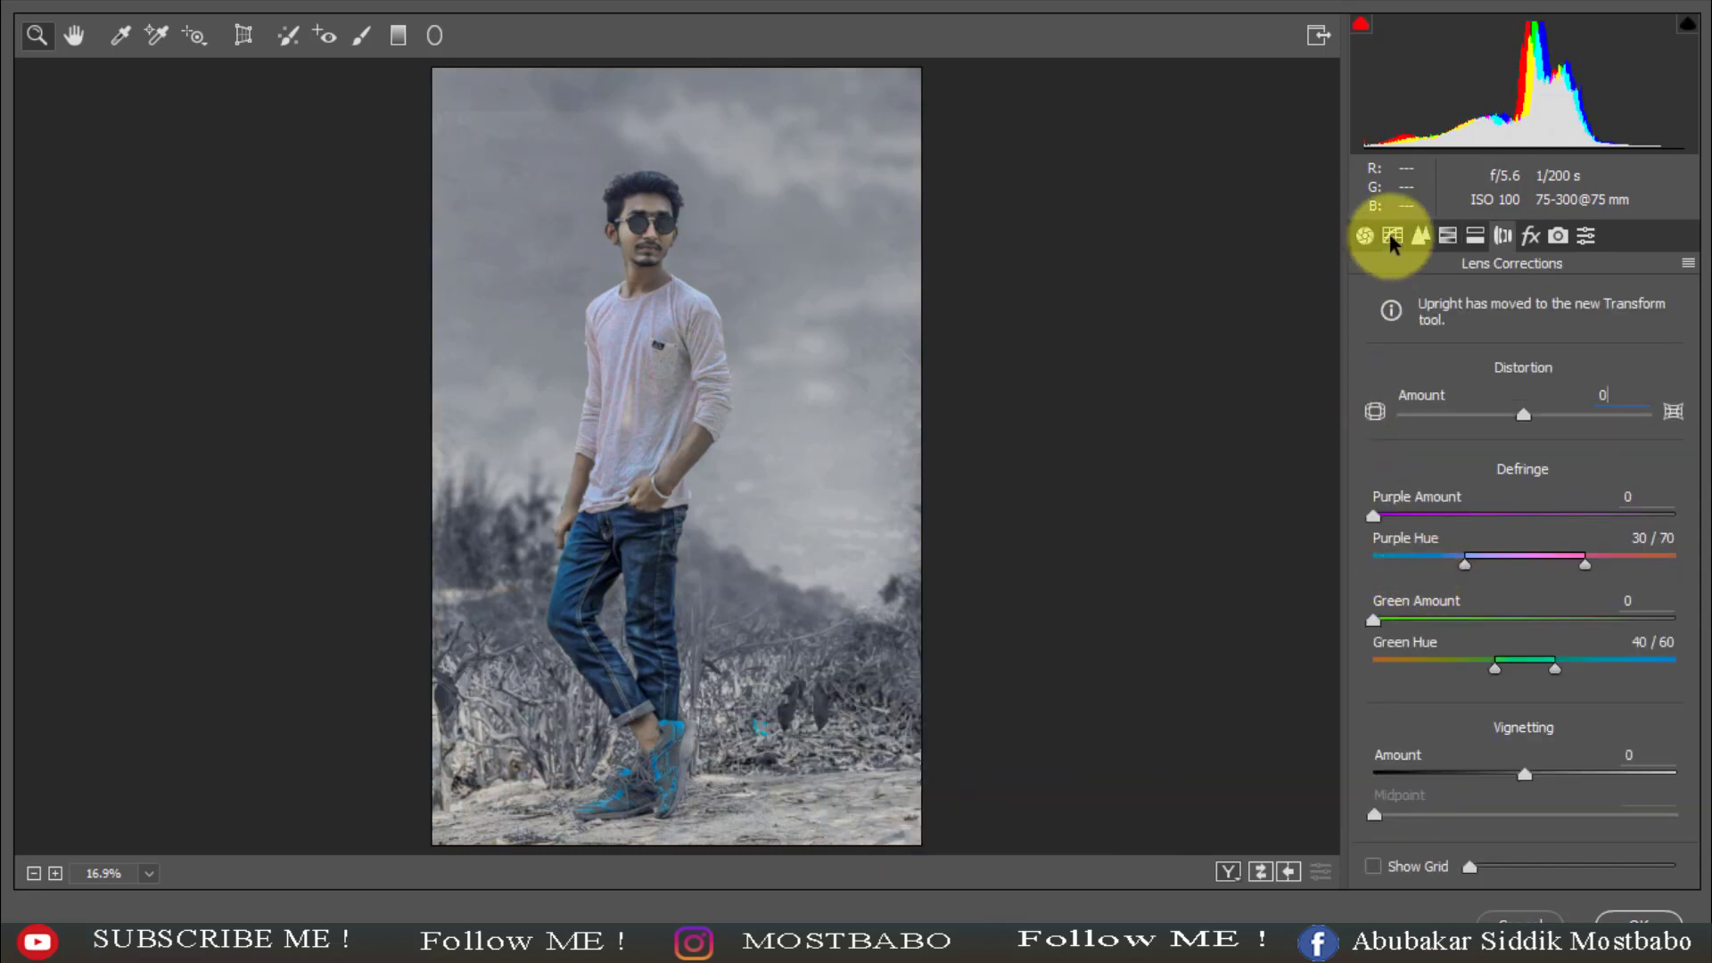
pyautogui.click(1392, 235)
pyautogui.click(1423, 236)
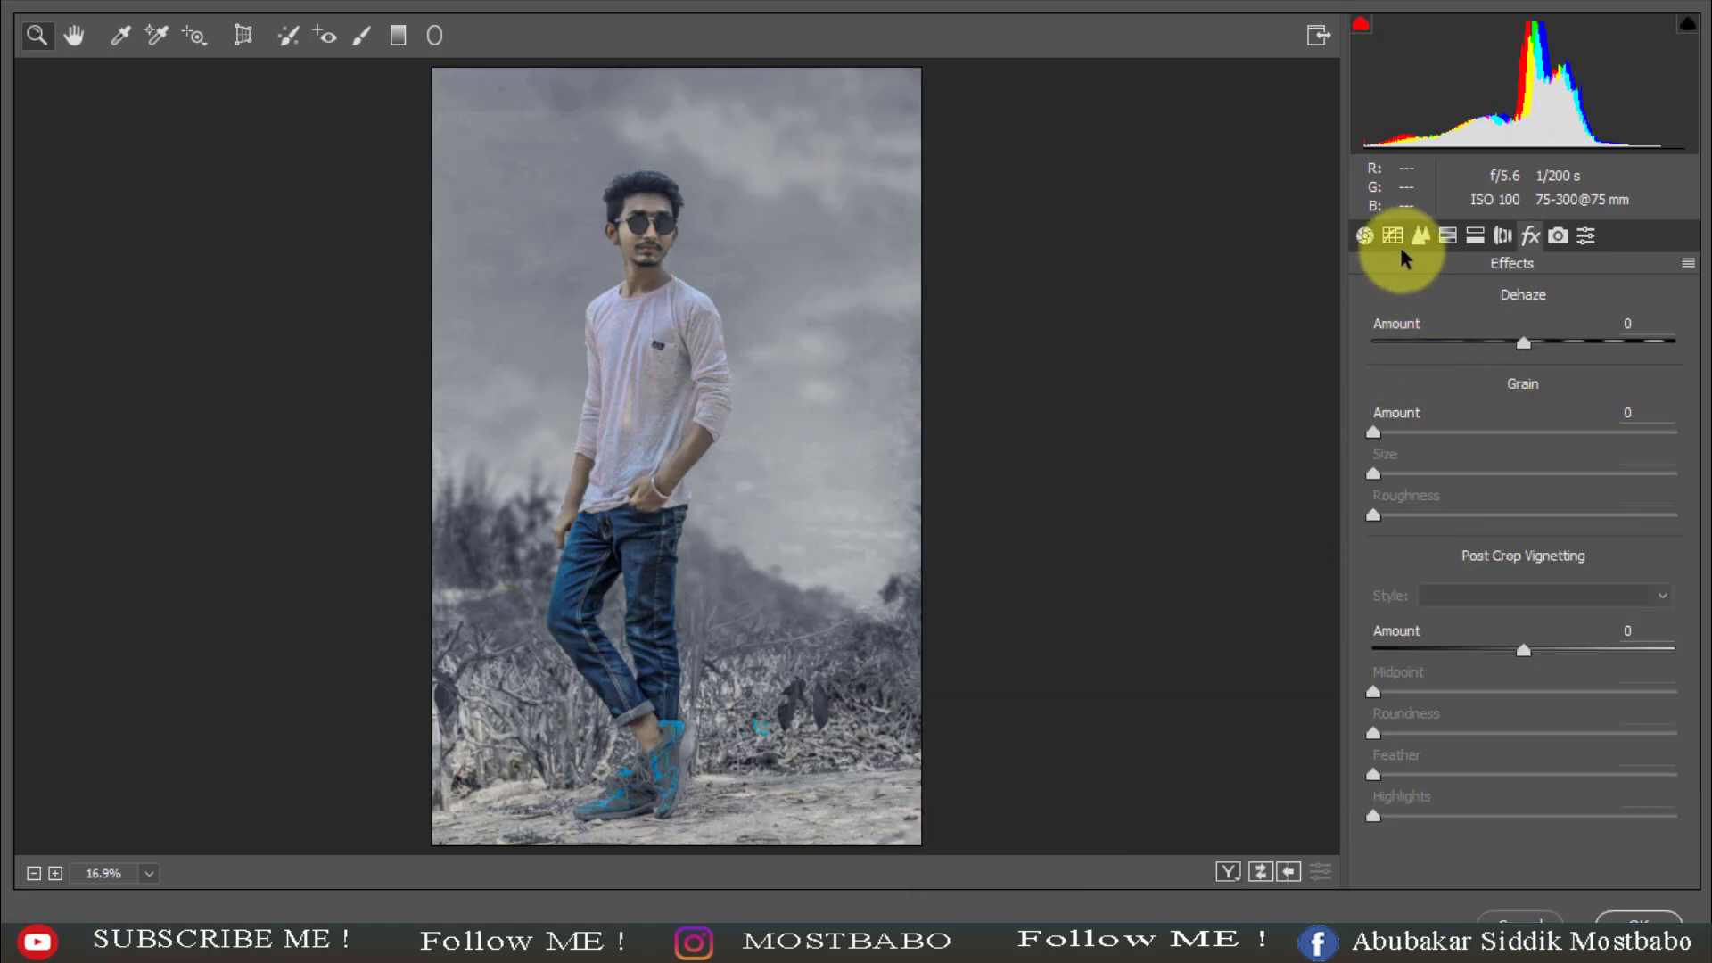
pyautogui.click(1394, 235)
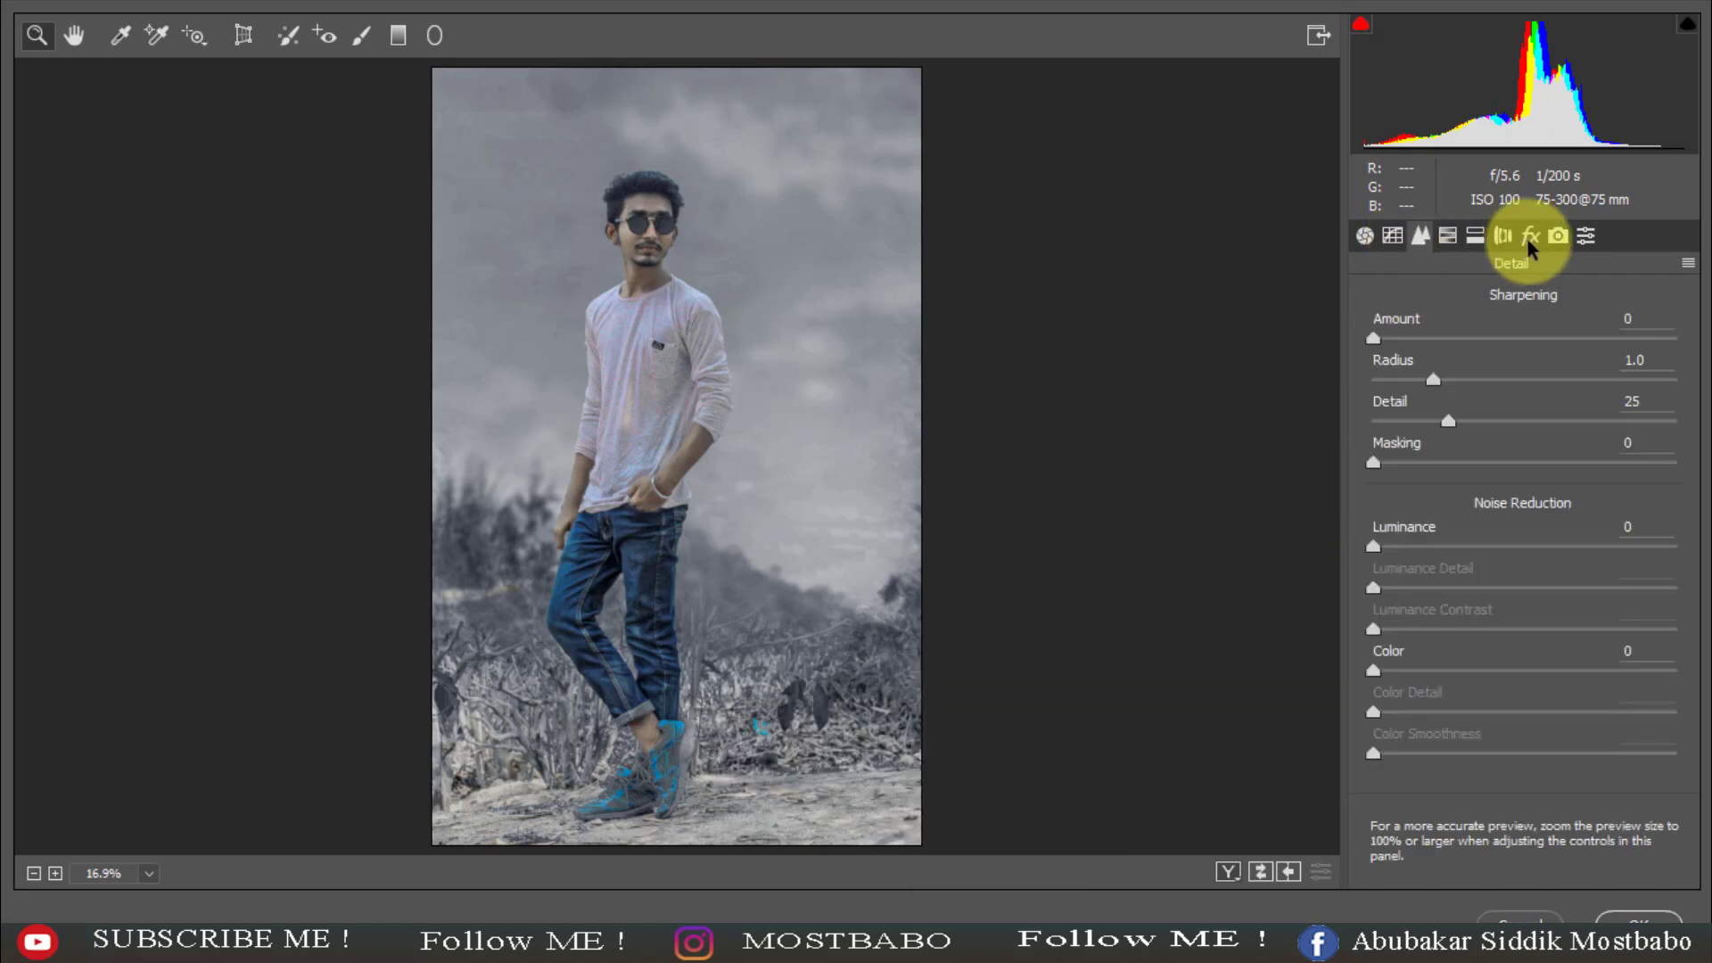
# - Add a post-crop vignette with Amount -10, Roundness +53 and a strongly increased Feather
pyautogui.click(1529, 237)
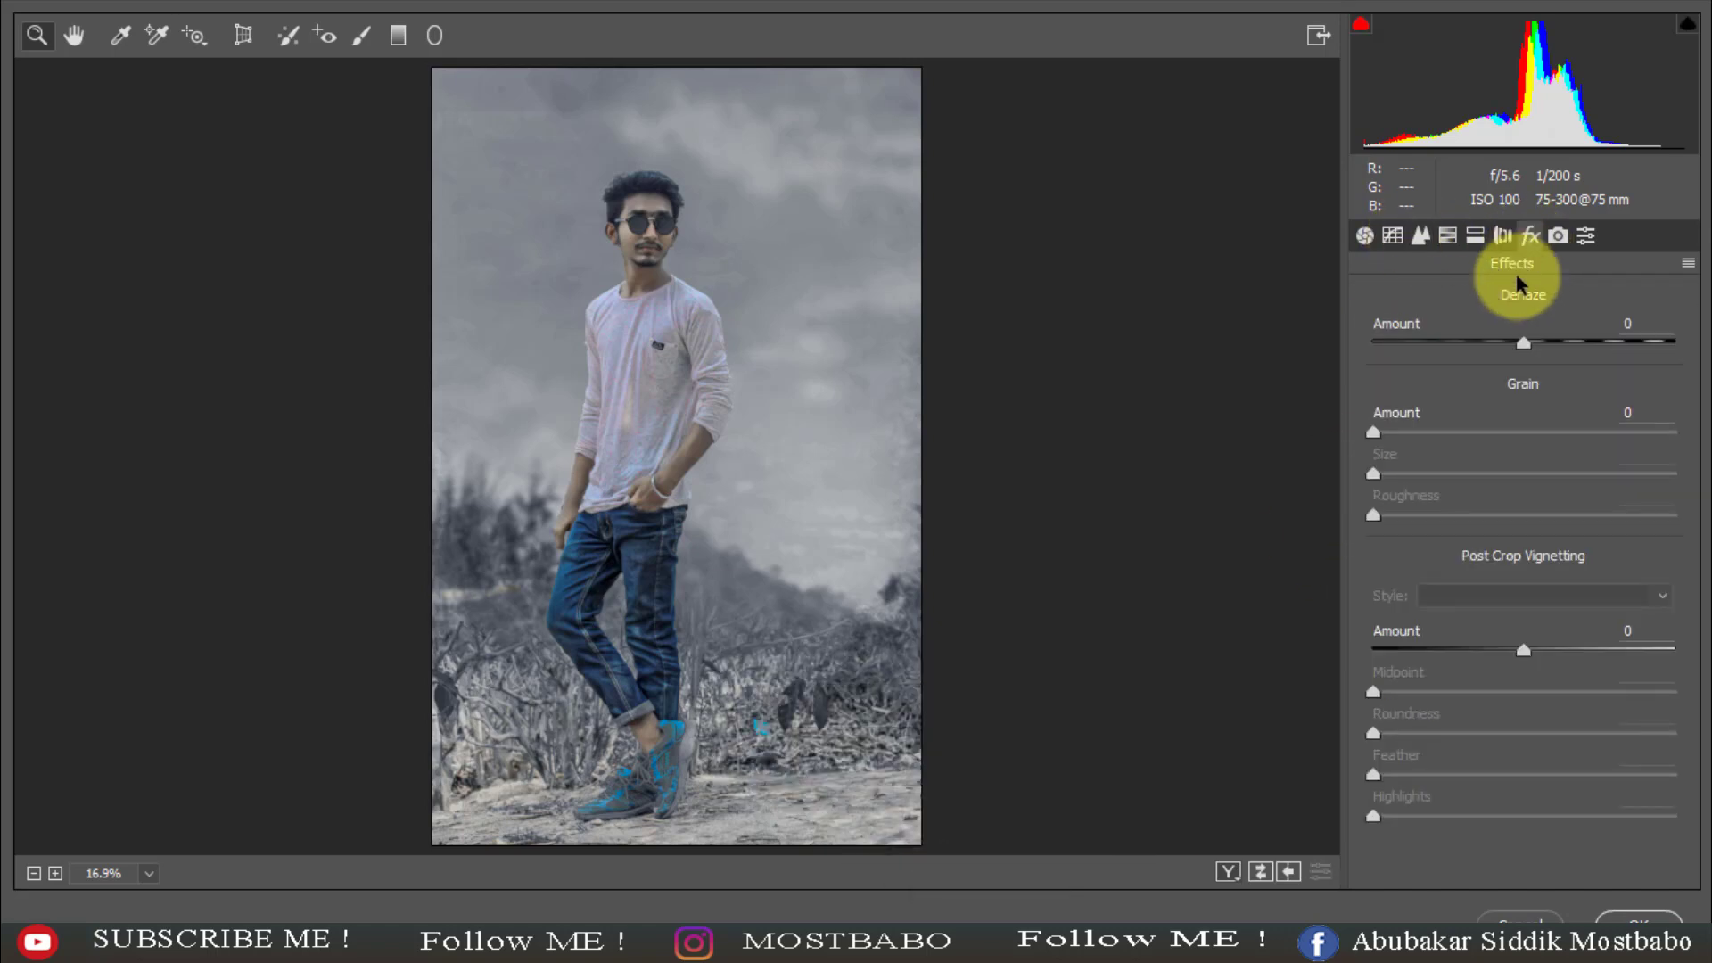
pyautogui.moveTo(1524, 649); pyautogui.dragTo(1508, 655)
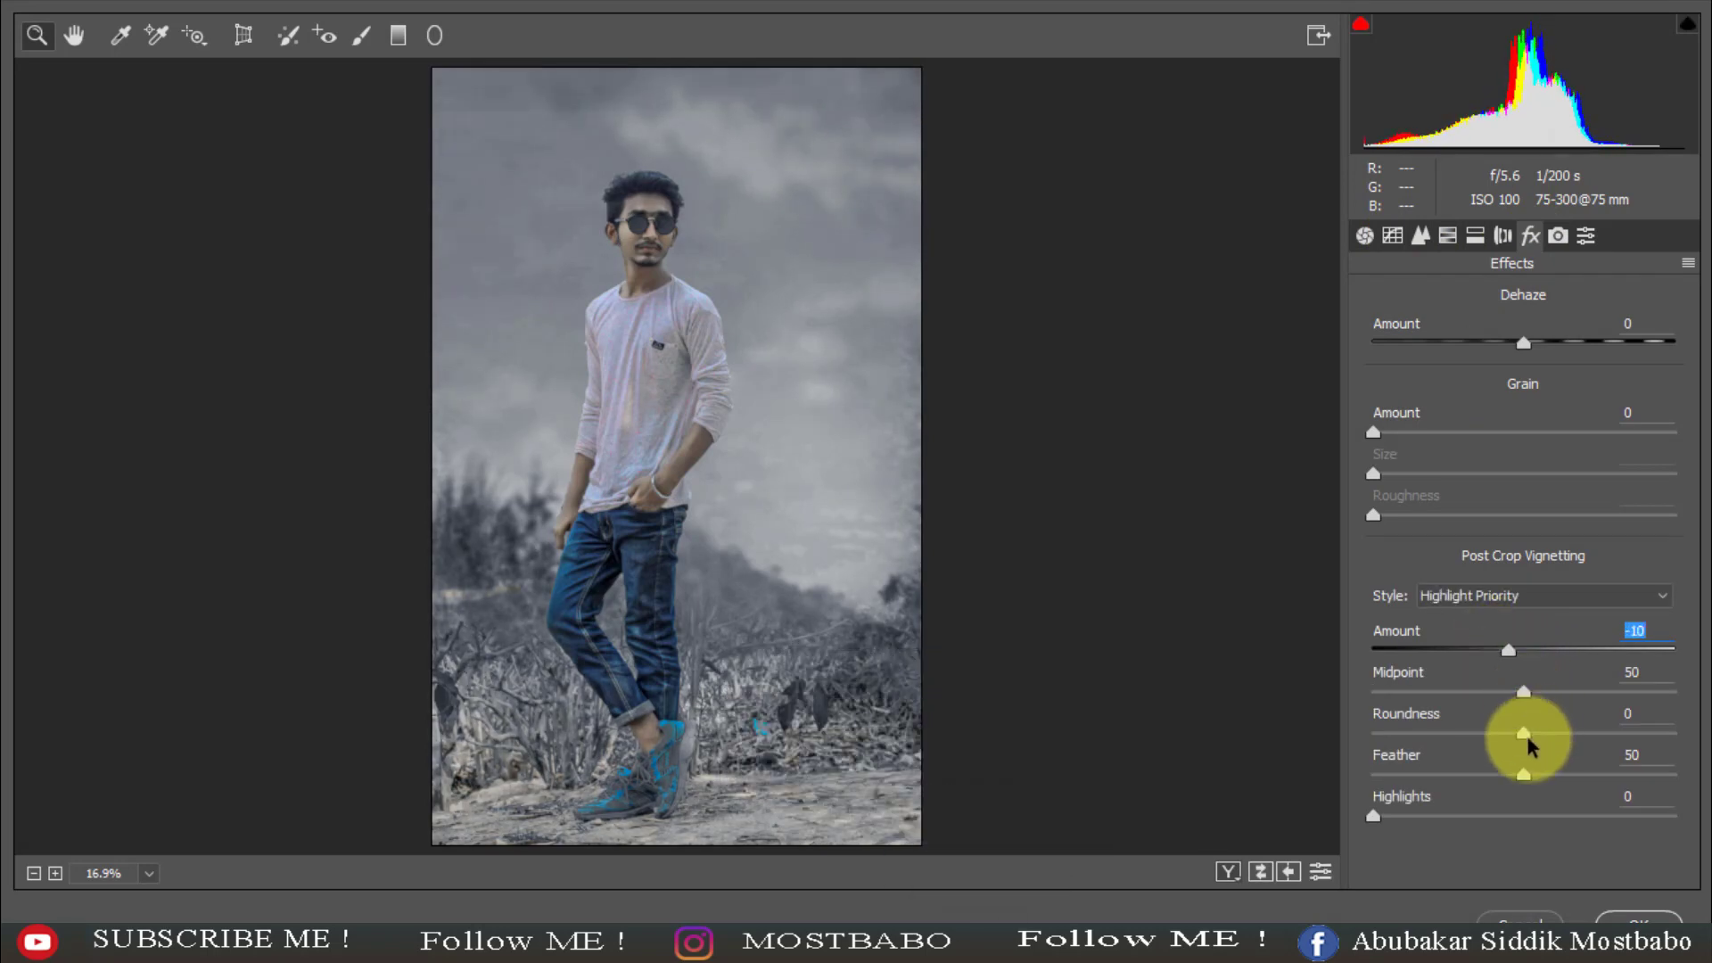
pyautogui.moveTo(1526, 736); pyautogui.dragTo(1609, 749)
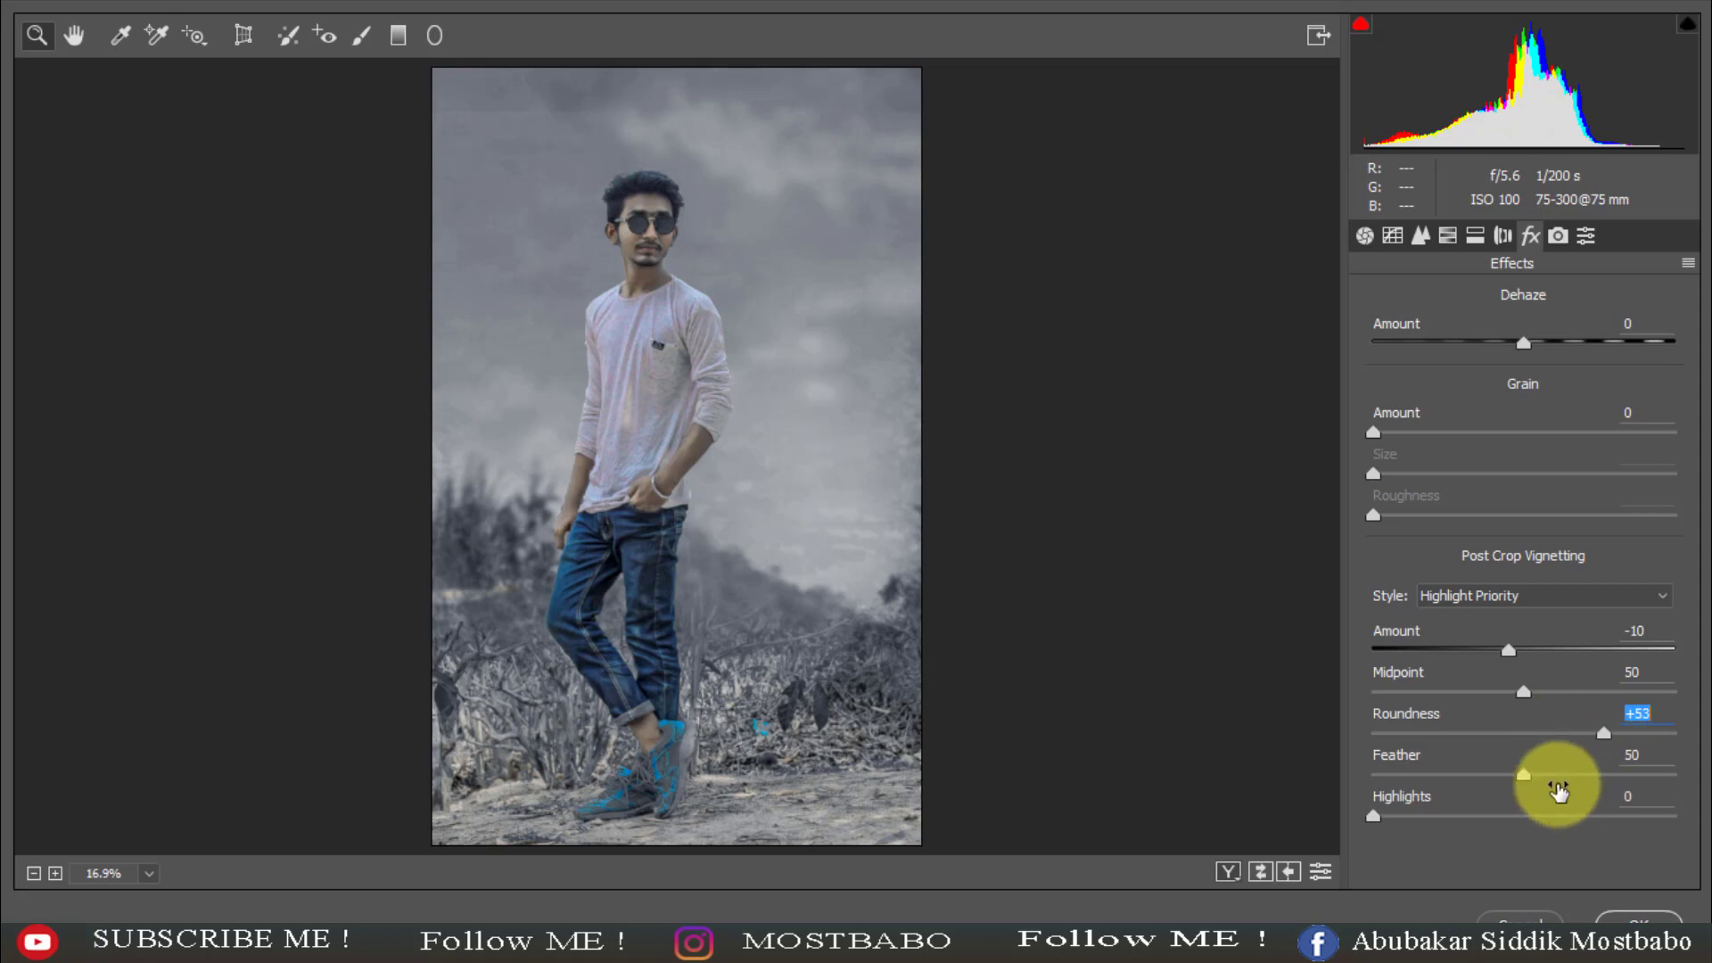
pyautogui.moveTo(1535, 779); pyautogui.dragTo(1694, 778)
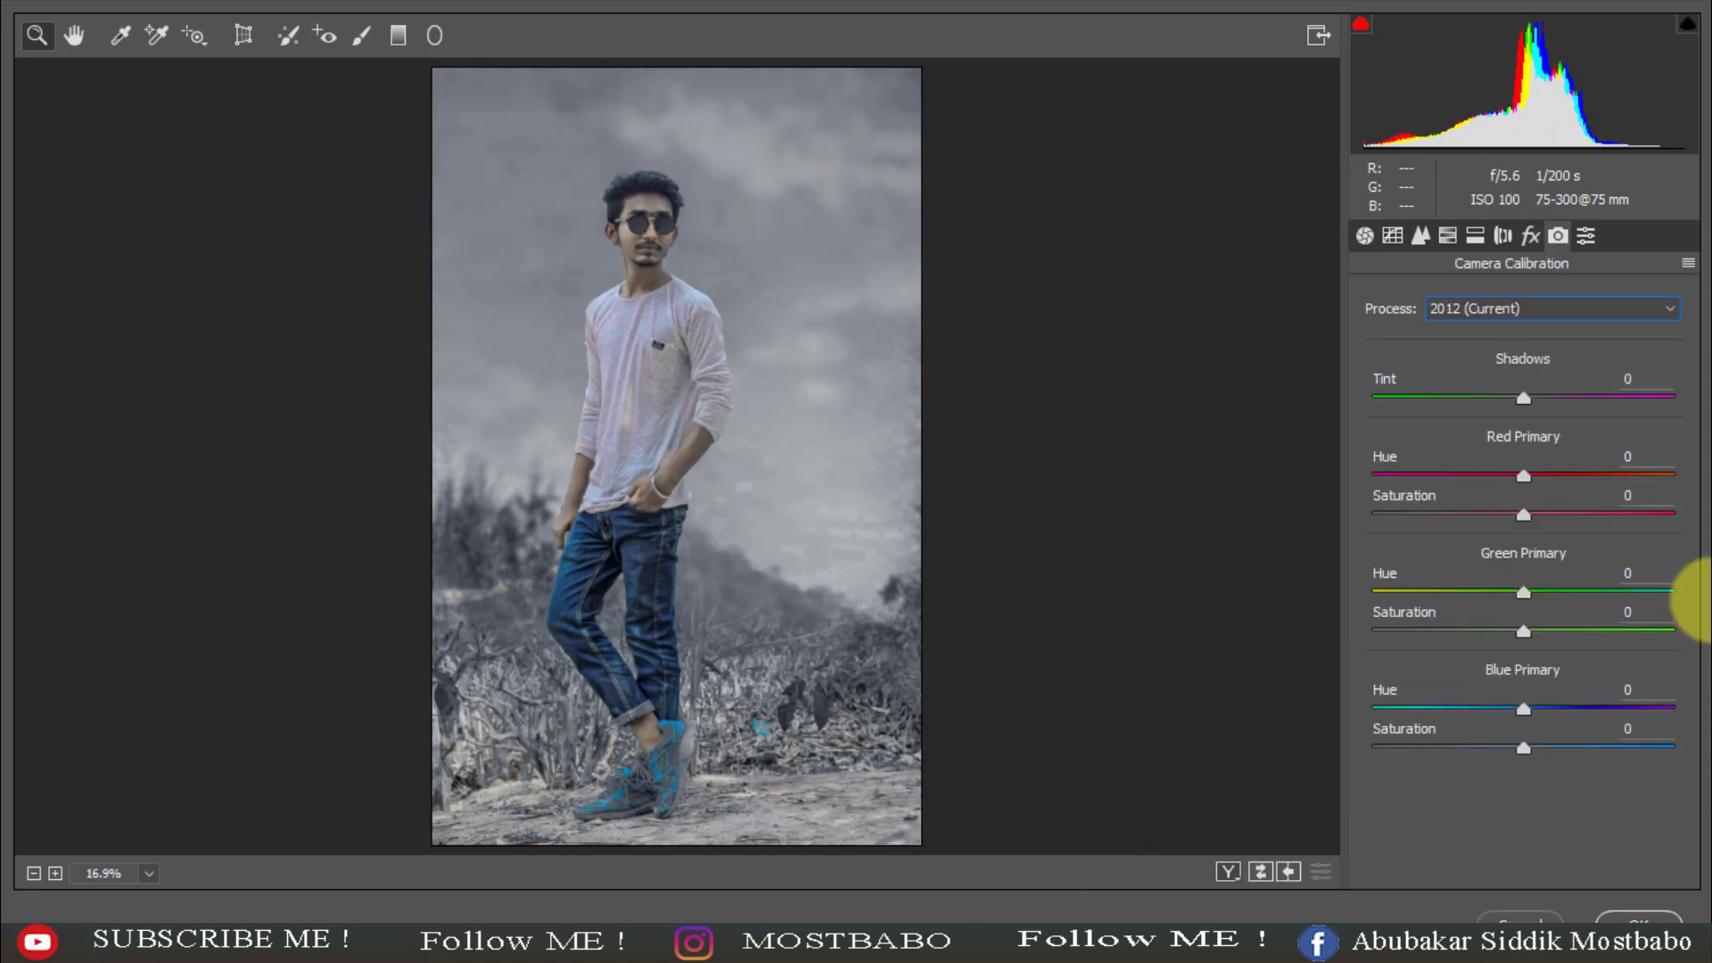
# - Set the Camera Calibration shadows Tint to -100 and the Red Primary Hue to +20
pyautogui.click(1423, 236)
pyautogui.click(1366, 237)
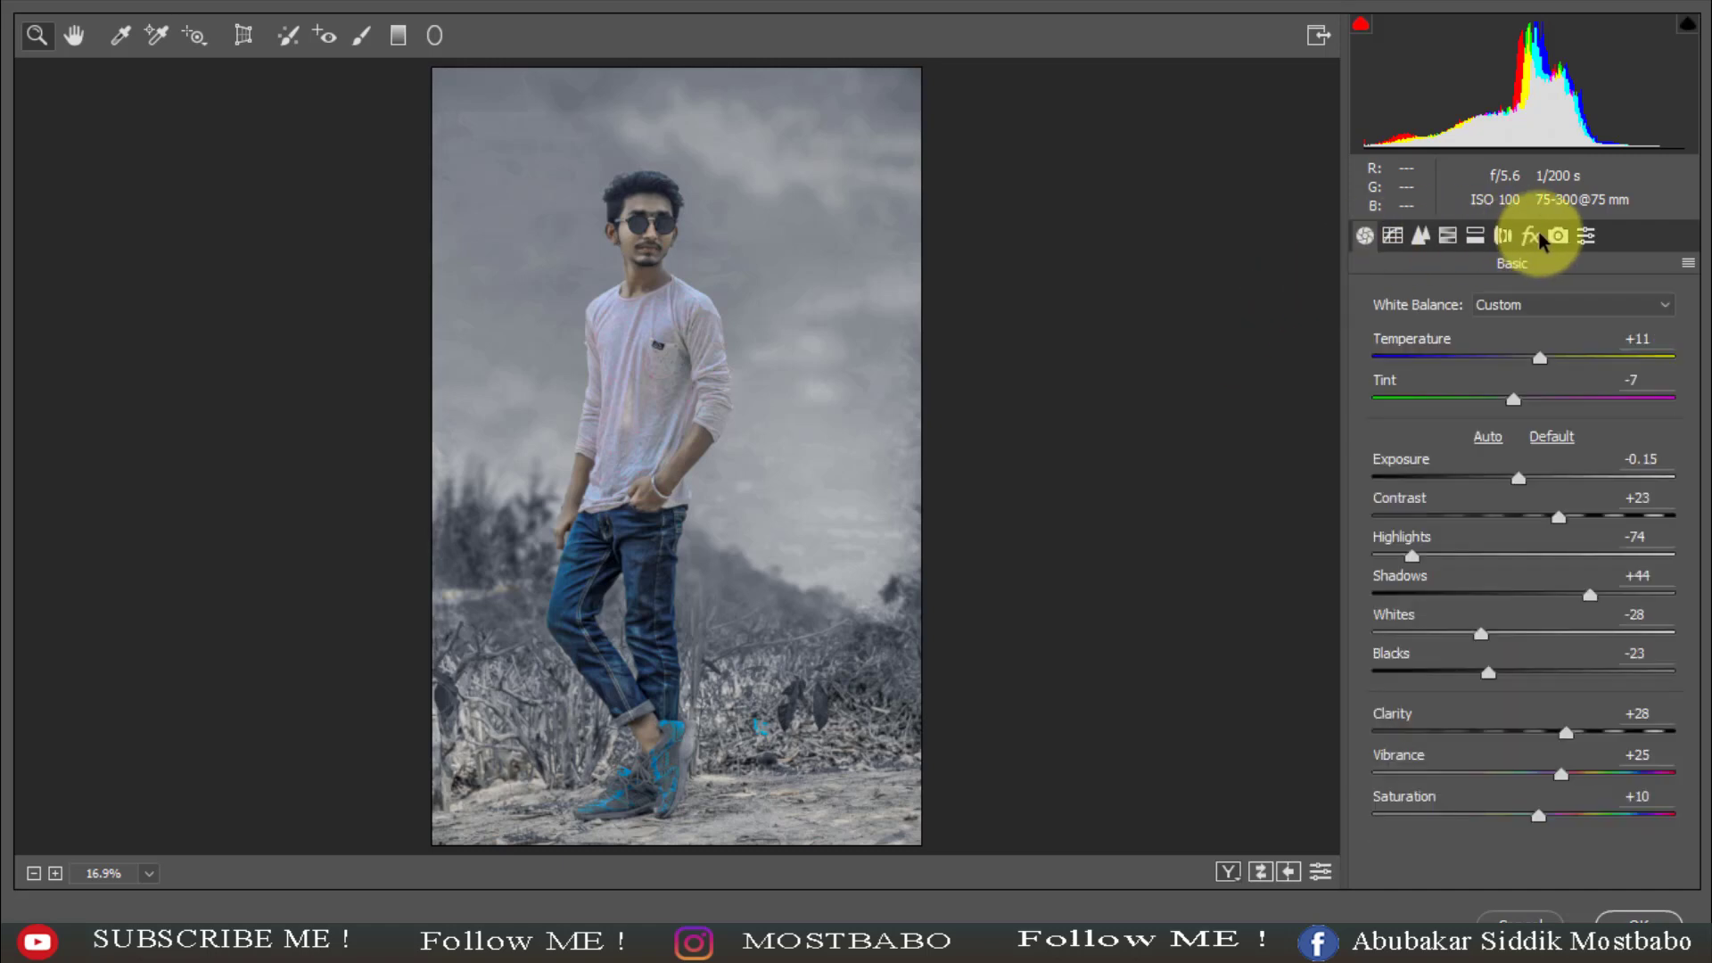
pyautogui.click(1558, 238)
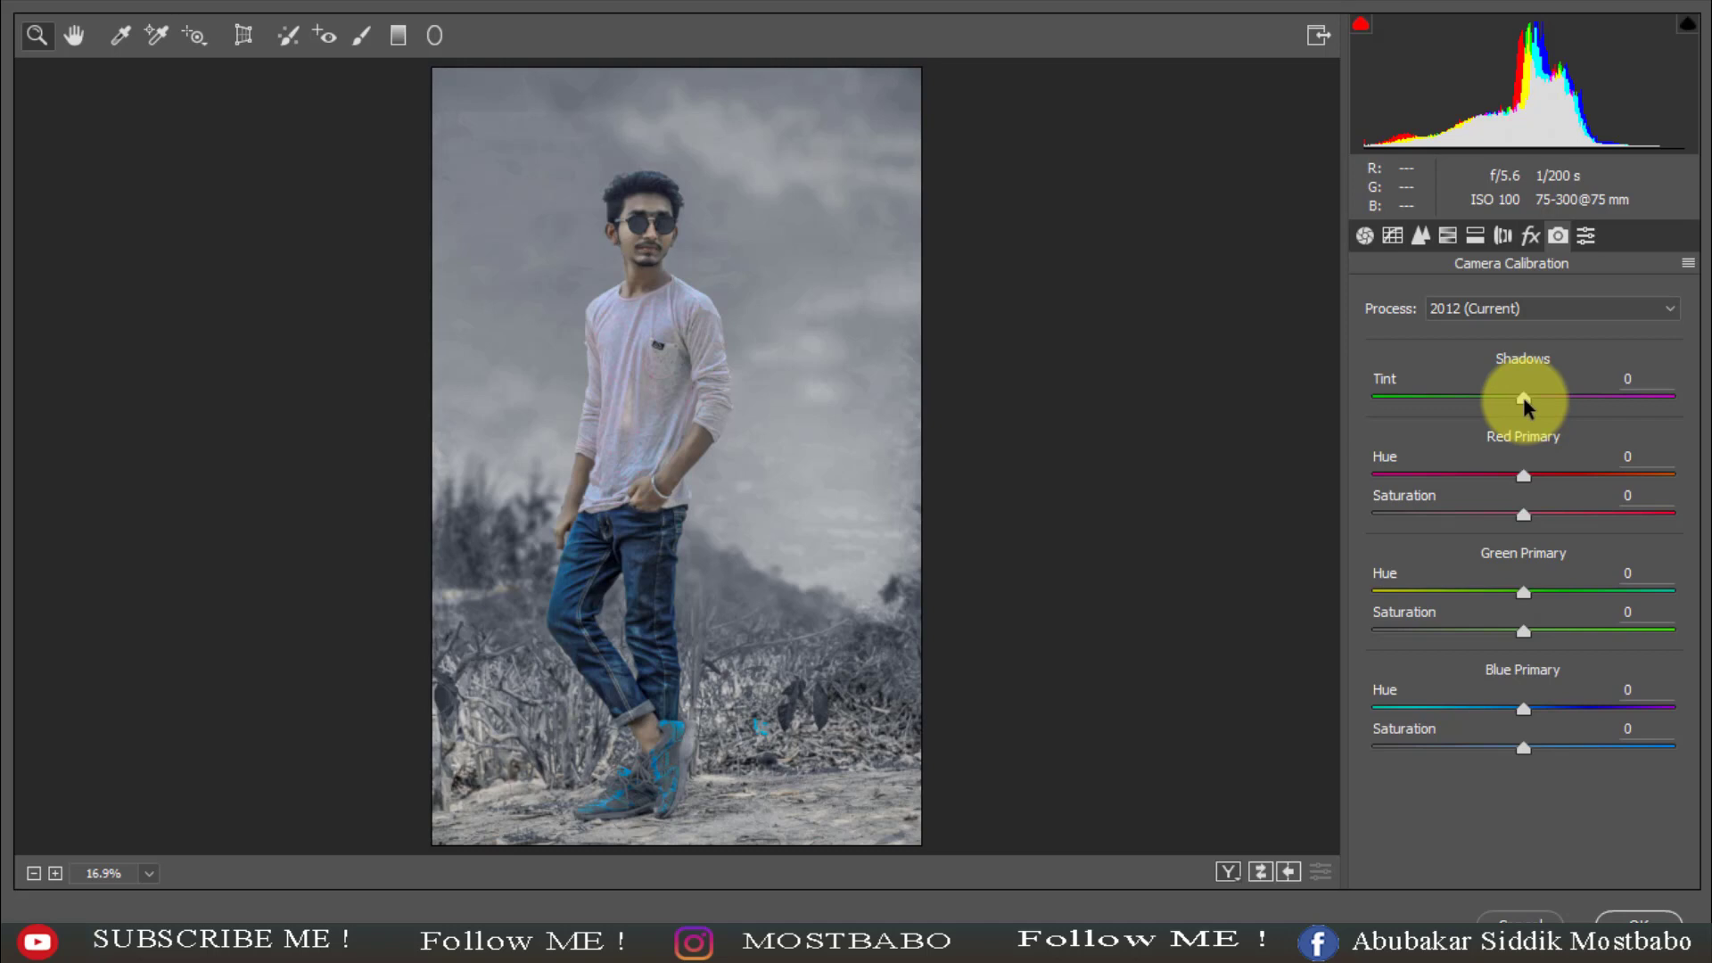
pyautogui.moveTo(1522, 395); pyautogui.dragTo(1292, 397)
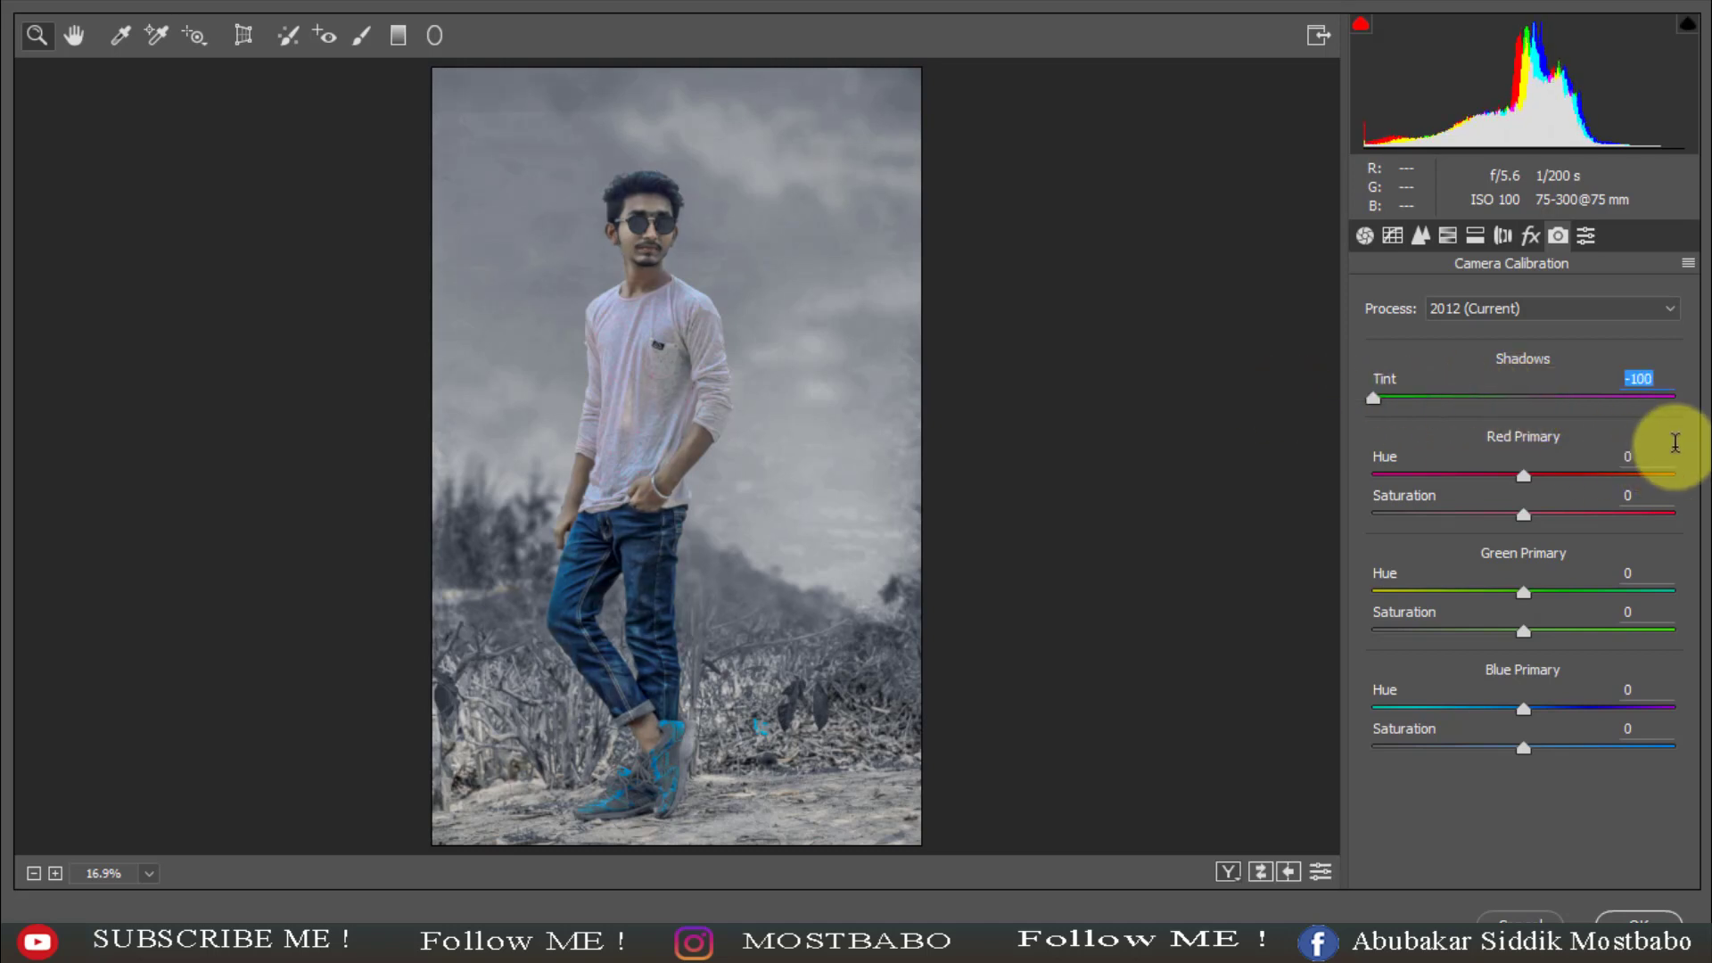
pyautogui.moveTo(1556, 486); pyautogui.dragTo(1554, 488)
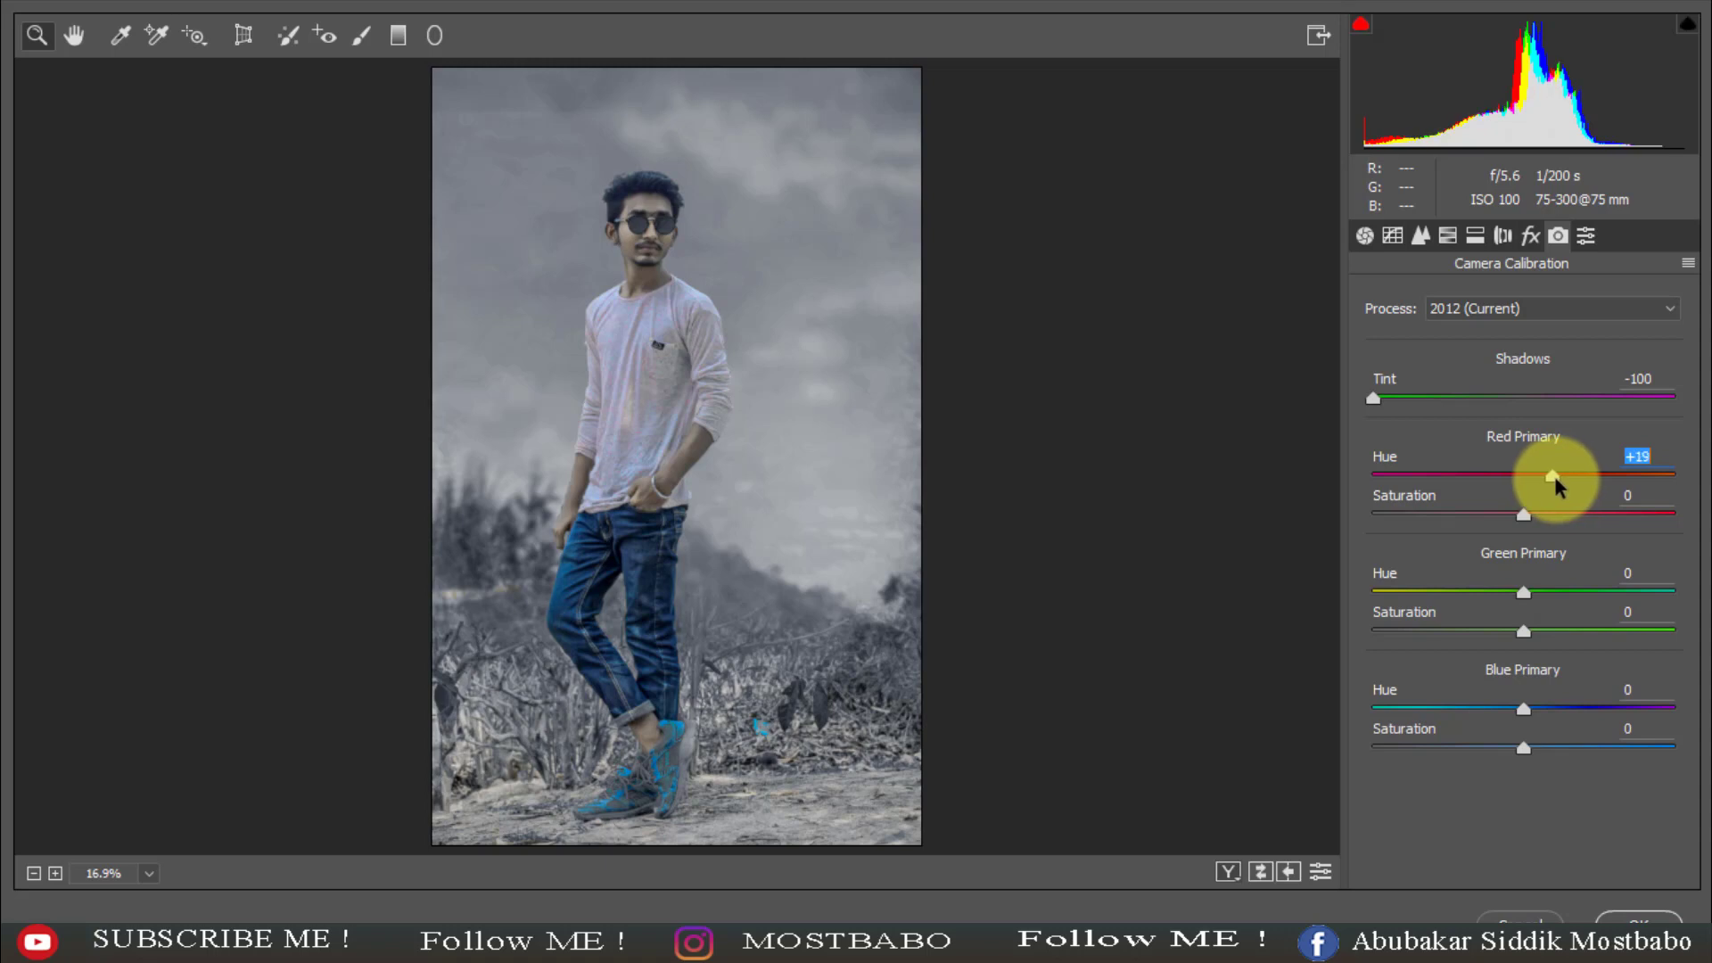
pyautogui.click(1662, 456)
pyautogui.press('BackSpace')
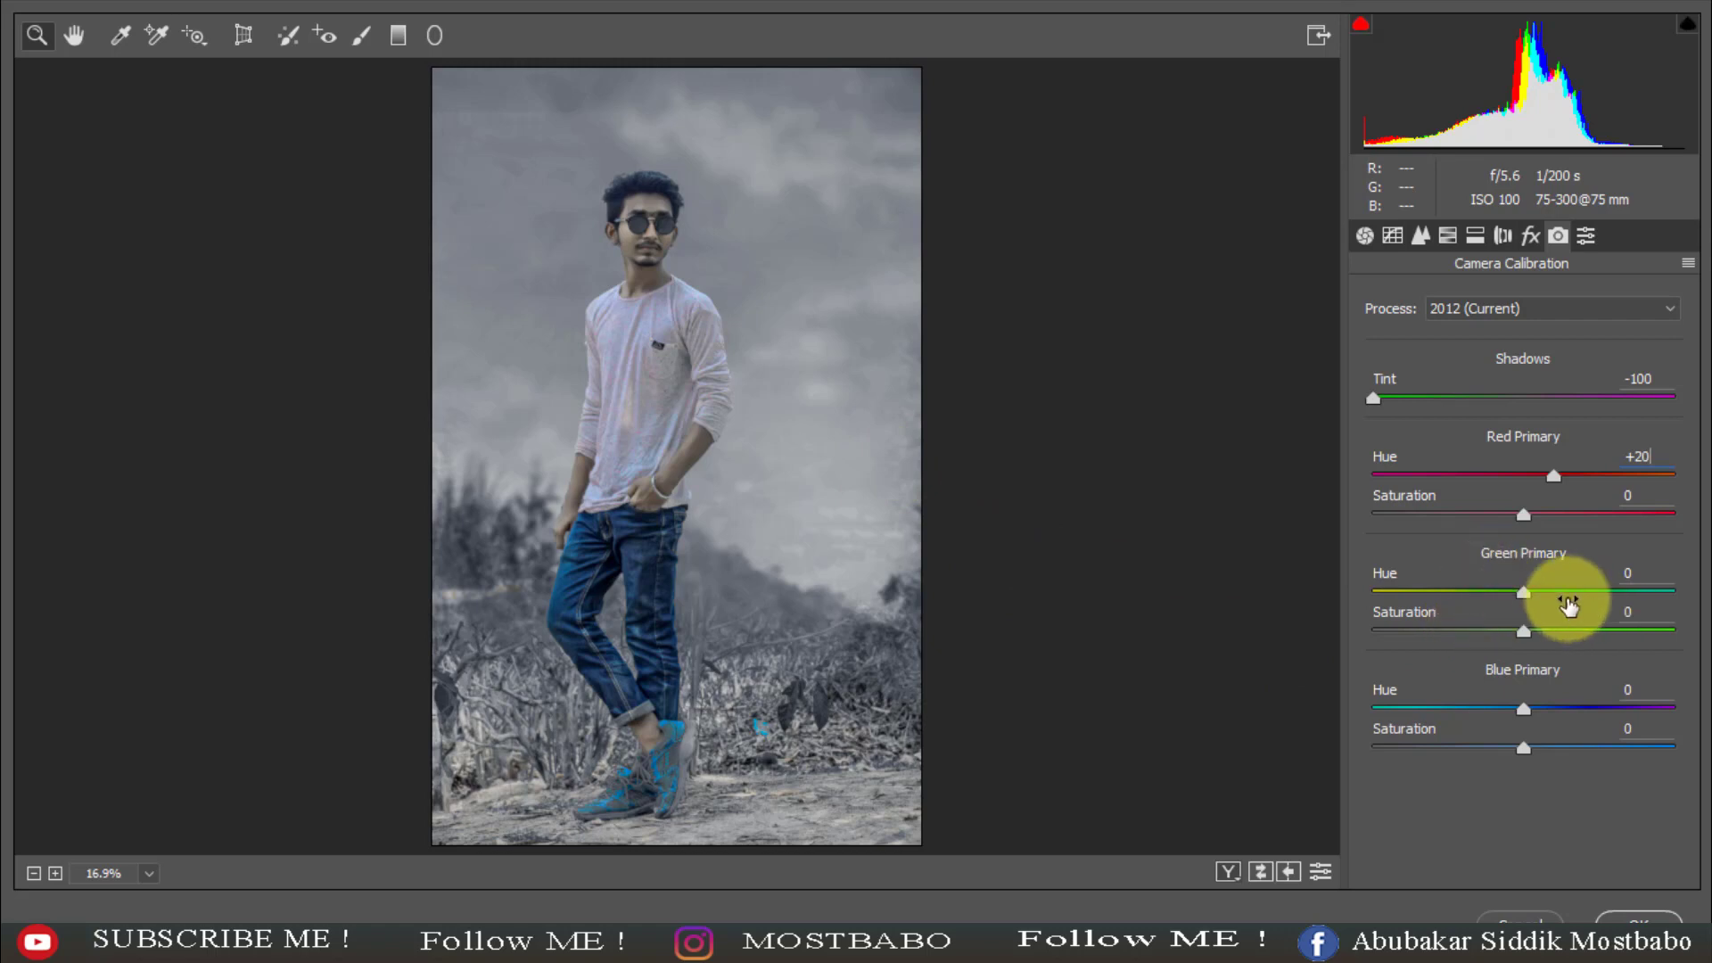
# - Calibrate the Green Primary to Hue +50 and Saturation +68, and the Blue Primary to Hue -100 with strongly raised Saturation
pyautogui.moveTo(1525, 592); pyautogui.dragTo(1598, 607)
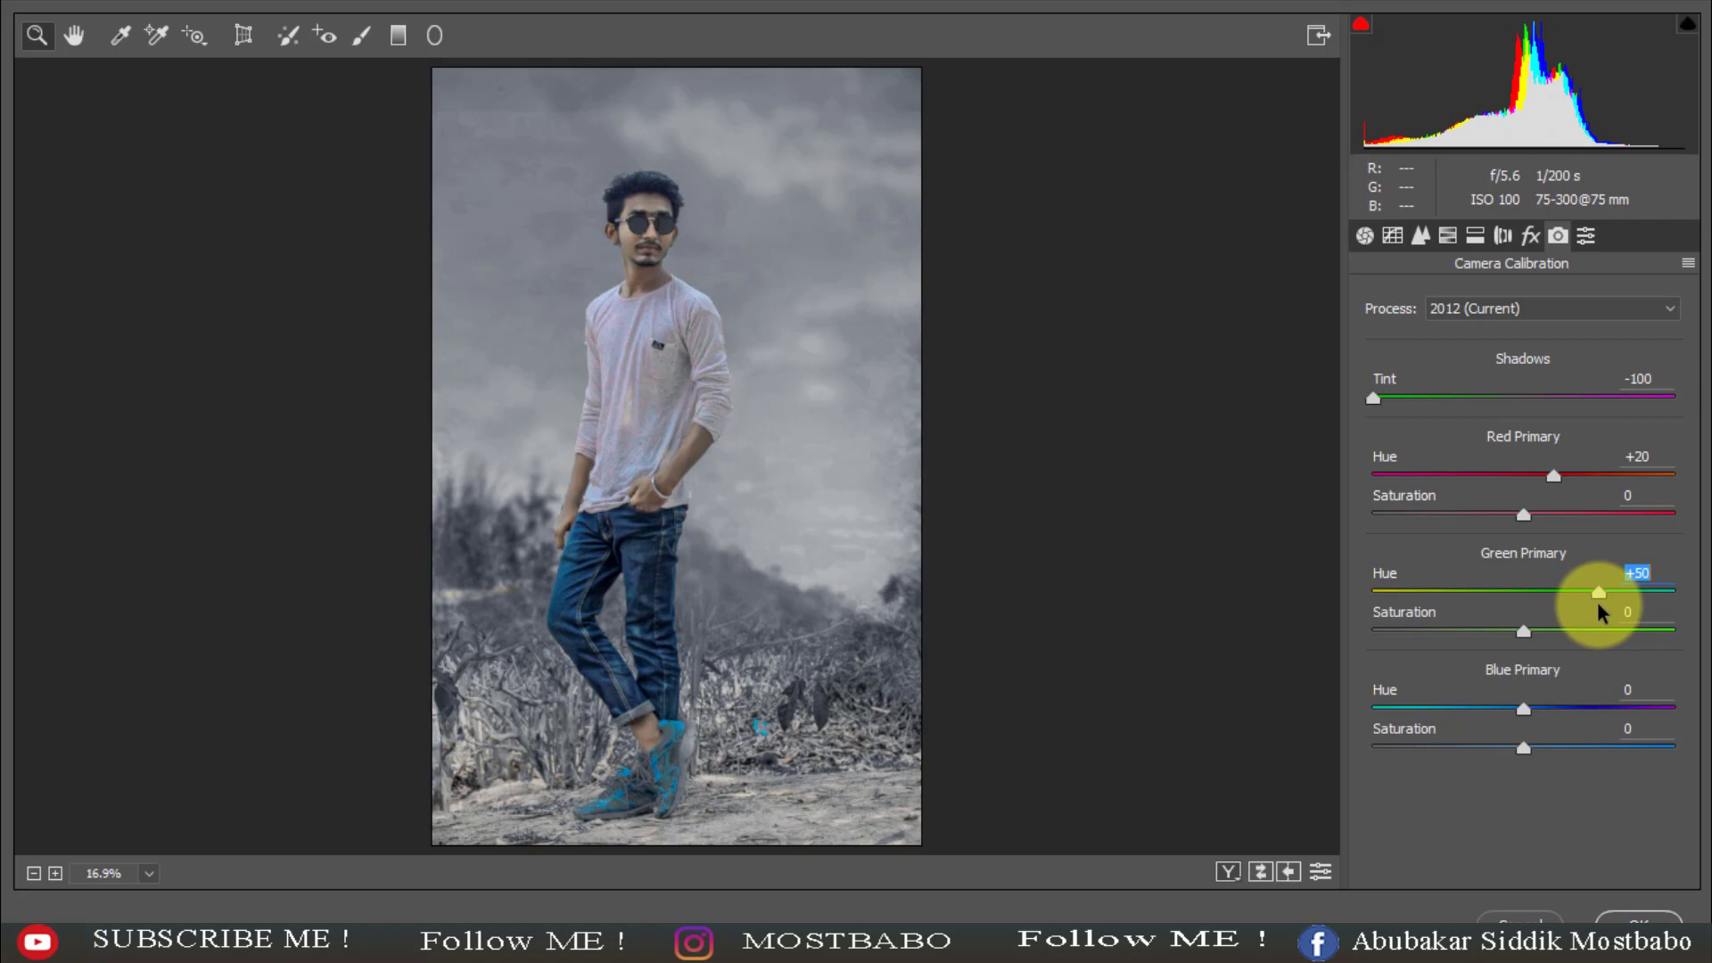
pyautogui.moveTo(1524, 630); pyautogui.dragTo(1625, 636)
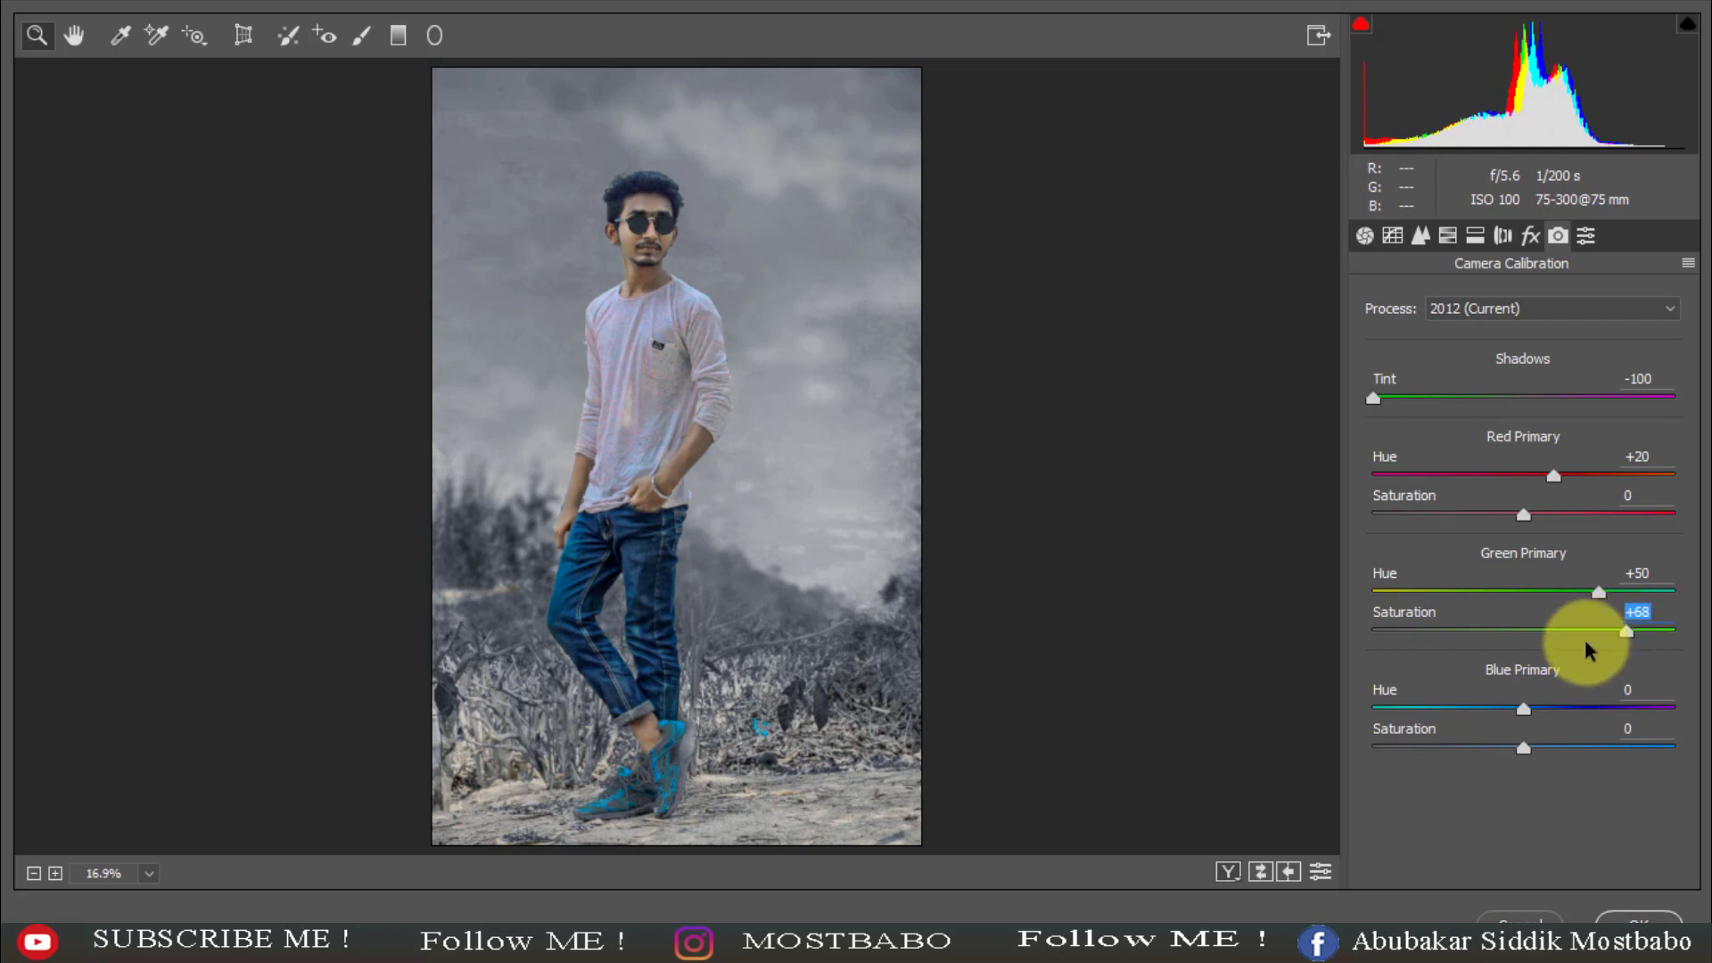
pyautogui.moveTo(1521, 708); pyautogui.dragTo(1284, 699)
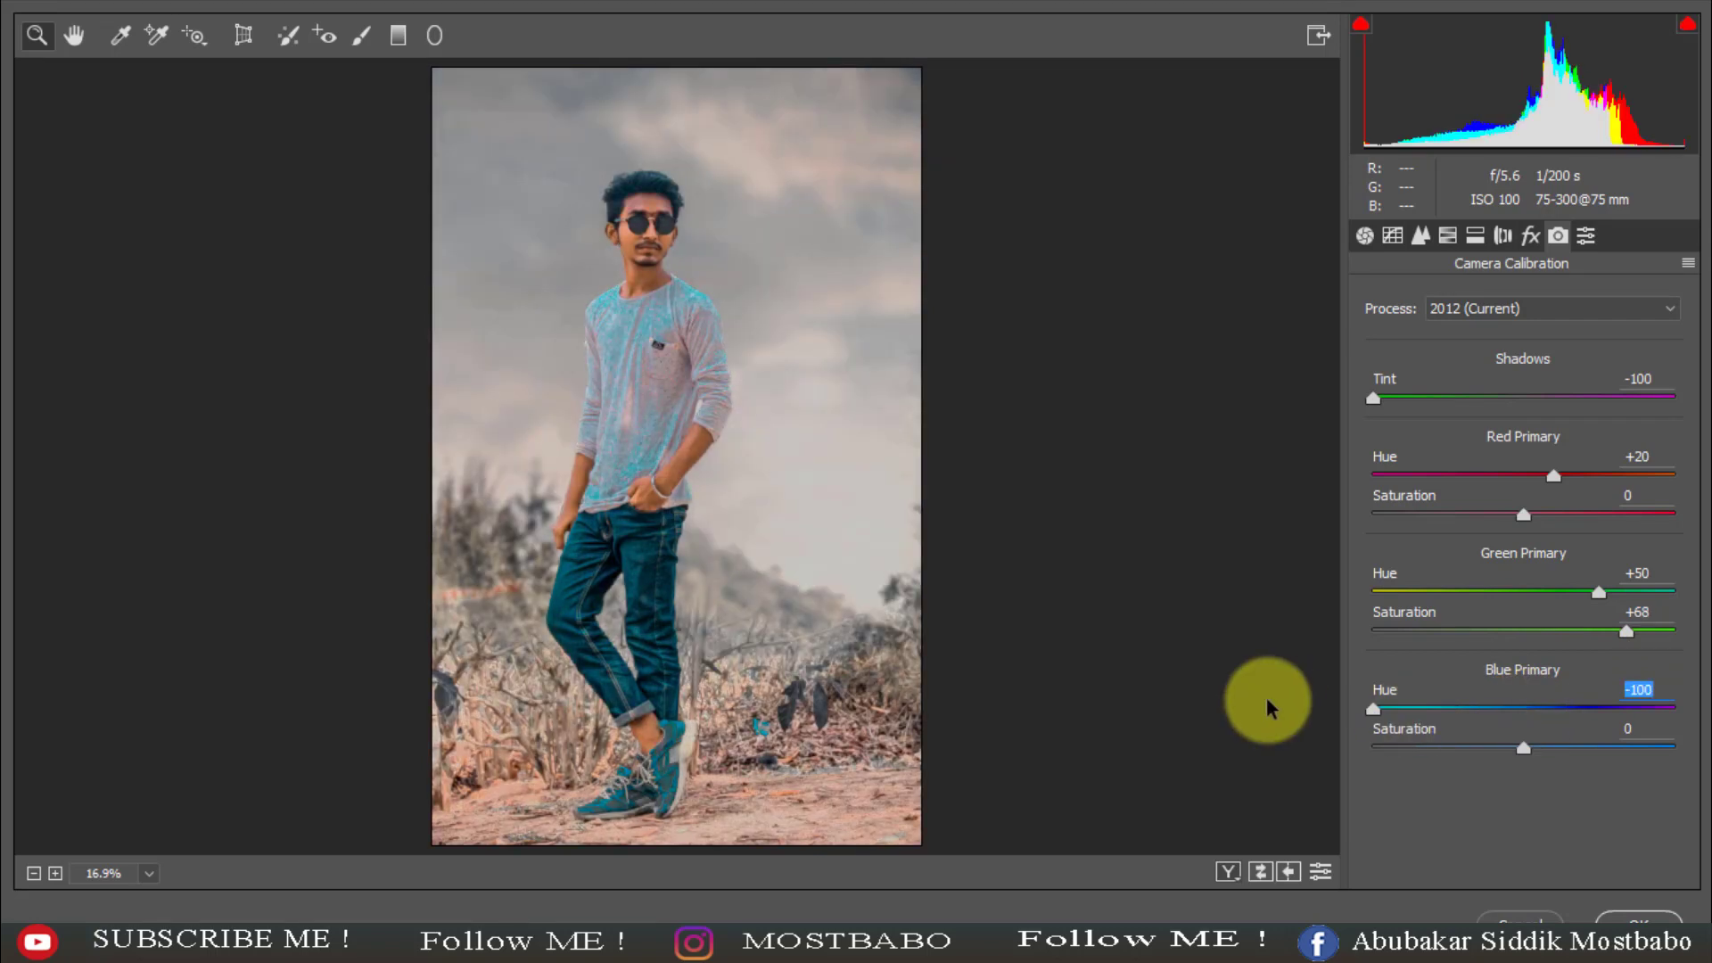
pyautogui.moveTo(1523, 747); pyautogui.dragTo(1674, 749)
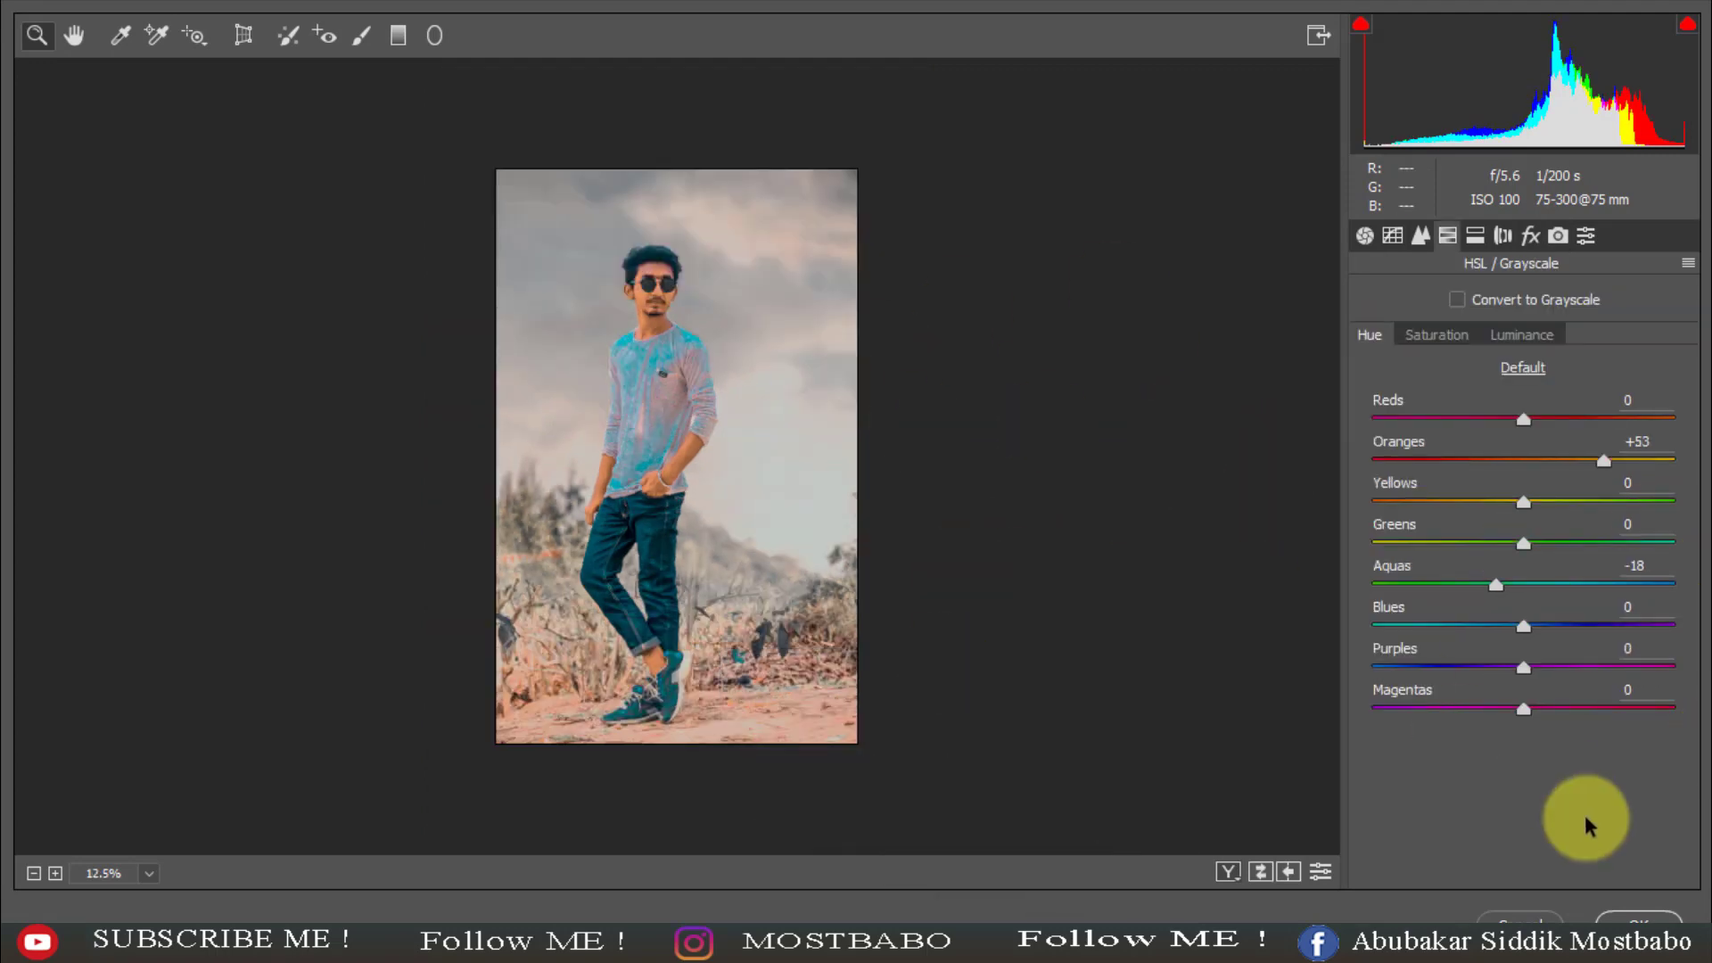
# - Apply the Camera Raw grade, and reduce noise across Layer 3 with the Imagenomic Noiseware filter's Default preset
pyautogui.click(1630, 925)
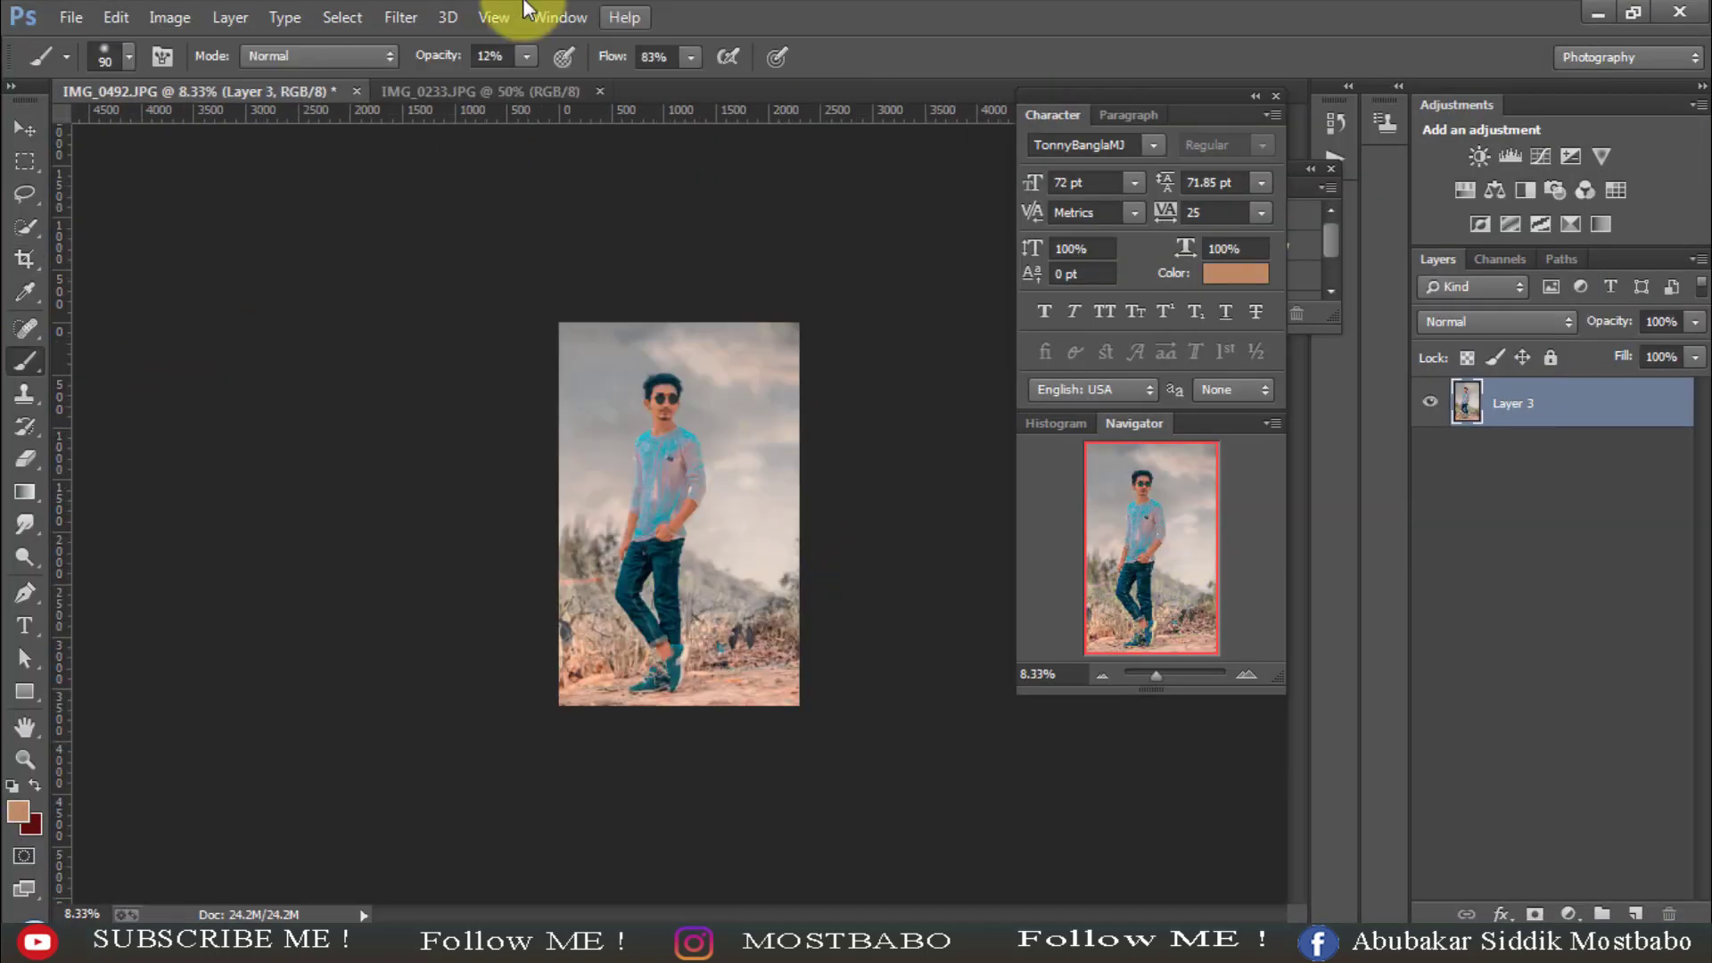
pyautogui.click(401, 17)
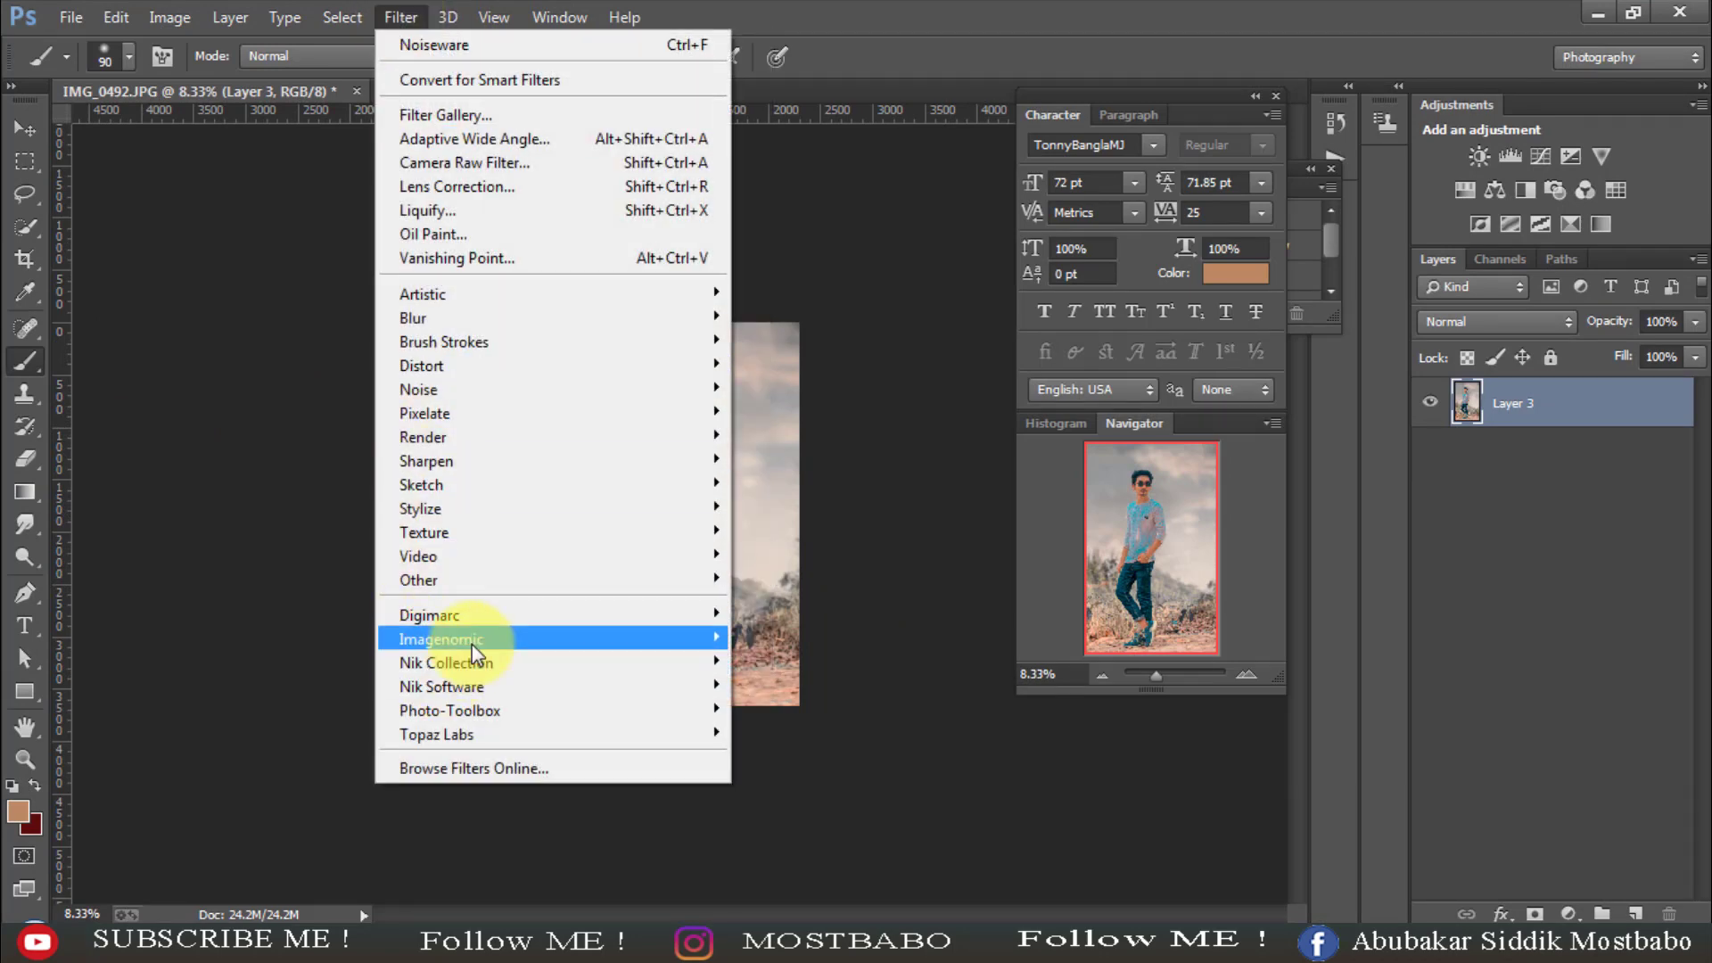
pyautogui.moveTo(470, 639)
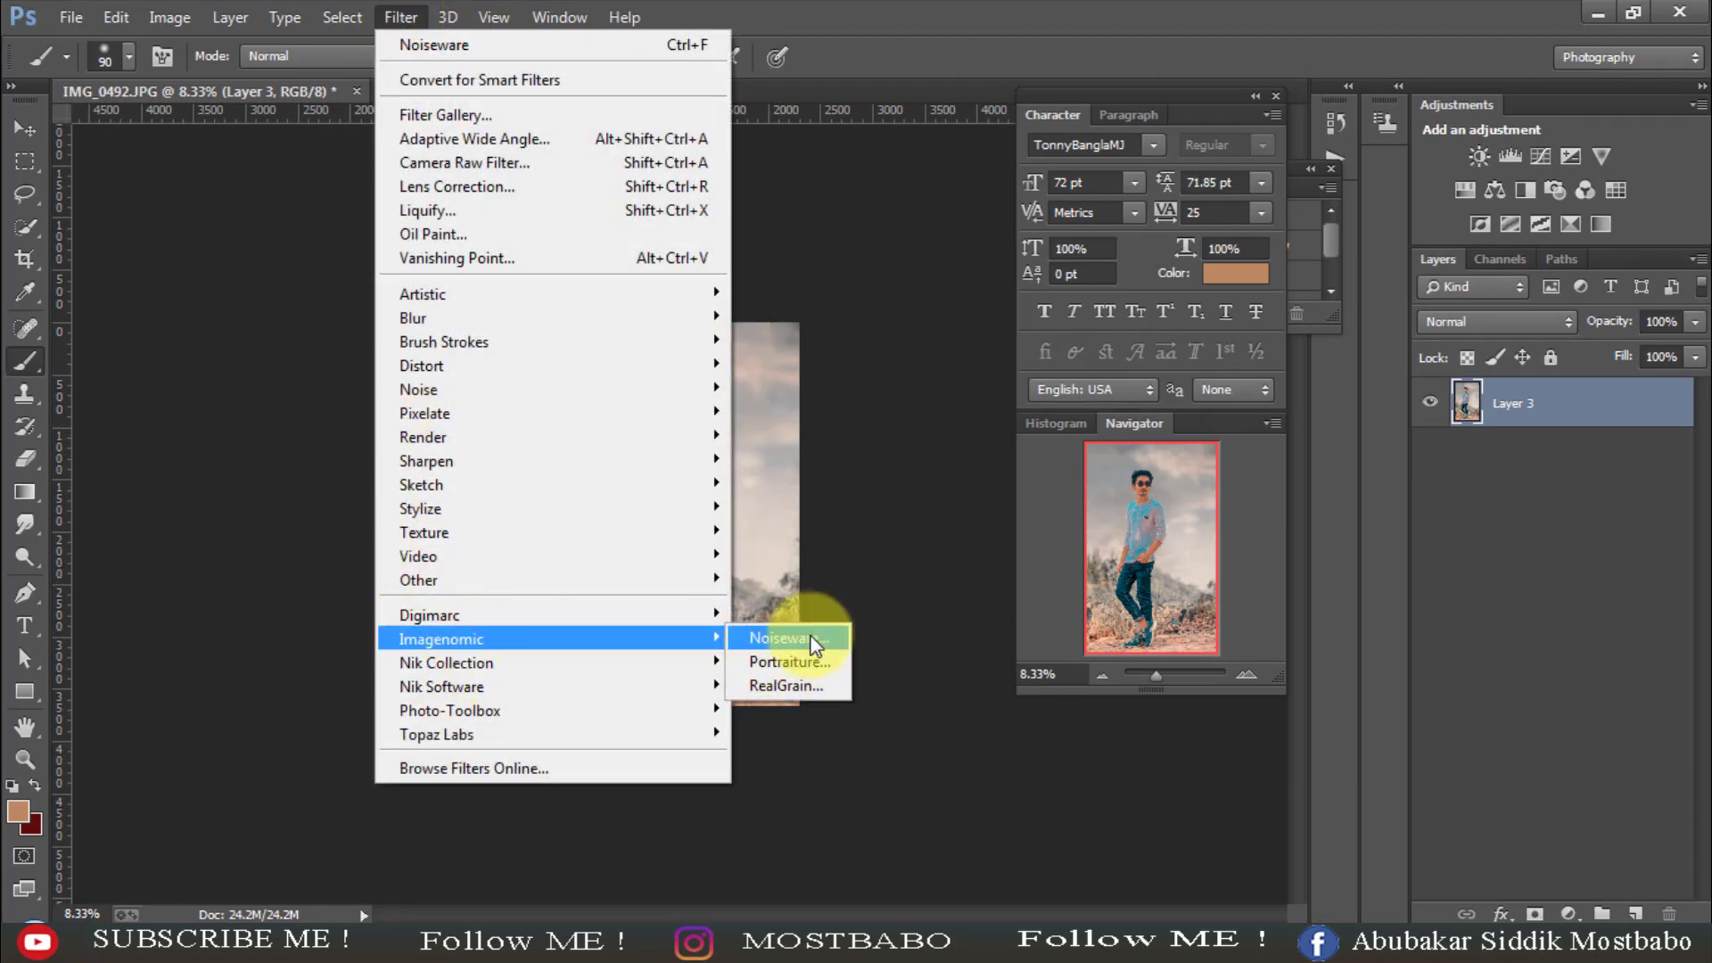
pyautogui.click(814, 640)
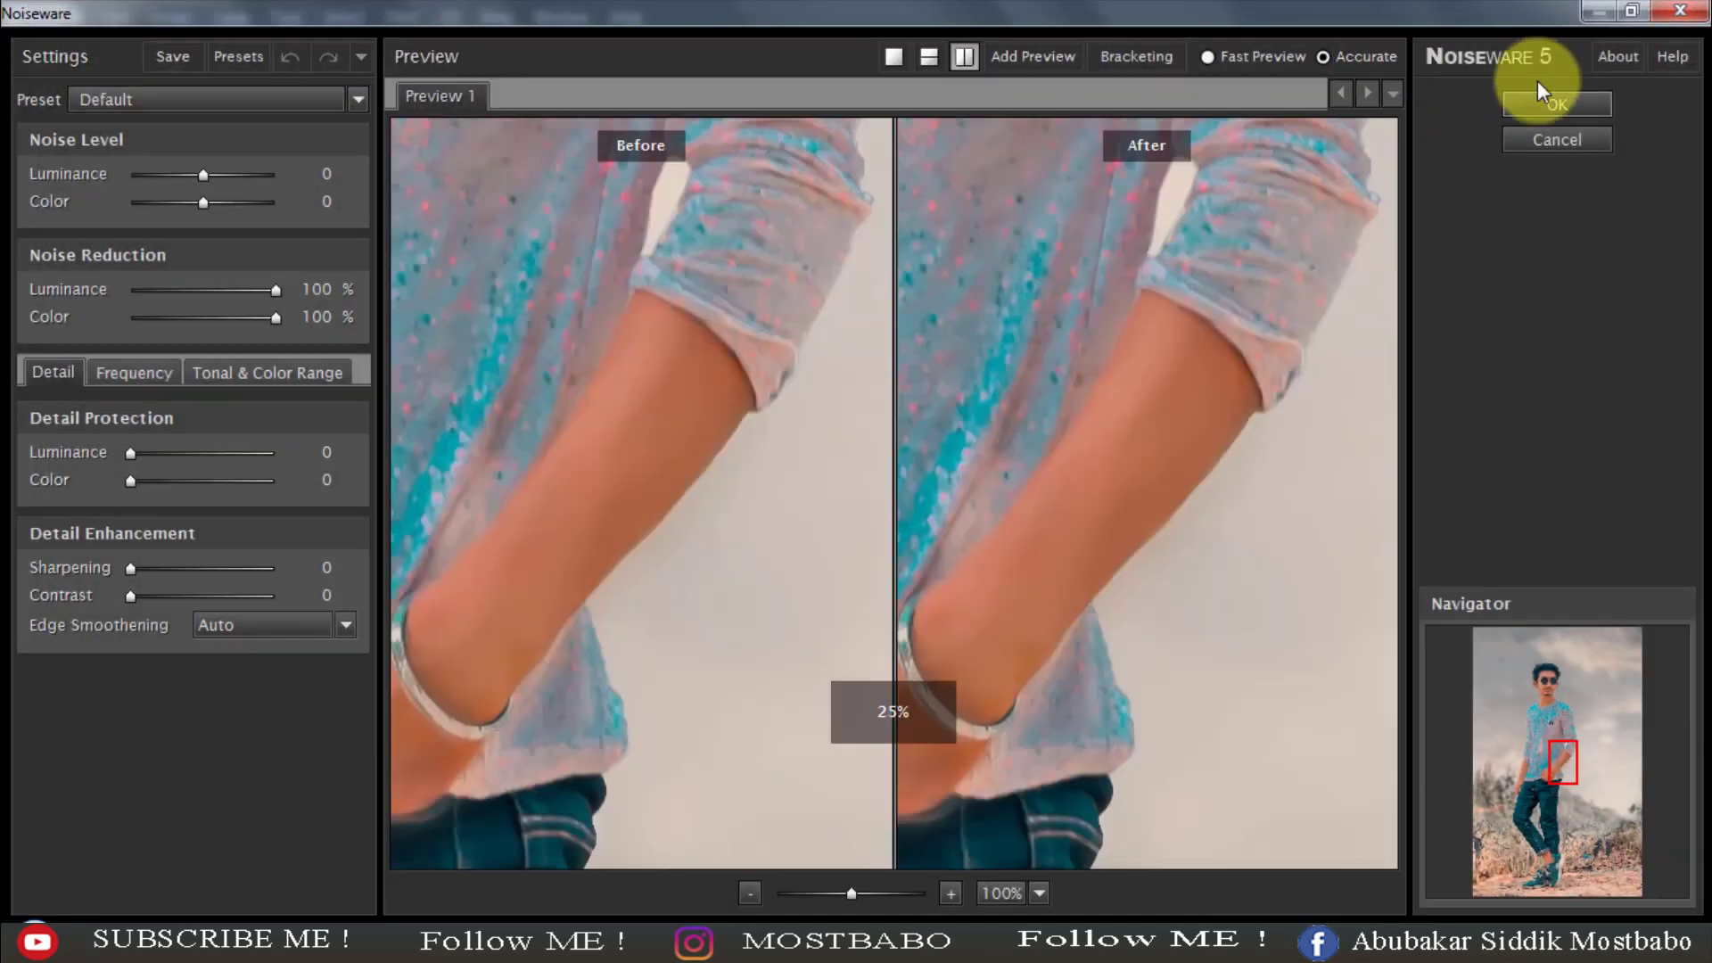
pyautogui.click(1538, 107)
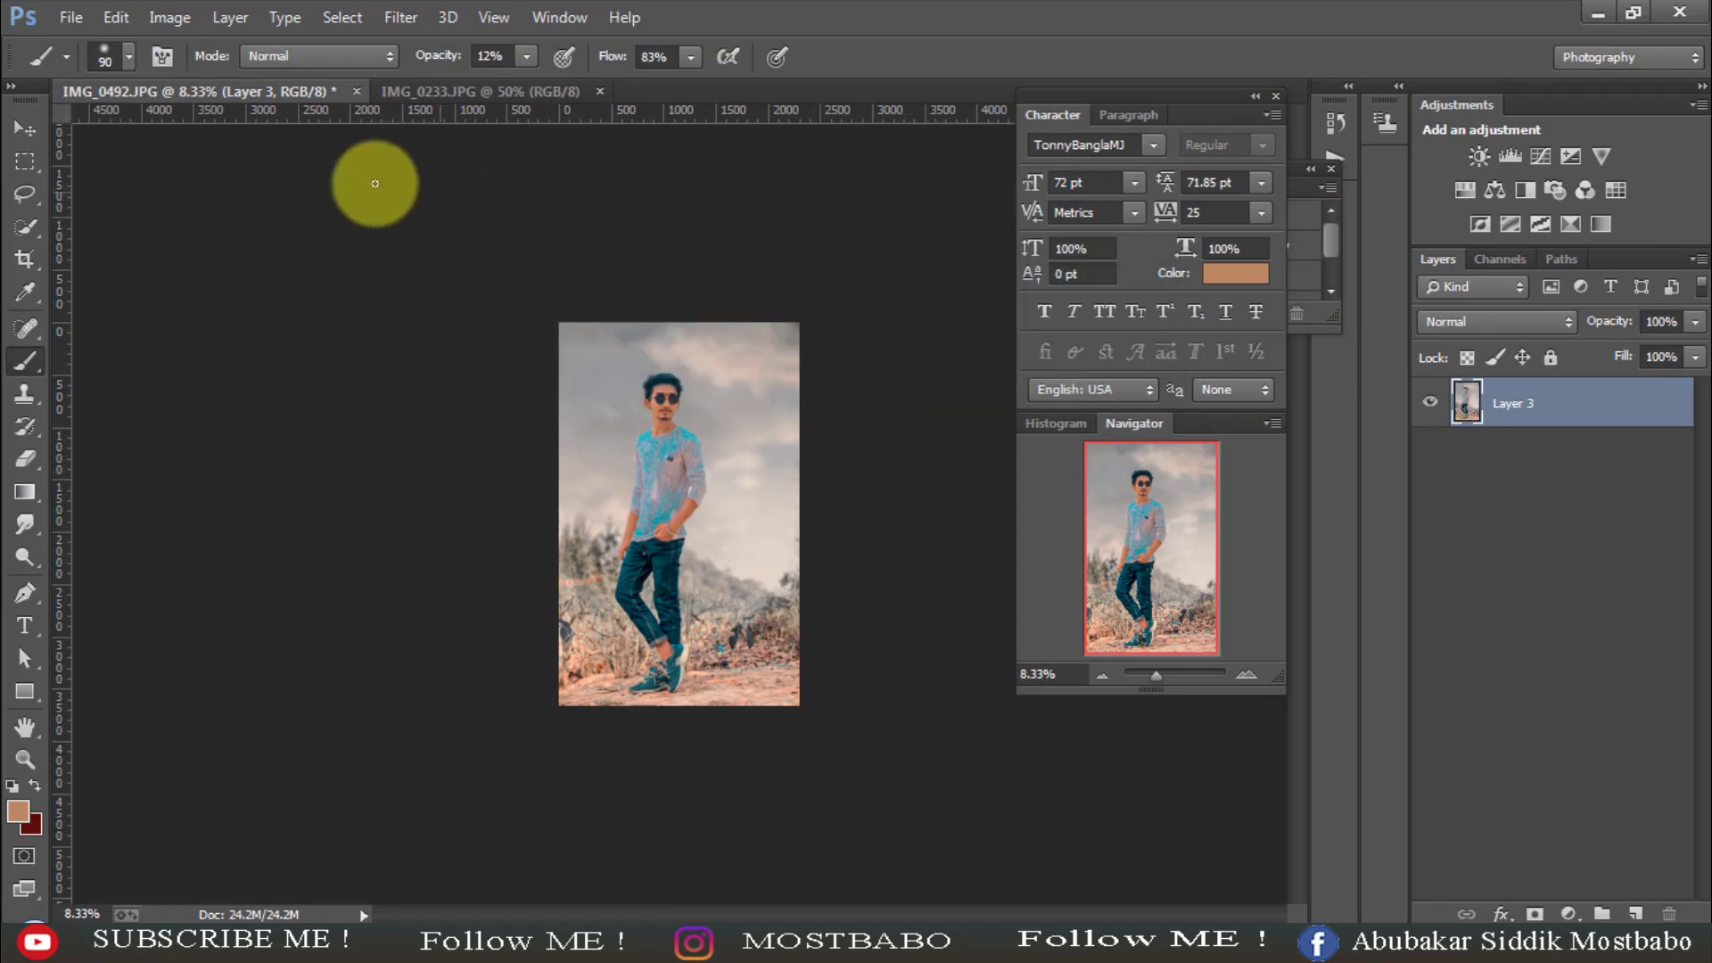
# - Open Layer 3 in the SkinFiner filter and set the skin mask colour from the man's cheek, expanding it with a second sample nearby
pyautogui.click(401, 17)
pyautogui.moveTo(483, 715)
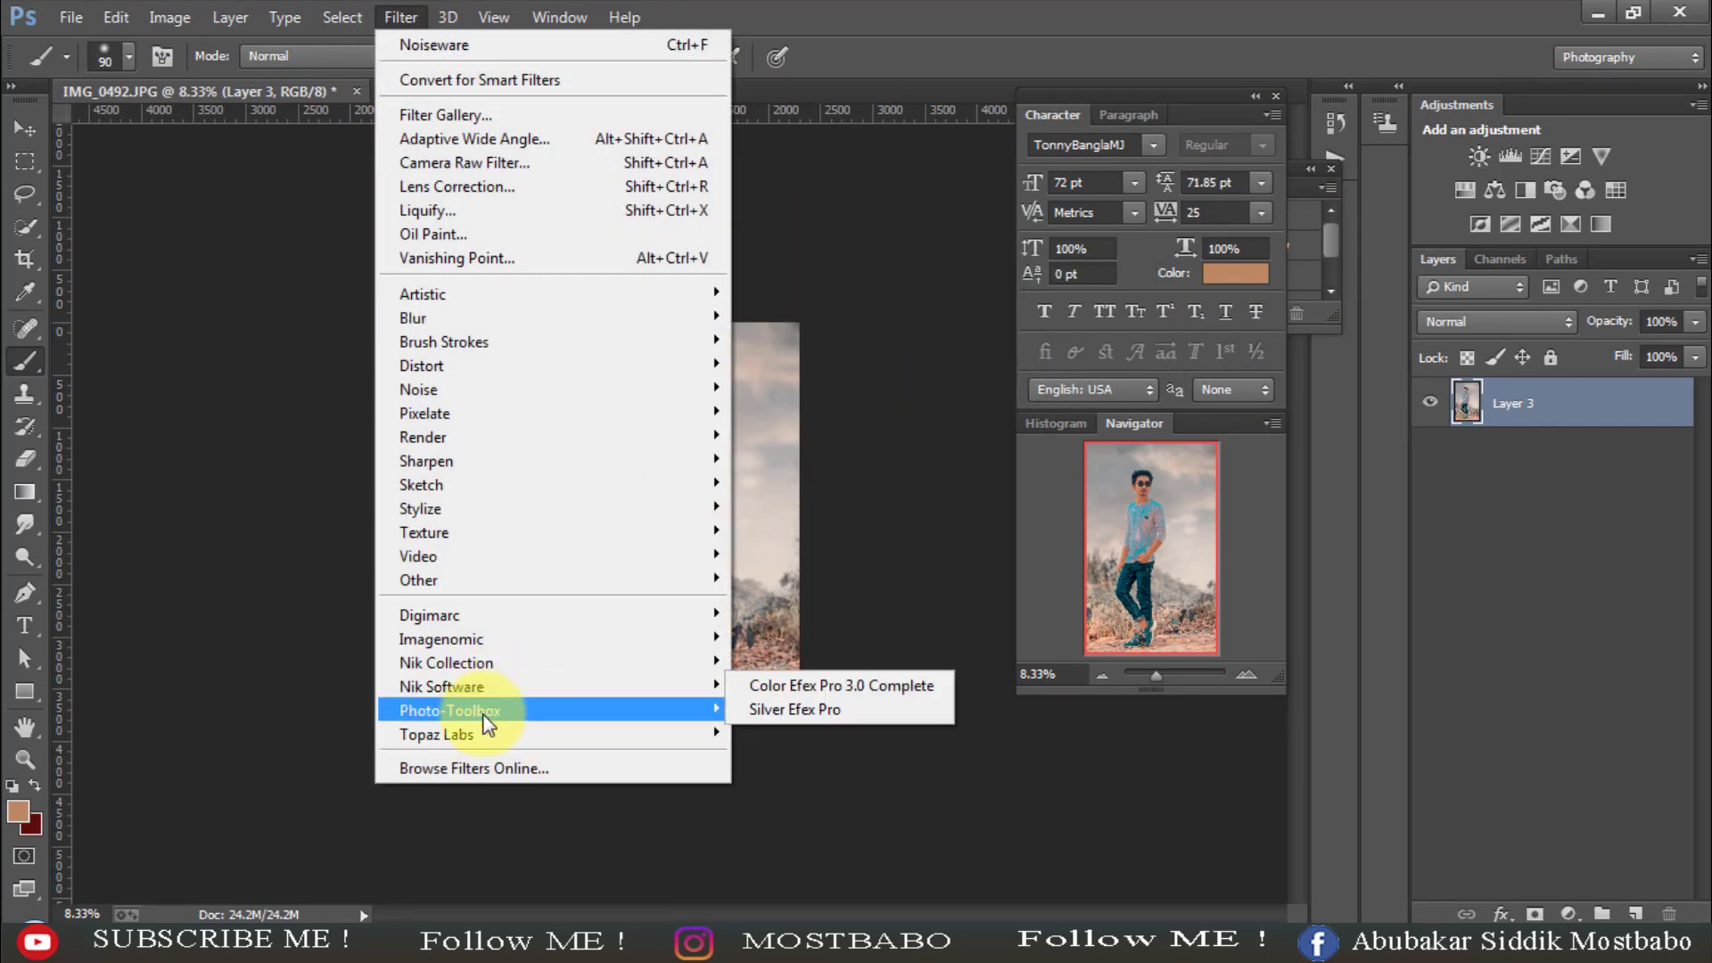
pyautogui.click(800, 710)
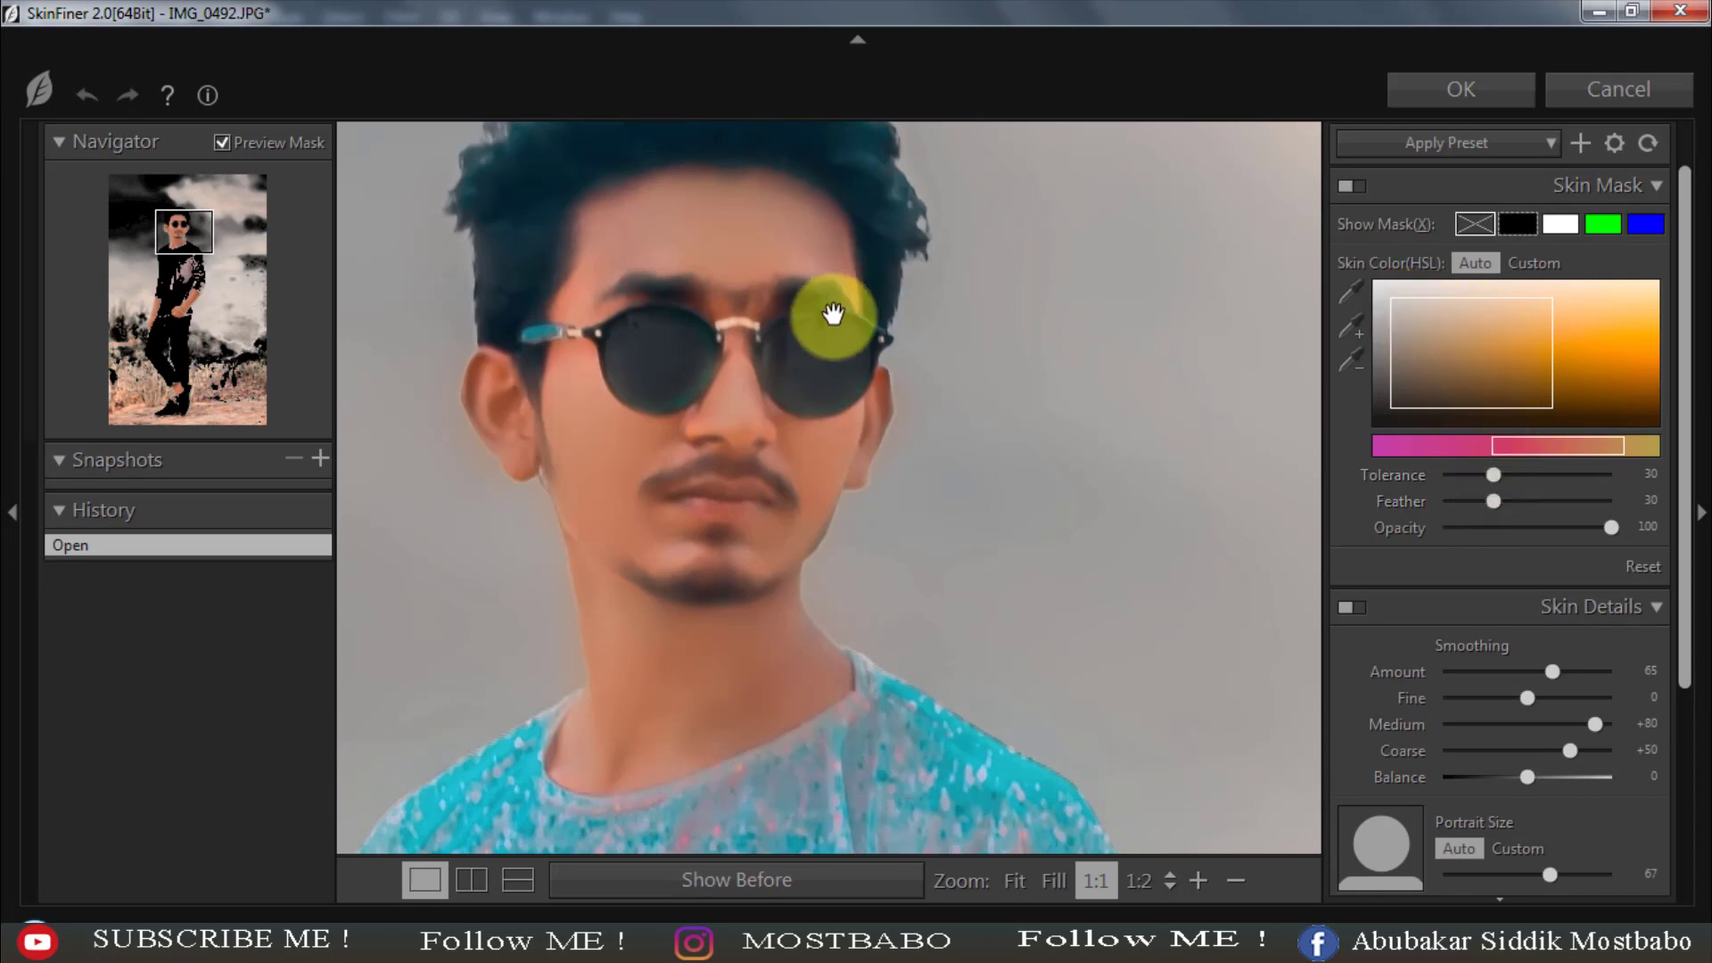
pyautogui.click(1351, 292)
pyautogui.click(999, 291)
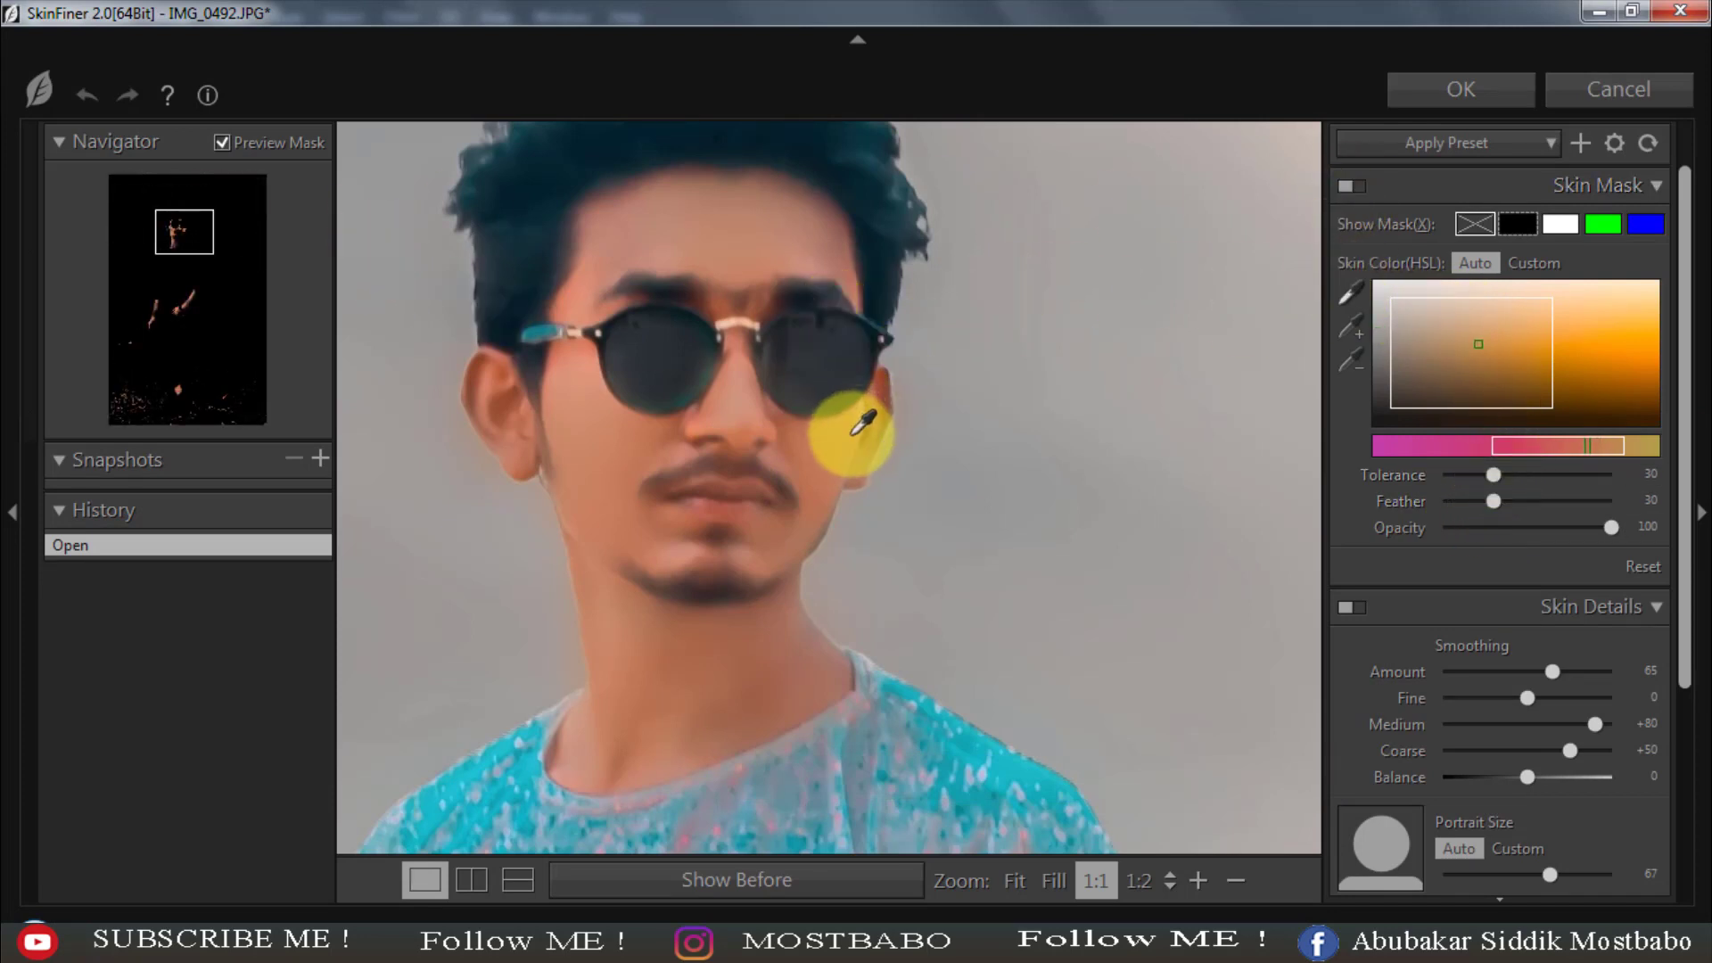
pyautogui.click(814, 463)
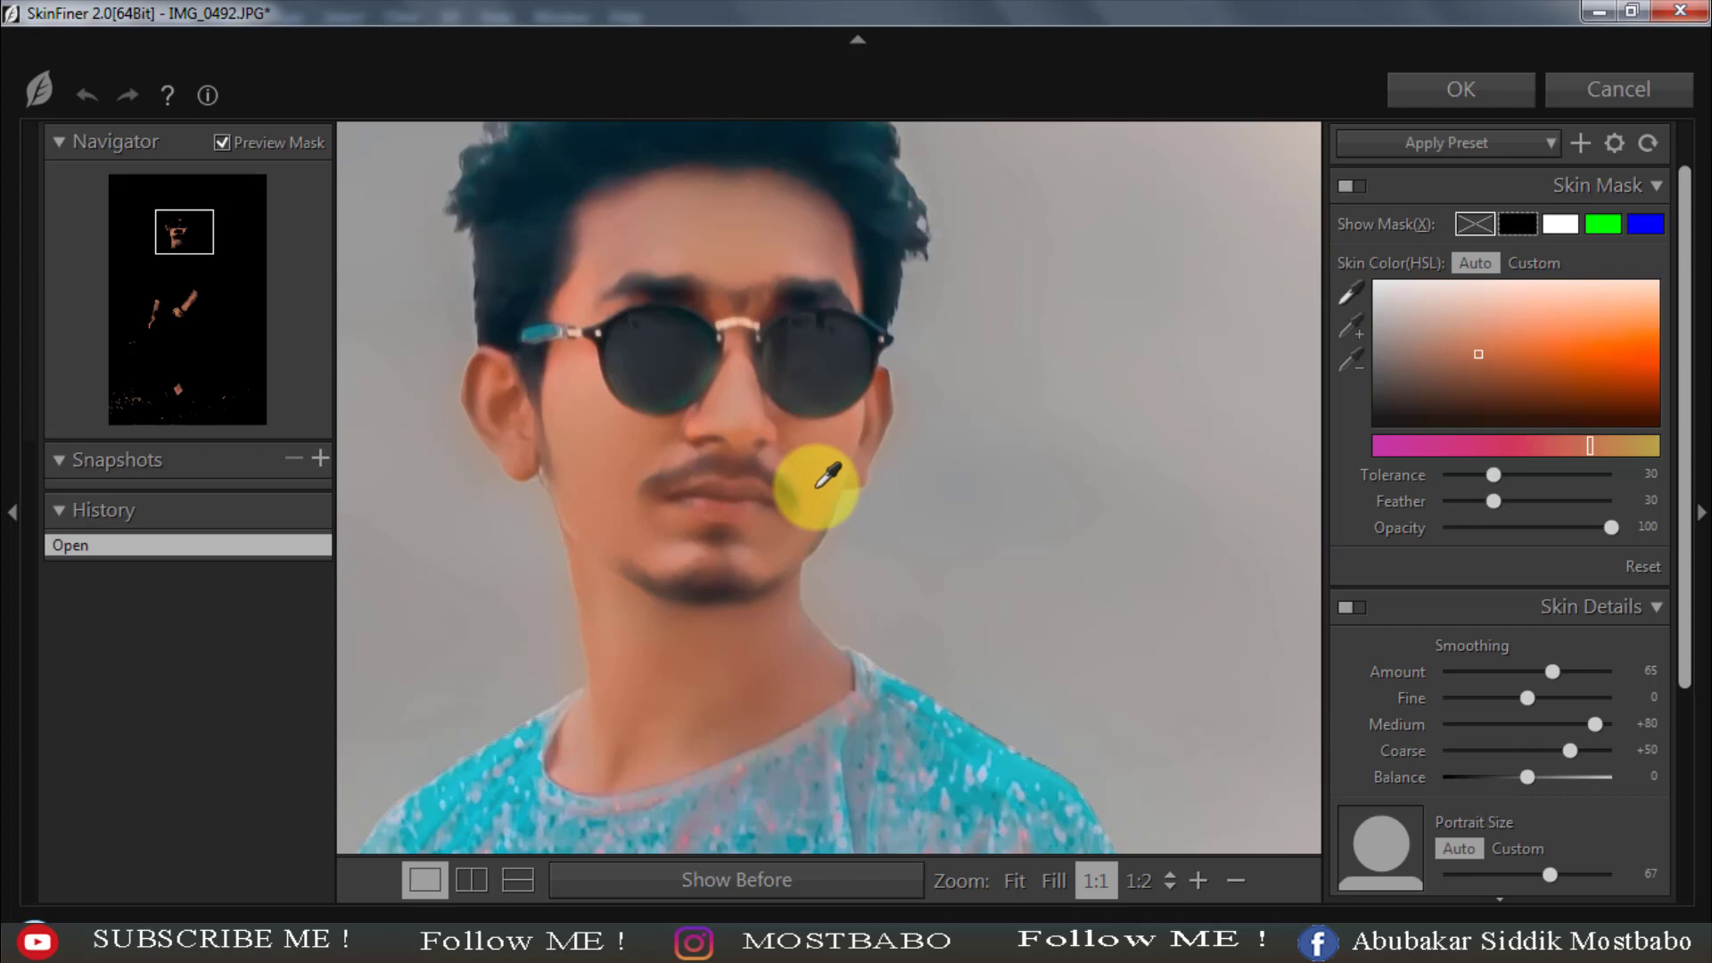
pyautogui.keyDown('shift'); pyautogui.click(861, 465); pyautogui.keyUp('shift')
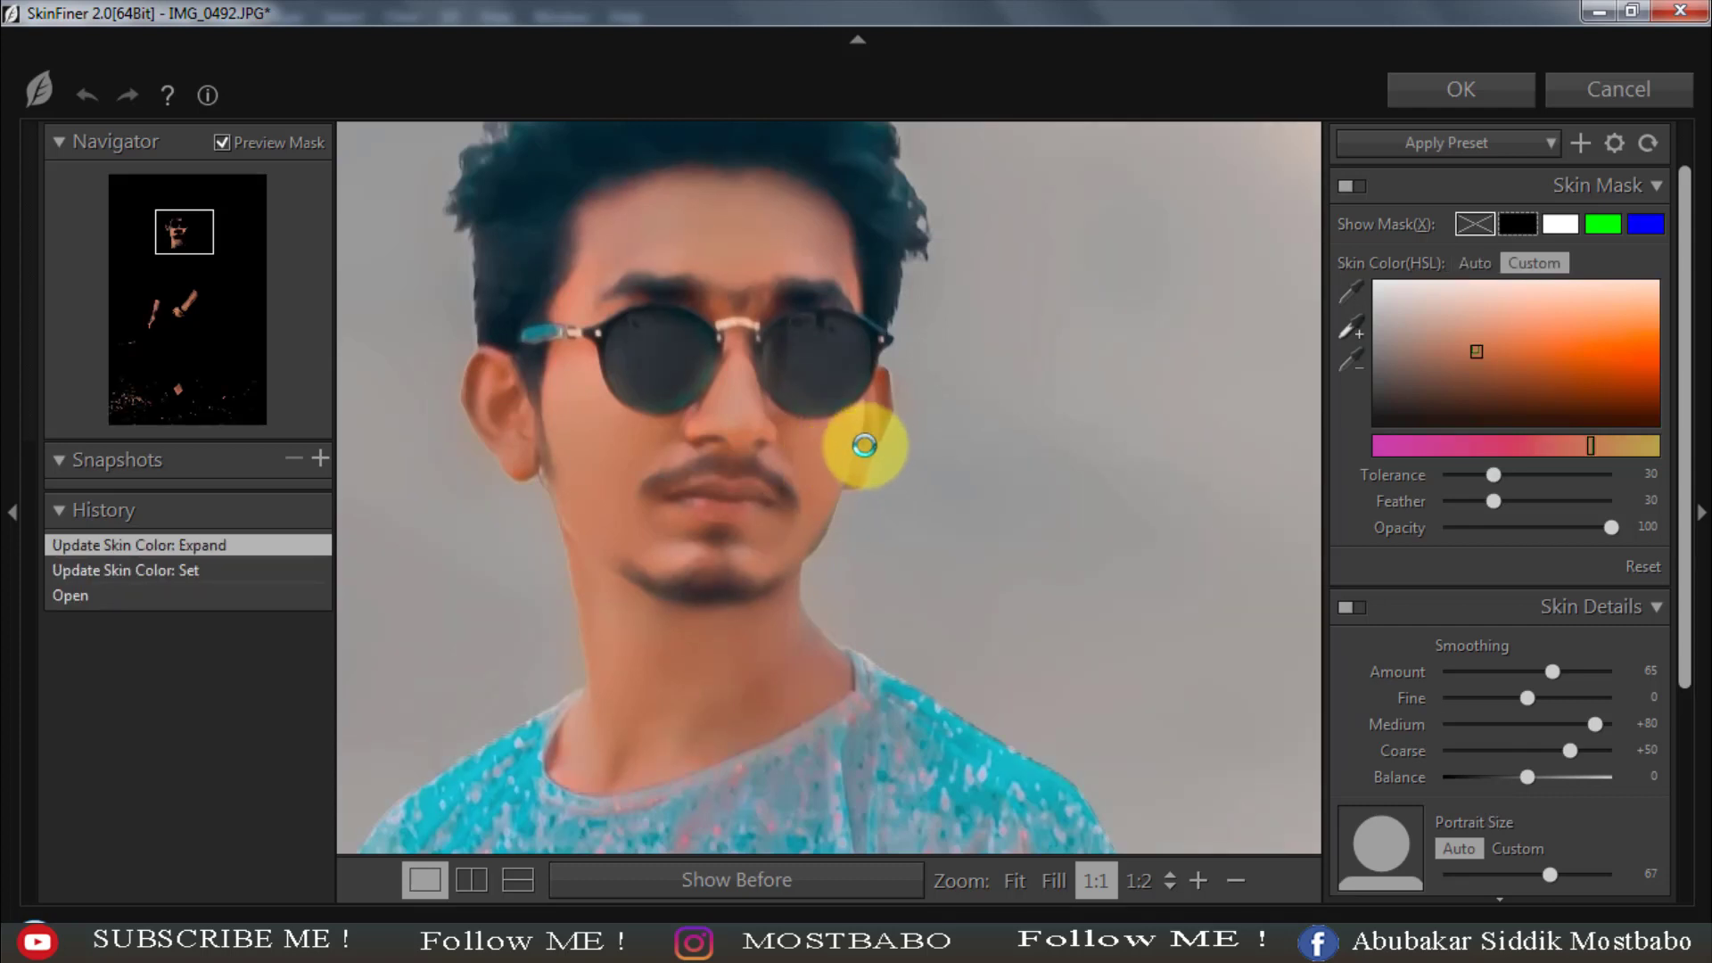
# - Pick a pale custom skin colour for the mask and expand its range with samples from the forehead and the other cheek
pyautogui.click(1411, 293)
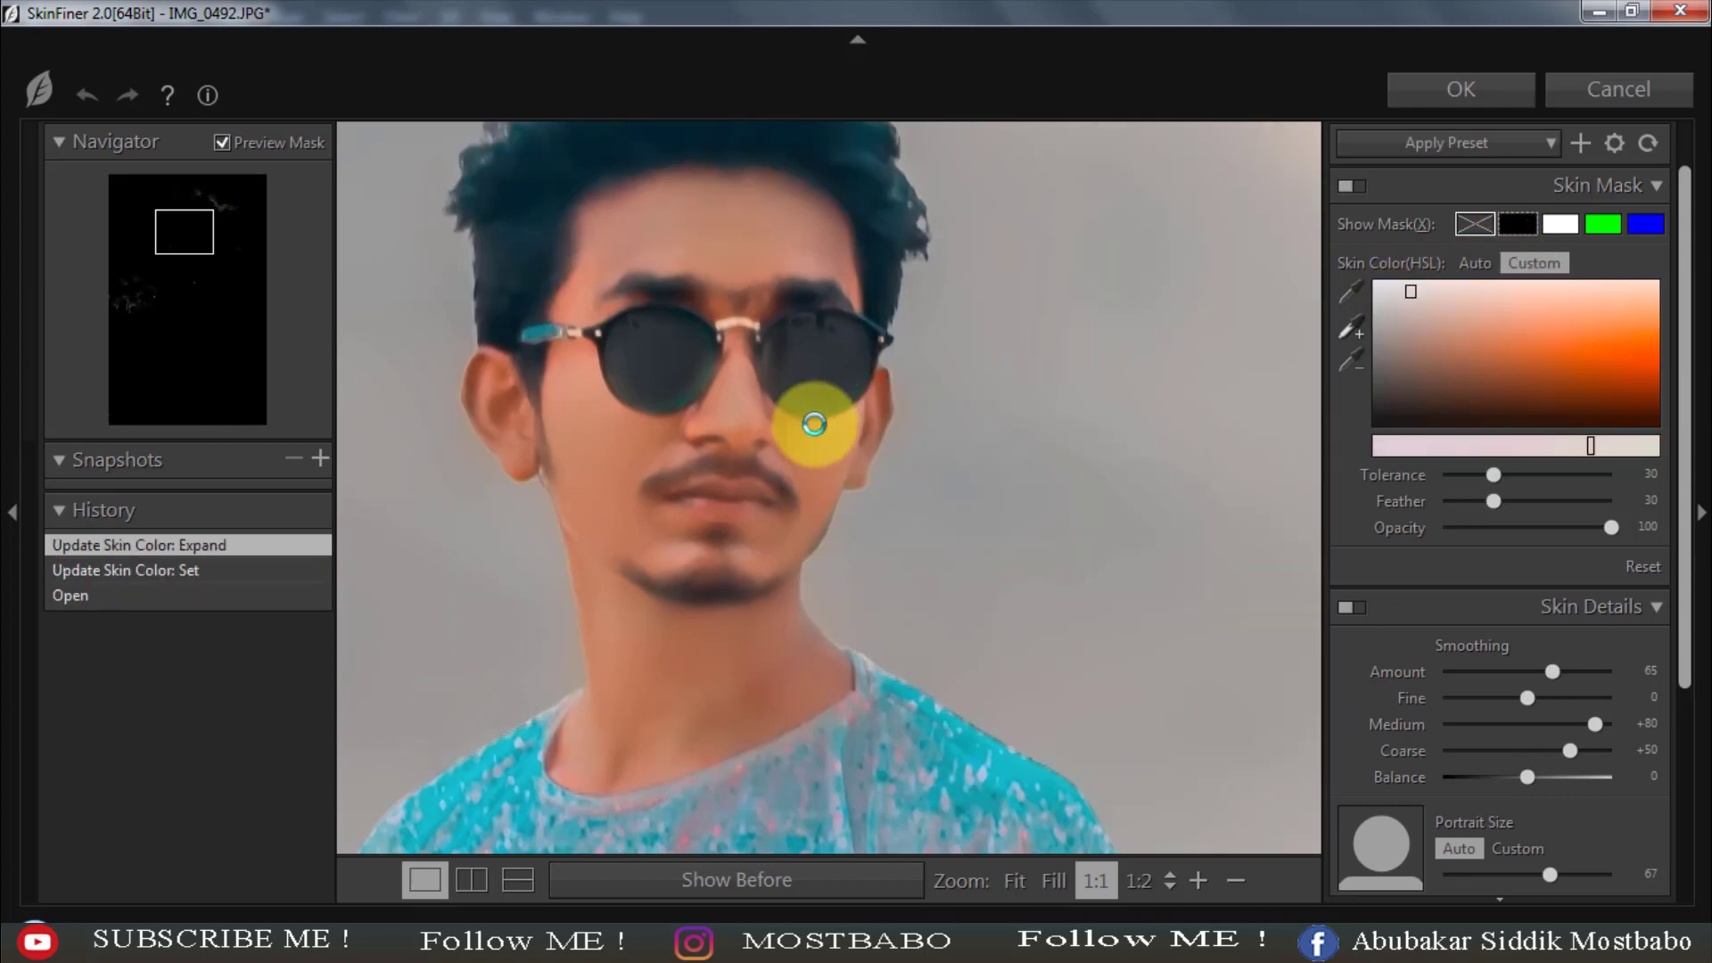
pyautogui.click(685, 229)
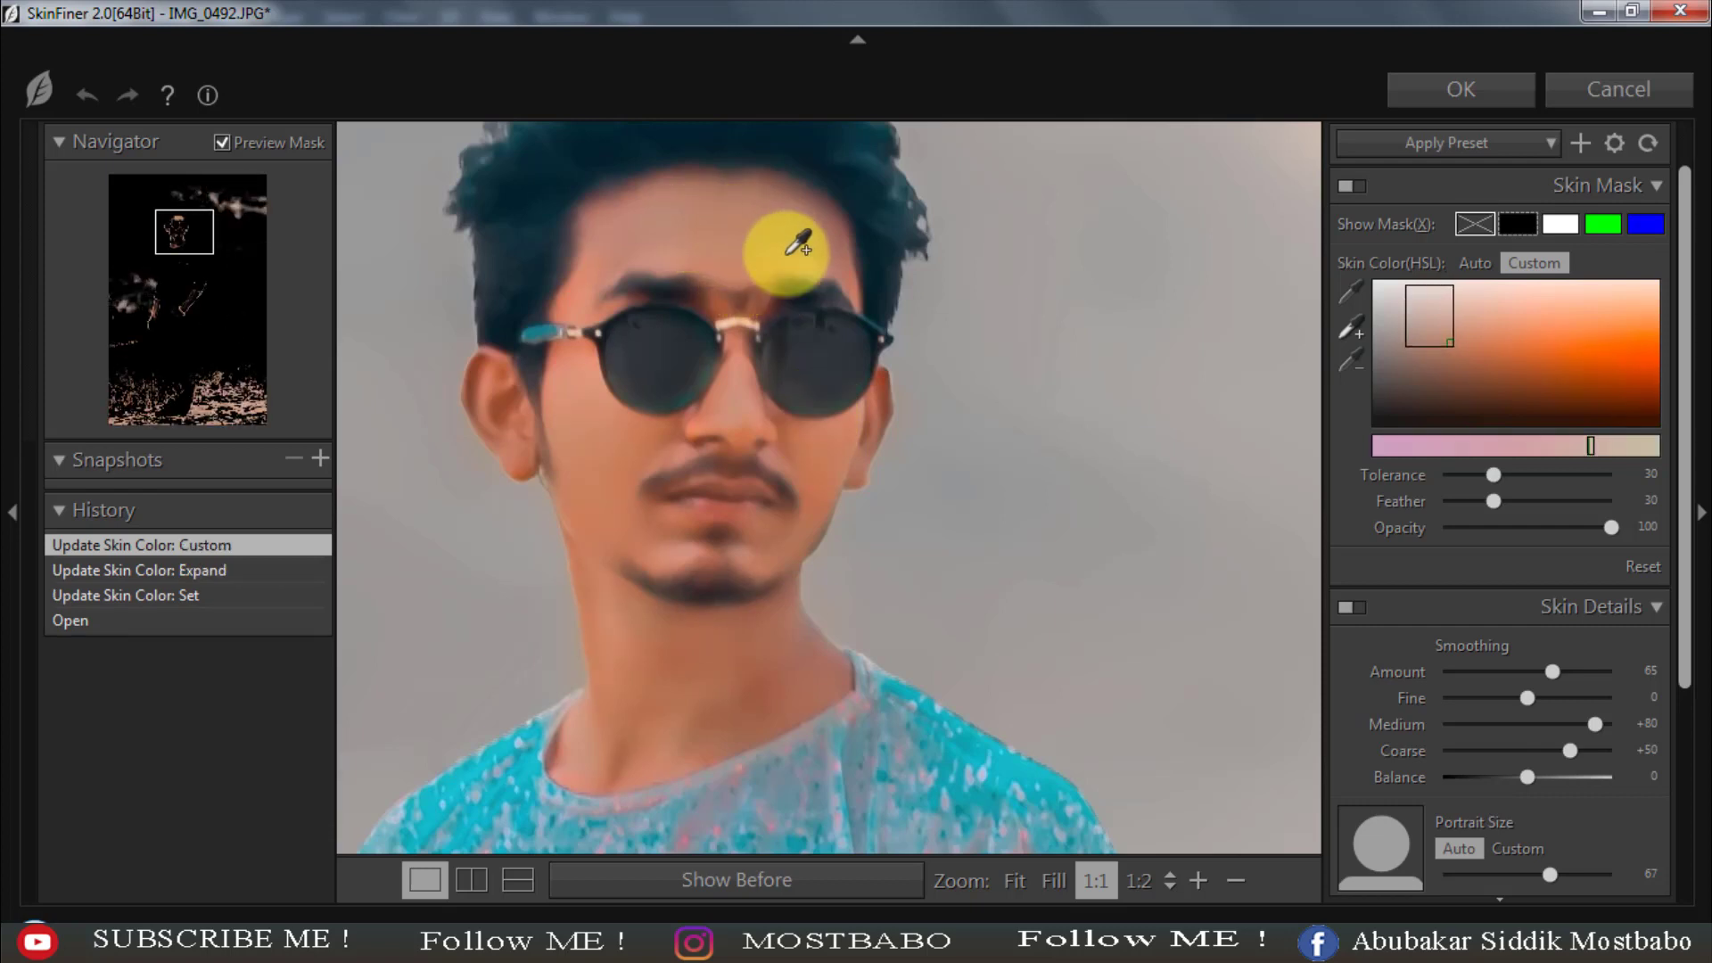
pyautogui.click(607, 424)
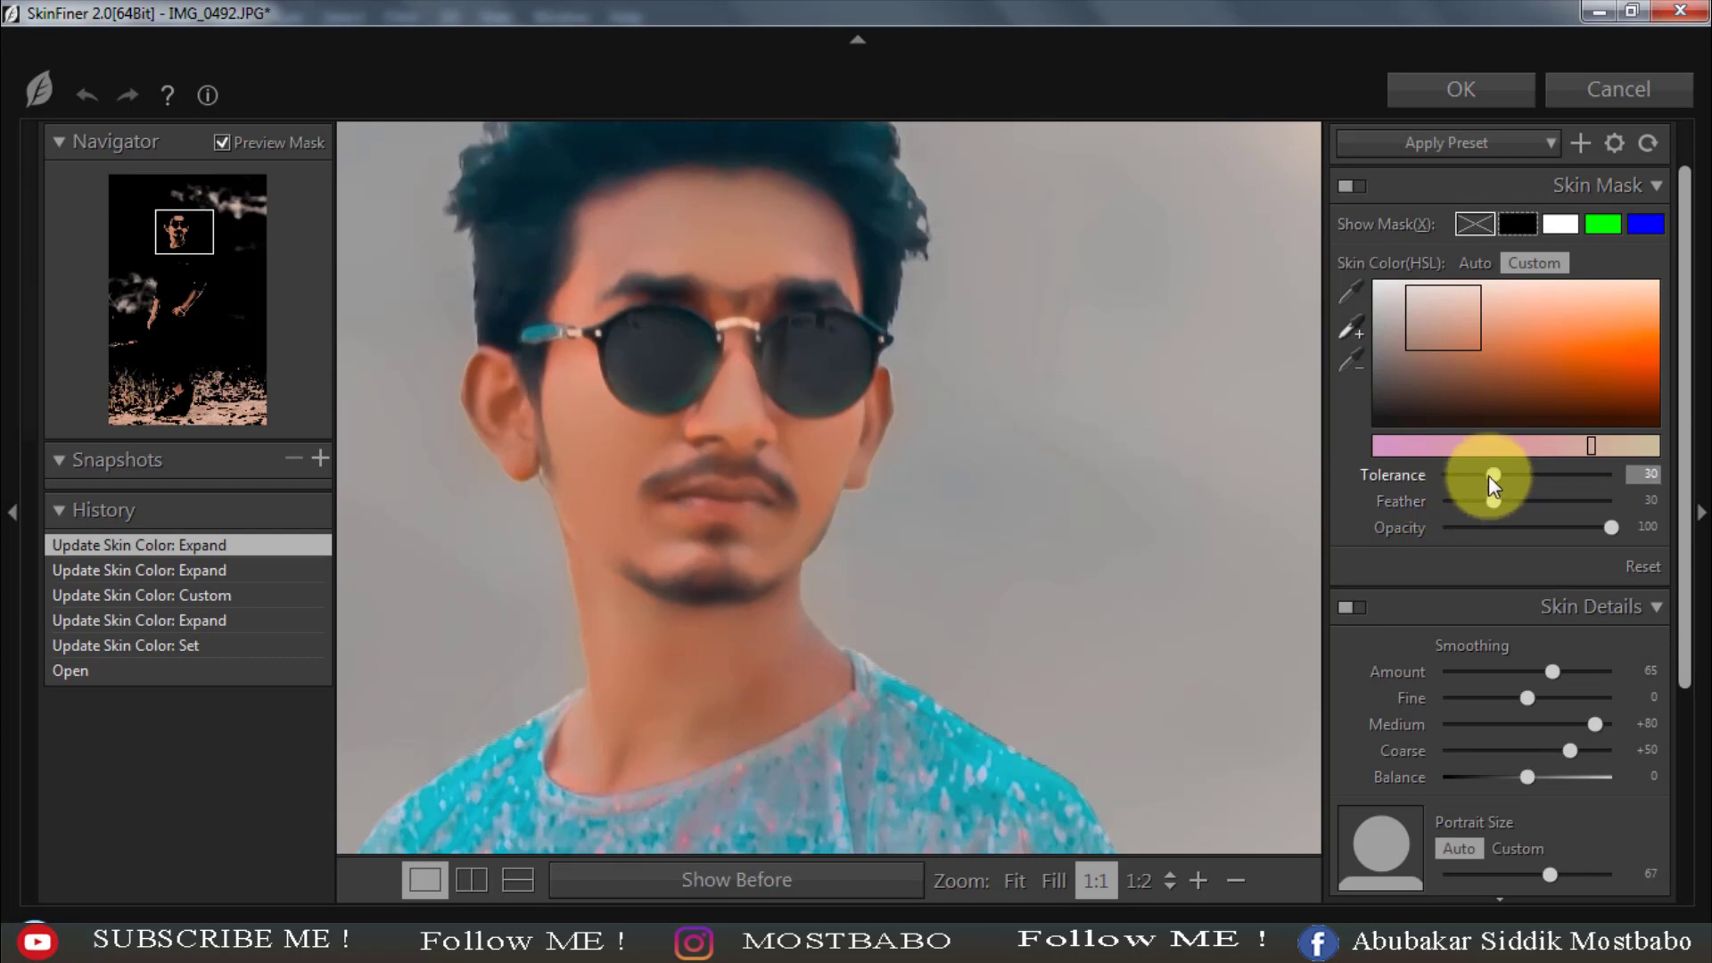
# - Set the skin mask Tolerance to 47 and Feather to 37, and apply the skin smoothing to the image
pyautogui.moveTo(1502, 483); pyautogui.dragTo(1522, 480)
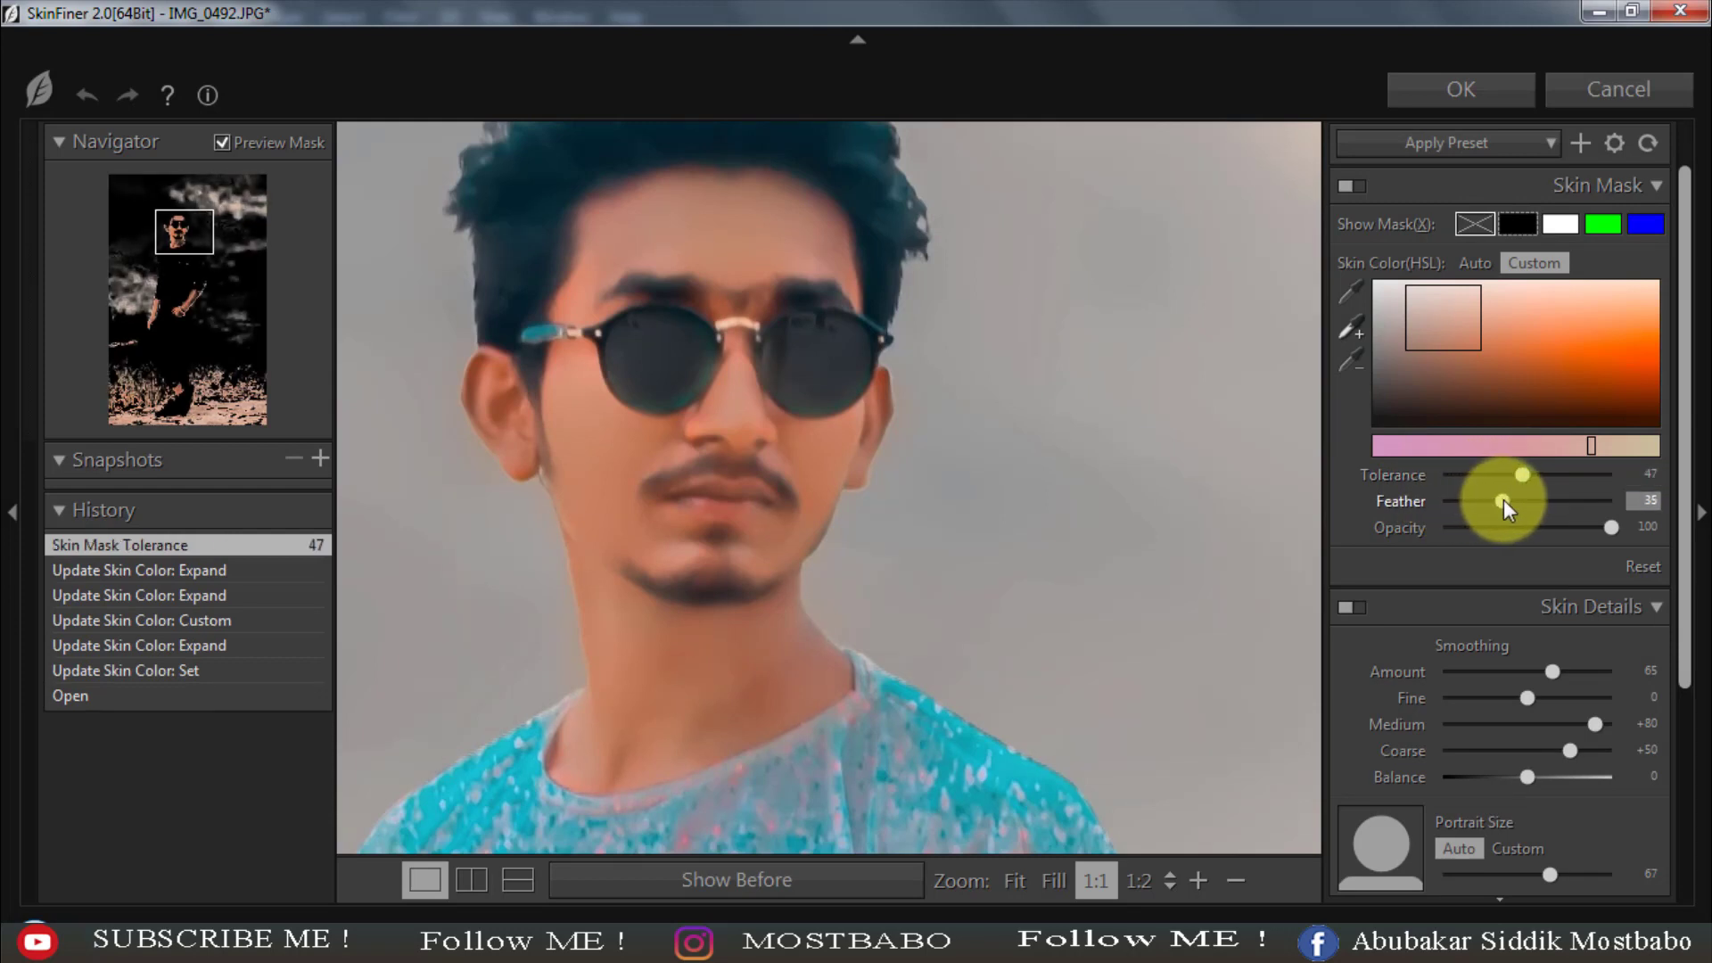
pyautogui.moveTo(1503, 501); pyautogui.dragTo(1507, 501)
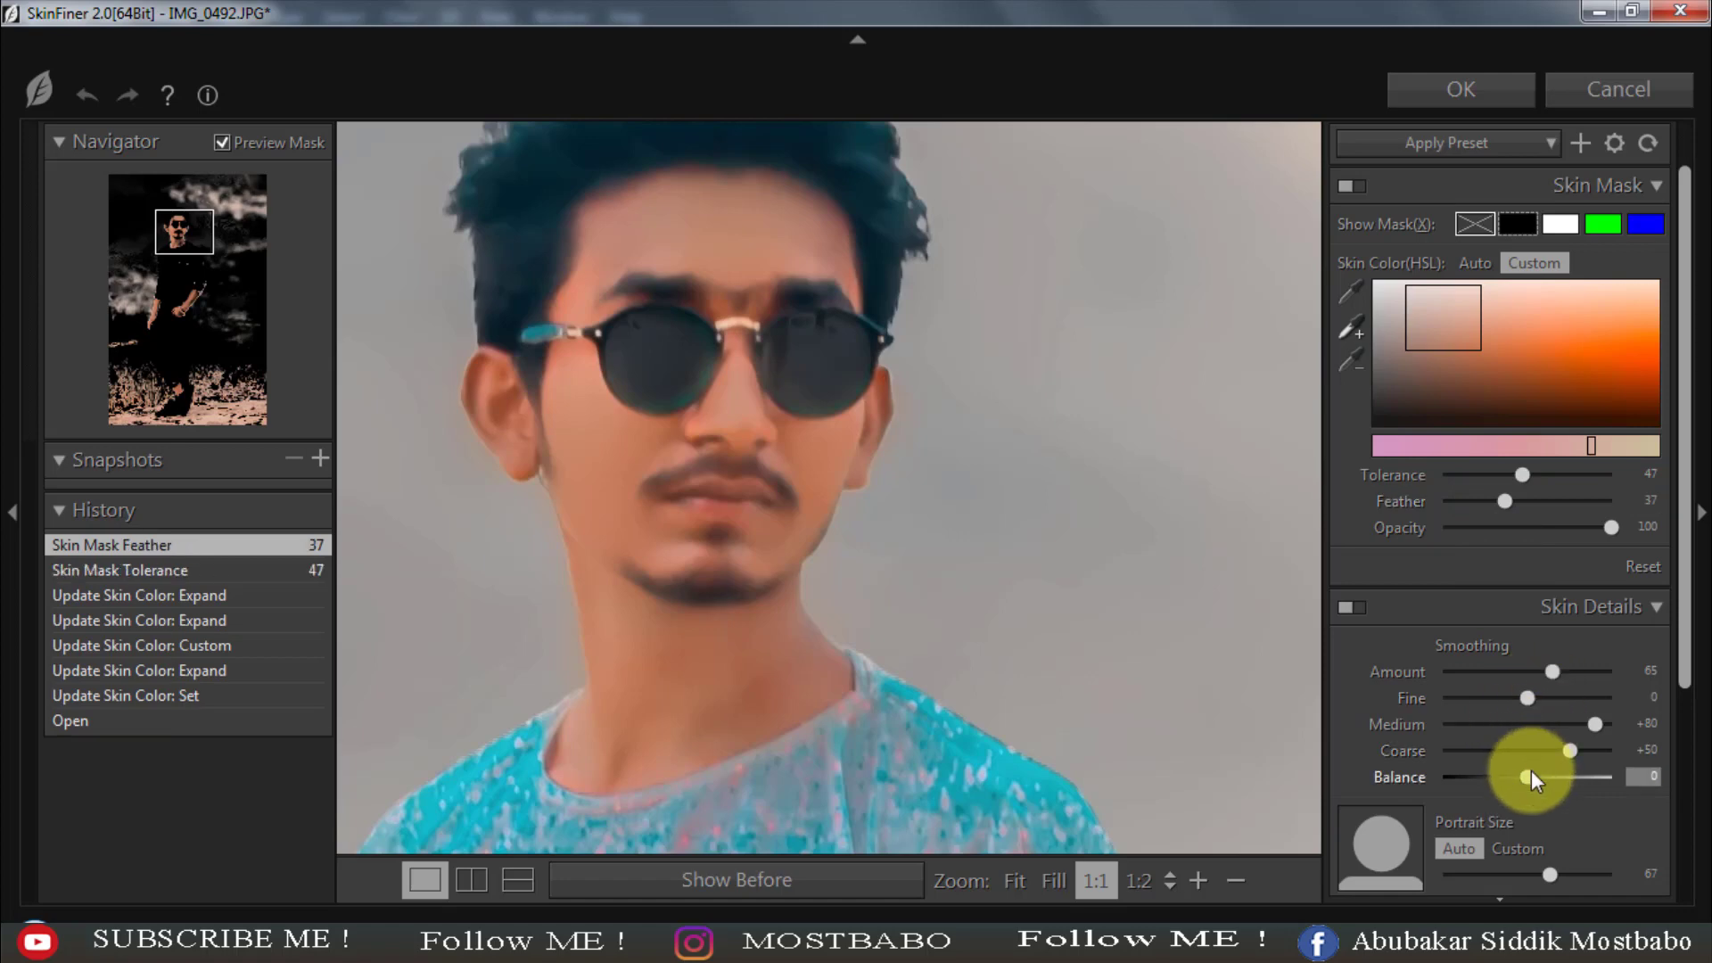
pyautogui.scroll(-5, 1569, 774)
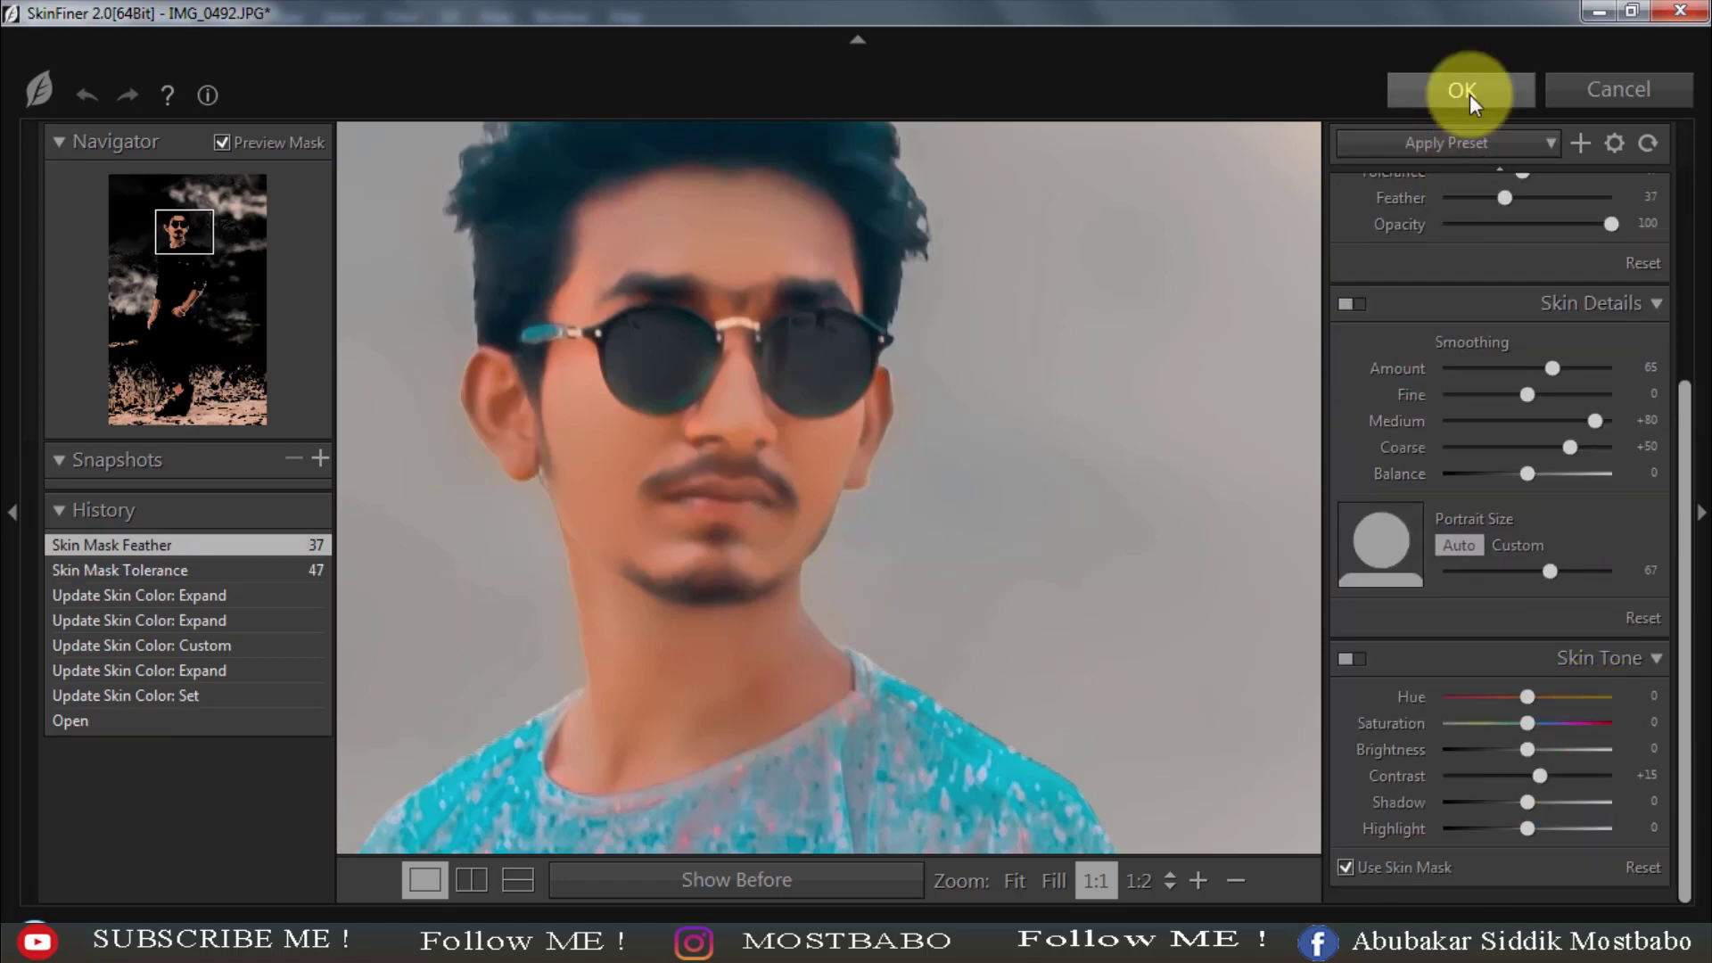
pyautogui.click(1463, 90)
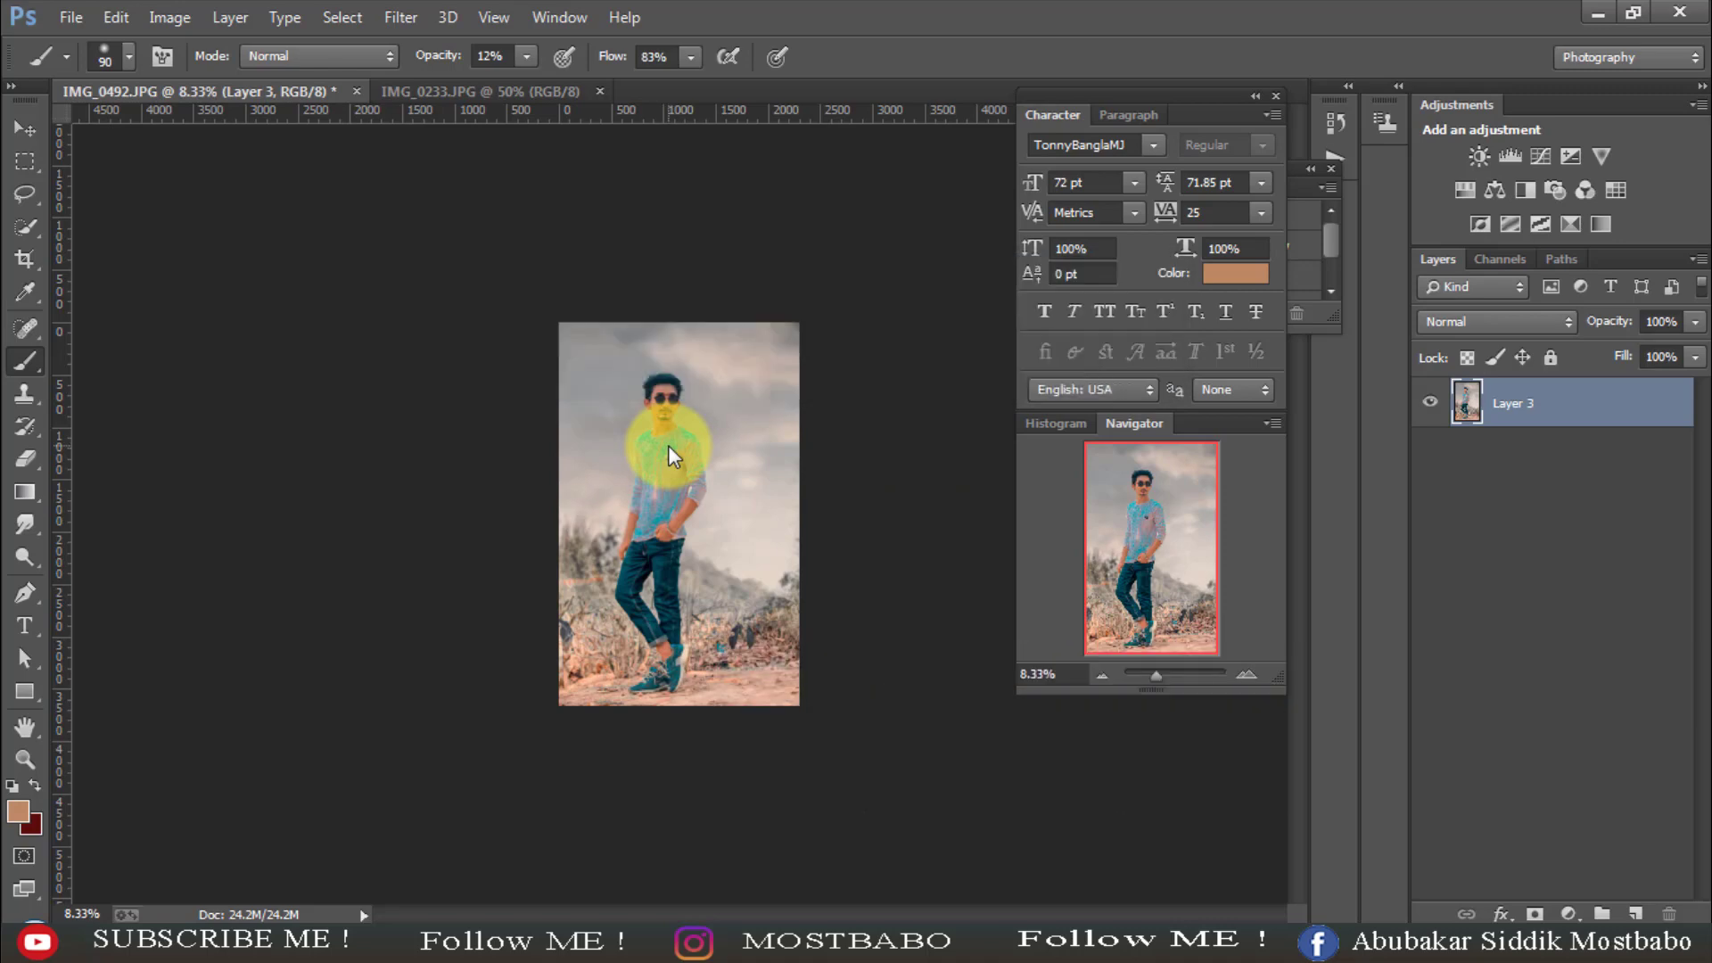
# - Inspect the smoothed skin and the cutout edge around the man's neck and shoulder up close
pyautogui.scroll(6, 668, 445)
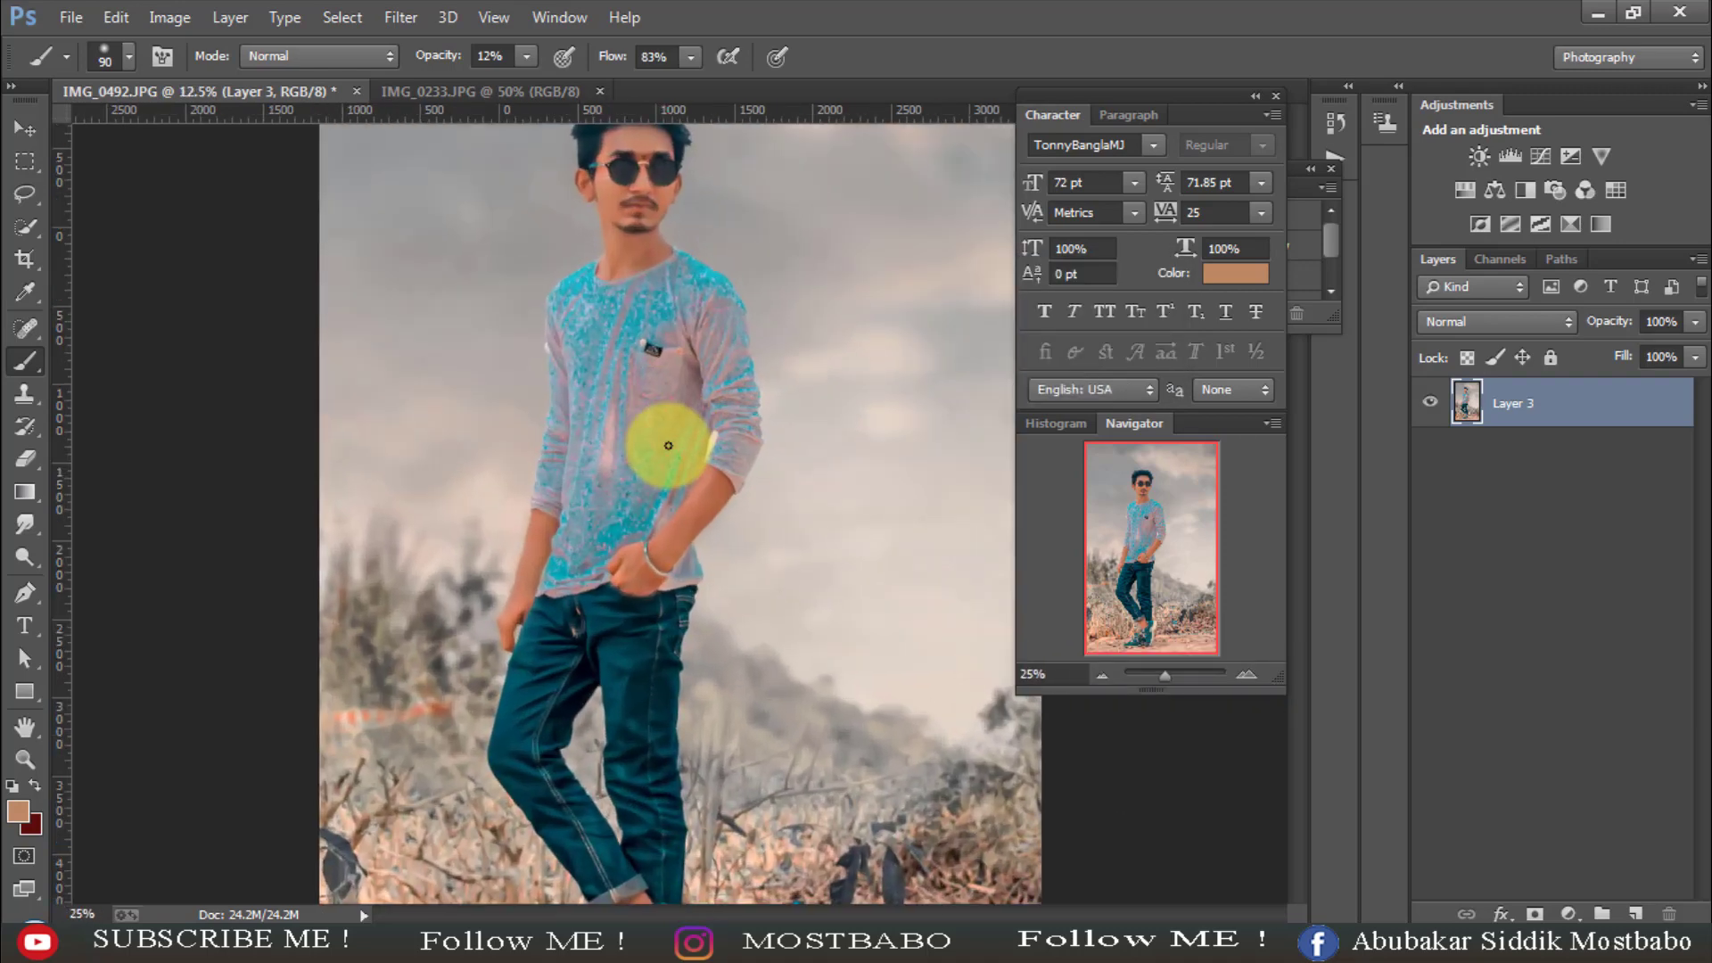
pyautogui.scroll(10, 718, 464)
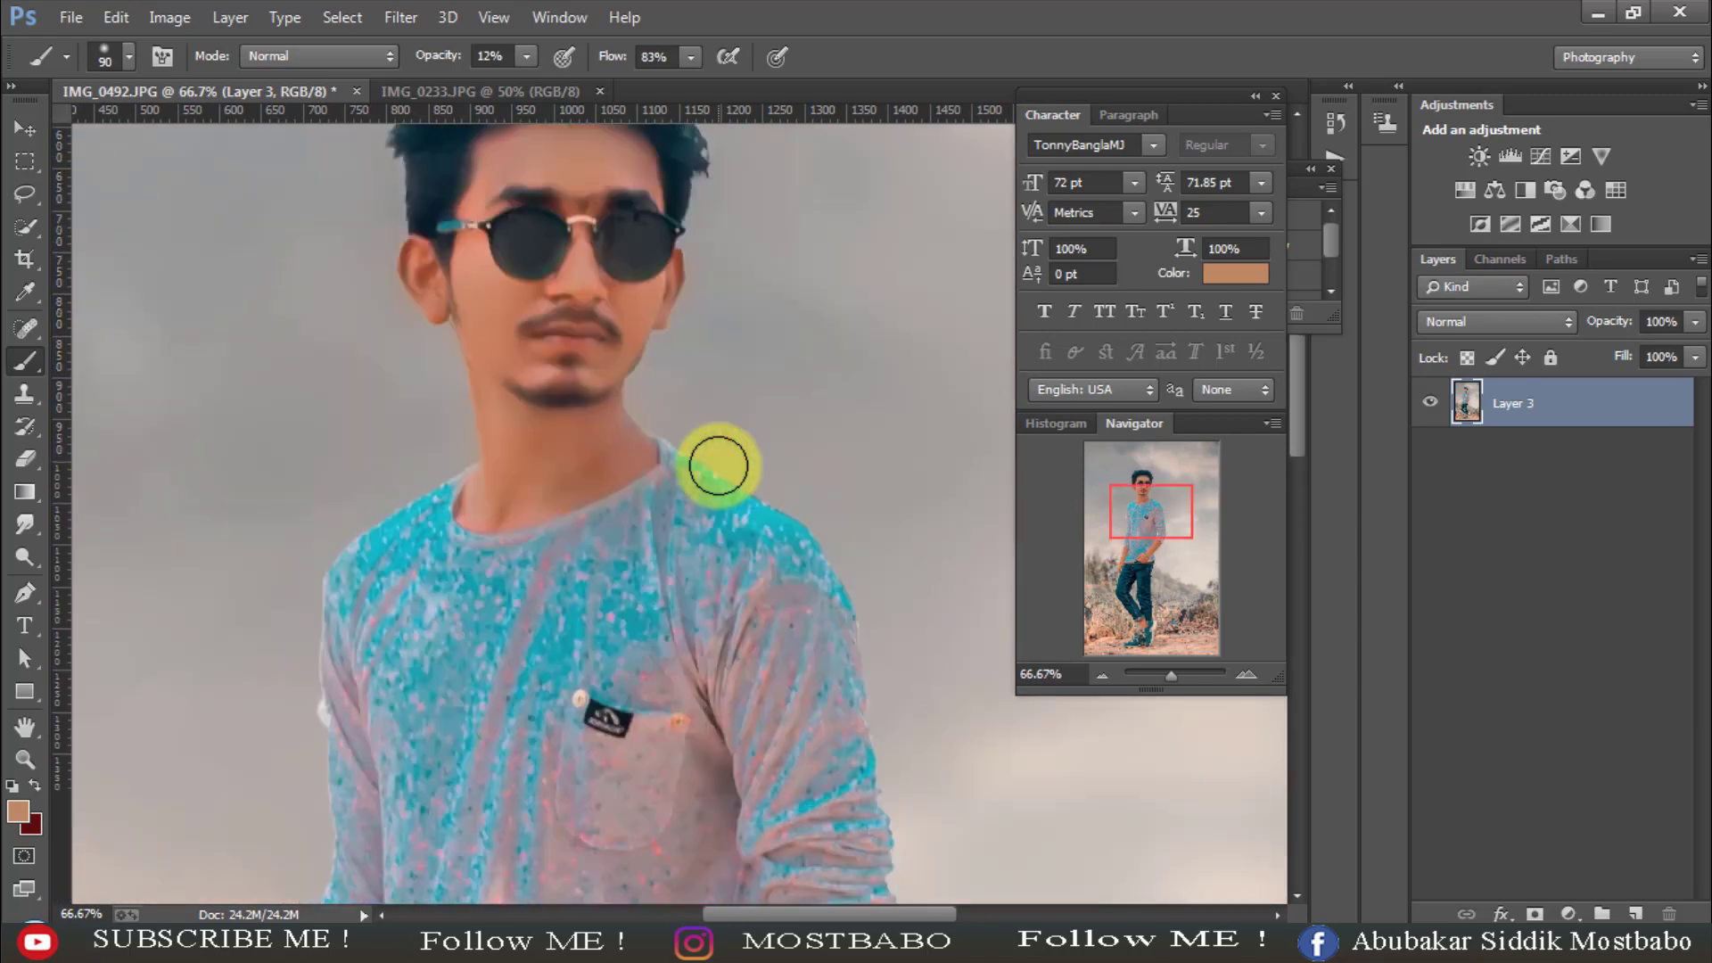
pyautogui.scroll(3, 719, 465)
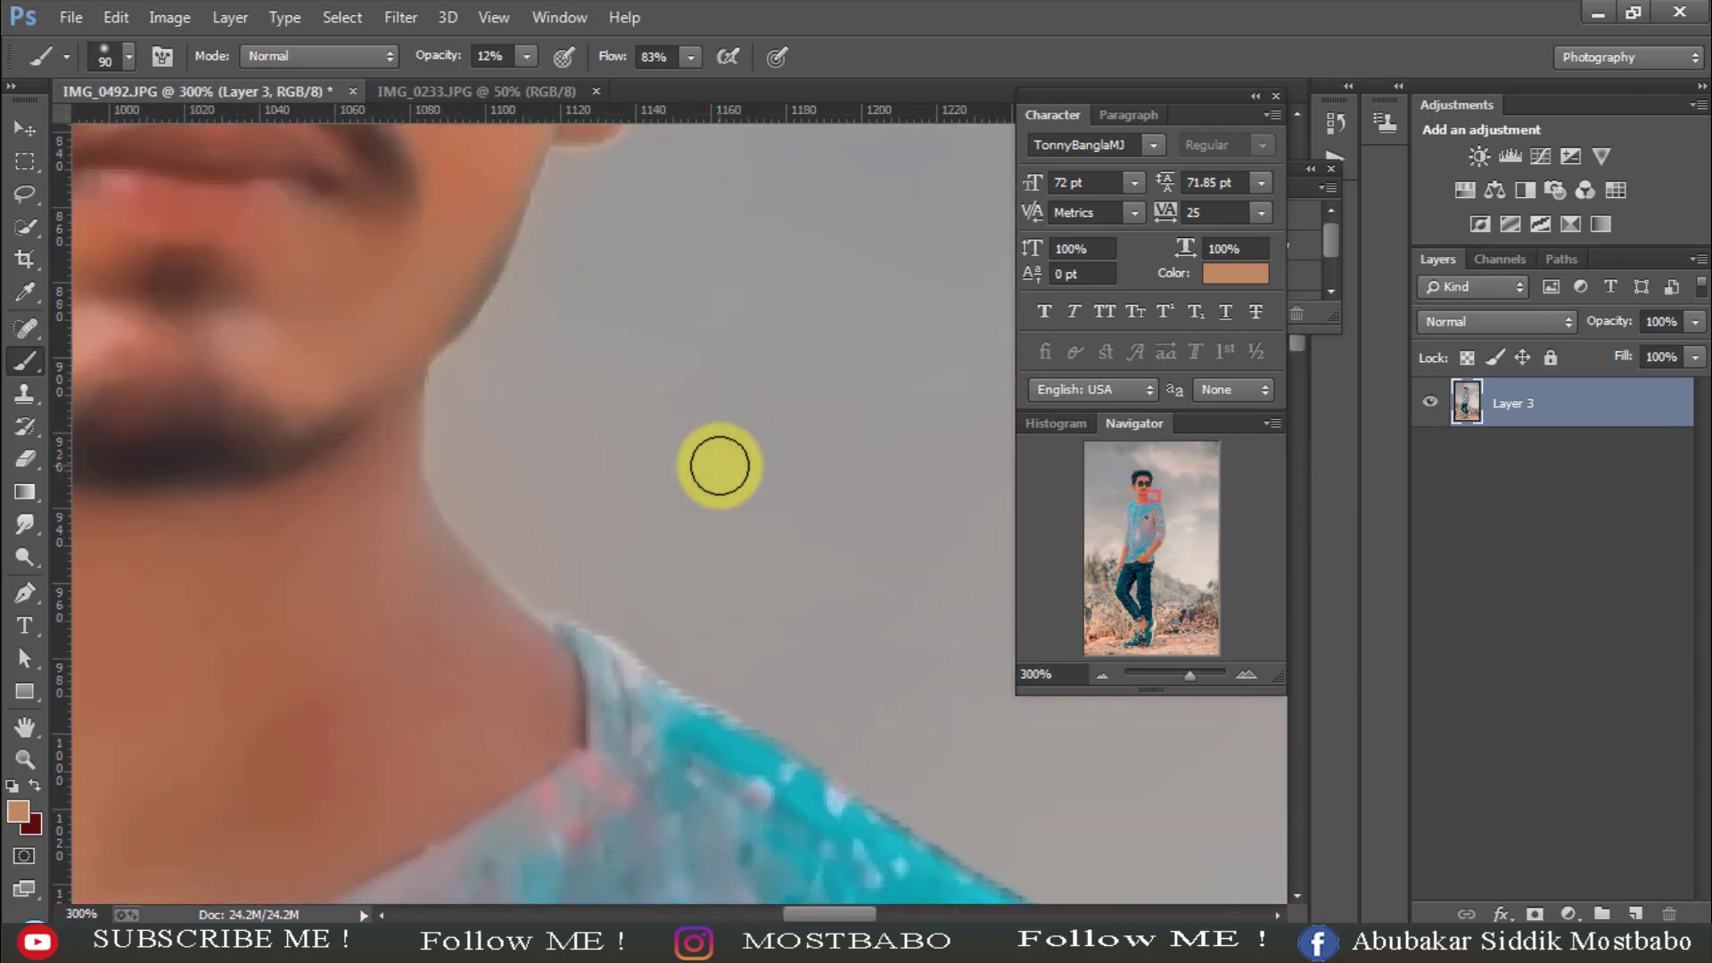